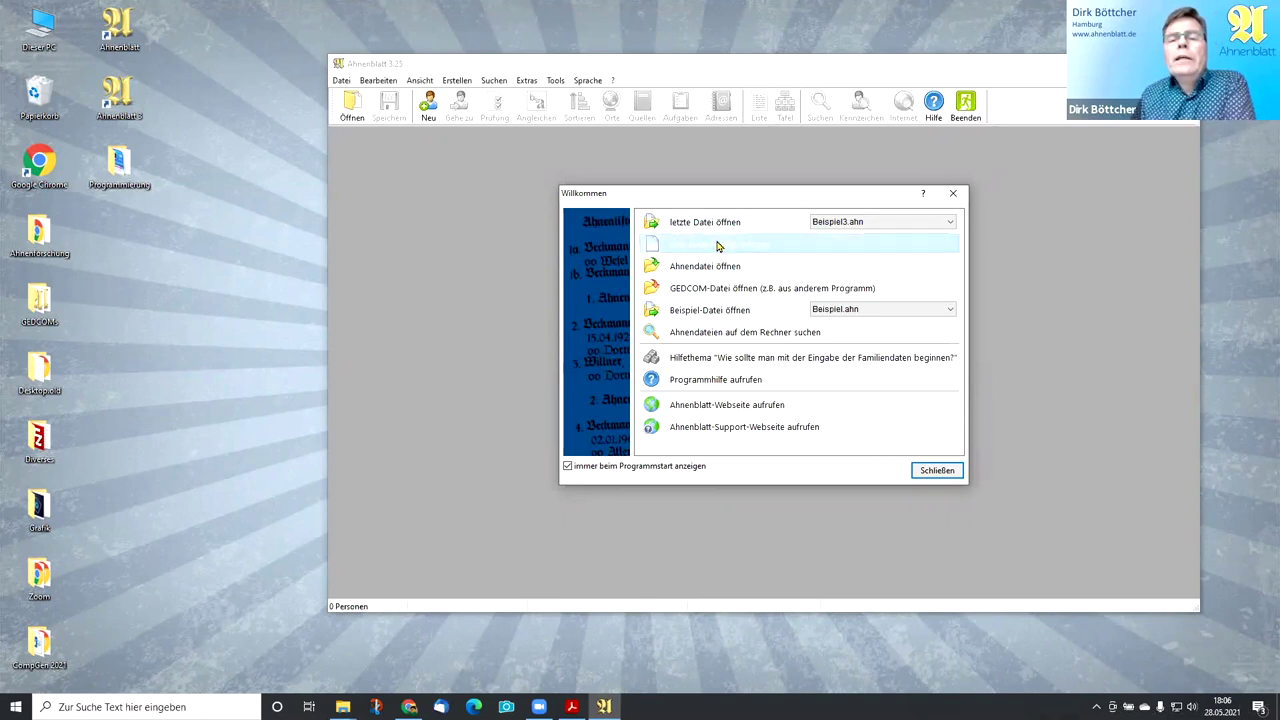
- Start a new family with a male first person, entering his birth name and given name
click(717, 245)
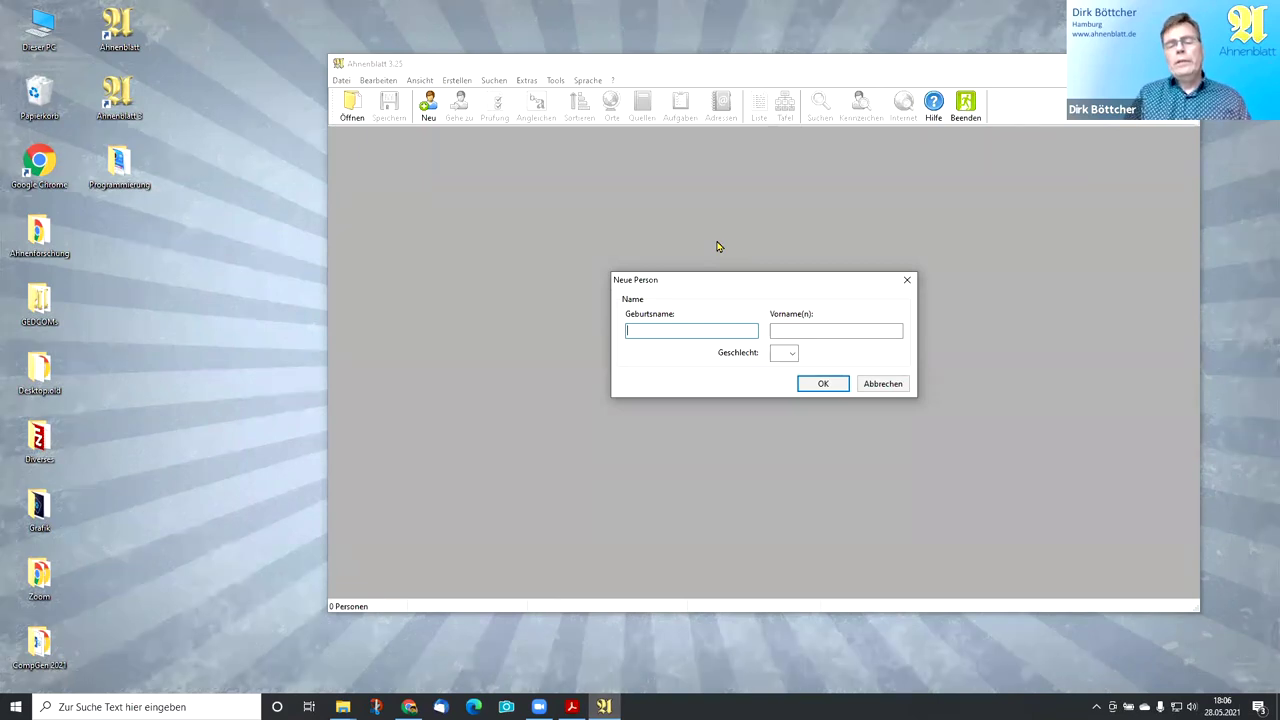
text(Mann)
key(Tab)
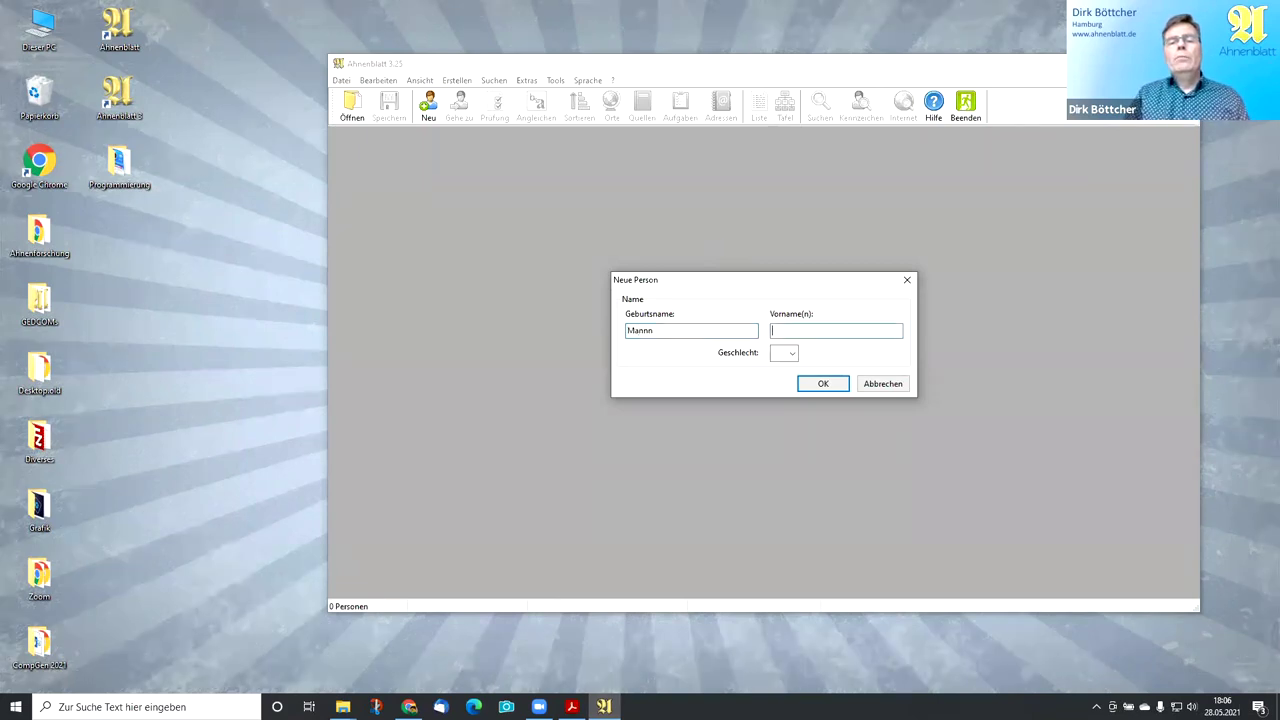
double_click(668, 331)
key(Tab)
text(Mann)
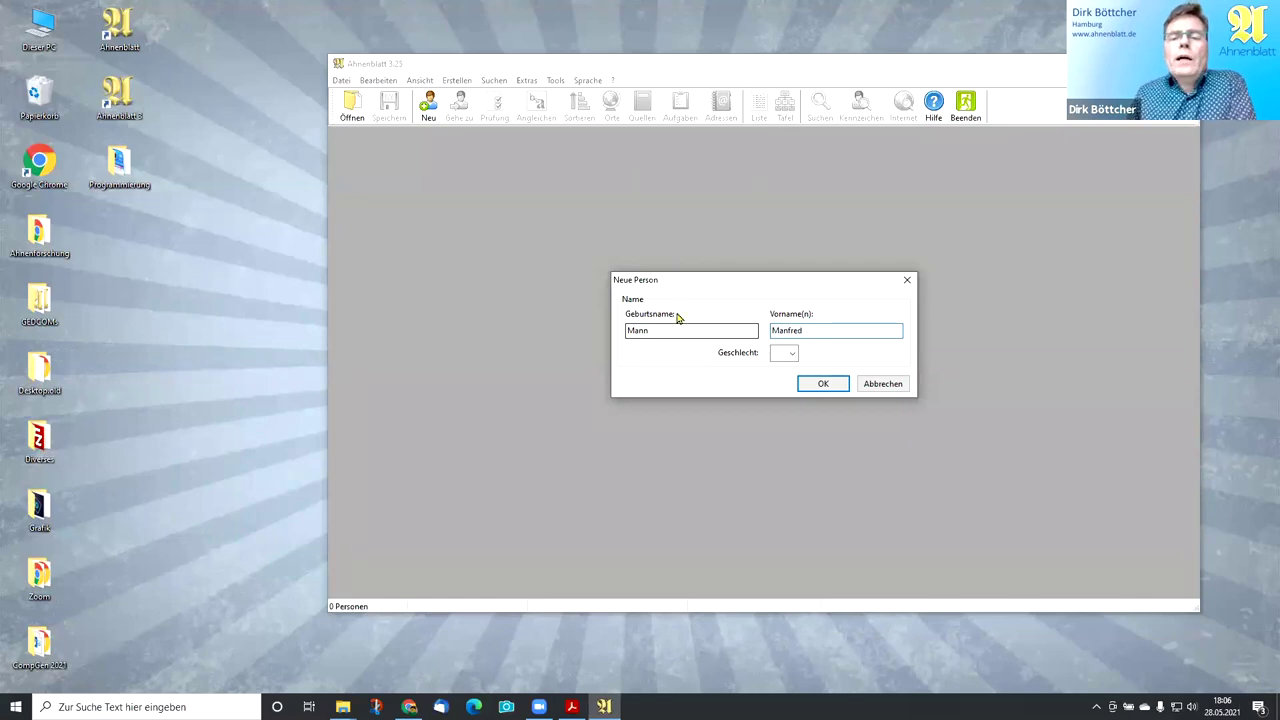
click(784, 353)
click(779, 370)
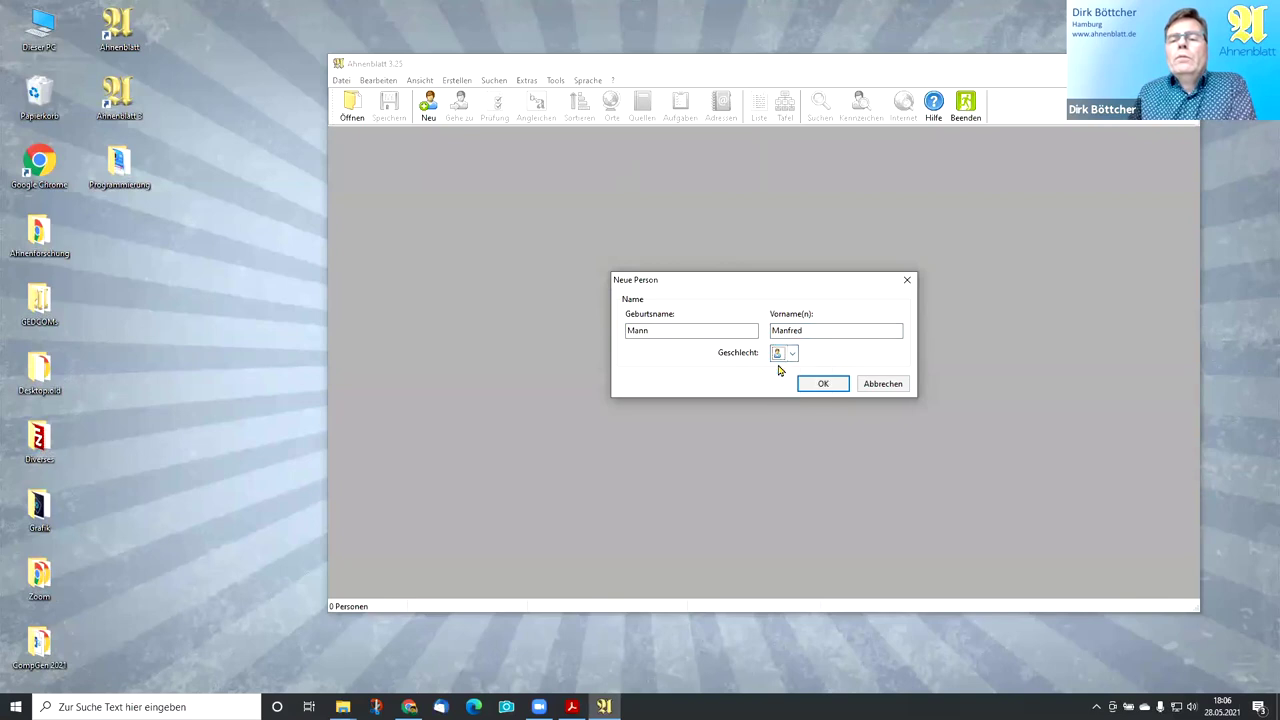
click(815, 386)
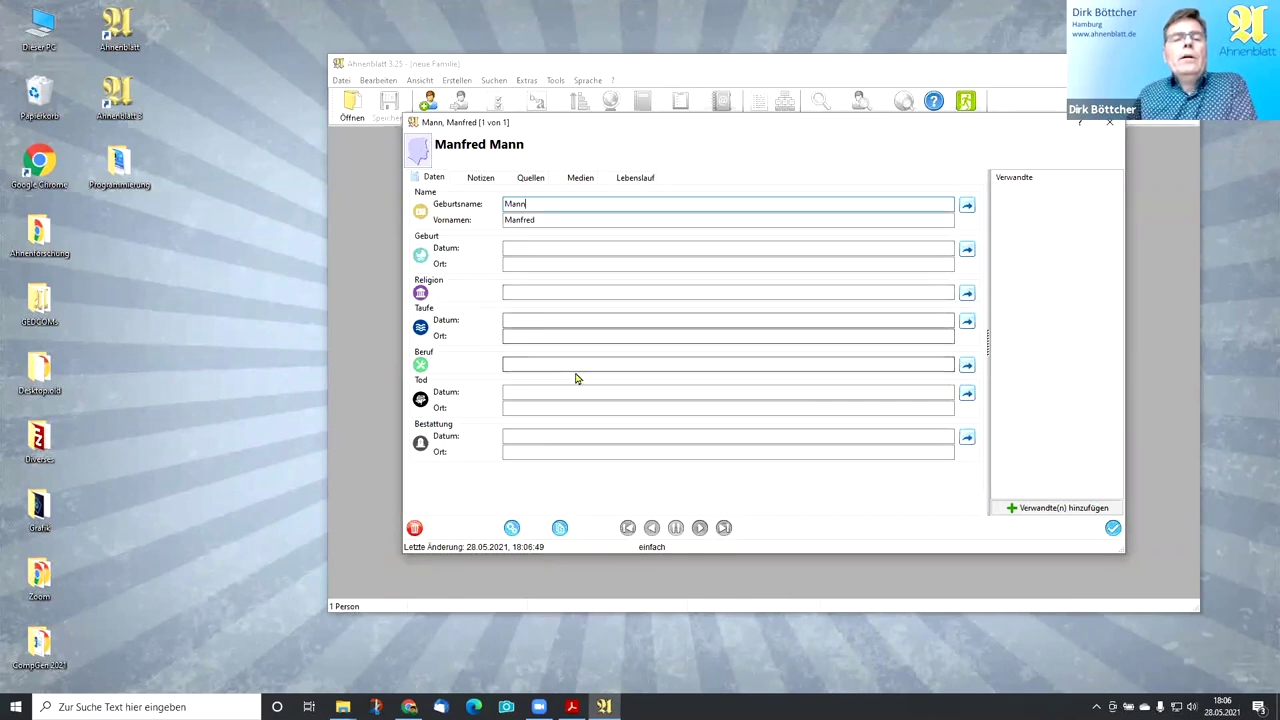
- Enter the man's birth year and set Hamburg as his place of birth
click(580, 249)
text(1906)
click(560, 263)
text(Hamburg)
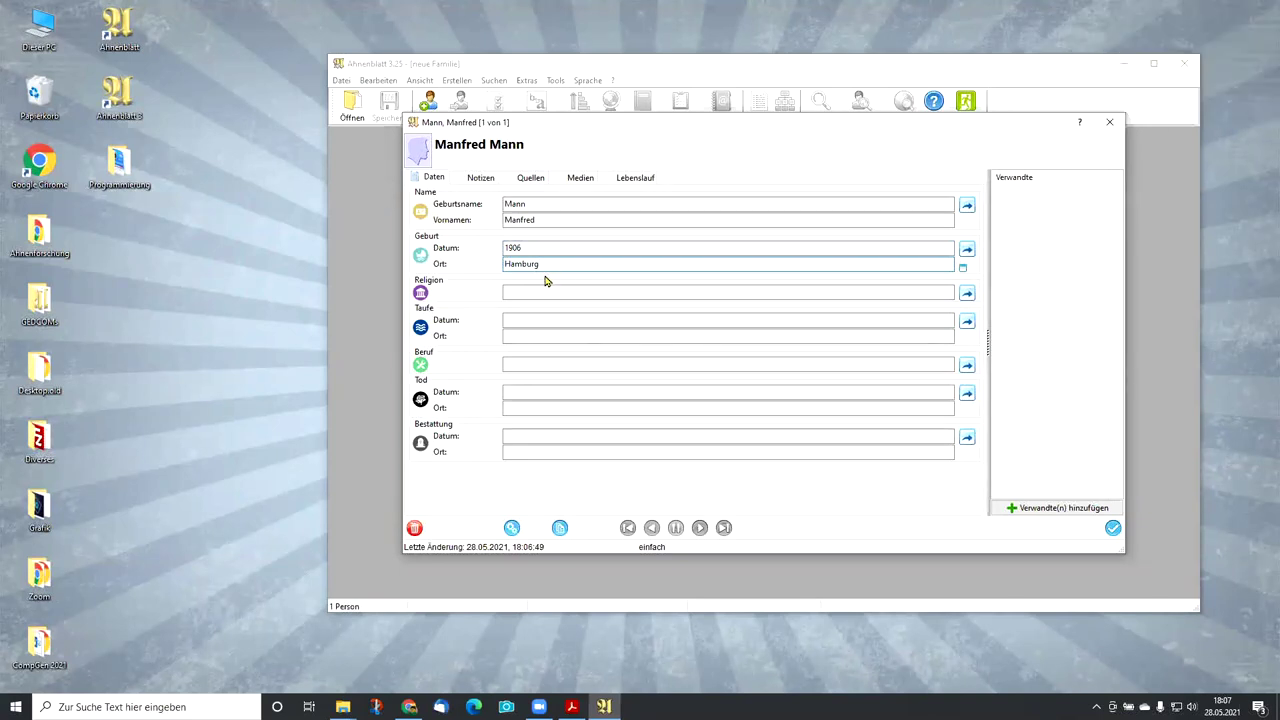
- Record the man's baptism with the date 1905 and the place Hamburg
click(539, 321)
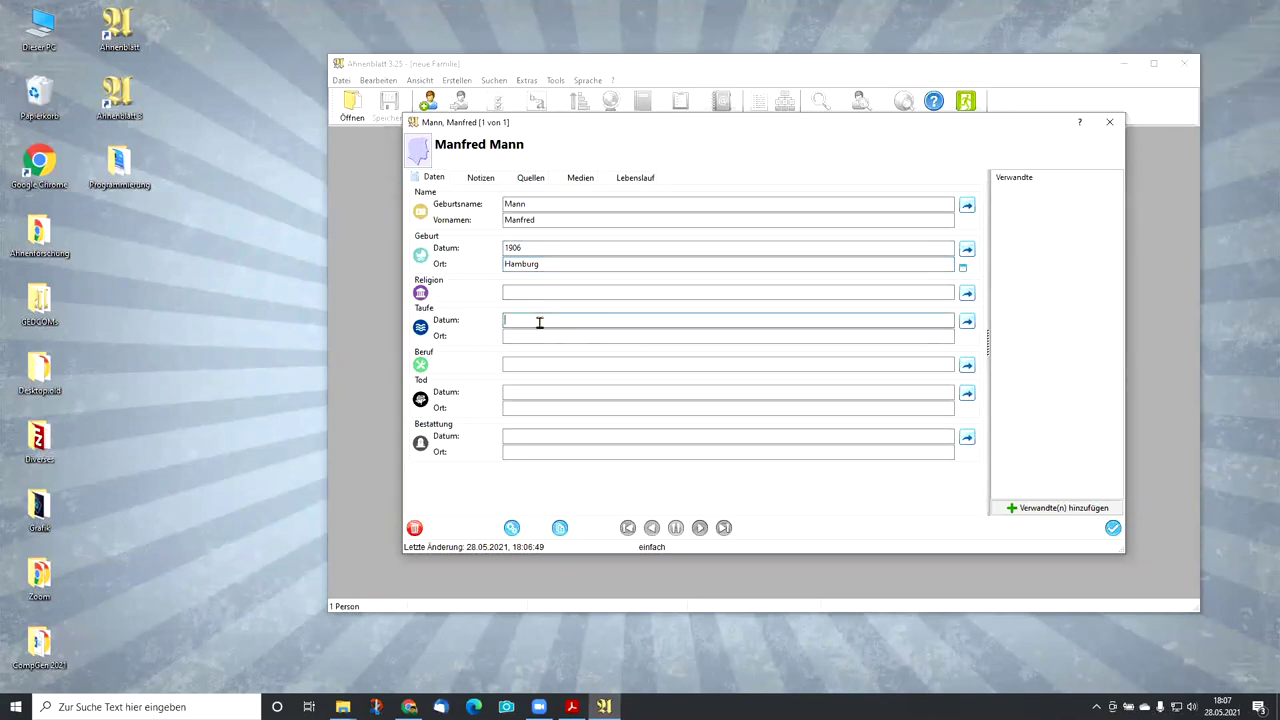
text(1905)
click(510, 336)
text(Hamb)
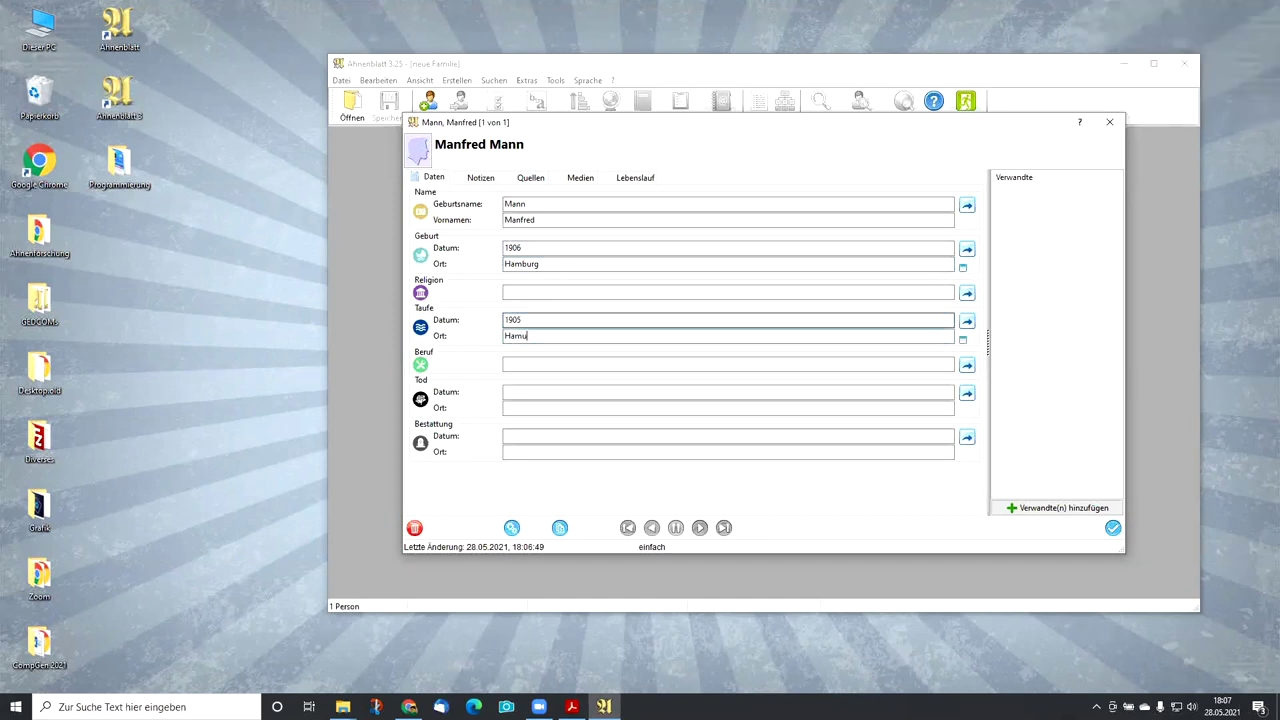
text(urg)
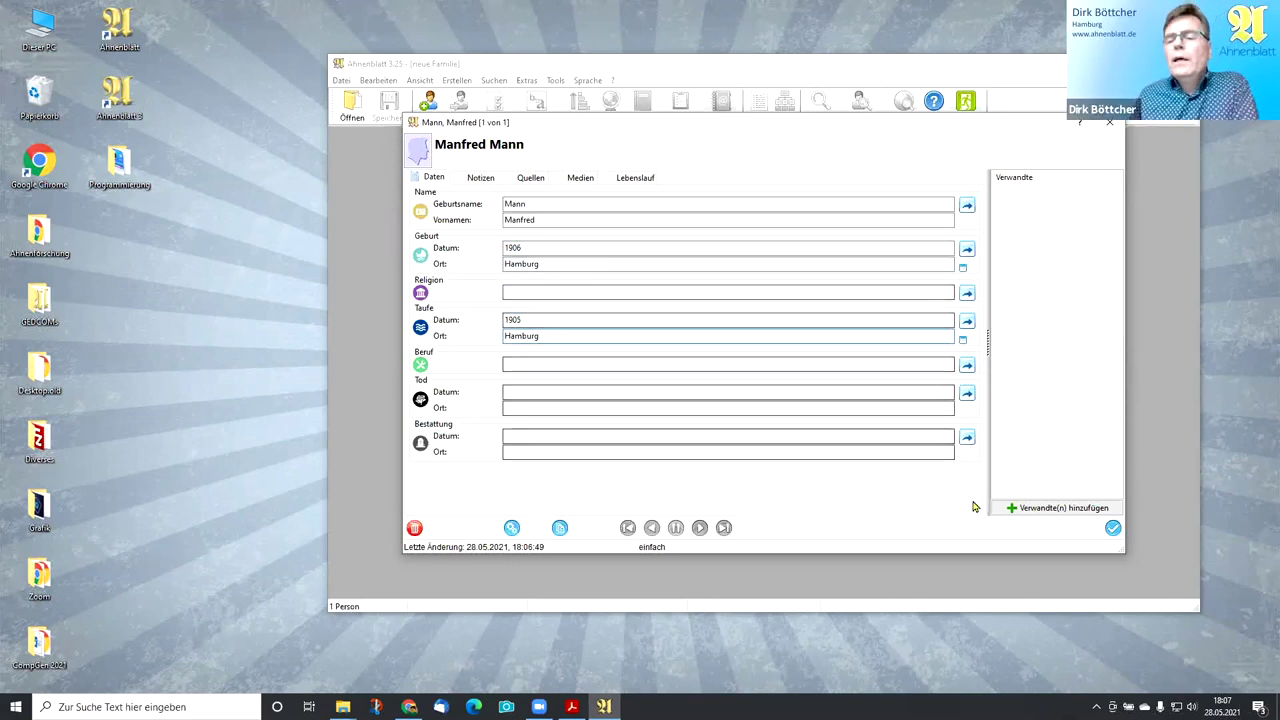
- Confirm and close the man's entry, and maximize the main window
click(1113, 527)
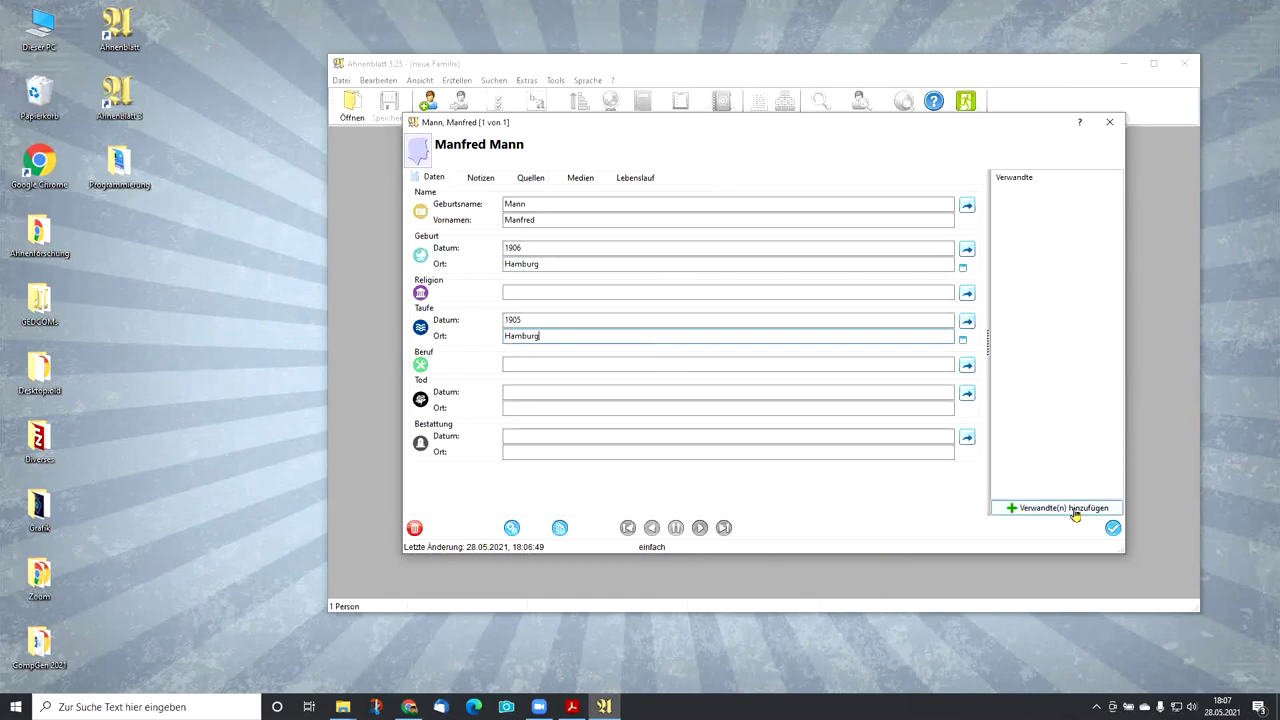
click(1113, 527)
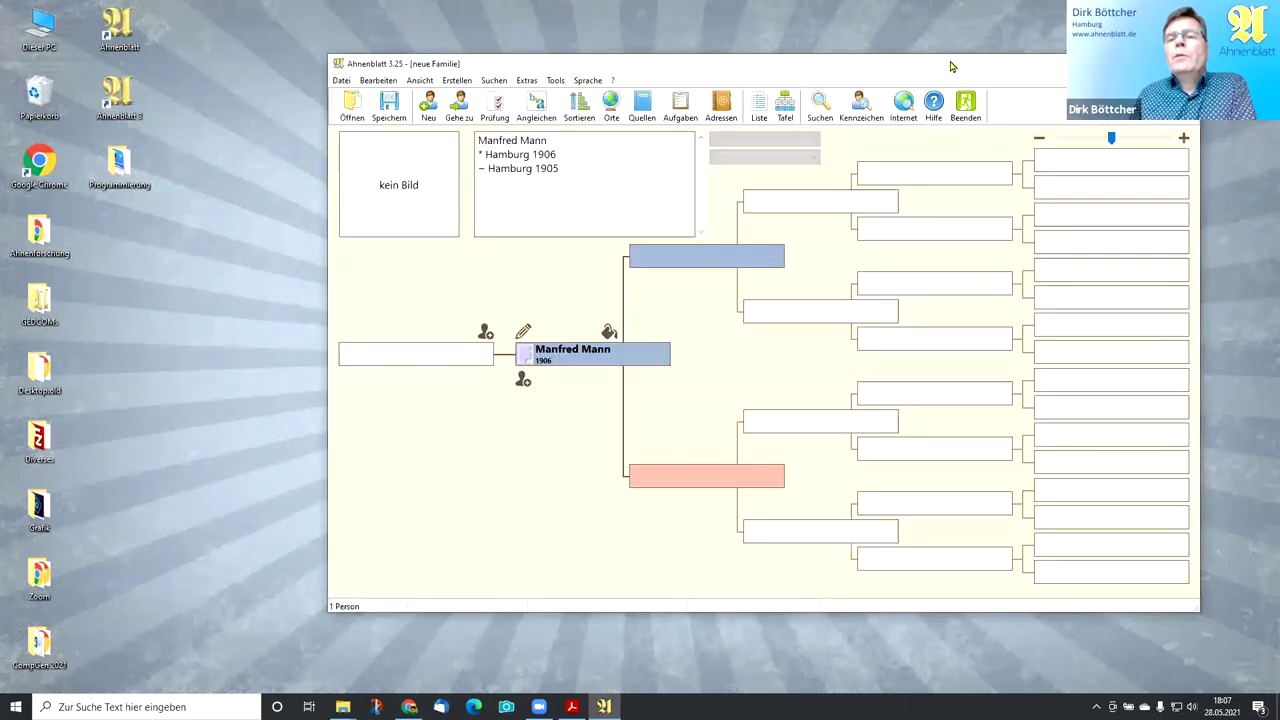
double_click(951, 66)
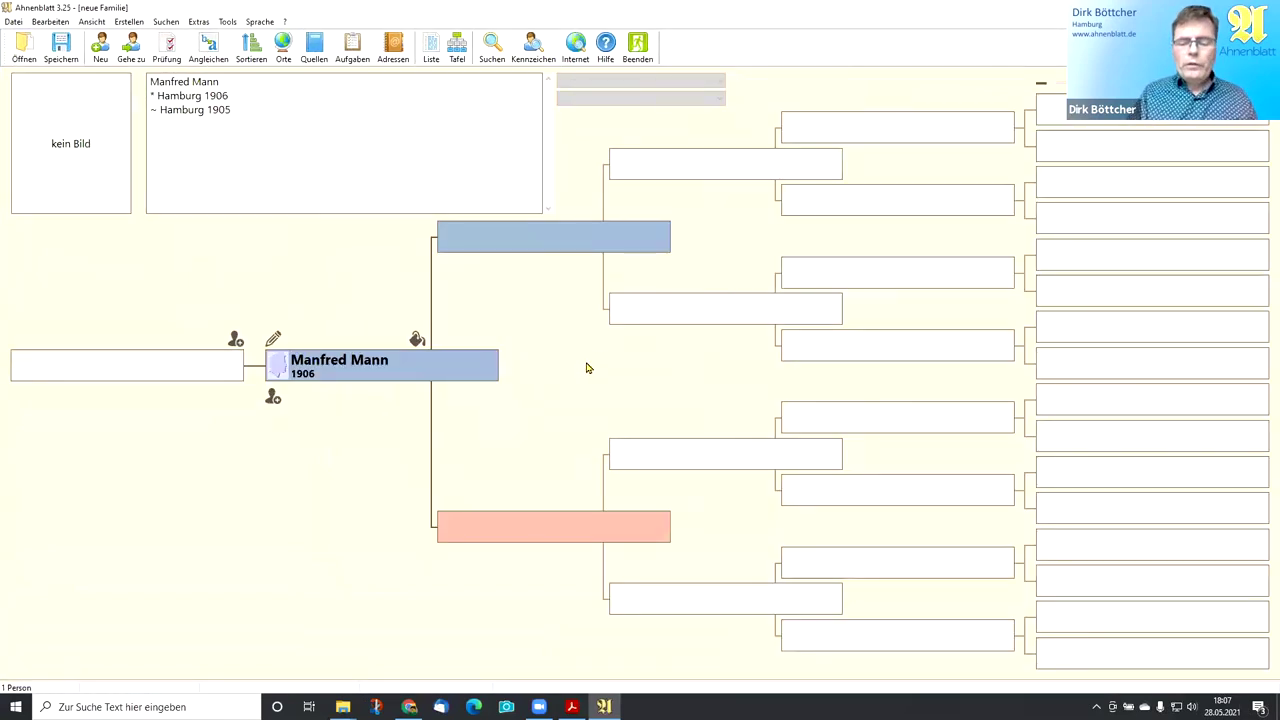
- Try the input mode "vollständig" in the input mode settings and confirm with "einfach (beste Übersichtlichkeit)" selected
key(ctrl+i)
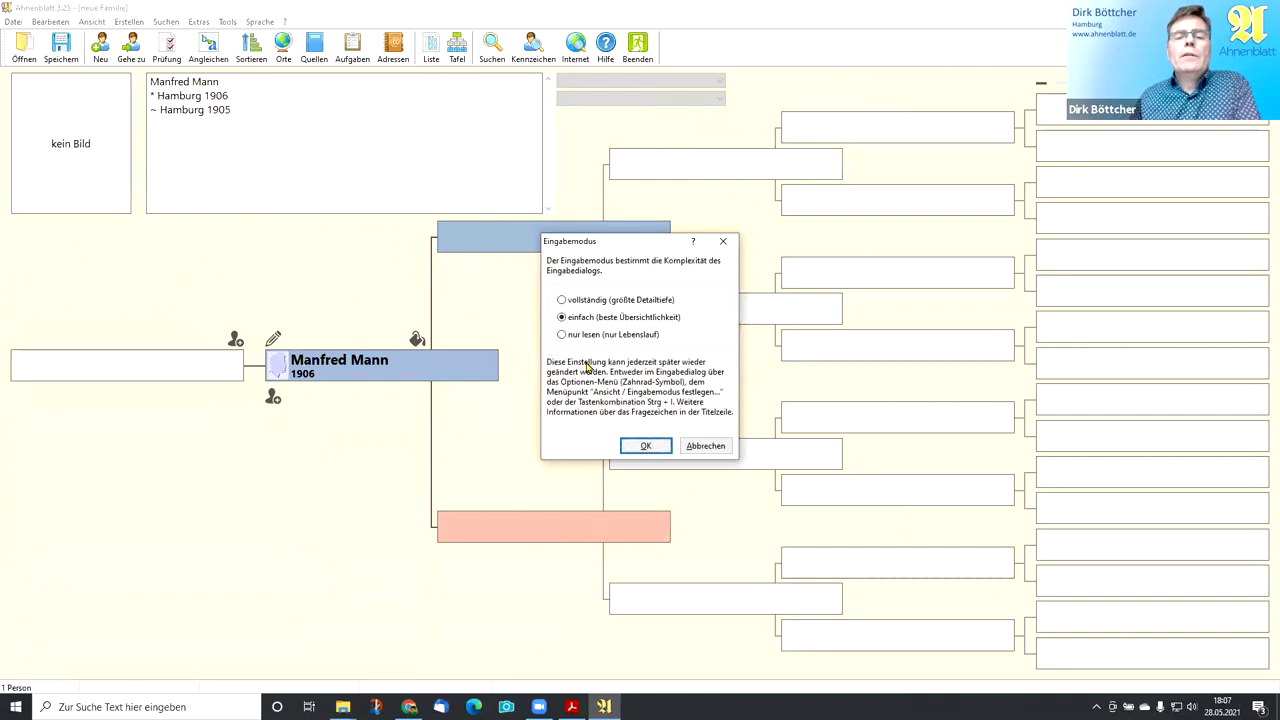
click(590, 301)
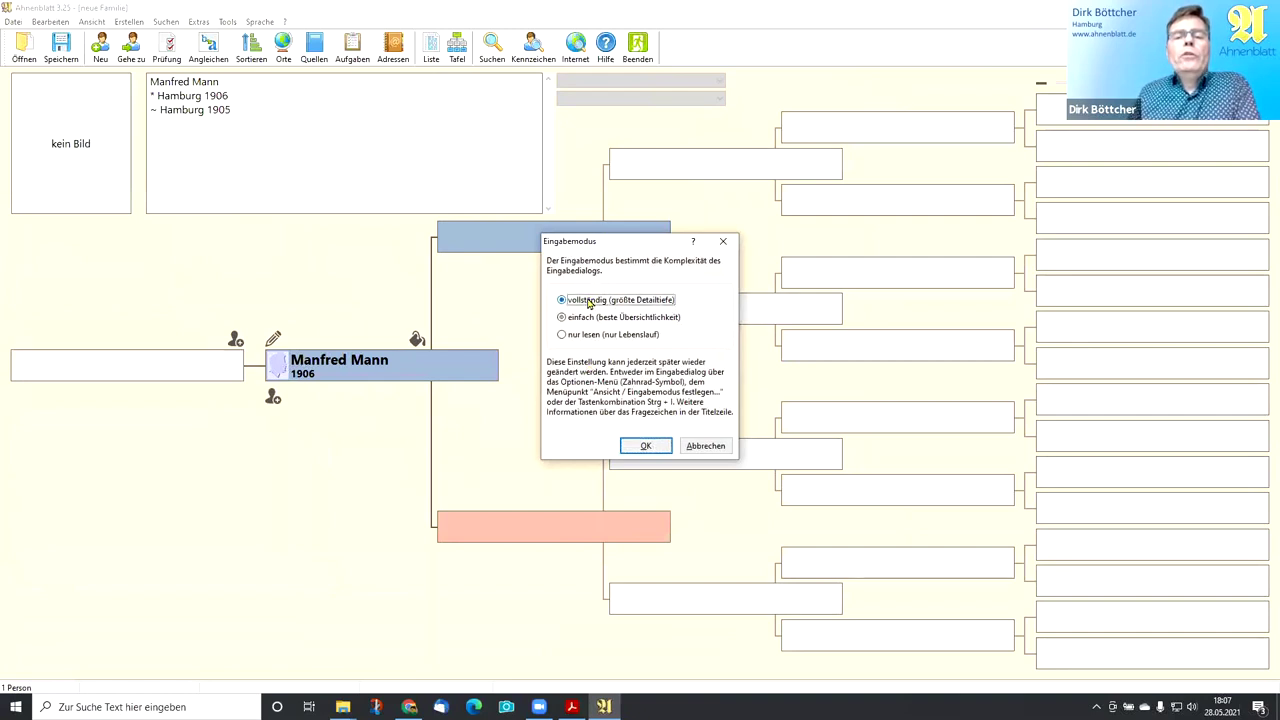
click(585, 316)
click(588, 302)
click(588, 316)
click(588, 316)
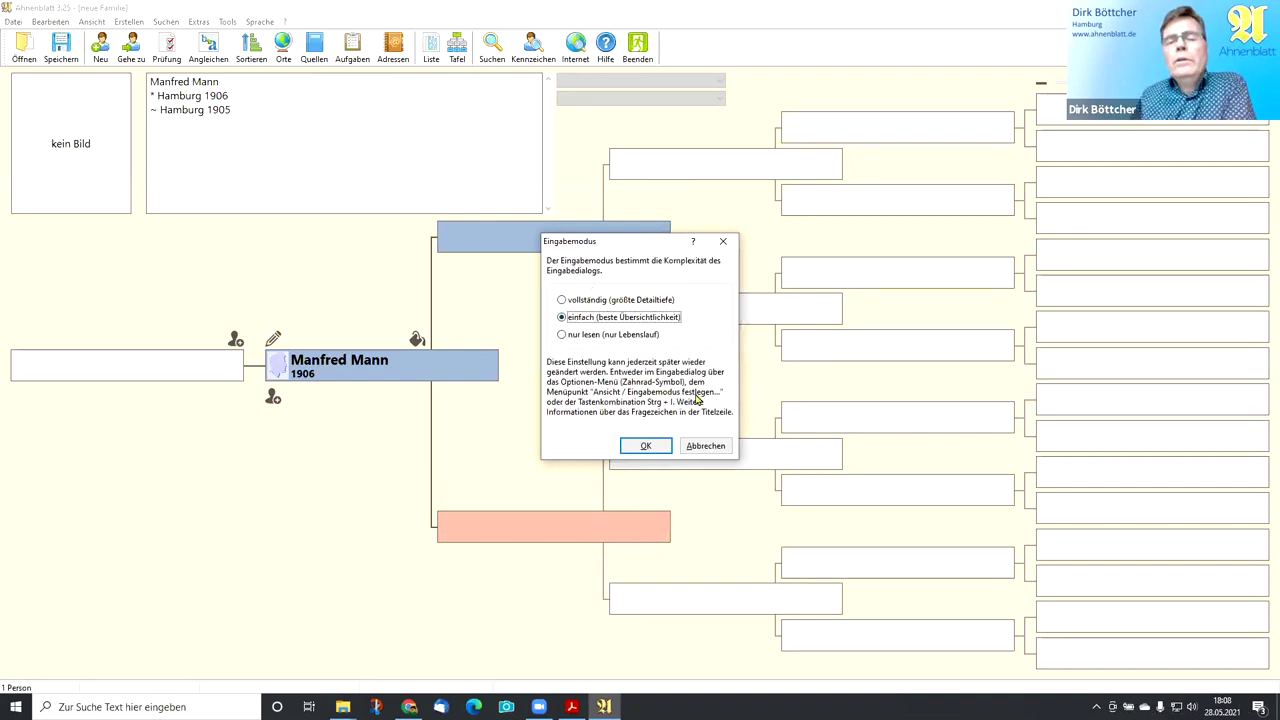
click(645, 445)
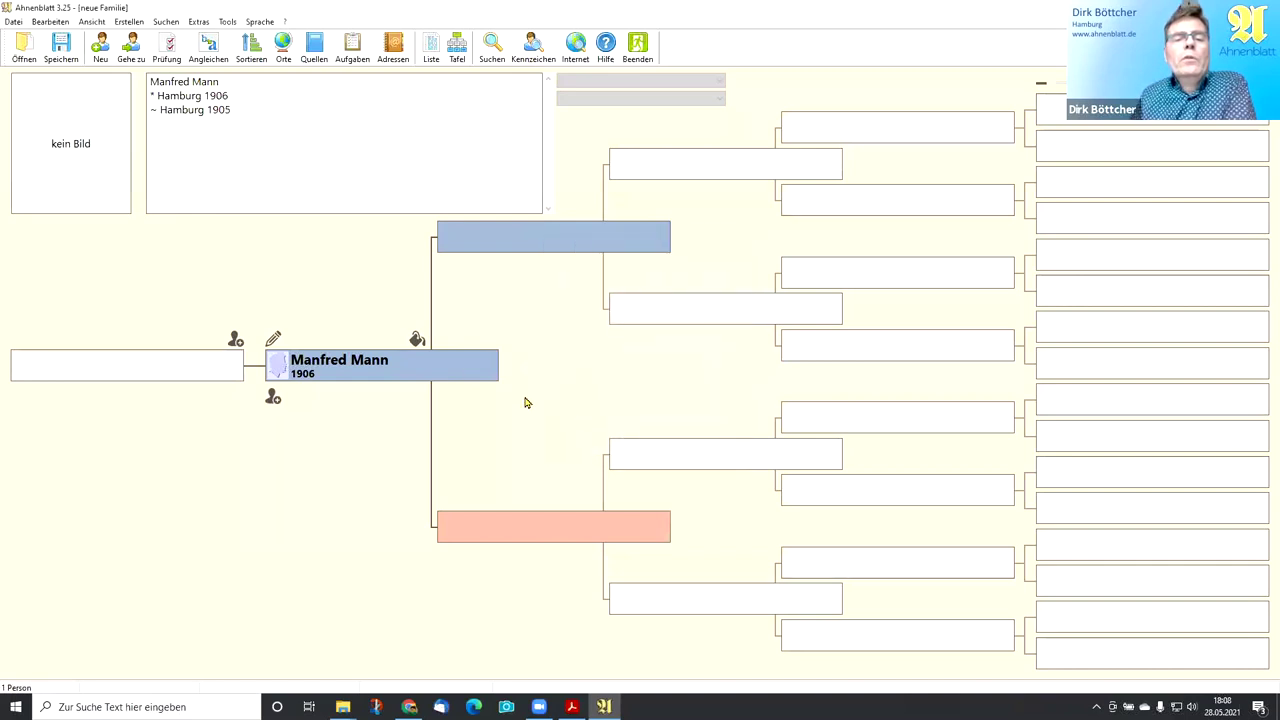
- Open the man's entry and look through its notes, media and life history (Lebenslauf)
double_click(365, 372)
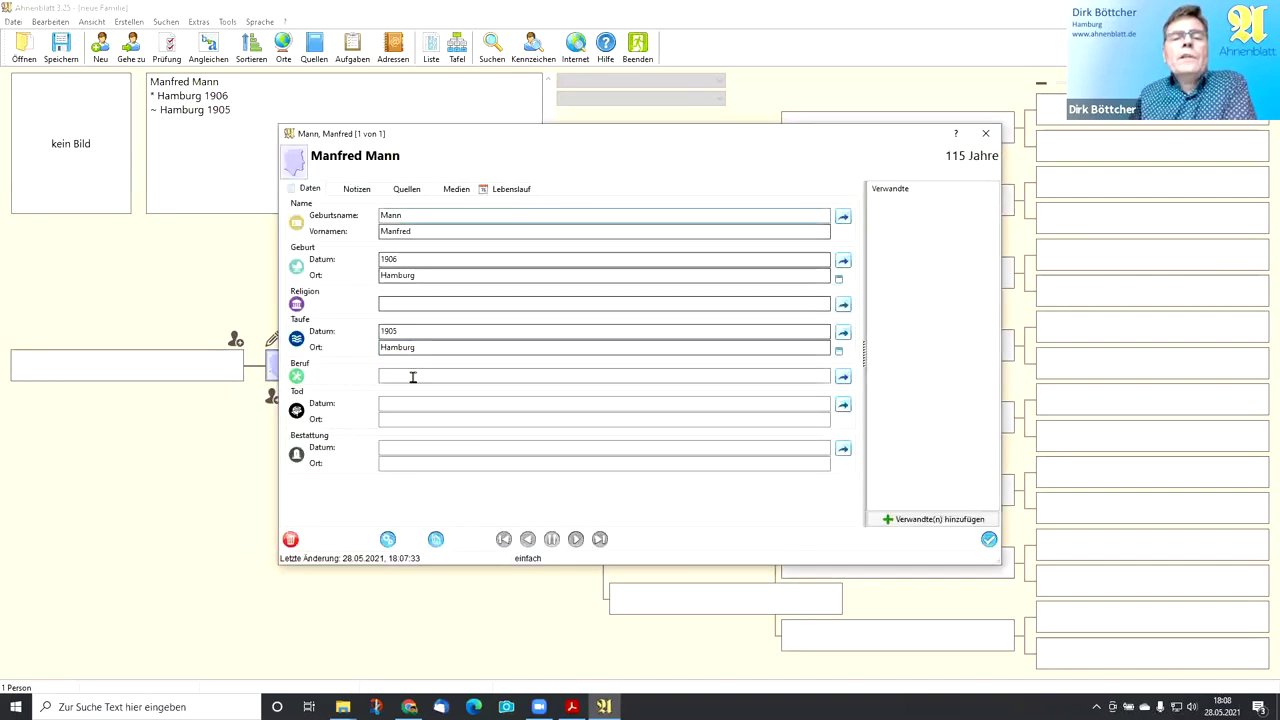
click(361, 194)
click(465, 193)
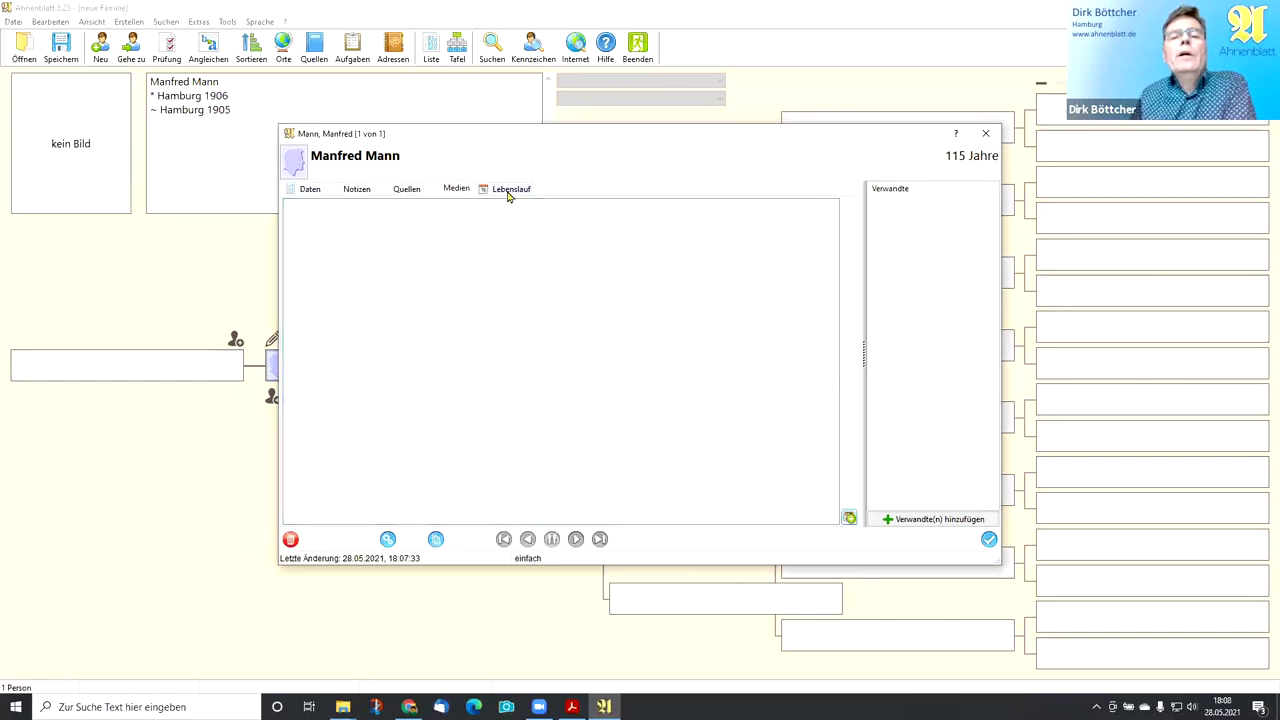
click(507, 191)
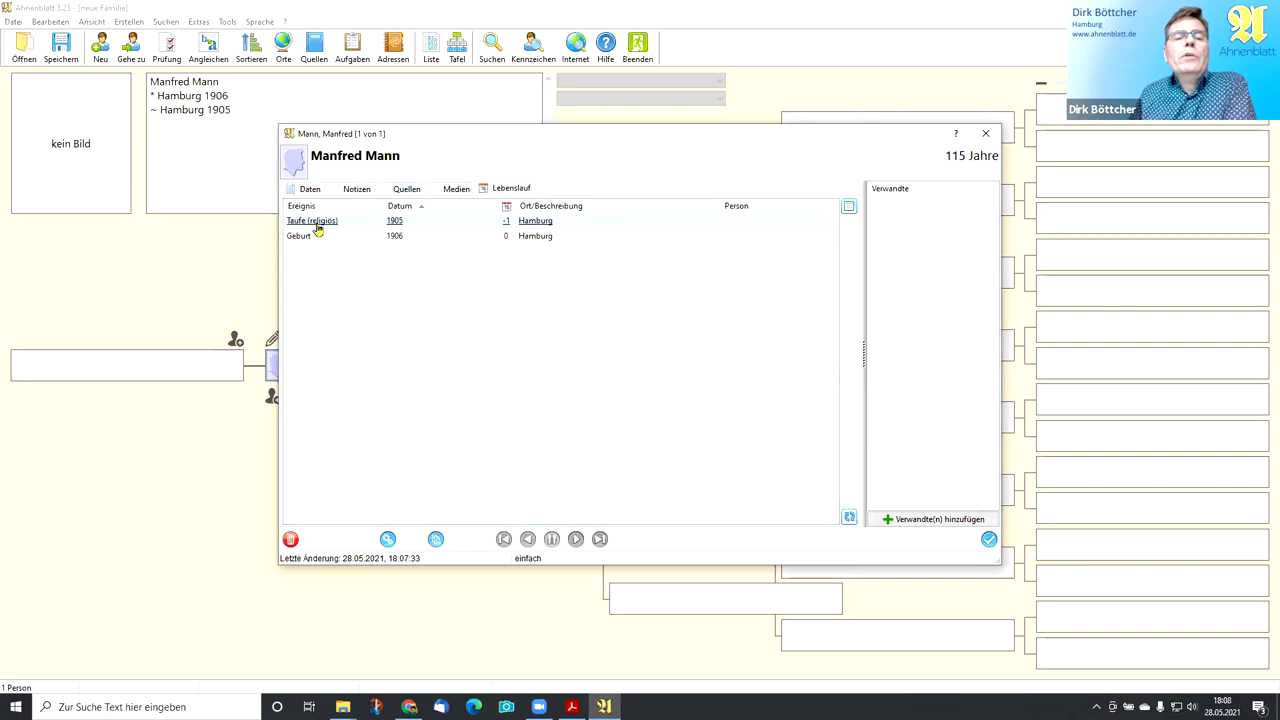
- Choose Mann.jpeg from the Familienfotos folder as media for the man, declining the image from the clipboard
click(448, 189)
click(849, 517)
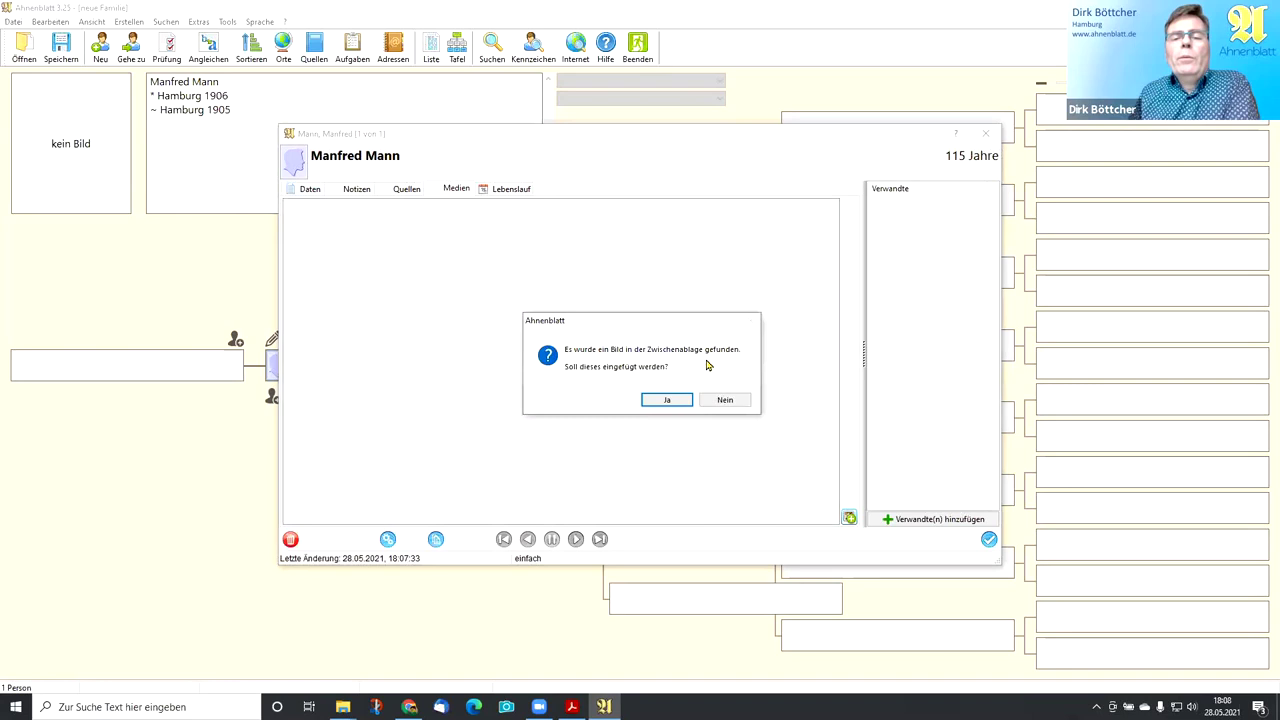
click(727, 400)
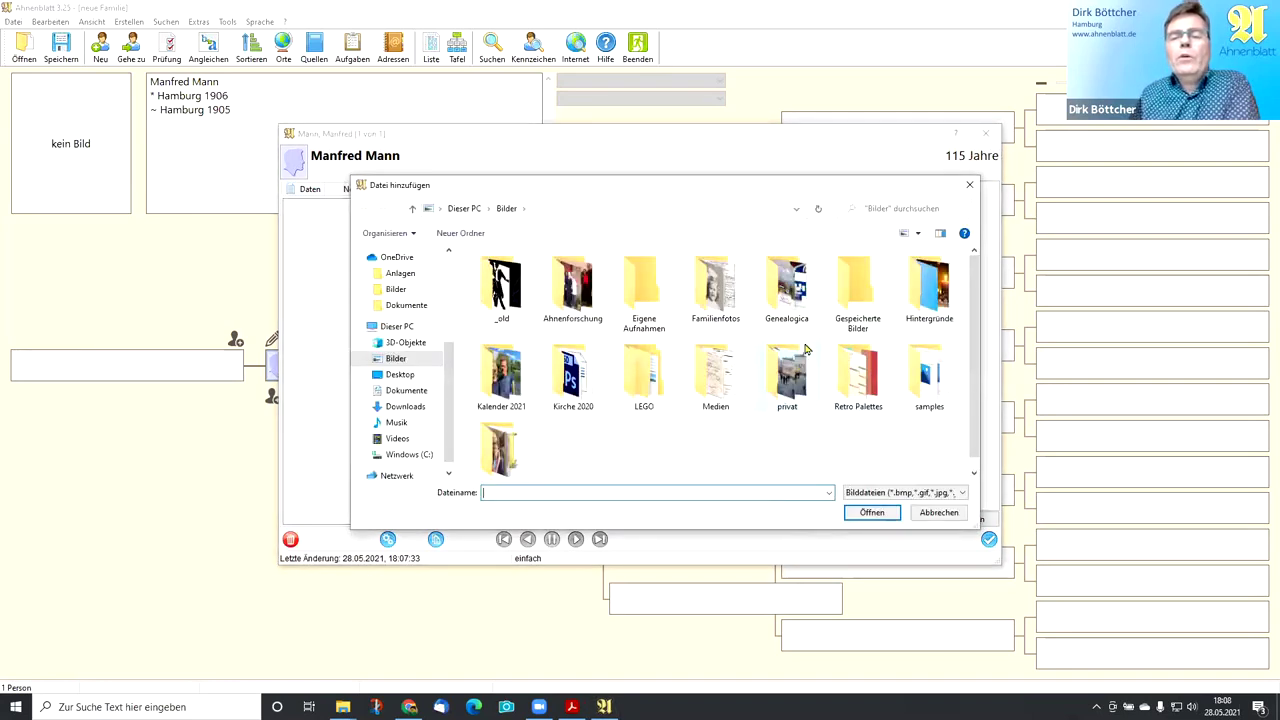
double_click(723, 298)
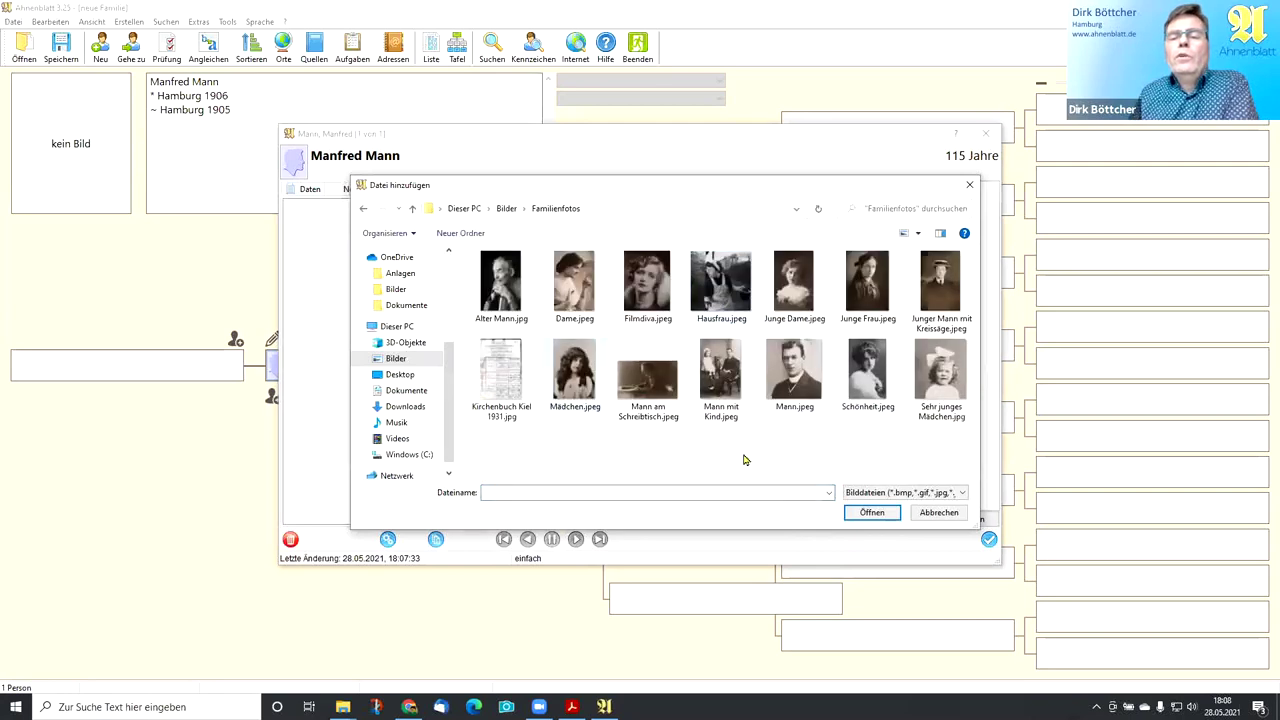
click(808, 396)
click(866, 513)
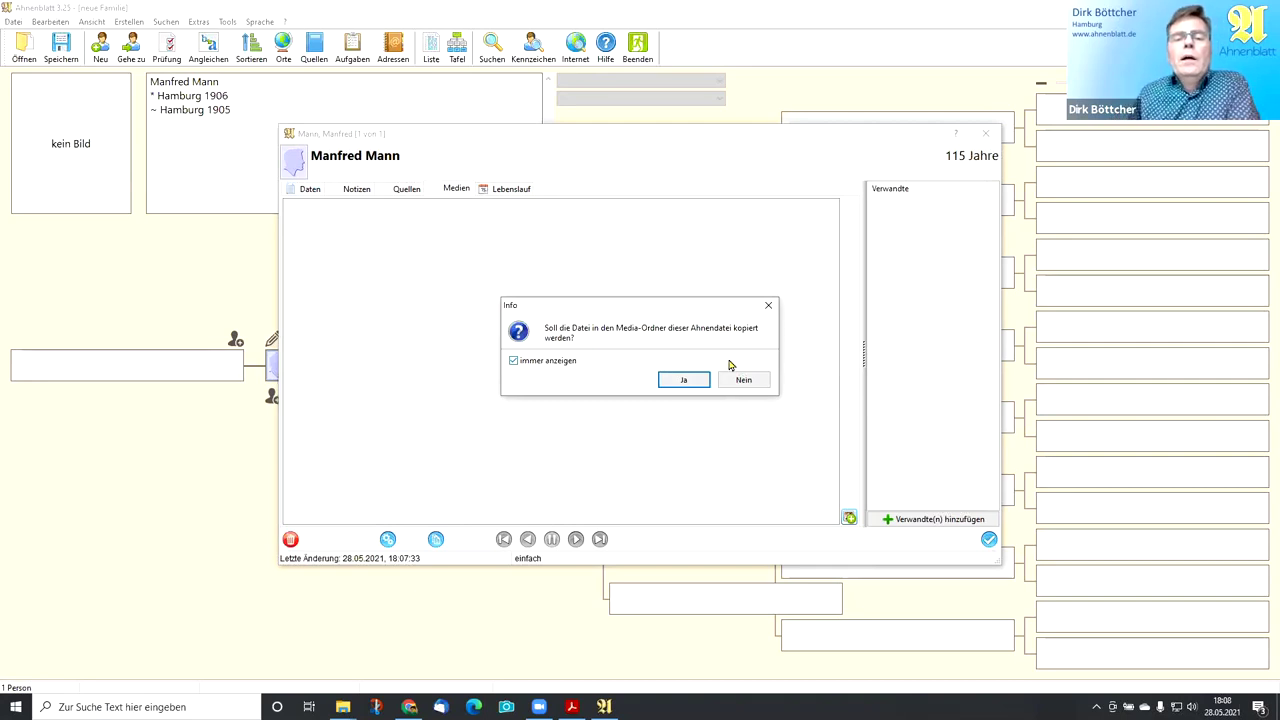
- Copy the picture into the family file's media folder, saving the family data as CompGen
click(680, 382)
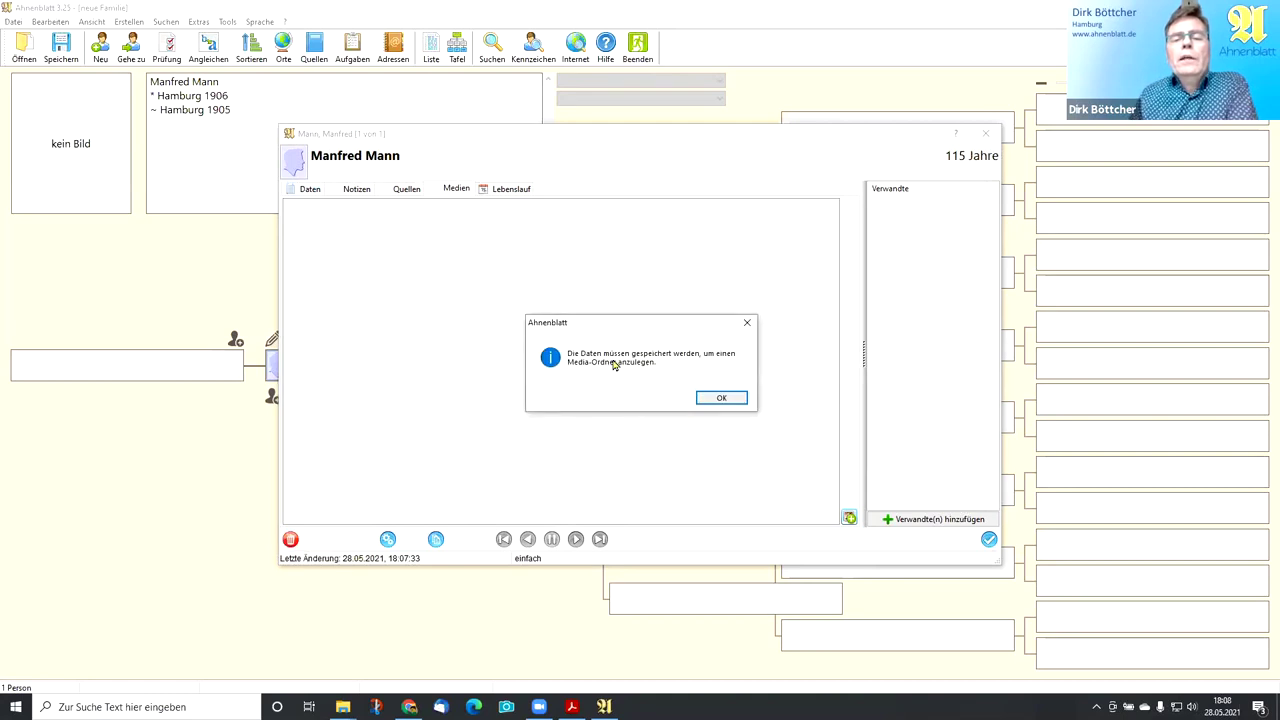
click(722, 398)
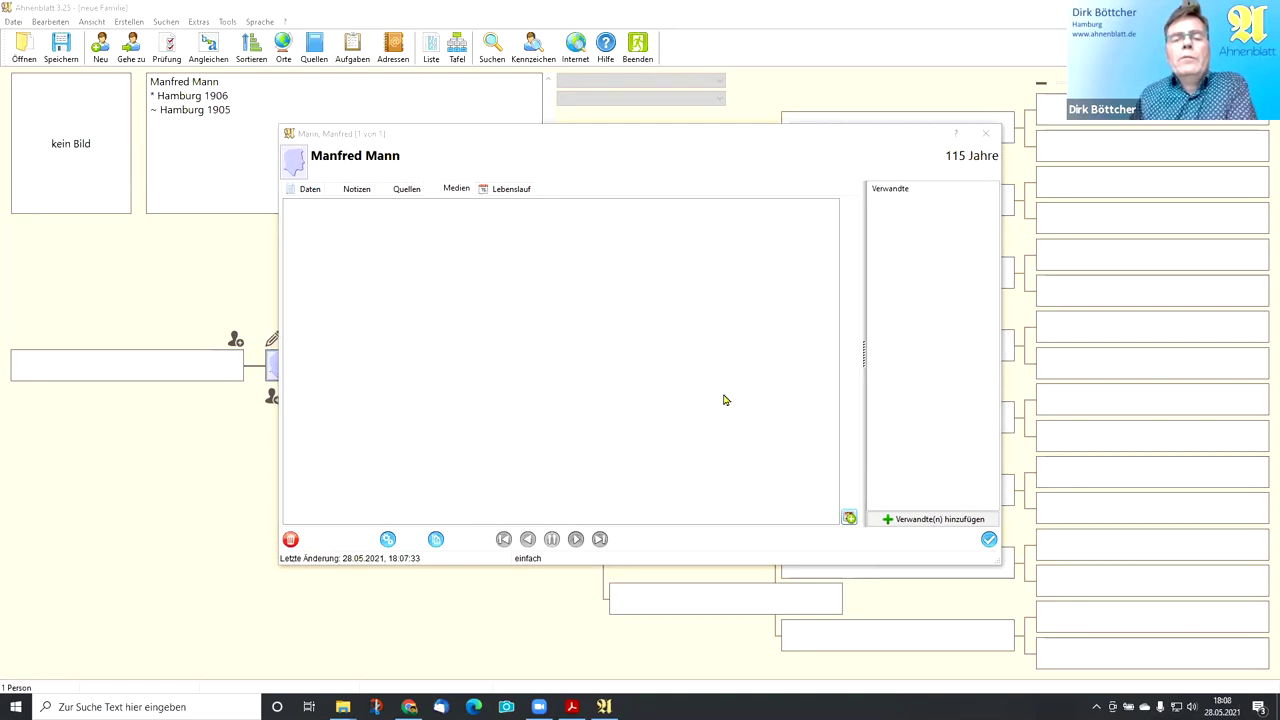
text(CompGen)
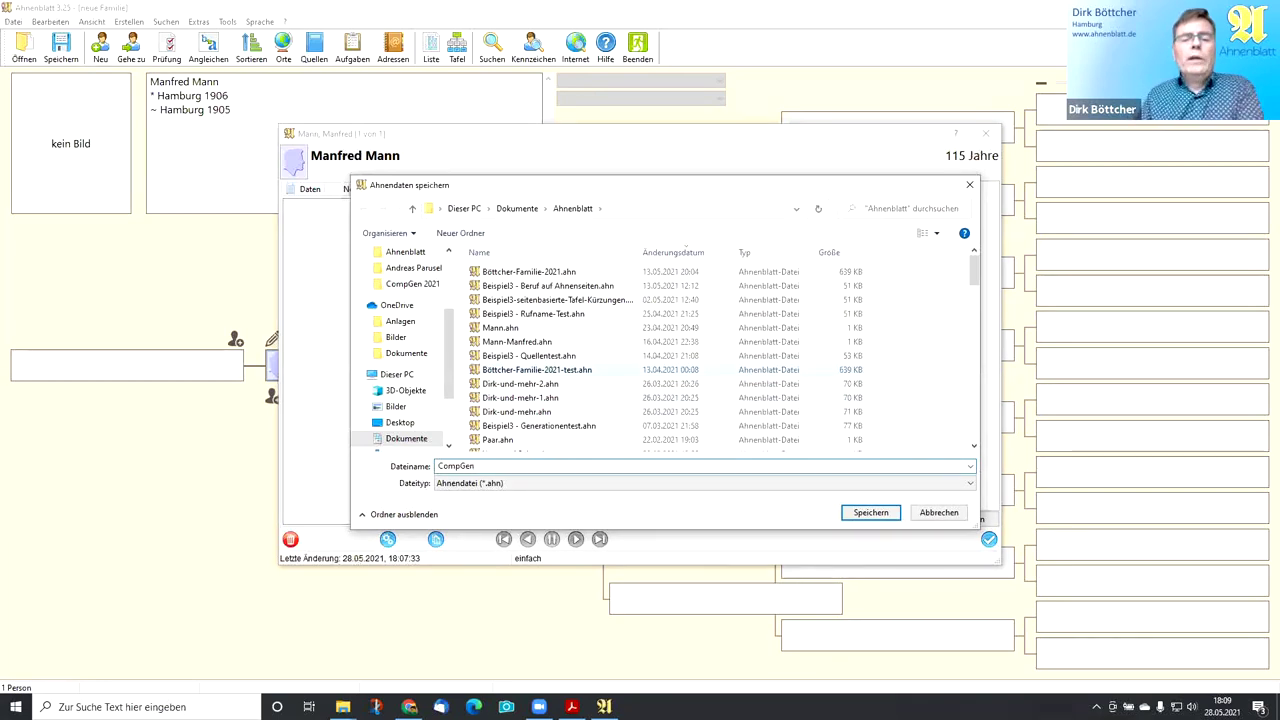
click(868, 512)
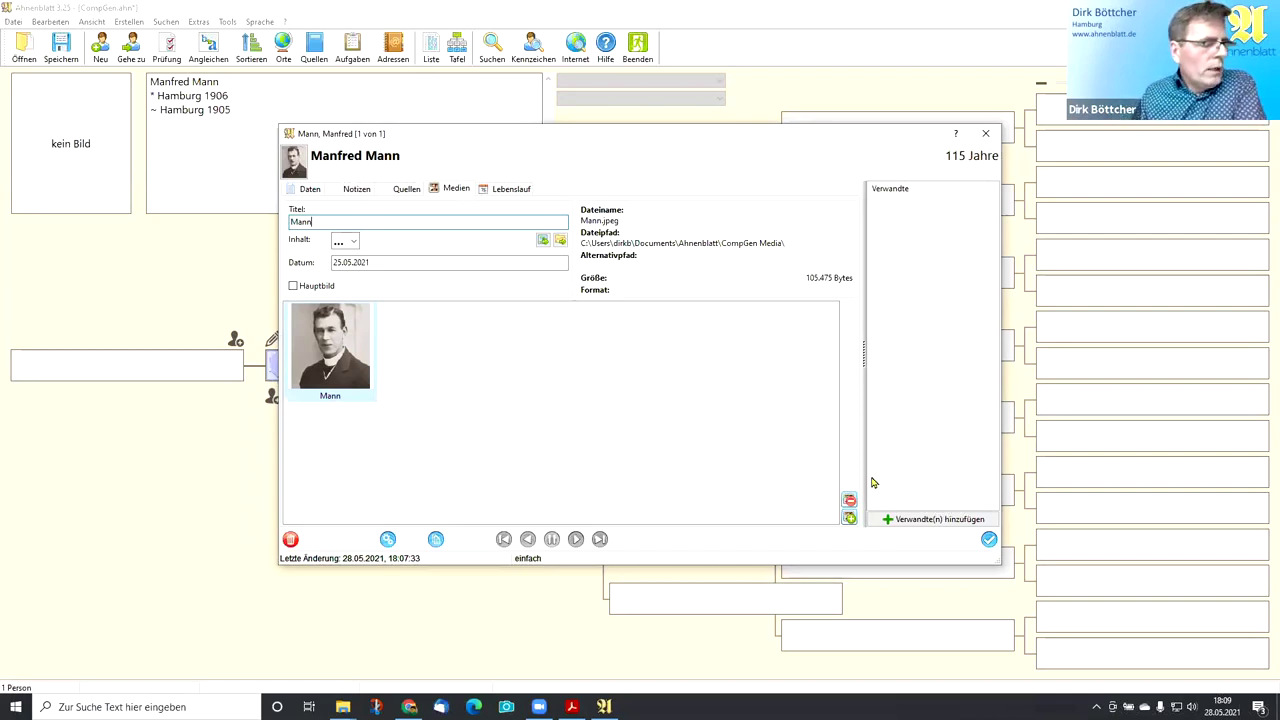
- Add a female partner to the man, entering her birth name and given name
click(930, 520)
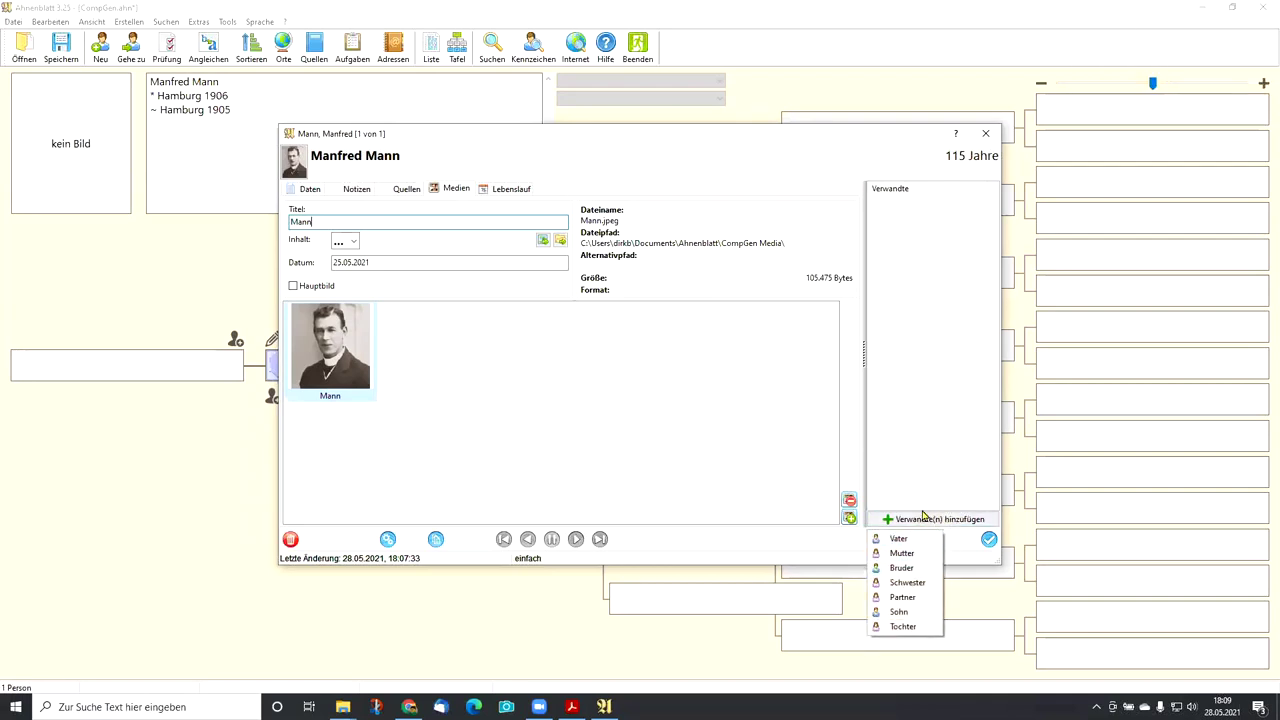
click(905, 597)
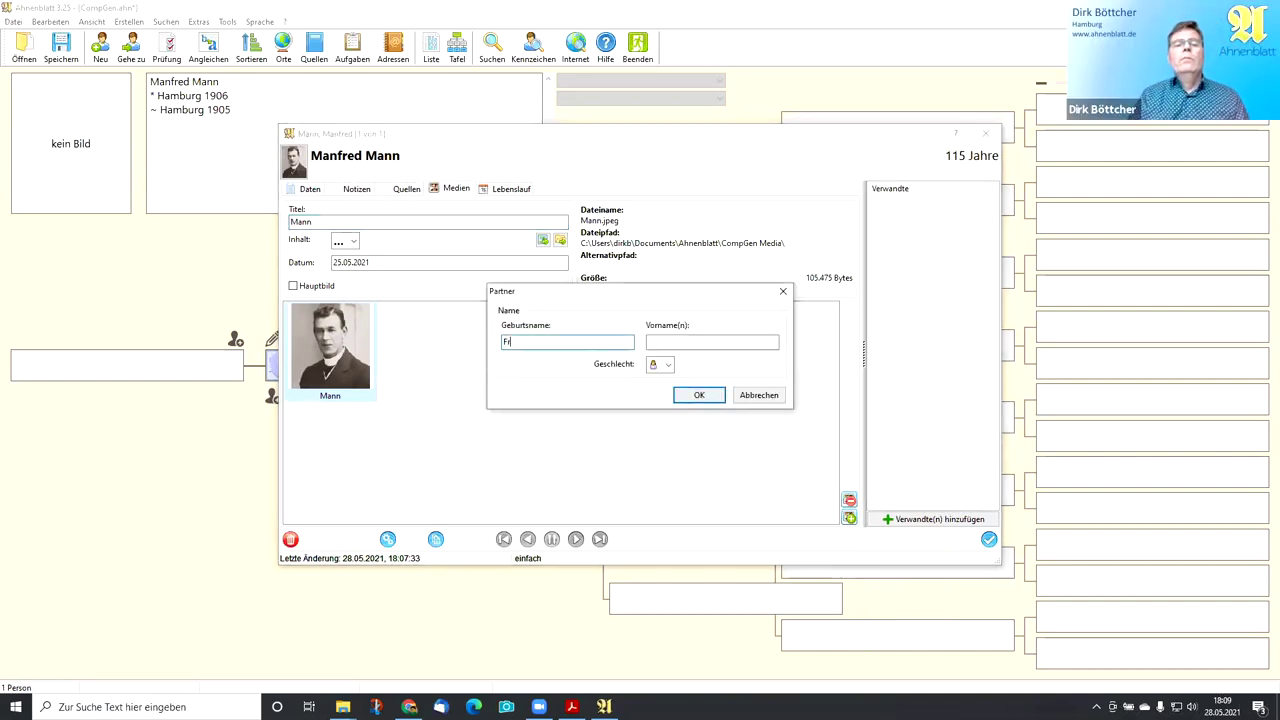
click(712, 342)
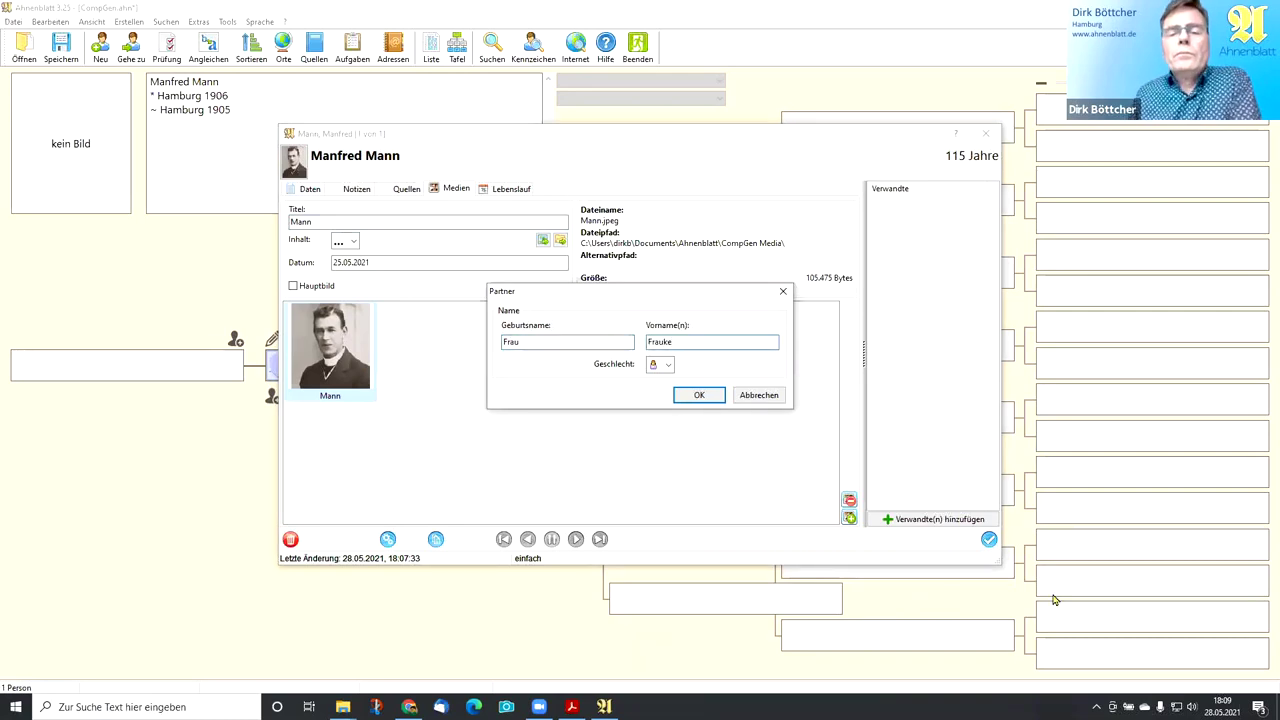
click(697, 394)
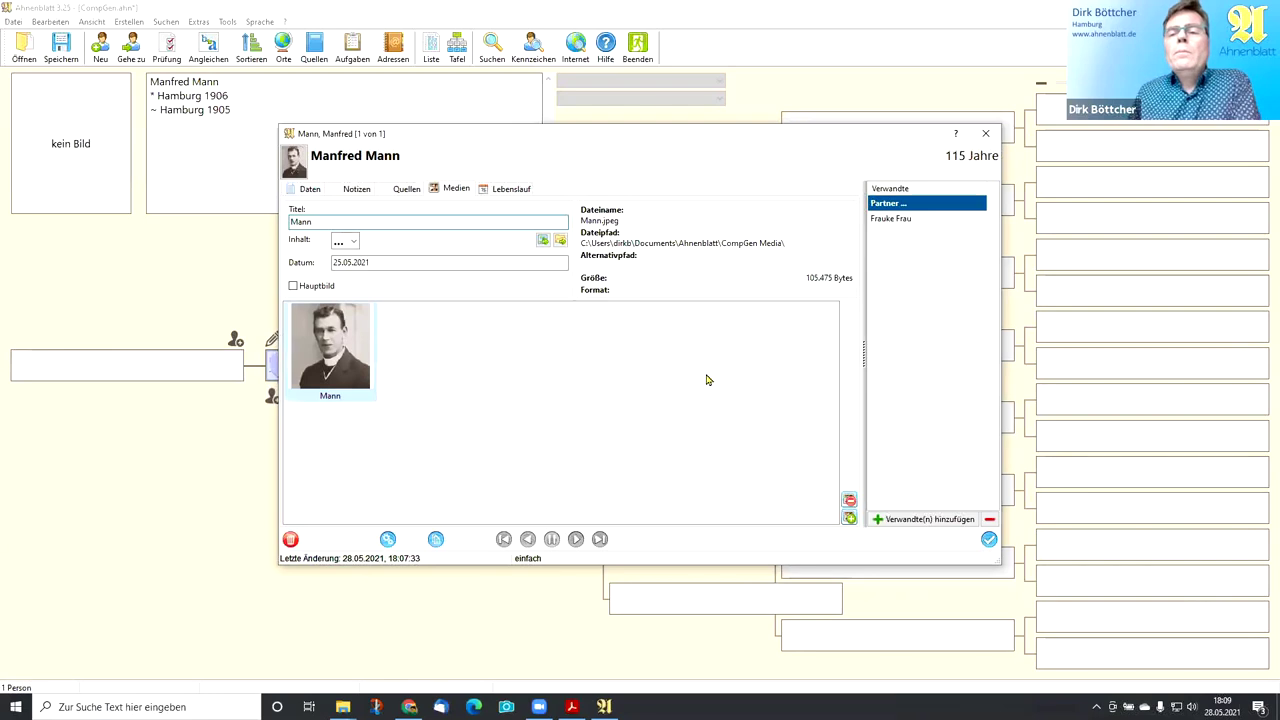
- Open the female partner's entry and add a daughter with her given name, keeping the suggested father and mother
double_click(893, 219)
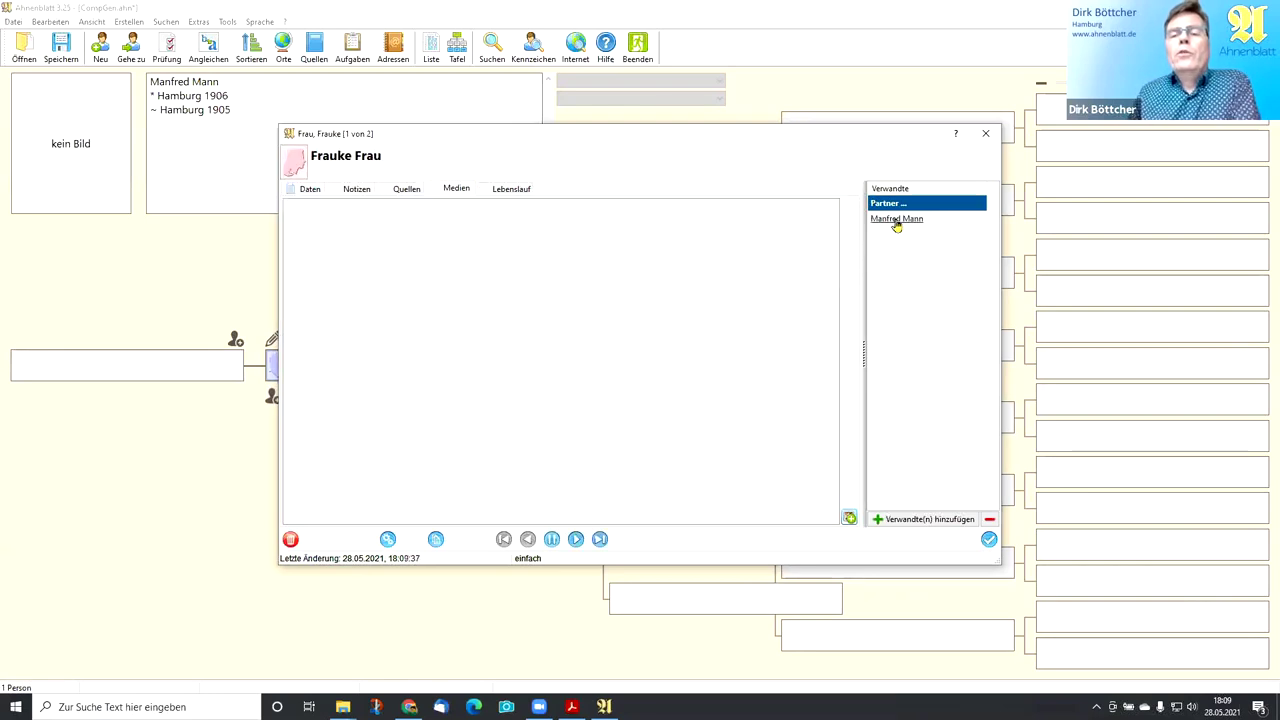
click(310, 189)
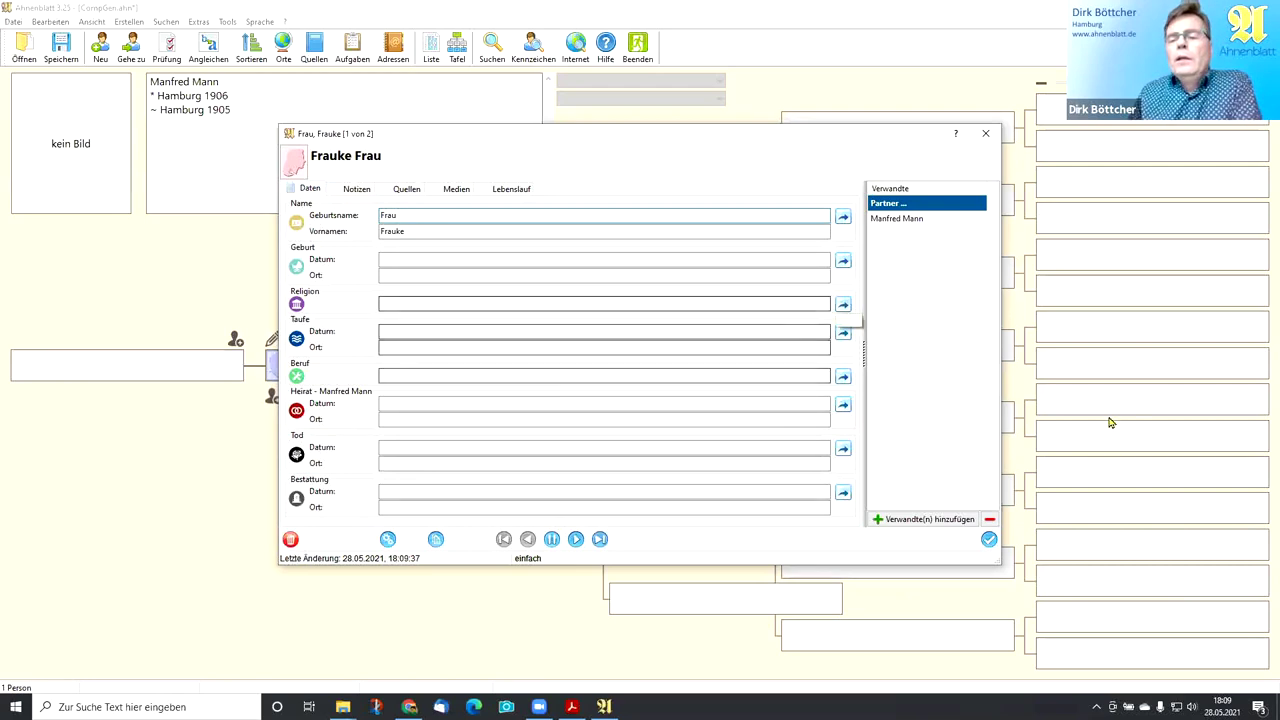
click(940, 520)
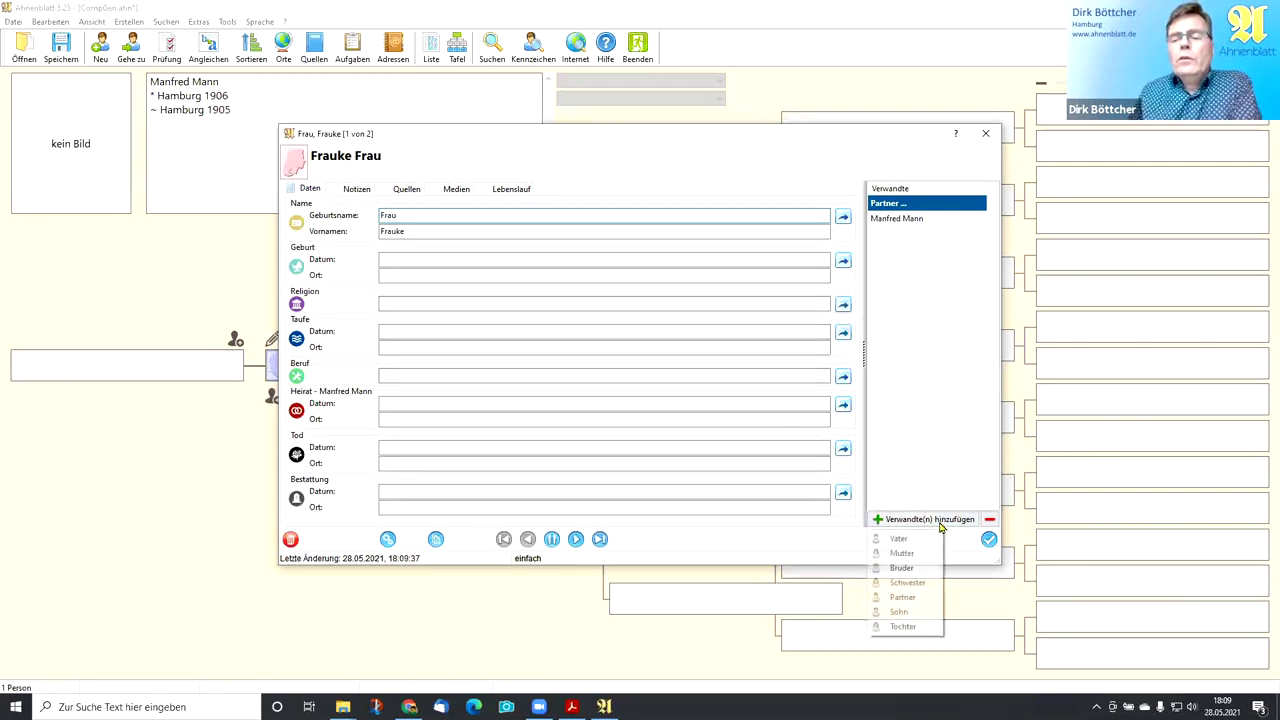
click(903, 626)
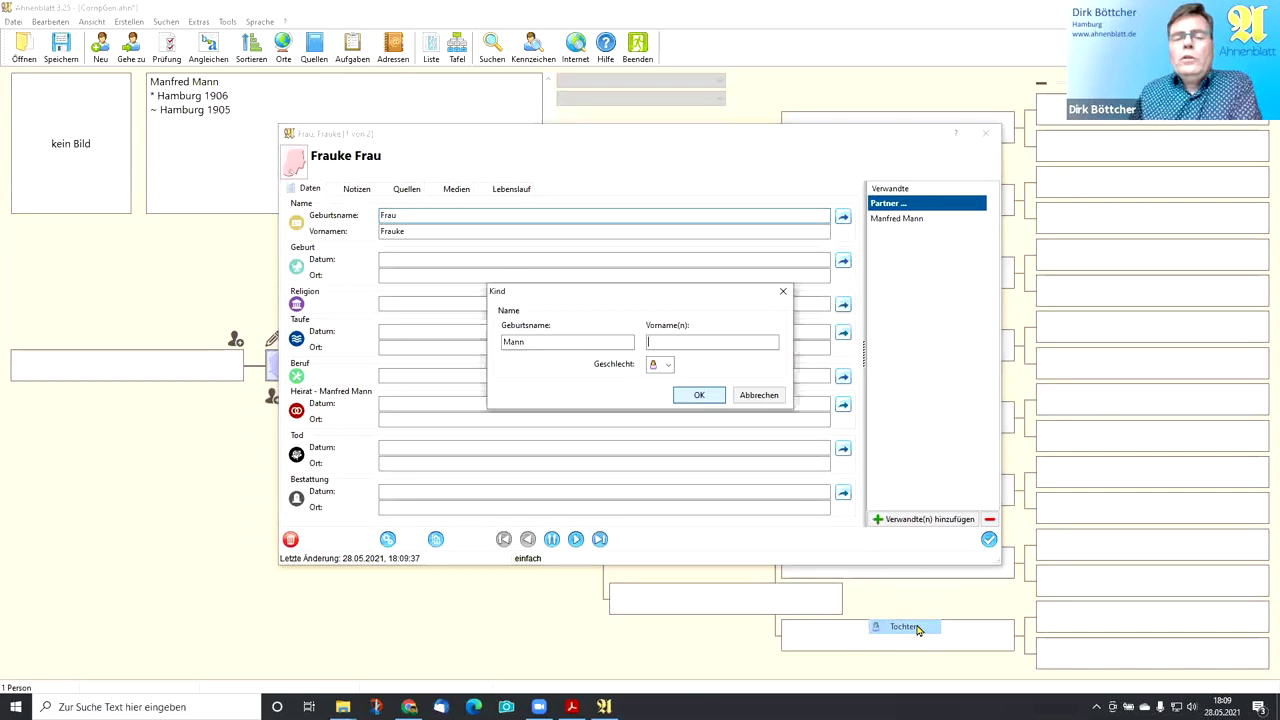
text(Minna)
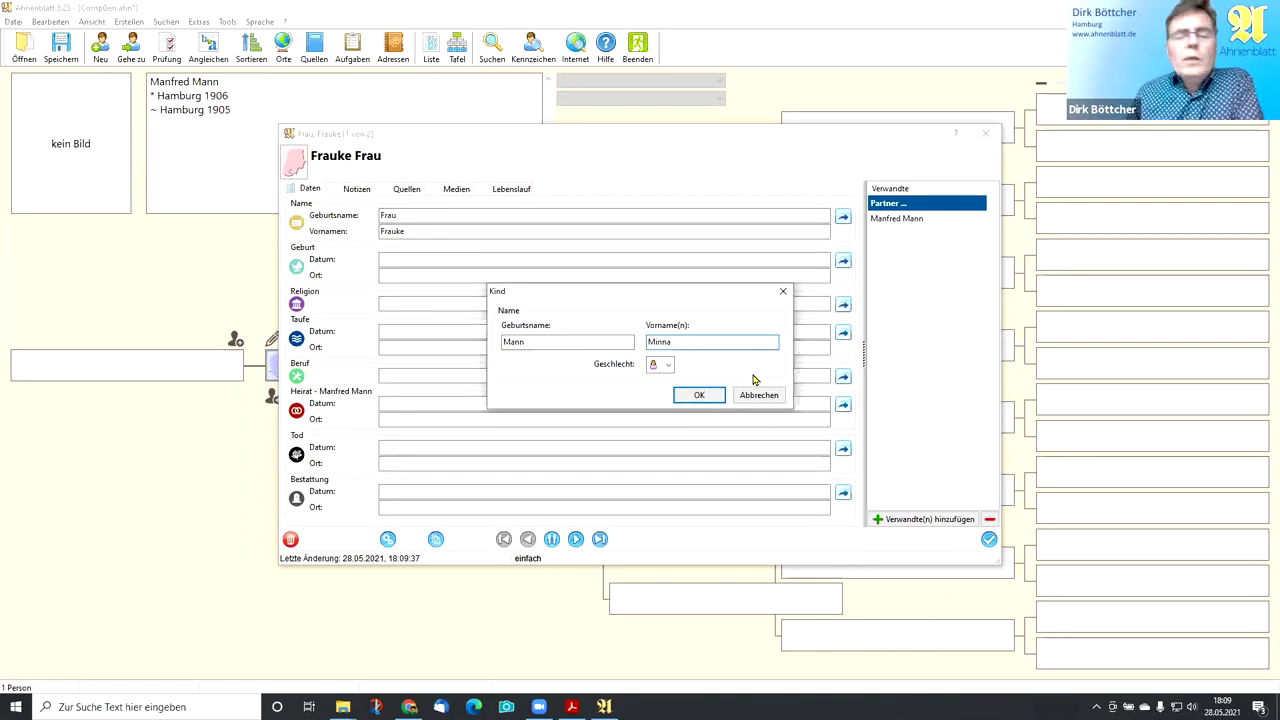
click(708, 396)
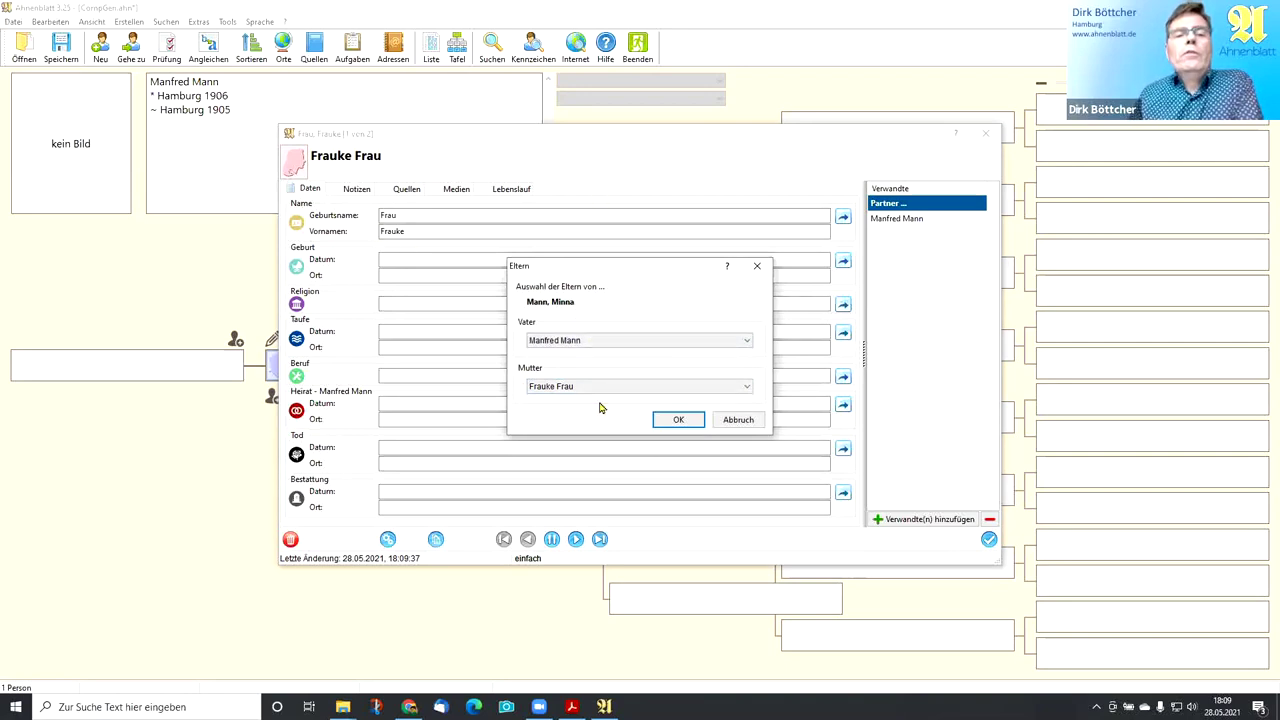
click(676, 420)
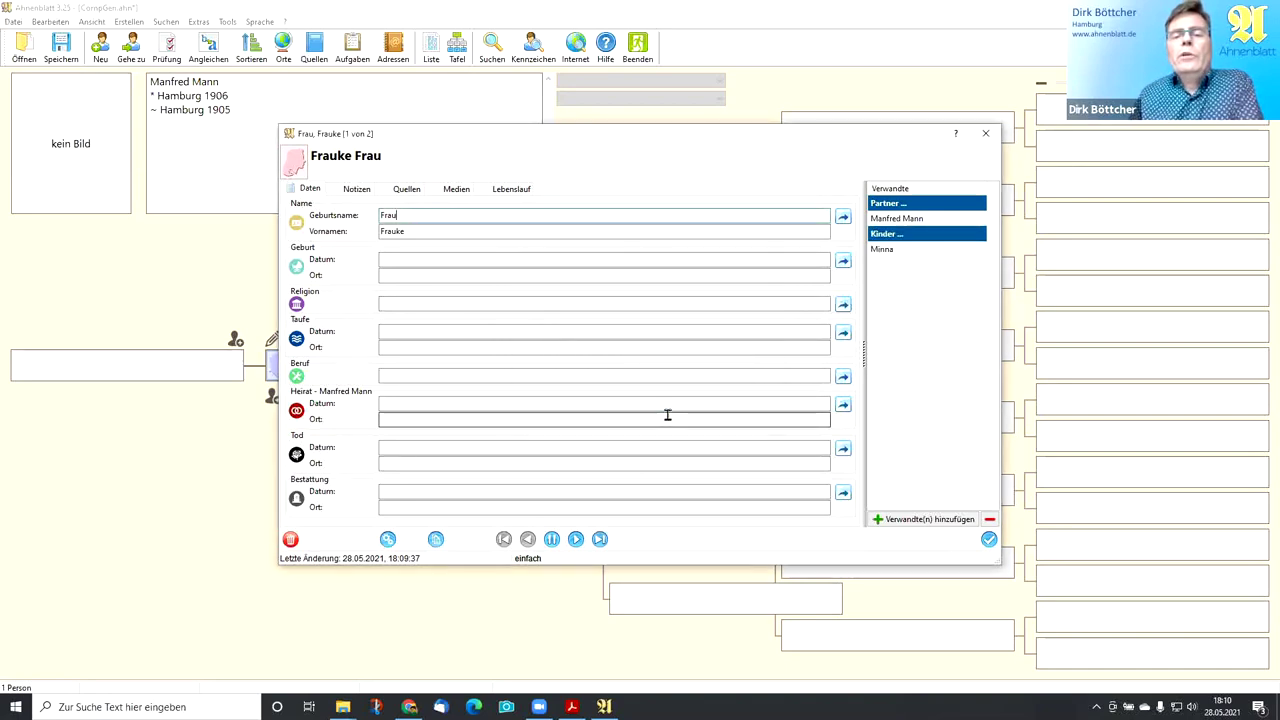
- Open the daughter's entry, enter her birth year and the birthplace Kiel, and close the entry with the data kept
double_click(883, 250)
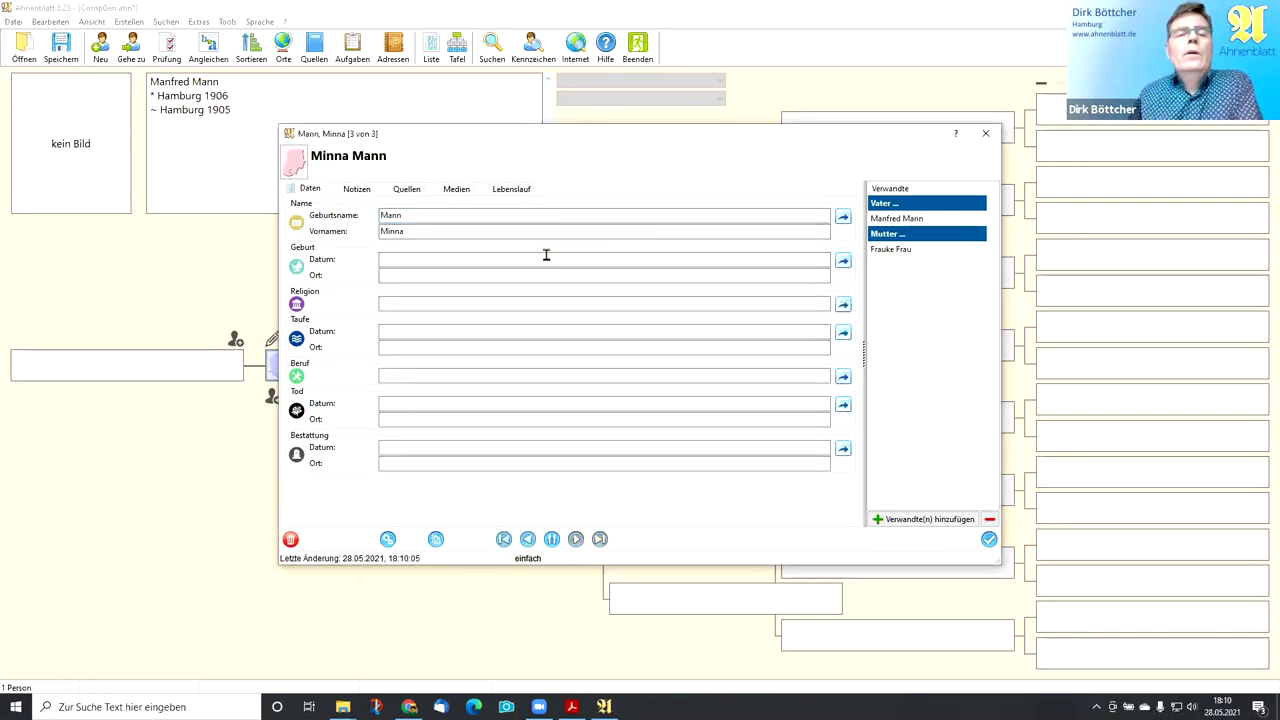
click(406, 263)
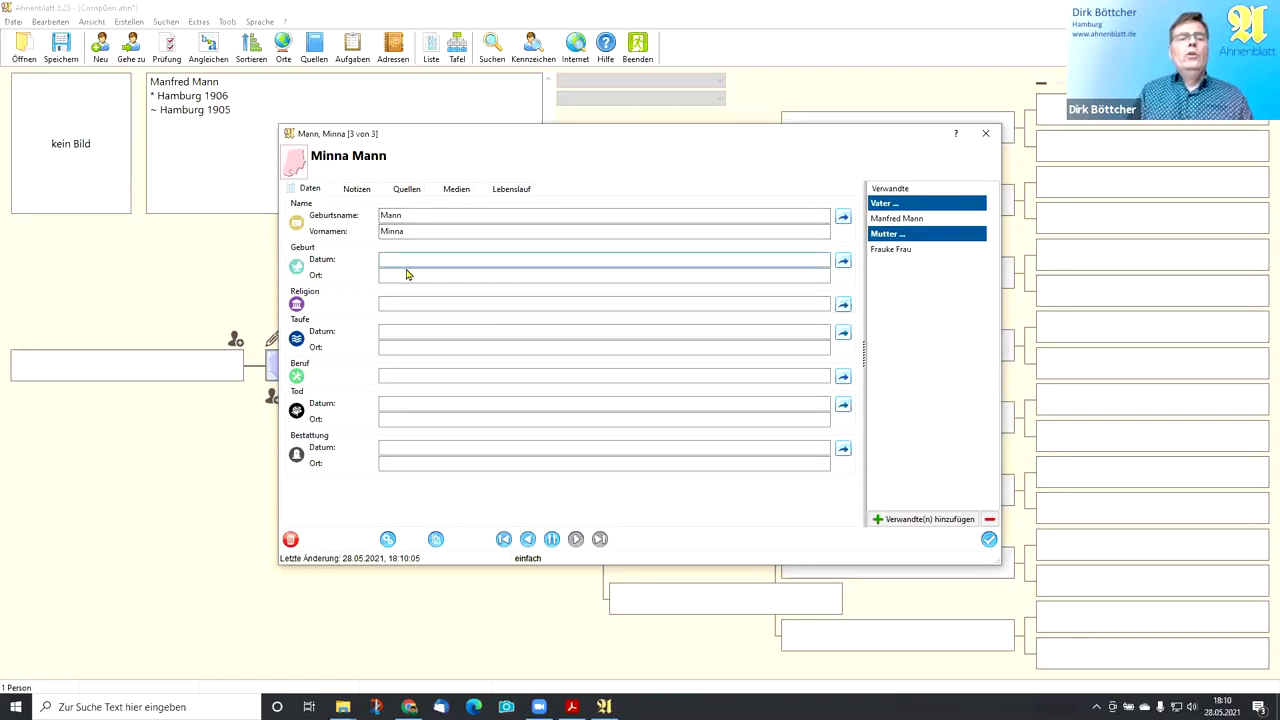
click(382, 275)
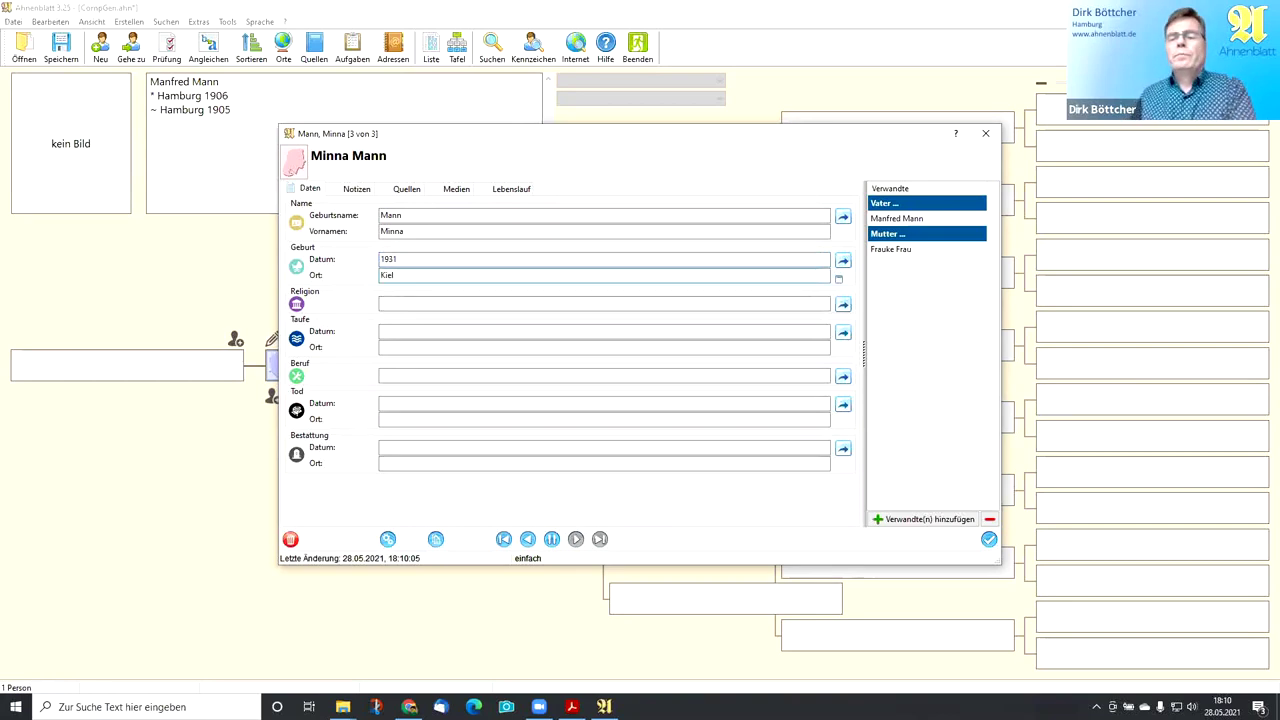
click(988, 539)
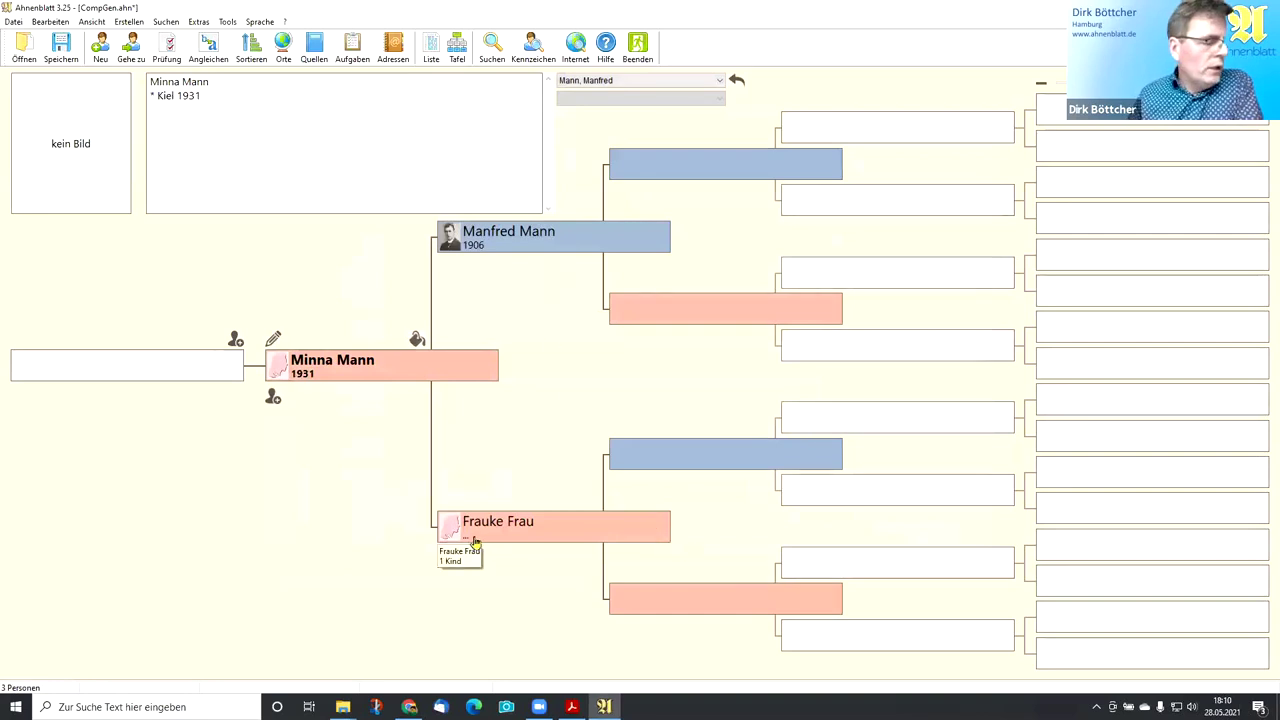
- Add the daughter's paternal grandfather in the family tree, entering his given names
click(663, 176)
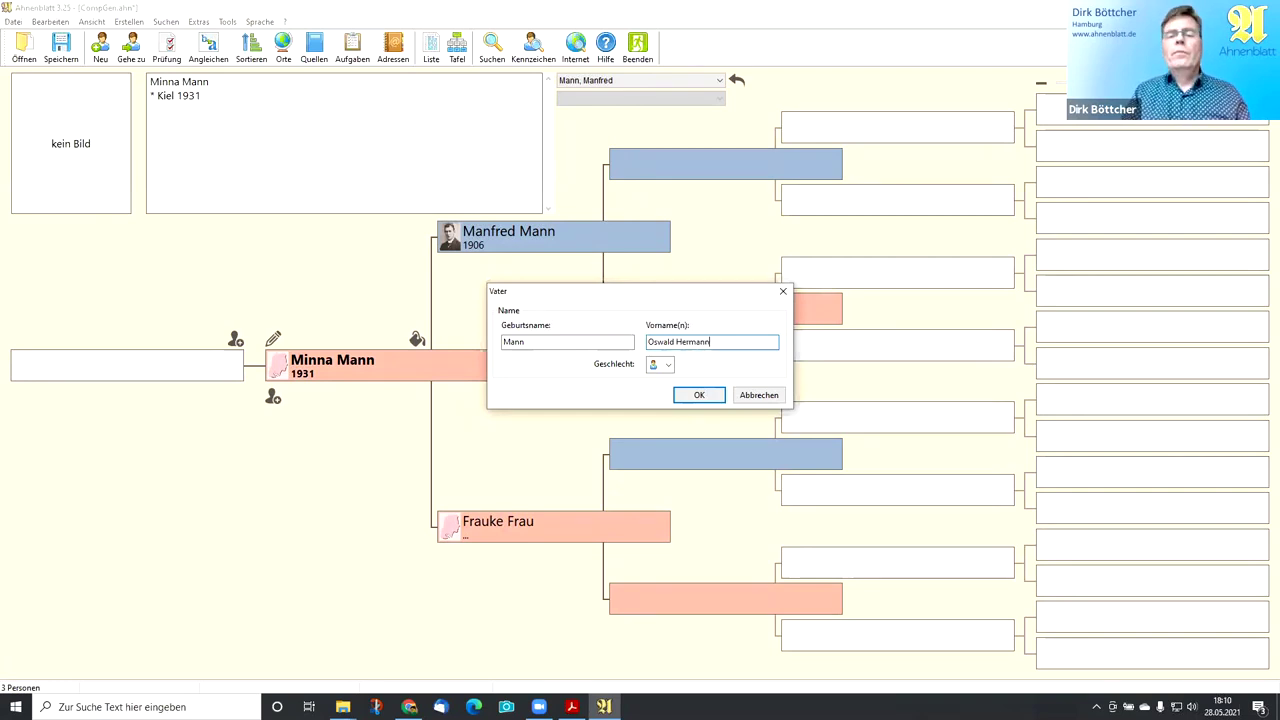
click(704, 393)
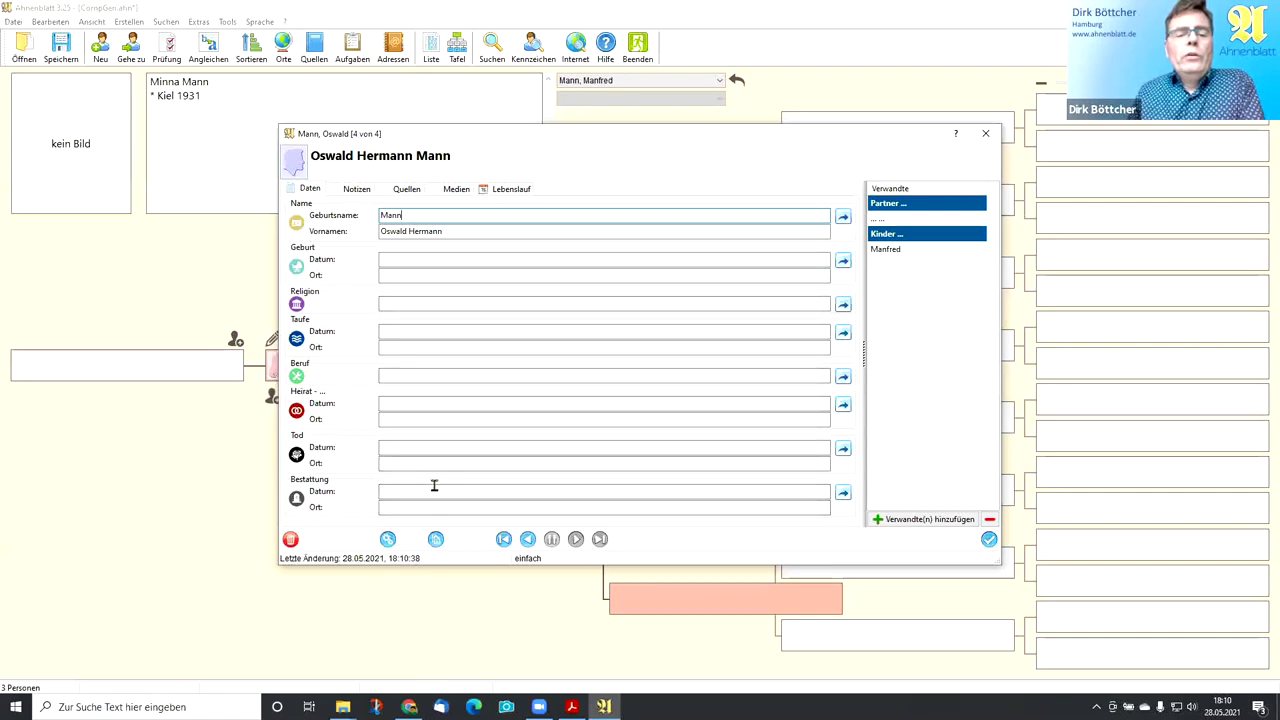
- Switch the input mode (Eingabemodus) to vollständig (größte Detailtiefe)
click(525, 559)
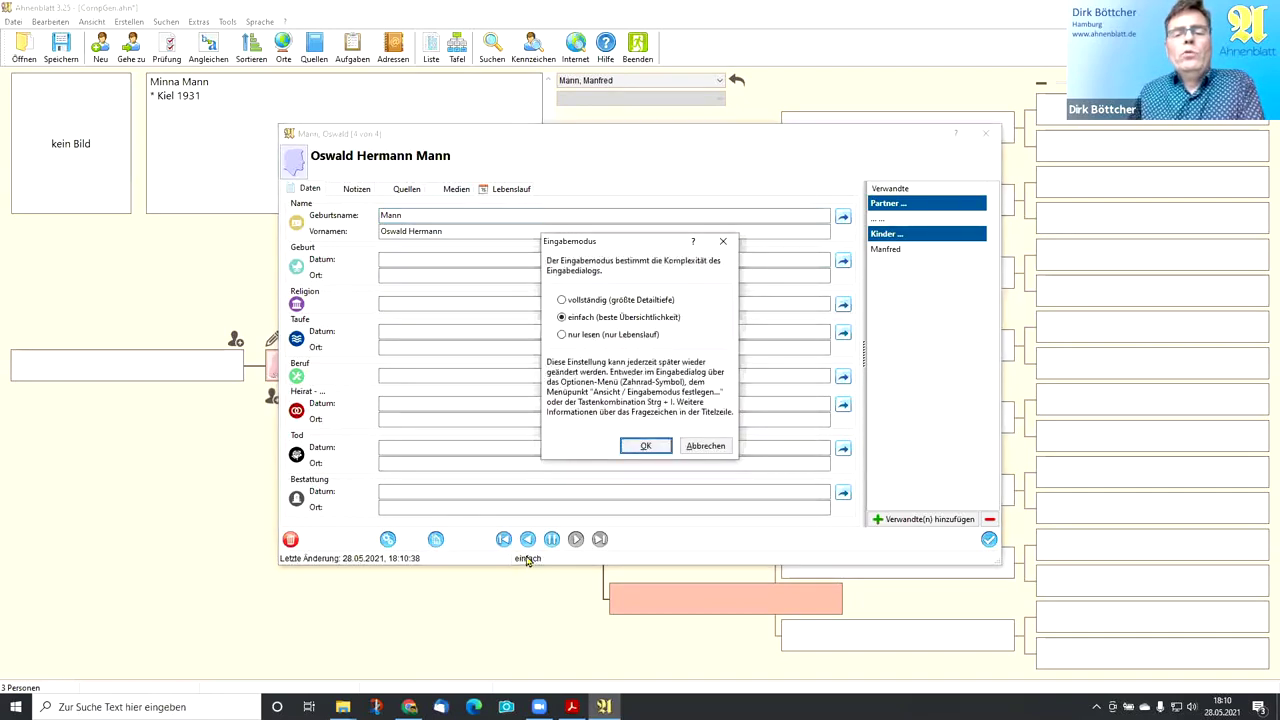
click(562, 302)
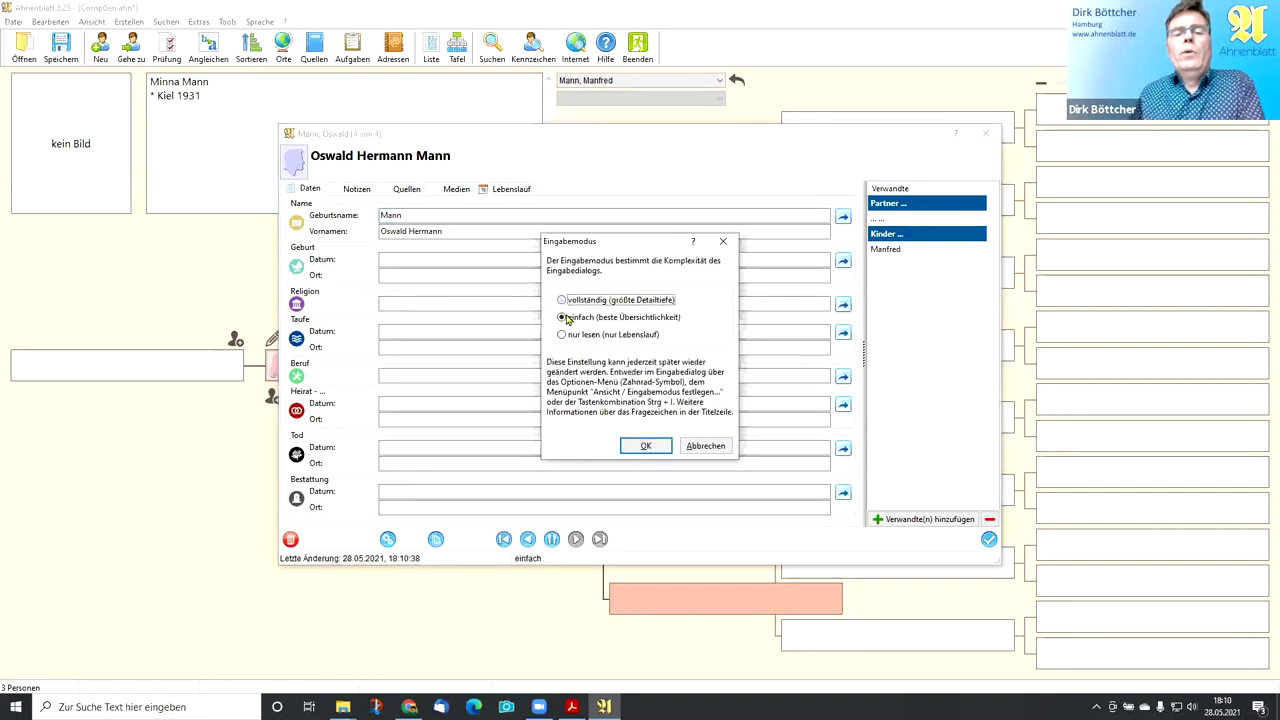
click(641, 446)
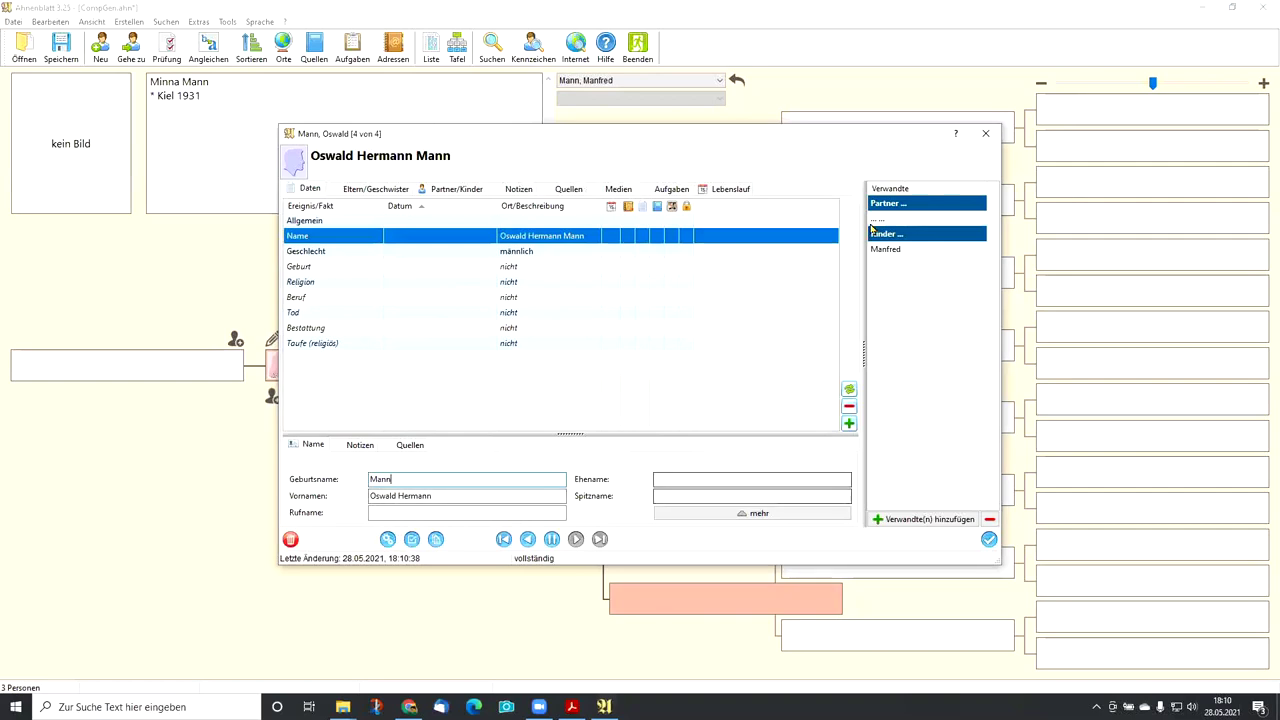
- Look through the entry form's options and the grandfather's partner/children, parents/siblings and tasks (Aufgaben) sections
click(387, 540)
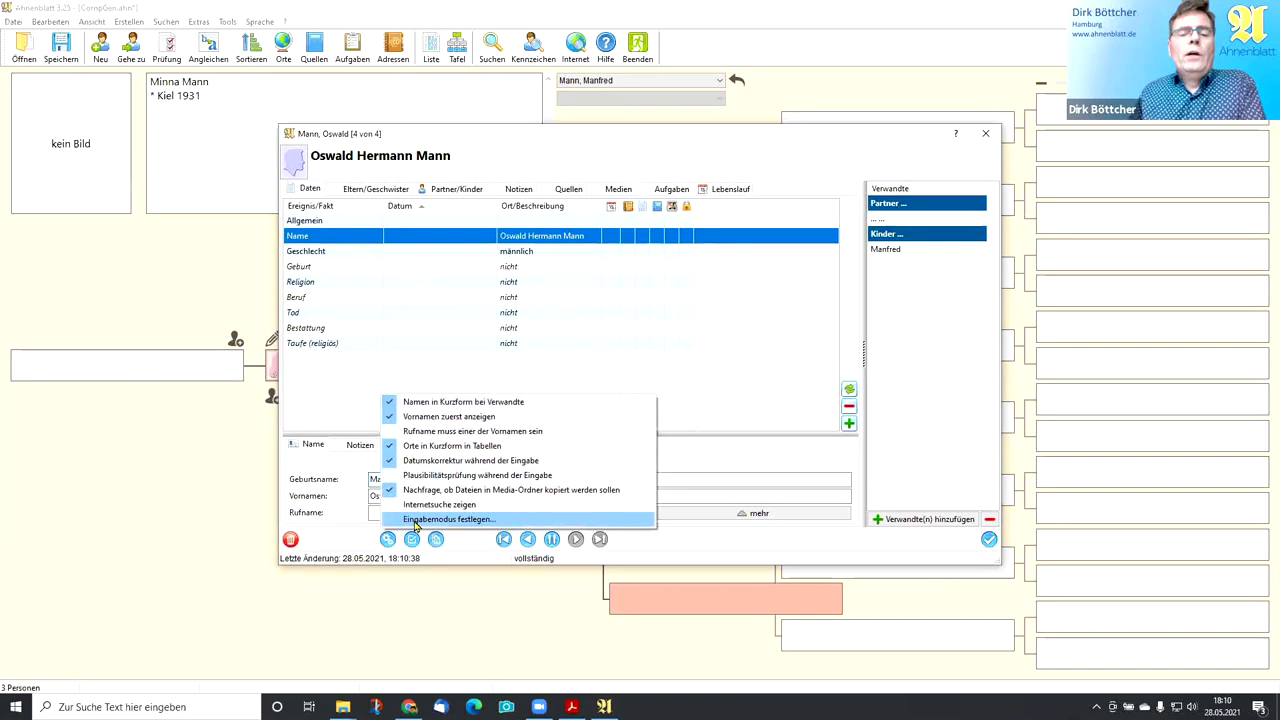
click(337, 528)
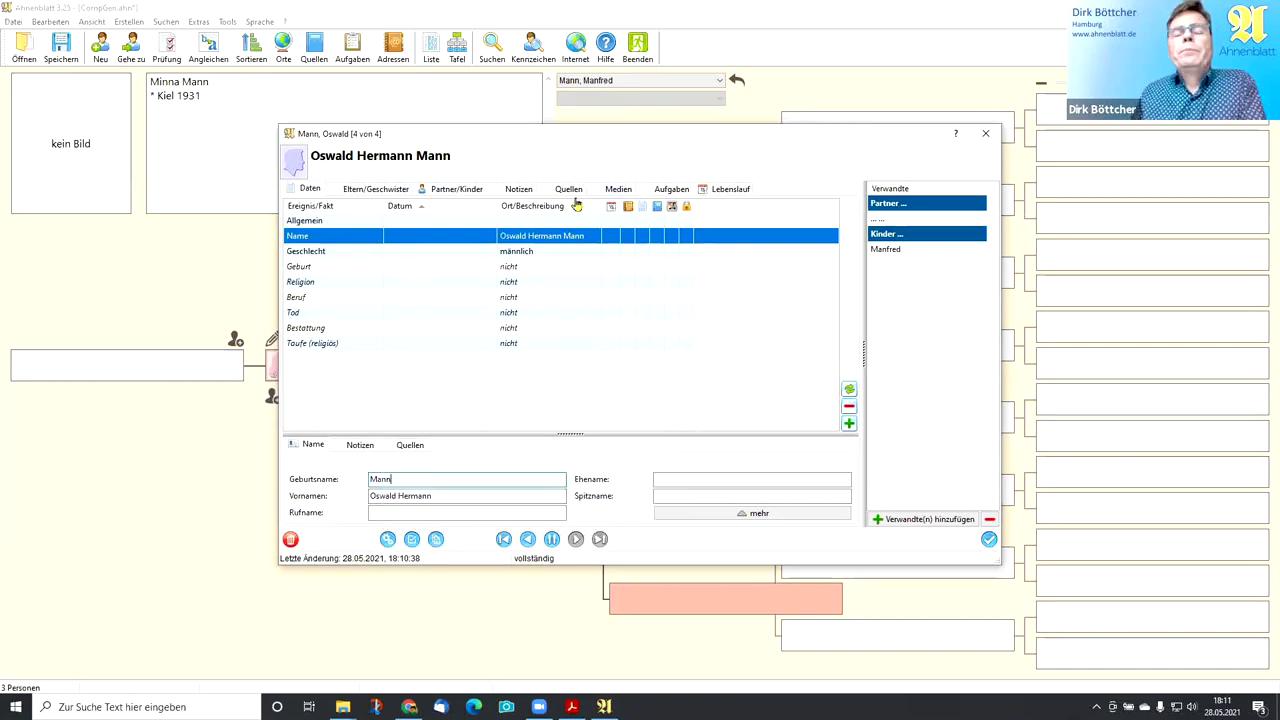
click(446, 192)
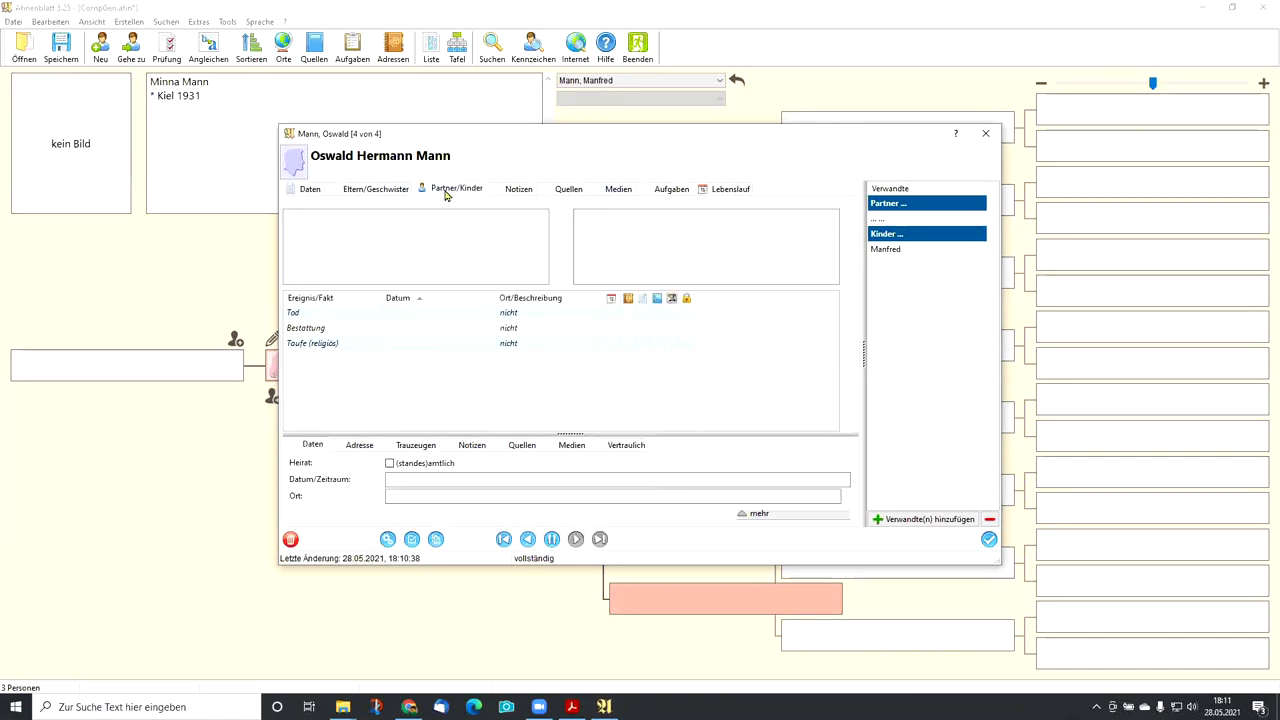
click(376, 192)
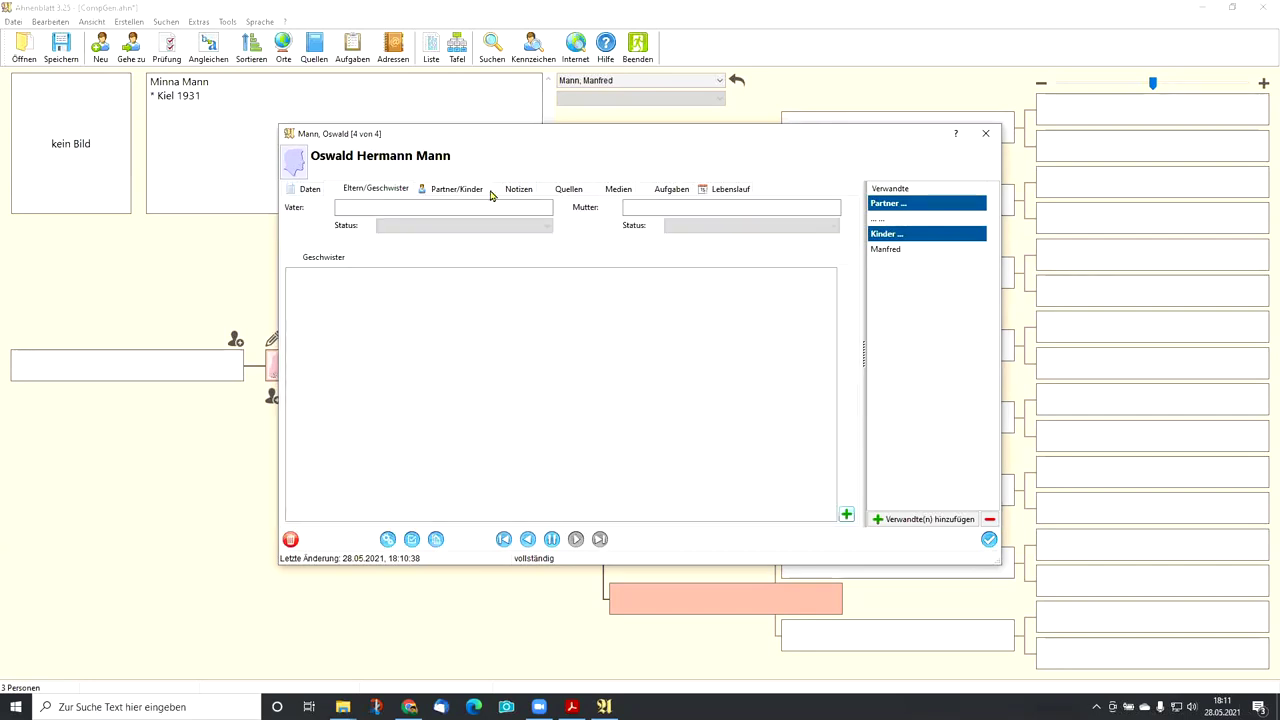
click(663, 192)
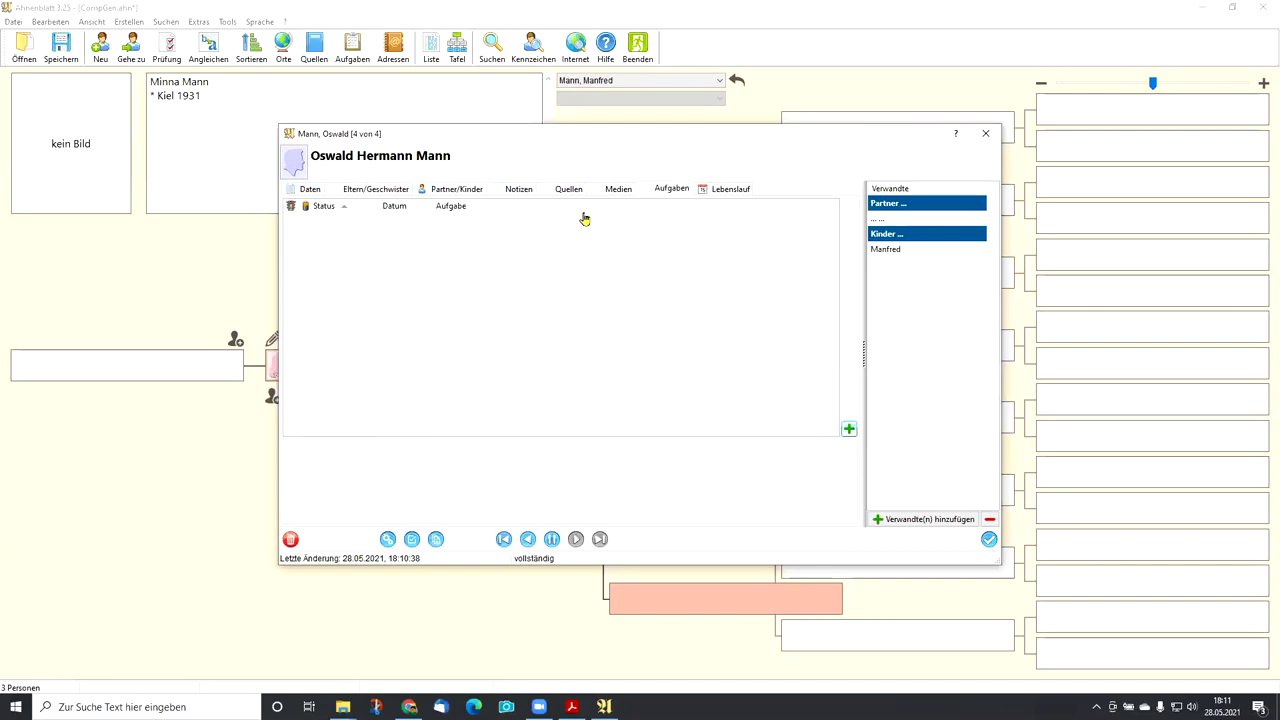
- Add Alter Mann.jpg from the Familienfotos folder as the grandfather's media, declining the clipboard image and copying the file into the media folder
click(612, 191)
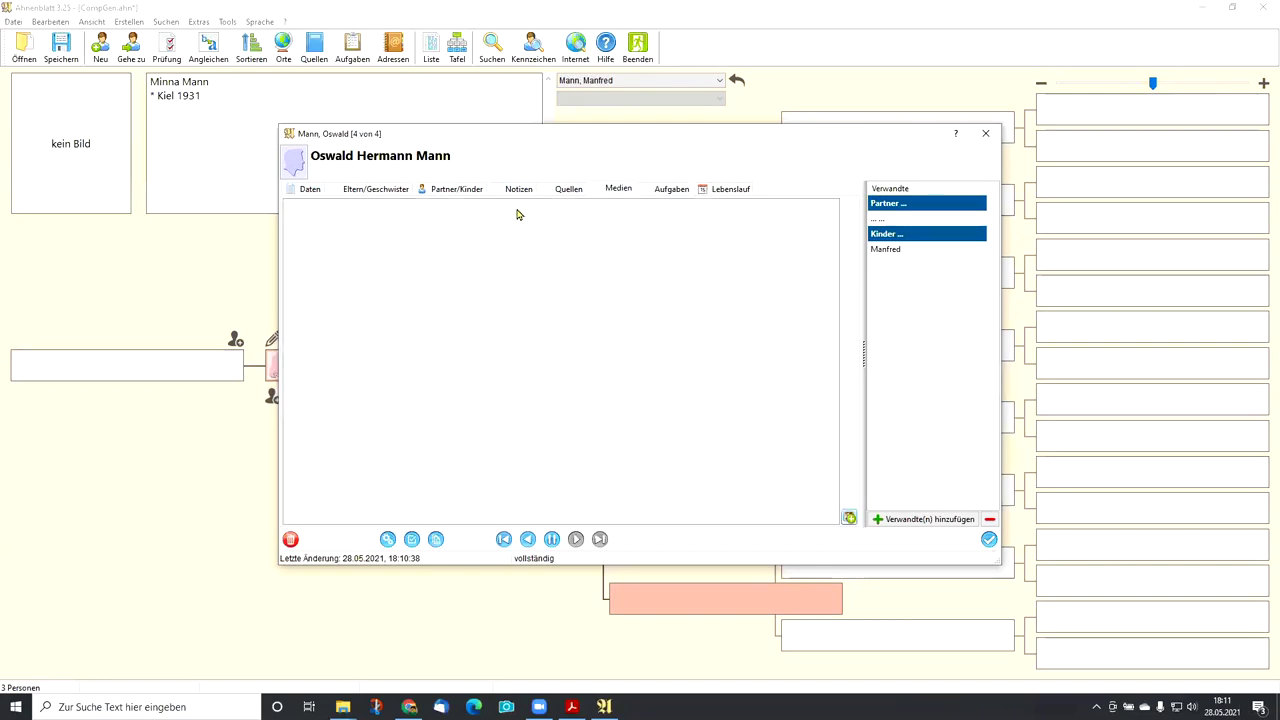
click(849, 517)
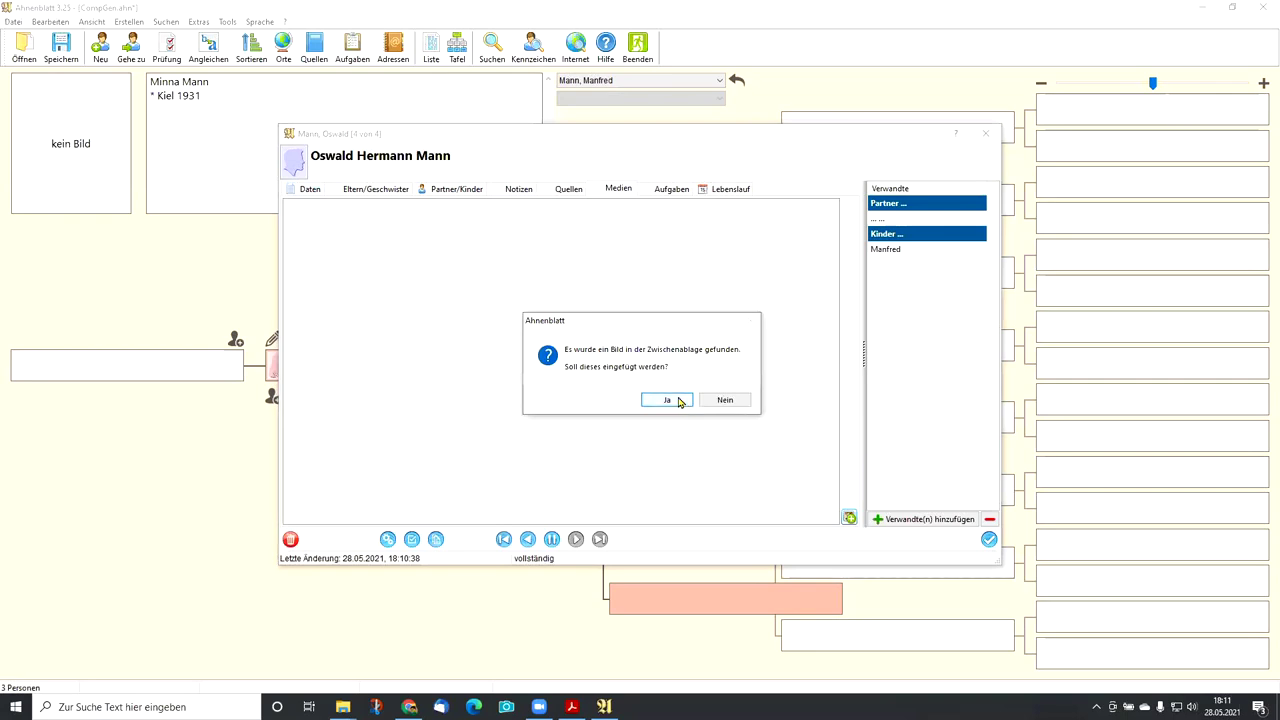
click(714, 401)
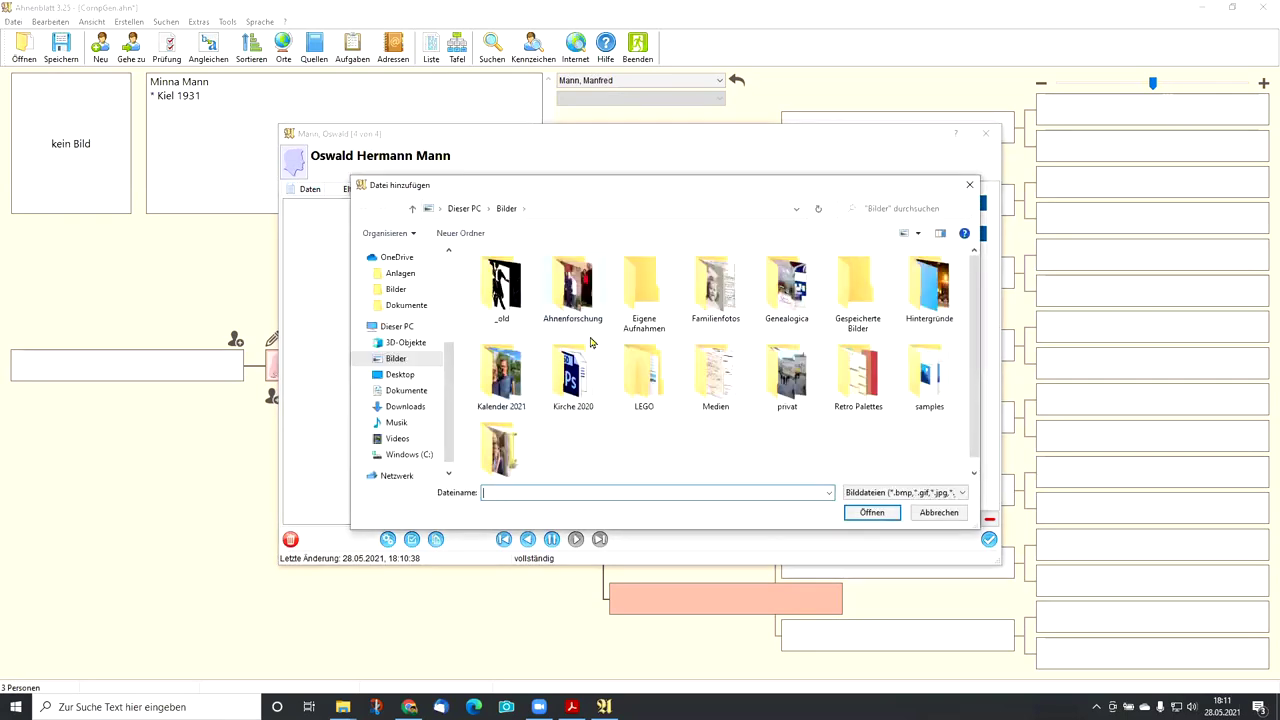
double_click(735, 302)
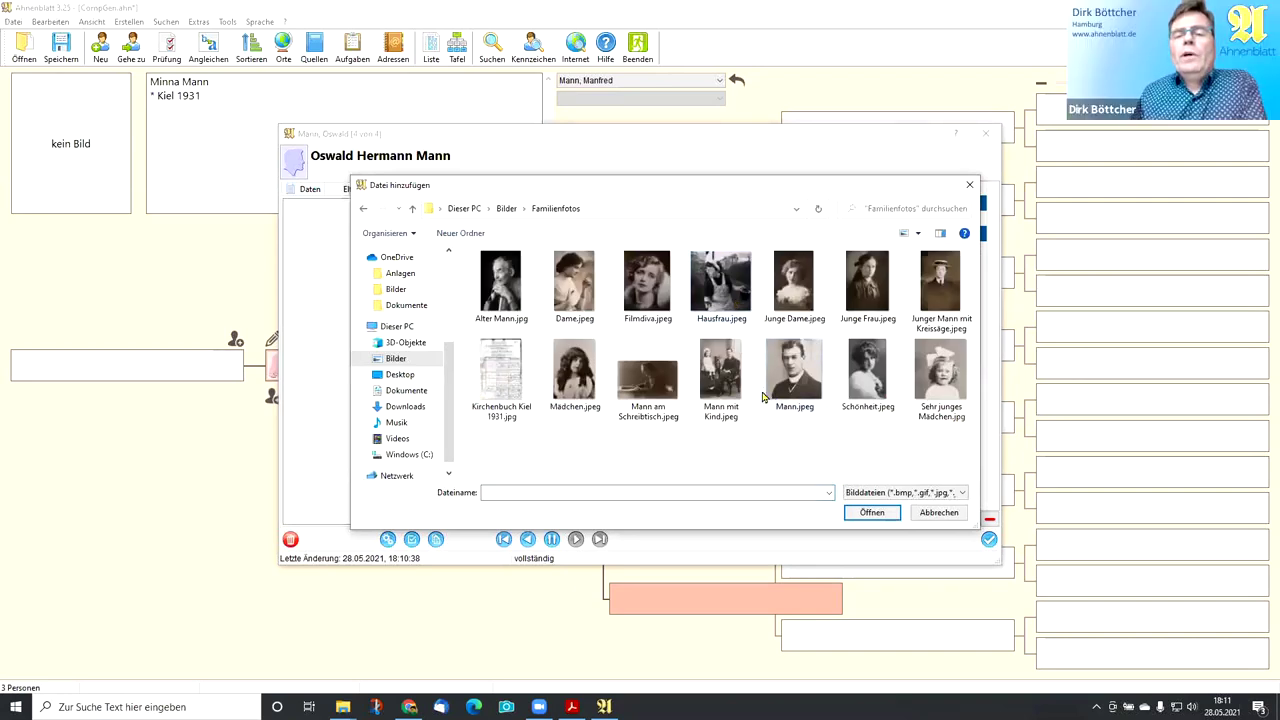
click(503, 284)
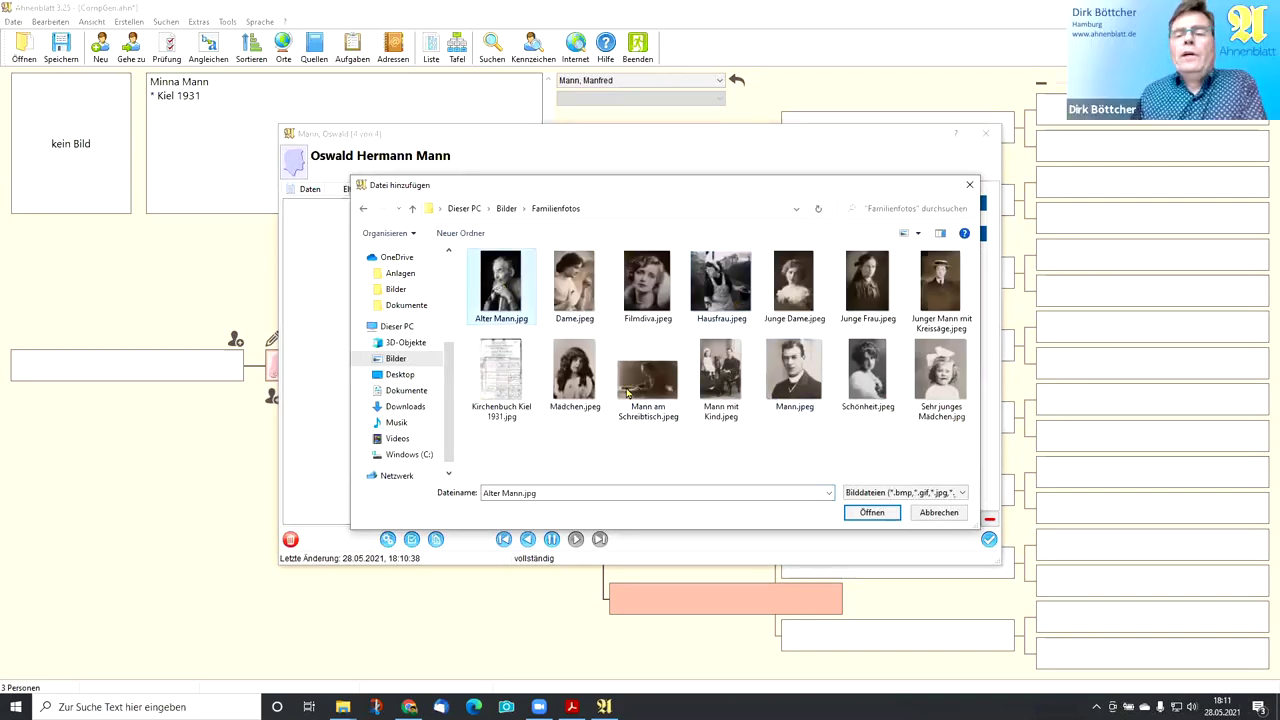
click(876, 515)
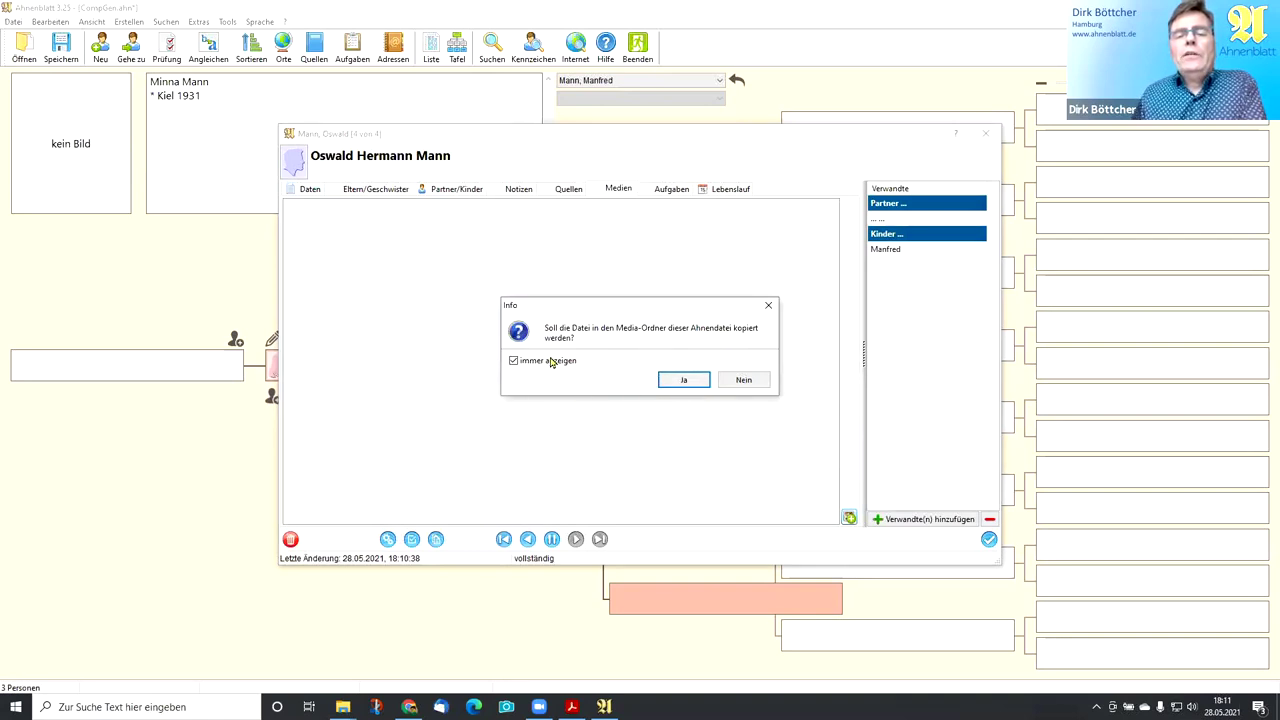
click(677, 380)
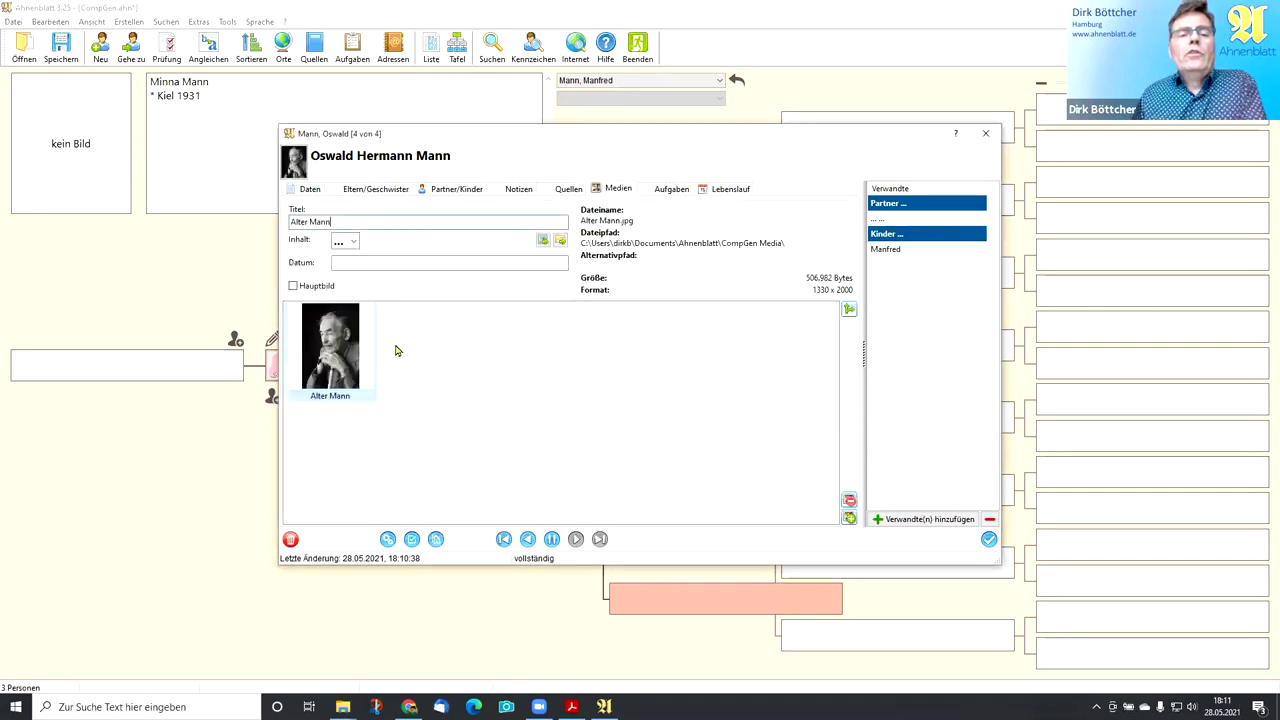
- Set the content type (Inhalt) of the Alter Mann picture to Person
click(339, 224)
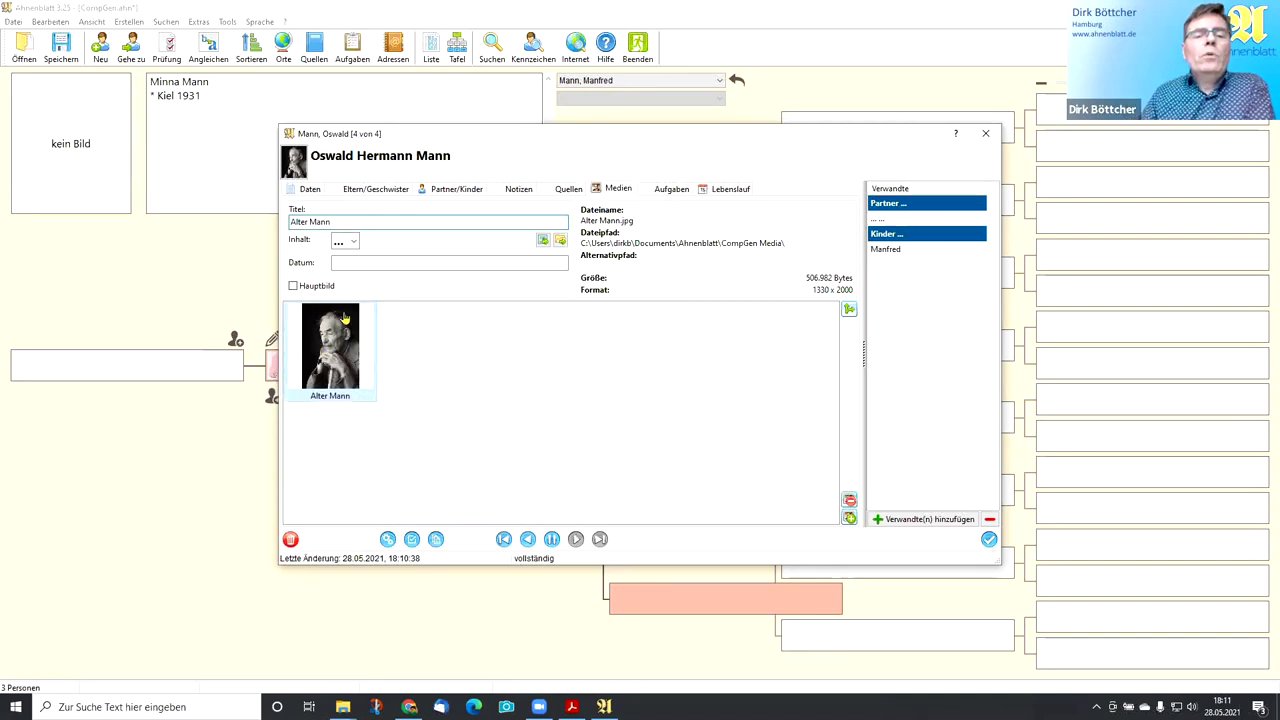
click(354, 242)
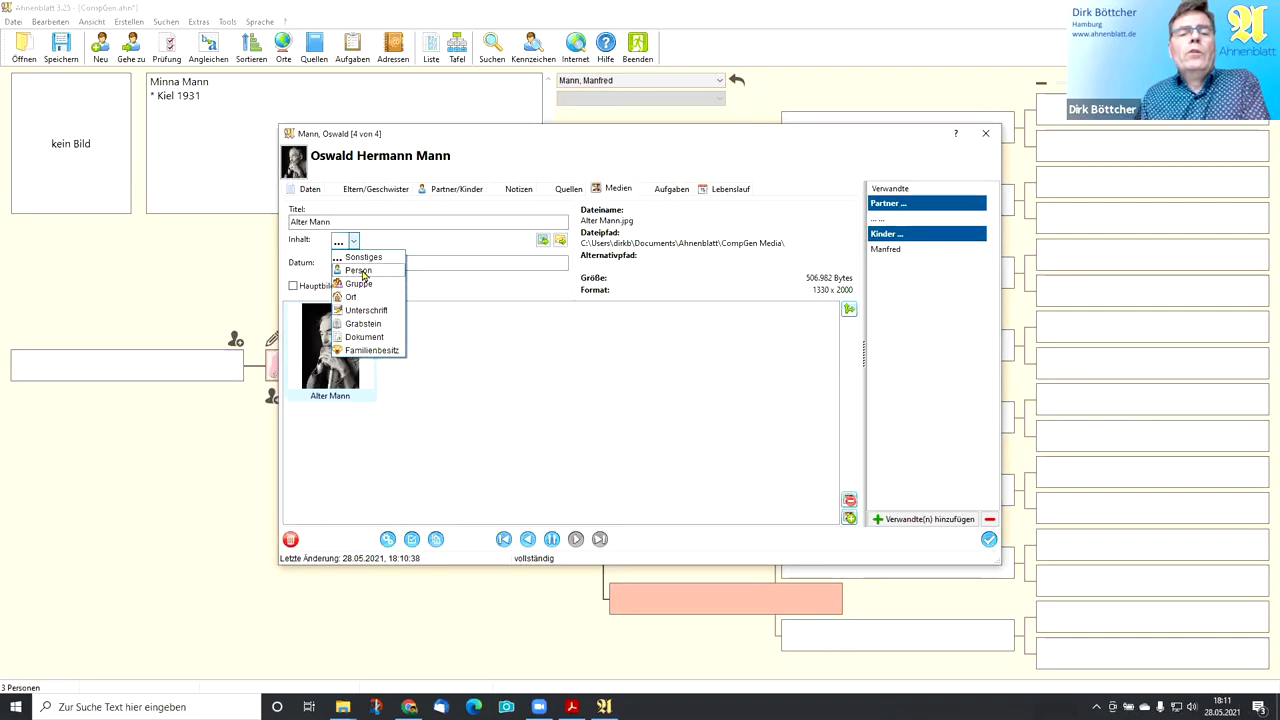
click(359, 271)
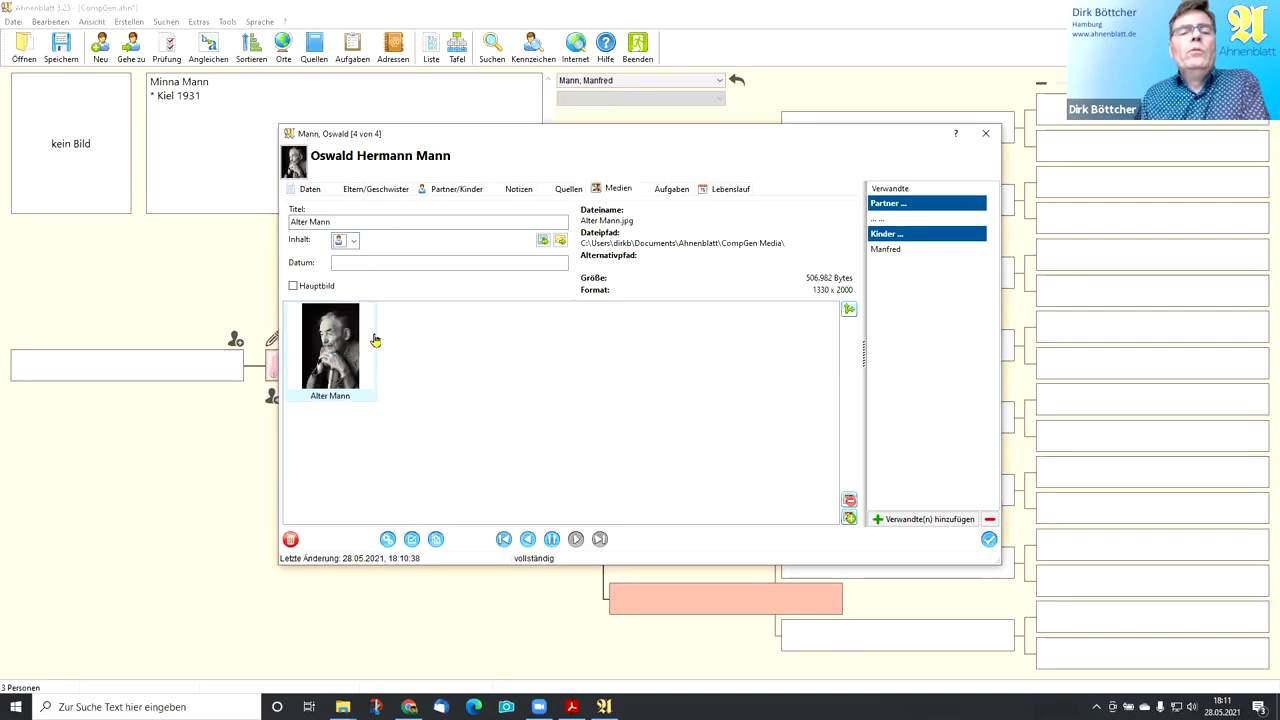
- Return to the grandfather's life data and enter his birth year for the Geburt event
click(302, 190)
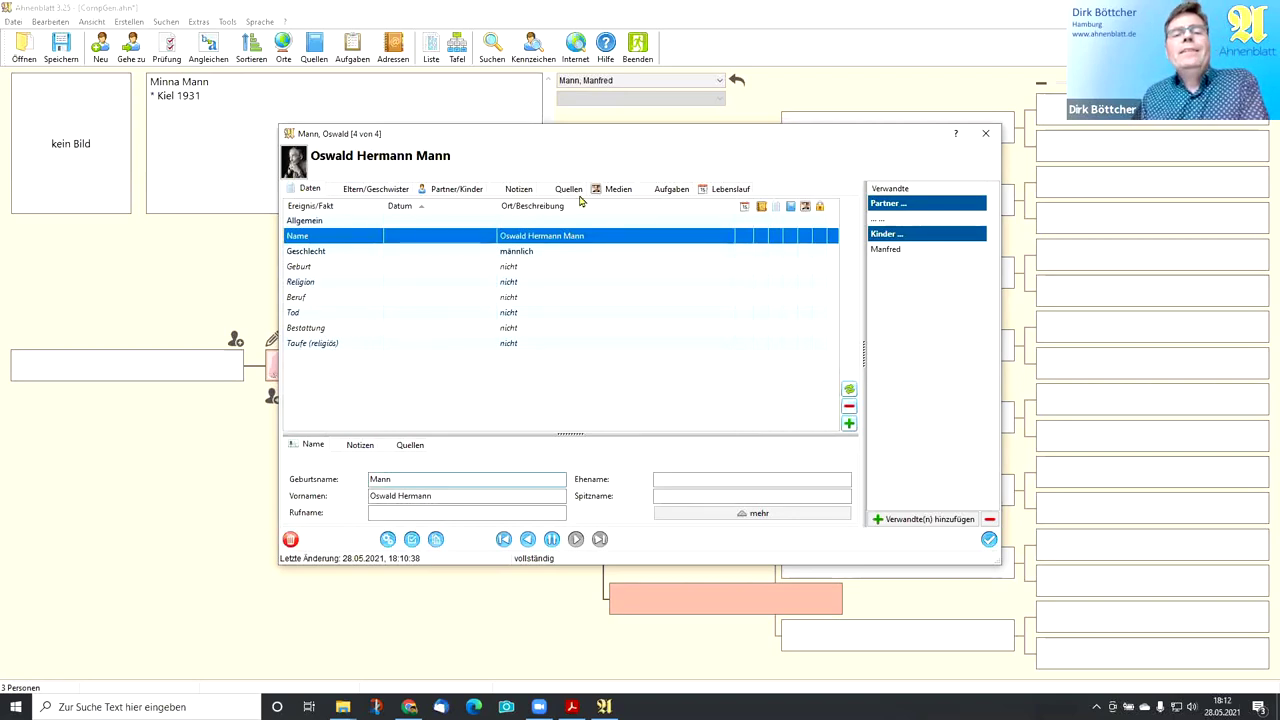
click(318, 240)
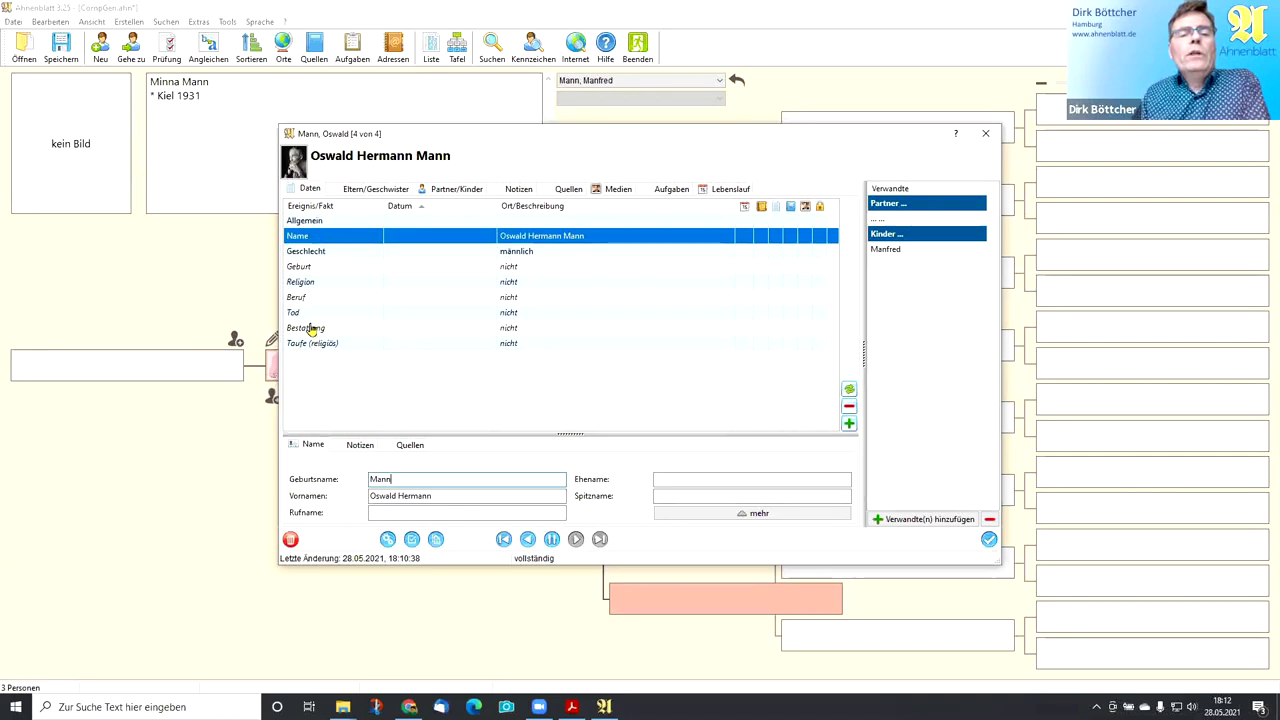
click(307, 266)
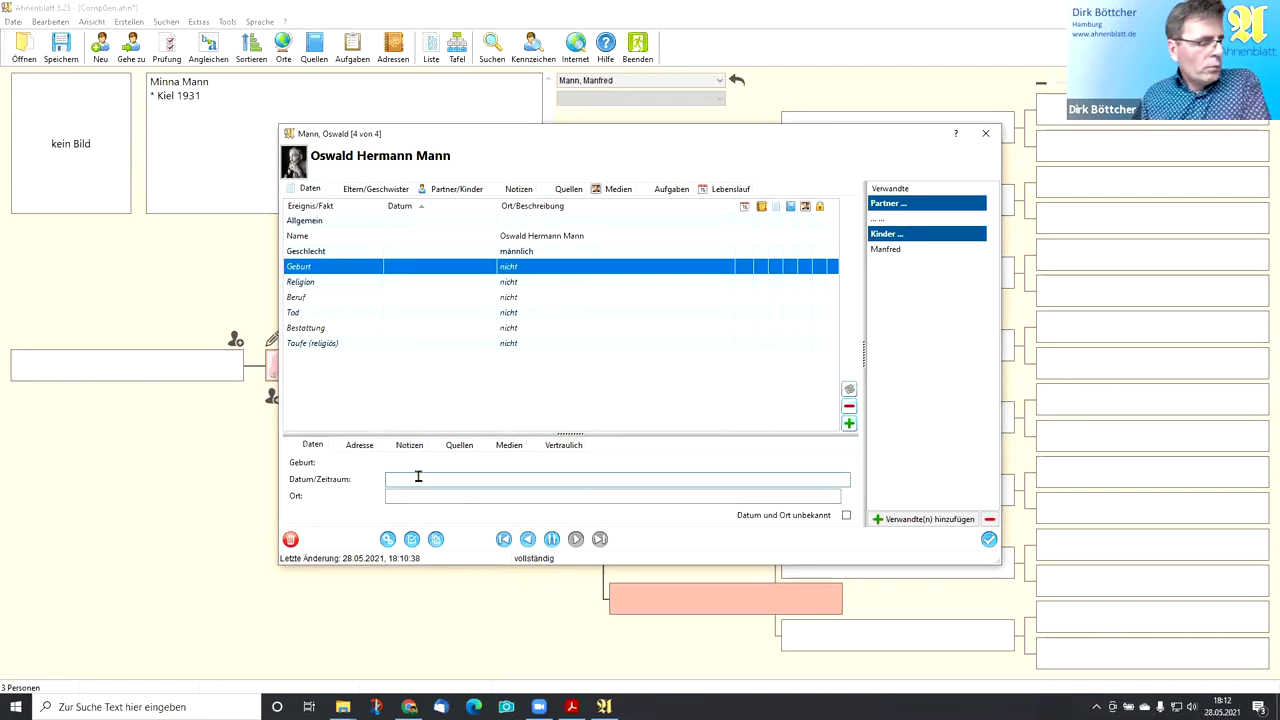
text(1879)
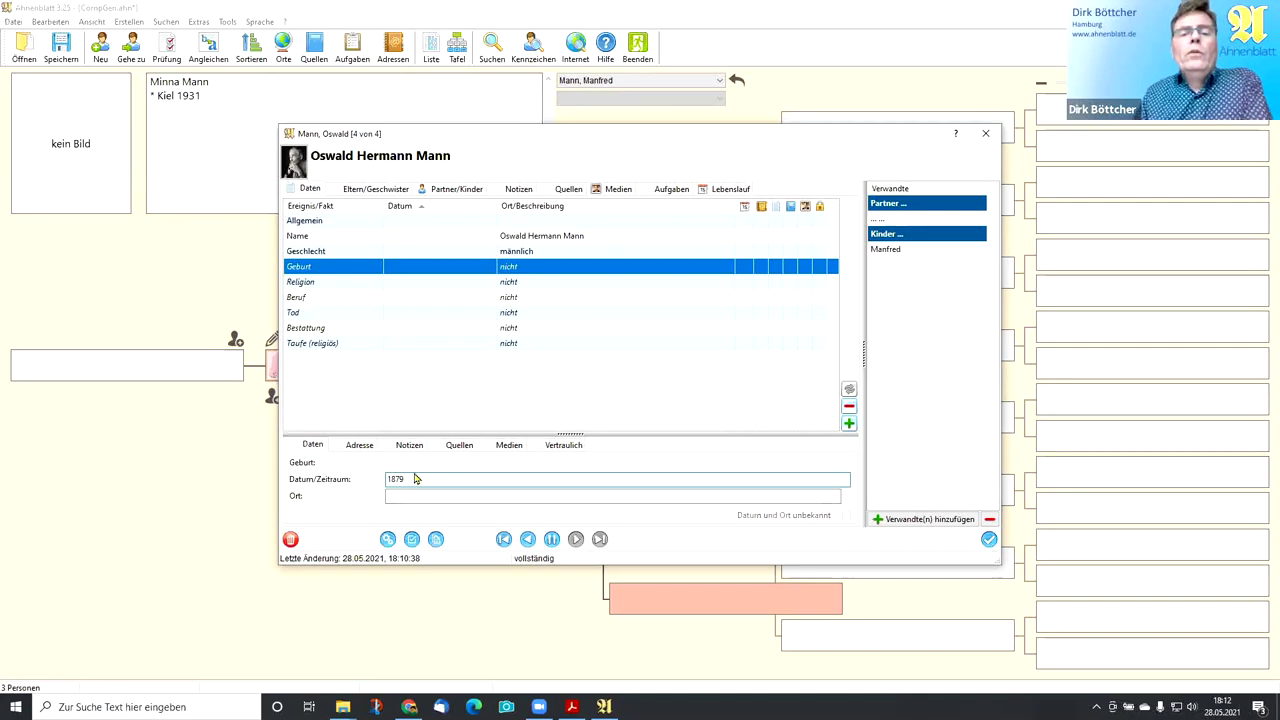
- Enter the grandfather's second given name as his call name (Rufname) in the name data
click(327, 237)
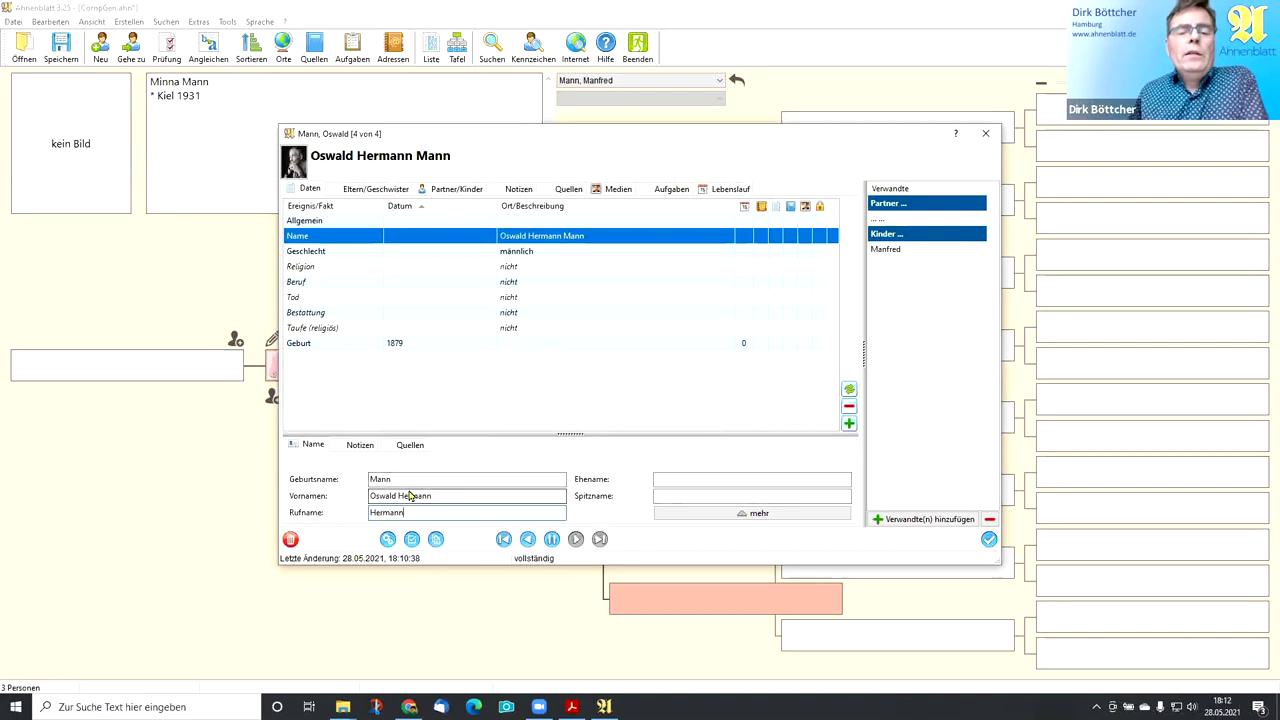
click(412, 509)
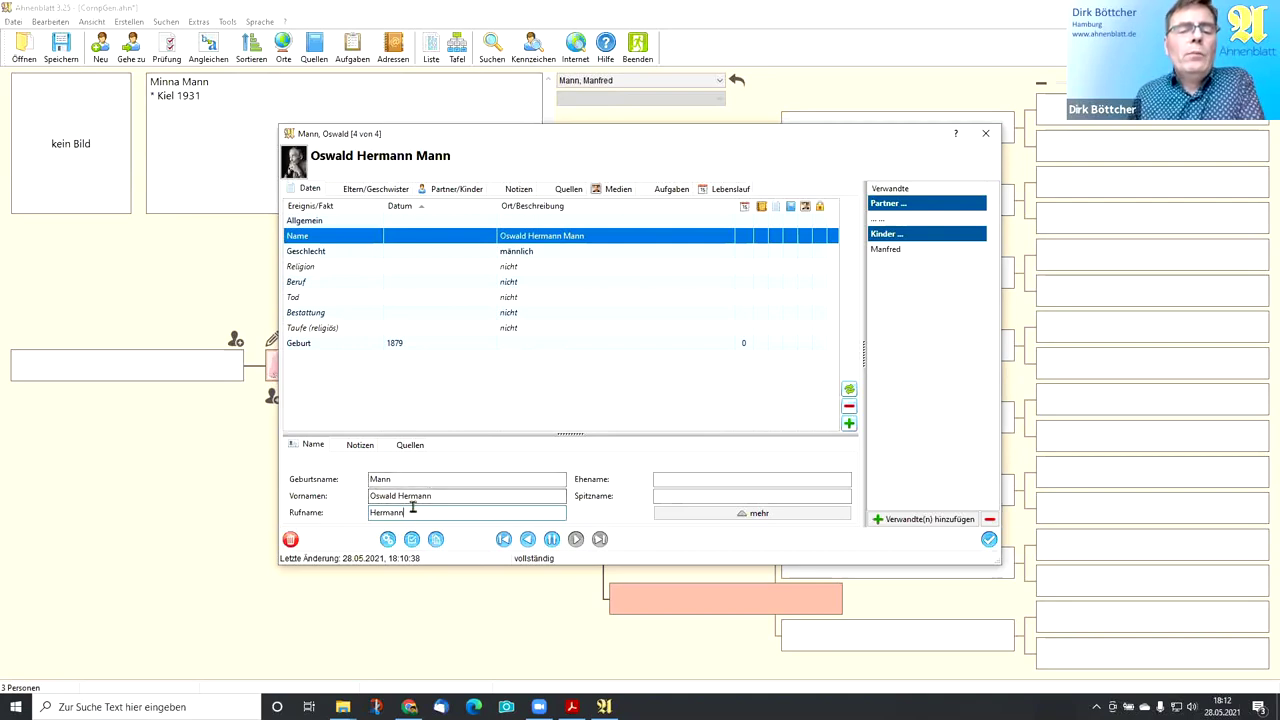
- Add a partner to the grandfather, entering her birth name and two given names with the gender weiblich
click(905, 518)
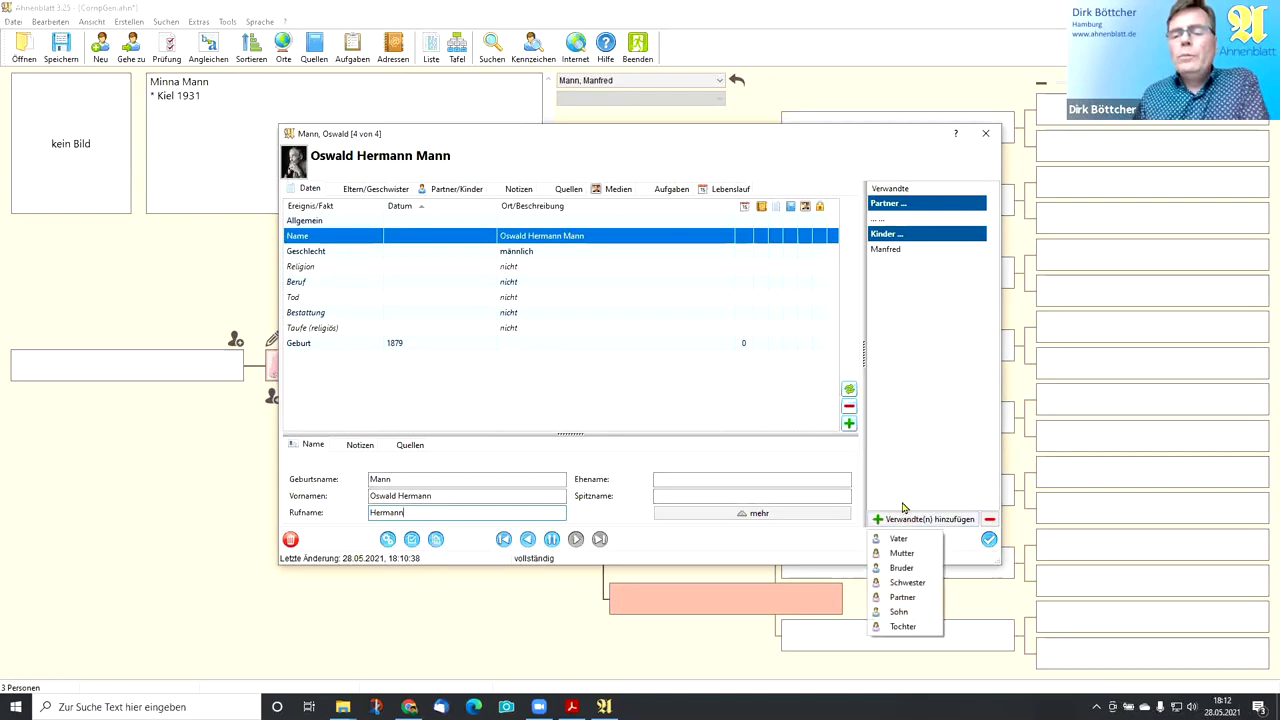
click(902, 597)
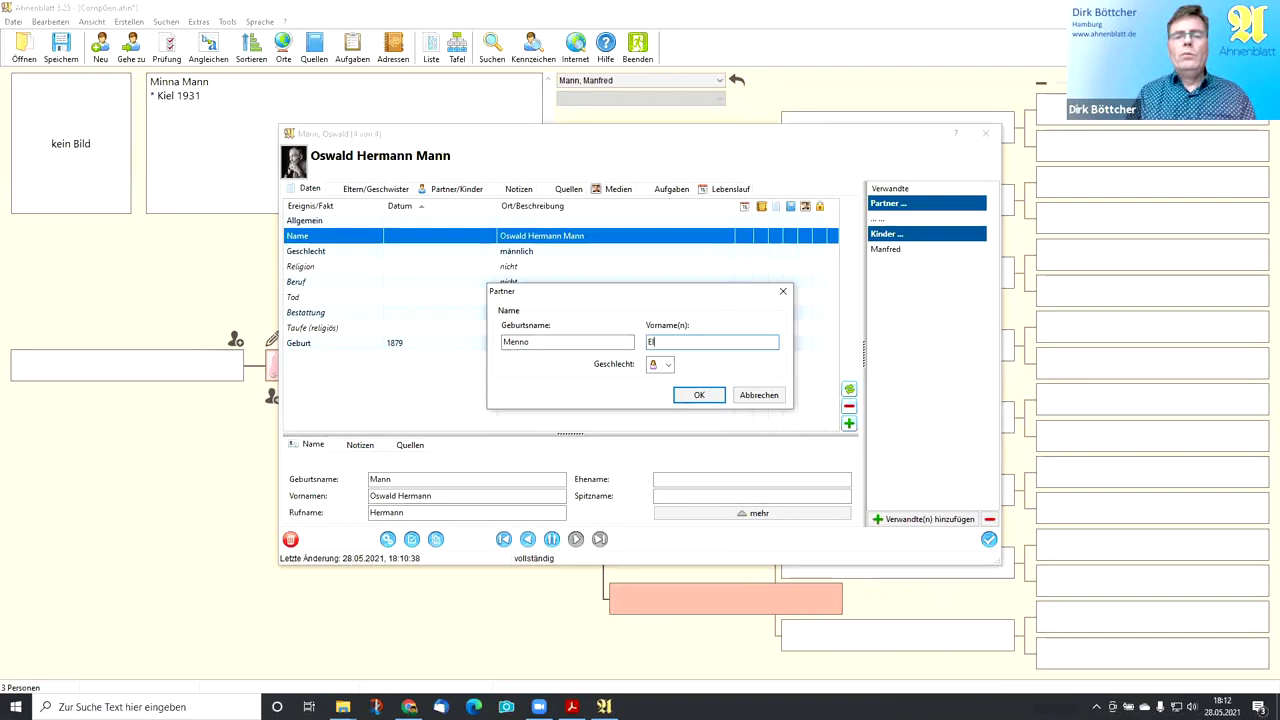
text(eth)
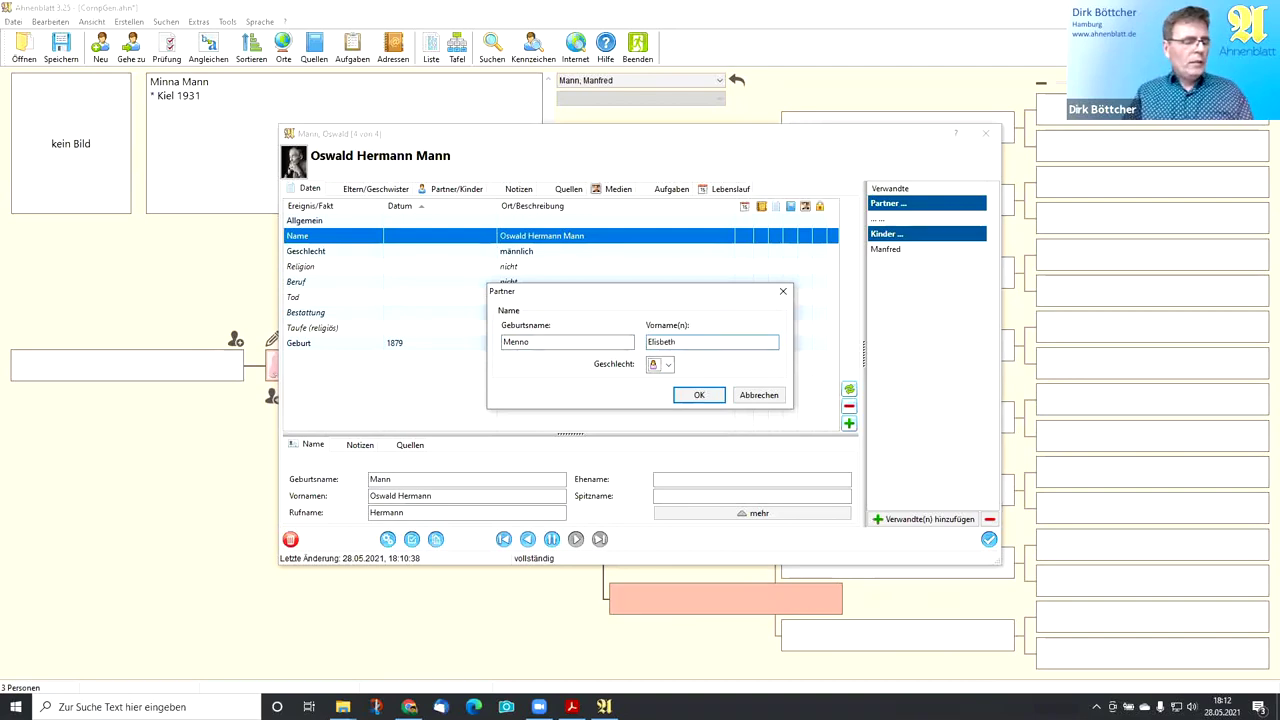
key(Tab)
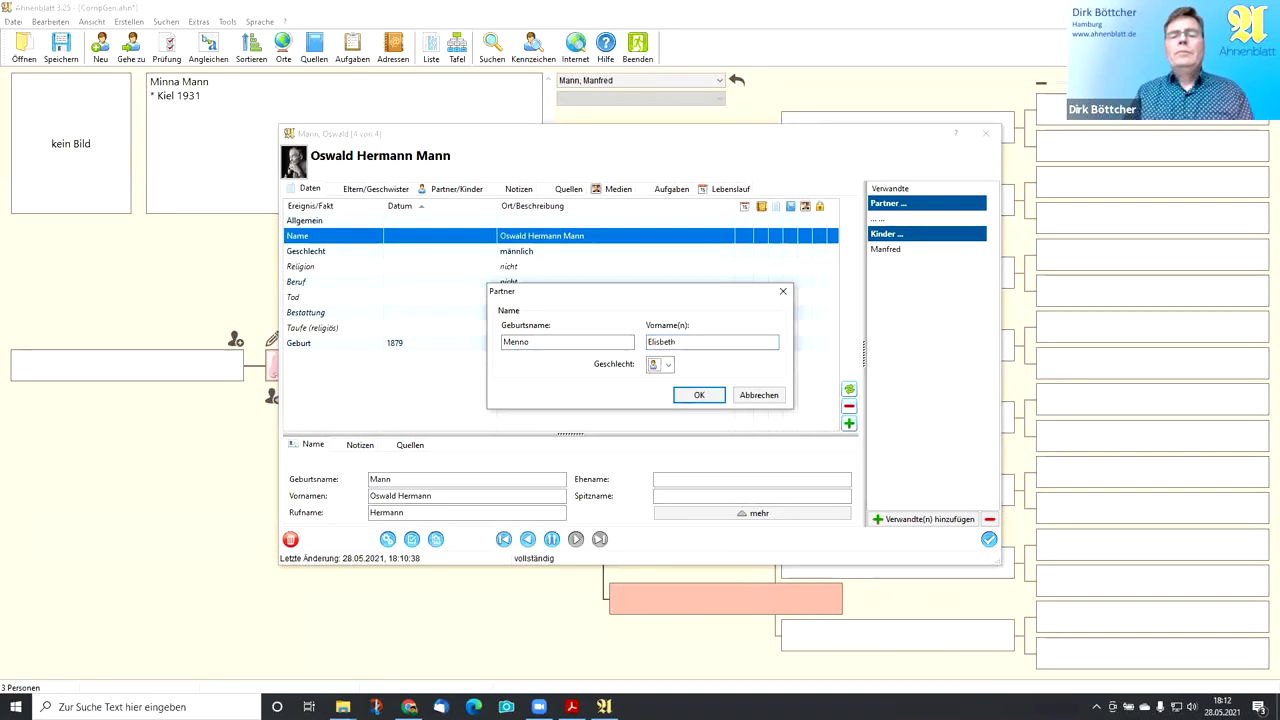
click(718, 342)
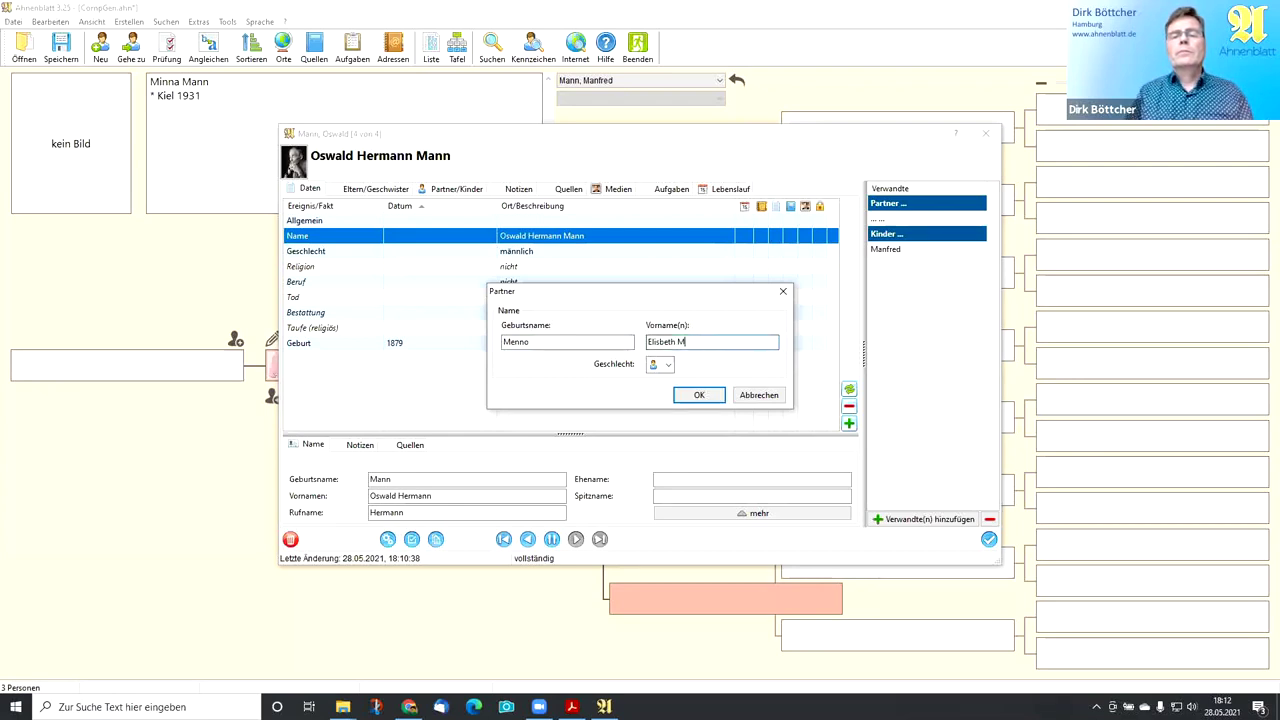
click(663, 367)
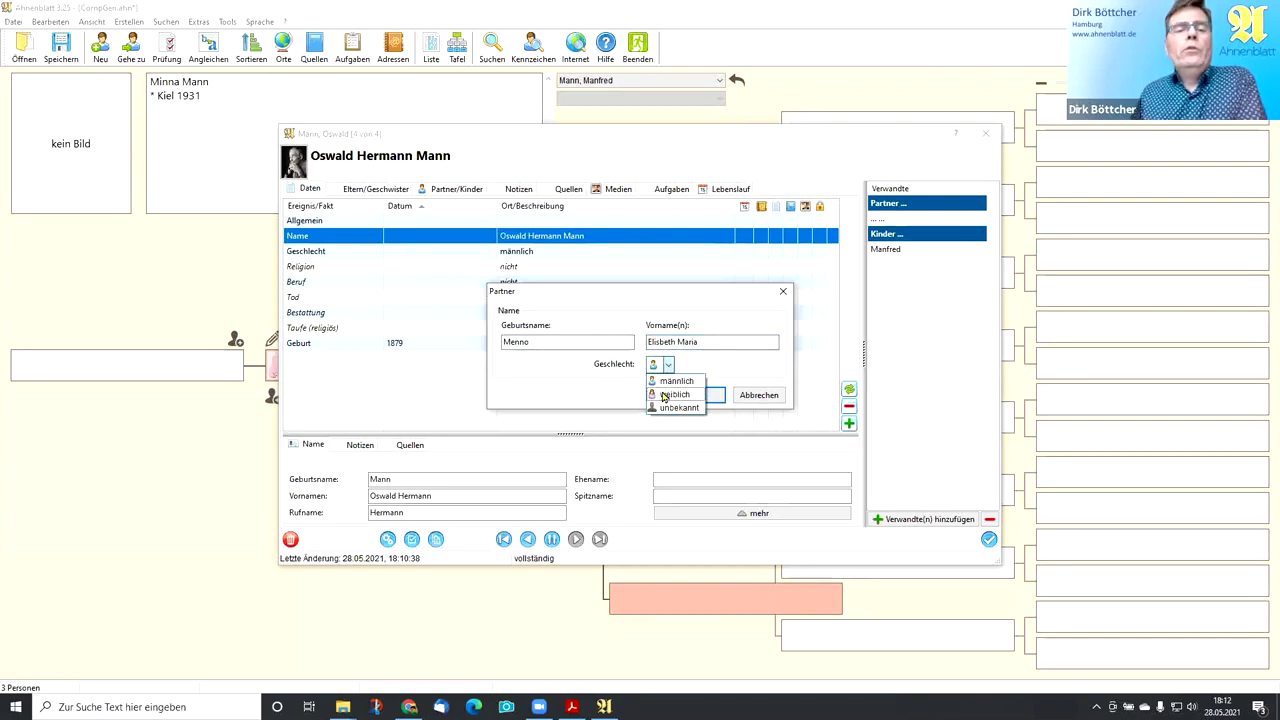
click(668, 395)
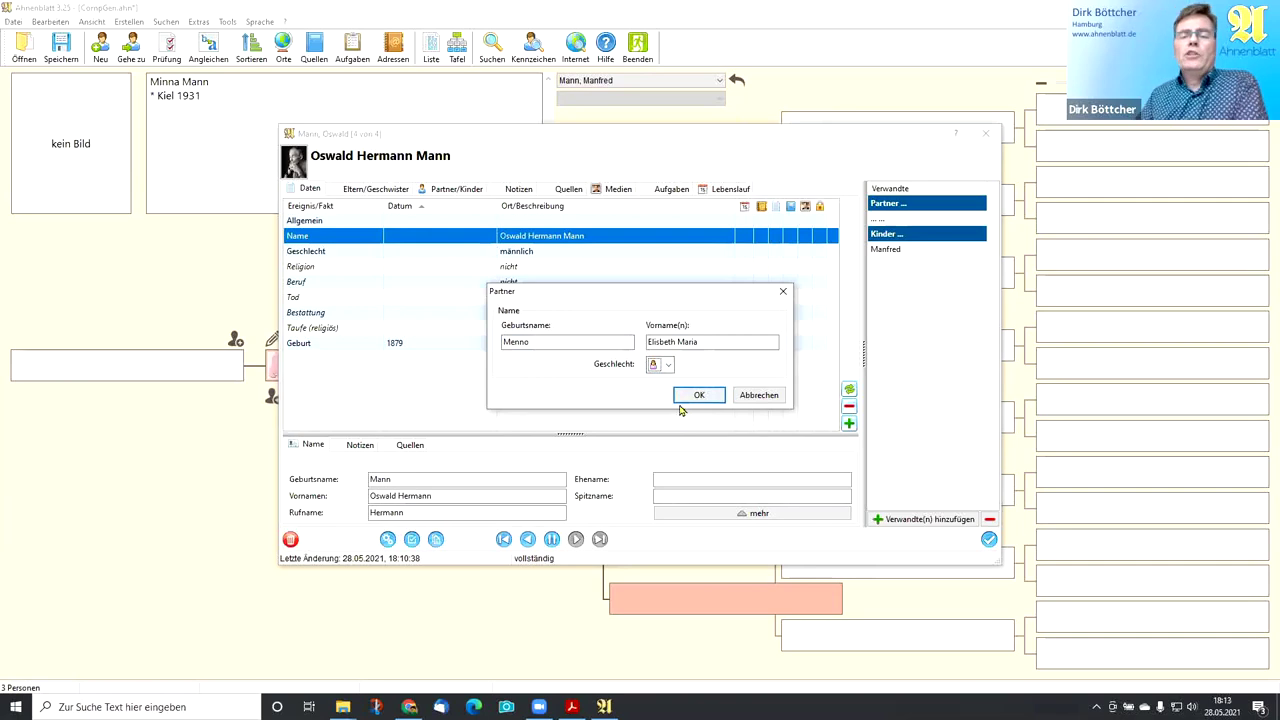
click(667, 366)
click(690, 395)
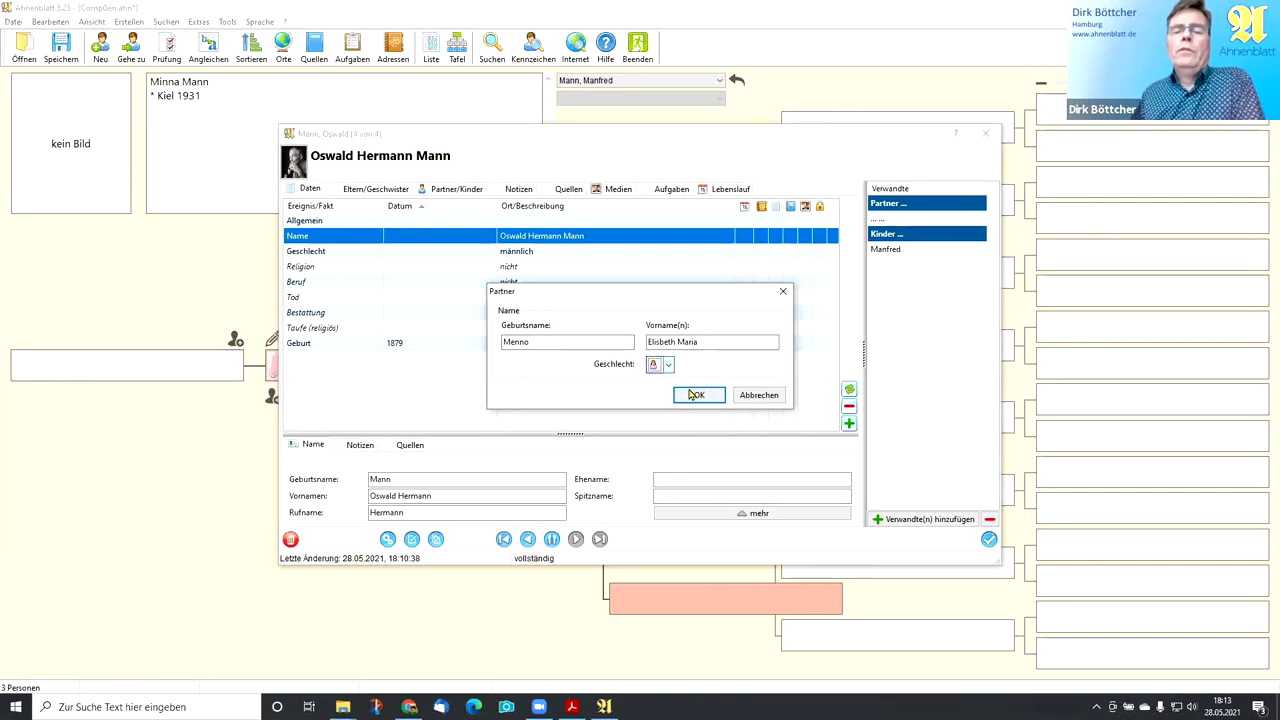
click(699, 395)
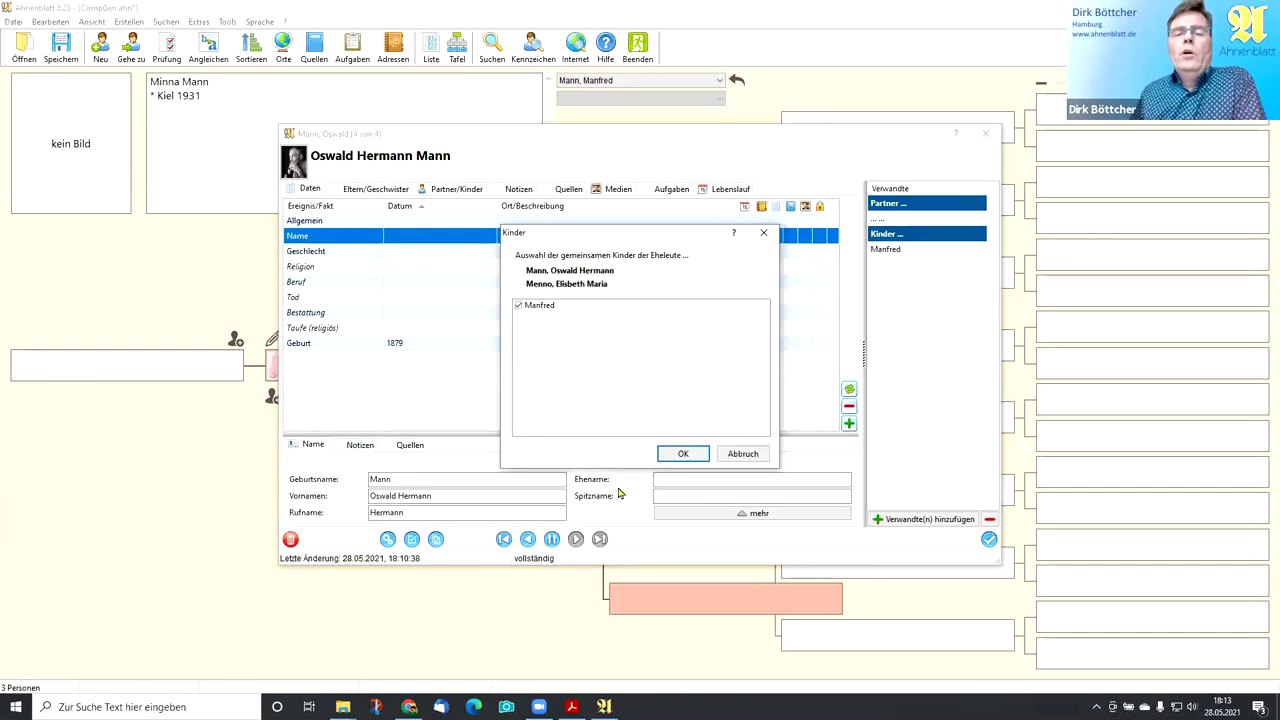
- Keep the son as the couple's common child, then open the new partner's entry form and confirm it
click(684, 454)
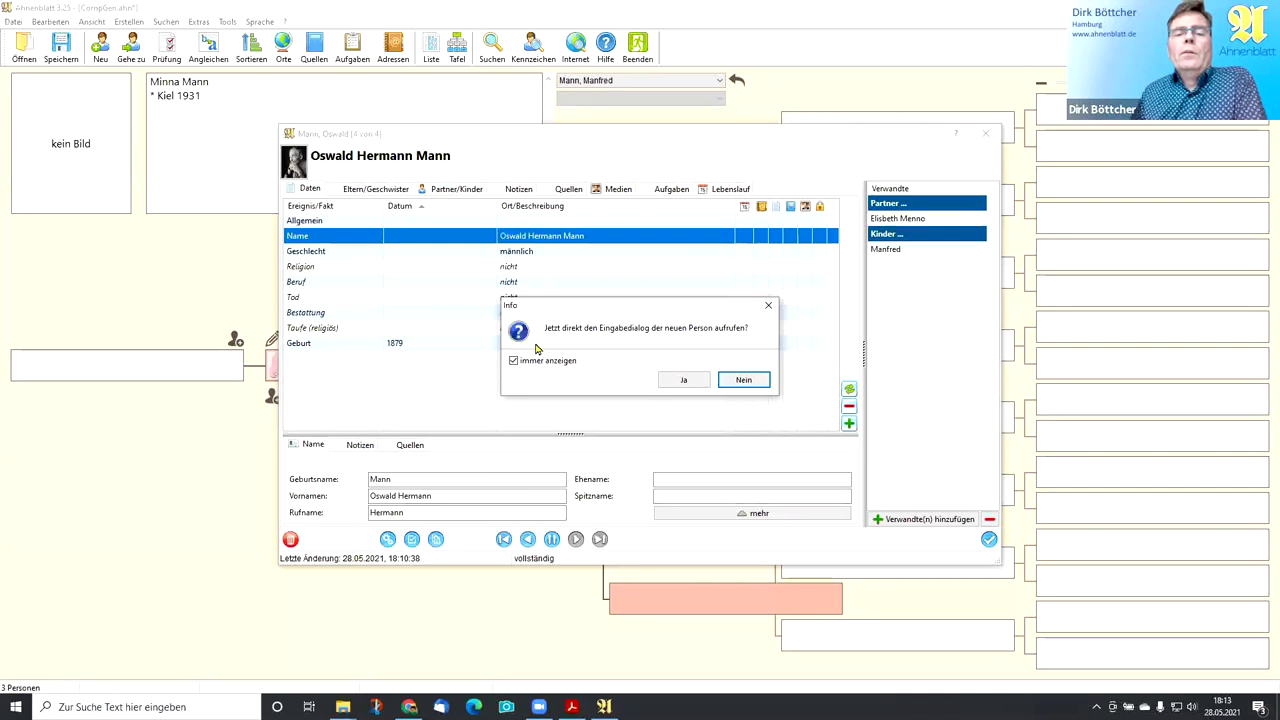
click(685, 382)
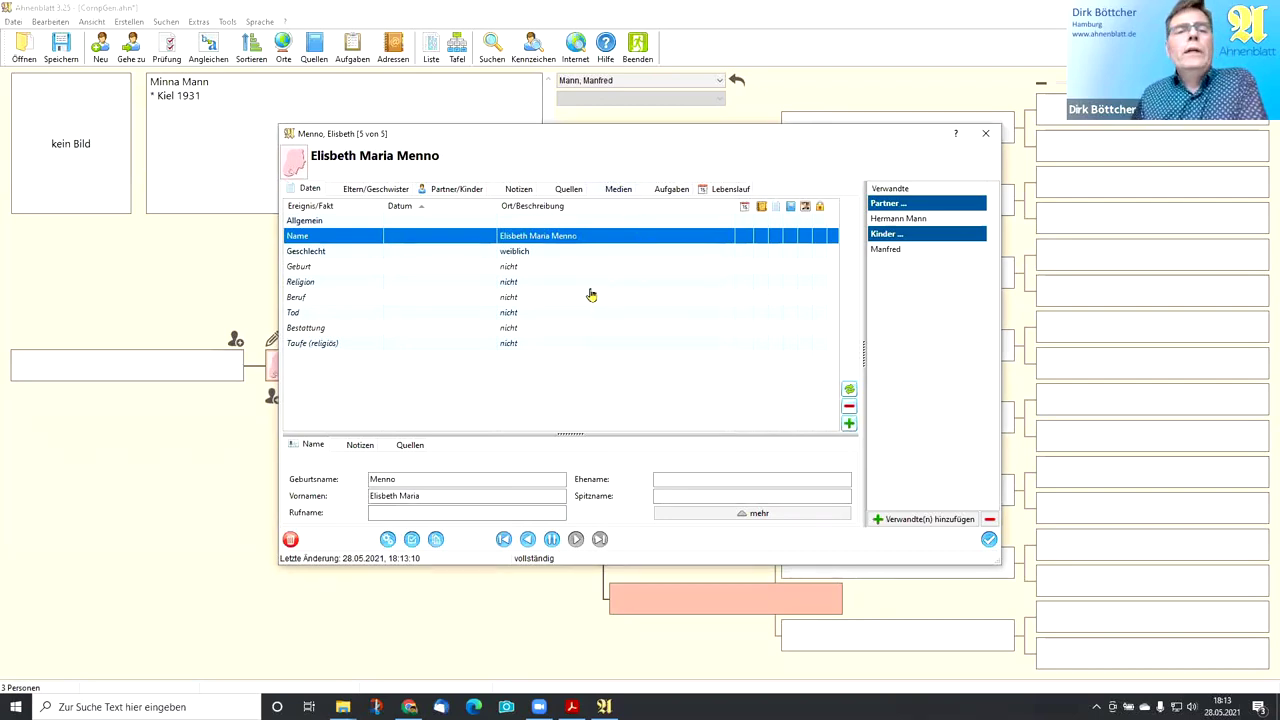
click(989, 539)
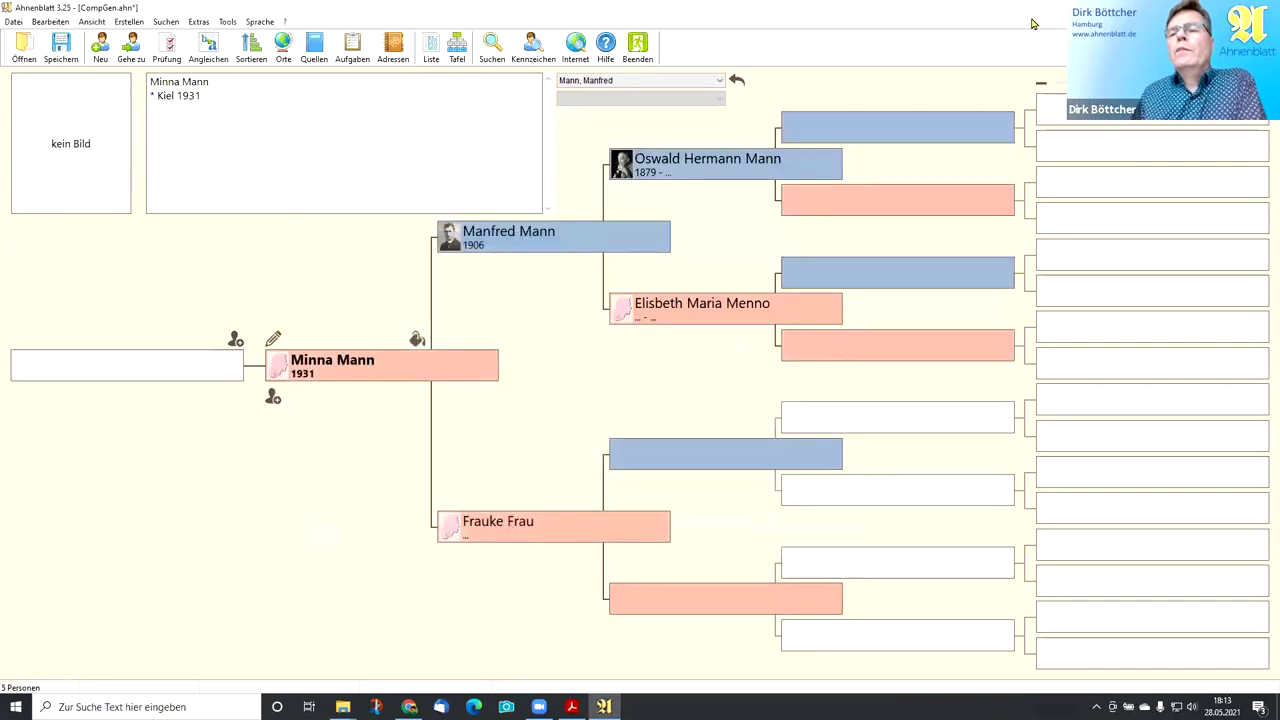
- Reduce the program window to uncover the desktop and open the media section of the grandmother
double_click(1030, 13)
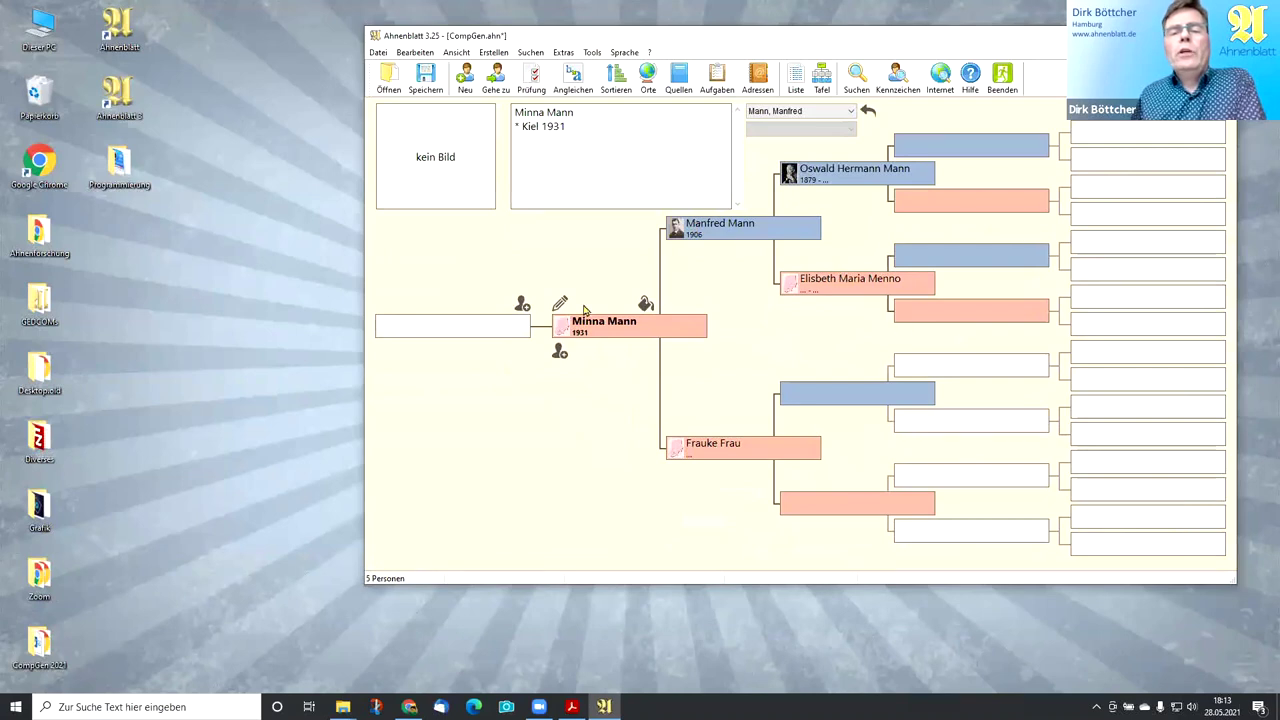
click(818, 291)
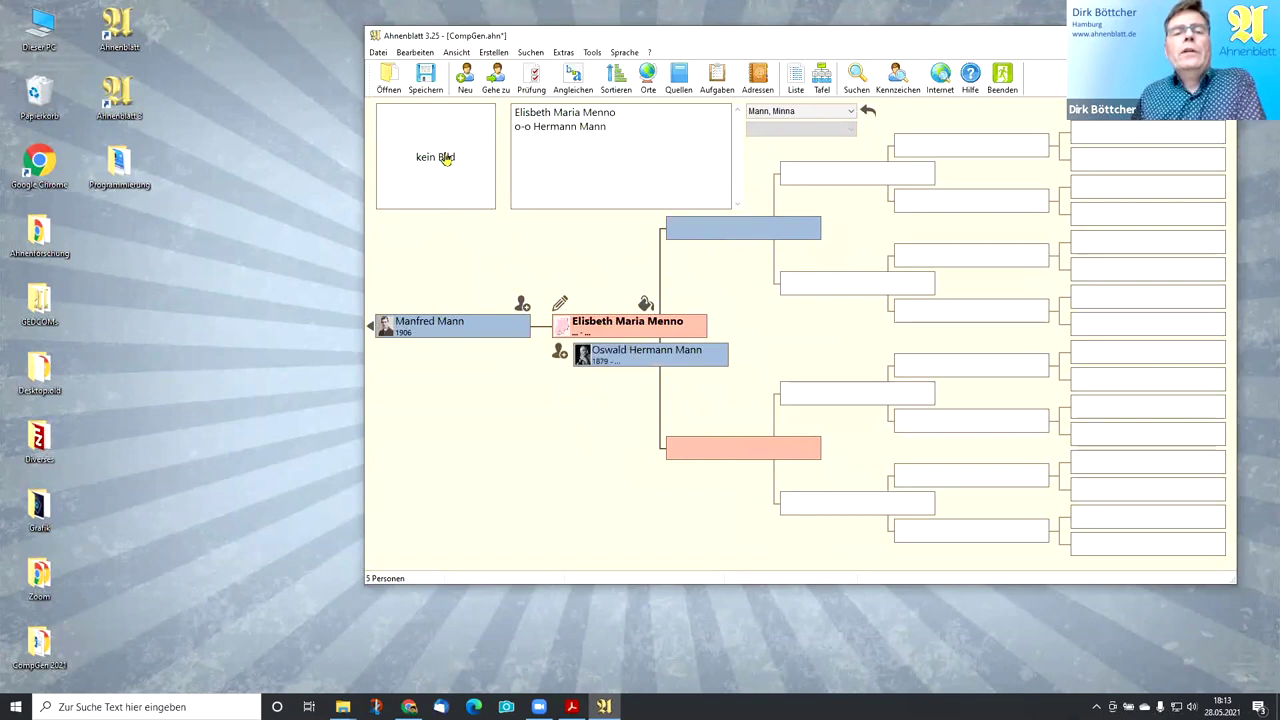
double_click(444, 161)
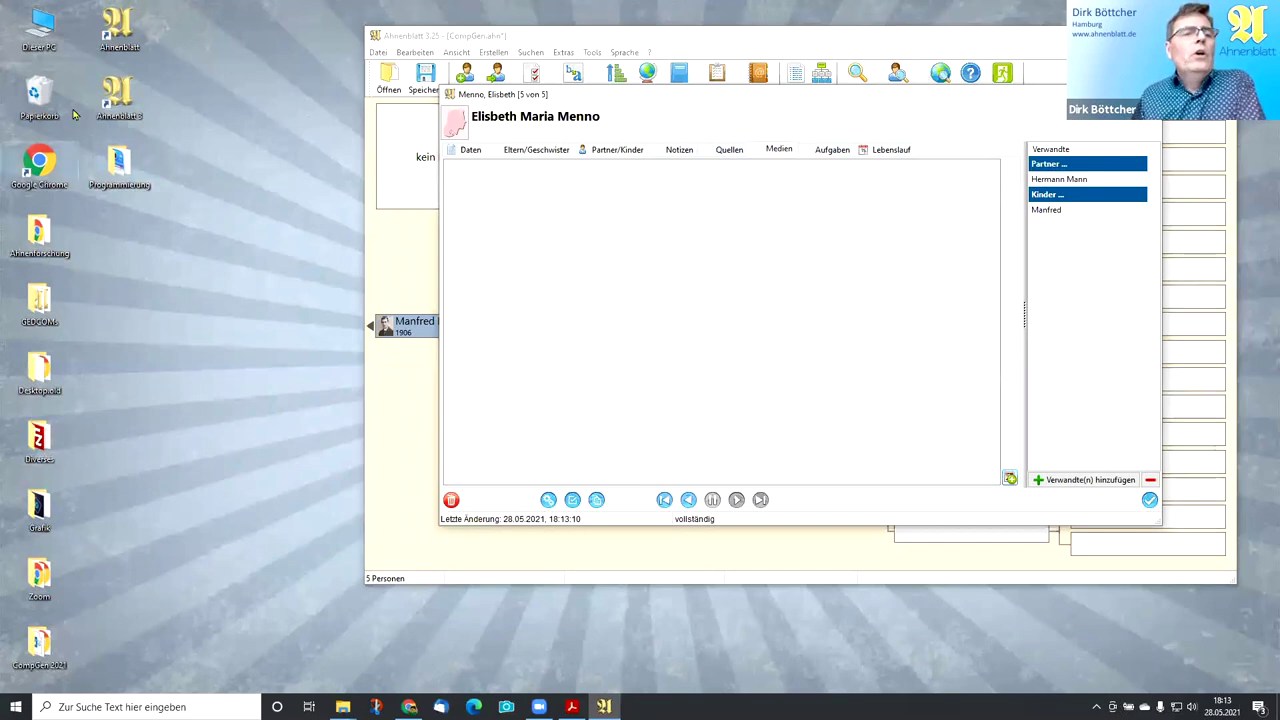
- Open the Familienfotos folder inside Bilder in File Explorer
click(46, 38)
double_click(46, 38)
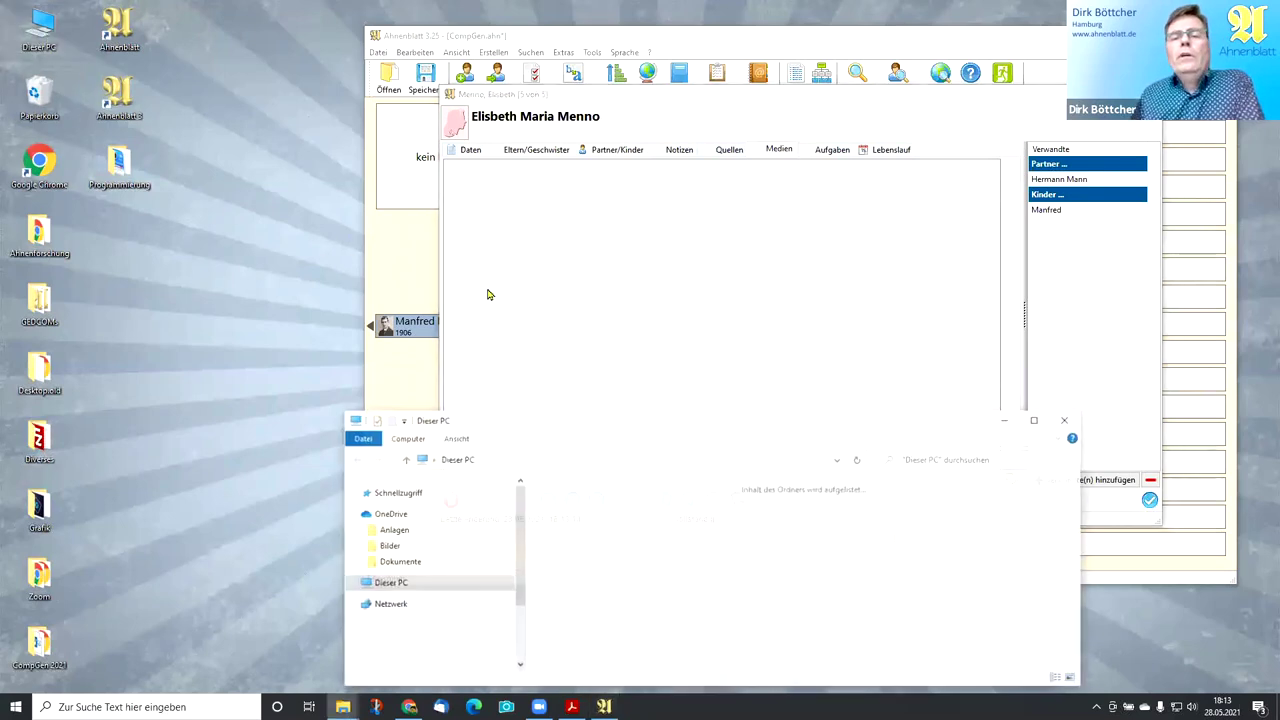
double_click(758, 519)
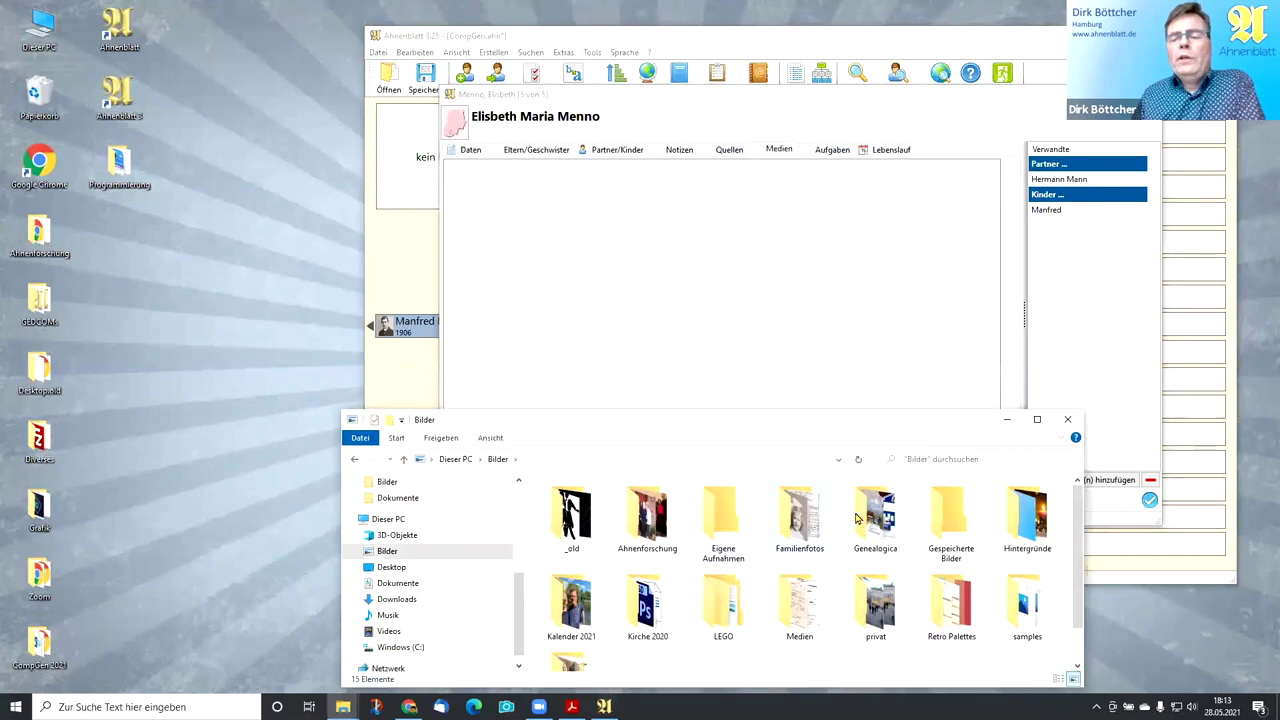
double_click(815, 528)
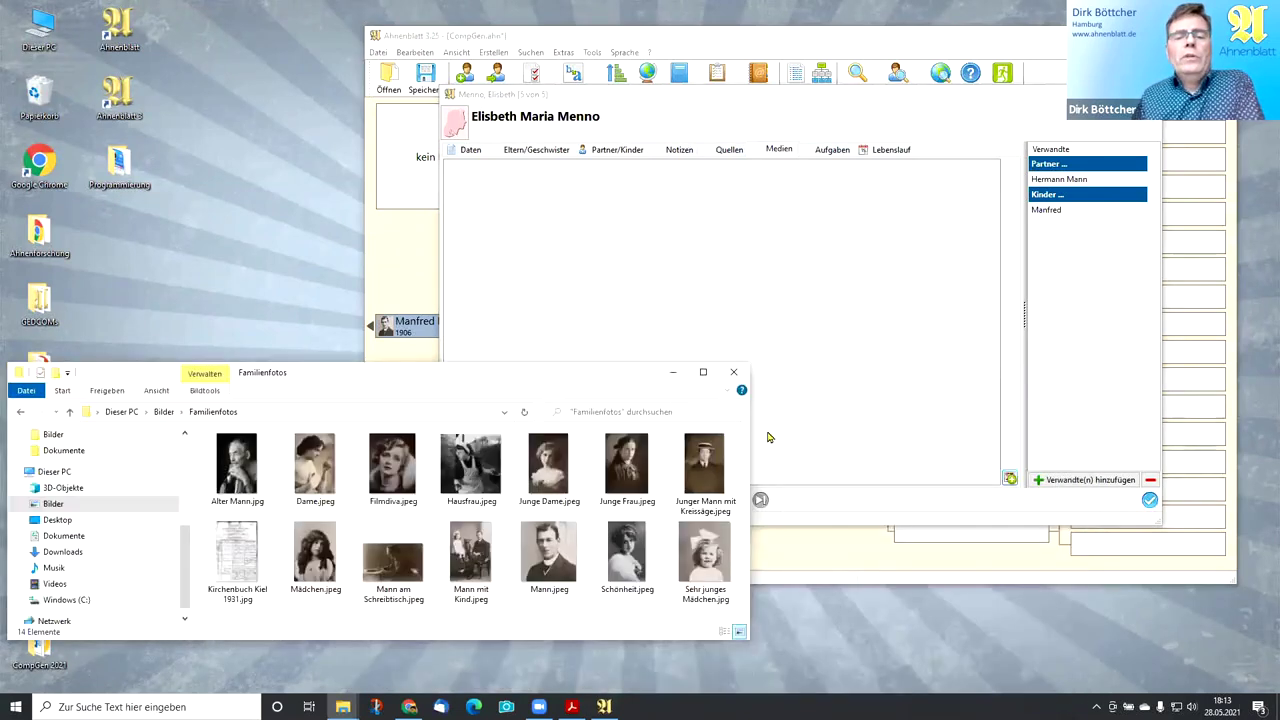
- Add Junge Dame.jpeg to the grandmother's media, copying the file into the media folder, and confirm her entry
click(545, 464)
drag(545, 464, 767, 258)
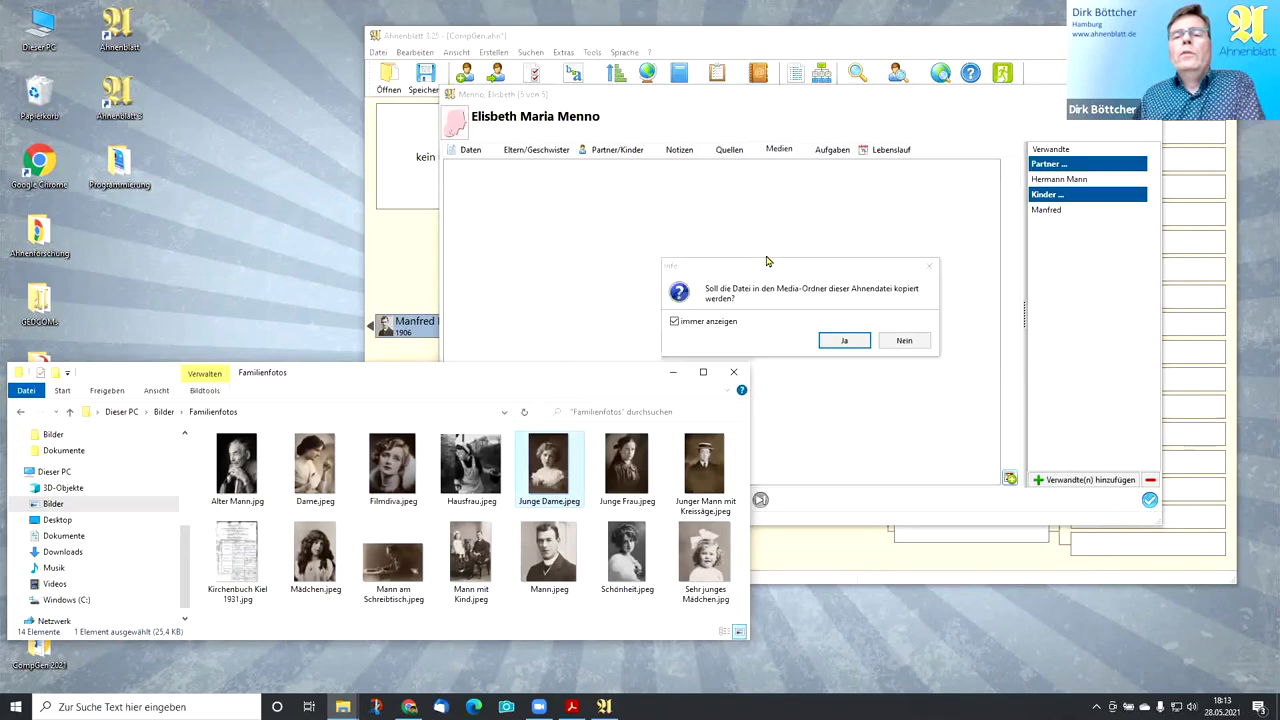
click(844, 342)
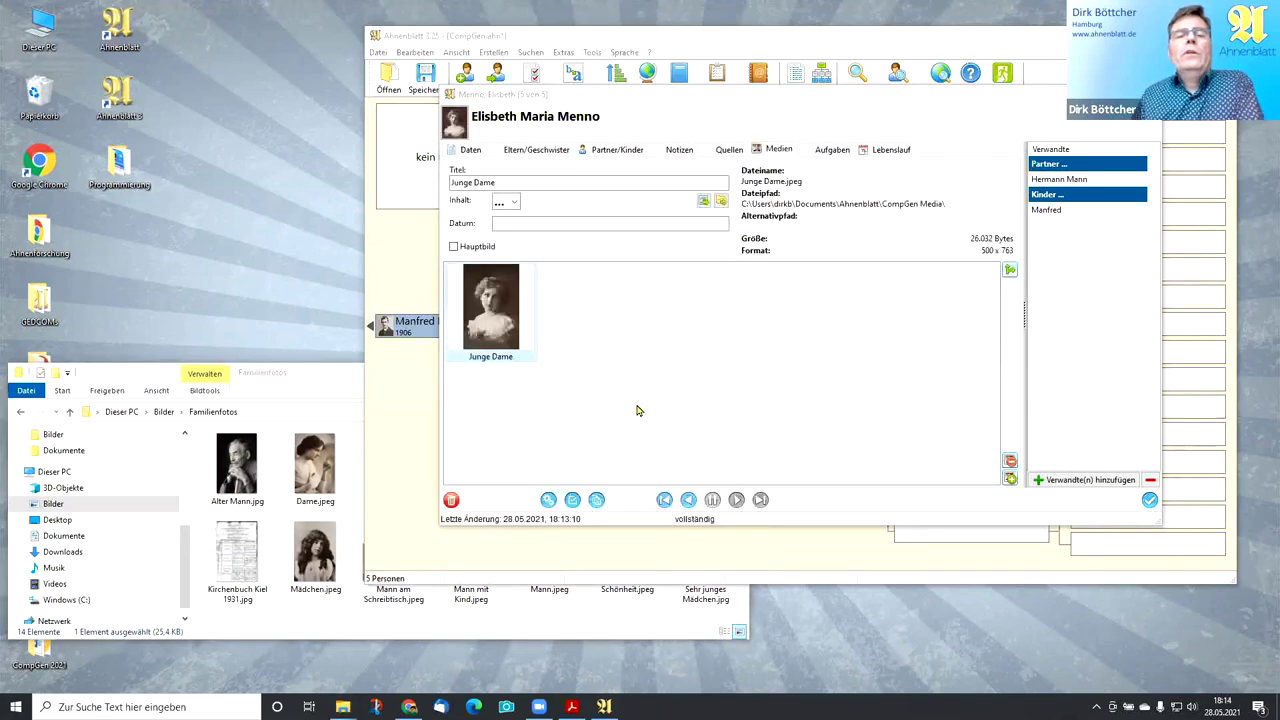
click(1150, 500)
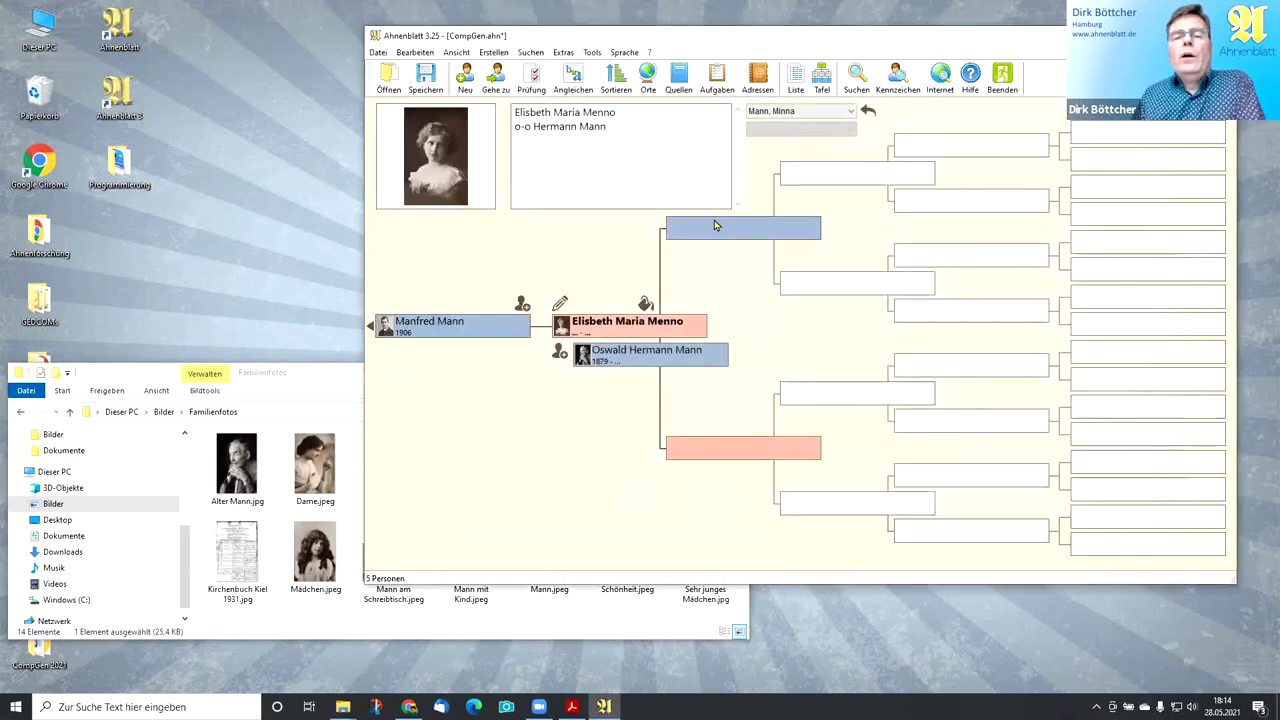
- Make the daughter the central person and add Sehr junges Mädchen.jpg to her media, copying the file into the media folder
click(416, 331)
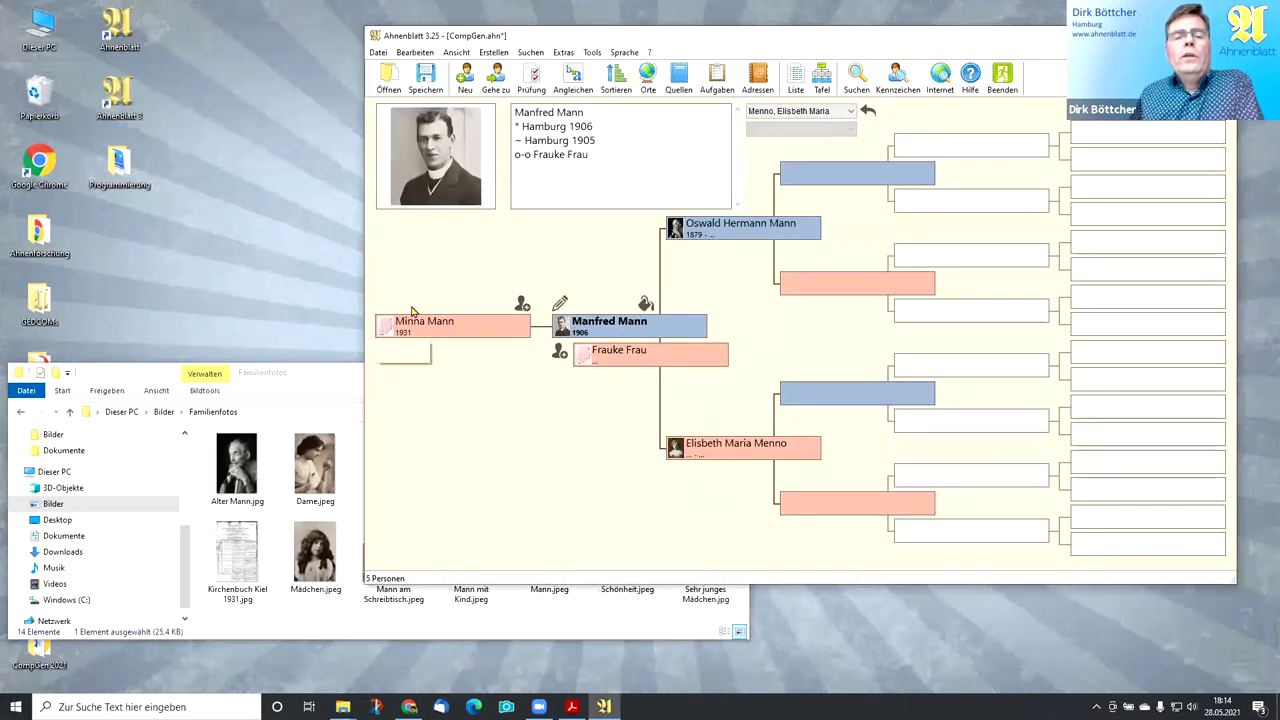
click(412, 326)
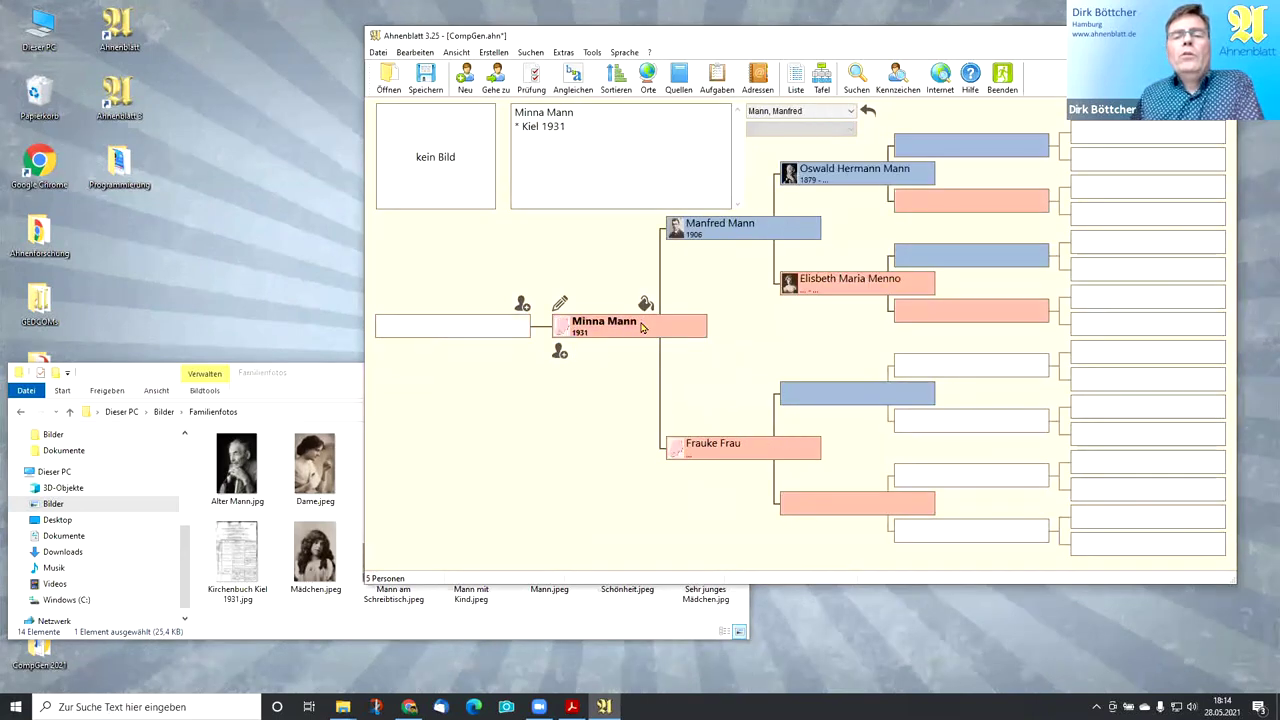
click(420, 150)
click(308, 385)
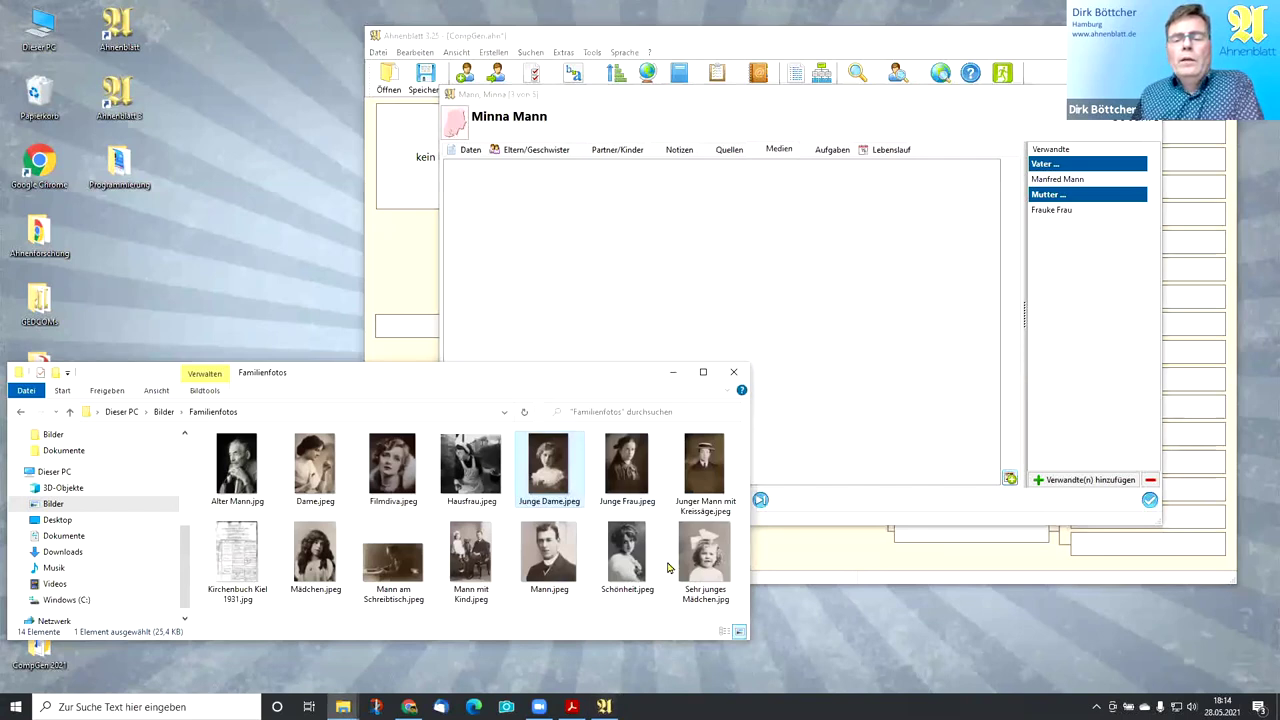
click(705, 555)
drag(729, 259, 729, 259)
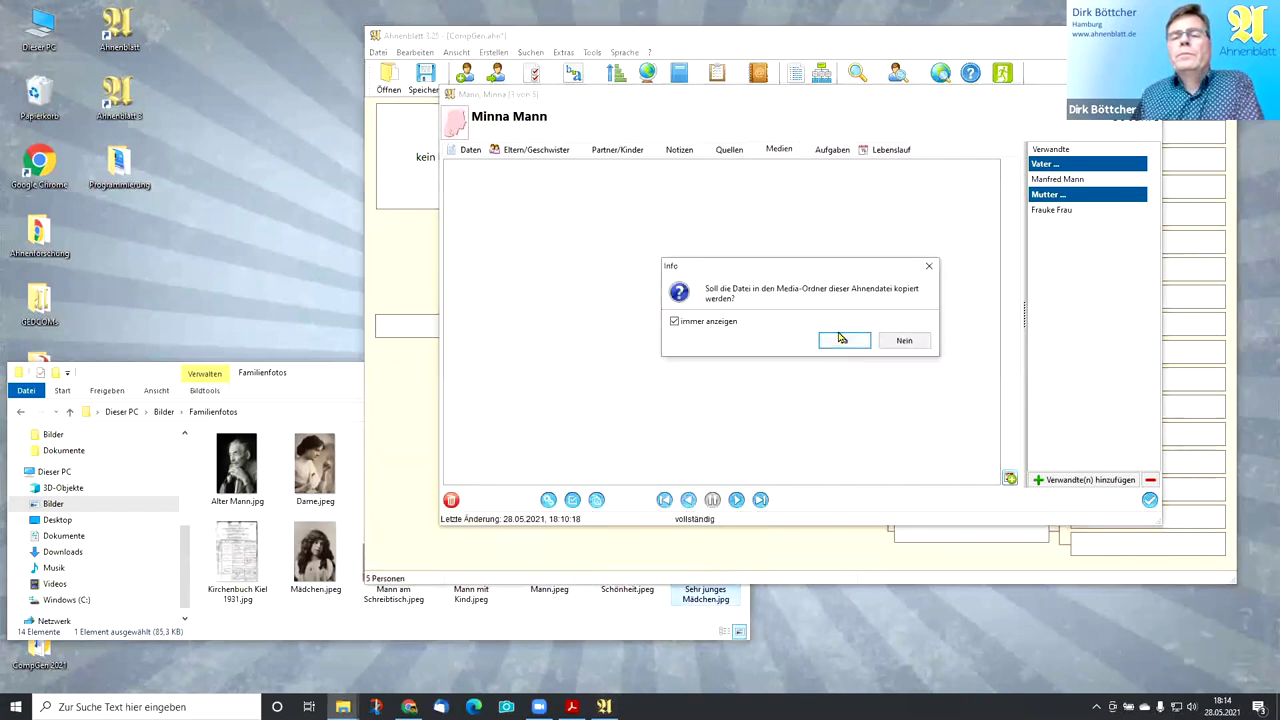
click(838, 344)
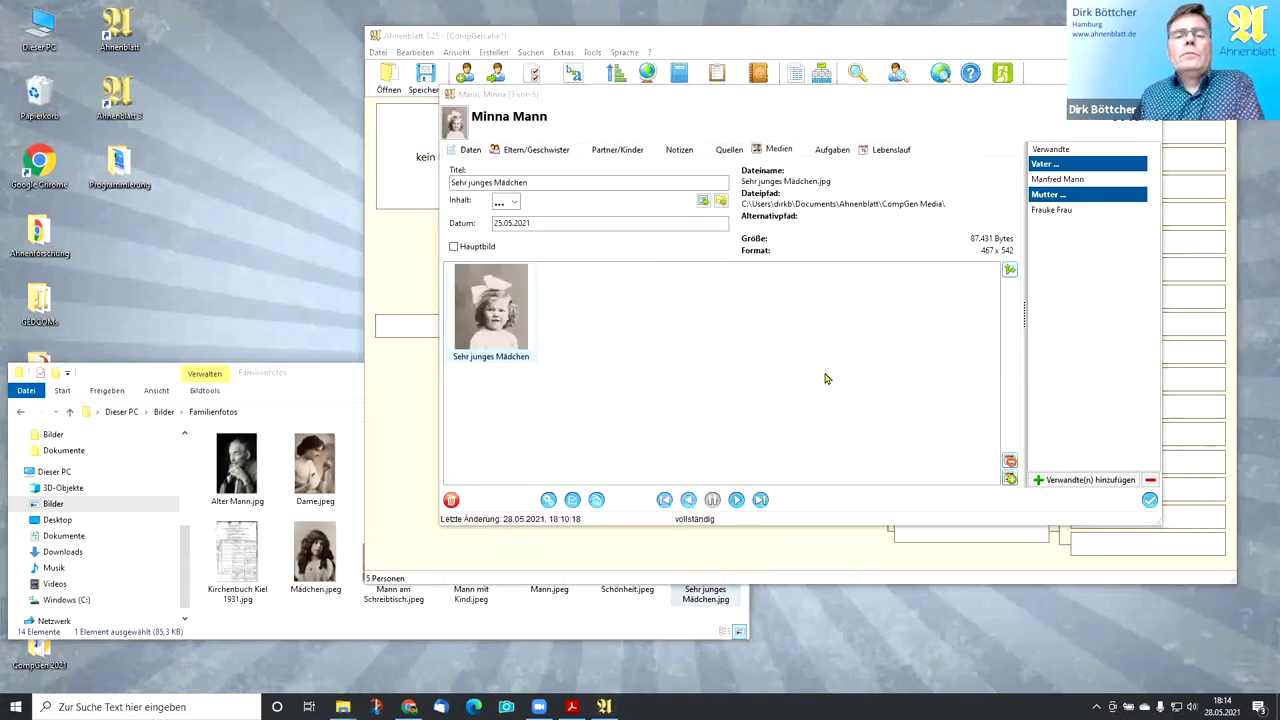
- Preview the Sehr junges Mädchen picture enlarged and confirm the daughter's entry
double_click(500, 299)
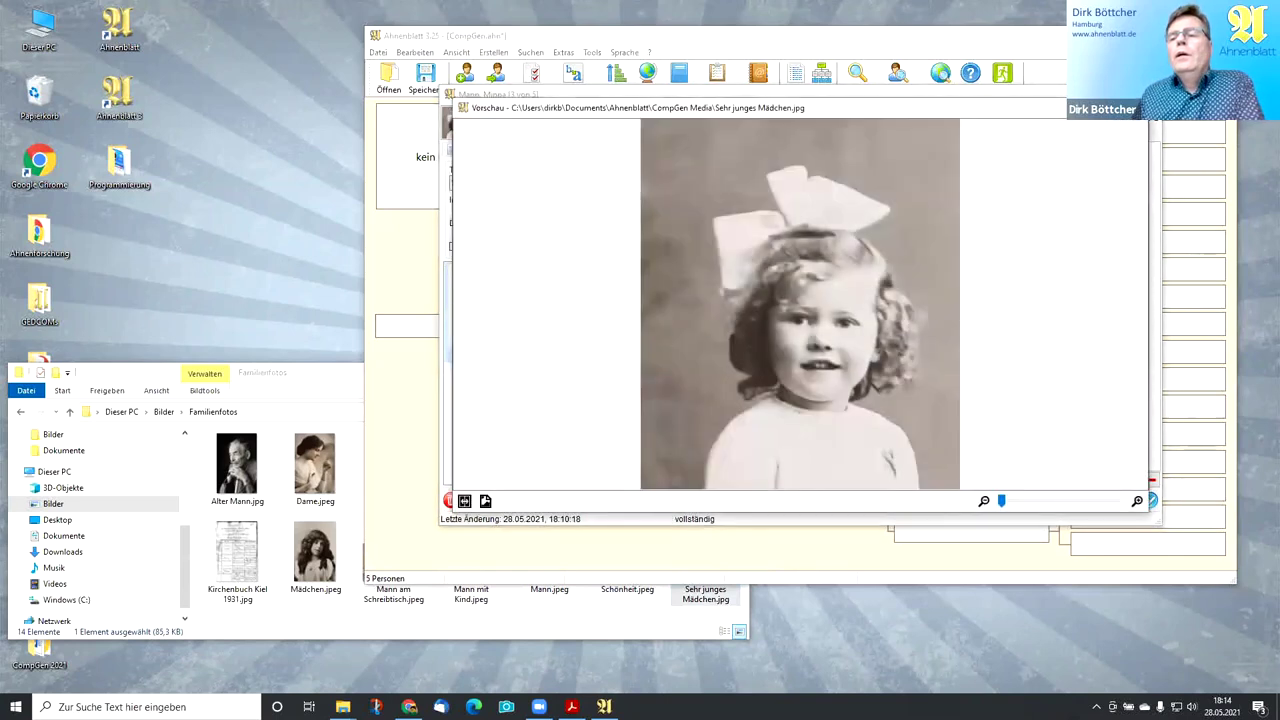
key(Escape)
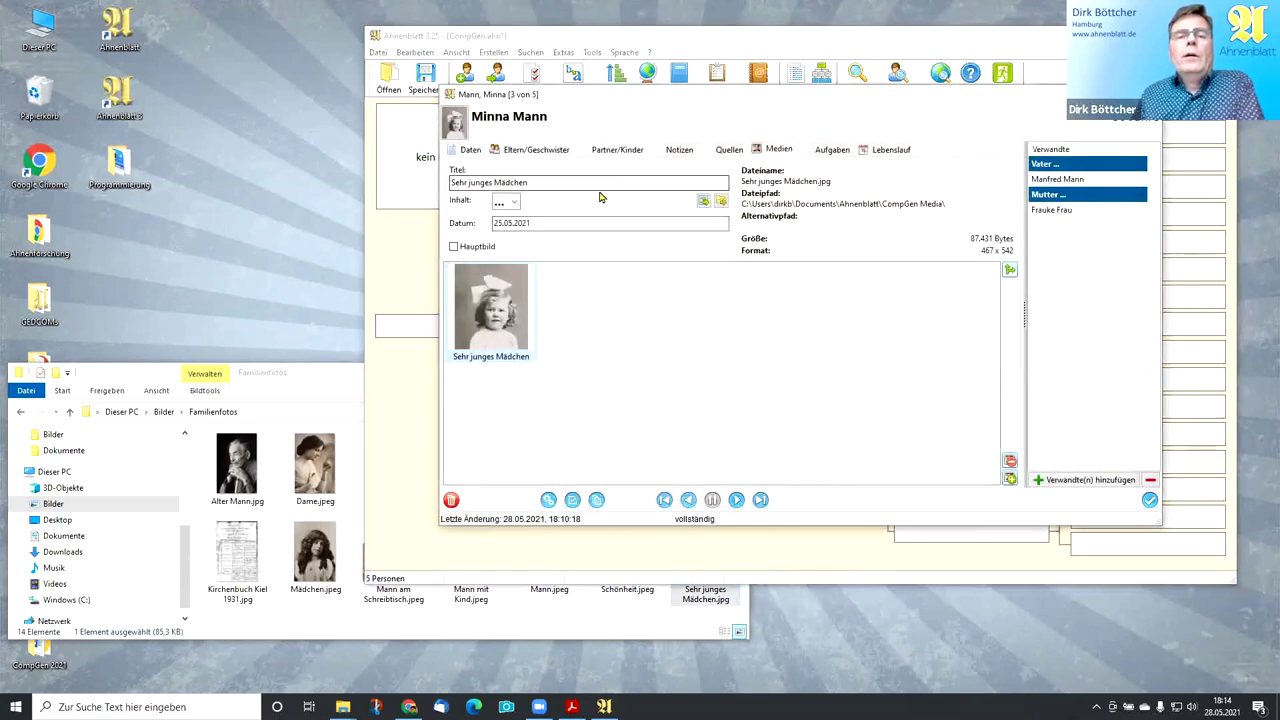
click(1149, 500)
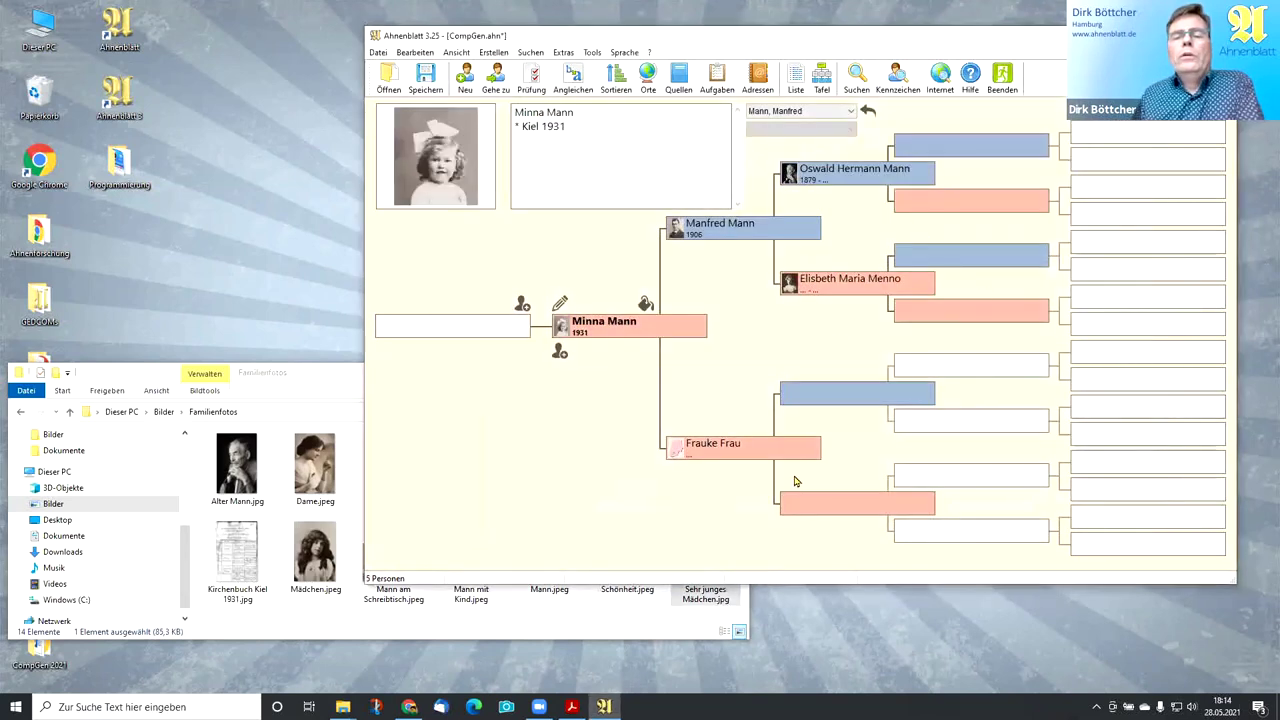
- Add Junge Dame.jpeg from Familienfotos to the mother's media, copying the file into the media folder
click(726, 447)
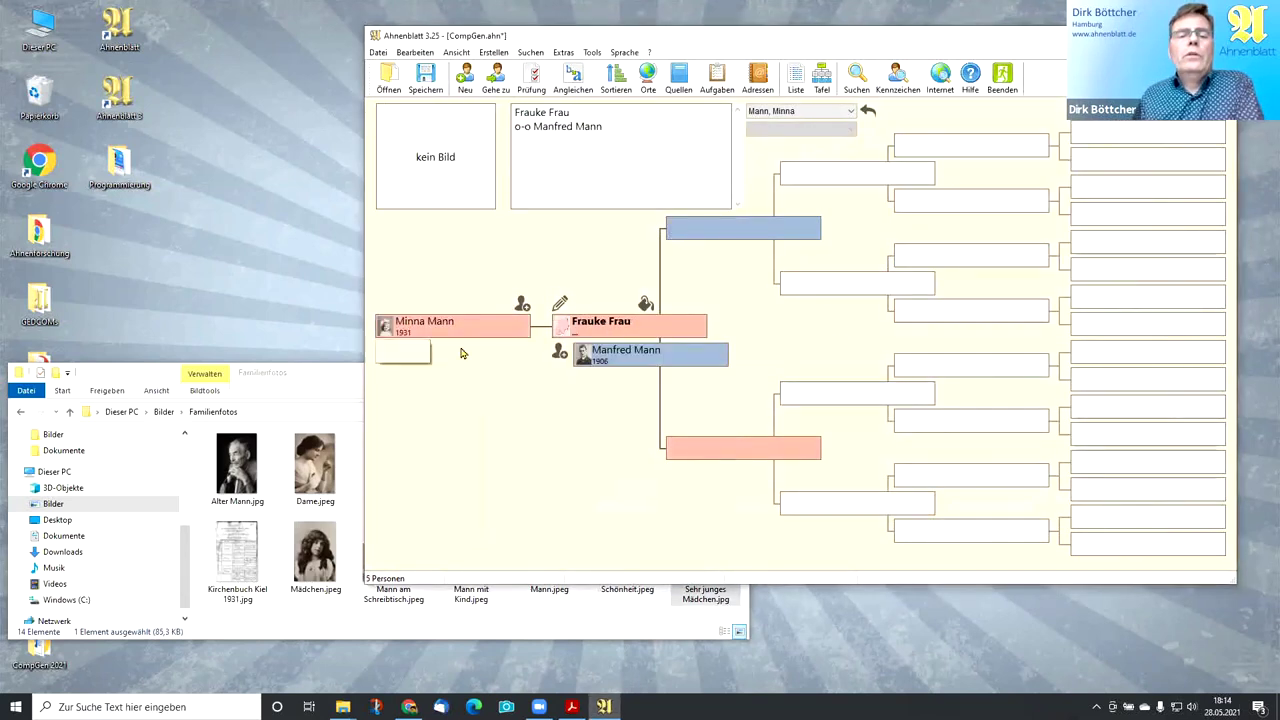
double_click(618, 324)
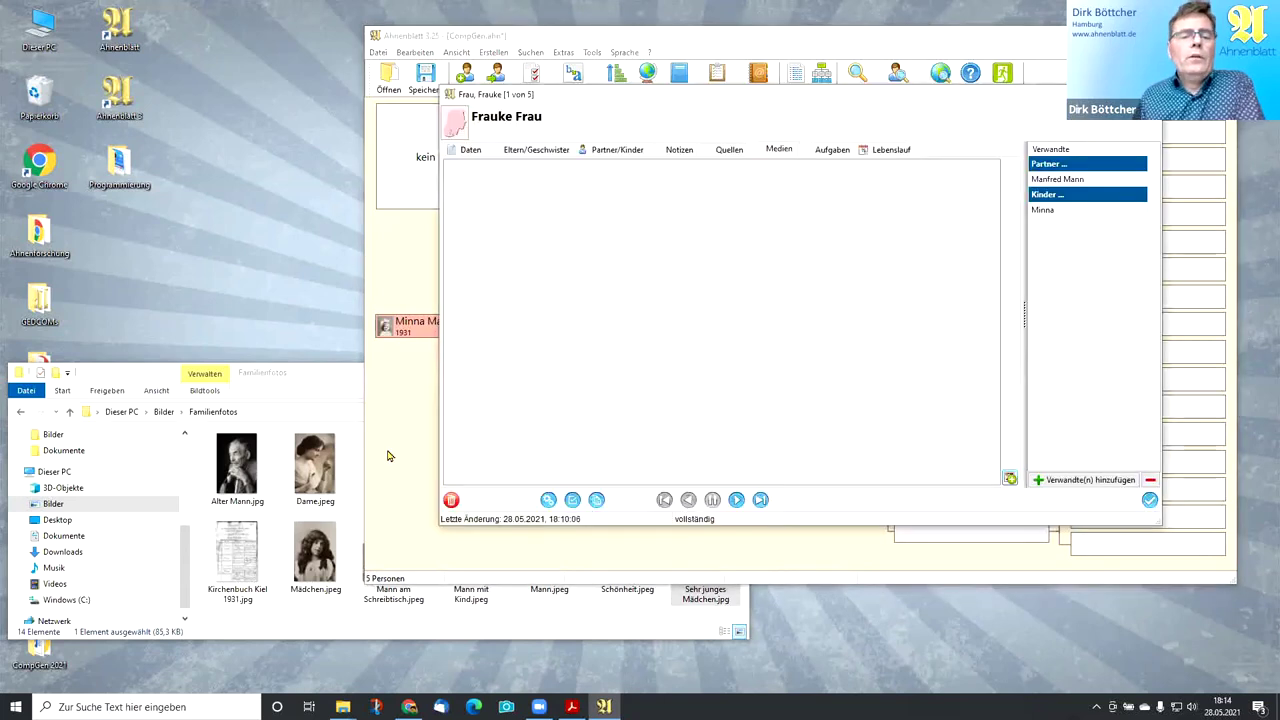
click(340, 377)
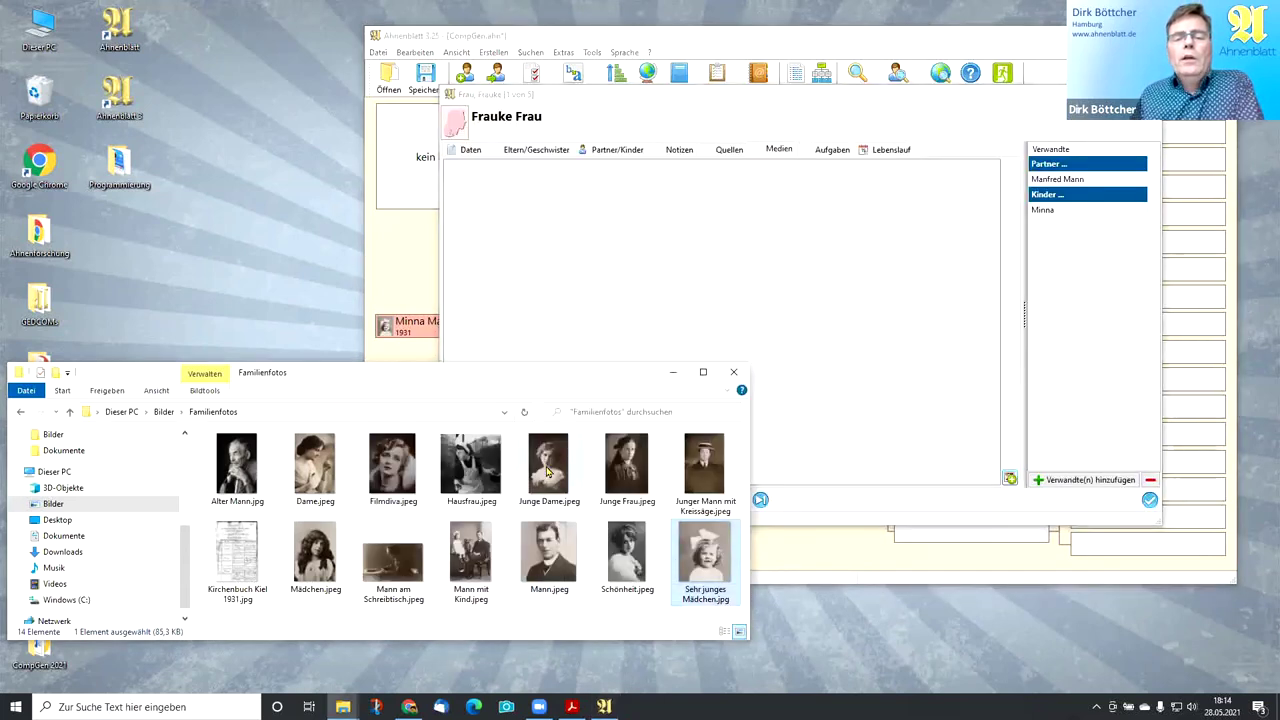
drag(547, 472, 646, 306)
click(844, 342)
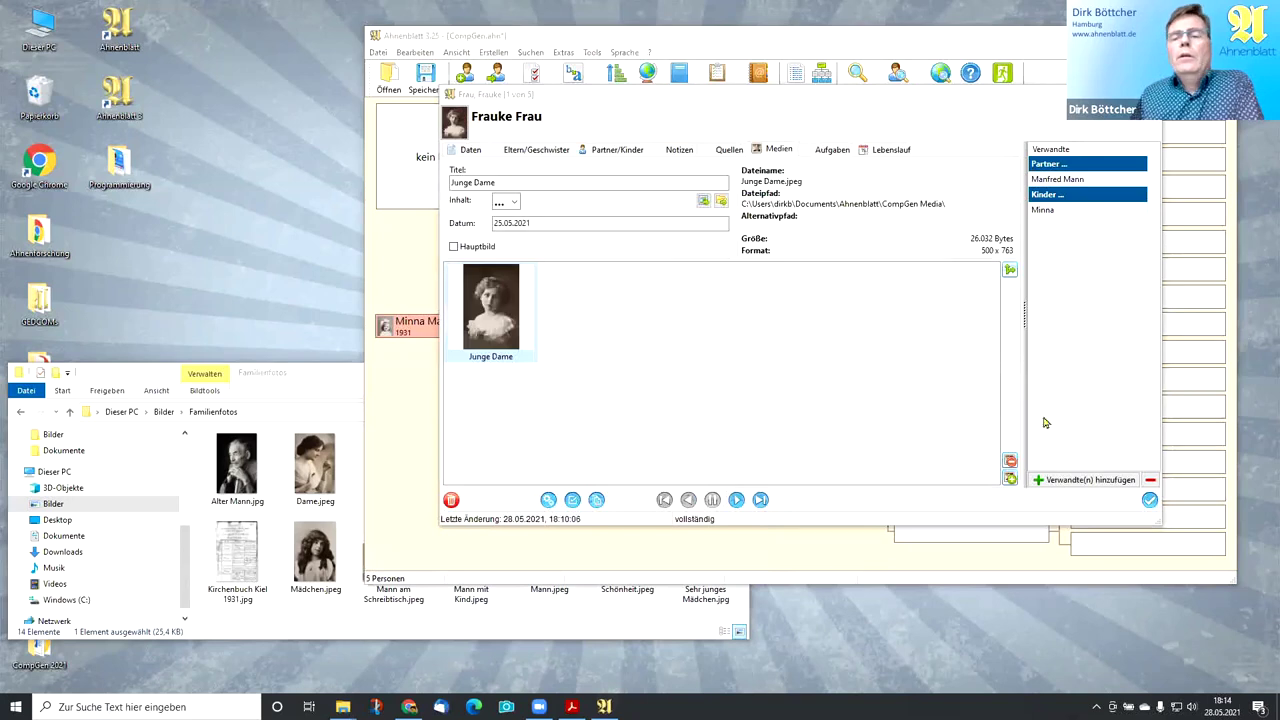
- Add a father for the mother, entering his given names under the suggested birth name, and open his entry
click(1095, 479)
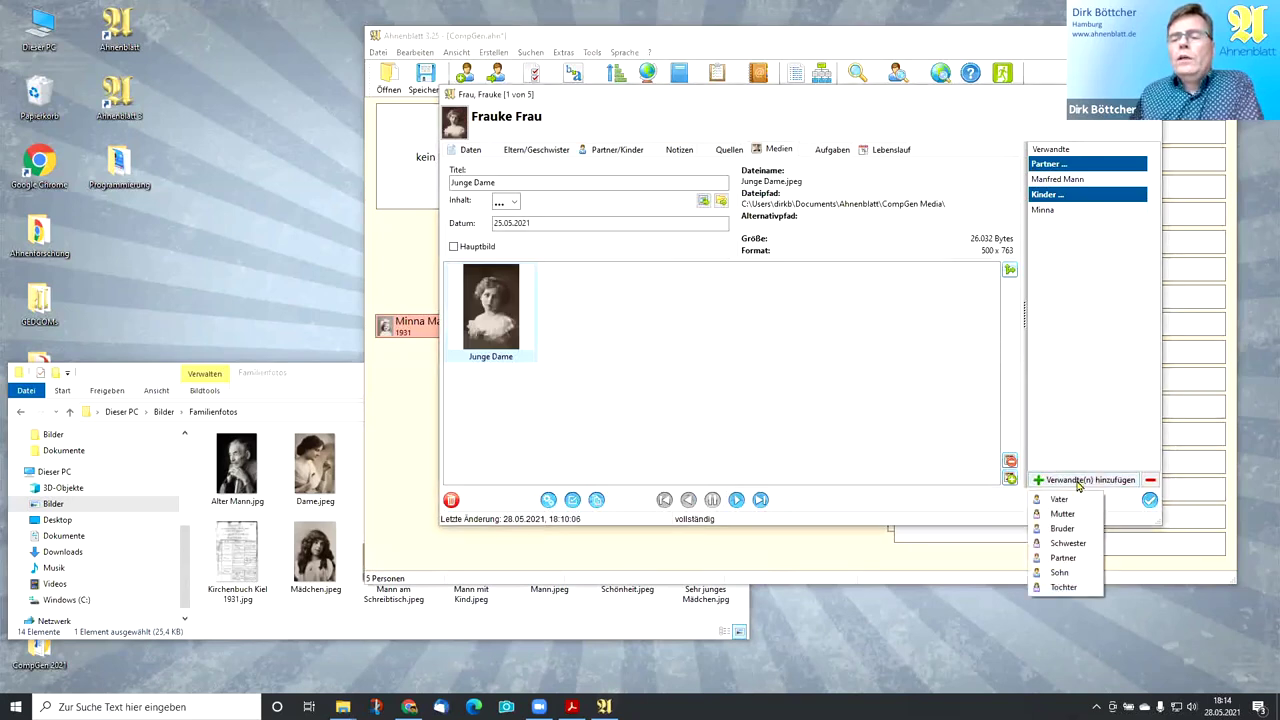
click(1060, 499)
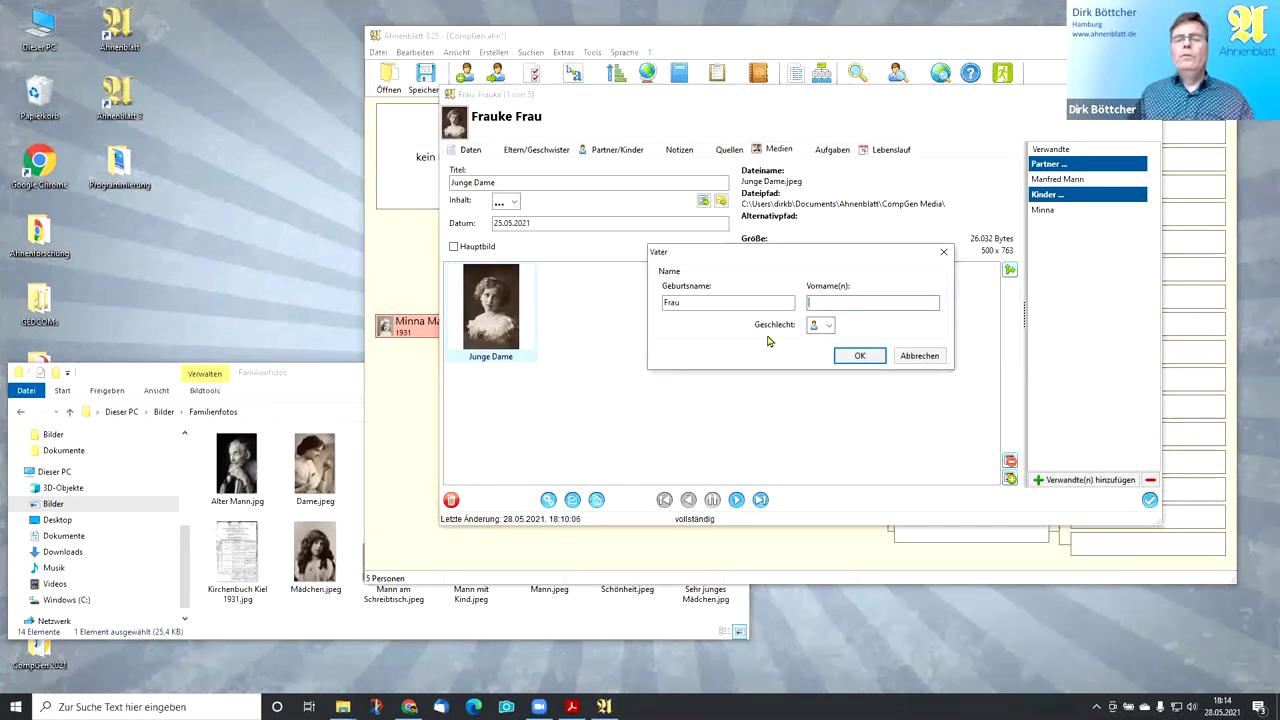
click(688, 303)
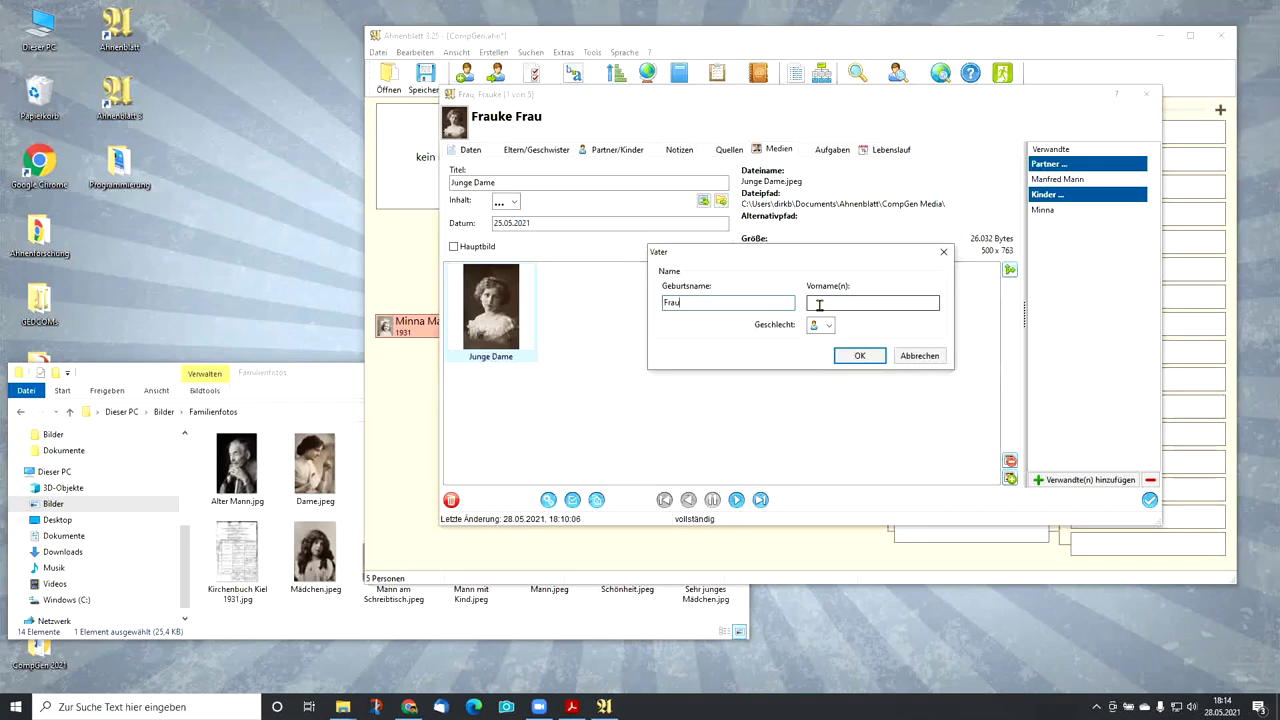
click(819, 305)
text(Paa)
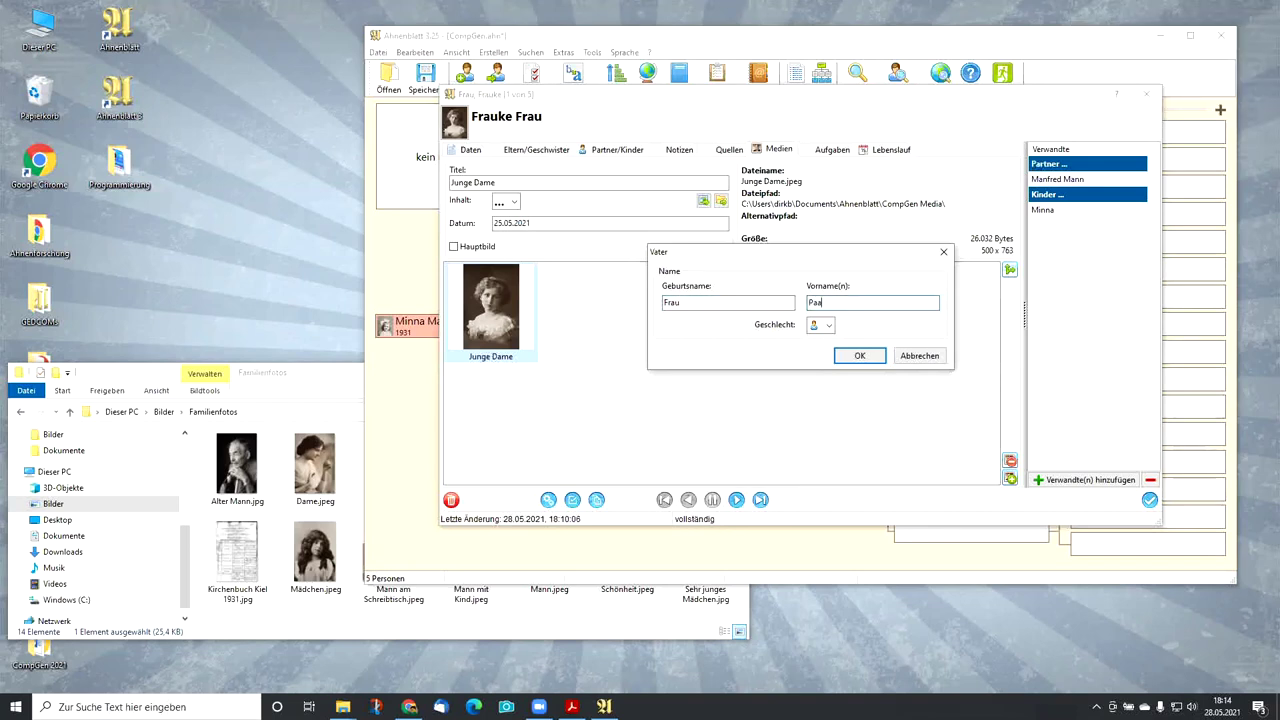
text(ul Hermann)
click(862, 357)
click(837, 340)
- Add Junger Mann mit Kreissäge.jpeg from Familienfotos to the maternal grandfather's media, copying the file into the media folder
click(1122, 479)
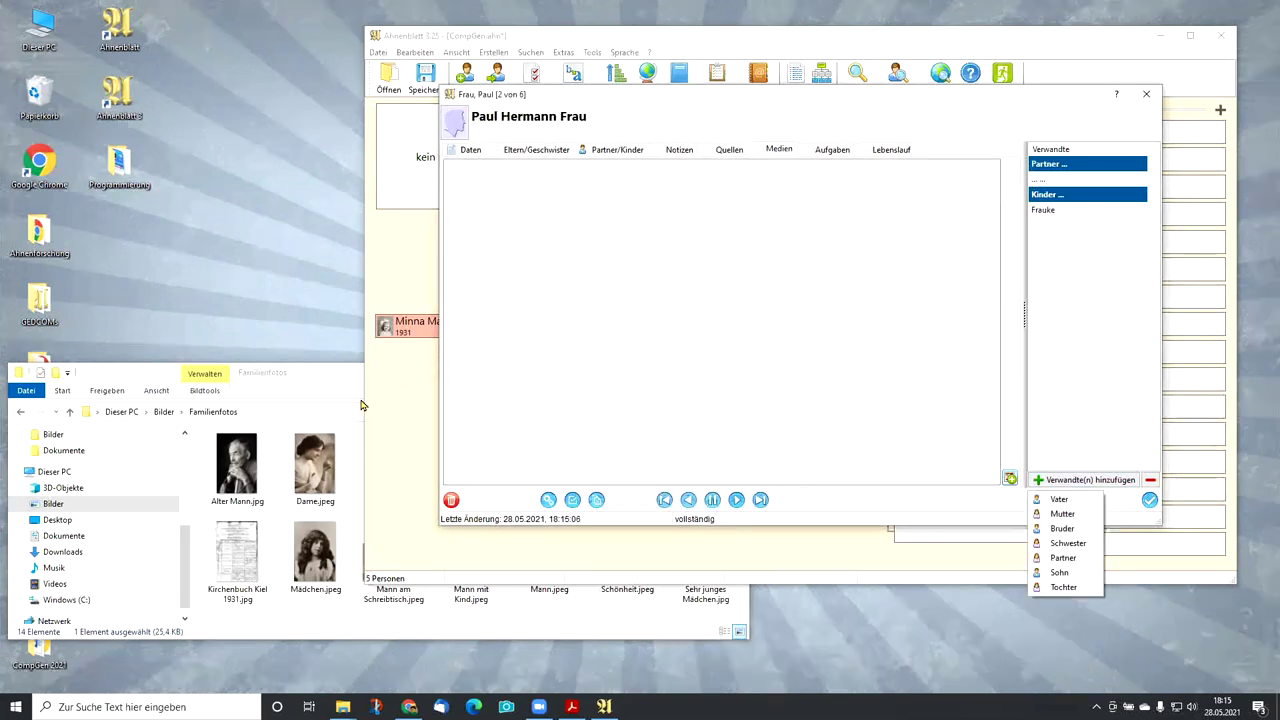
click(330, 405)
drag(716, 478, 798, 248)
click(853, 338)
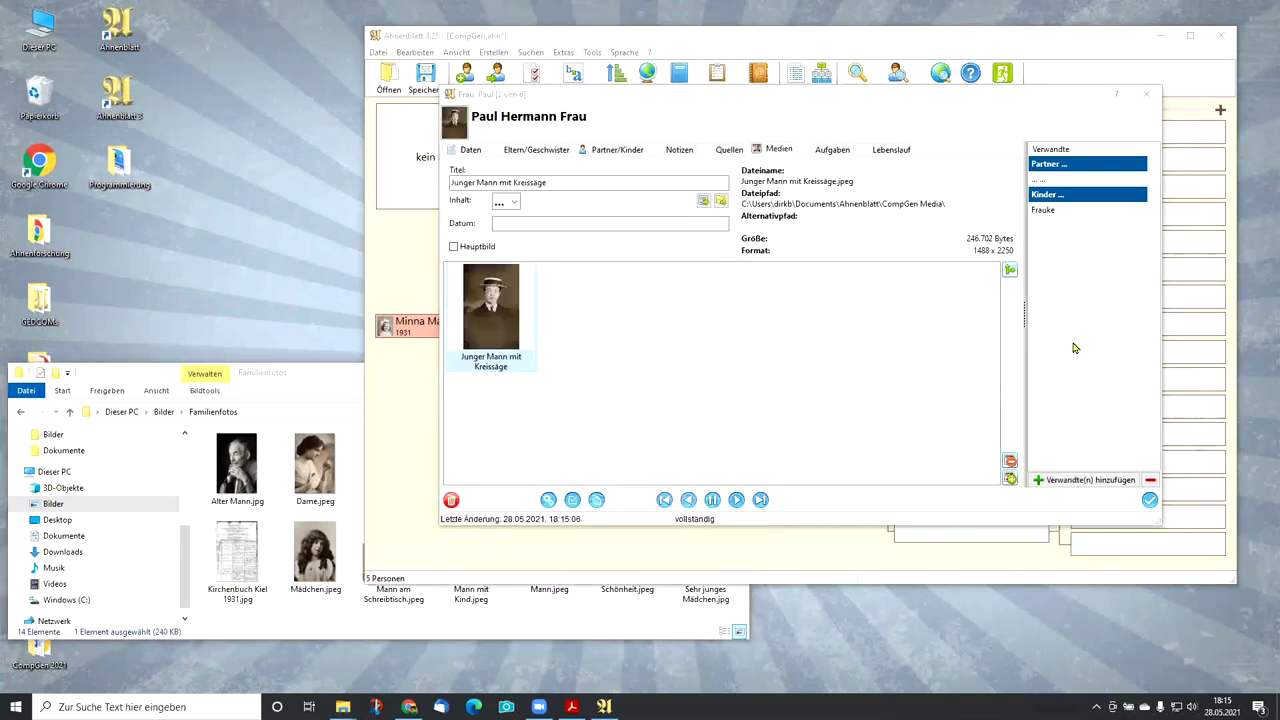
- Add a partner for the maternal grandfather with her birth and given names, accept the mother as their shared child, and open her entry
click(1045, 480)
click(1045, 480)
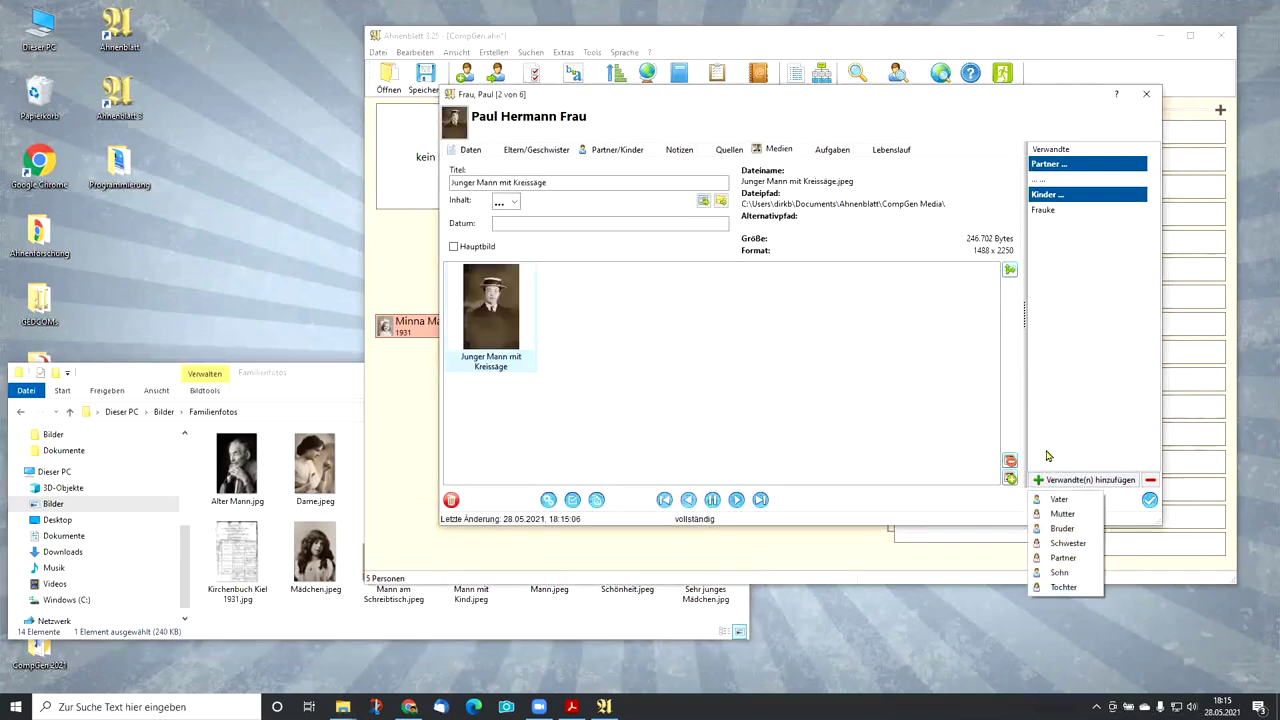
click(1062, 560)
text(Bertha Elisabeth)
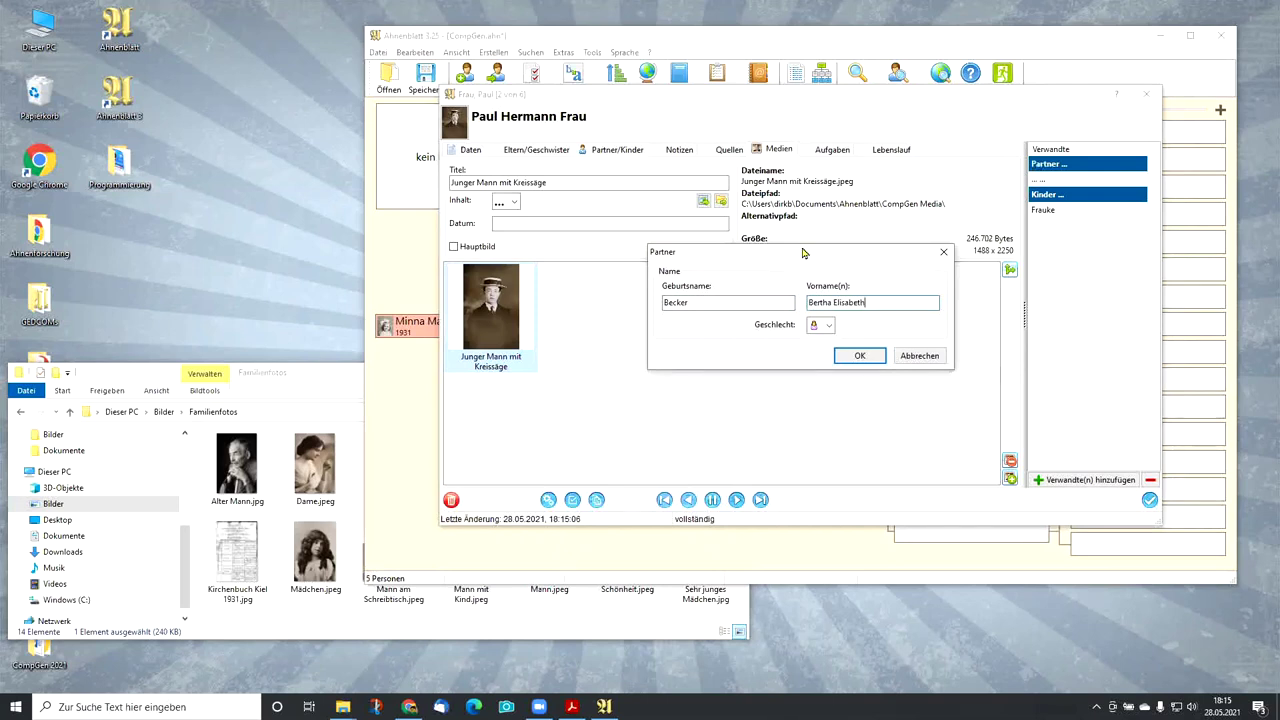
click(849, 356)
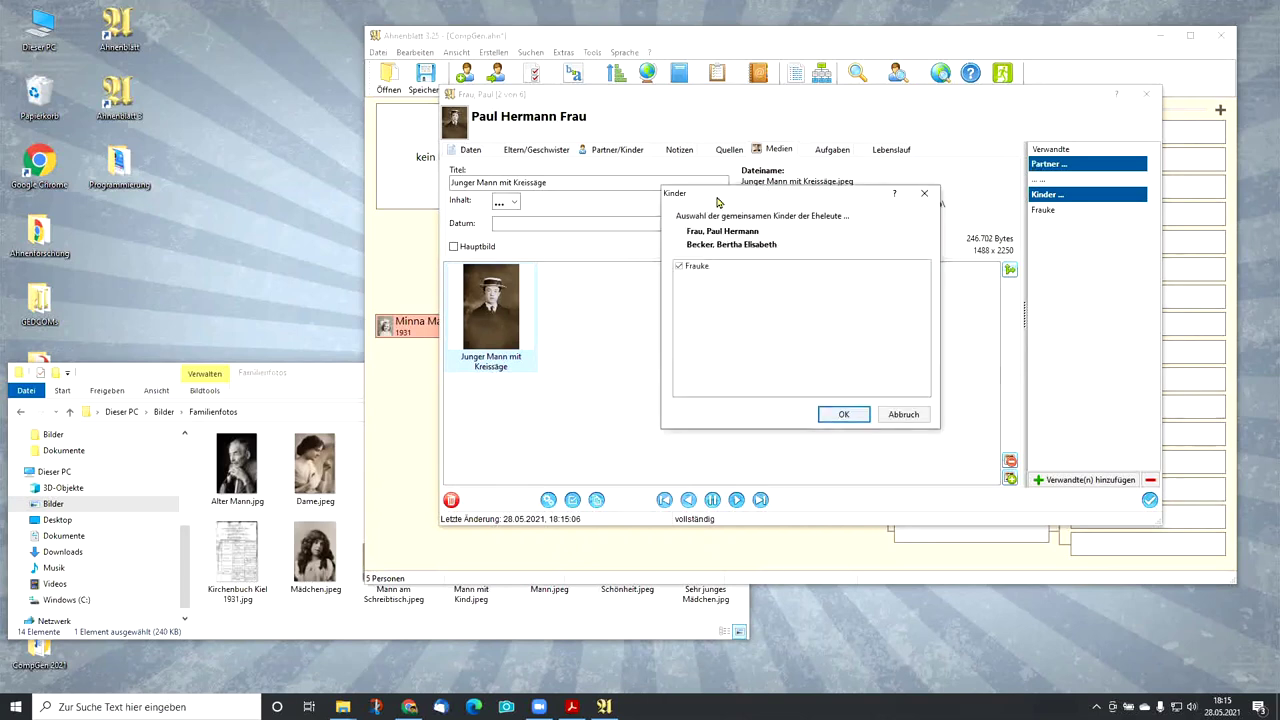
click(840, 415)
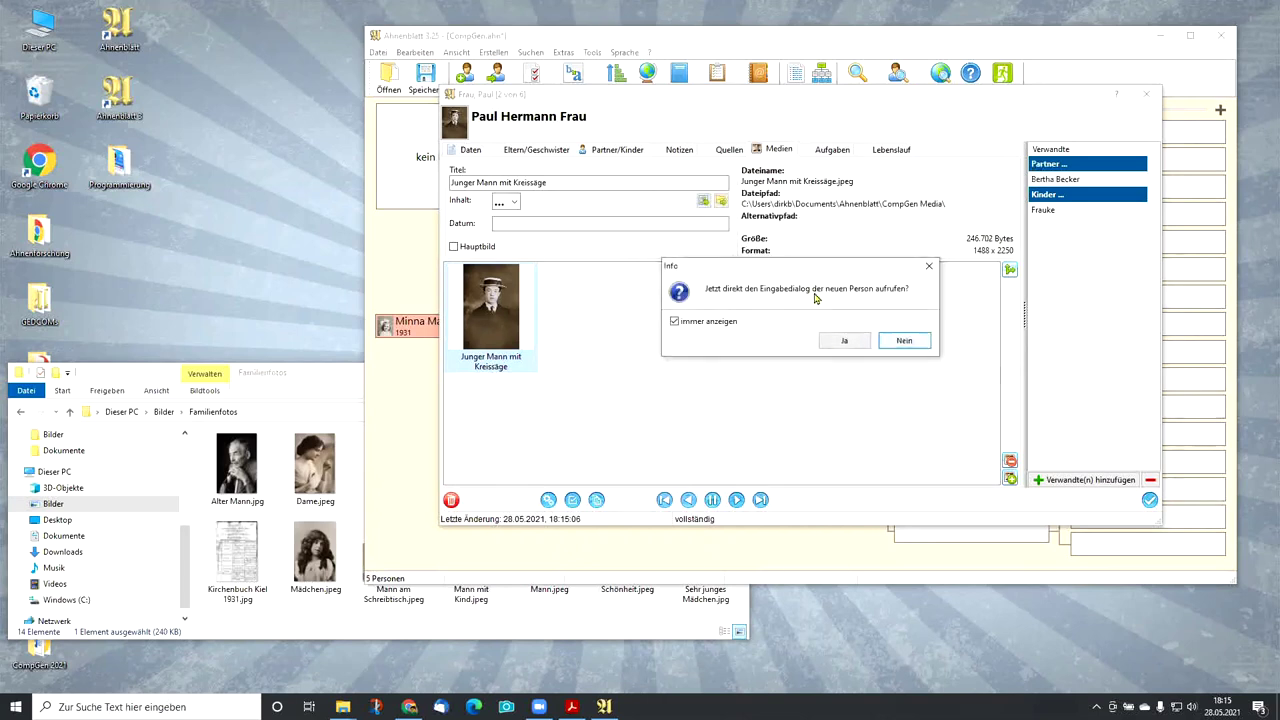
click(846, 341)
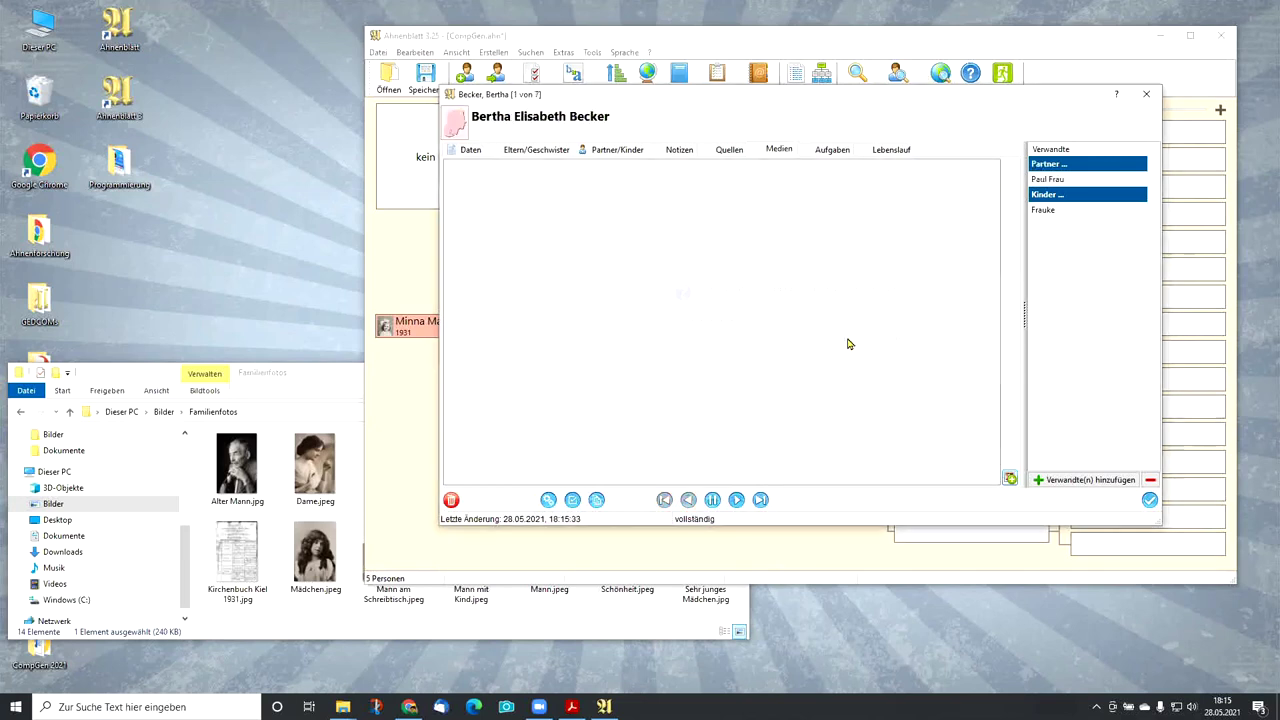
- Examine the Religion and Beruf facts of the maternal grandmother, including their address, notes, sources, media and confidentiality details
click(468, 148)
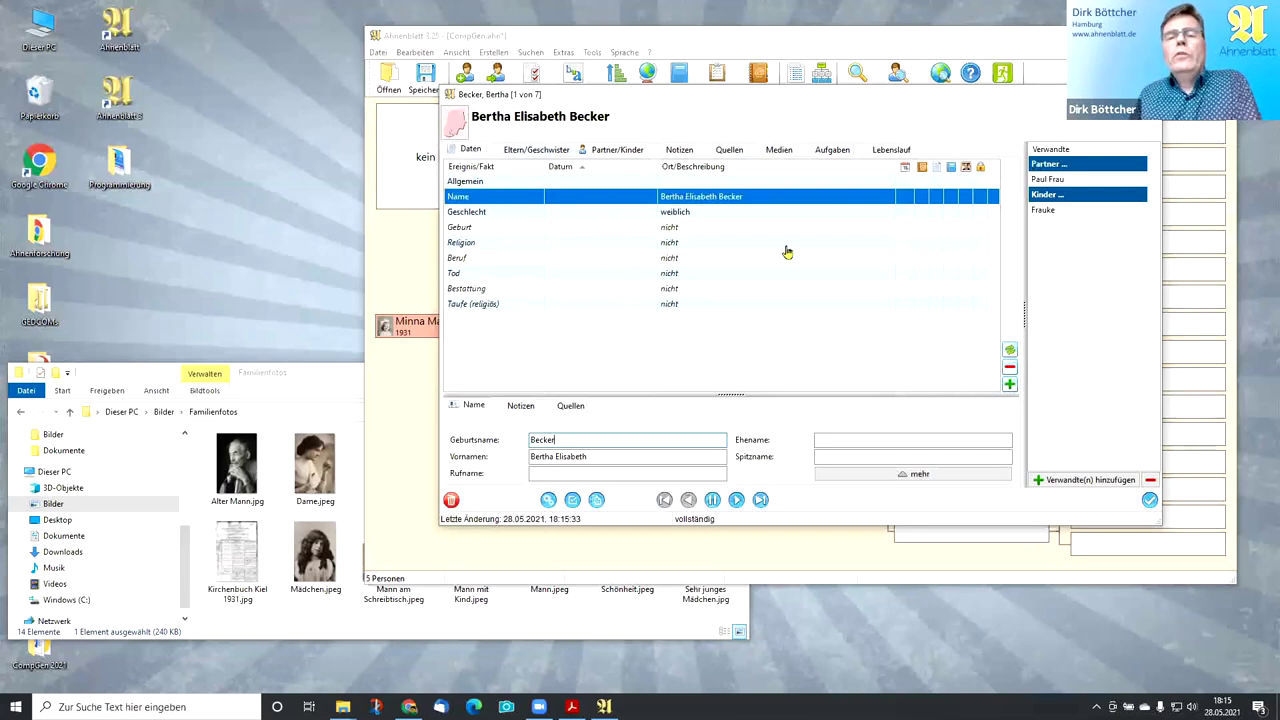
click(505, 244)
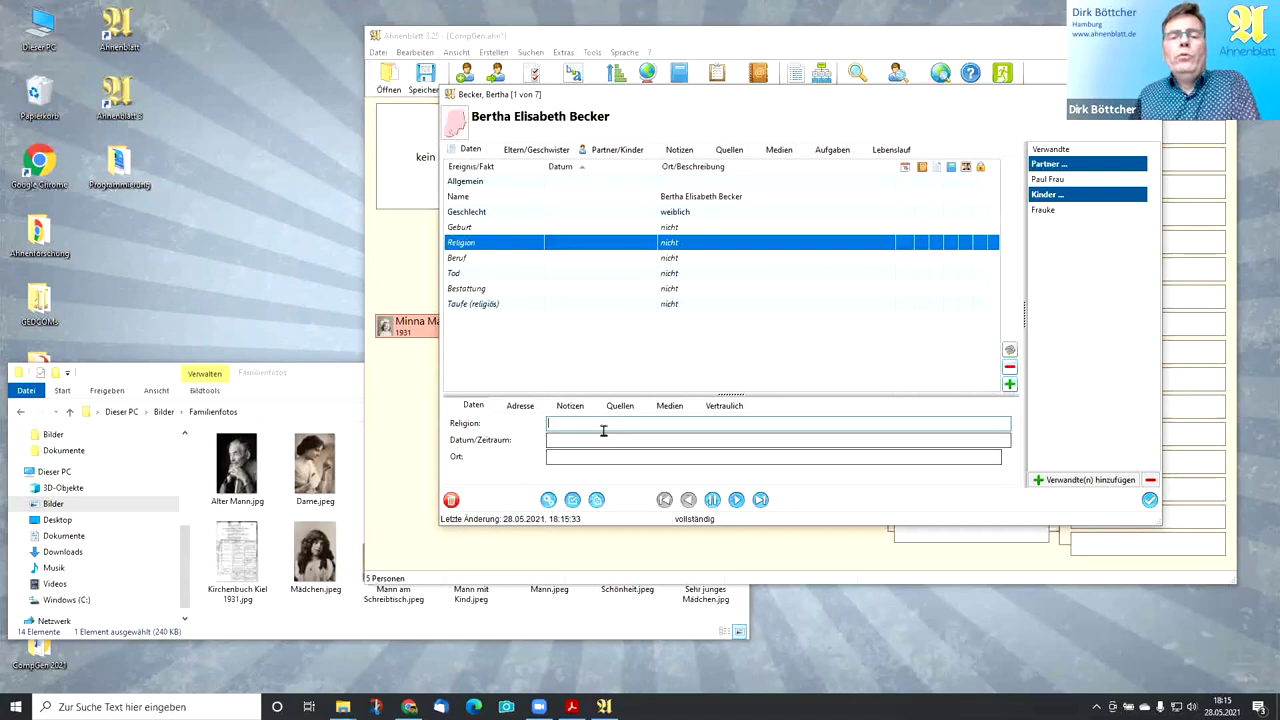
click(528, 410)
click(482, 410)
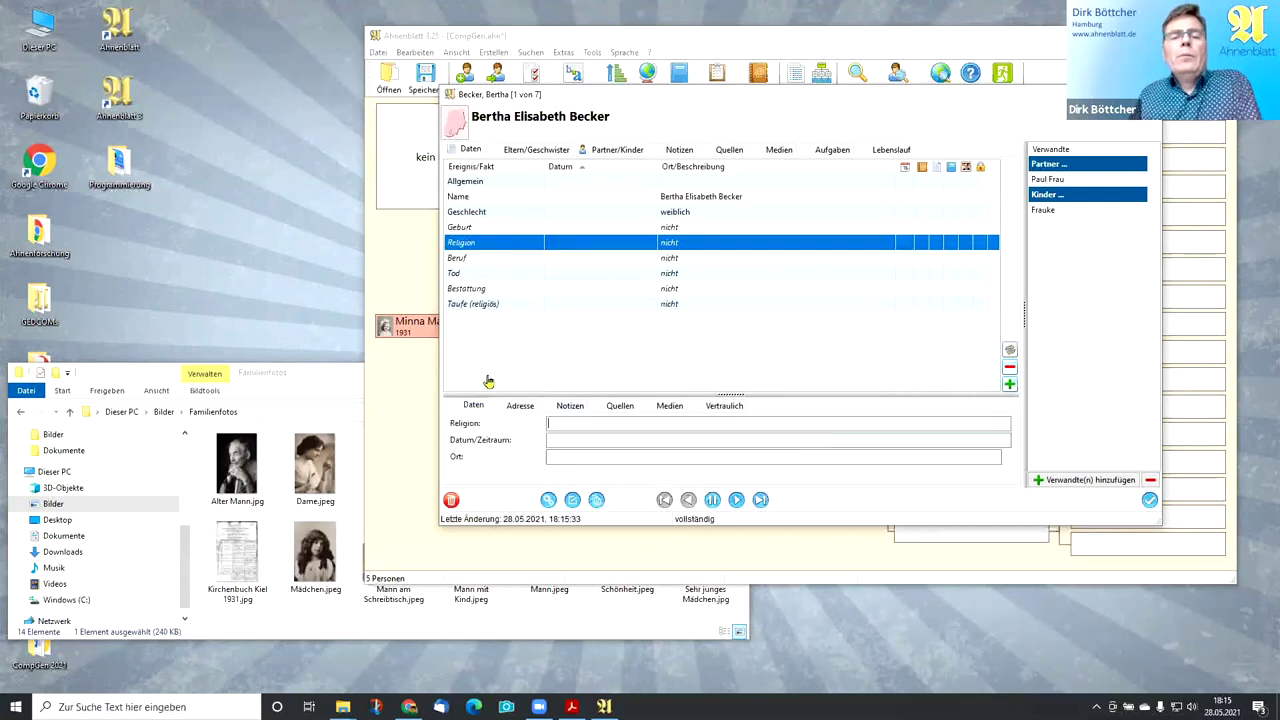
click(470, 260)
click(517, 406)
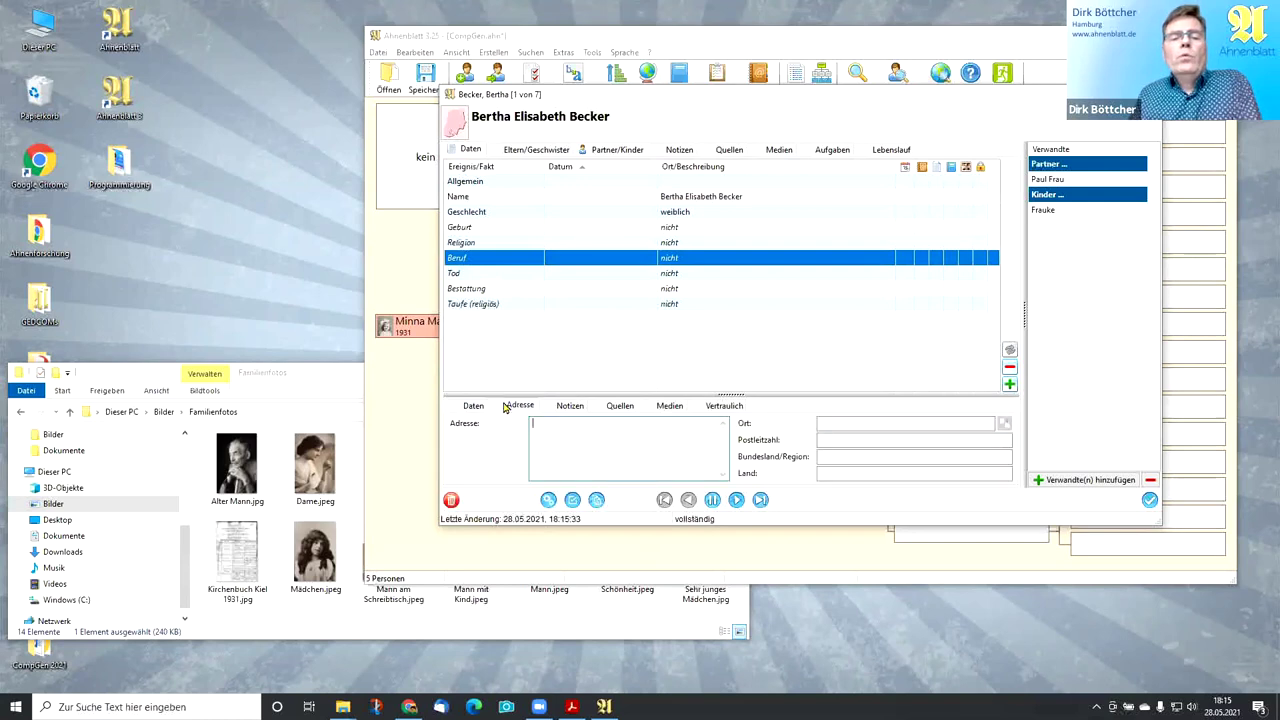
click(568, 410)
click(621, 414)
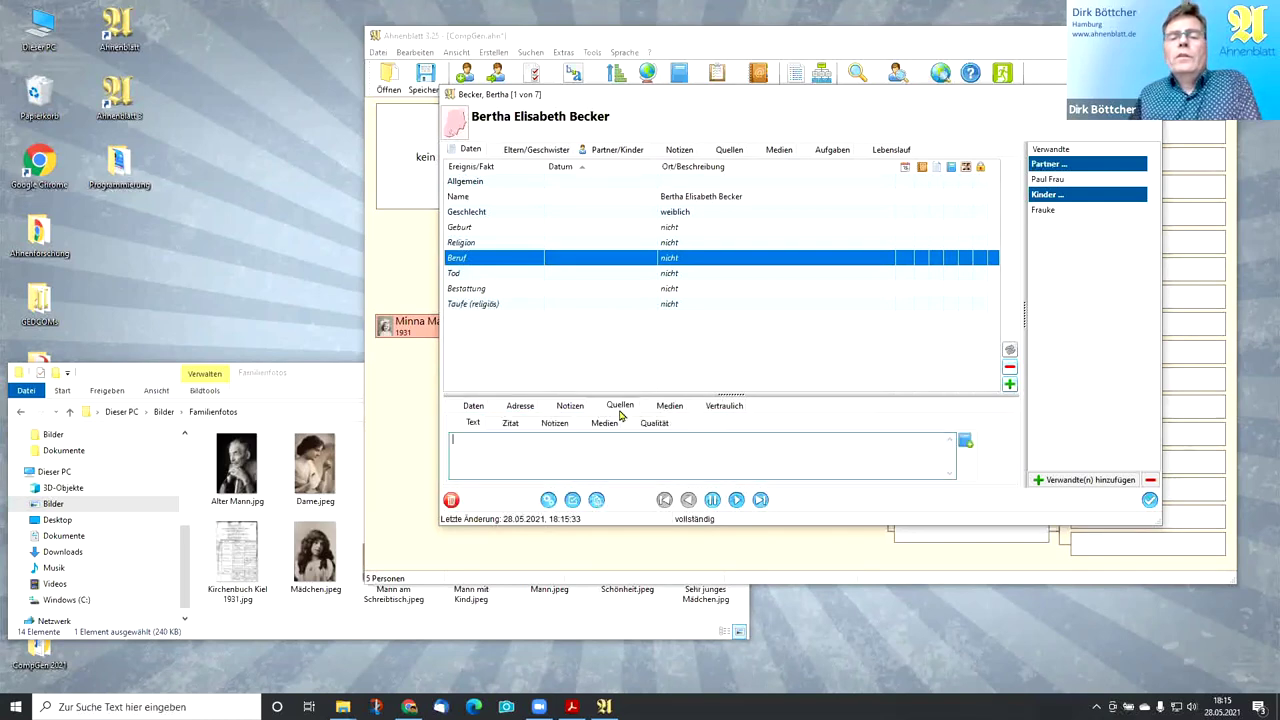
click(672, 413)
click(723, 409)
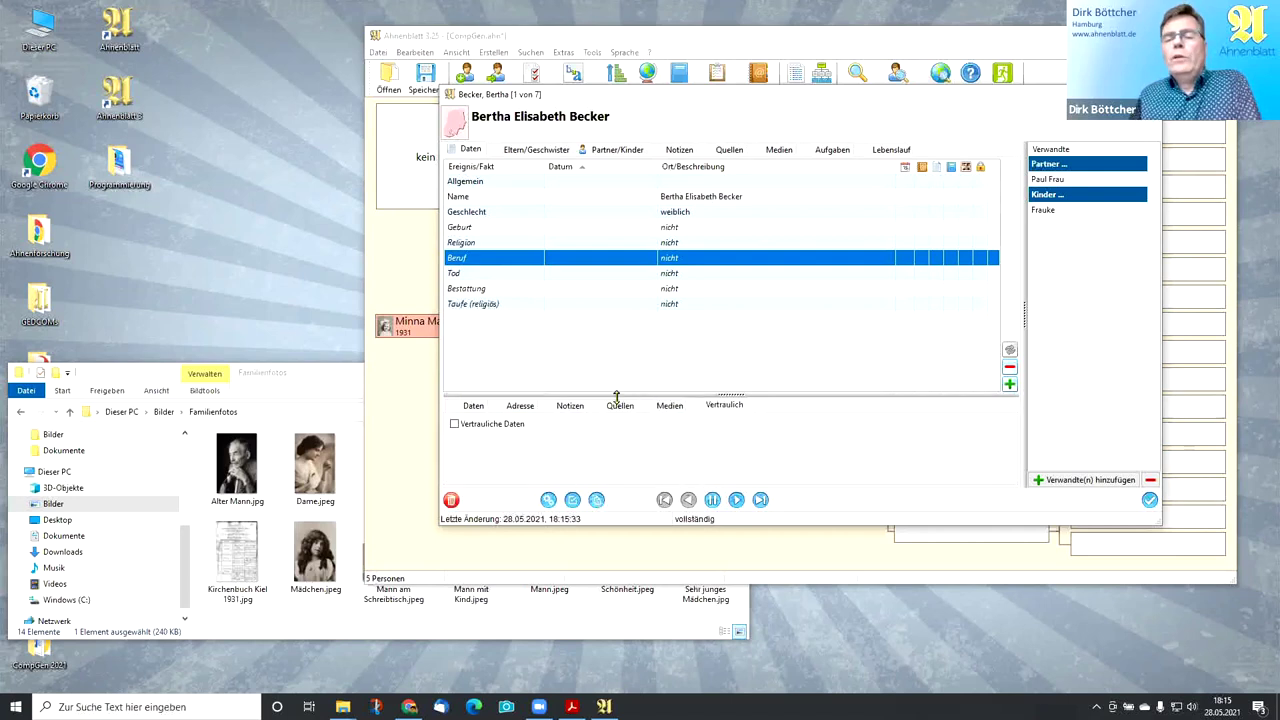
click(652, 410)
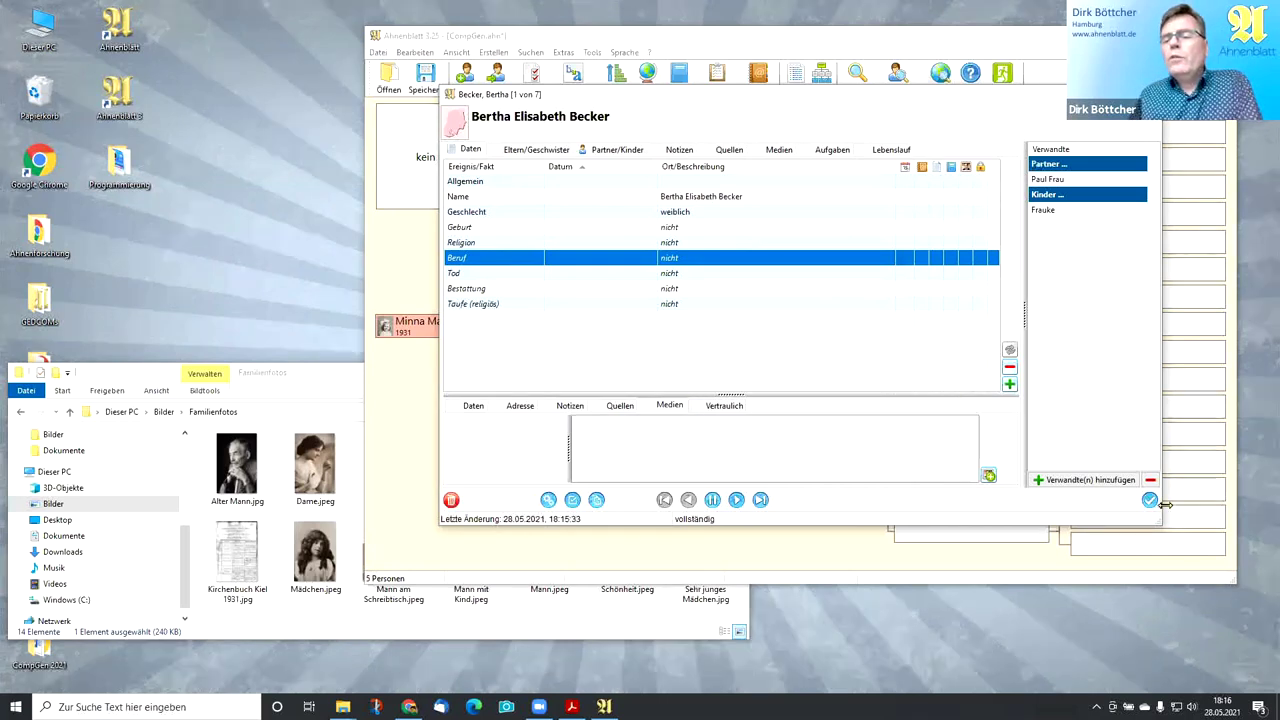
- Add Junge Frau.jpeg to the maternal grandmother's media, copying the file into the media folder, and confirm her entry
click(788, 155)
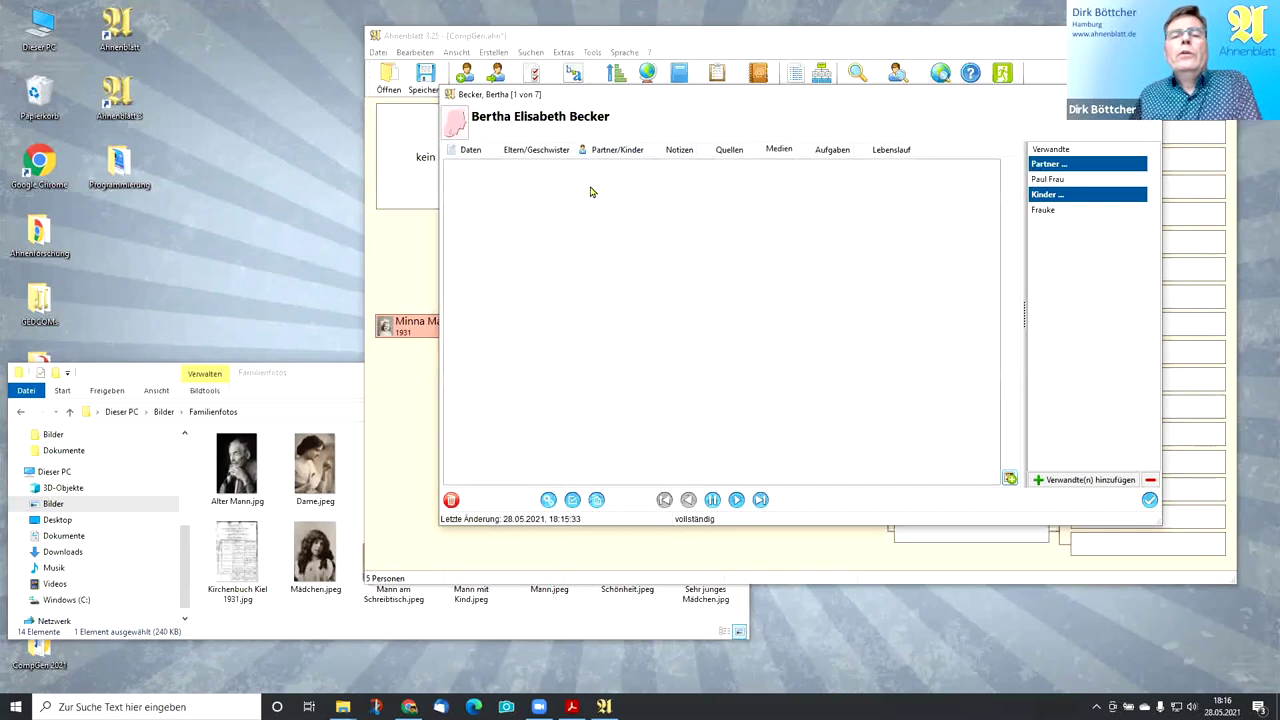
click(328, 592)
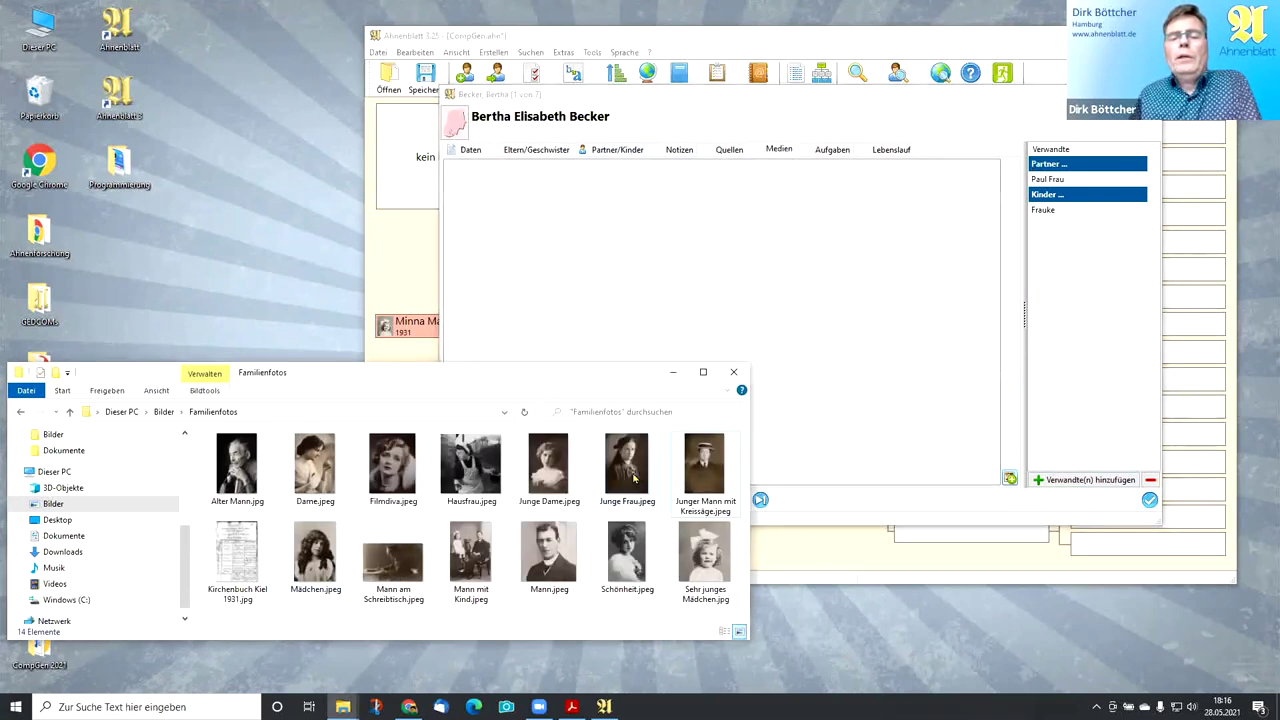
drag(633, 479, 780, 339)
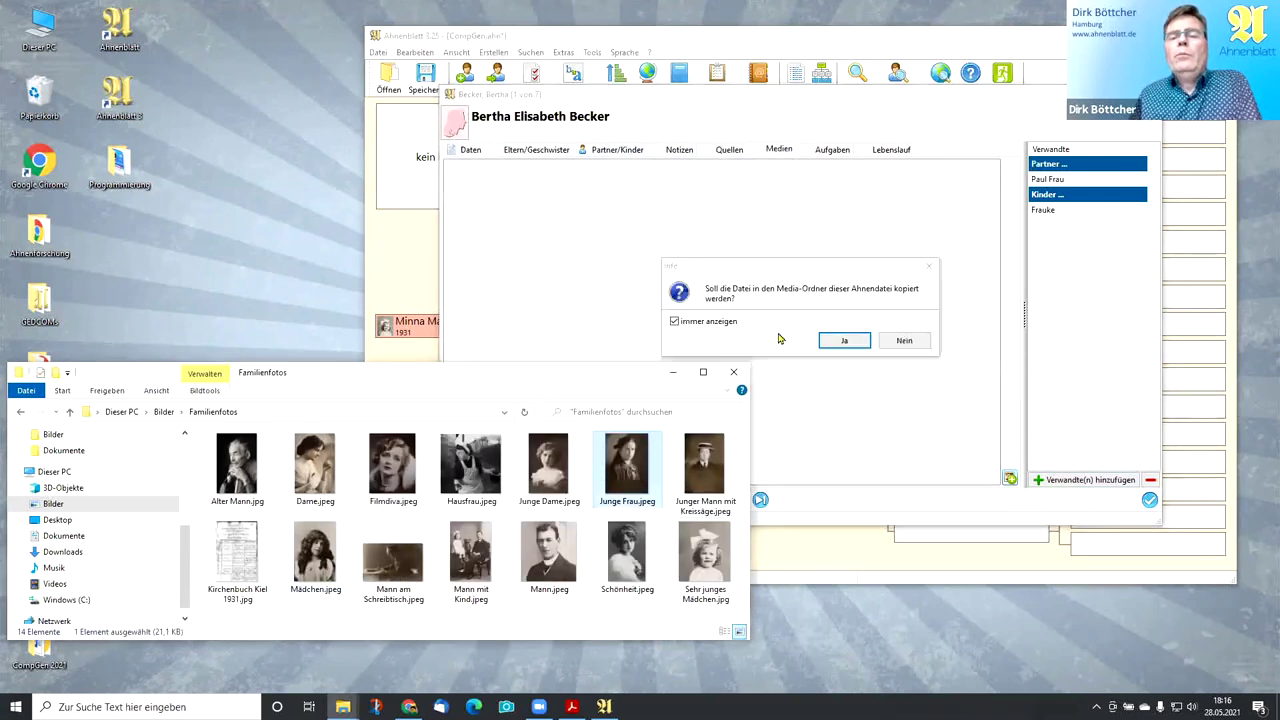
click(1149, 499)
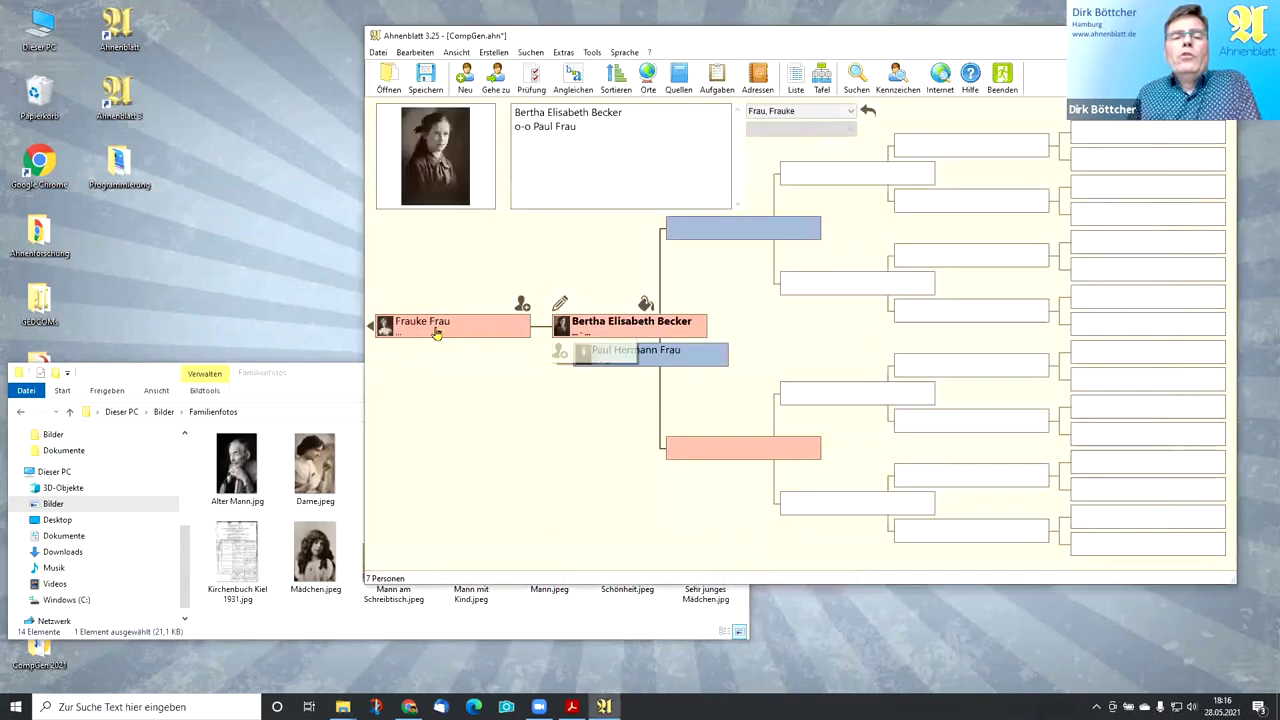
- Make the daughter the central person of the family tree and open her entry
click(424, 328)
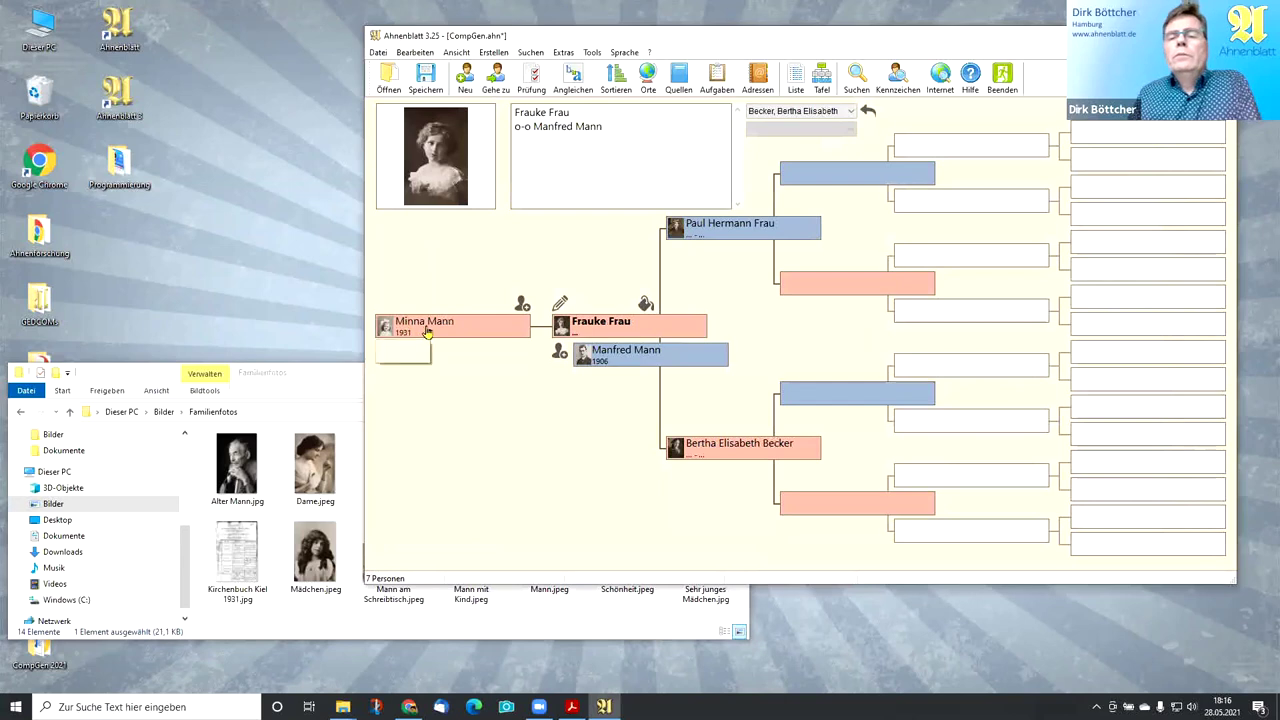
click(425, 330)
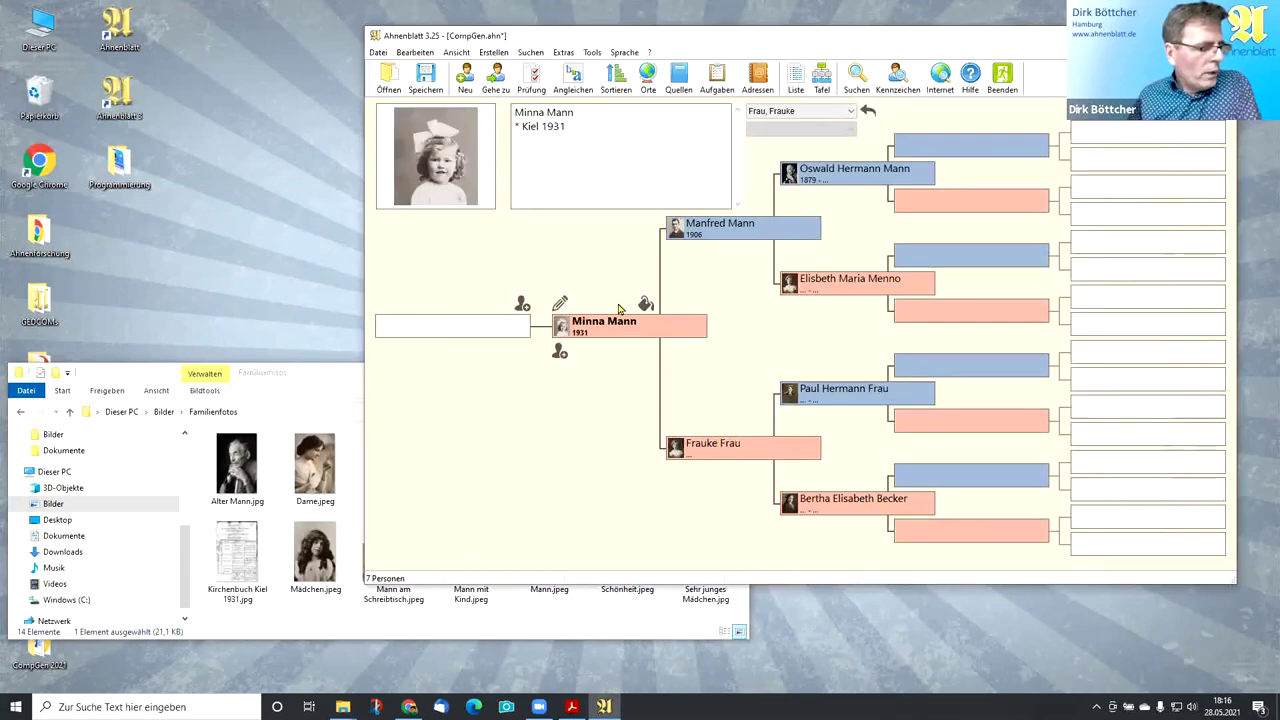
double_click(650, 330)
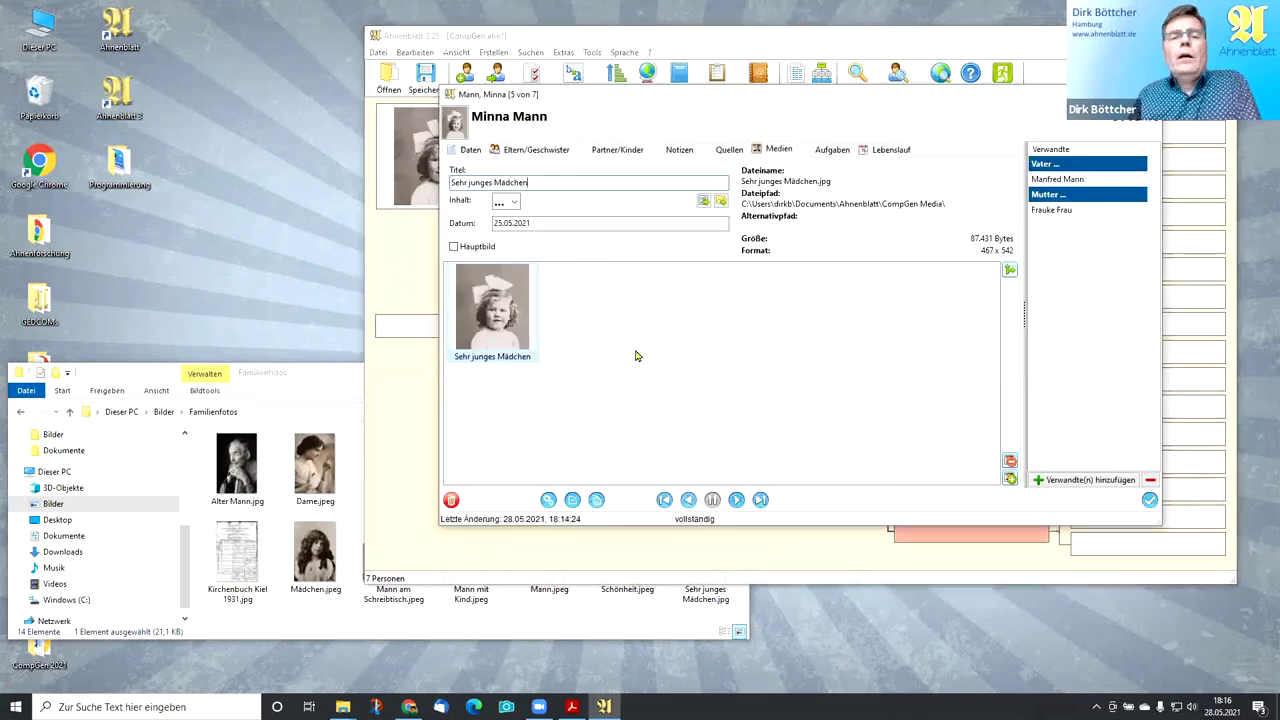
- Review the file types that can be added to the daughter's media and leave the file selection without adding anything
click(1010, 478)
click(724, 399)
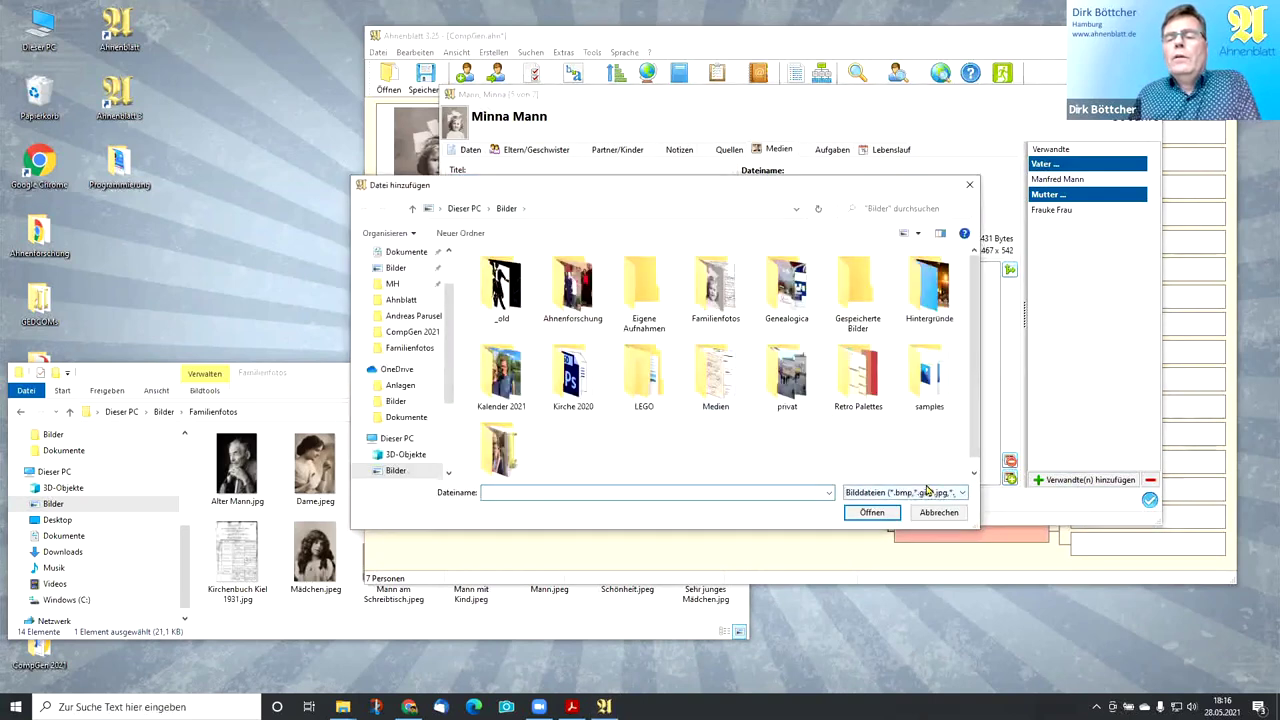
click(927, 491)
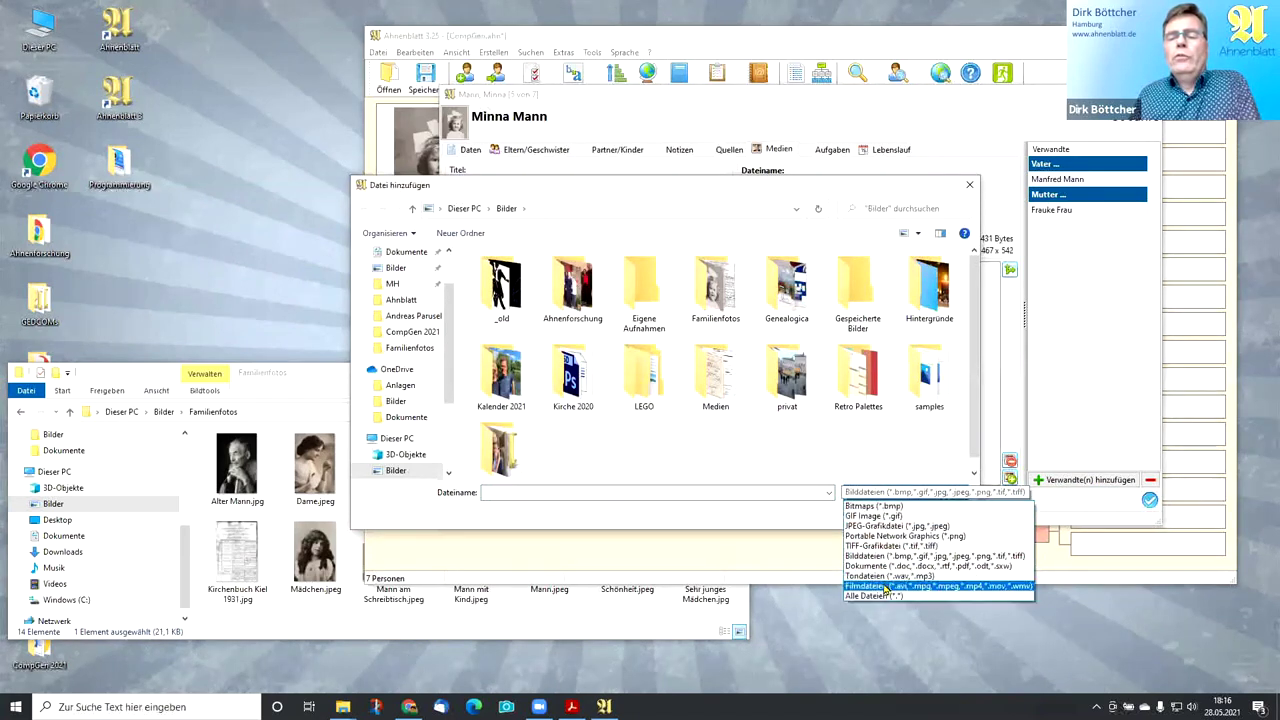
click(914, 449)
click(872, 514)
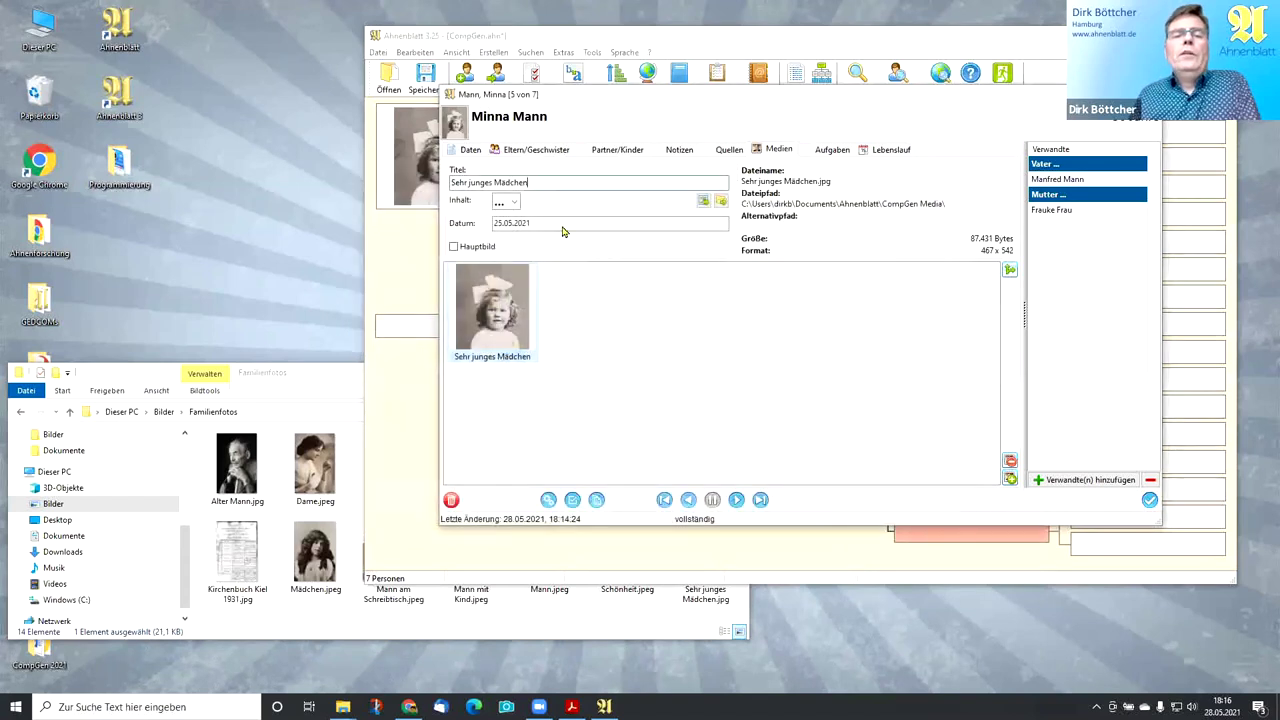
- Attach Kirchenbuch Kiel 1931.jpg as source media to the daughter's birth, copying the file into the media folder and naming the source Kirchenbuch Kiel 1931
click(467, 152)
click(480, 305)
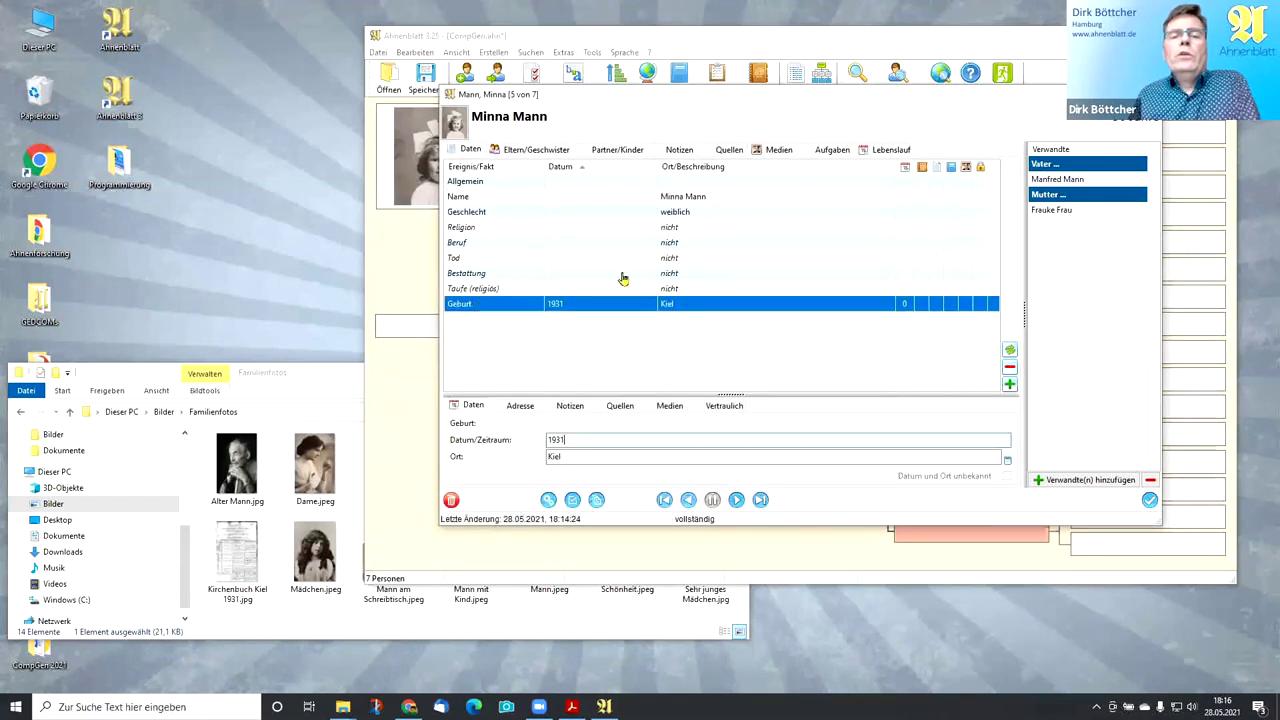
click(619, 408)
click(605, 424)
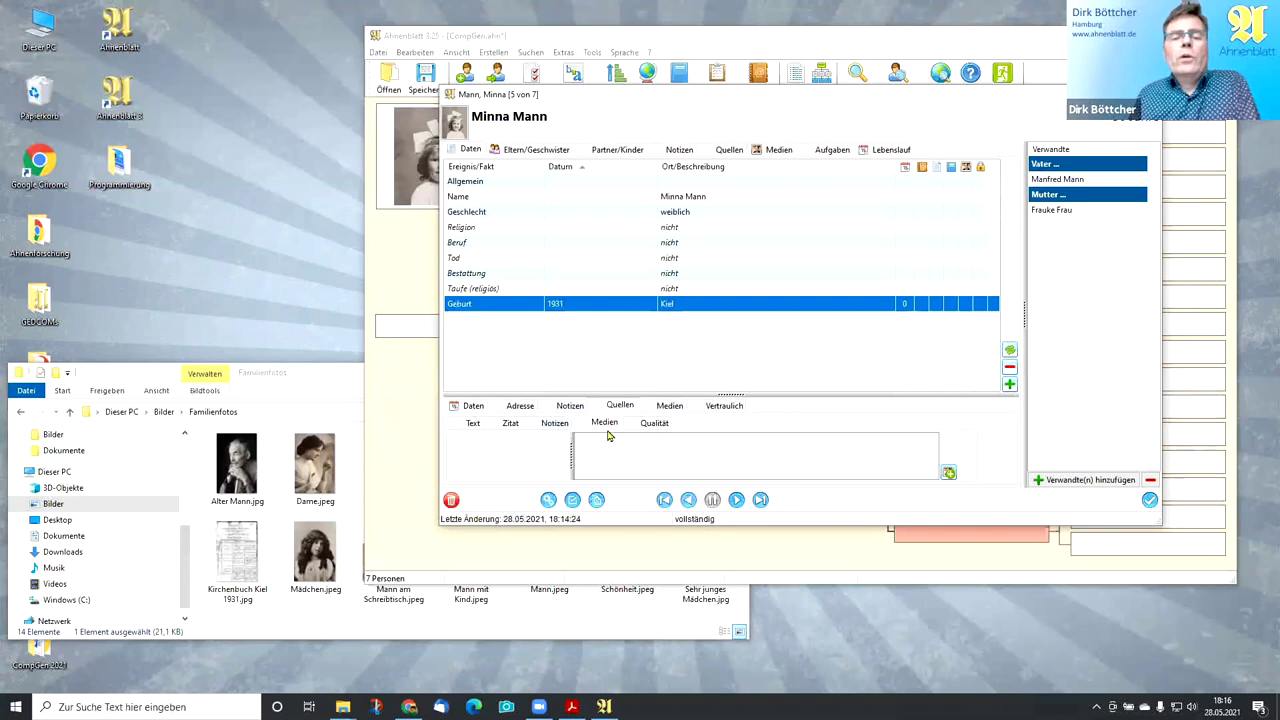
click(948, 472)
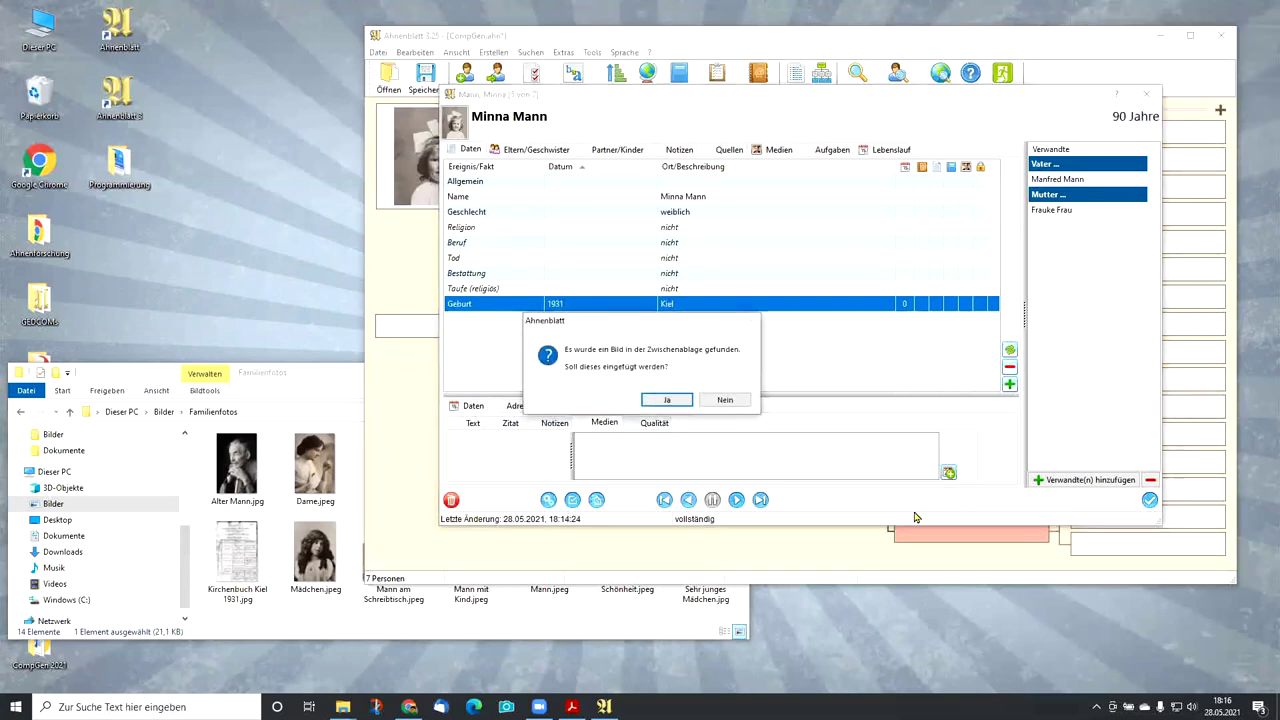
click(663, 402)
click(501, 378)
click(875, 513)
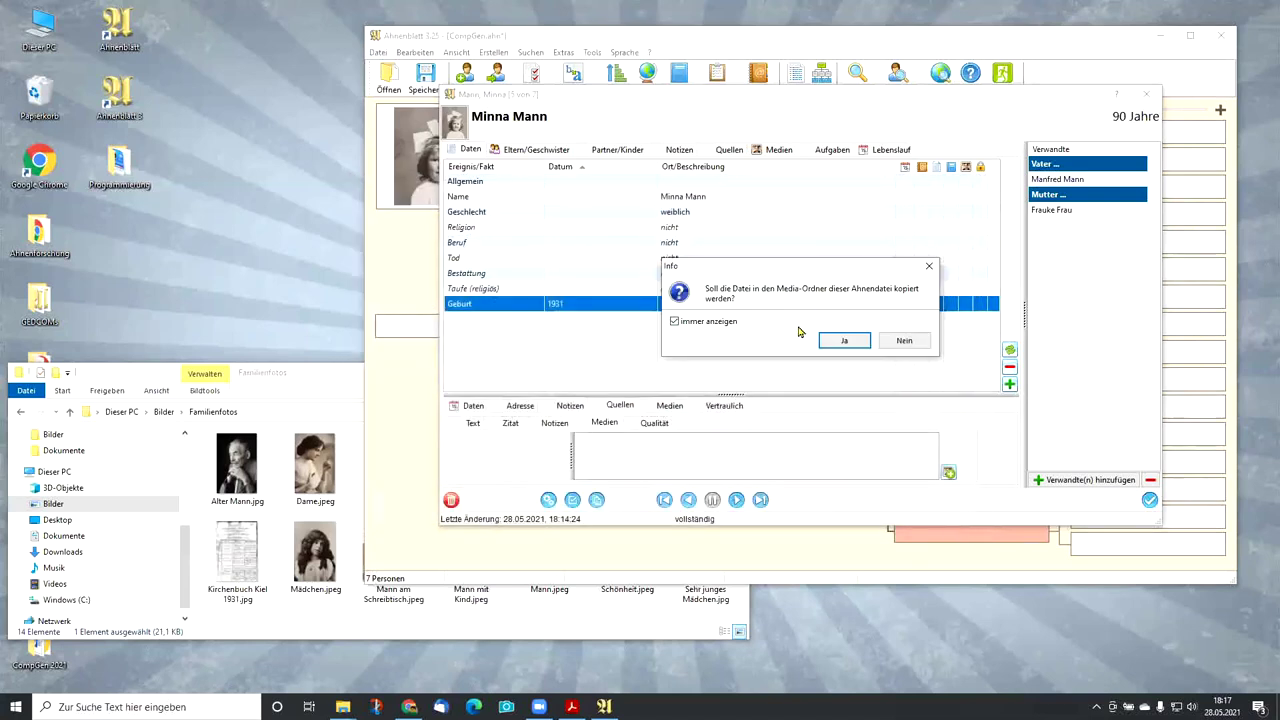
key(Return)
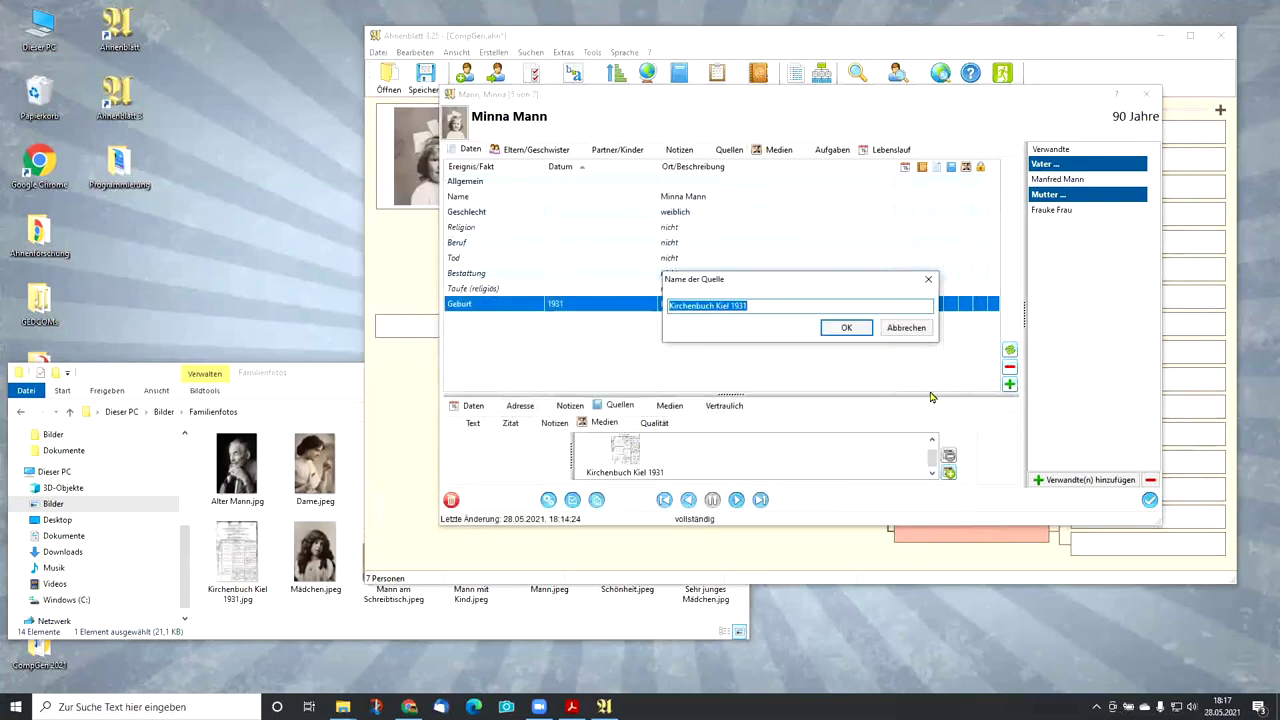
click(846, 328)
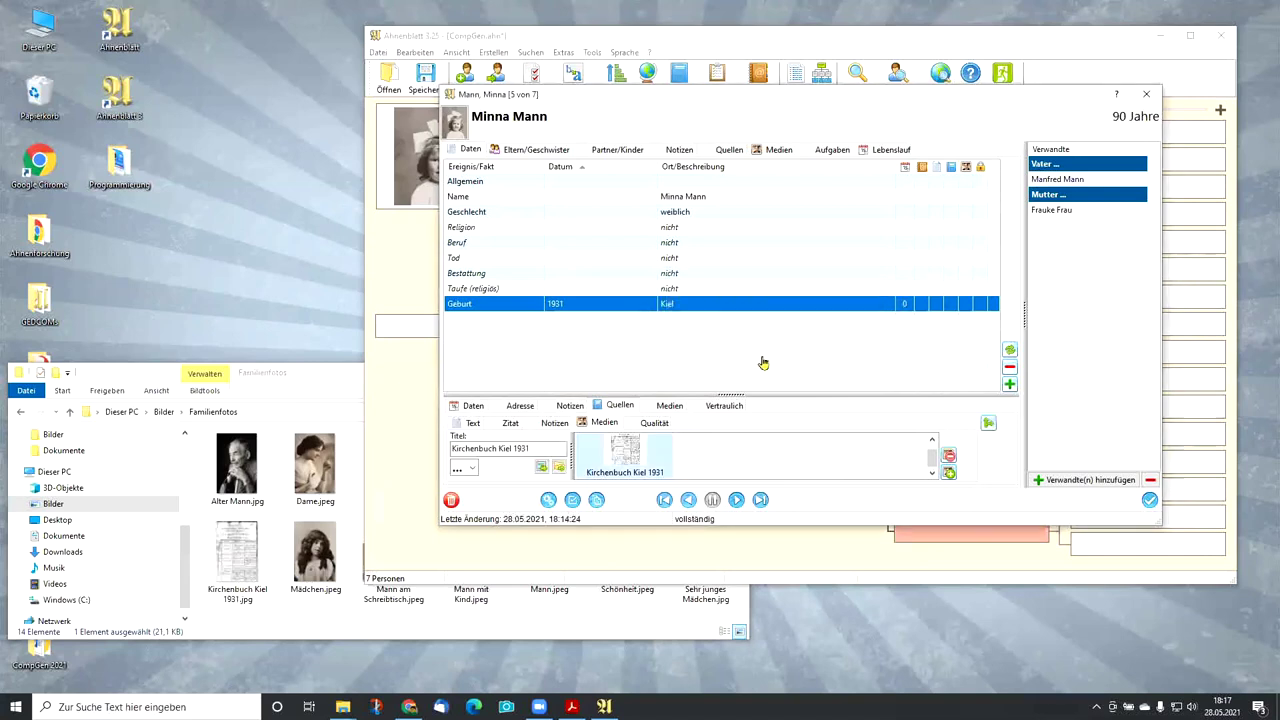
- Preview the Kirchenbuch Kiel 1931 source picture enlarged
double_click(618, 455)
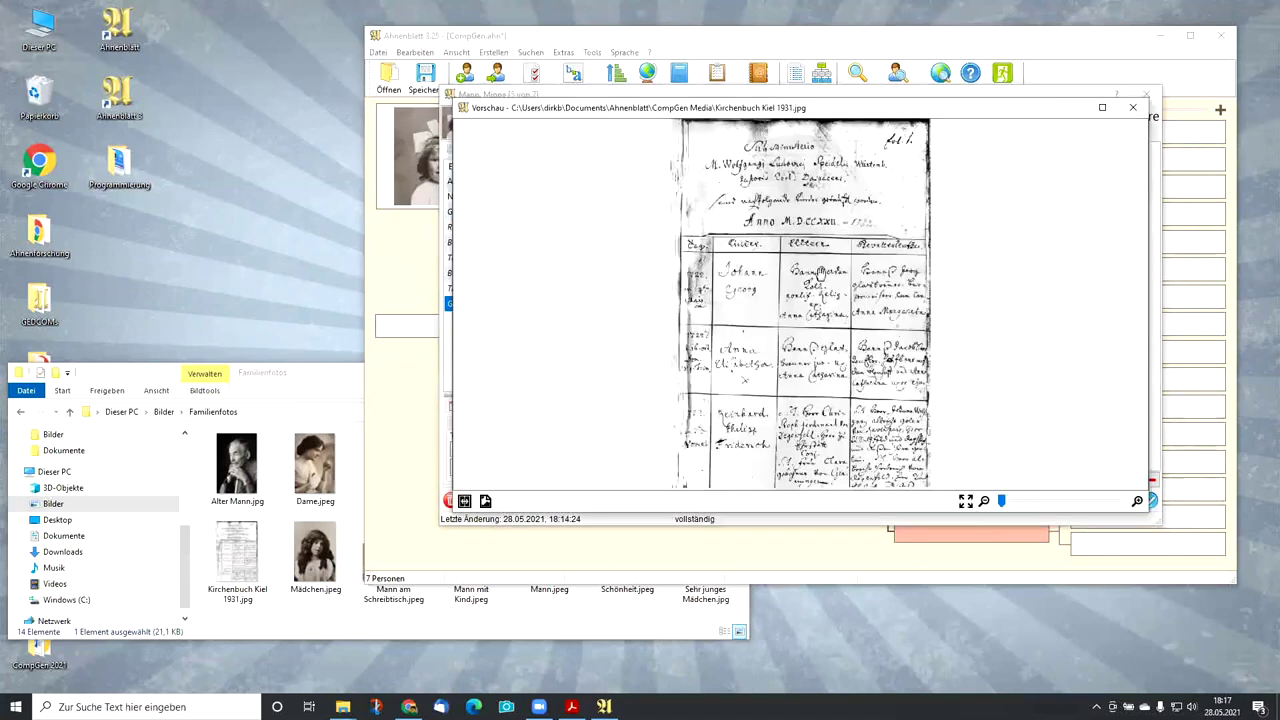
- Close the source preview and copy the daughter's birth source to her religion entry and to both her father and mother
click(1130, 106)
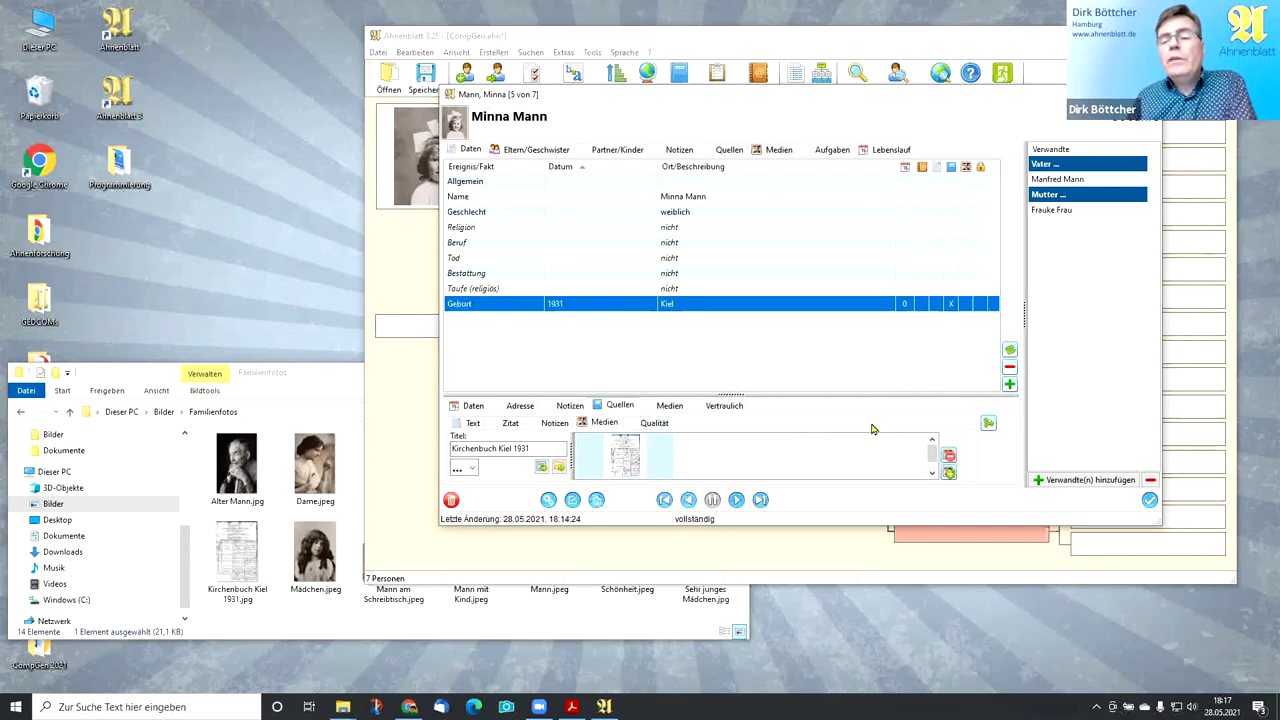
click(988, 423)
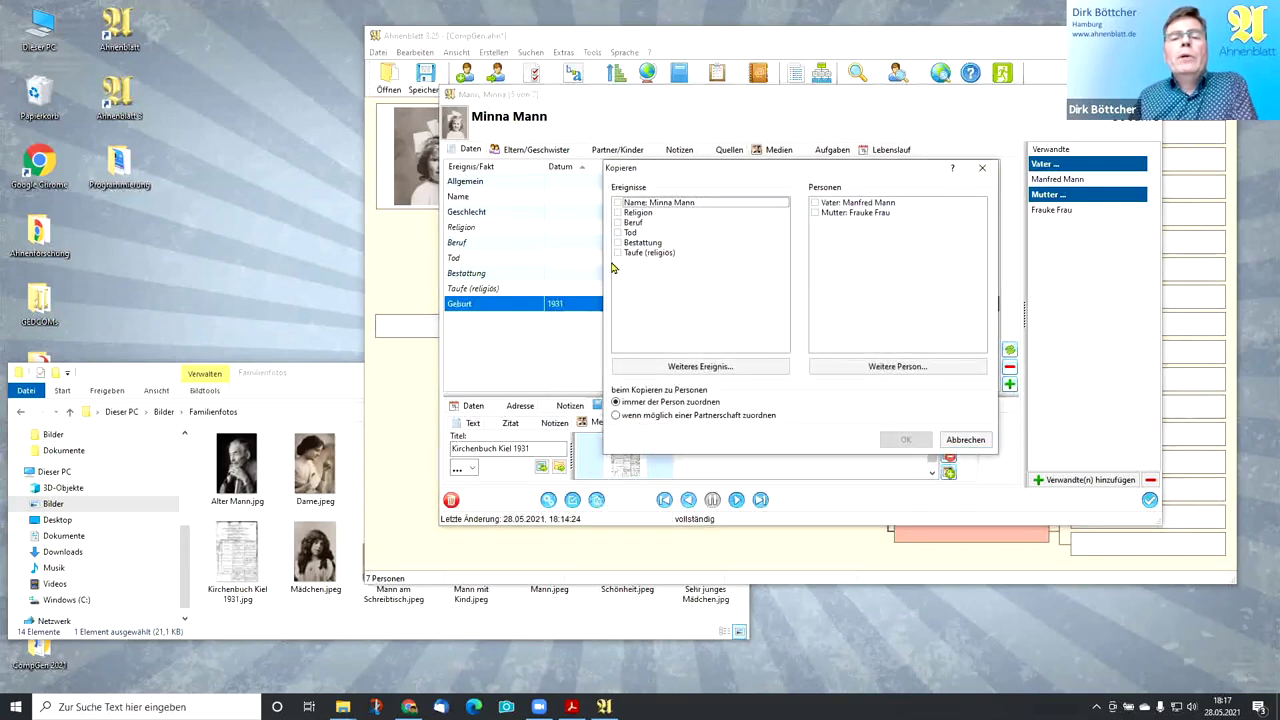
click(618, 213)
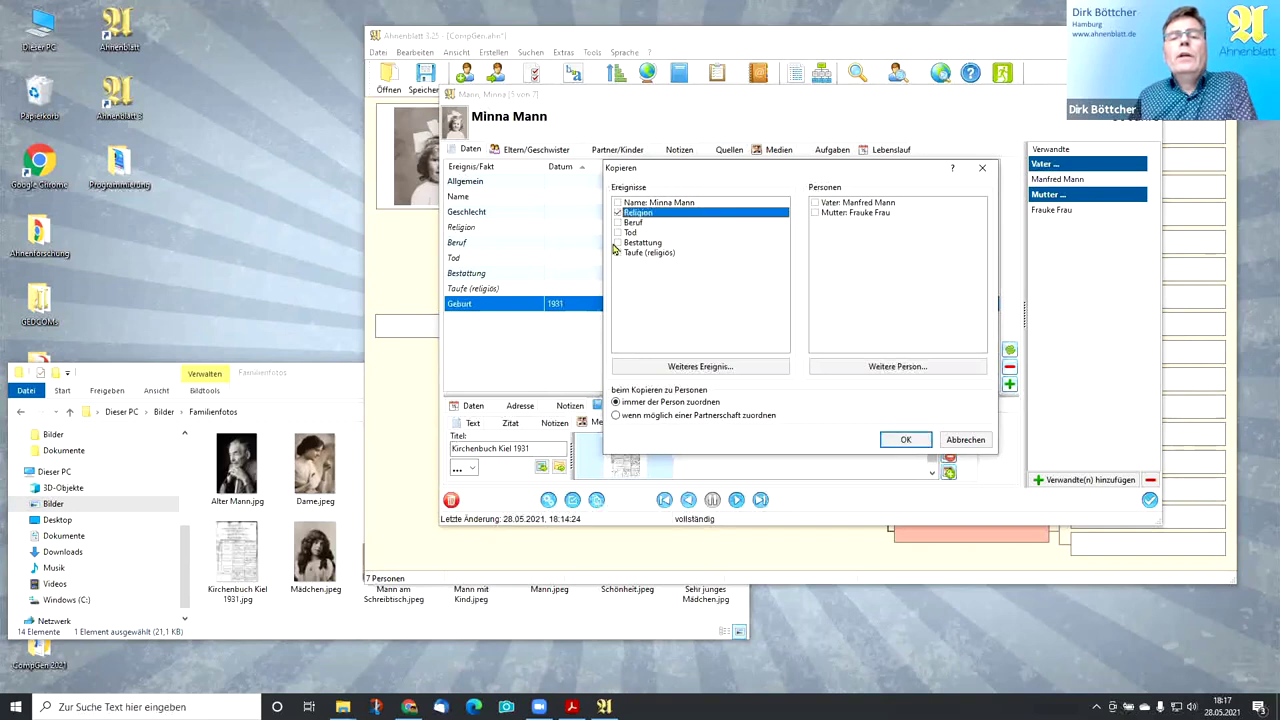
click(815, 203)
click(815, 213)
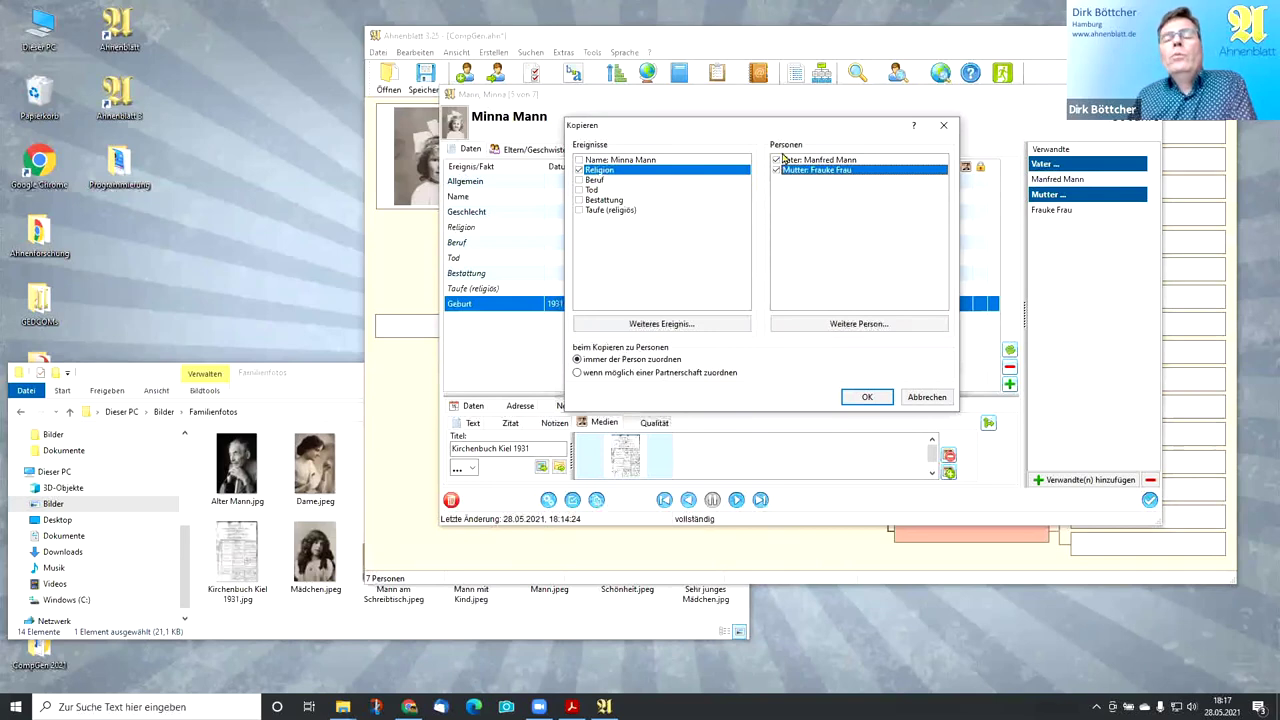
click(866, 396)
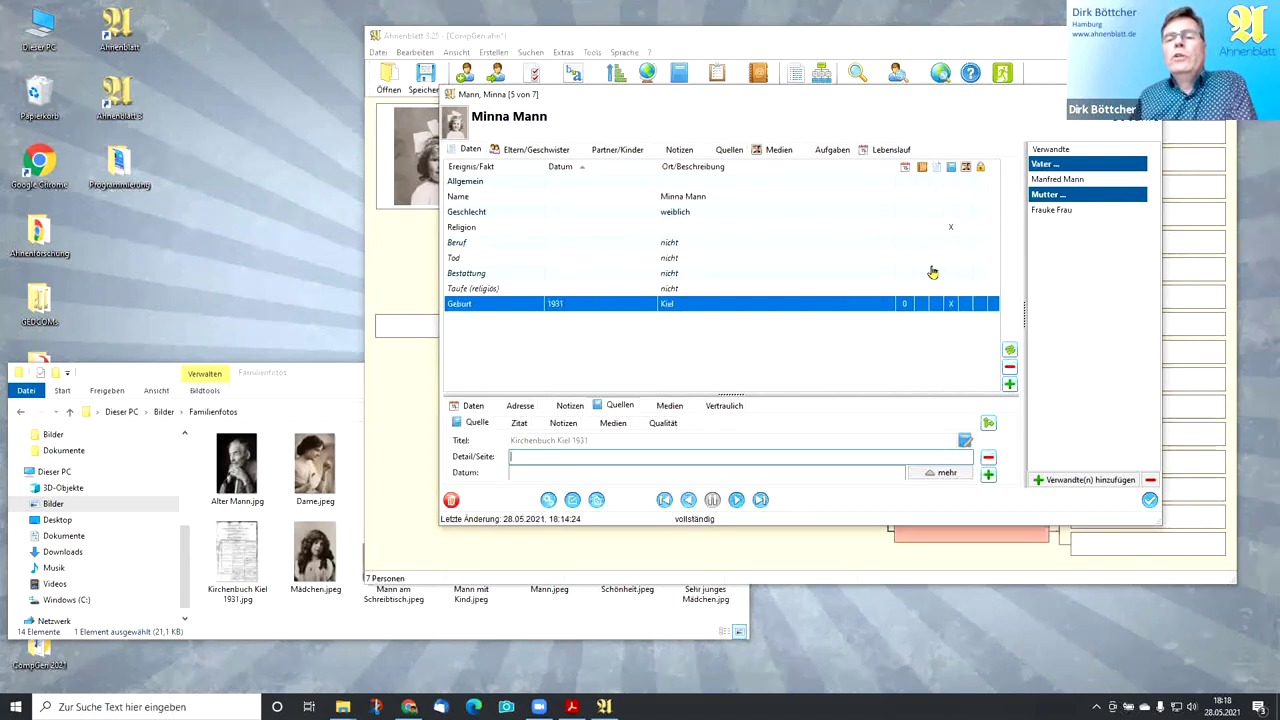
- Assign the general source in the father's entry to his name, religion and occupation, and close his entry
click(1052, 180)
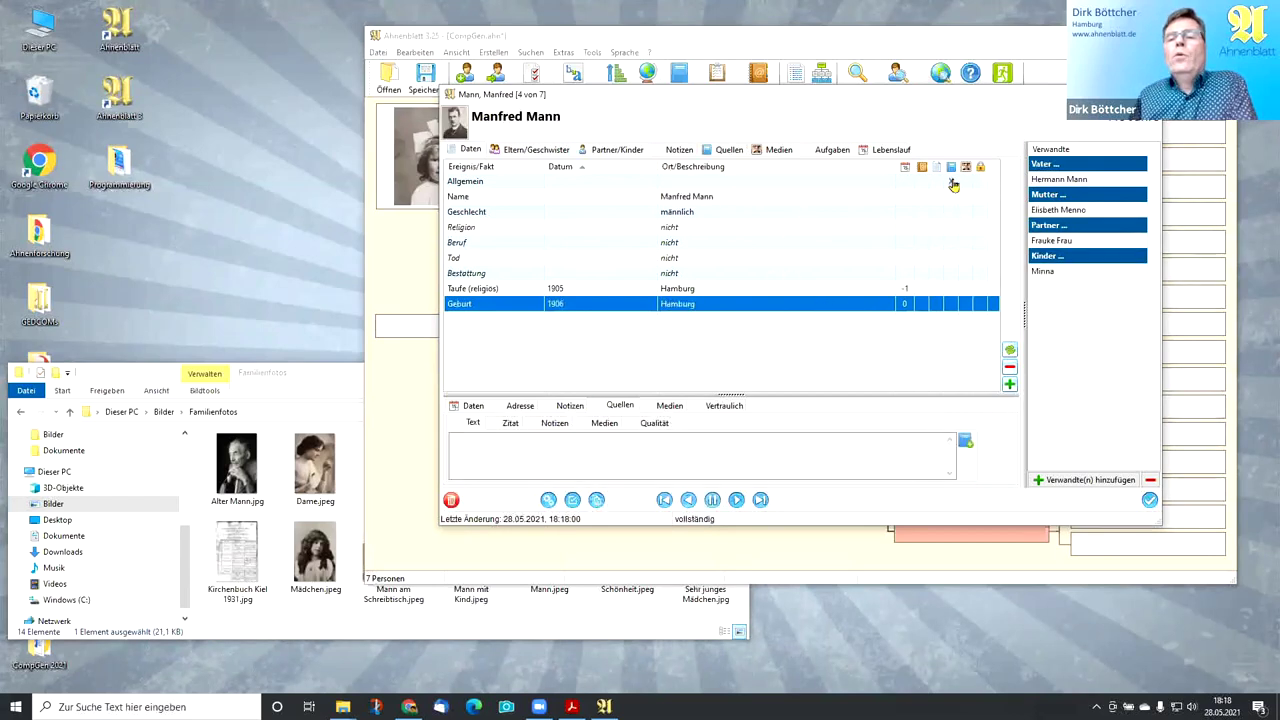
click(488, 182)
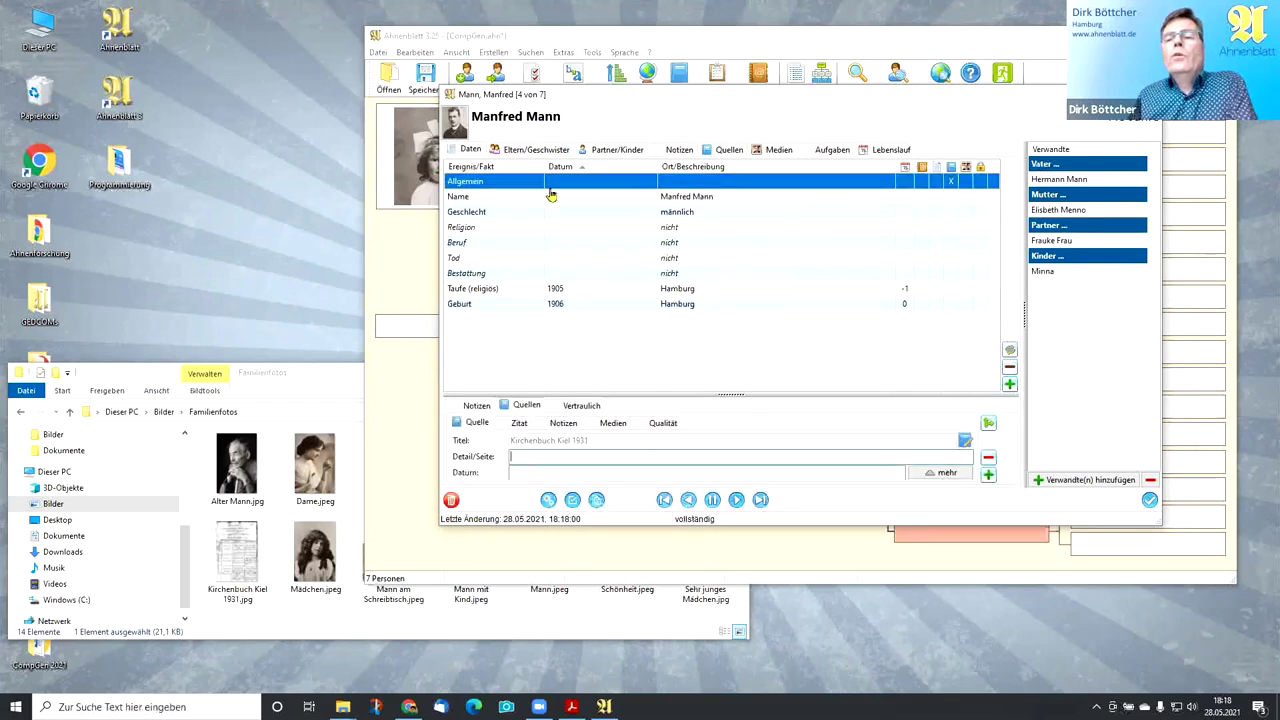
click(987, 425)
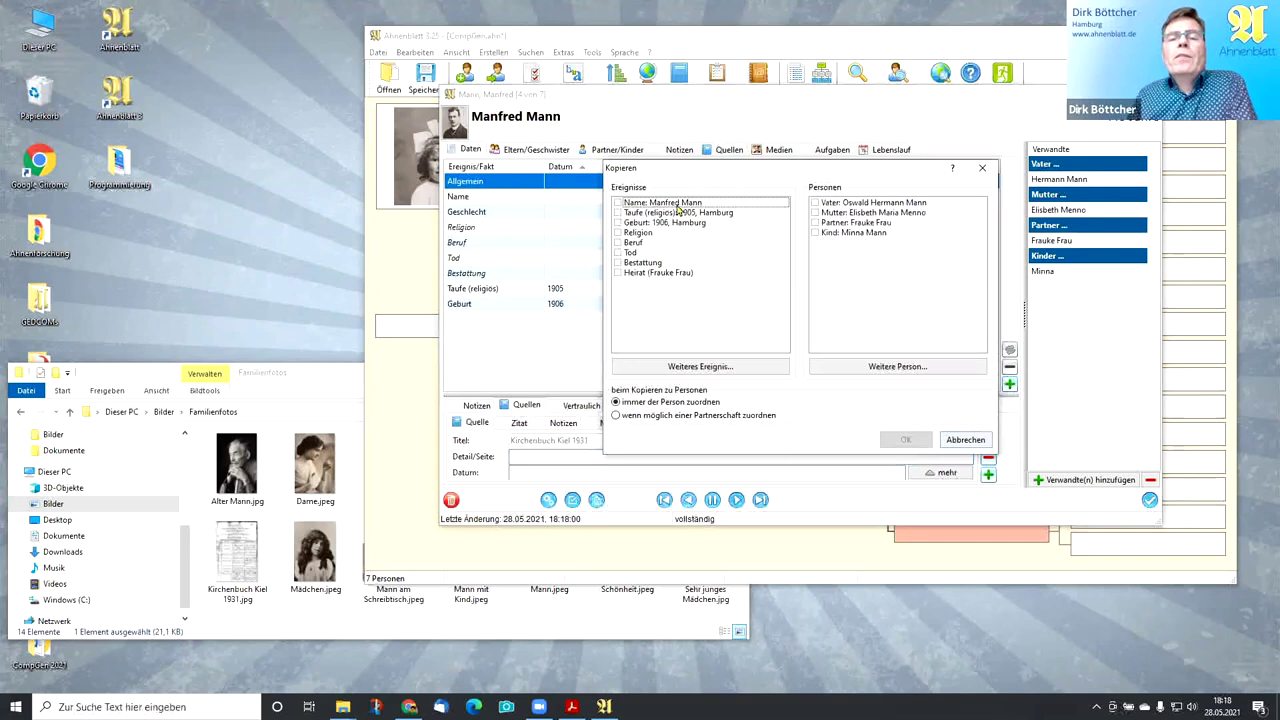
drag(787, 170, 881, 209)
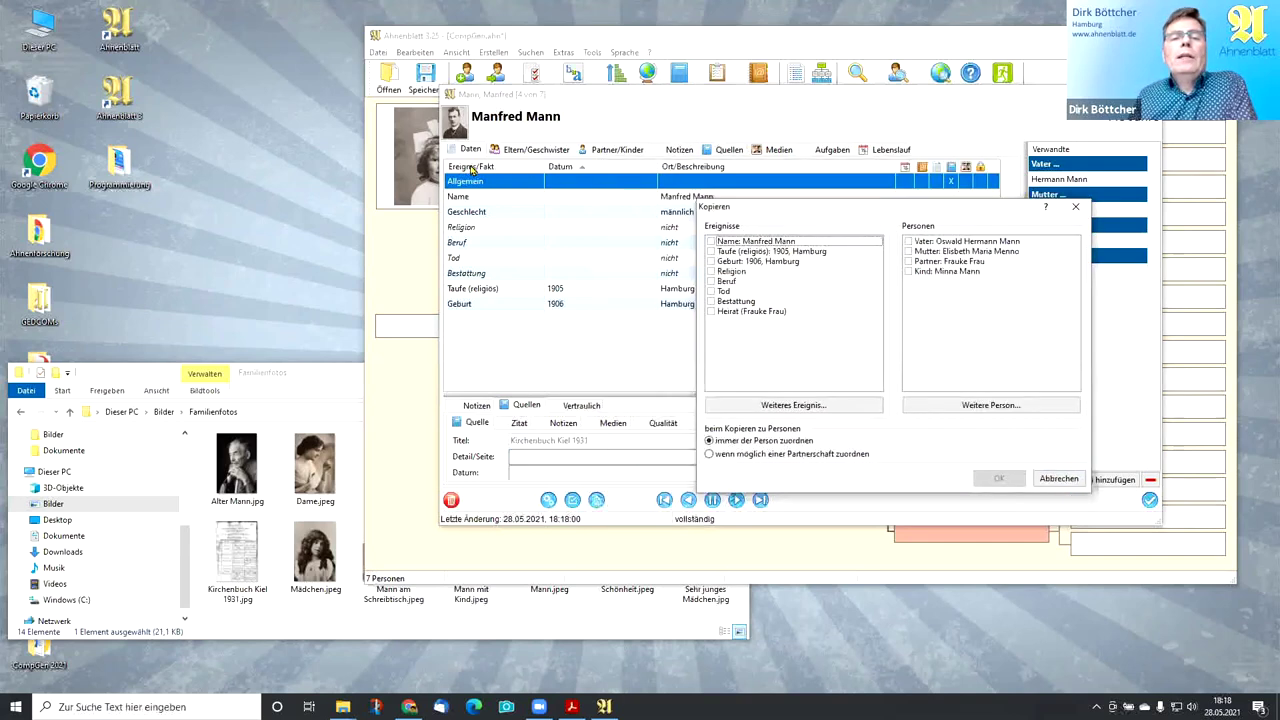
click(711, 271)
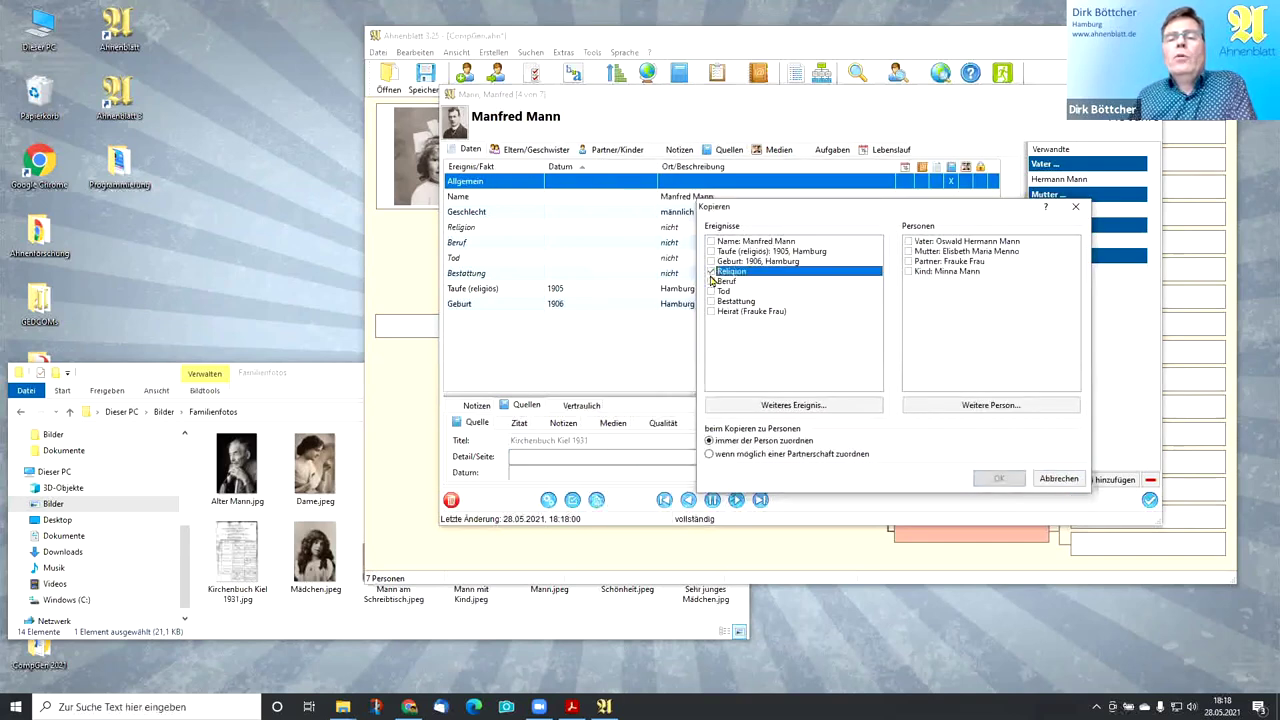
click(711, 282)
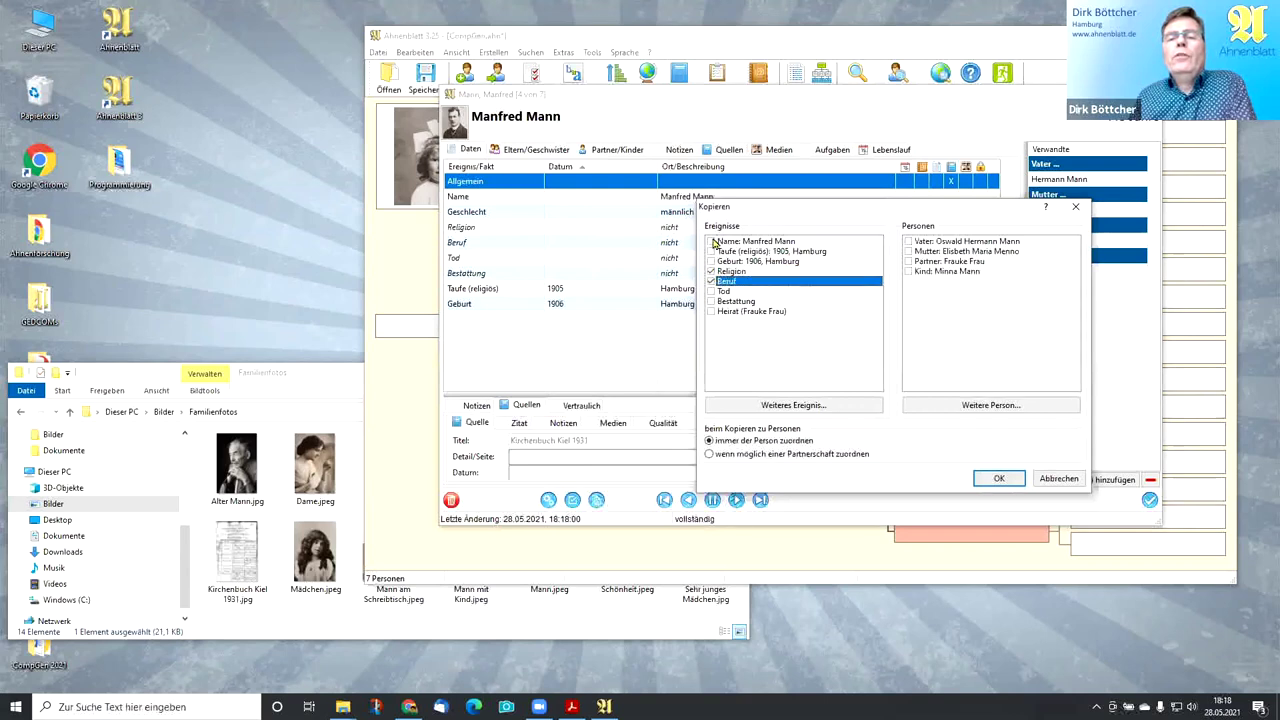
click(712, 242)
click(998, 478)
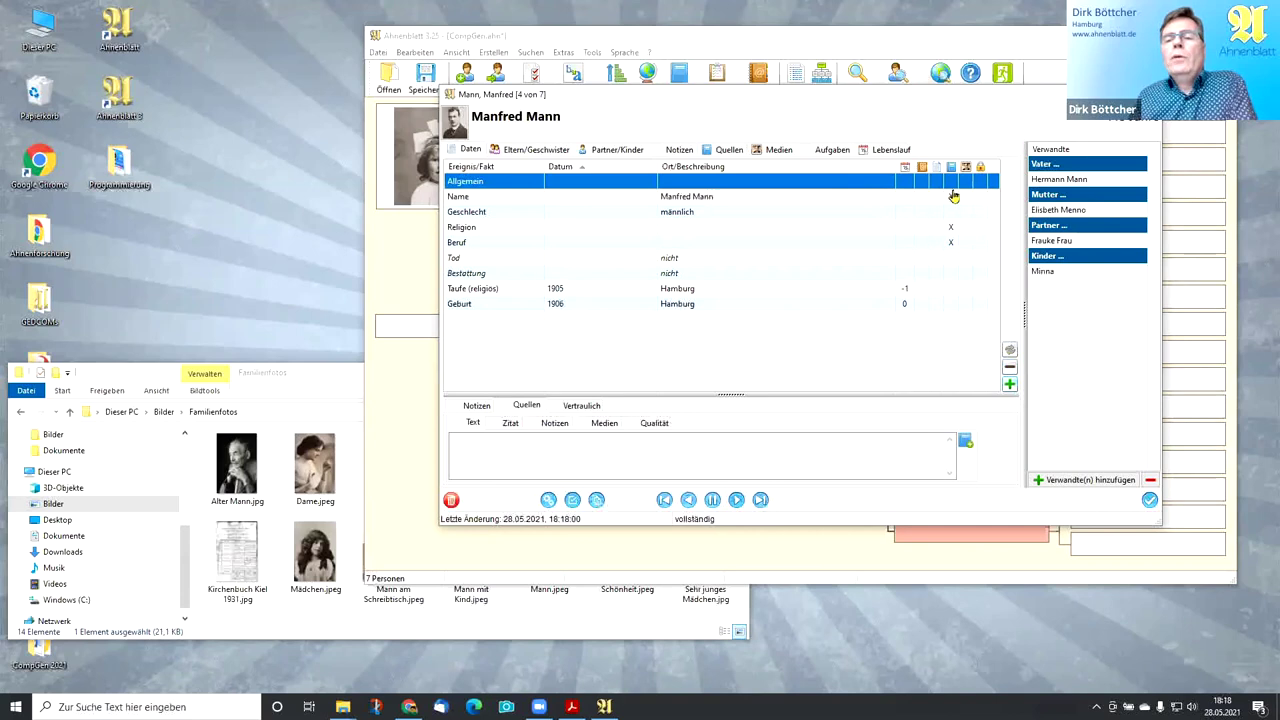
click(1150, 503)
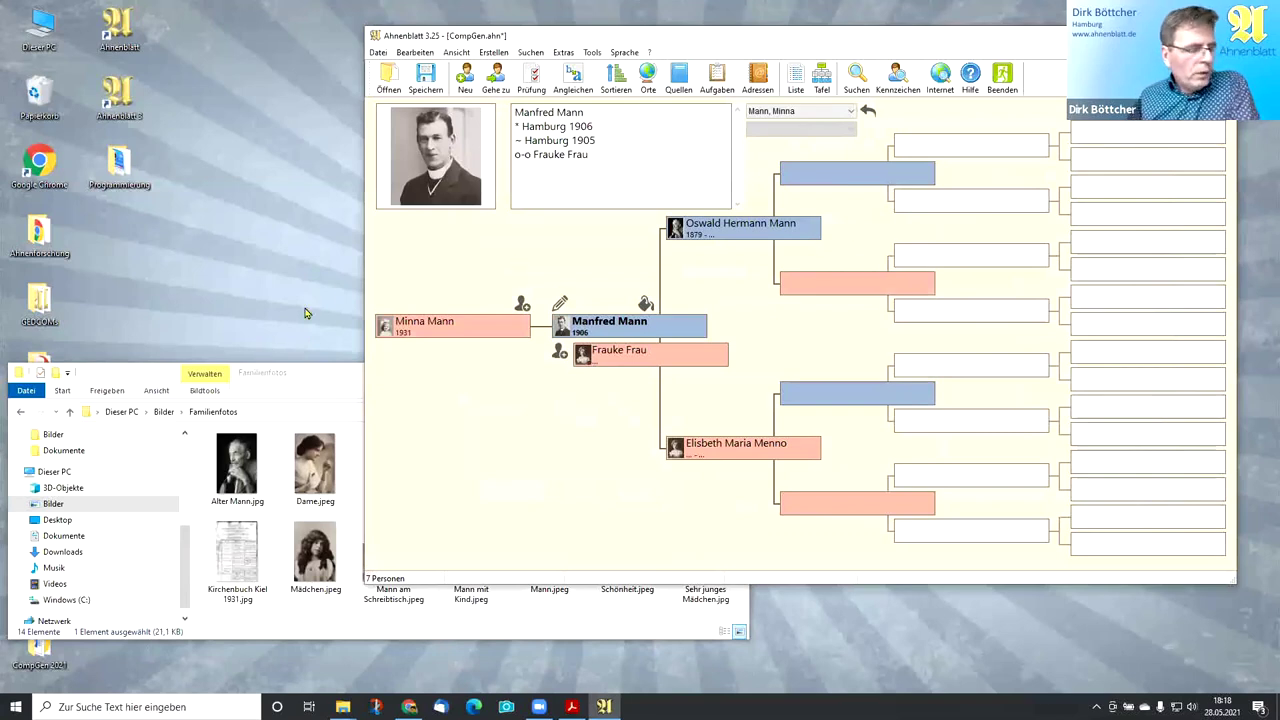
- Run the plausibility check and record the reported date problem as a task for the person concerned
drag(1058, 48, 961, 101)
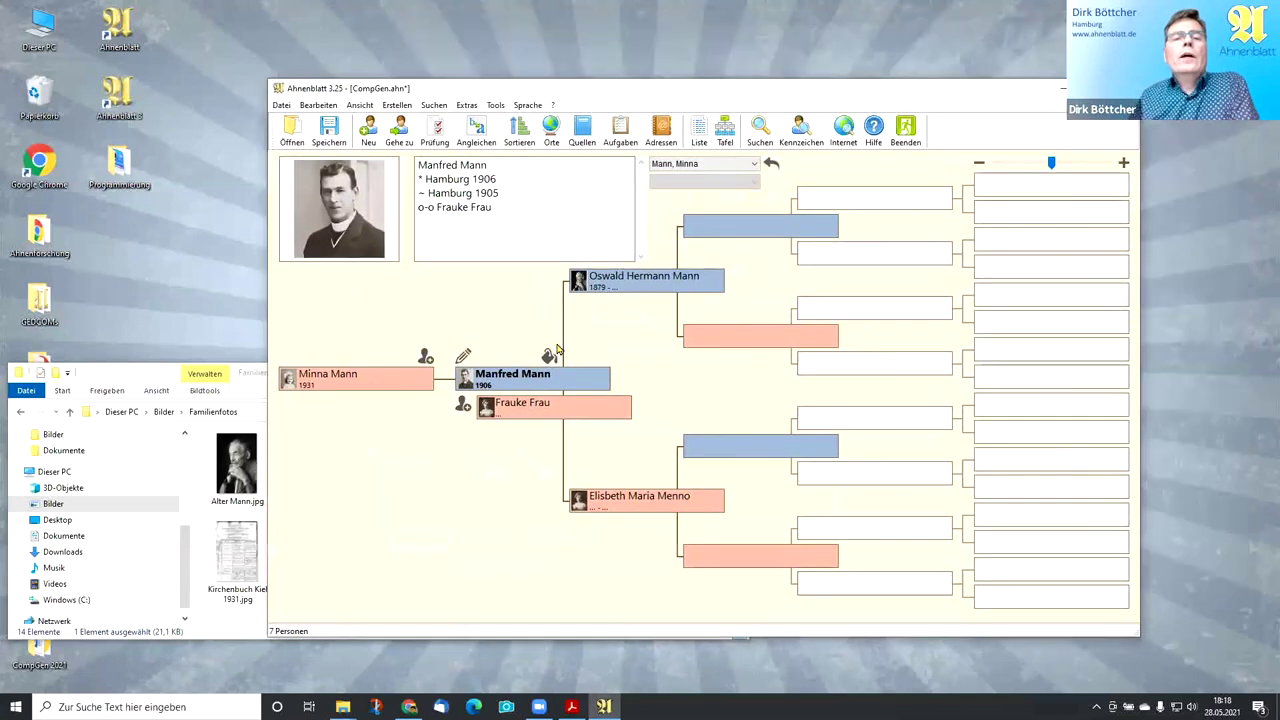
click(437, 138)
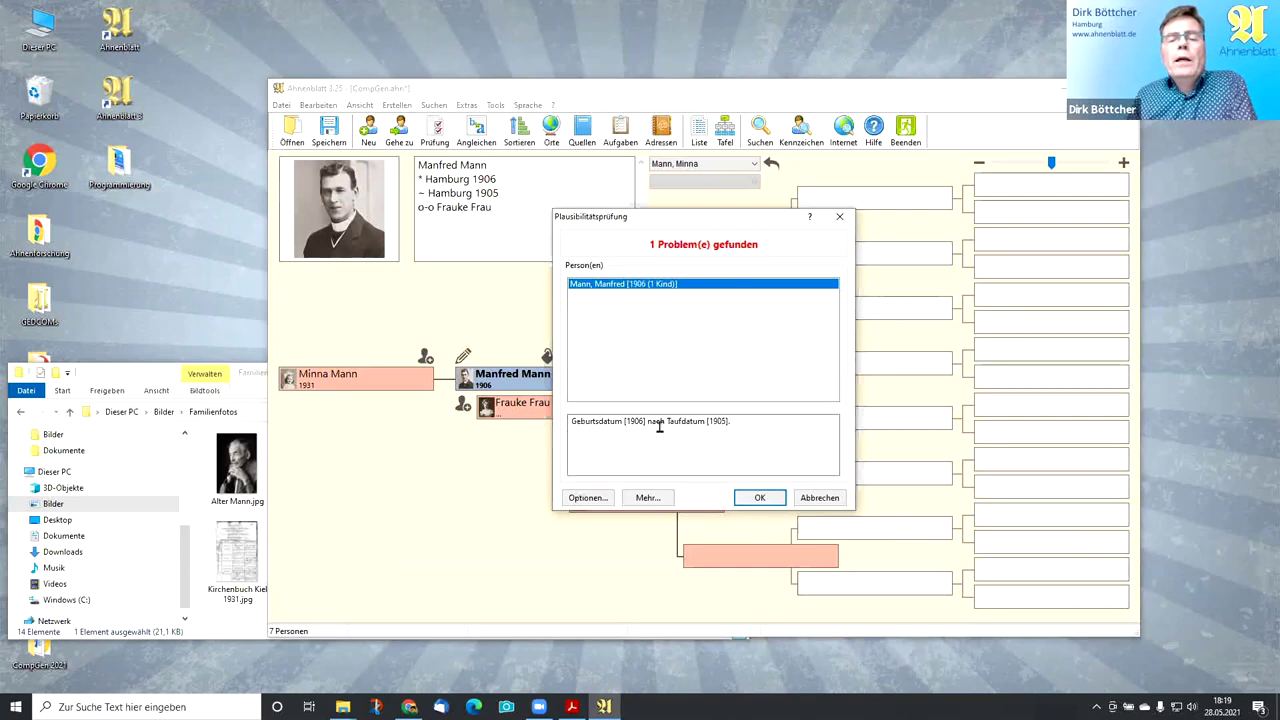
click(648, 498)
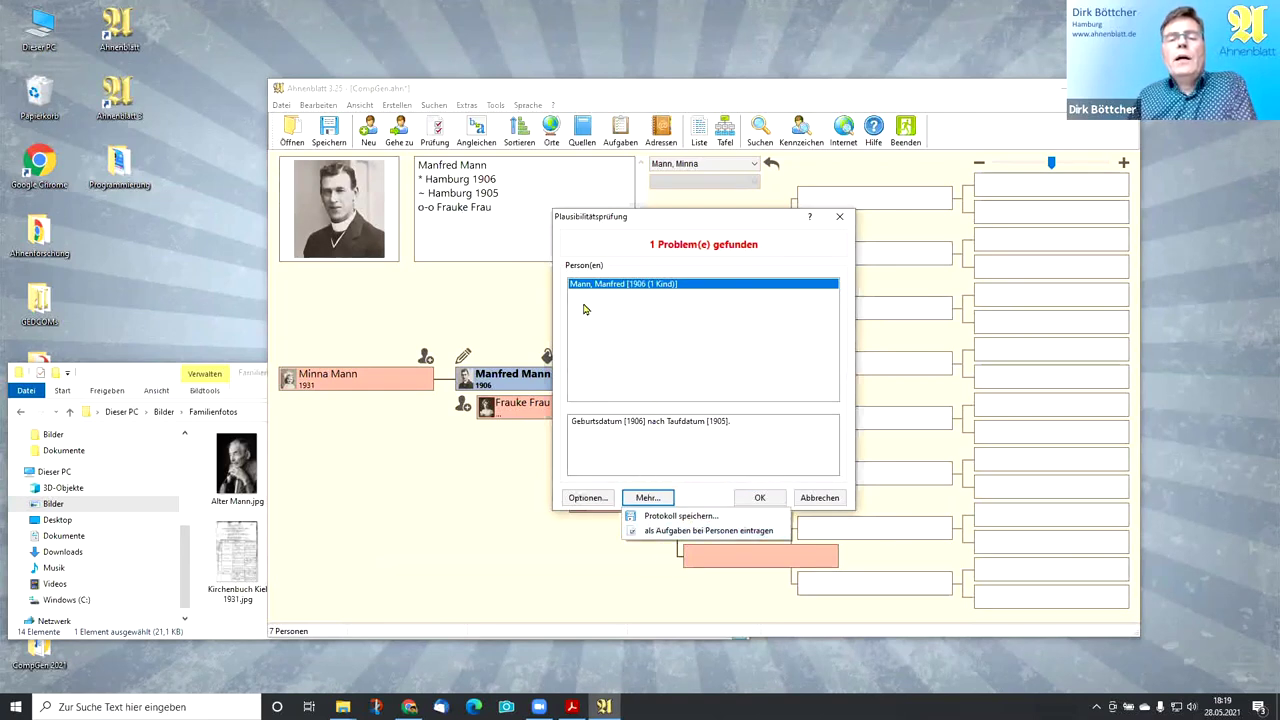
click(660, 532)
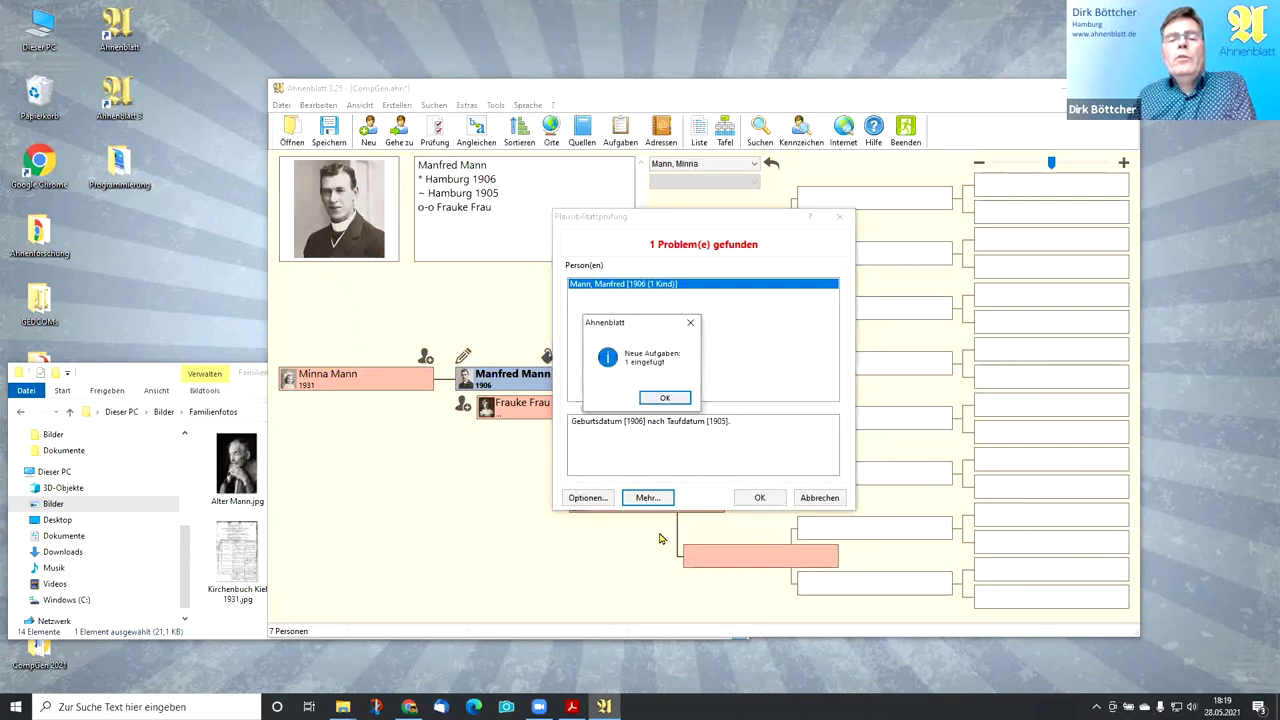
click(650, 398)
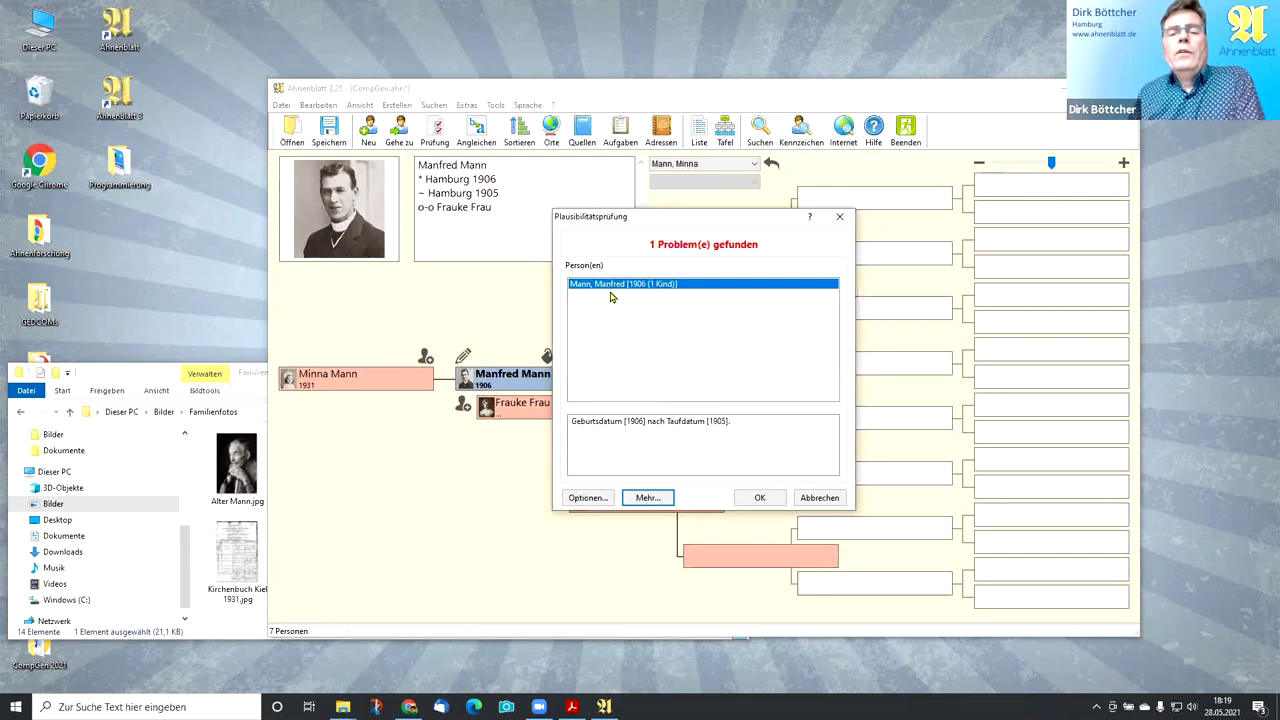
- View the father's entry from the plausibility check and again from the task list, closing it each time
click(757, 498)
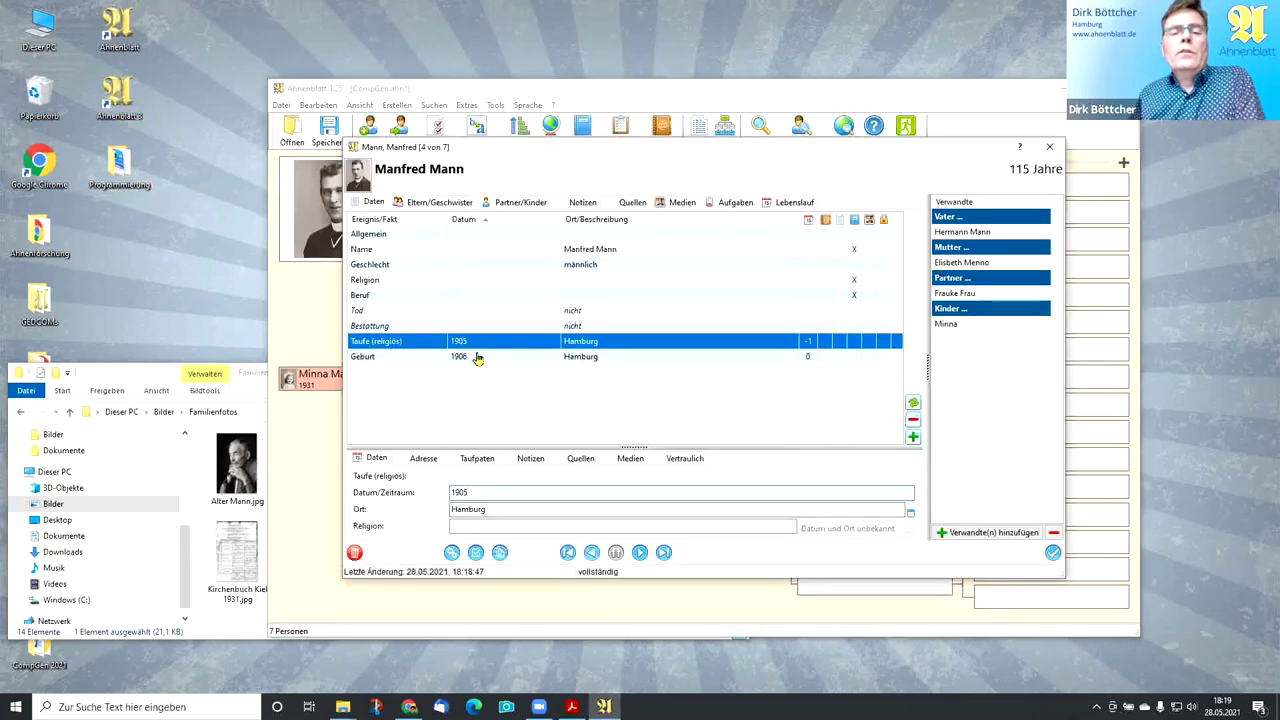
click(1052, 555)
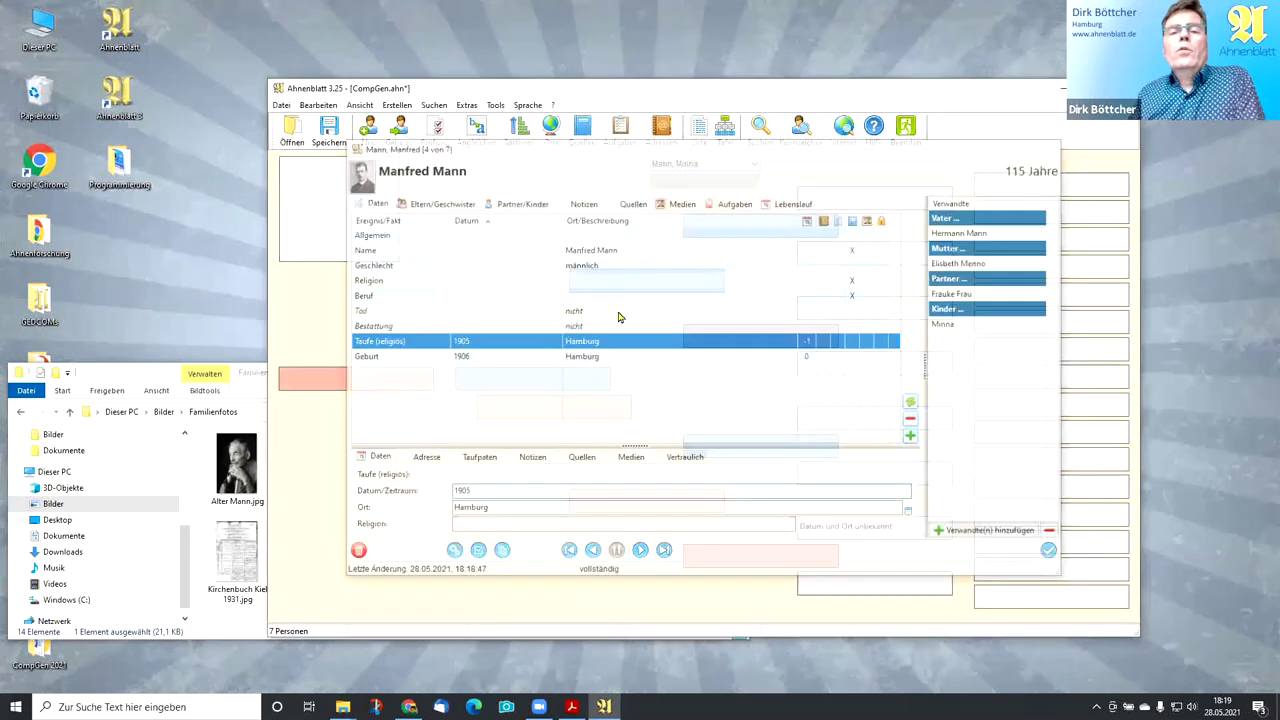
click(620, 128)
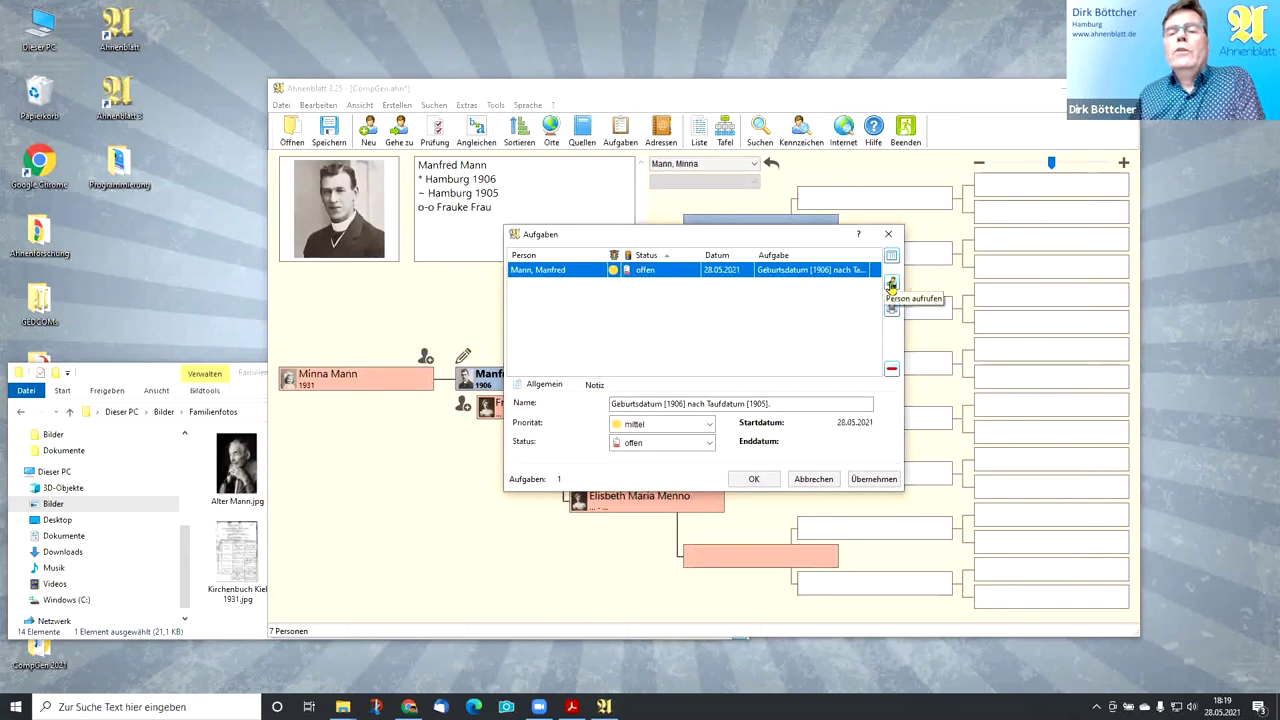
click(891, 287)
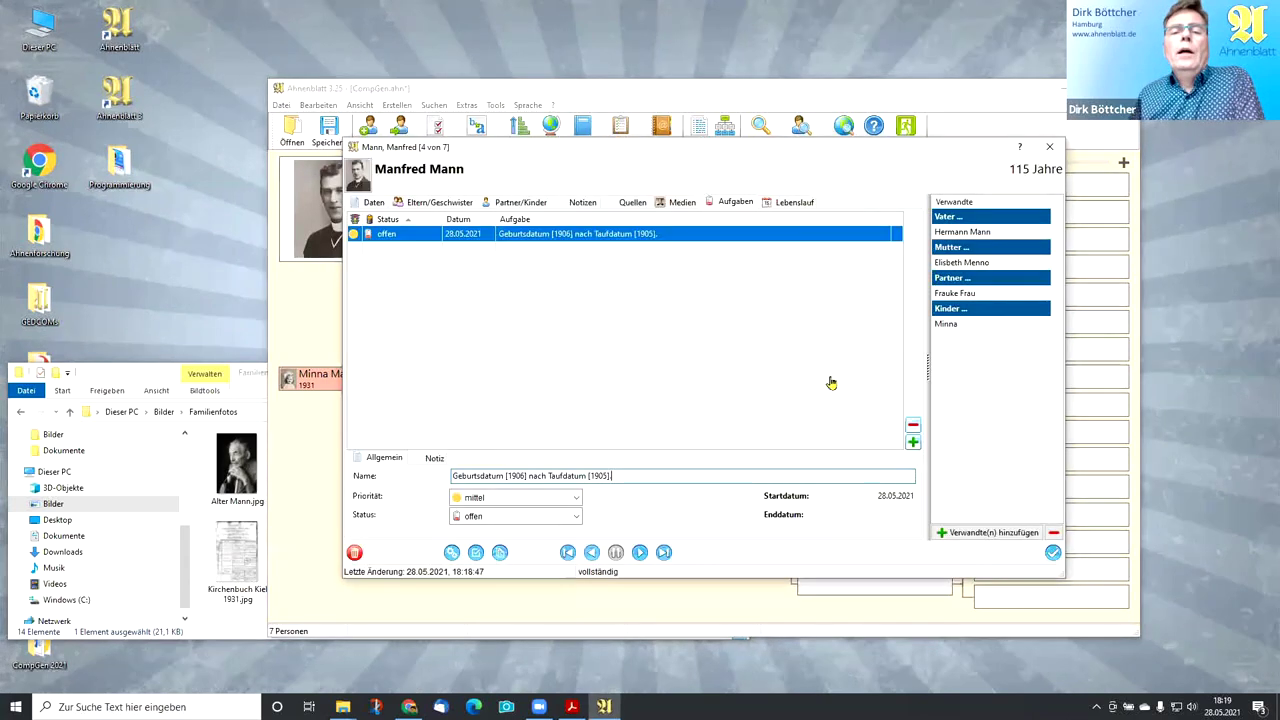
click(1050, 555)
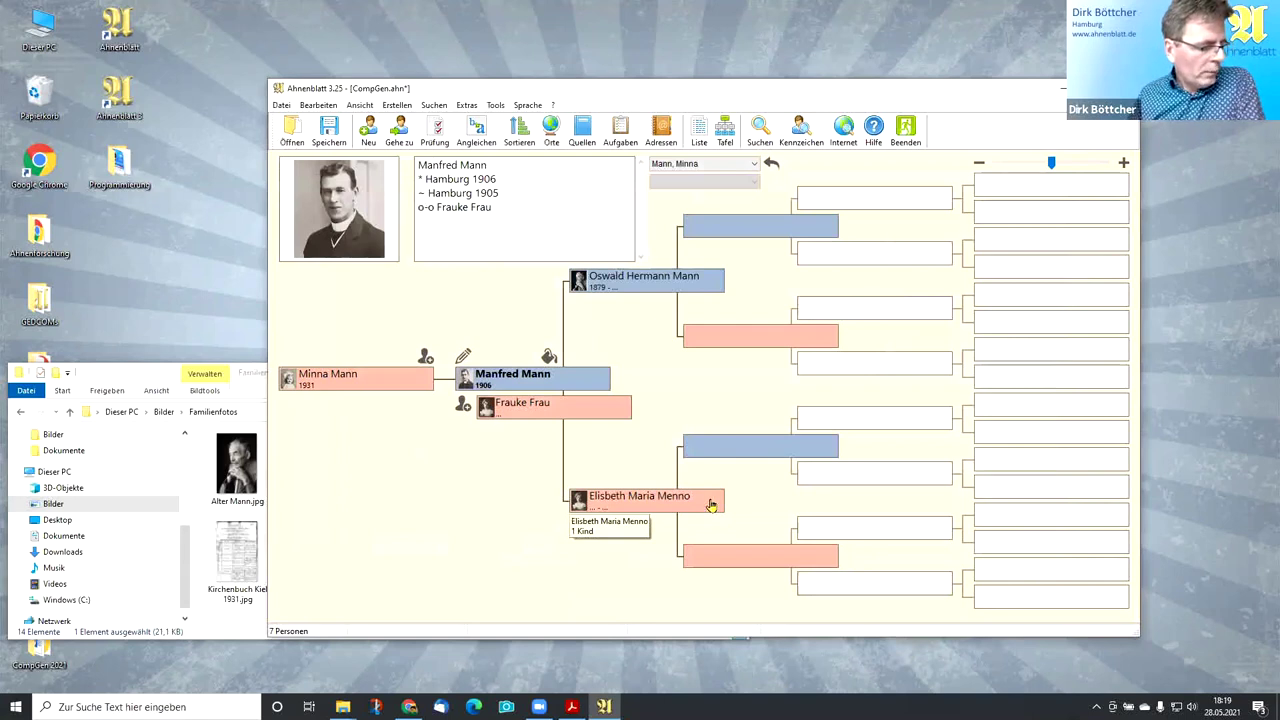
- Create an ancestor list (Ahnenliste) sorted by reference numbers for the daughter, read through it and close it
click(699, 130)
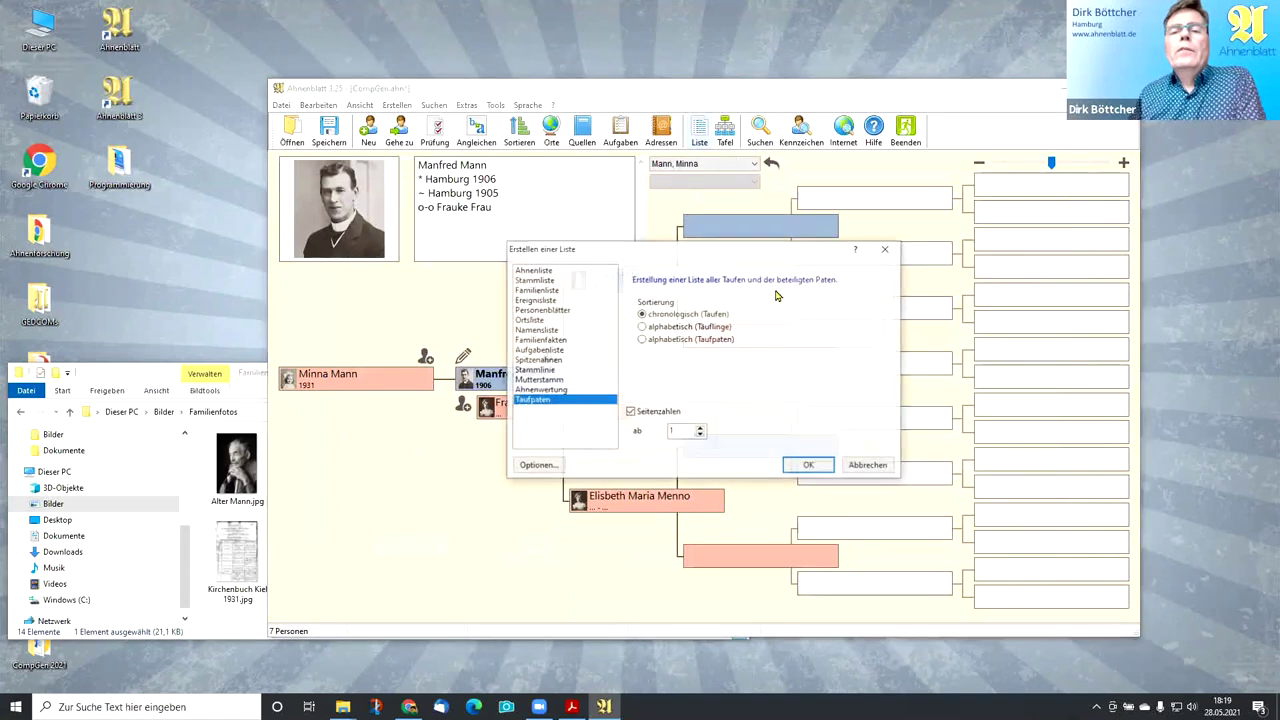
click(532, 270)
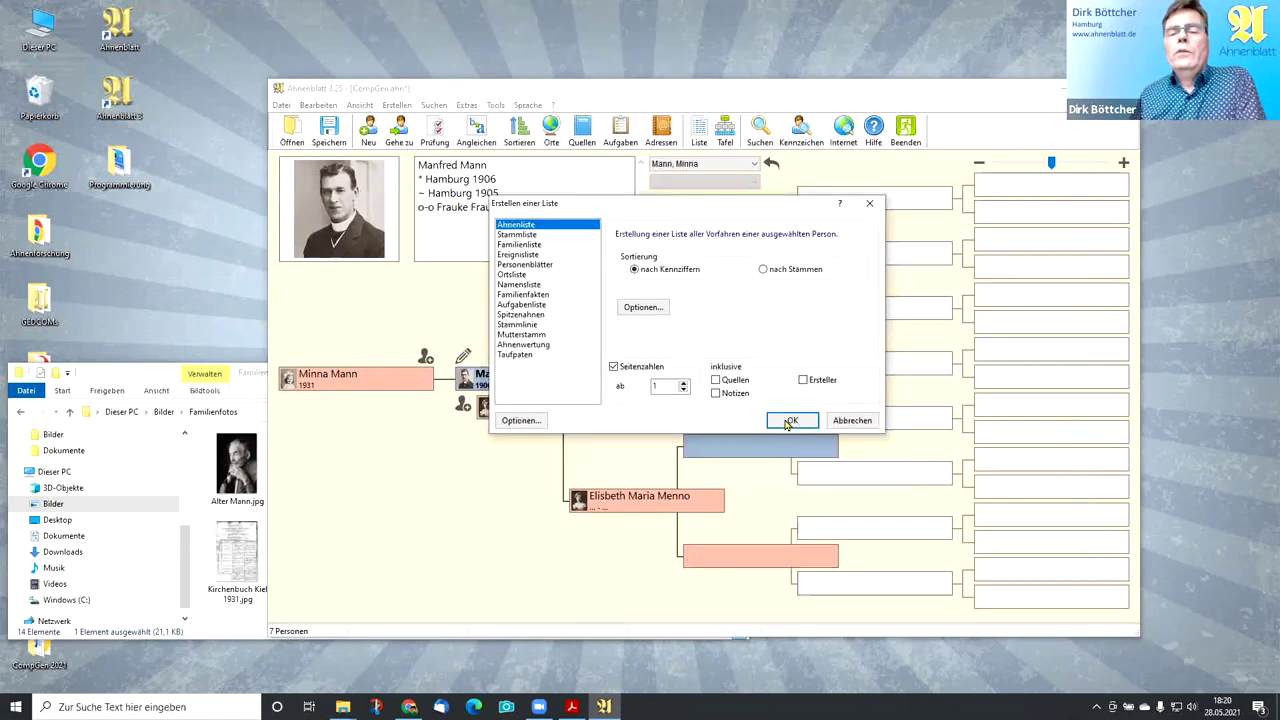
click(790, 421)
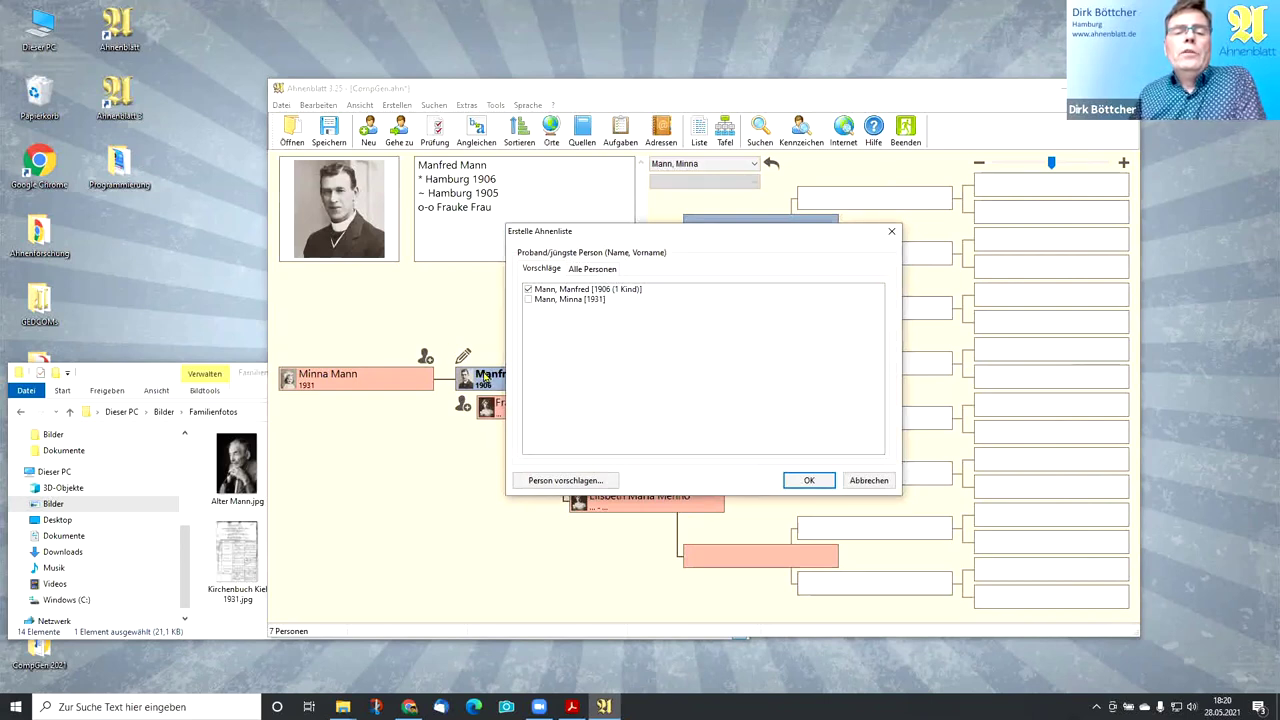
click(530, 300)
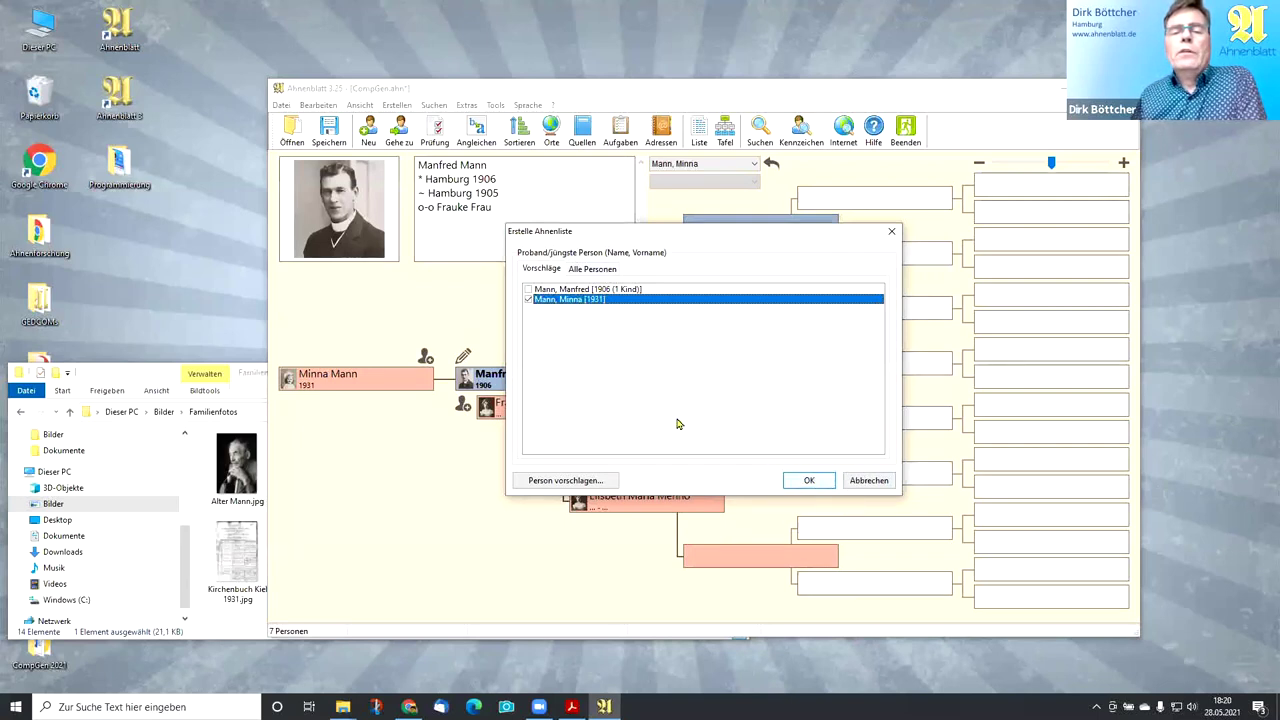
click(808, 483)
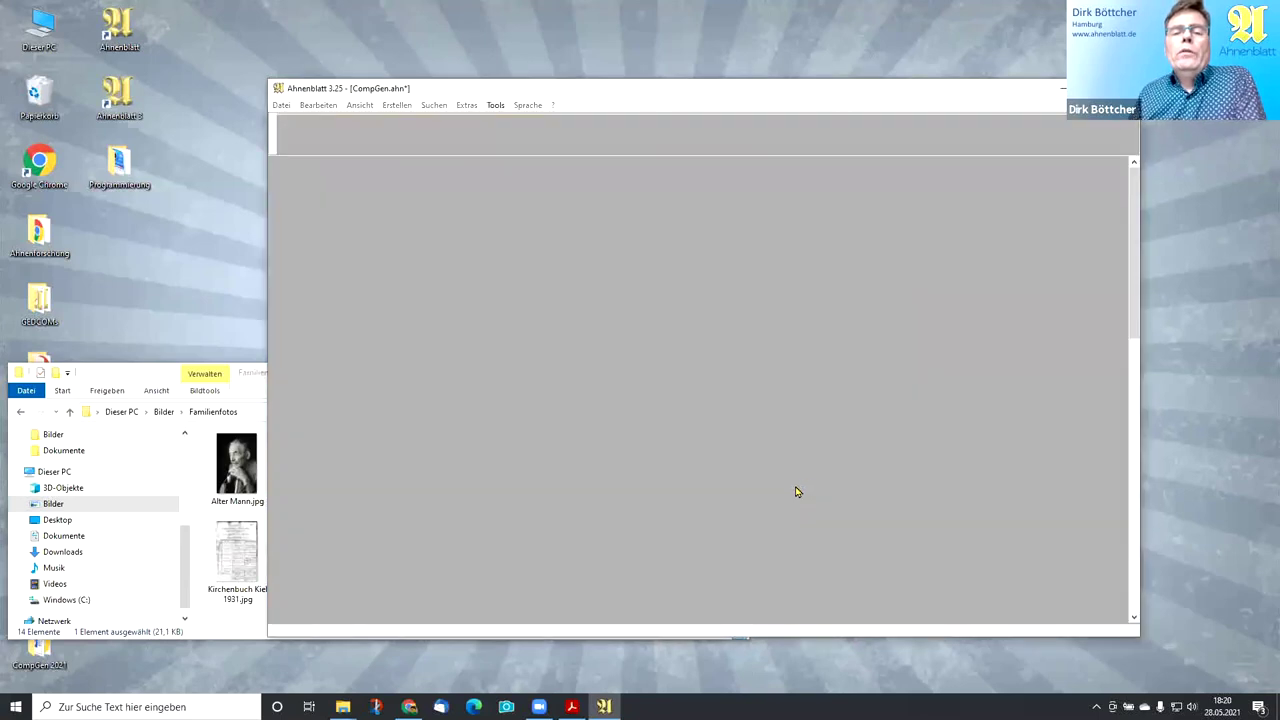
scroll(640, 390, down, 5)
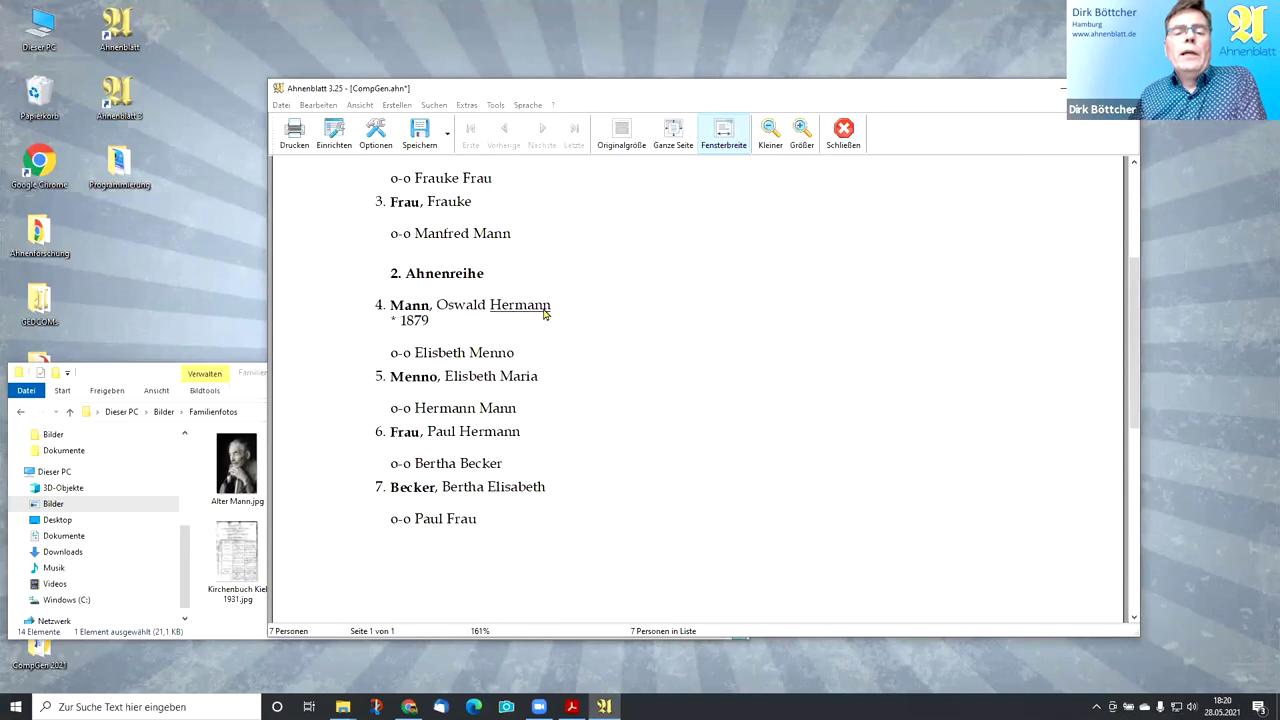
scroll(590, 400, up, 2)
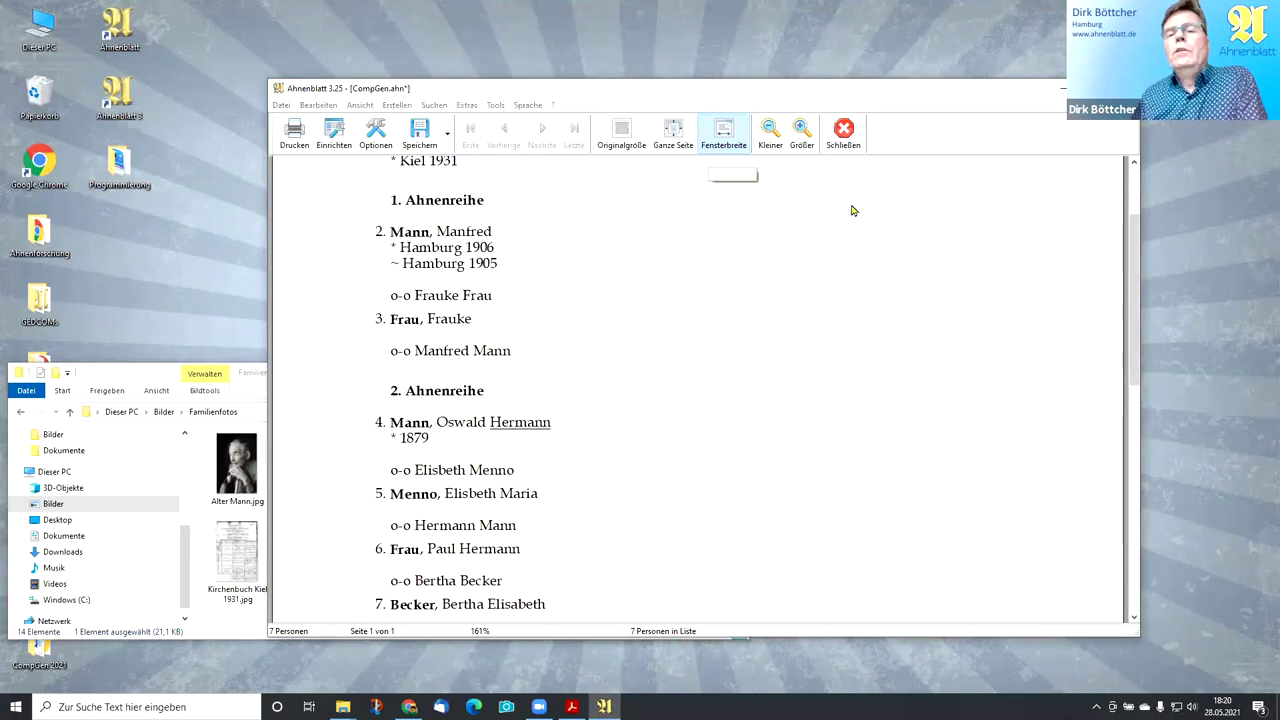
click(848, 137)
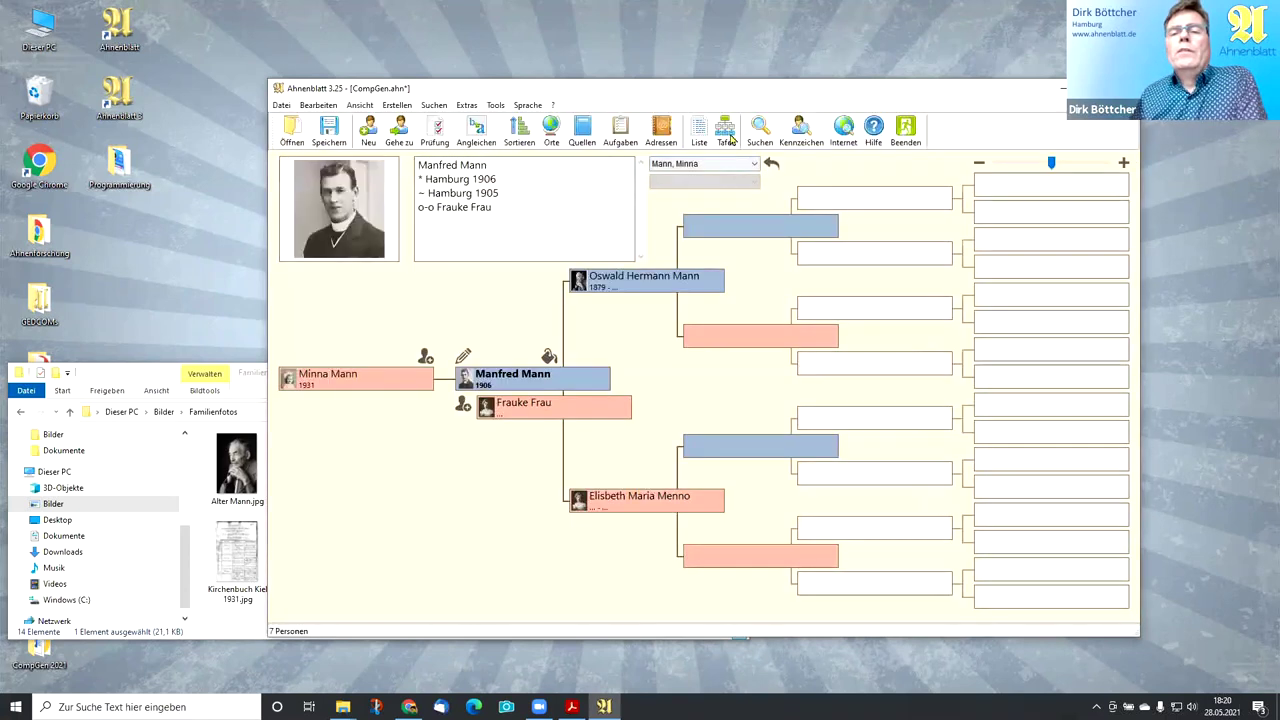
- Create an ancestor chart poster (Ahnentafel) for the daughter in the classic style with ancestors of the subject's partners, starting person at the top
click(727, 131)
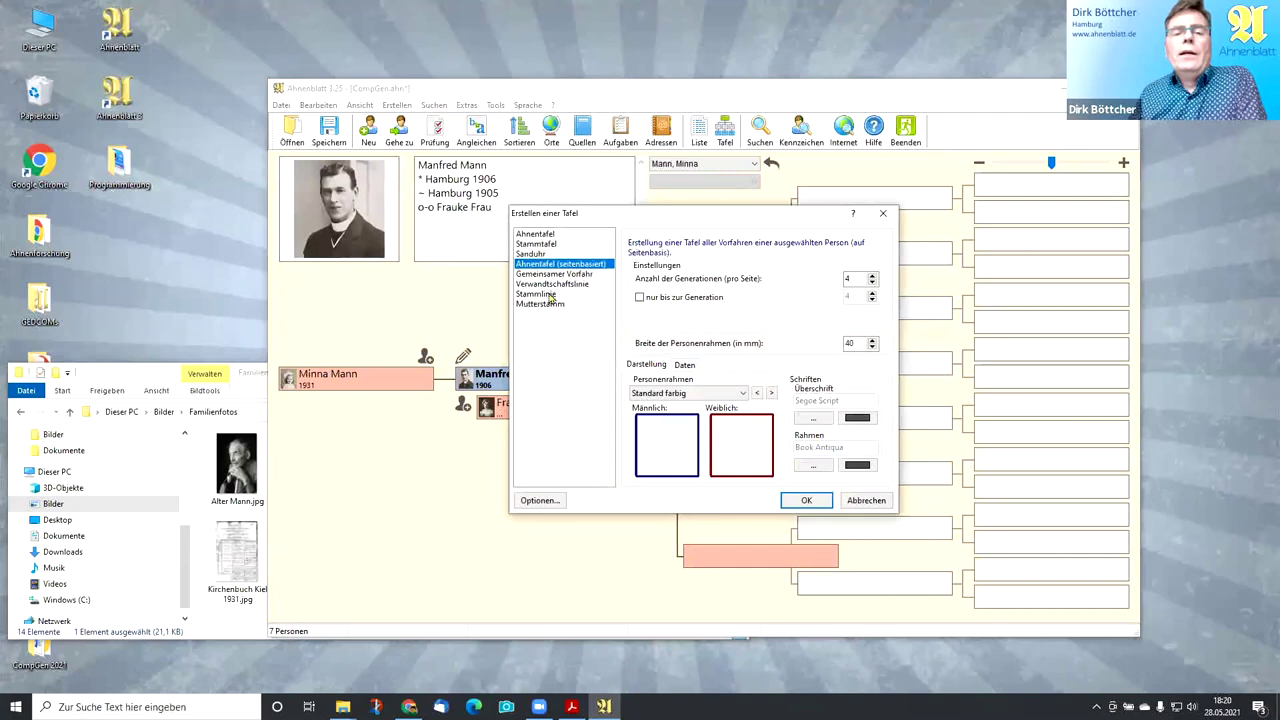
click(540, 236)
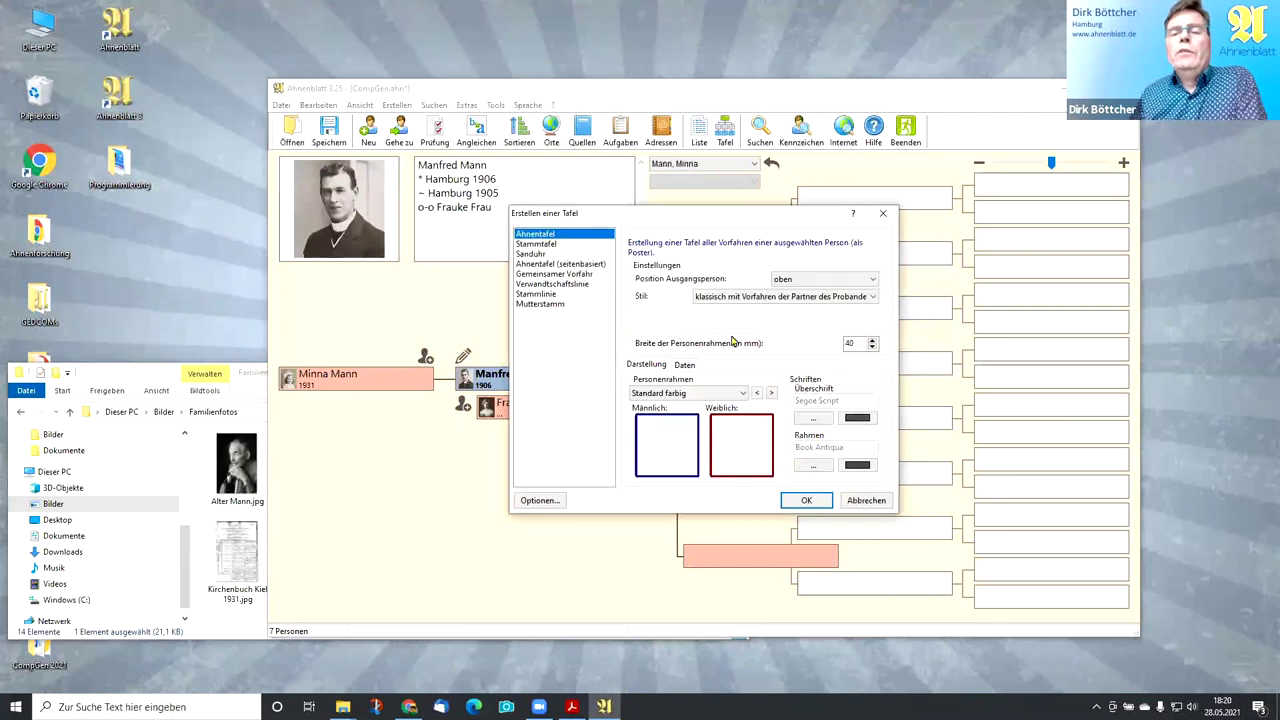
click(800, 298)
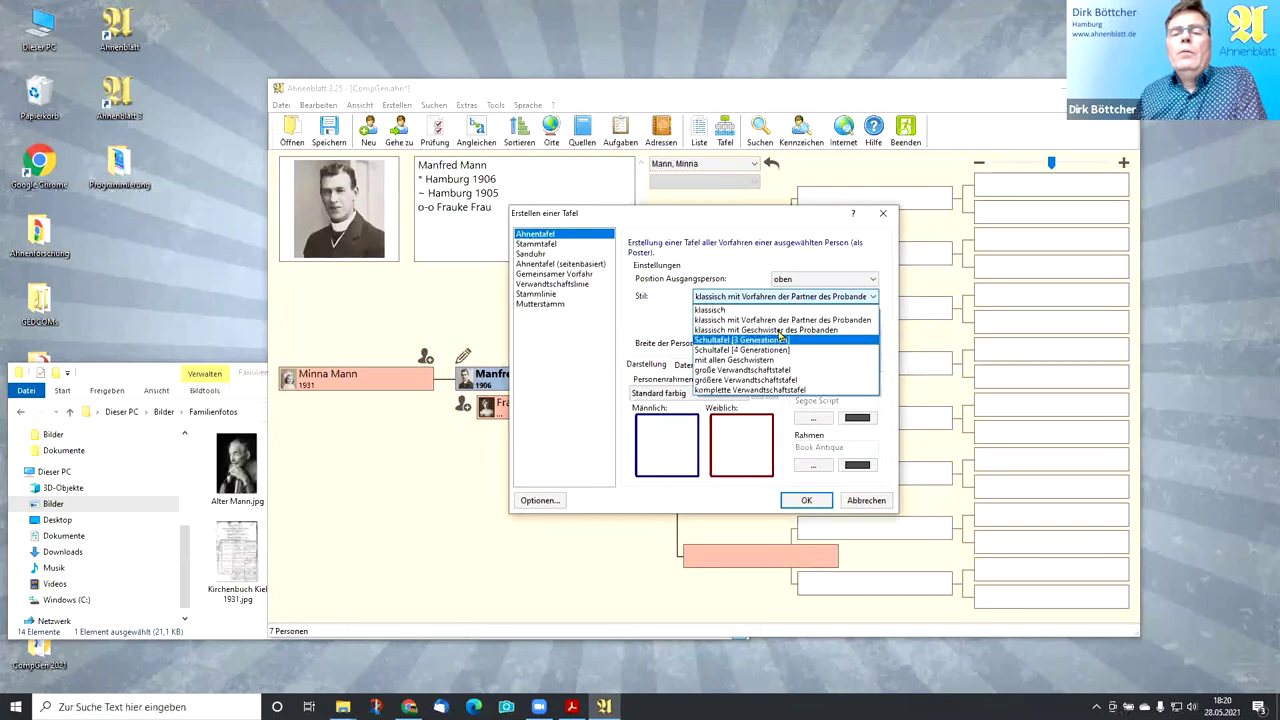
click(785, 320)
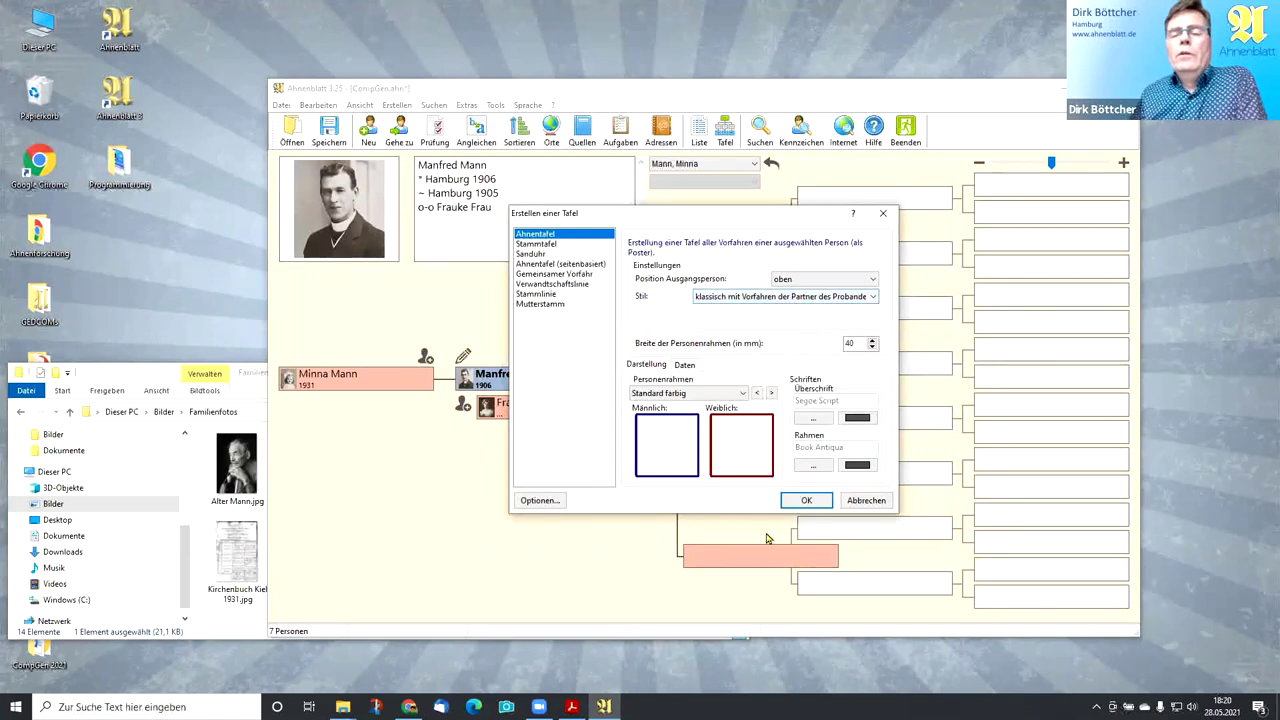
click(808, 501)
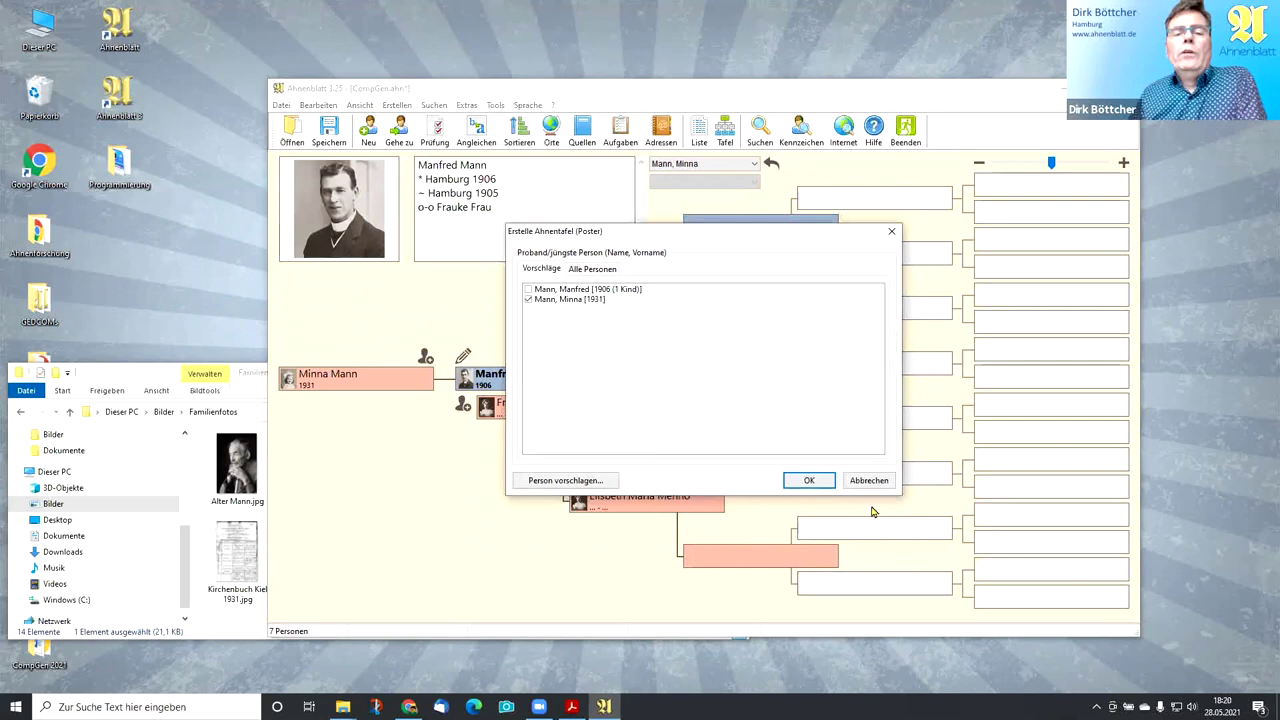
click(811, 480)
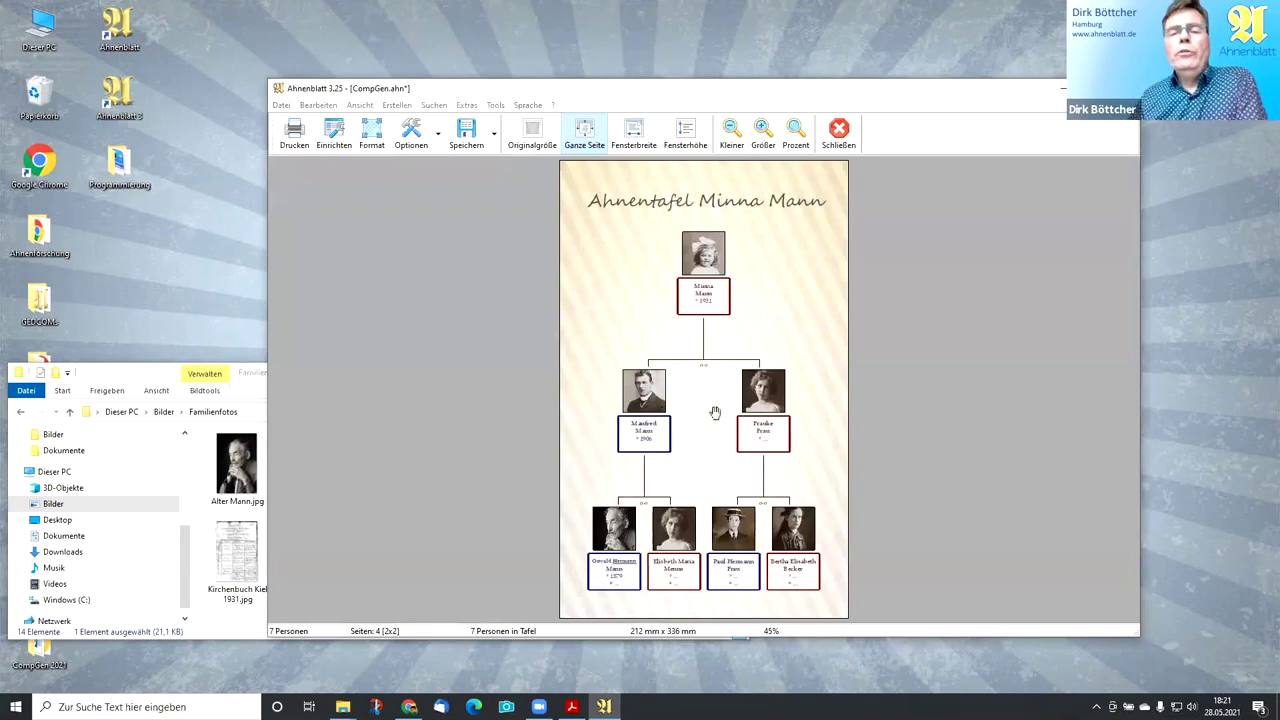
- Hide the ancestor chart's background image and person pictures, and show both again
click(436, 134)
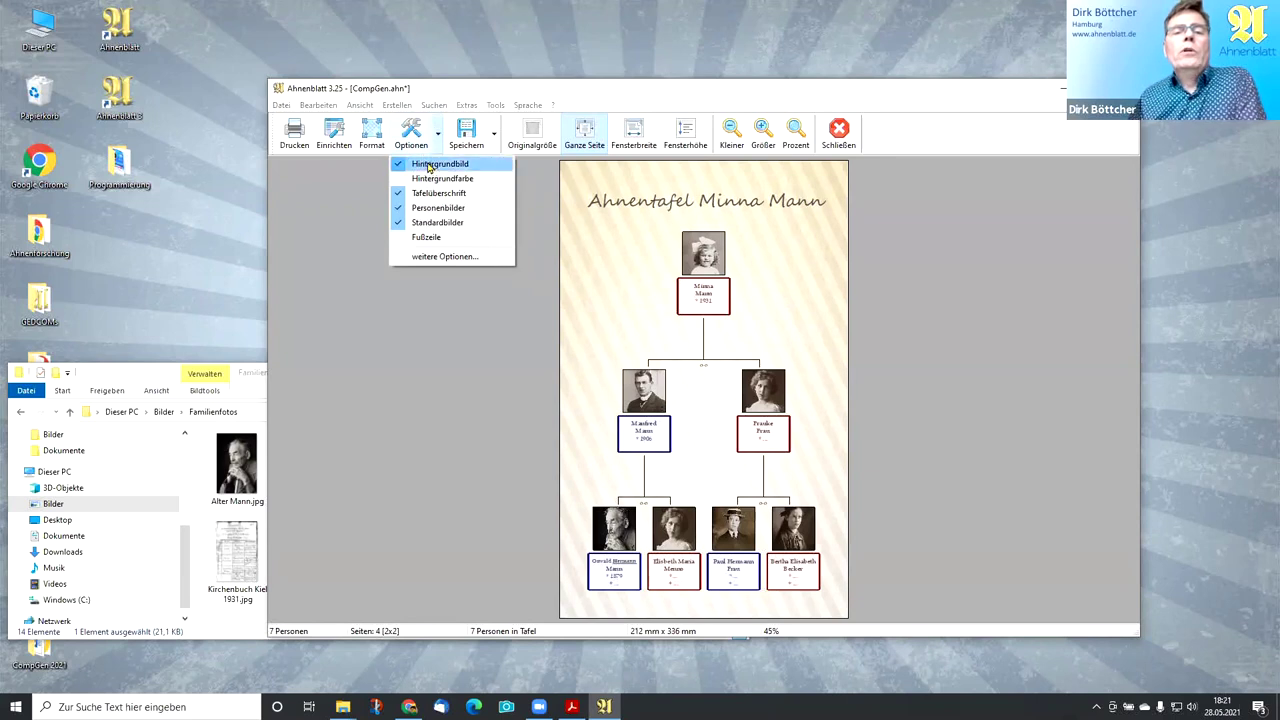
click(430, 164)
click(437, 134)
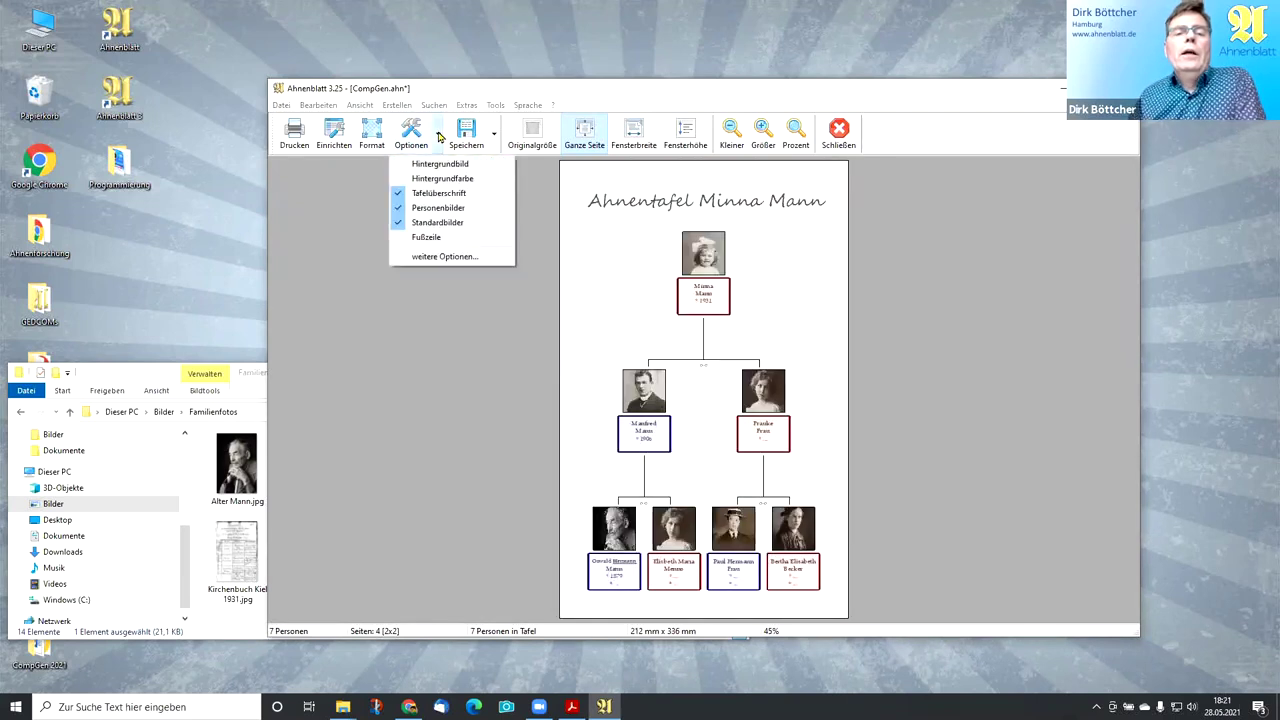
click(437, 208)
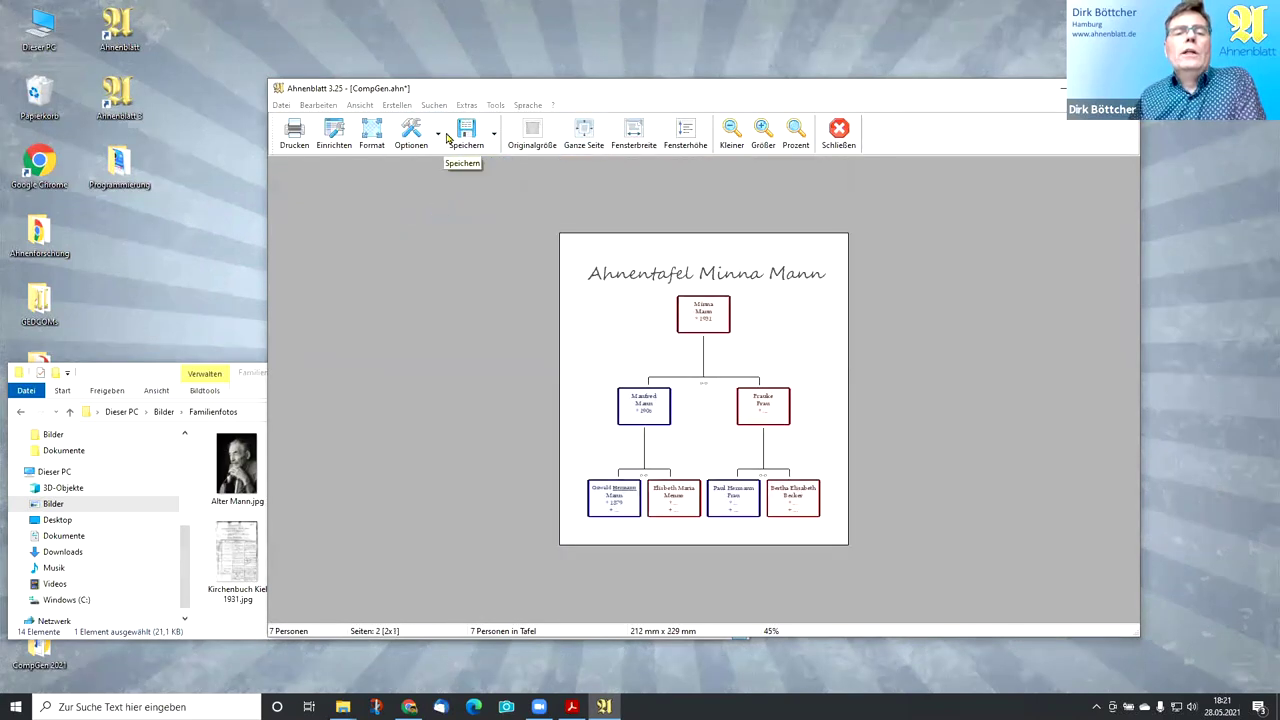
click(437, 134)
click(437, 208)
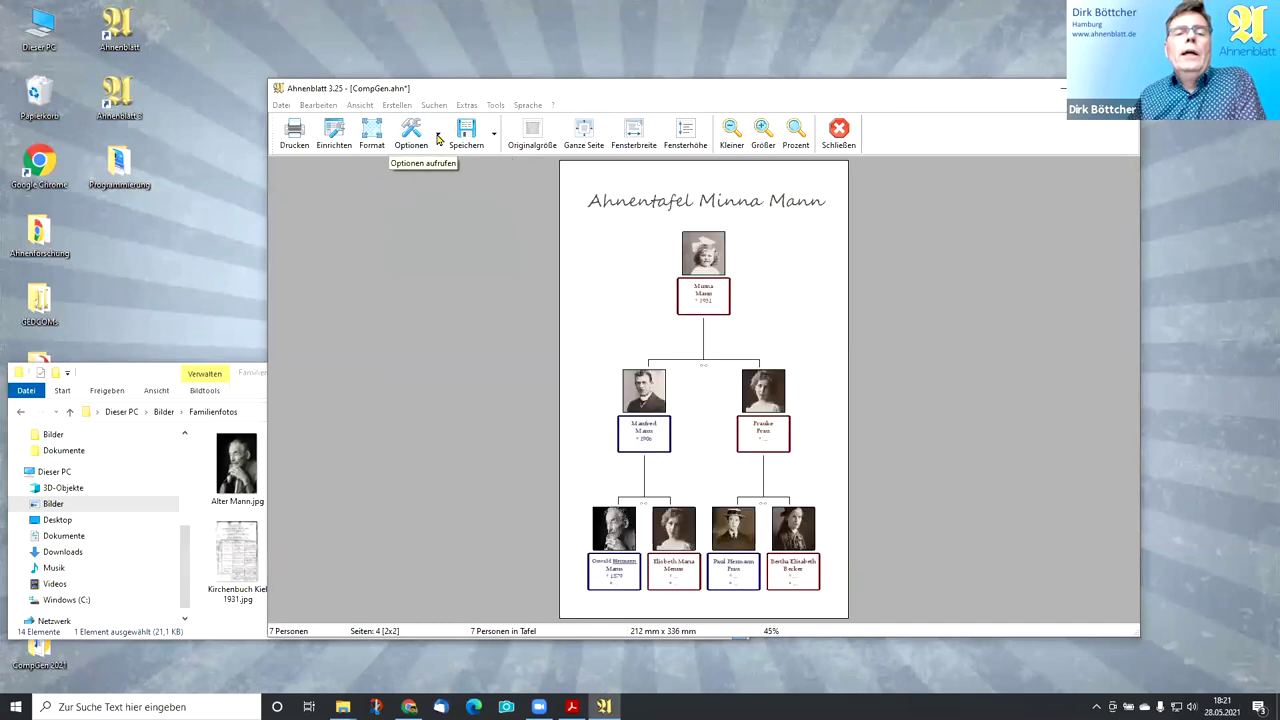
click(437, 134)
click(432, 164)
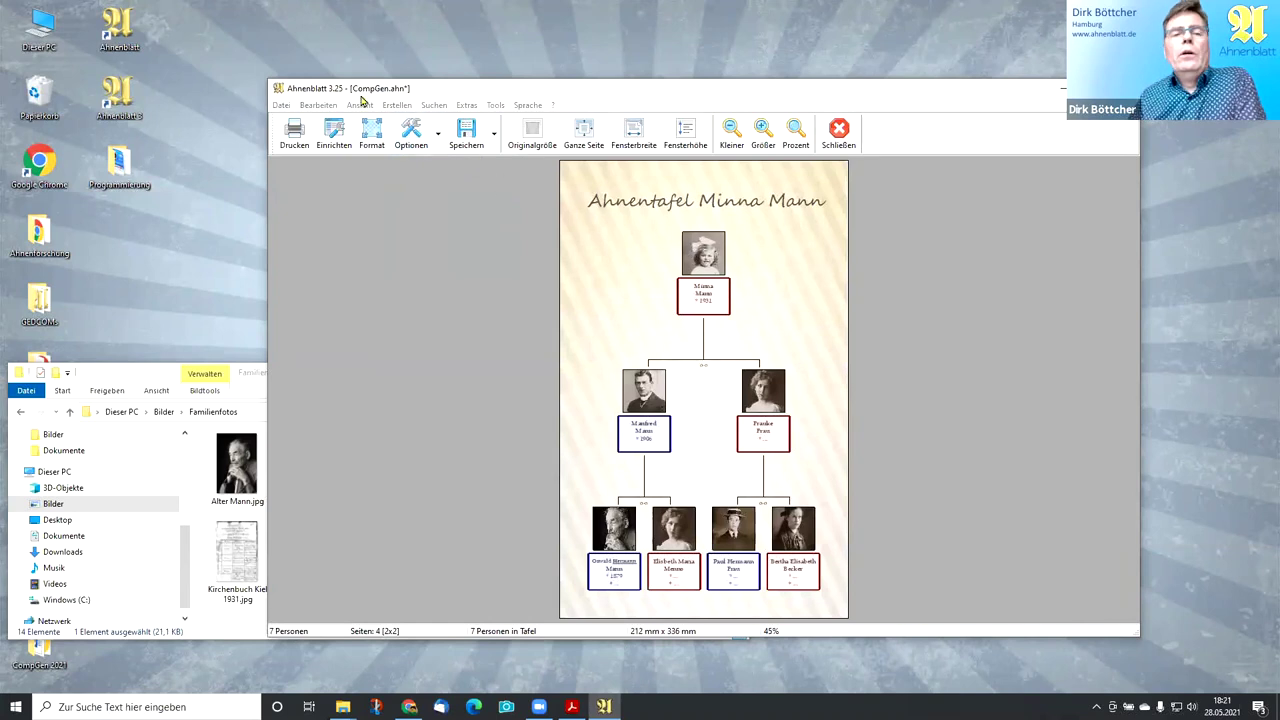
- Look at the display options of the ancestor chart and close the chart
click(437, 134)
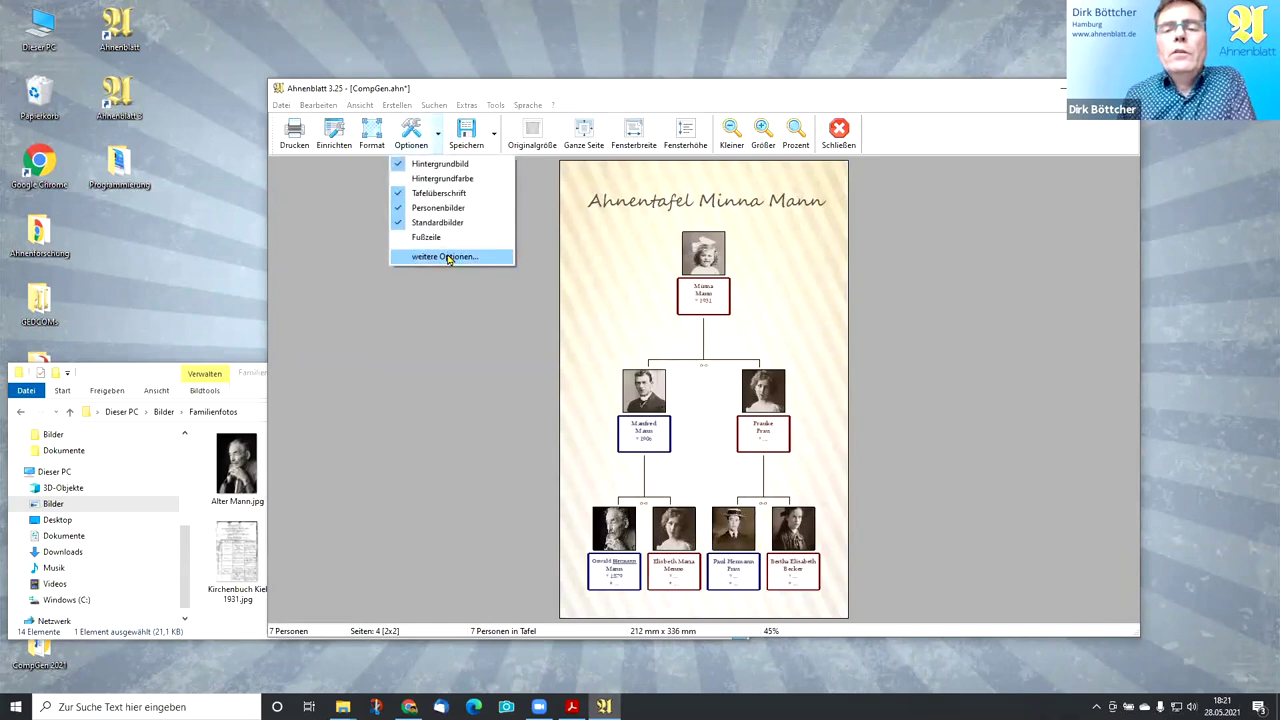
click(838, 132)
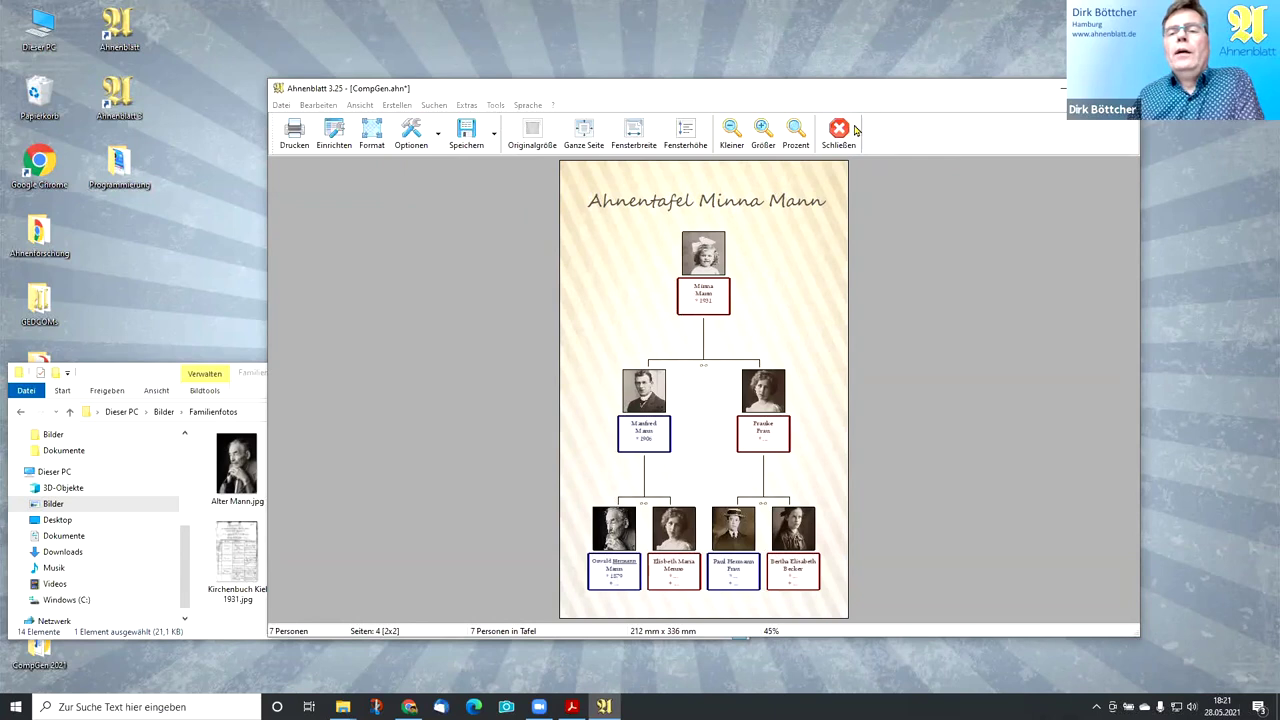
click(840, 130)
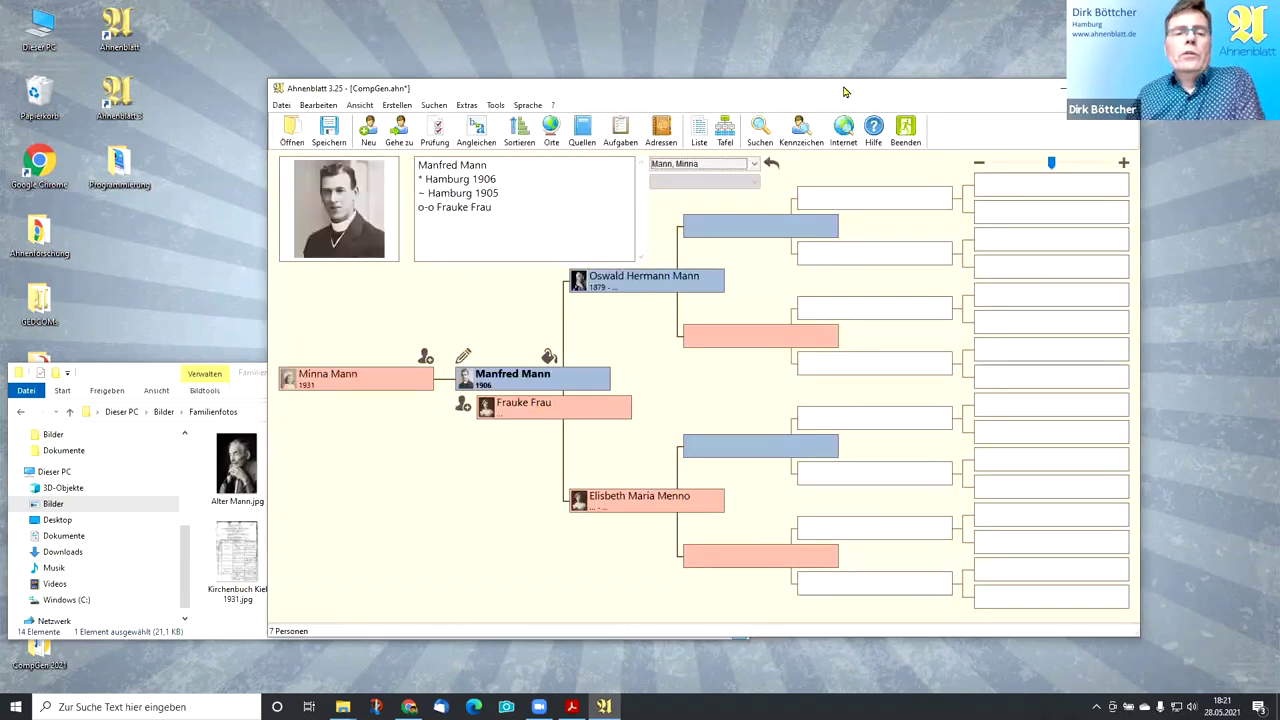
drag(843, 92, 815, 115)
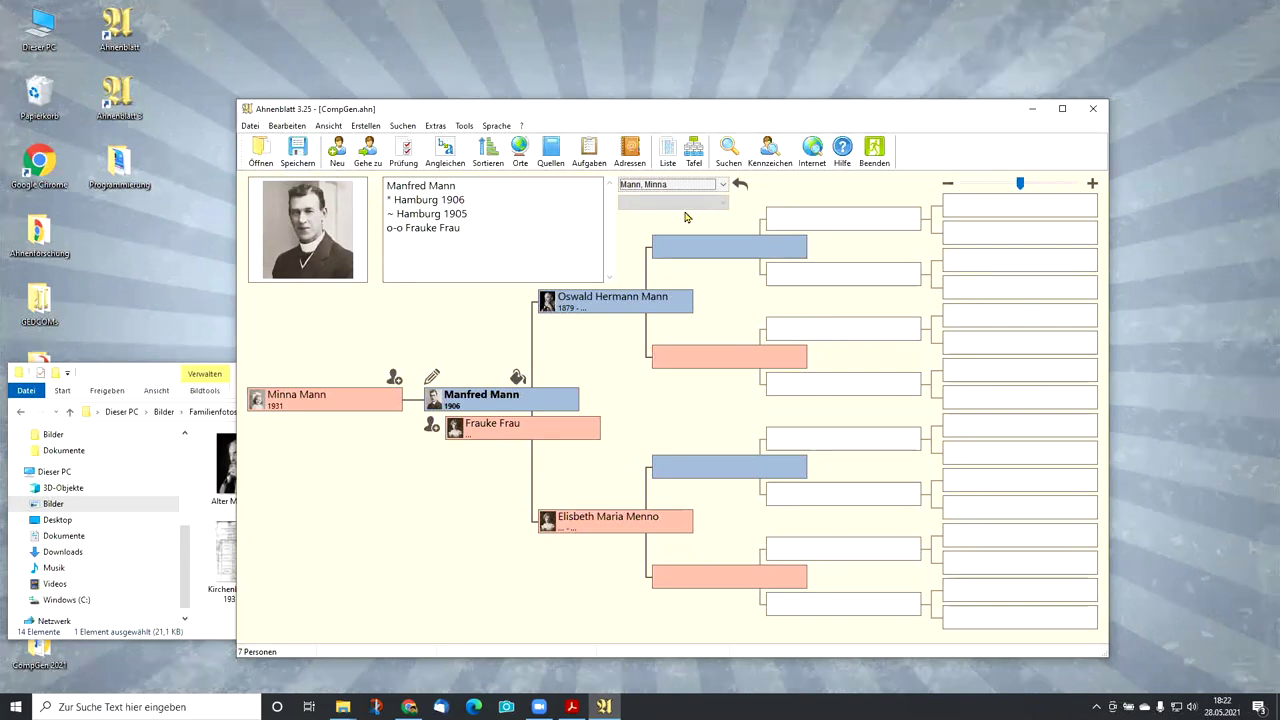
right_click(297, 538)
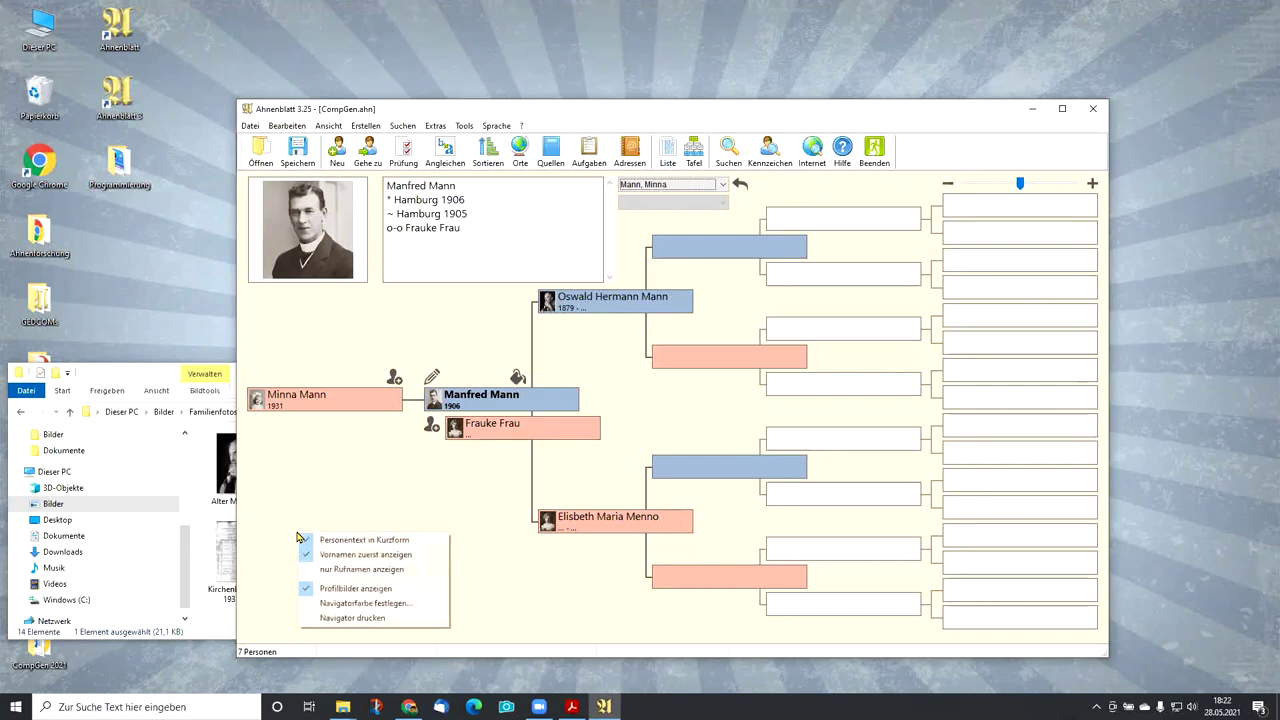
click(342, 498)
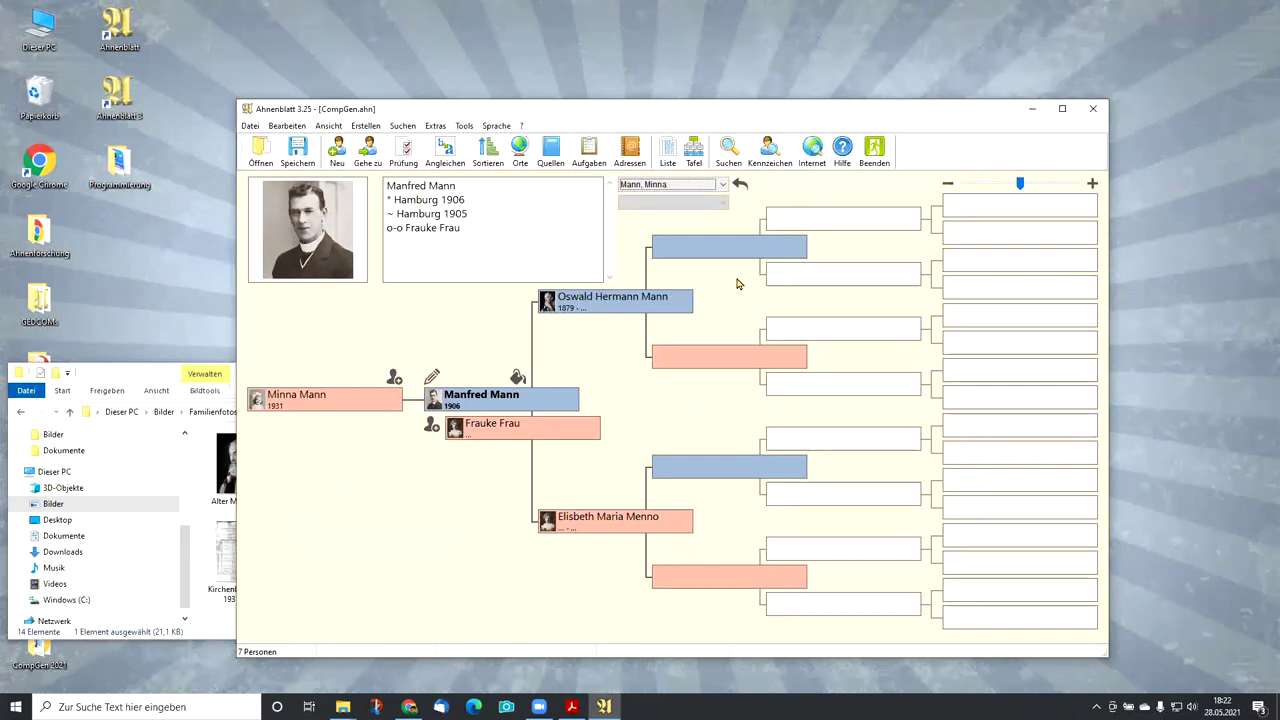
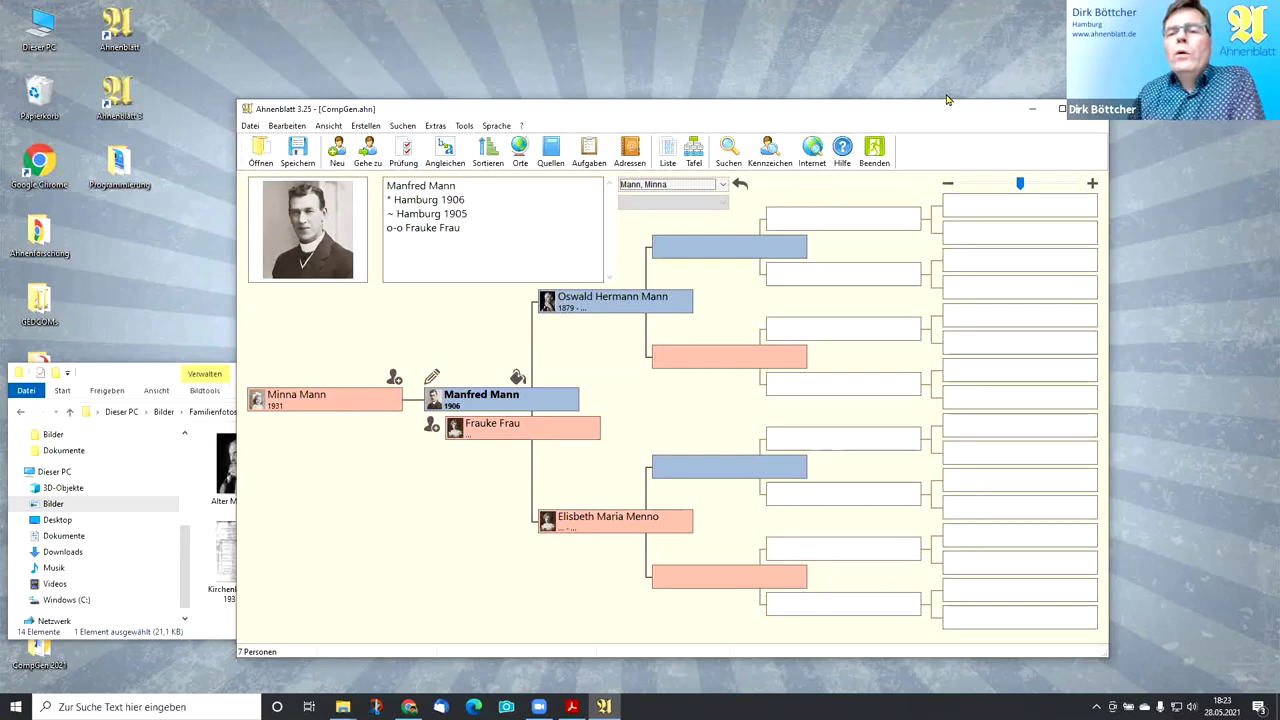
double_click(941, 114)
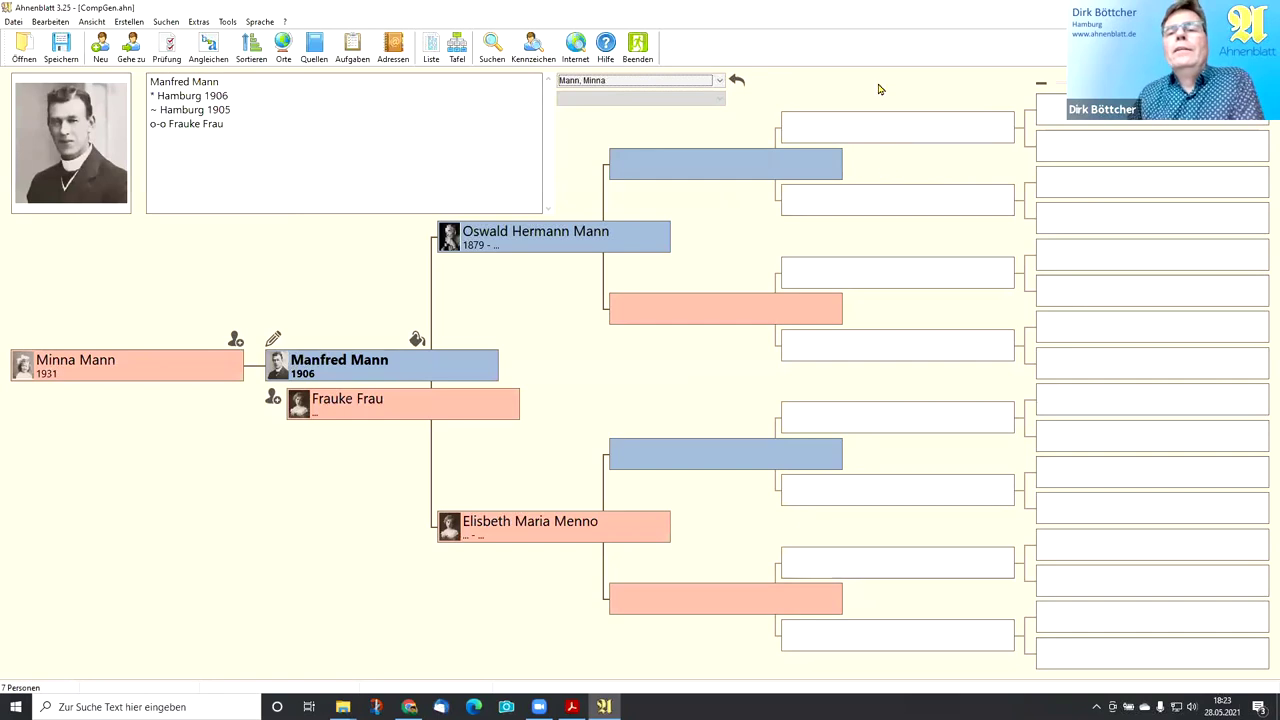
double_click(184, 9)
drag(697, 120, 606, 77)
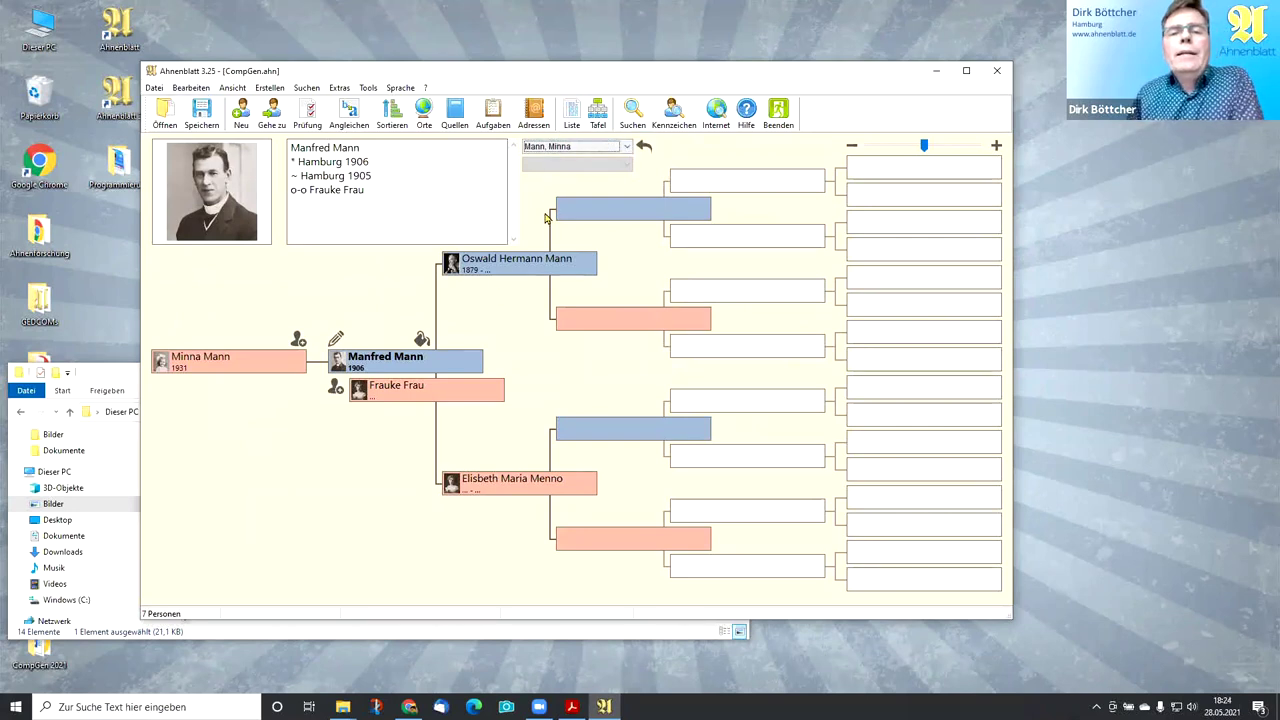
- Load the example file Beispiel3-Taufpaten.ahn from the GEDCOMs folder inside the CompGen 2021 folder into Ahnenblatt
click(110, 375)
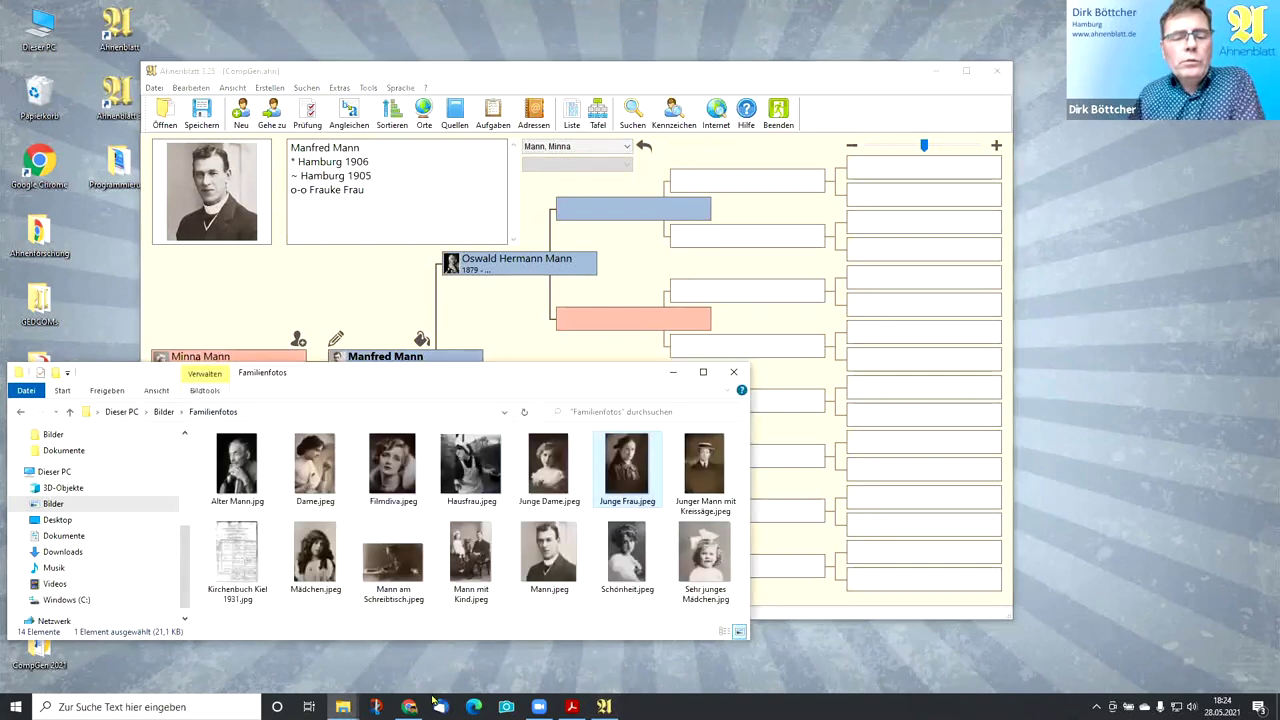
click(343, 706)
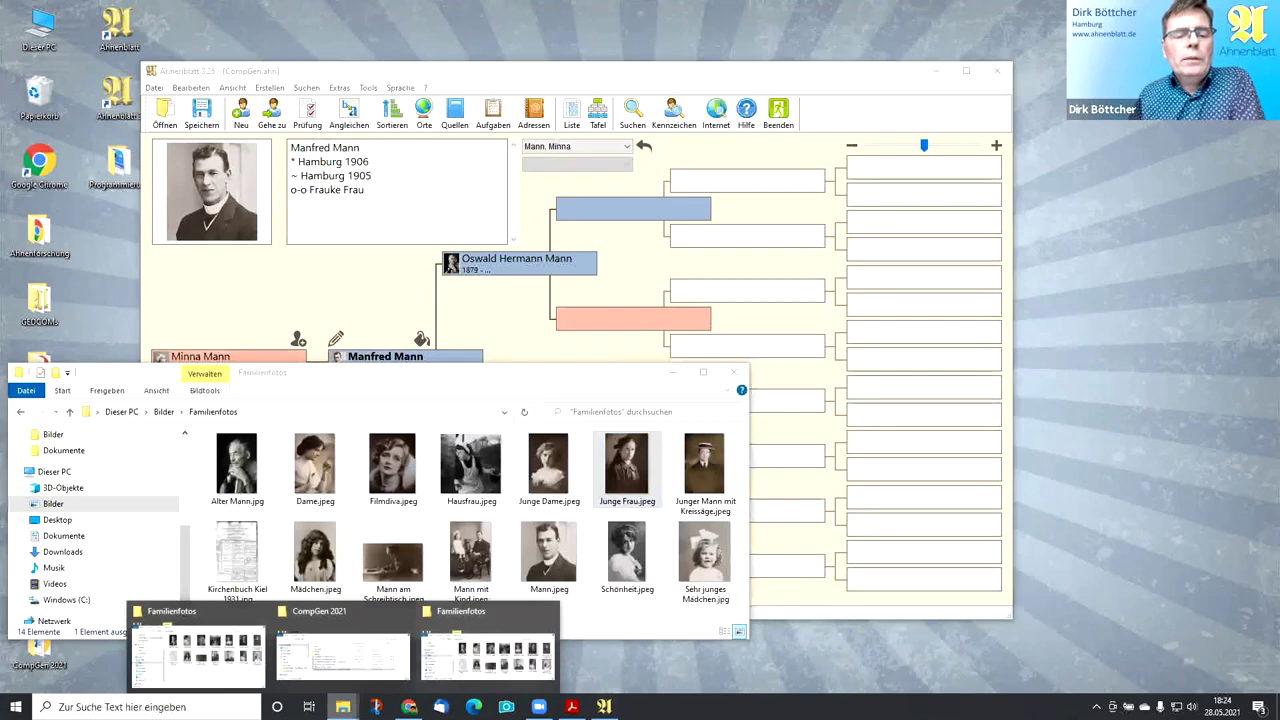
click(385, 645)
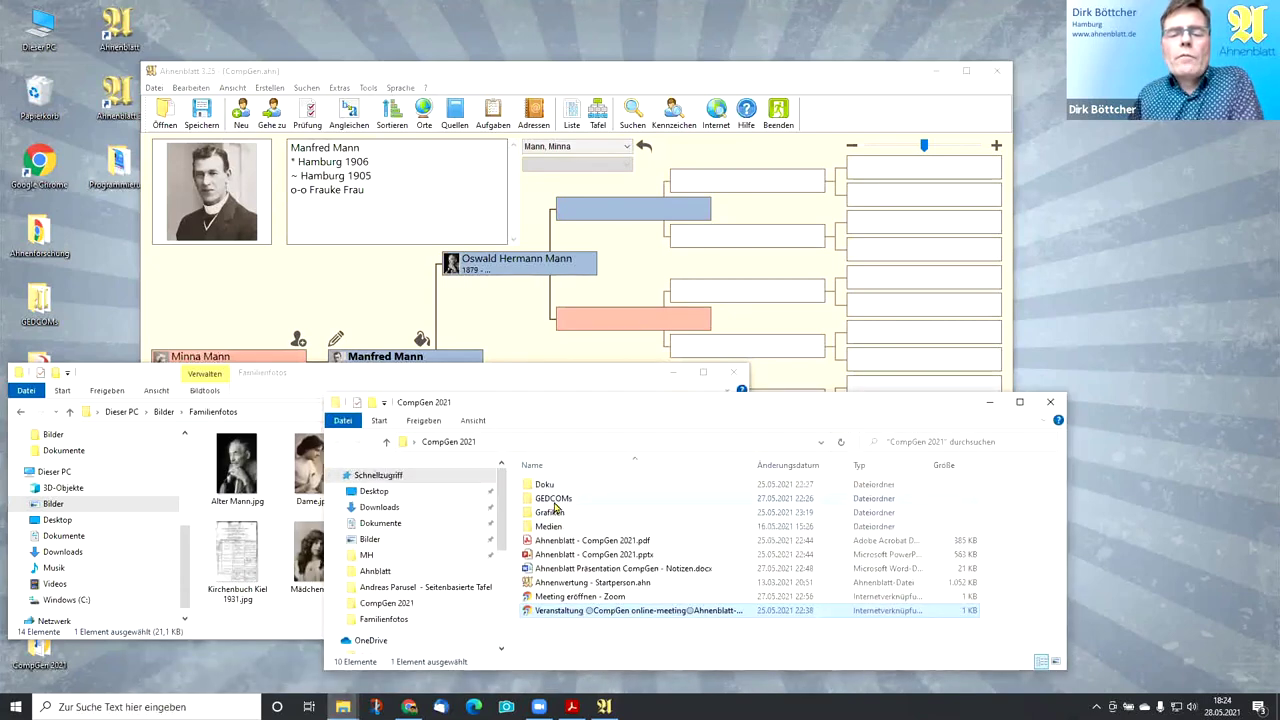
double_click(555, 500)
drag(578, 584, 645, 250)
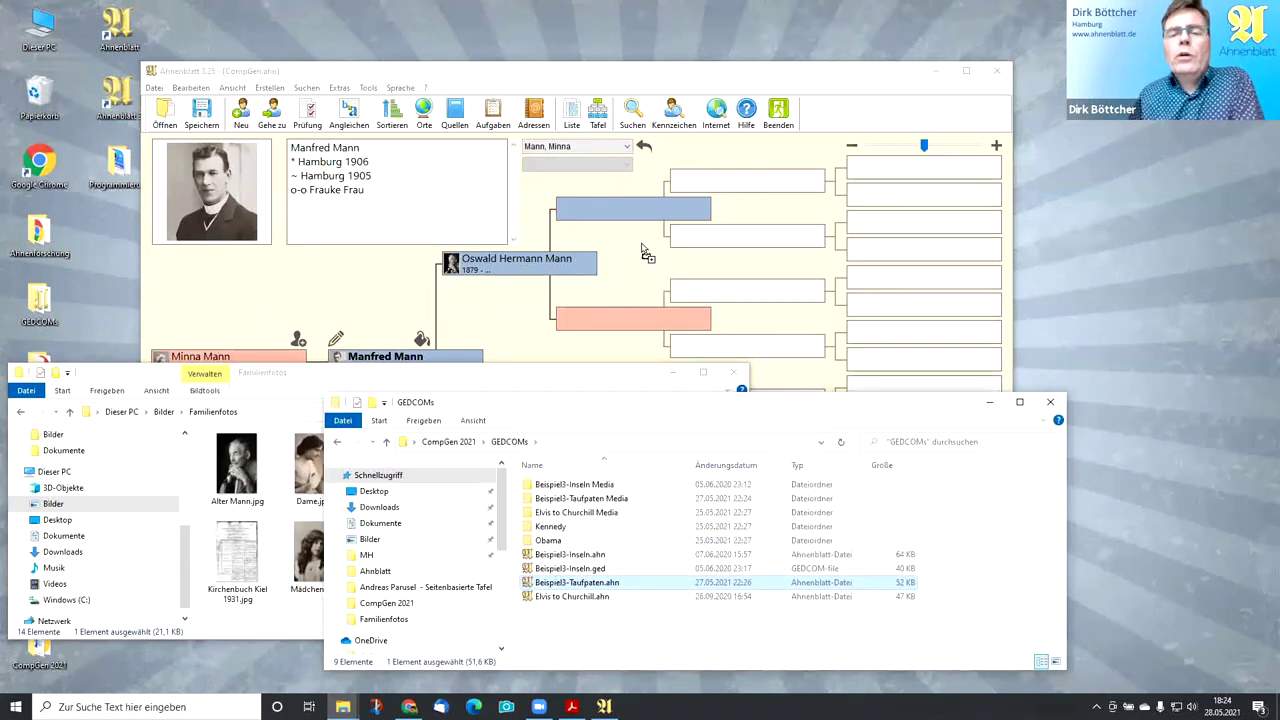
click(783, 92)
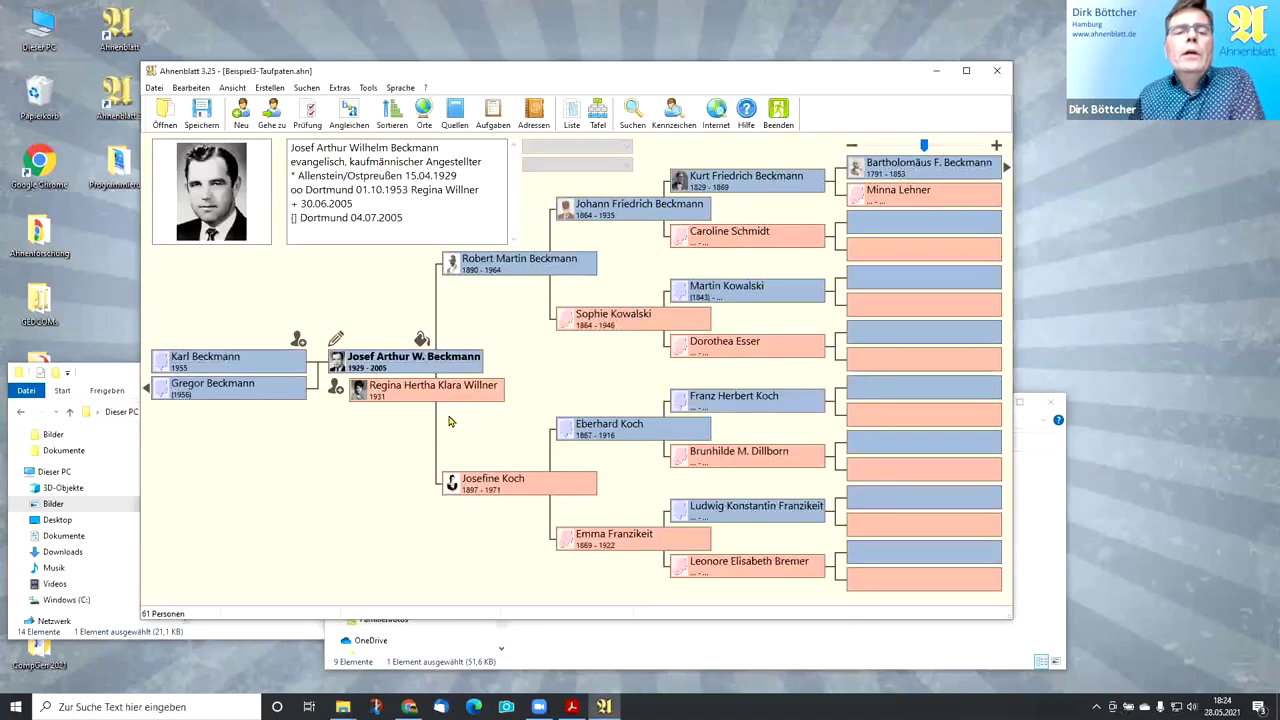
- Create a godparent list (Taufpaten) sorted chronologically by baptism, with page numbers from 1
click(571, 112)
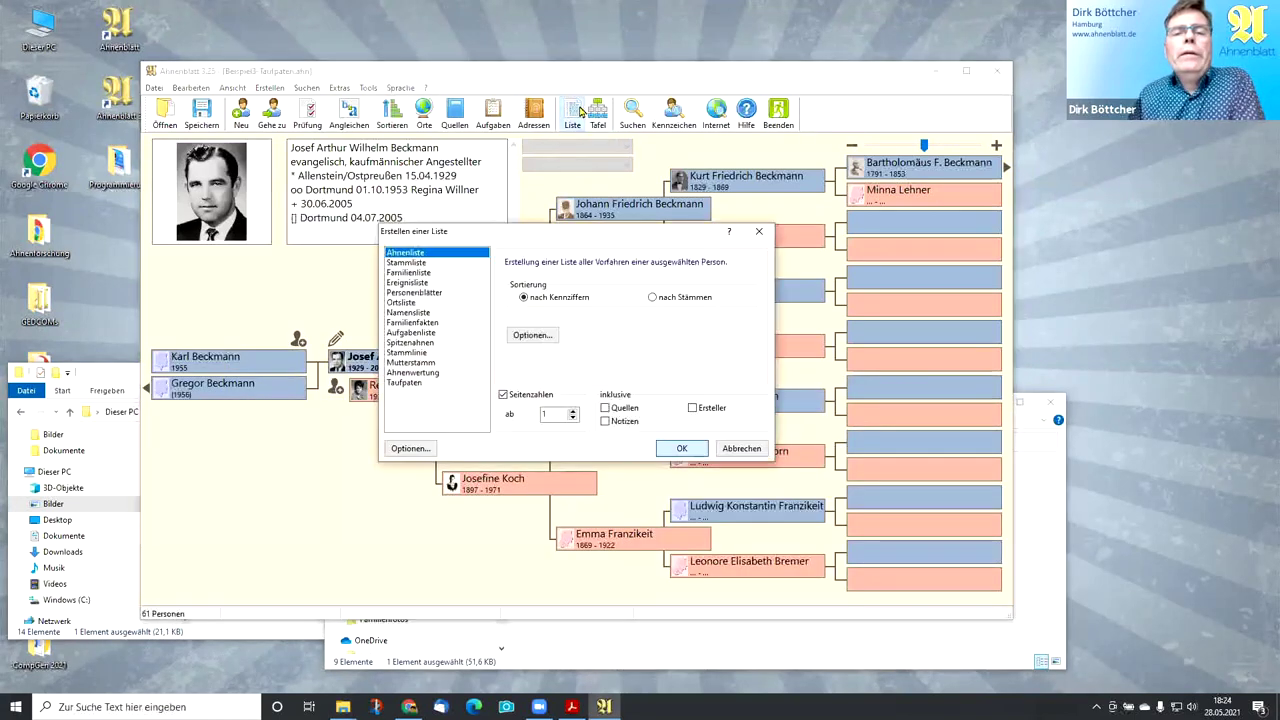
click(418, 385)
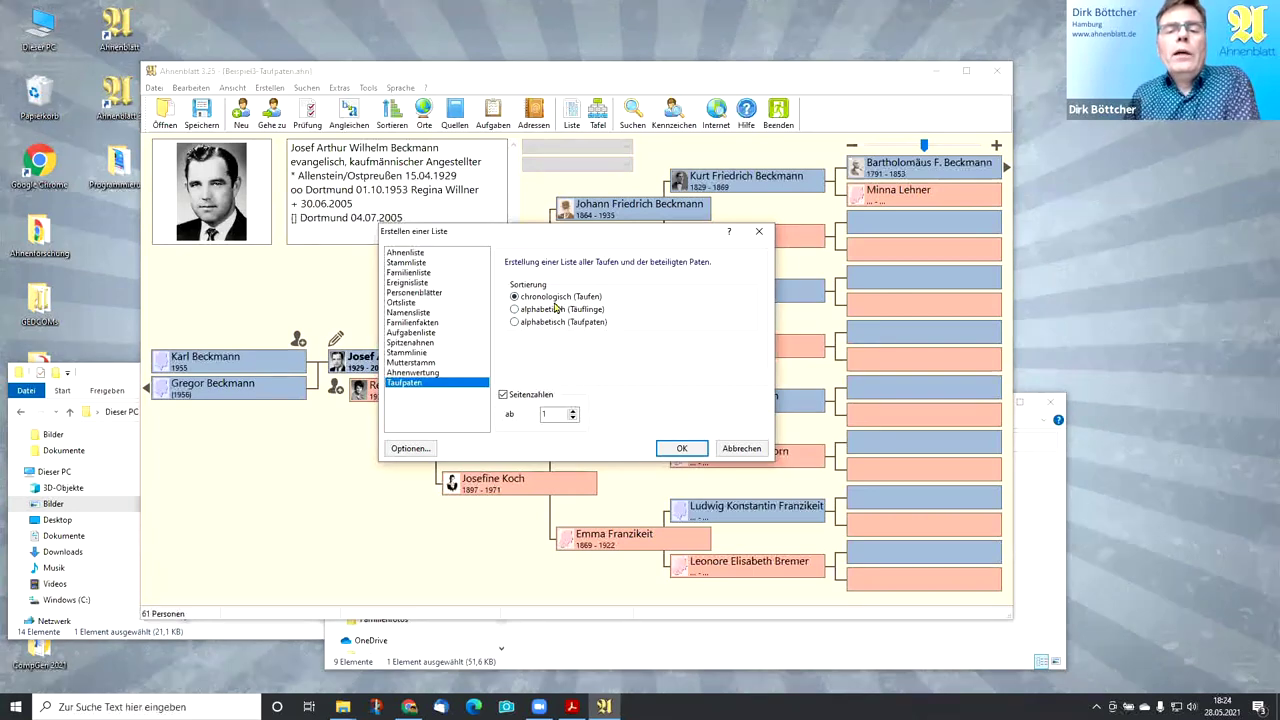
click(675, 449)
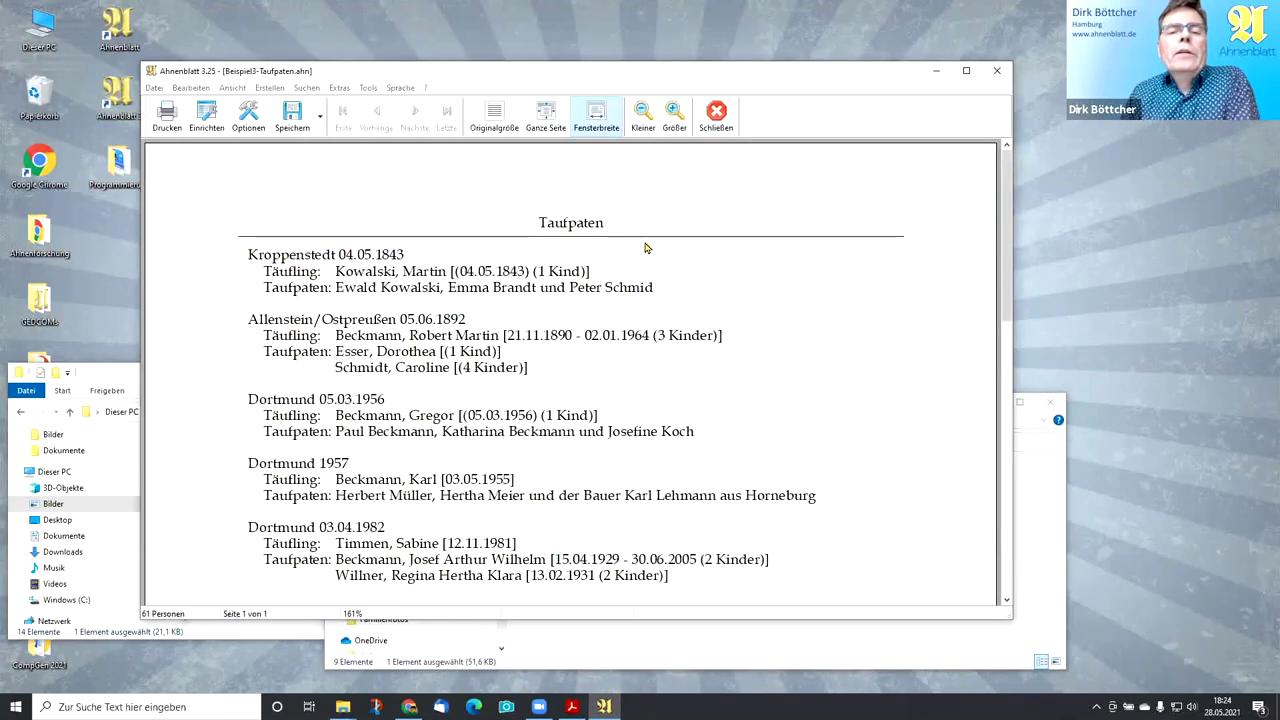
- View the chronological godparent list as a whole page and at window width, read through it and close it
click(547, 118)
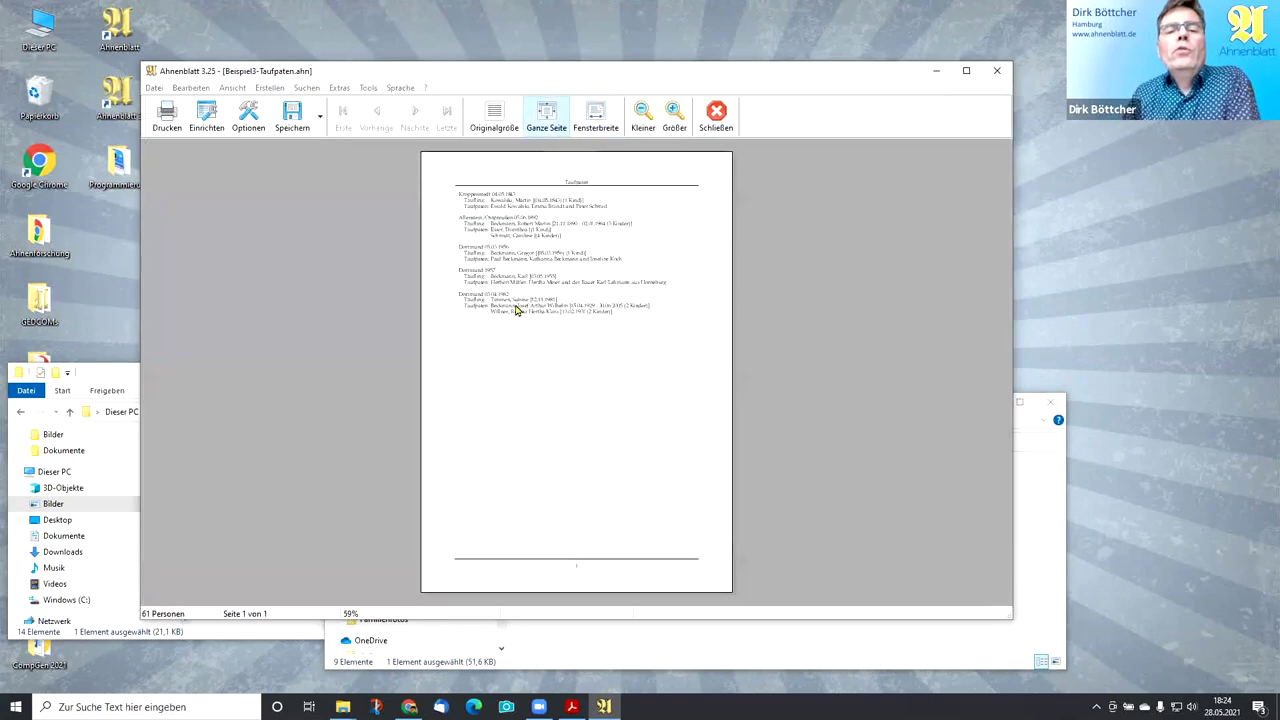
click(598, 116)
scroll(913, 372, down, 2)
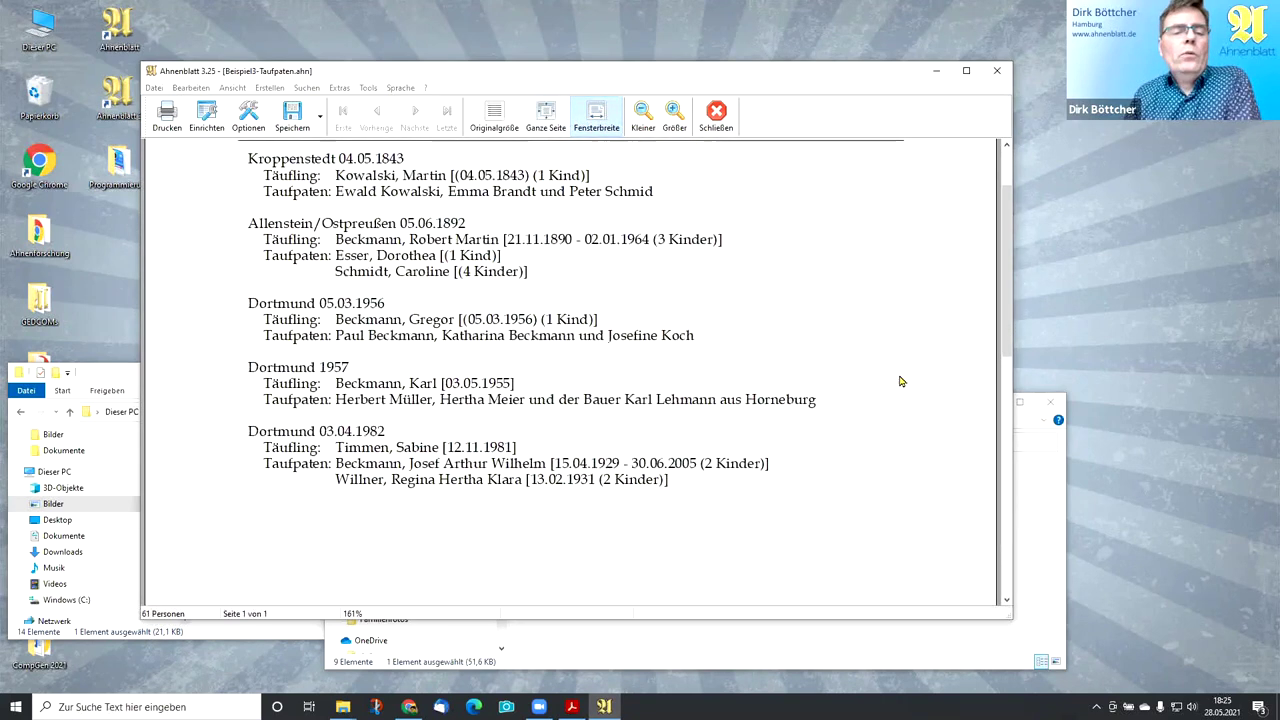
scroll(913, 372, up, 3)
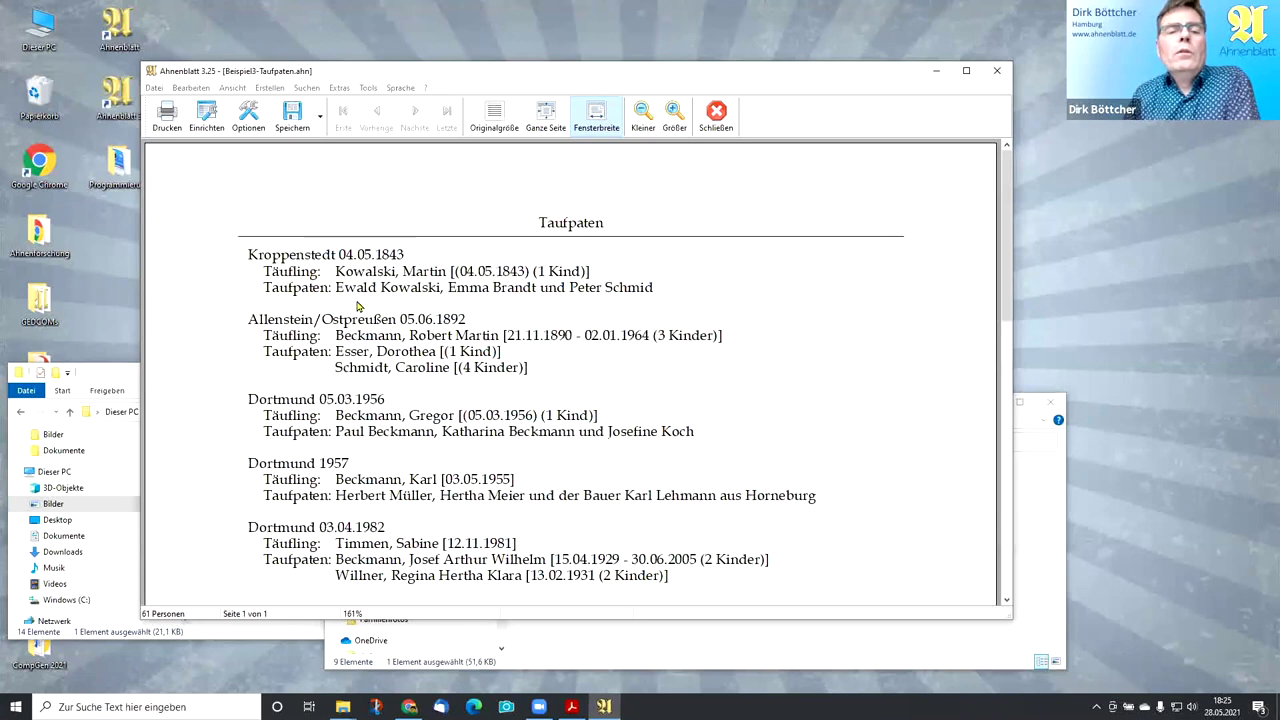
click(716, 118)
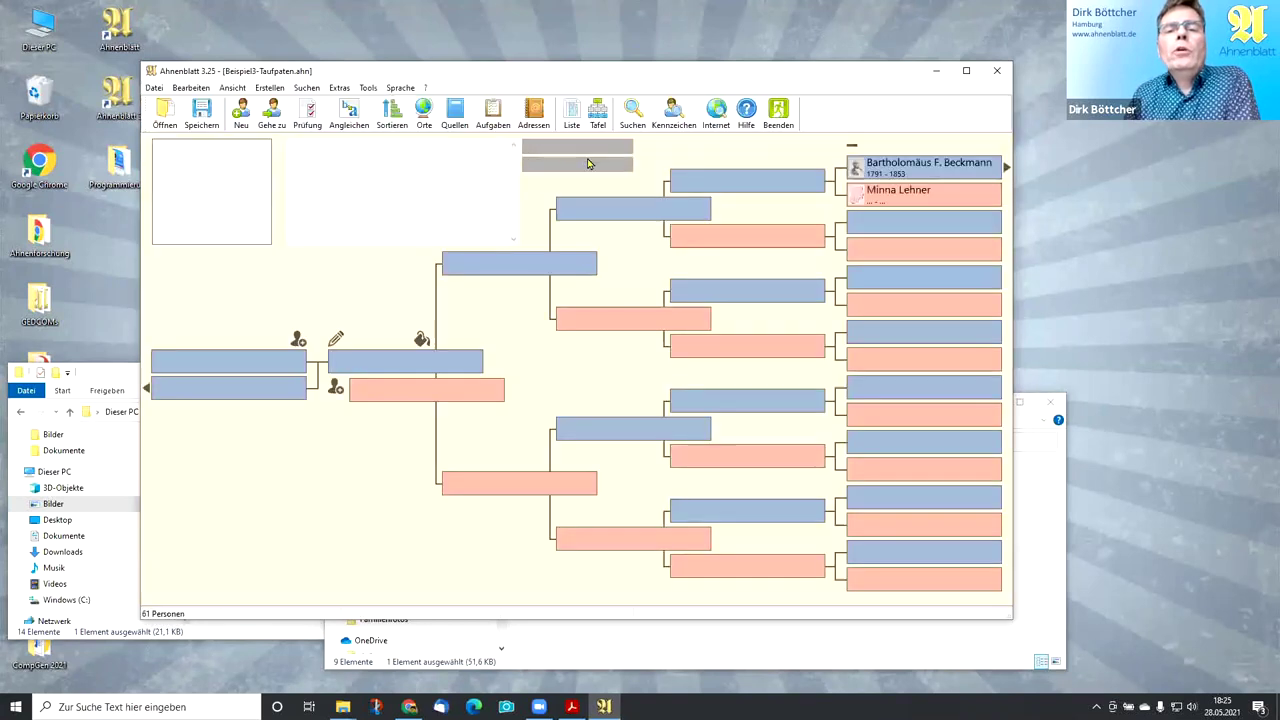
- Create the godparent list again, sorted alphabetically by godparents
click(572, 114)
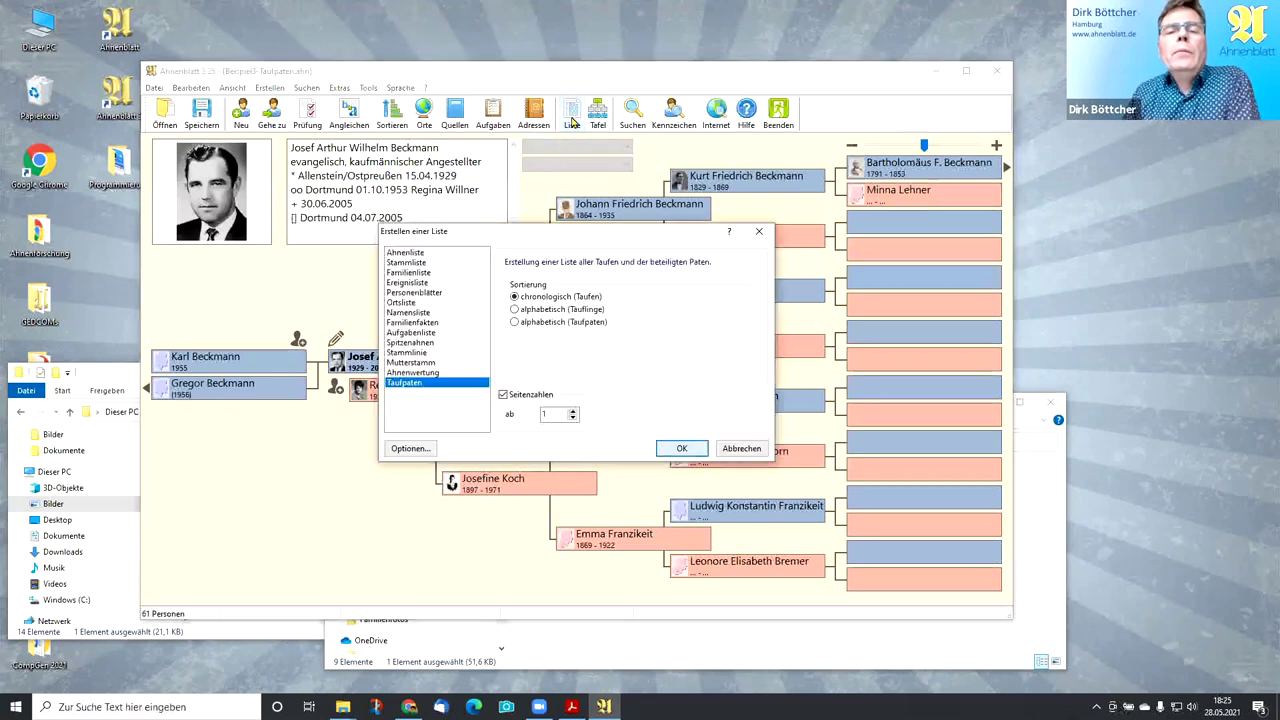
click(514, 321)
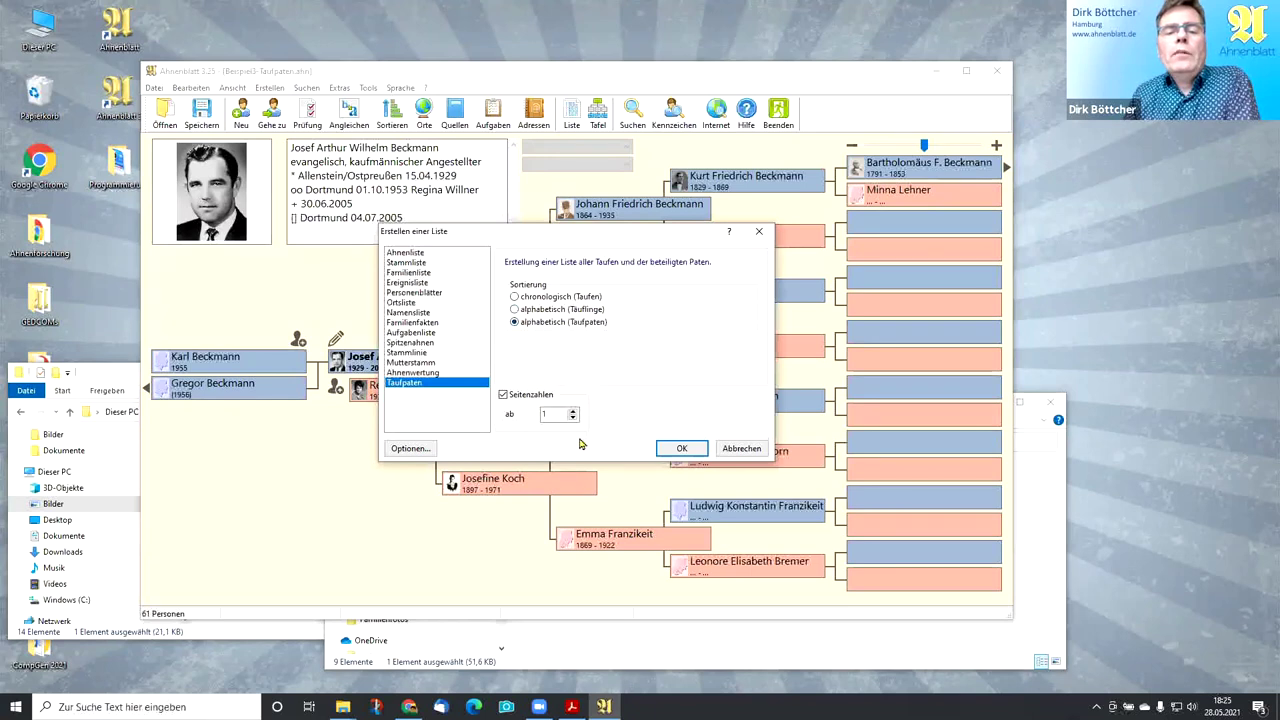
click(676, 449)
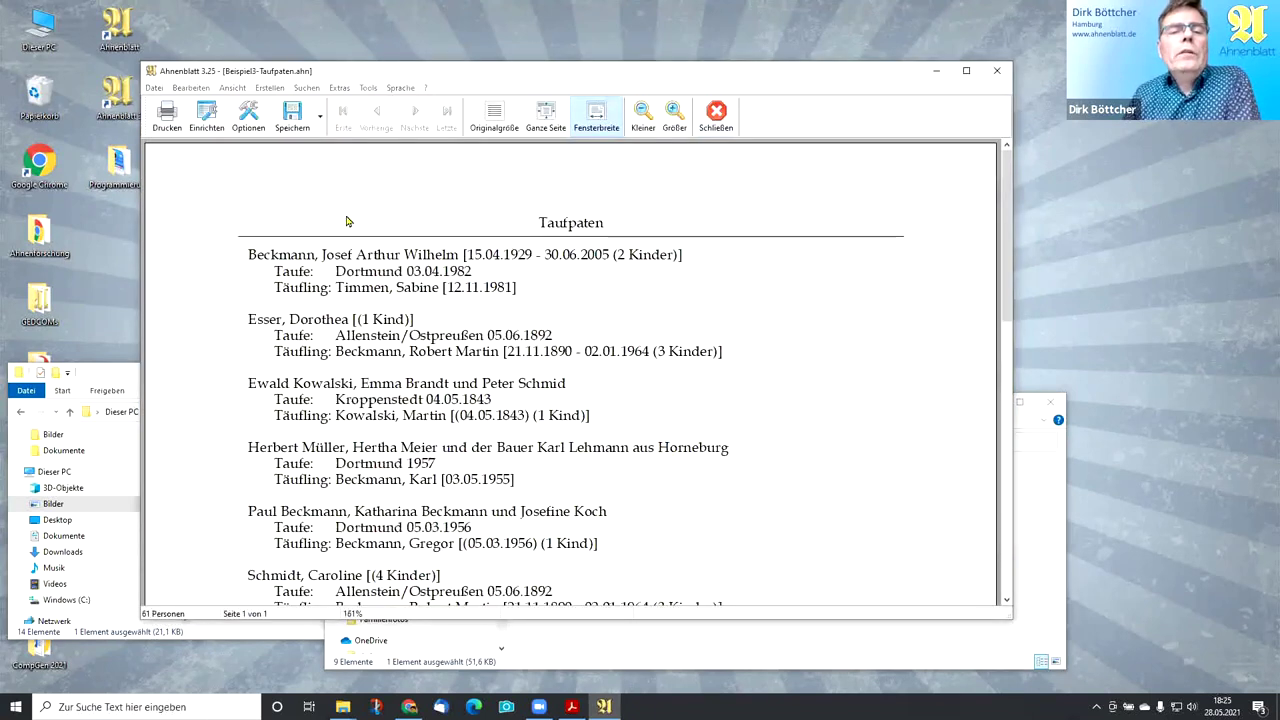
- Read through the alphabetically sorted godparent list down to its last entry and close the list
scroll(342, 224, down, 1)
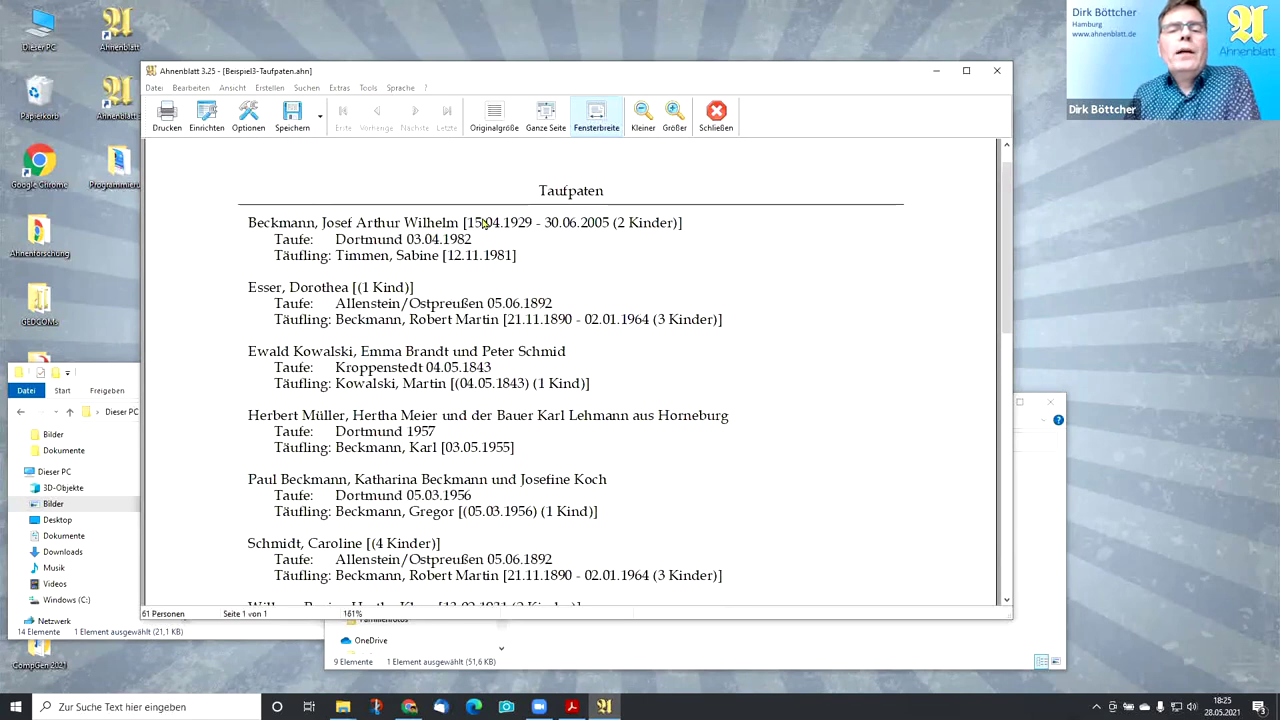
scroll(438, 231, down, 1)
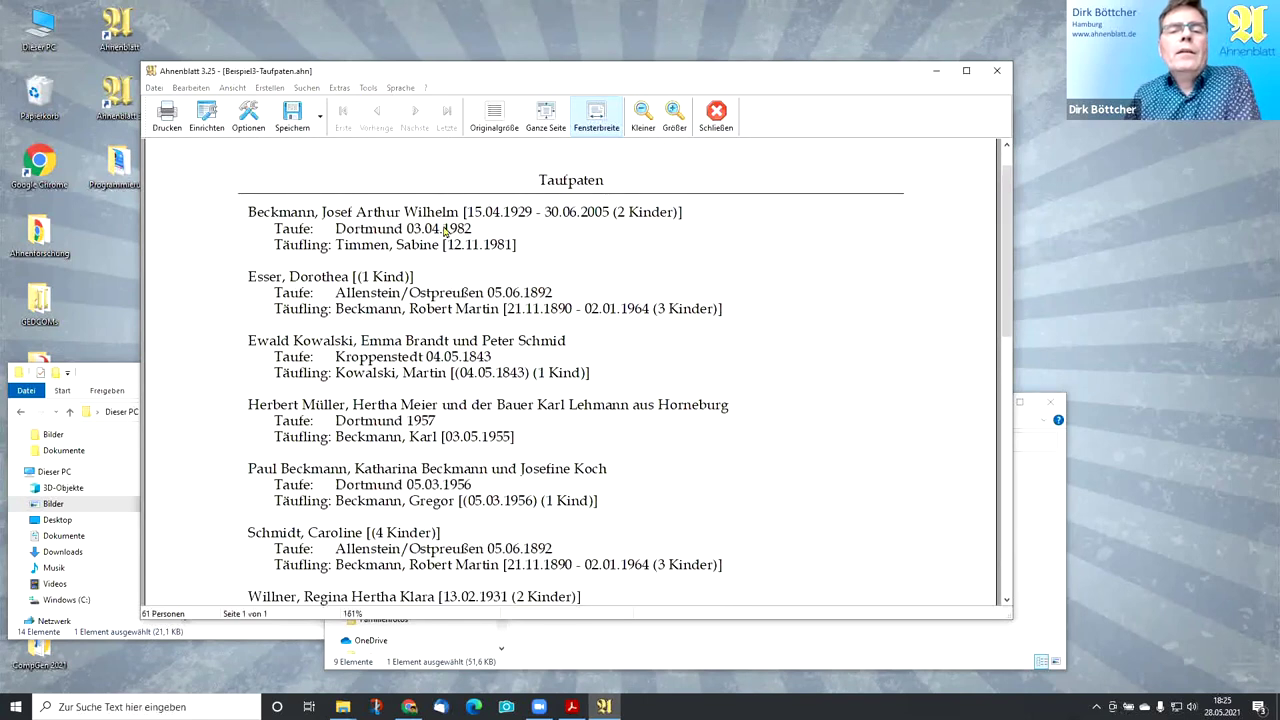
scroll(289, 208, down, 1)
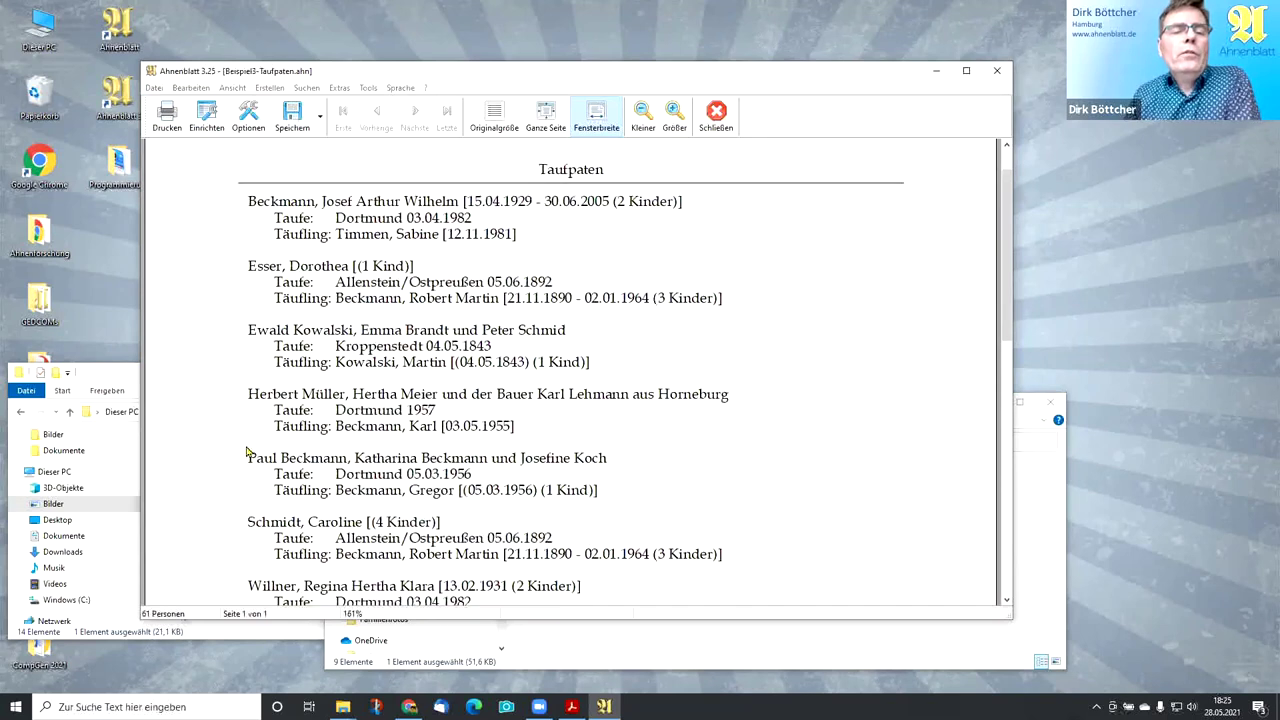
scroll(265, 400, down, 1)
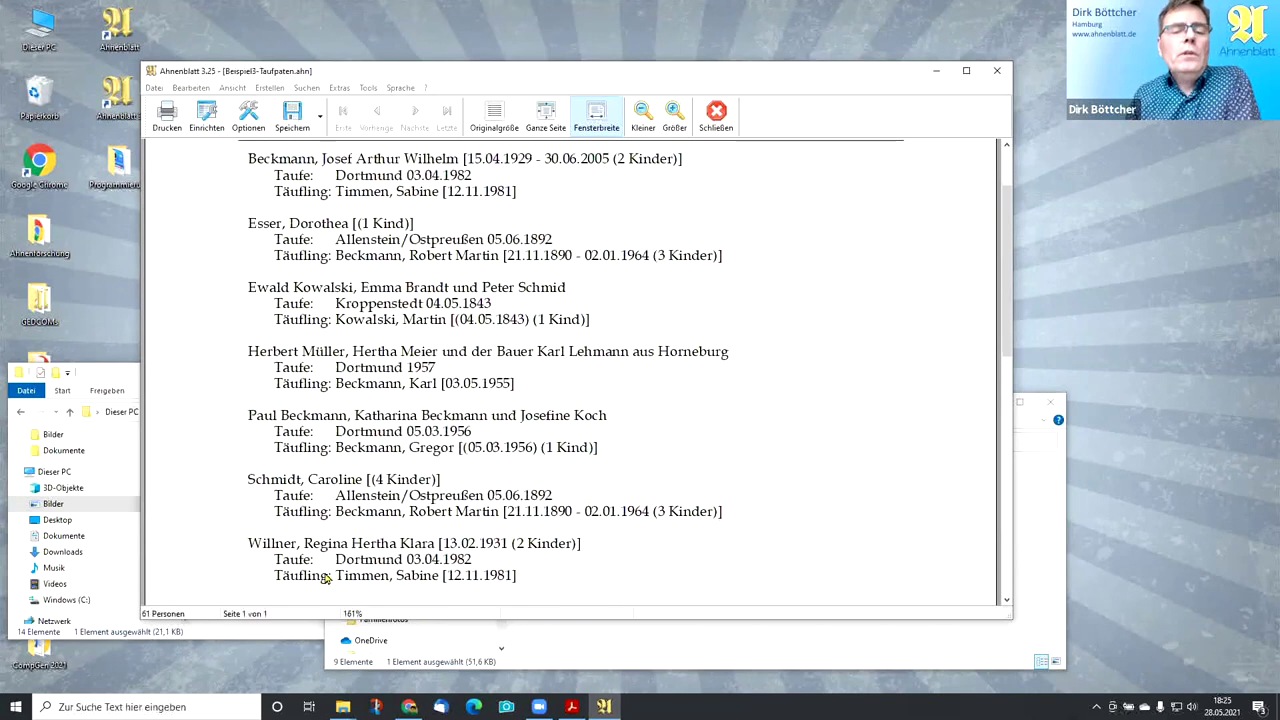
scroll(323, 570, down, 1)
scroll(318, 555, up, 2)
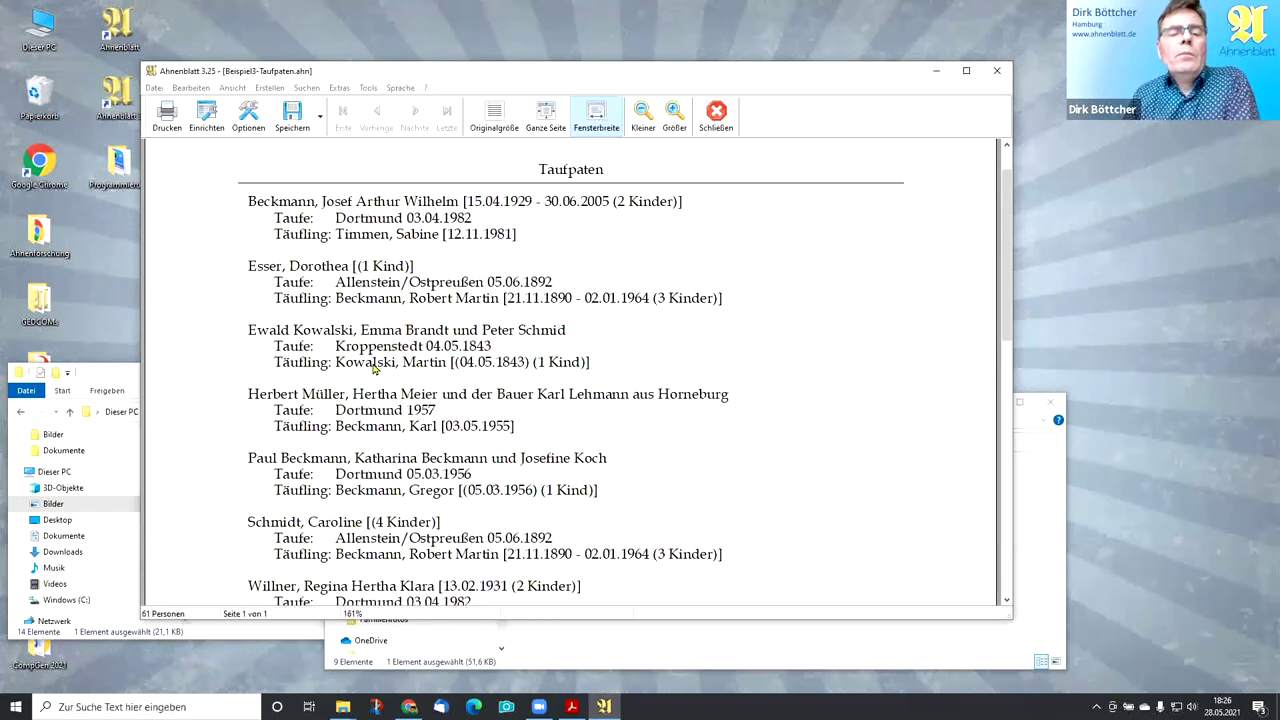
click(717, 114)
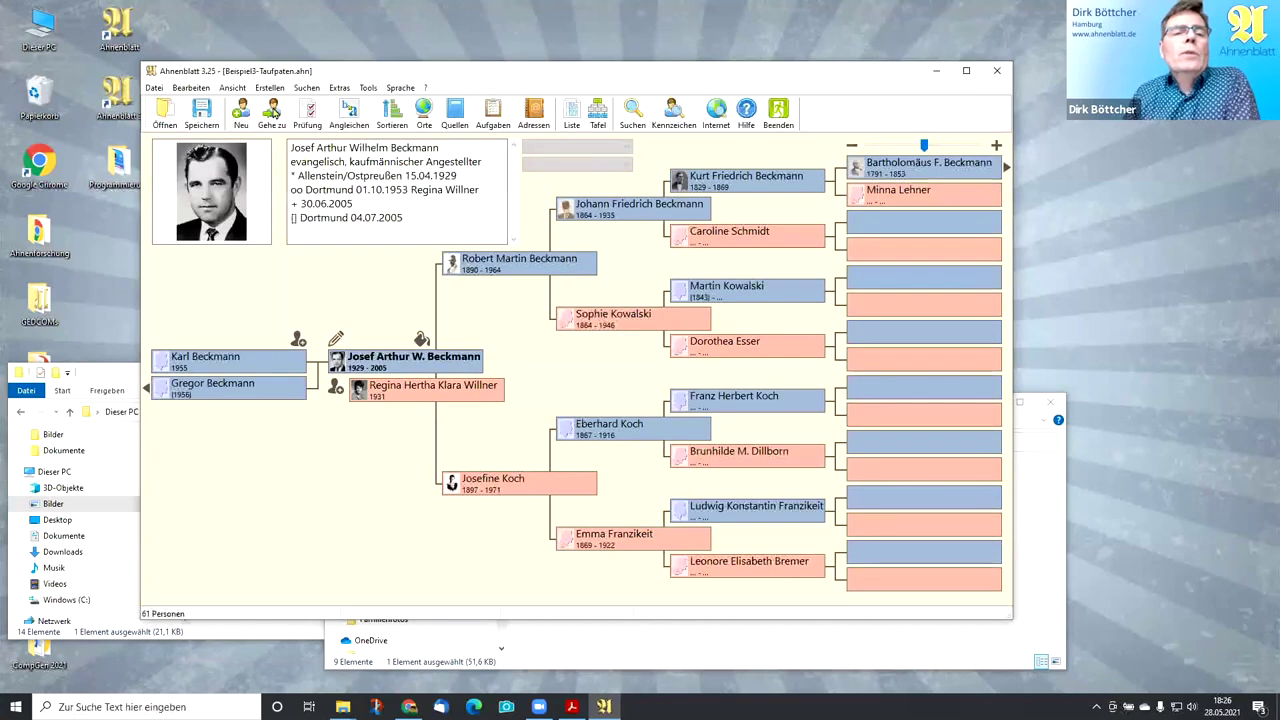
- Go to the person baptised in Kroppenstedt, open that person's input dialog and place it higher over the main window
click(274, 111)
text(kowalski, Martin)
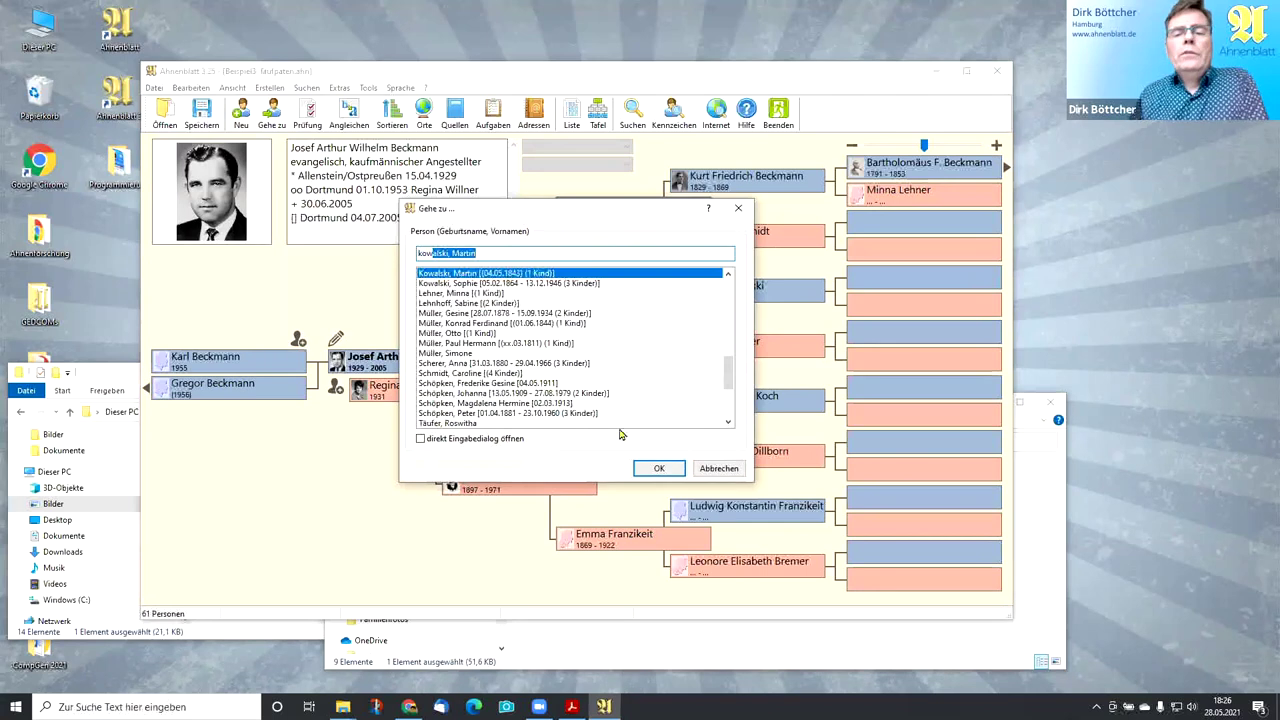
click(658, 469)
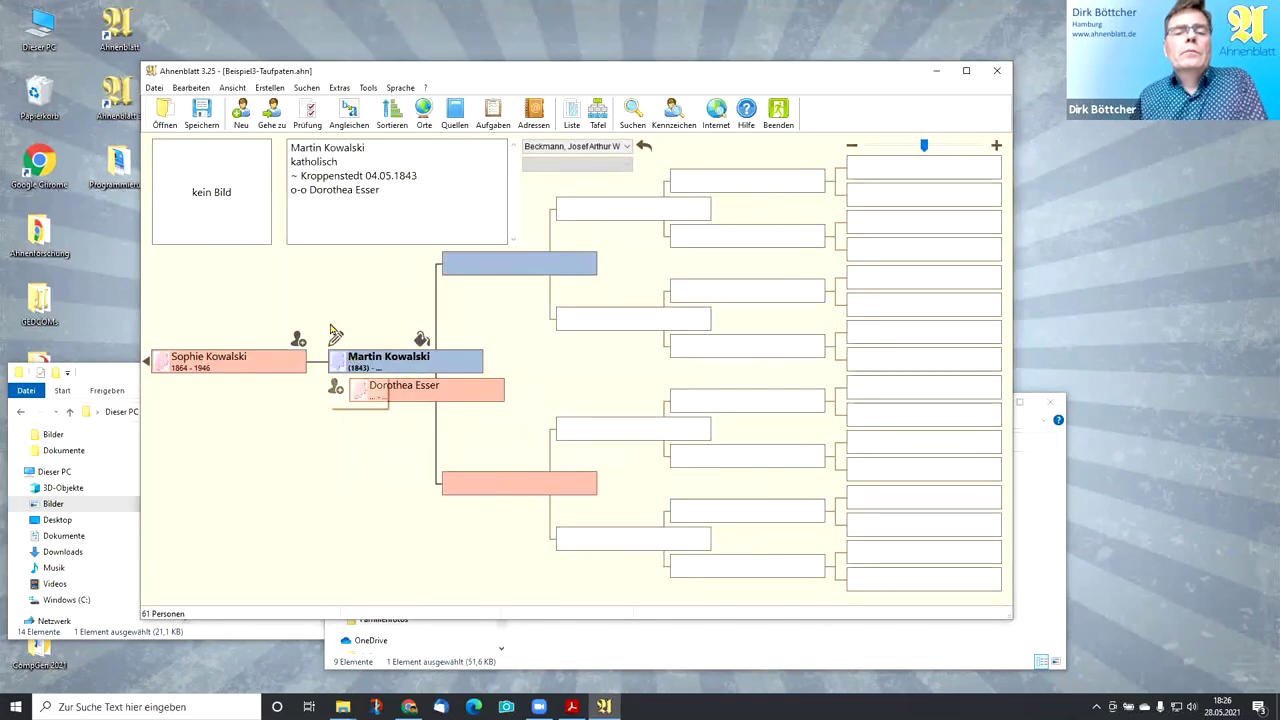
double_click(373, 190)
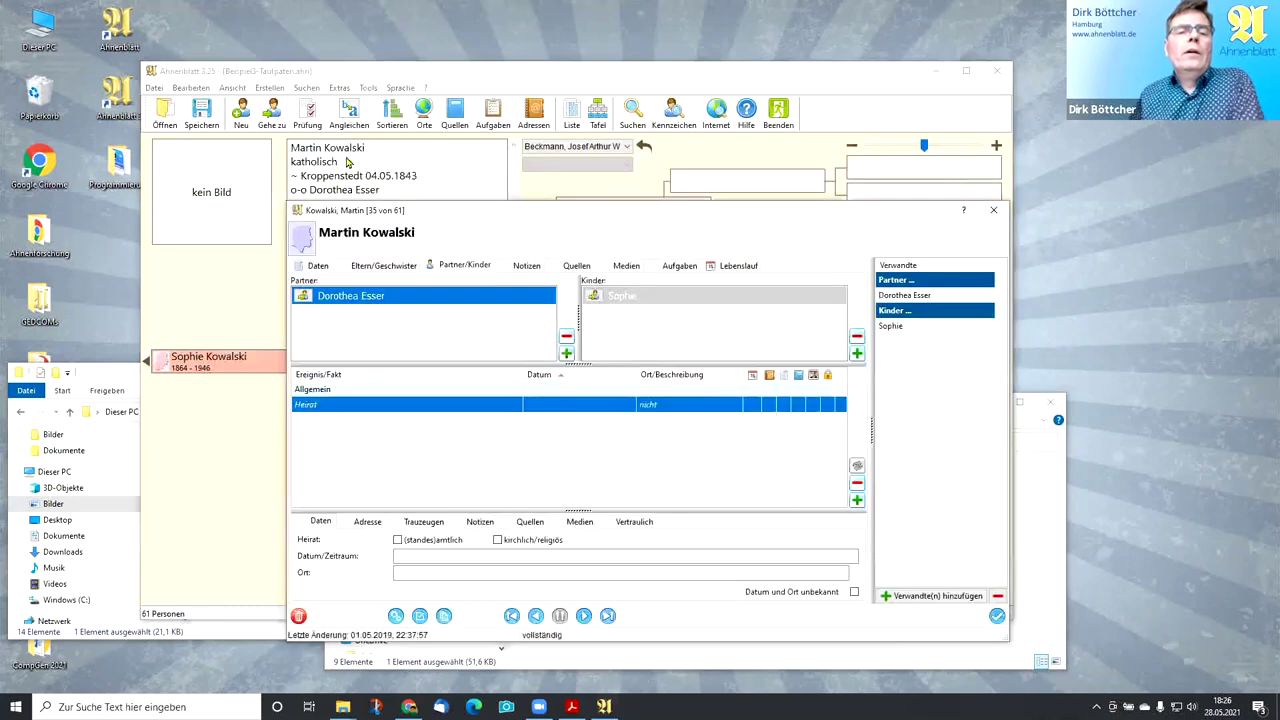
drag(499, 210, 417, 156)
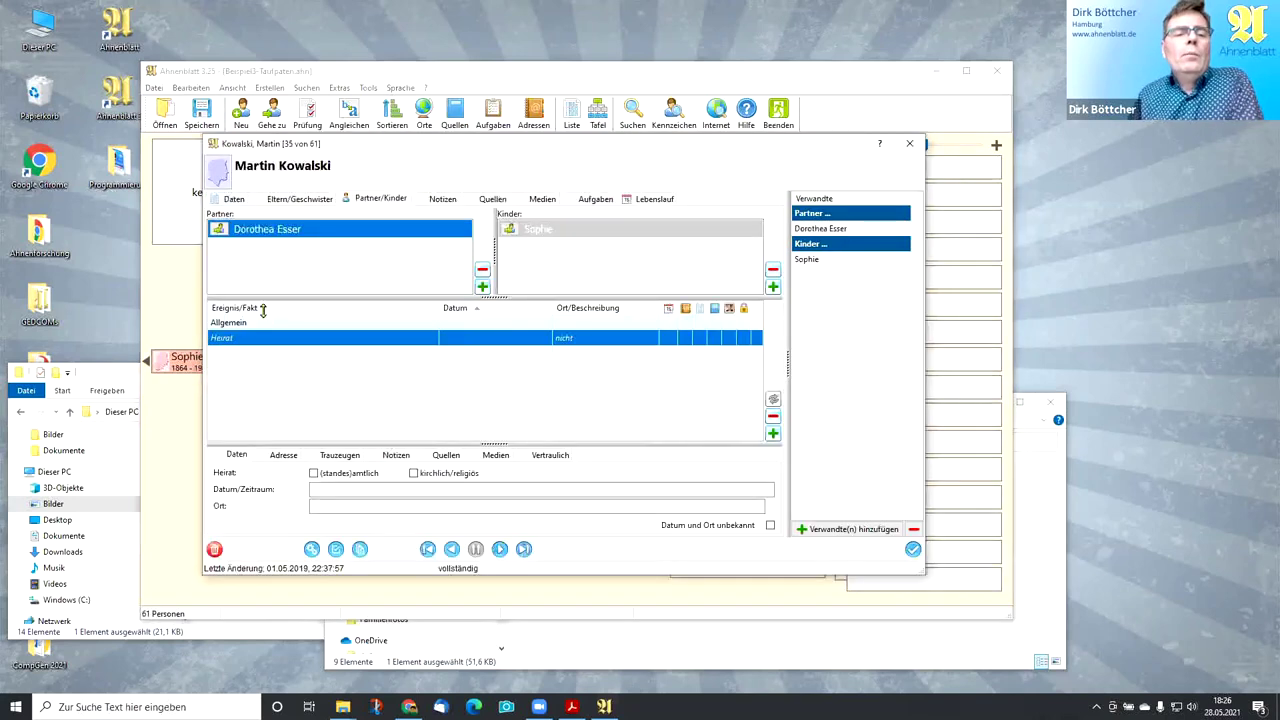
- Show the godparents (Taufpaten) entered for the person's religious baptism event, Taufe (religiös)
click(240, 200)
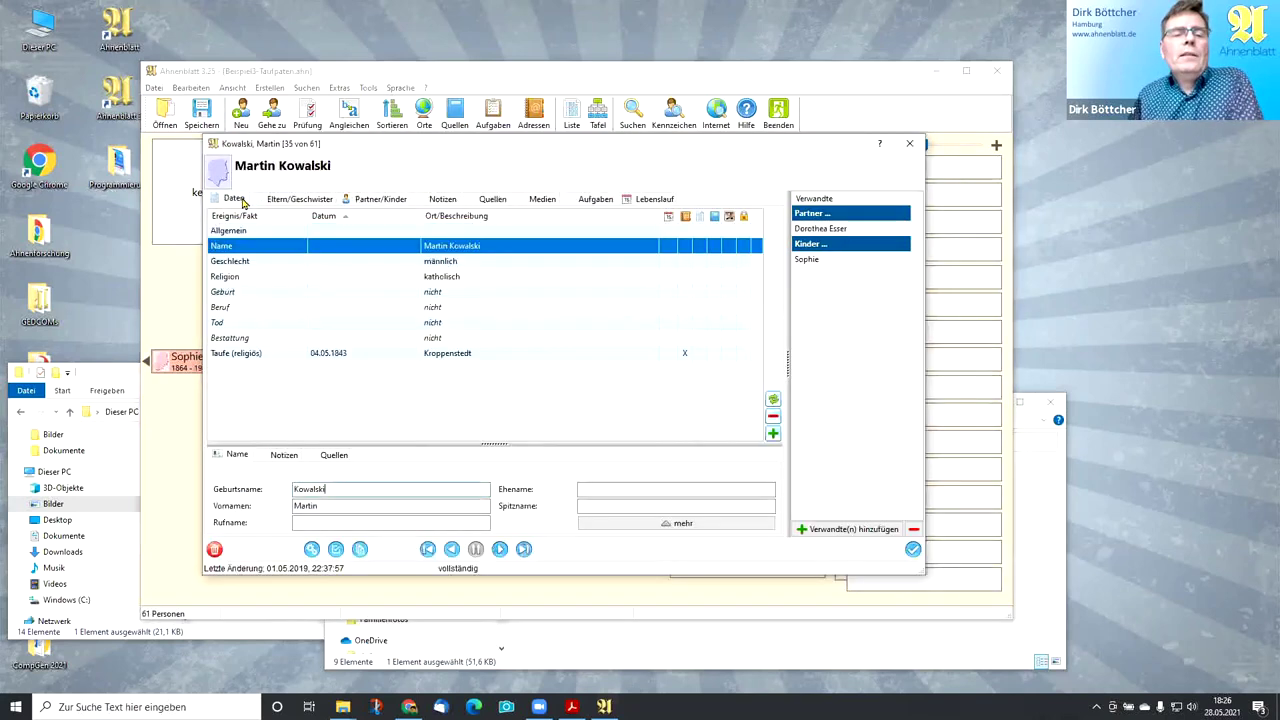
click(248, 354)
click(337, 458)
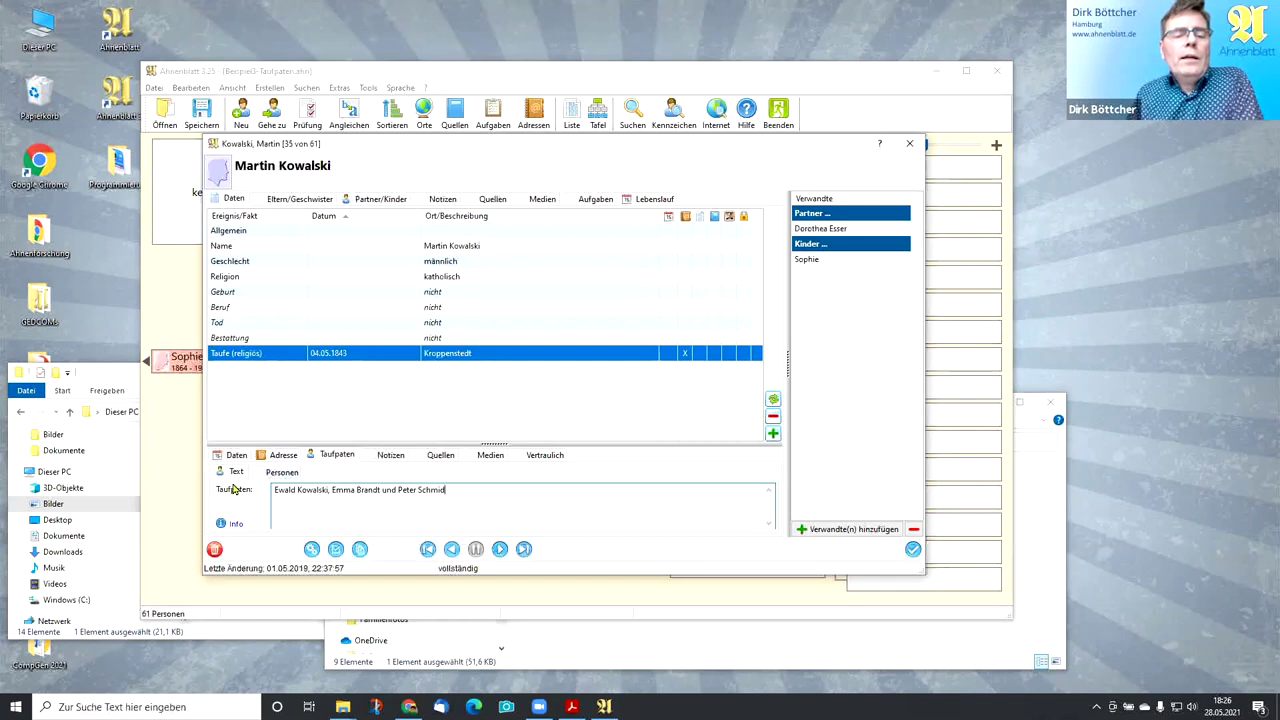
- Compare the text and person entry forms for the selected baptism's godparents, including the info hint, and close the person record
drag(274, 491, 447, 495)
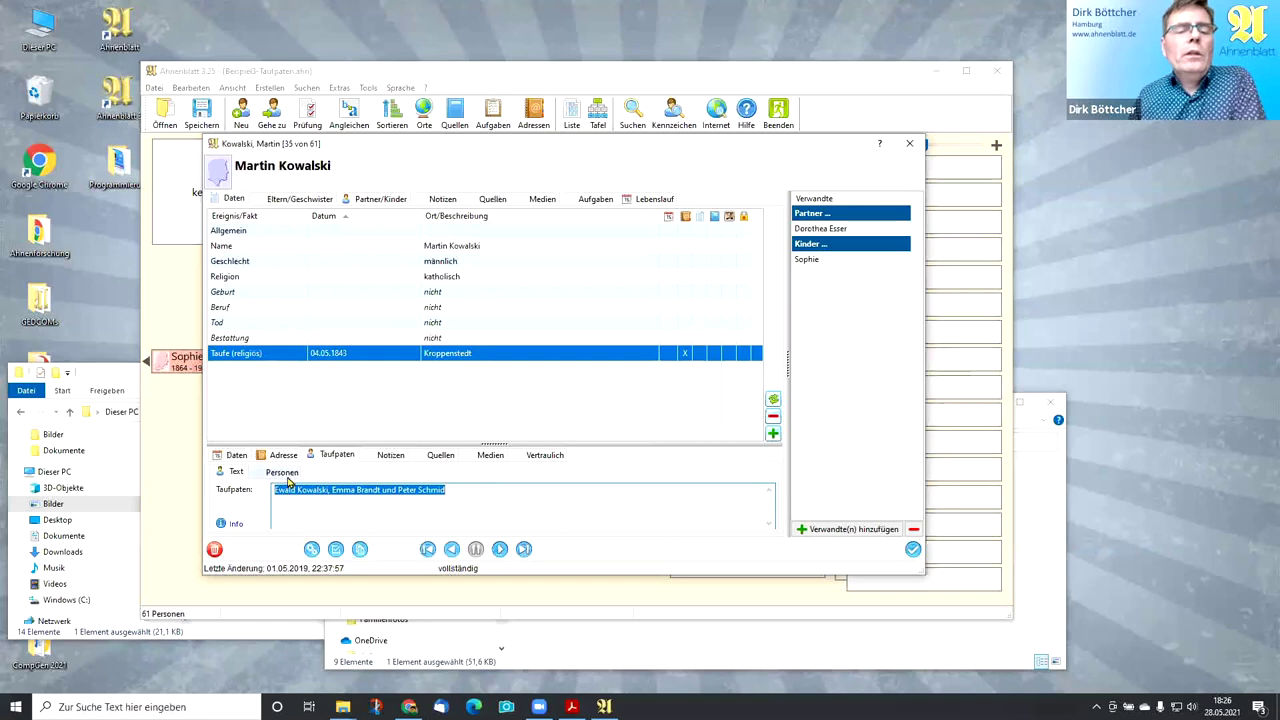
click(284, 473)
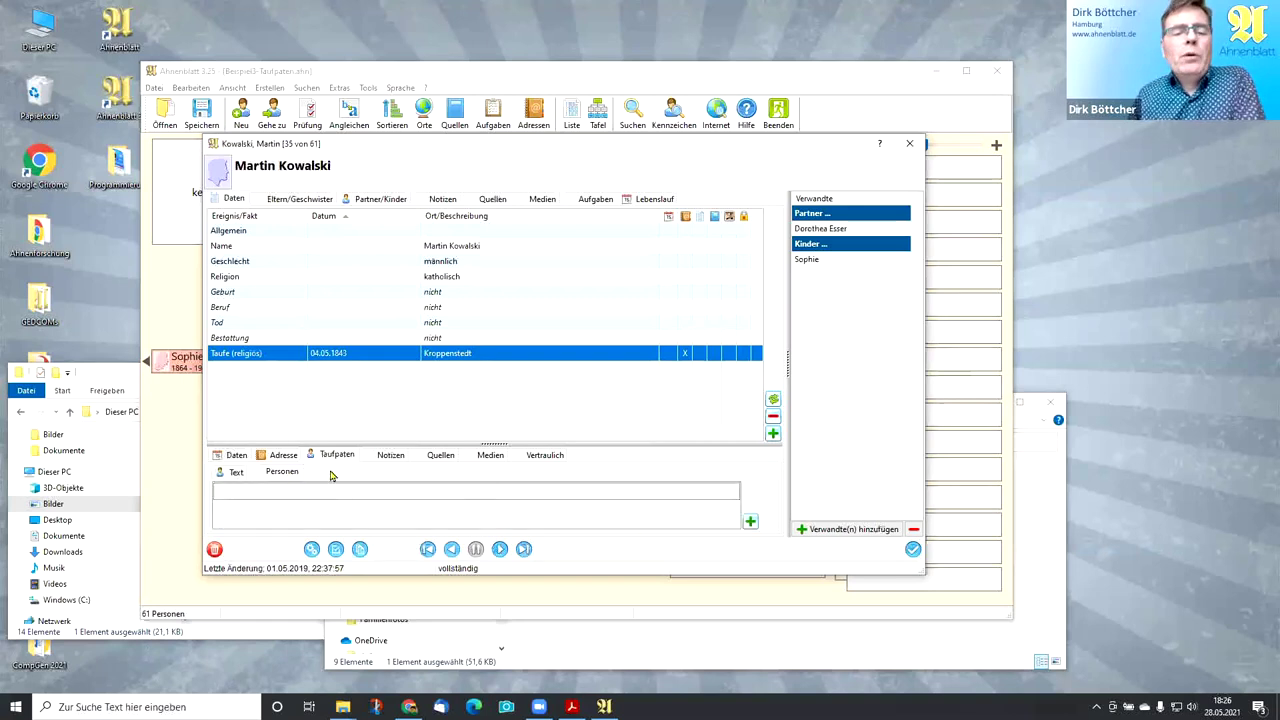
click(750, 524)
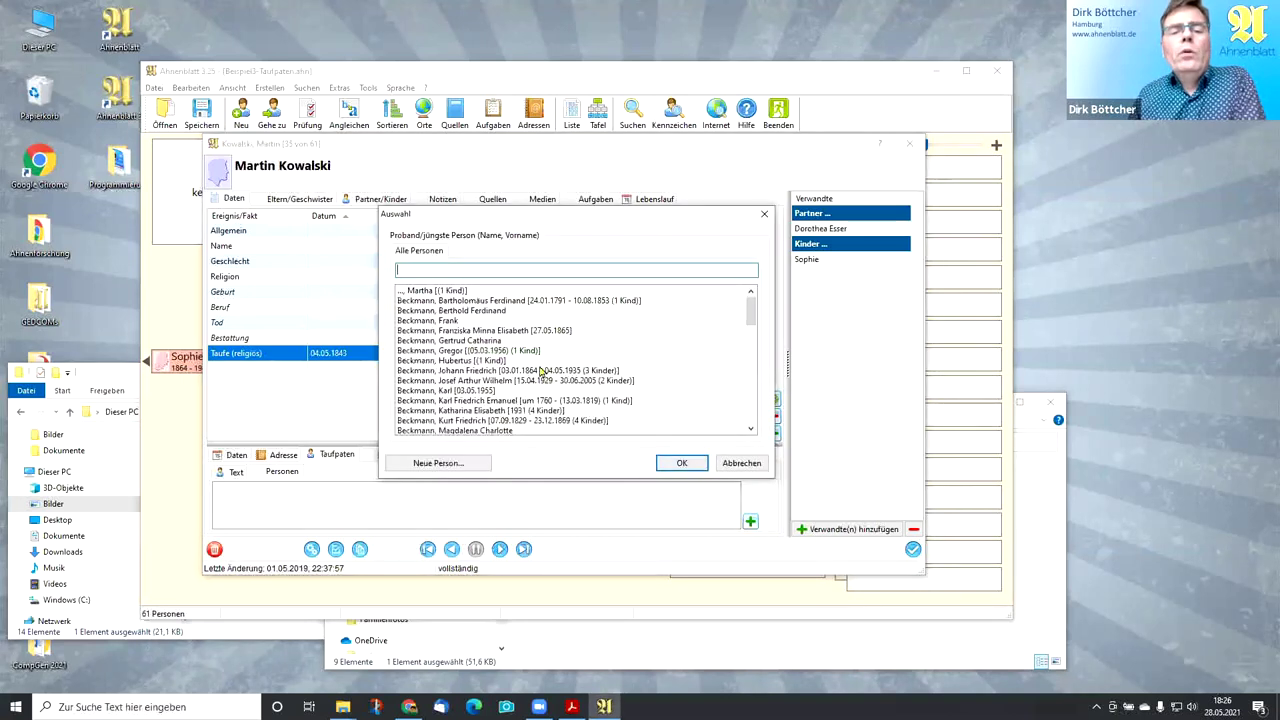
click(740, 464)
click(238, 473)
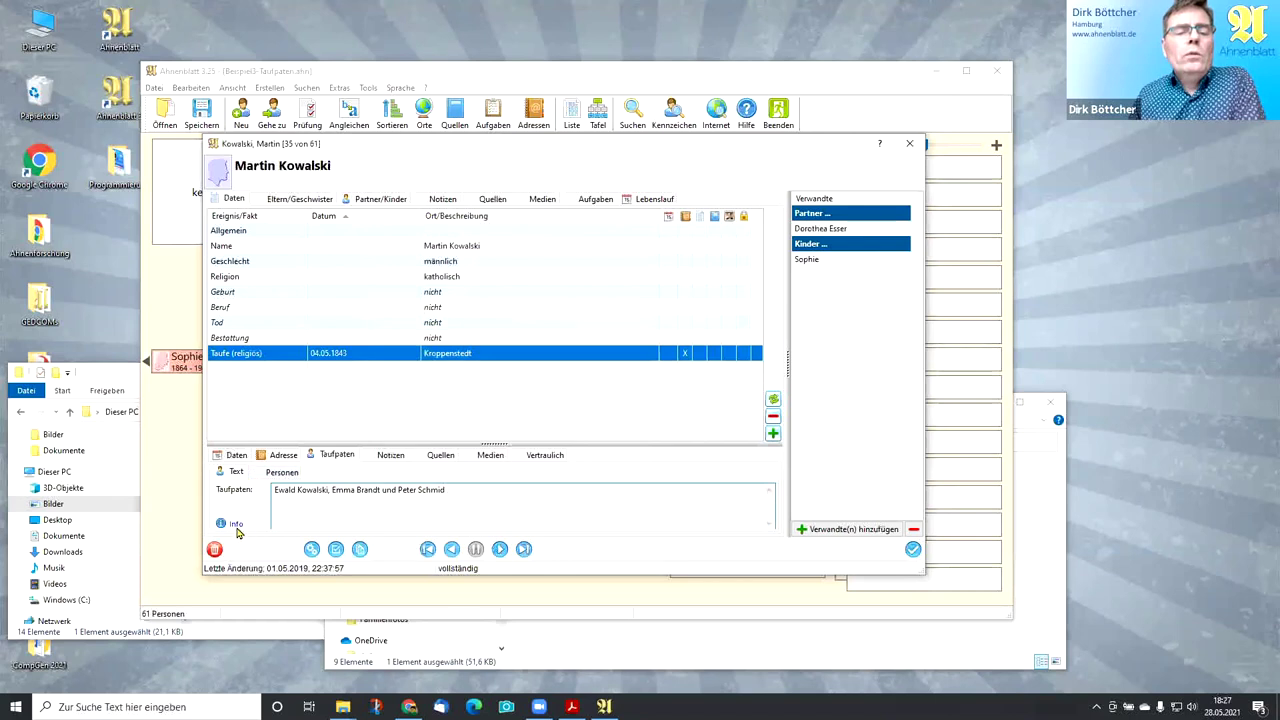
mouse_move(230, 527)
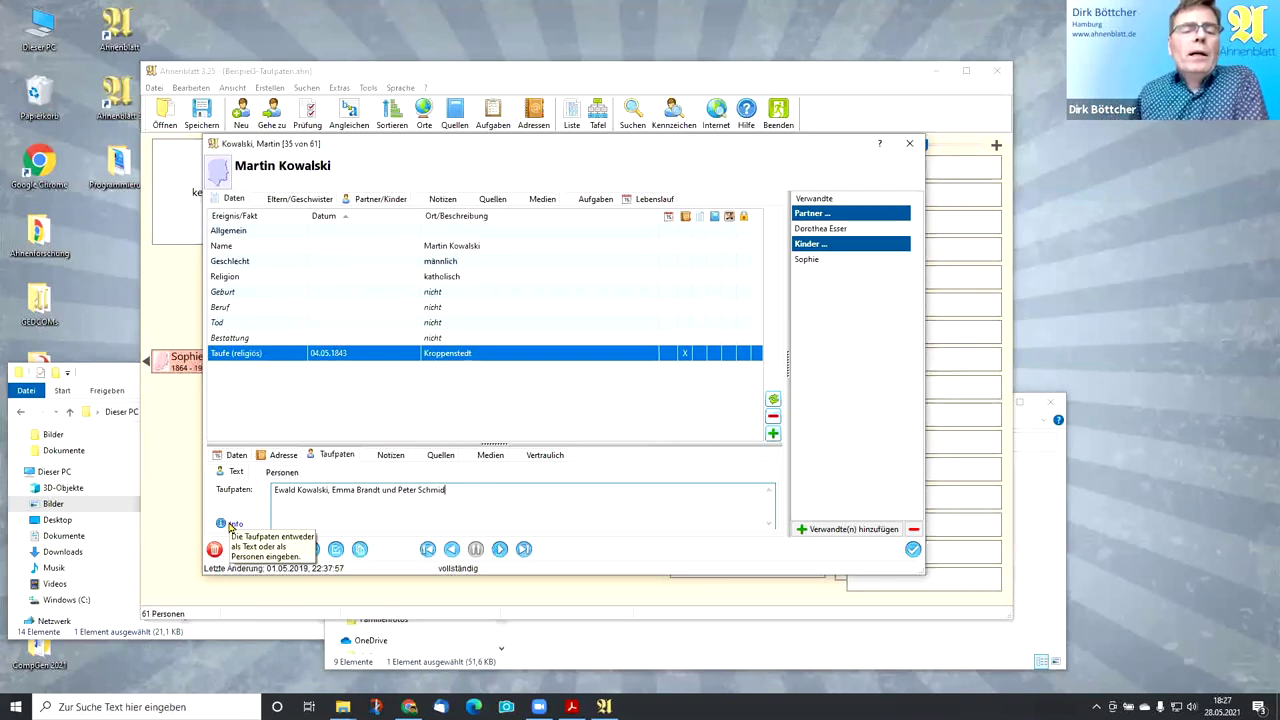
click(285, 472)
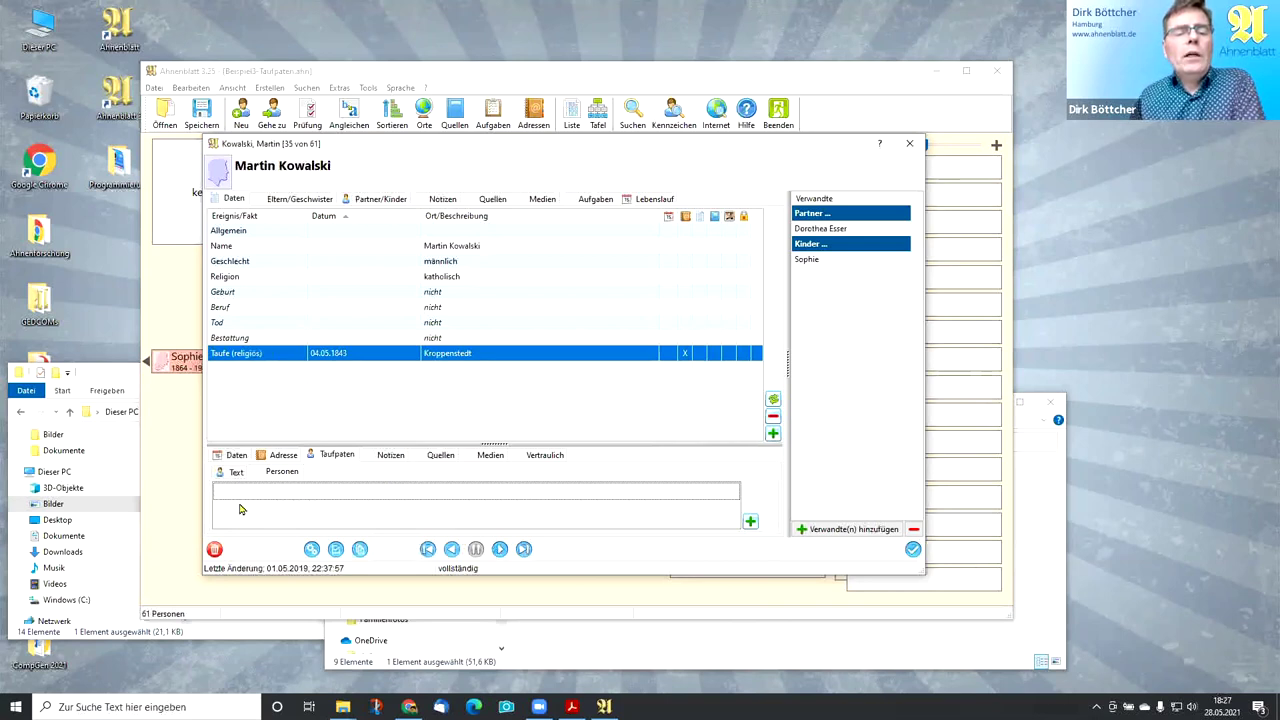
click(236, 474)
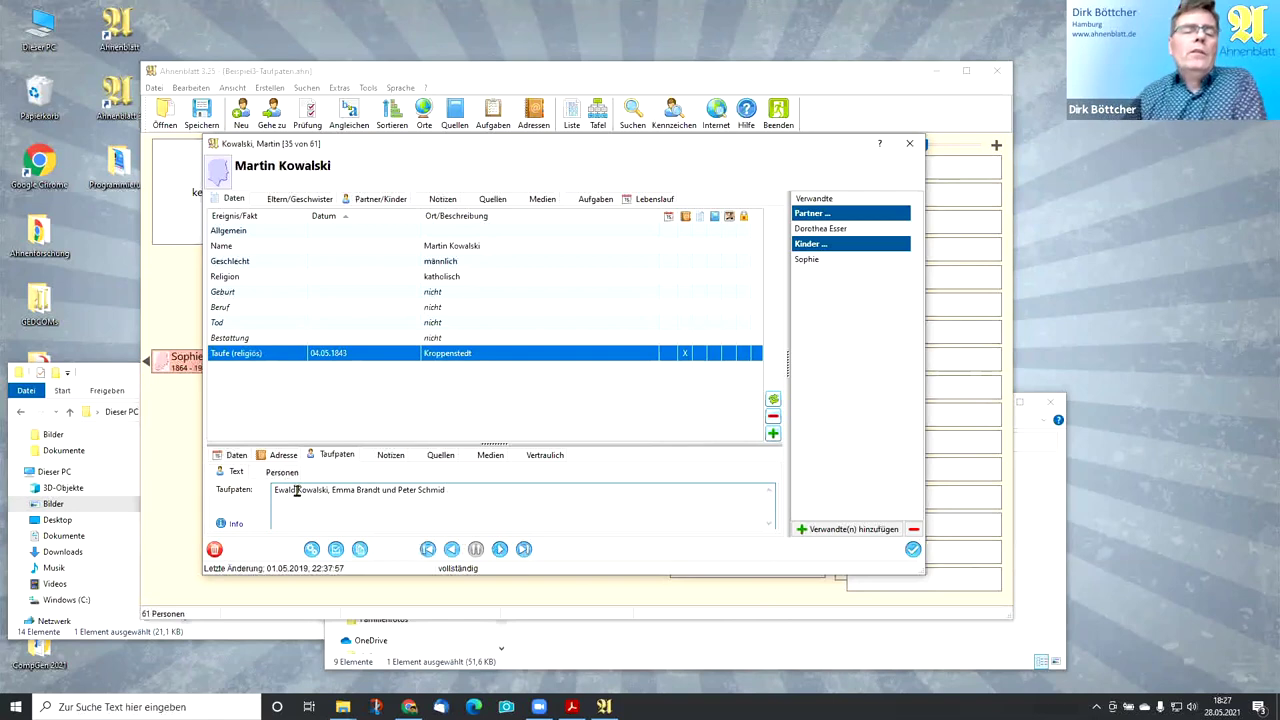
drag(461, 493, 290, 490)
click(449, 503)
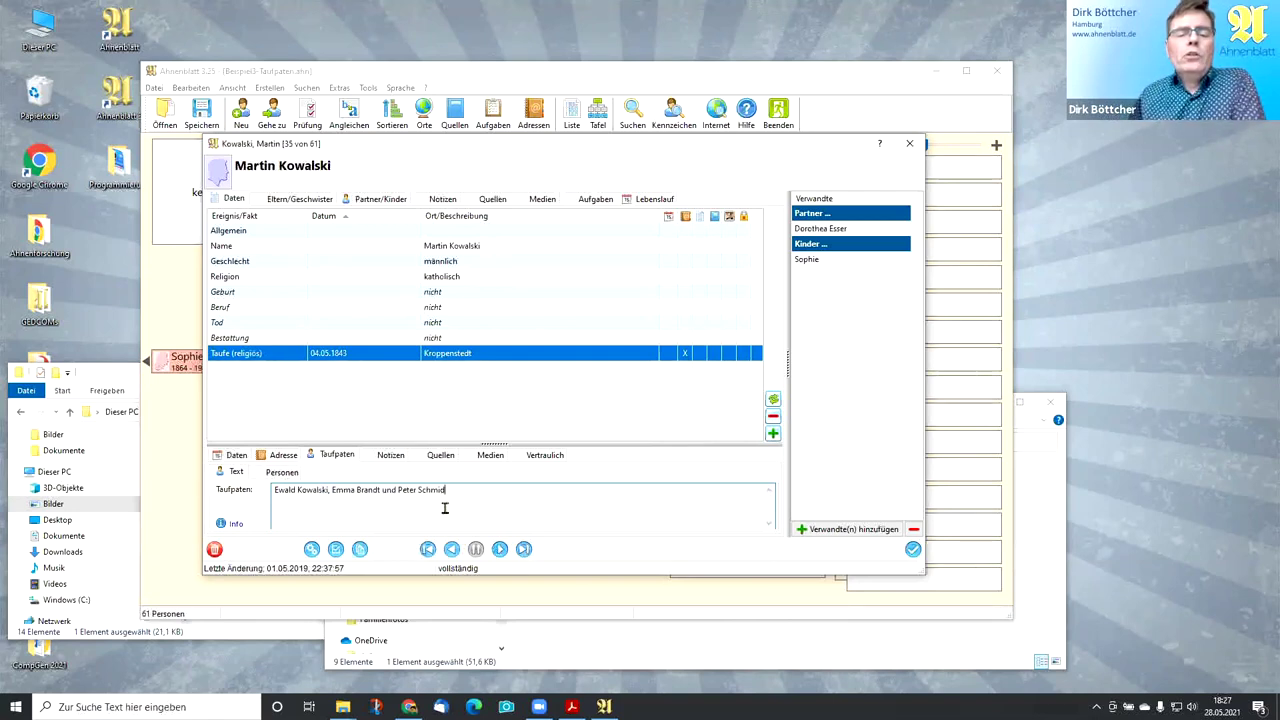
click(283, 477)
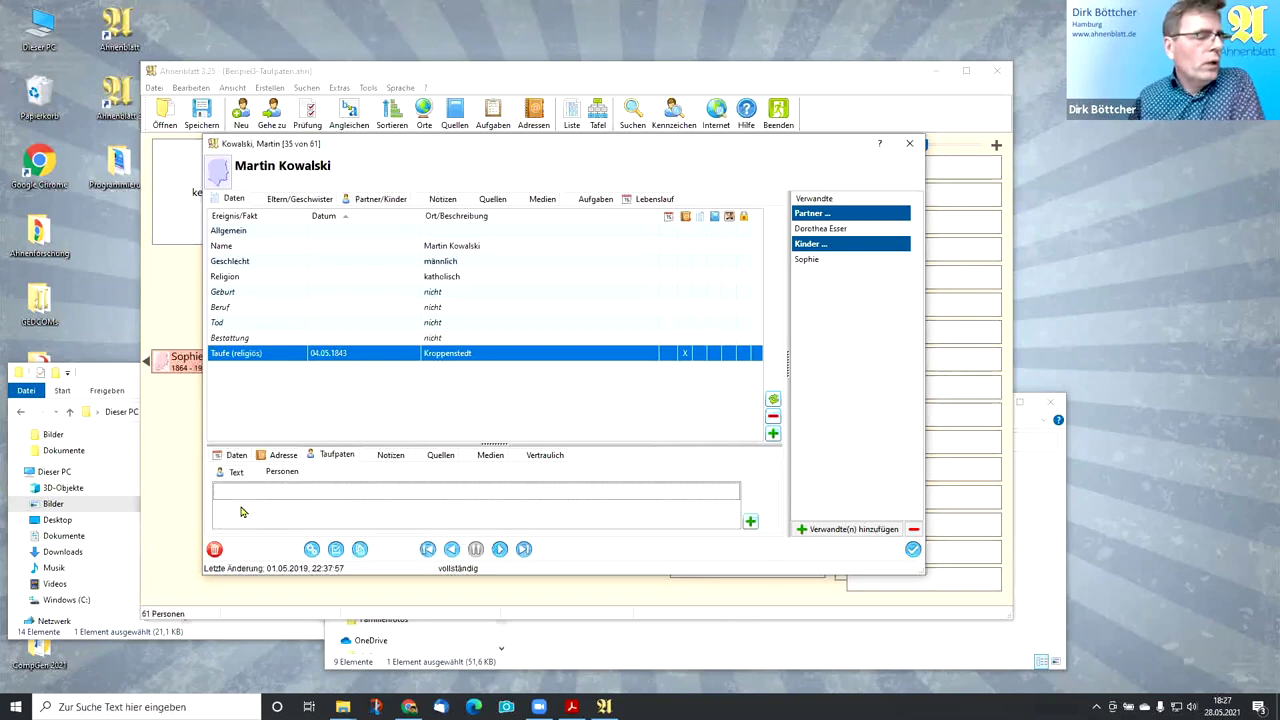
click(913, 550)
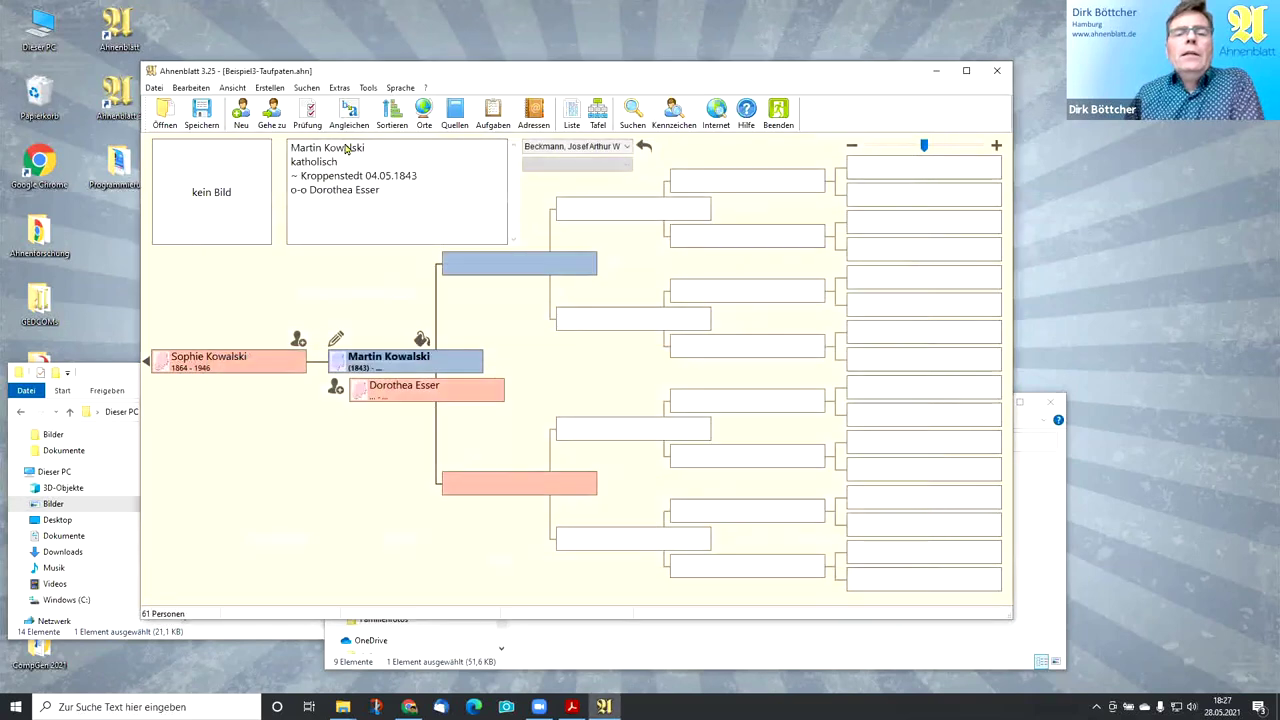
- Review the list options for Taufpaten and Ahnenwertung, and leave the list dialog without creating a list
click(573, 115)
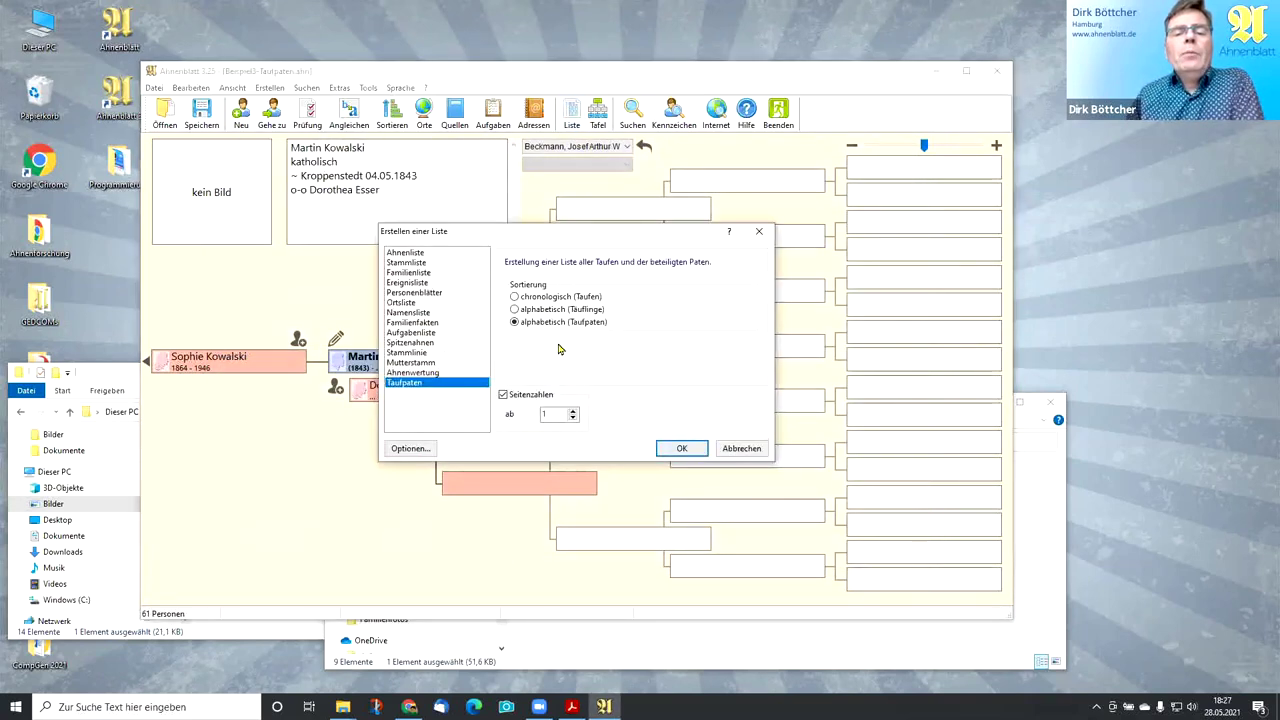
click(501, 395)
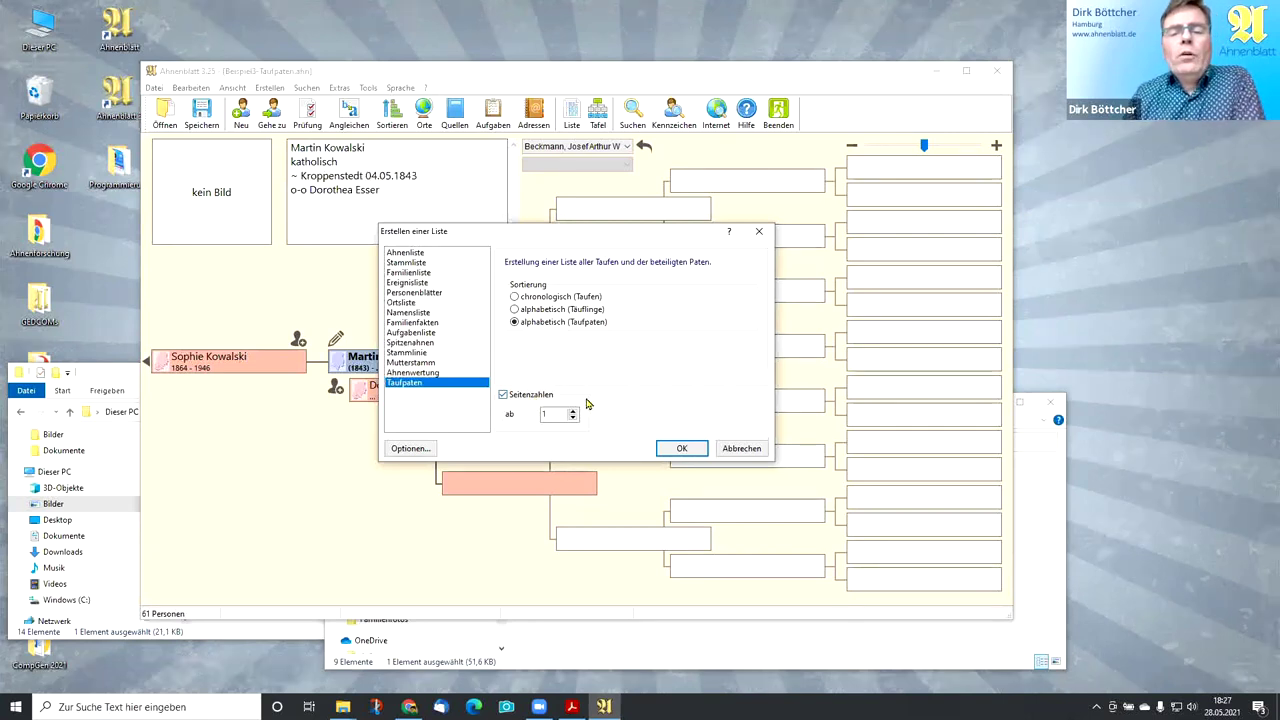
click(505, 396)
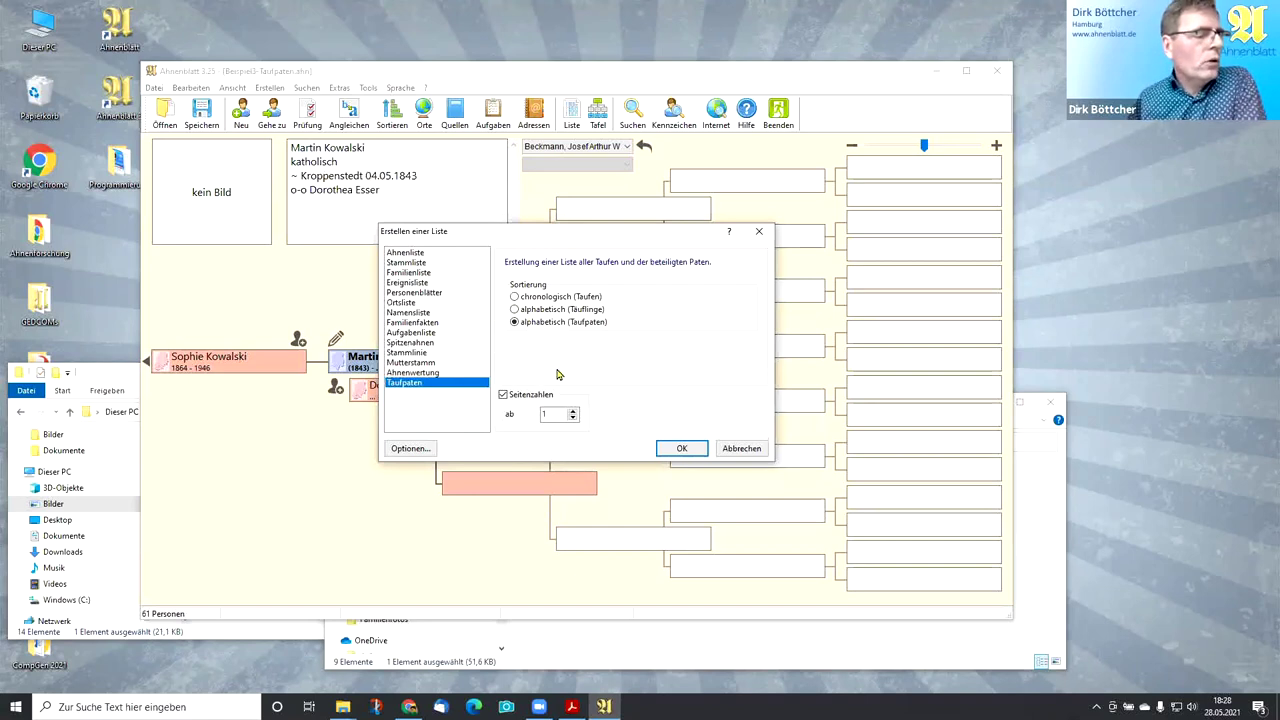
click(413, 373)
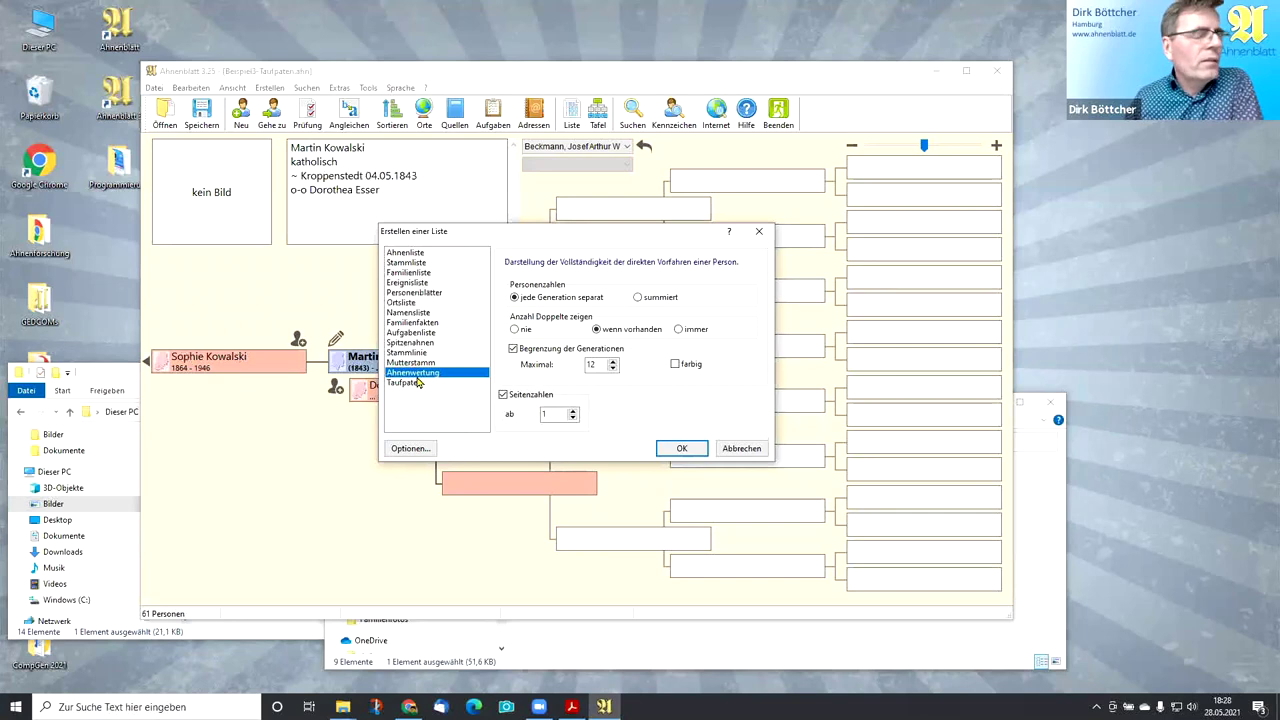
click(737, 450)
- Switch to File Explorer and open the family file "Ahnenwertung - Startperson.ahn" from the CompGen 2021 folders
click(122, 375)
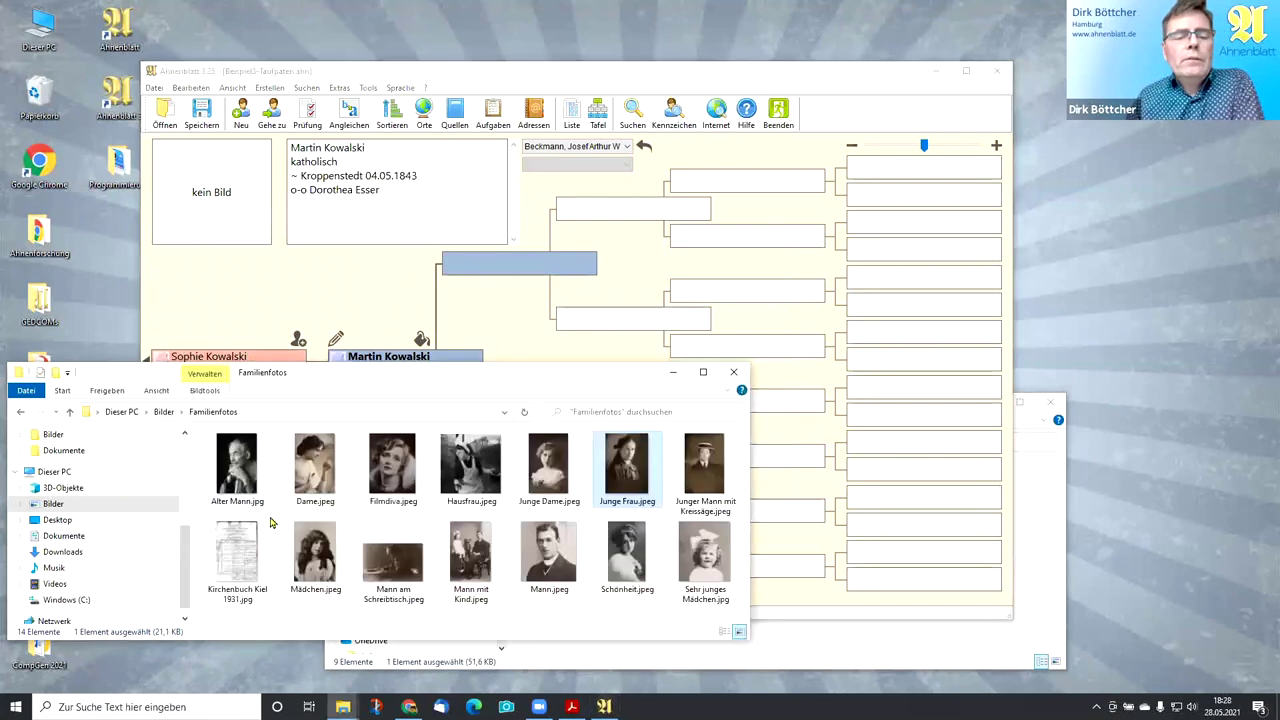
click(672, 372)
mouse_move(342, 707)
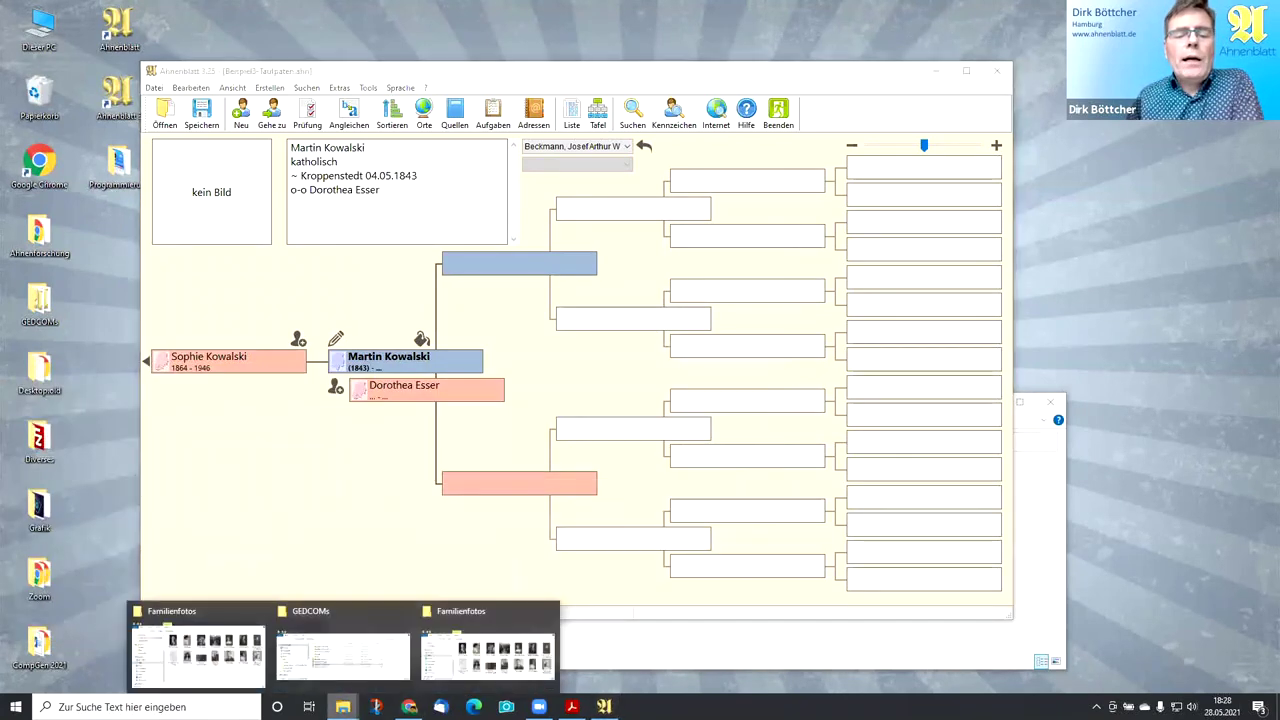
click(368, 660)
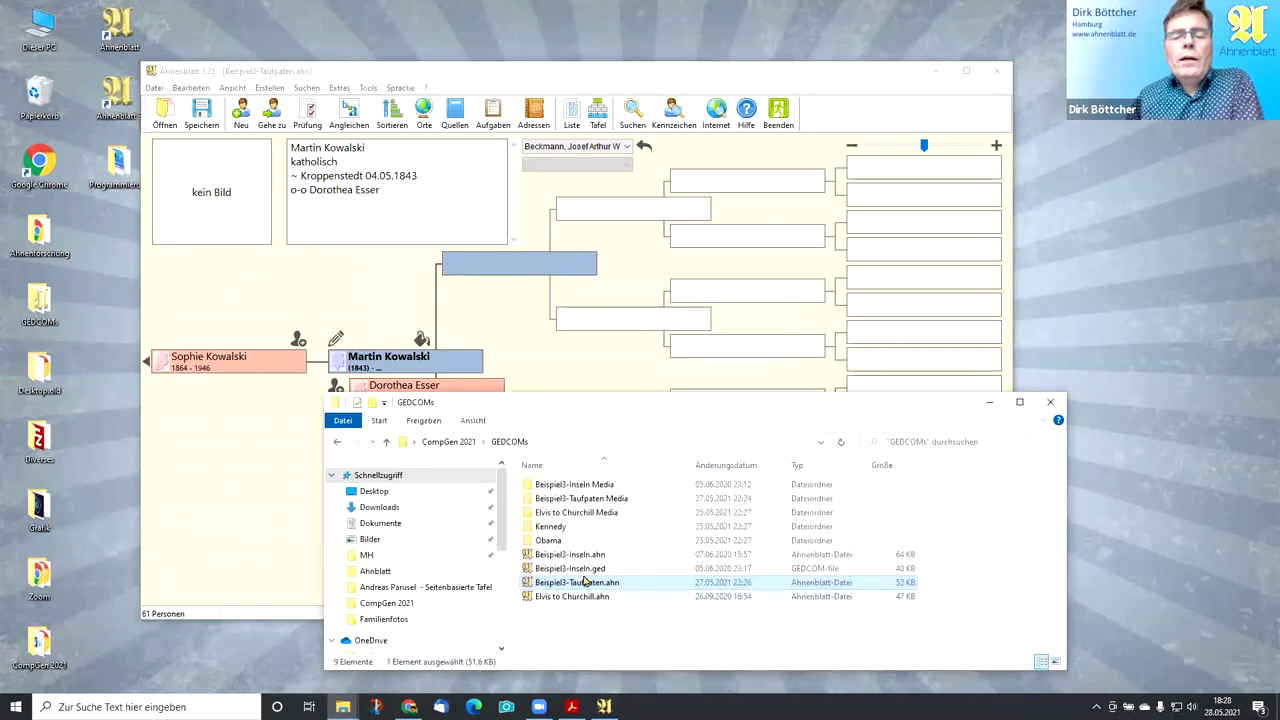
click(450, 442)
double_click(575, 583)
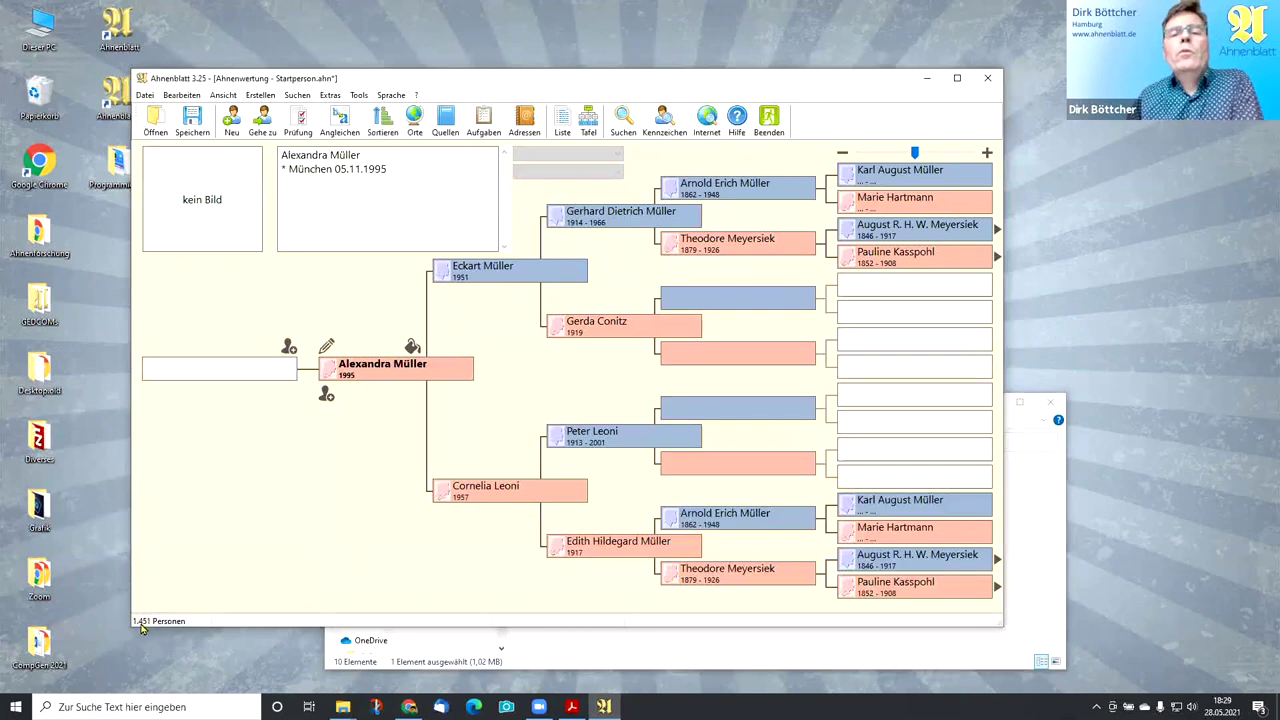
- Create an Ahnenwertung list for the suggested person, with each generation counted separately and a maximum of 12 generations
click(575, 124)
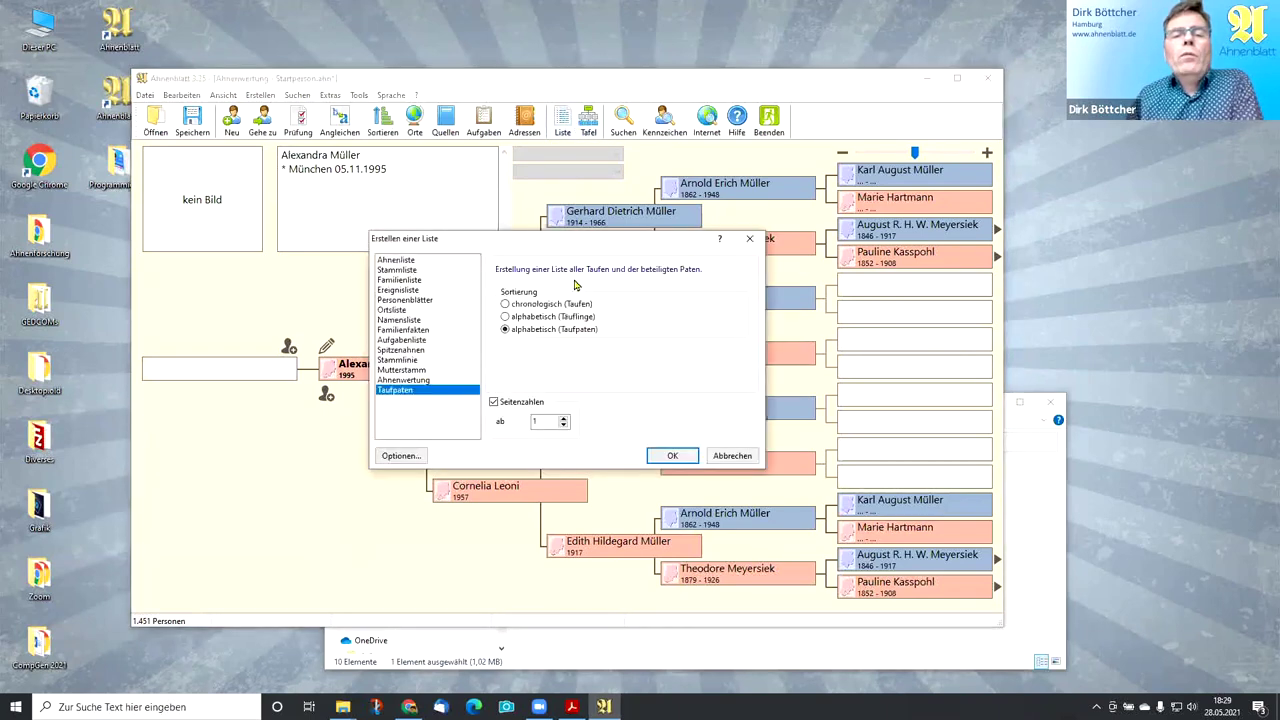
click(430, 380)
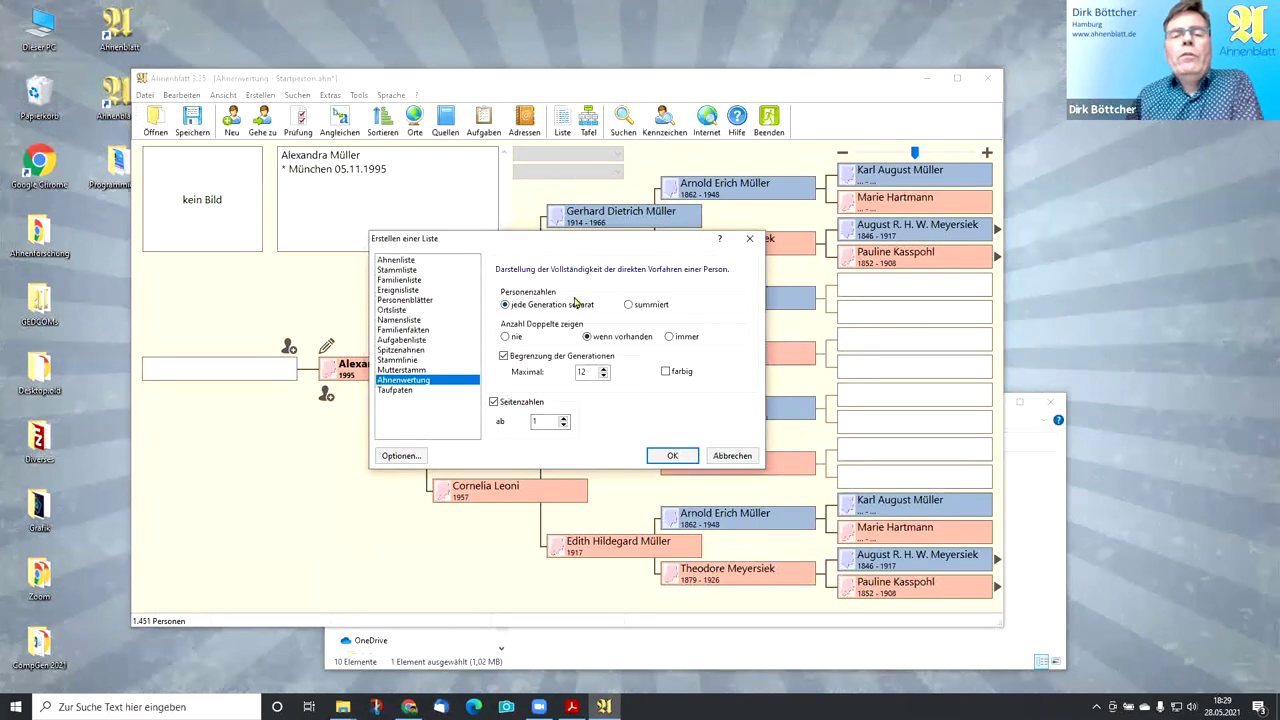
click(670, 458)
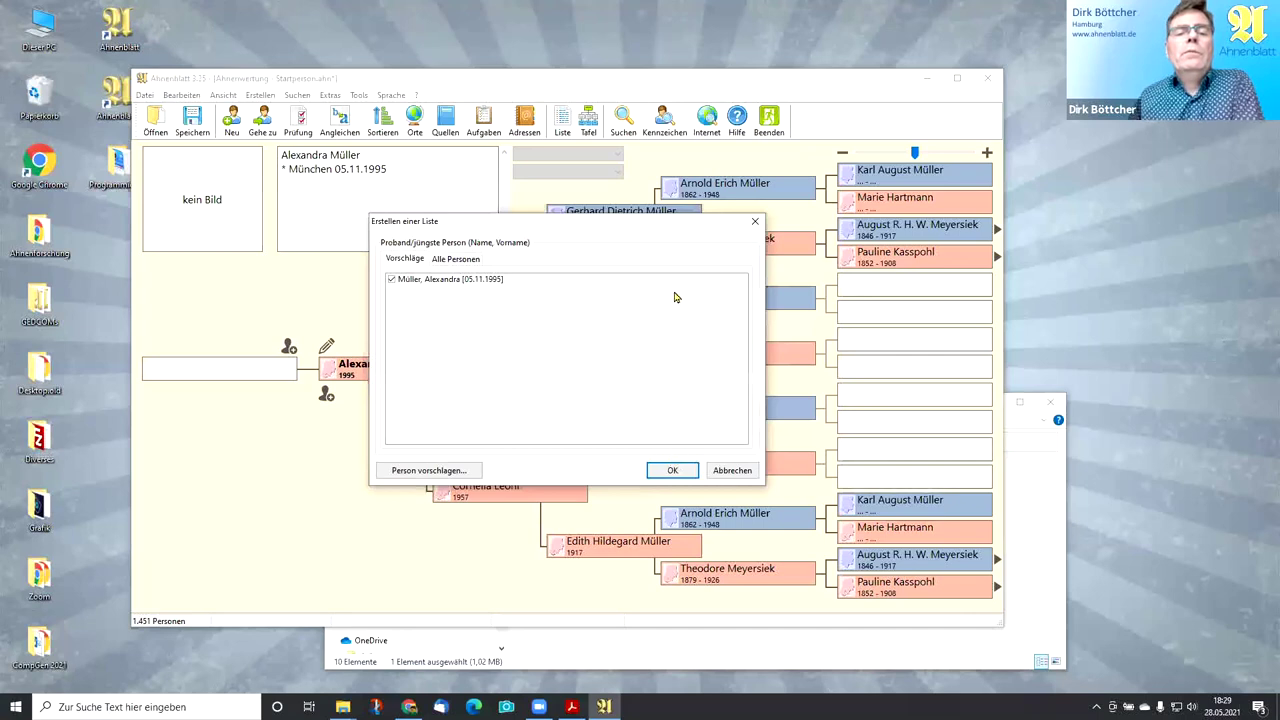
drag(557, 222, 595, 222)
click(712, 468)
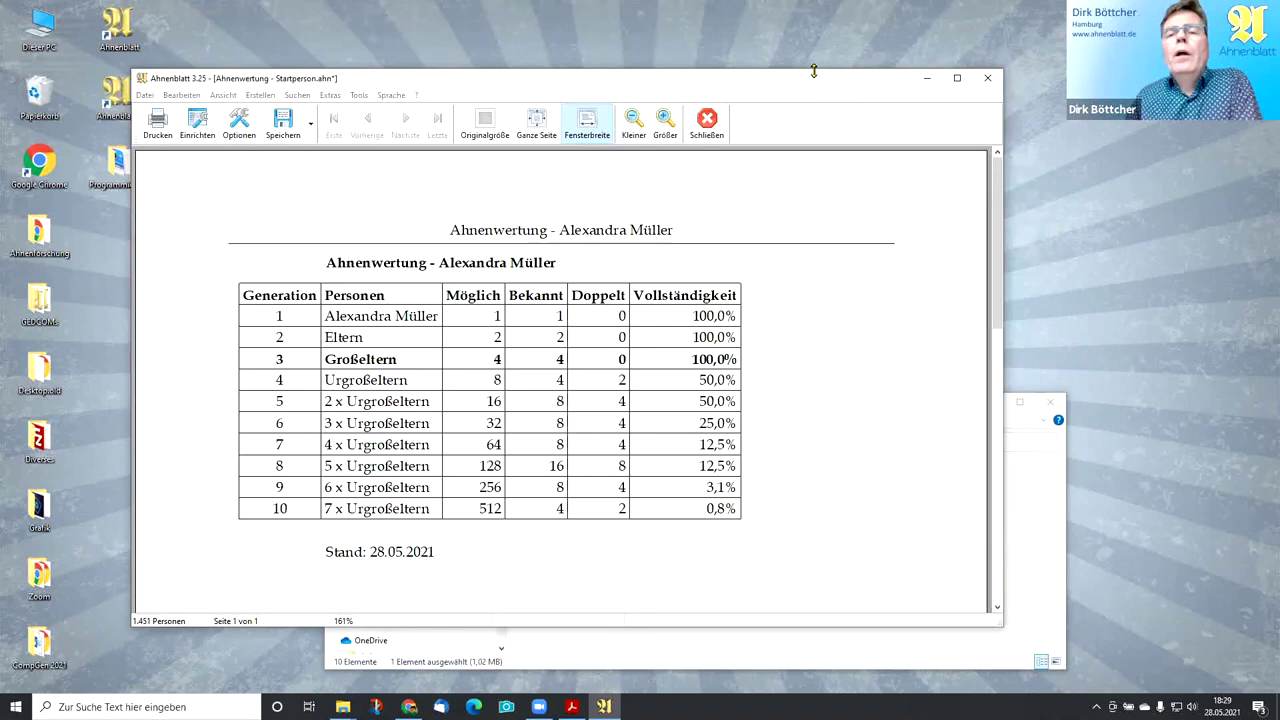
- Enlarge the window vertically to examine the Ahnenwertung completeness table, and close the preview
drag(813, 71, 813, 24)
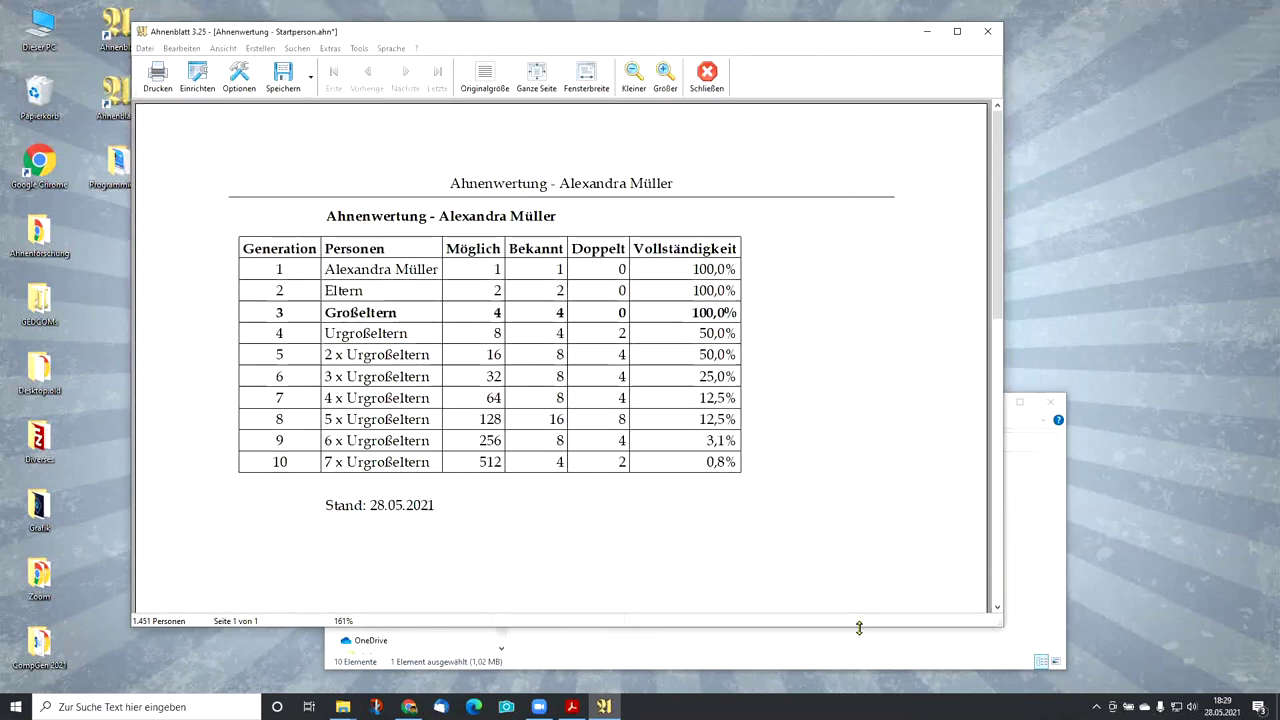
drag(859, 627, 851, 680)
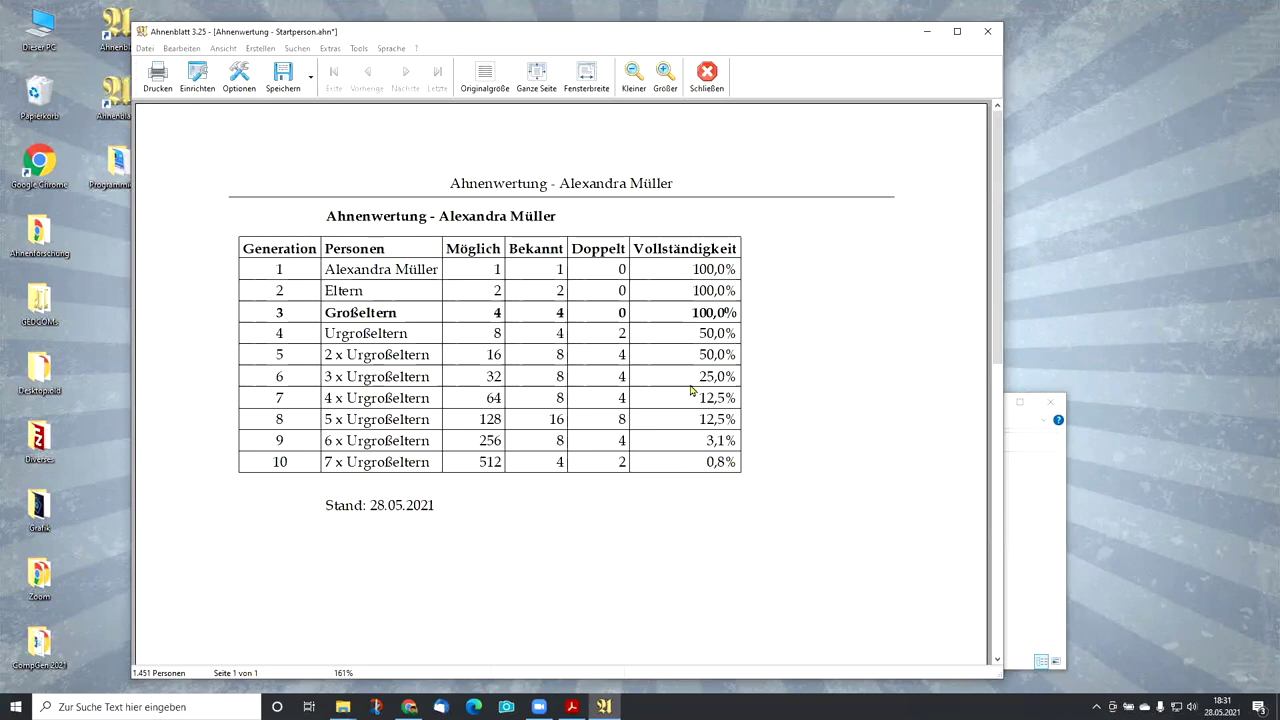
drag(275, 38, 275, 48)
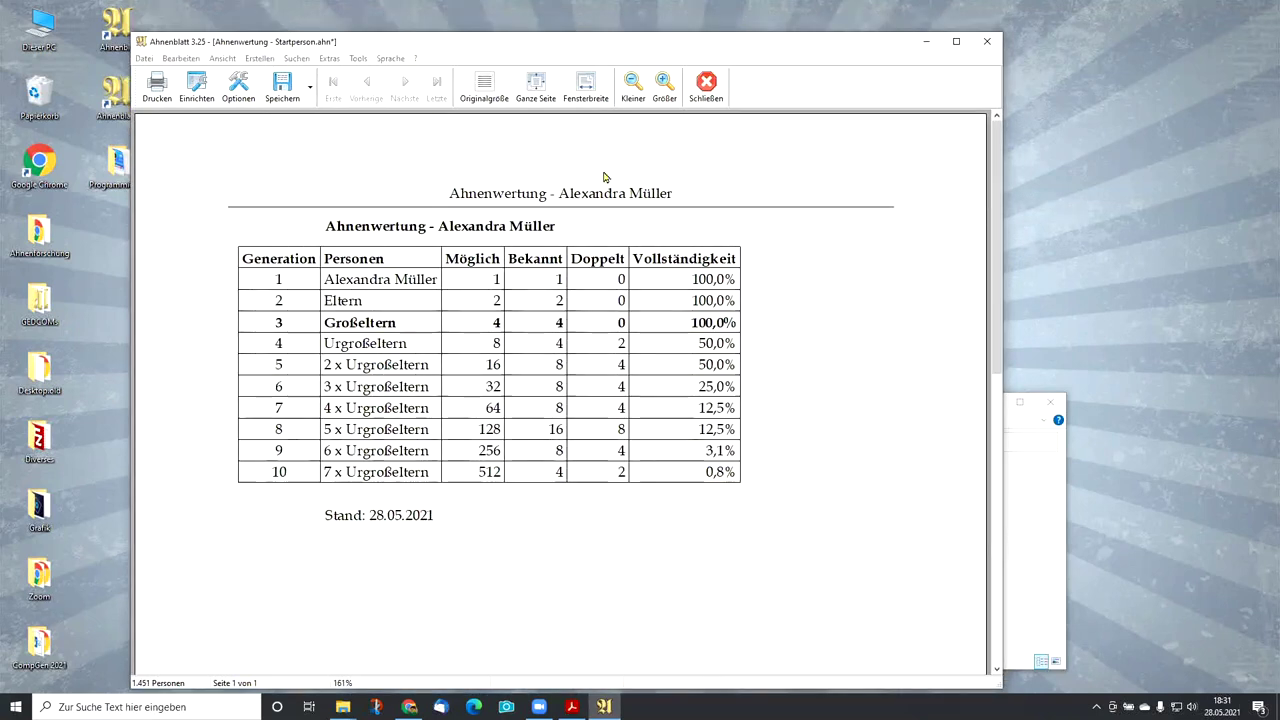
click(707, 86)
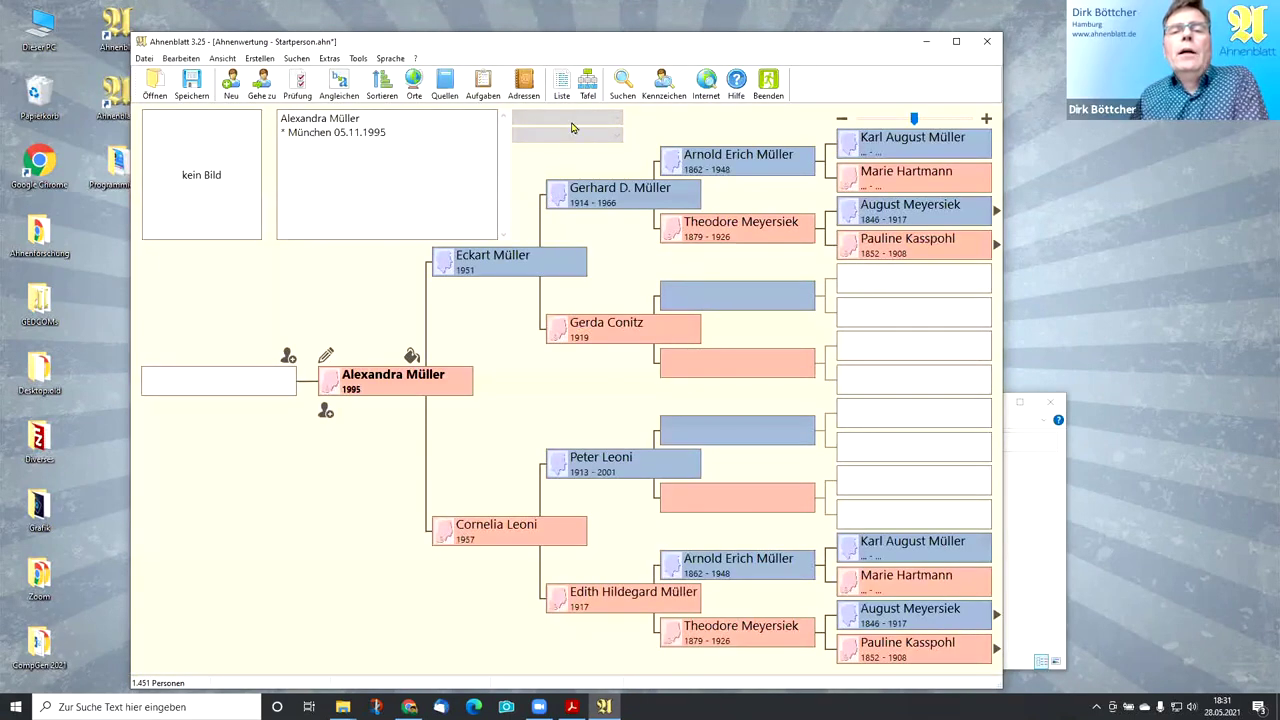
- Create a new Ahnenwertung list for the suggested person with the options "farbig" and "summiert"
click(563, 90)
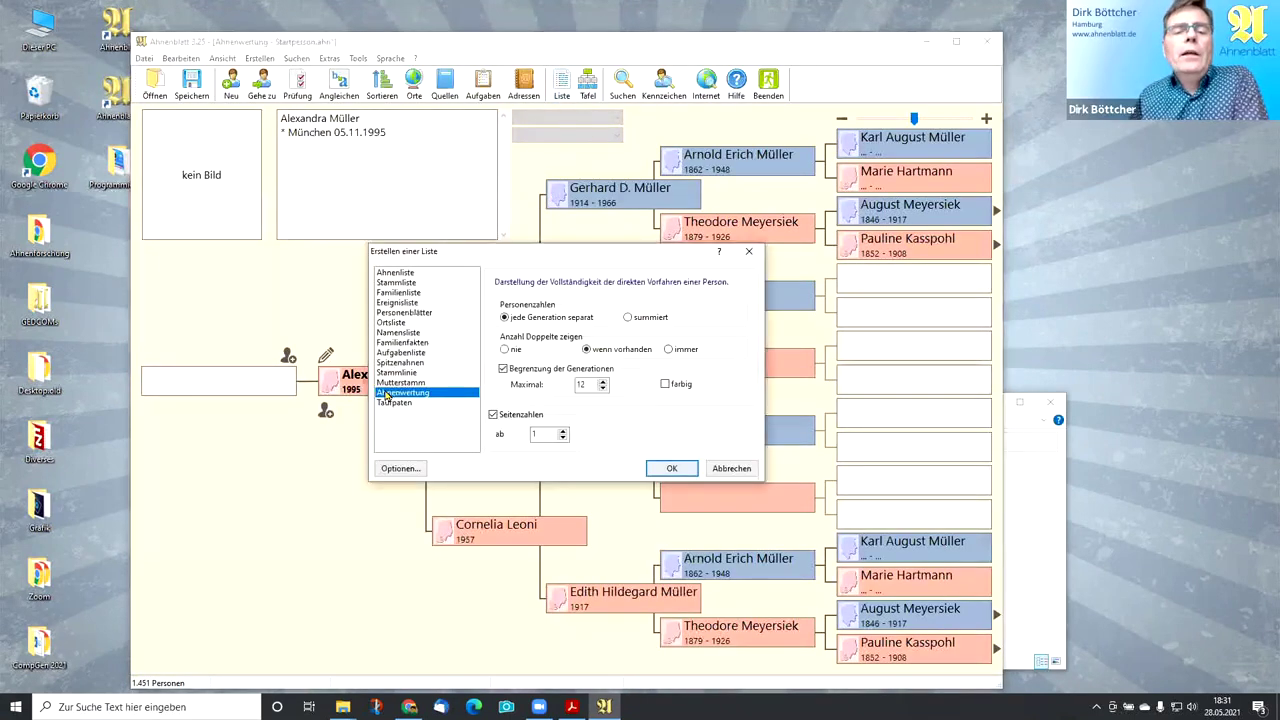
click(665, 384)
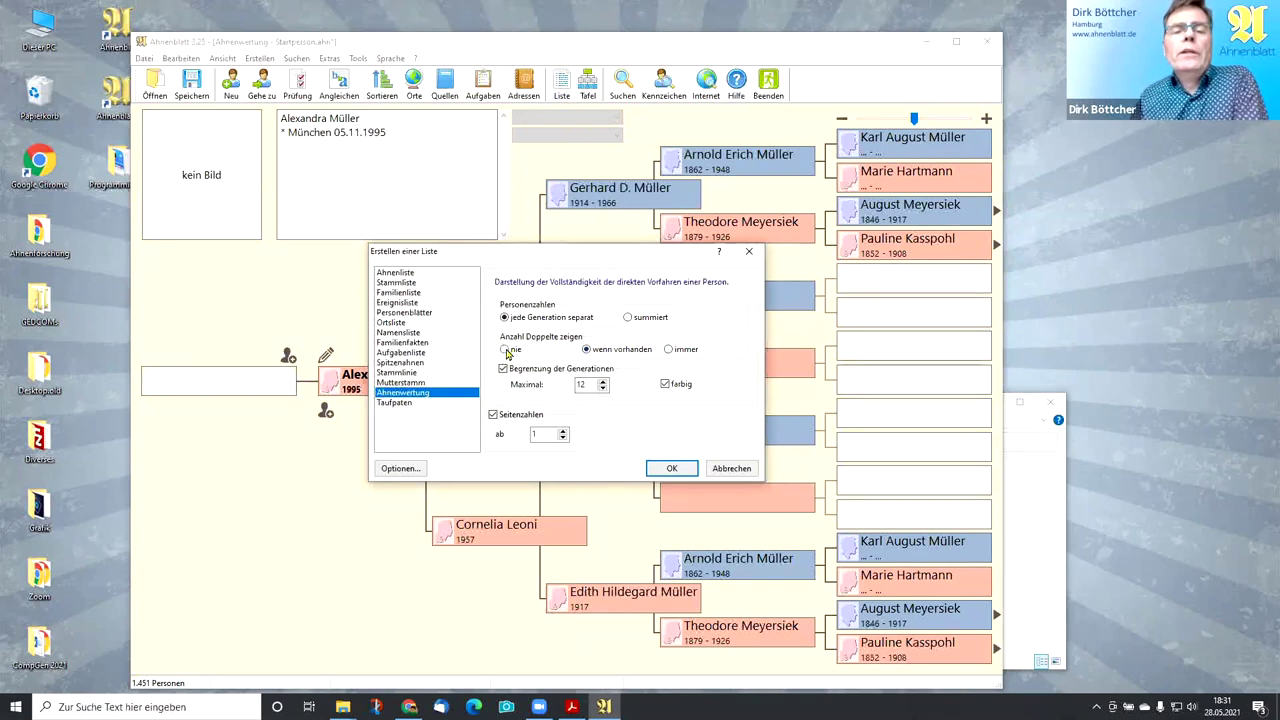
click(628, 317)
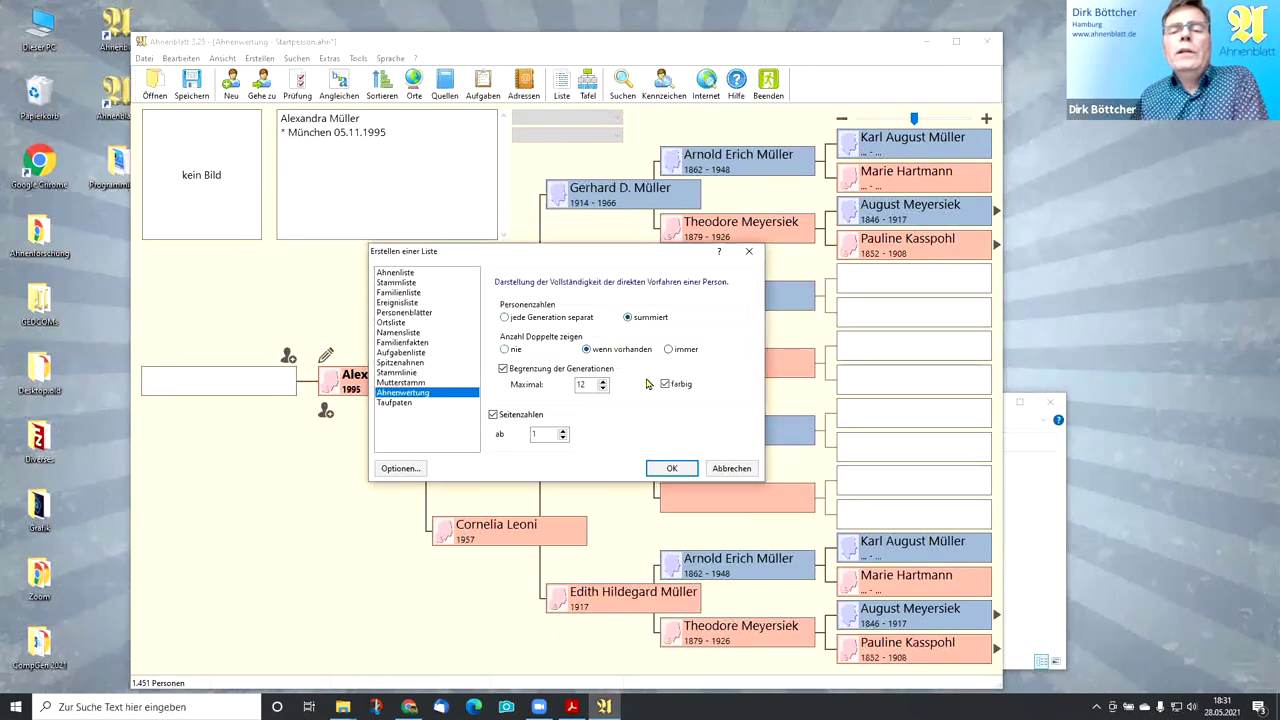
click(671, 468)
click(671, 483)
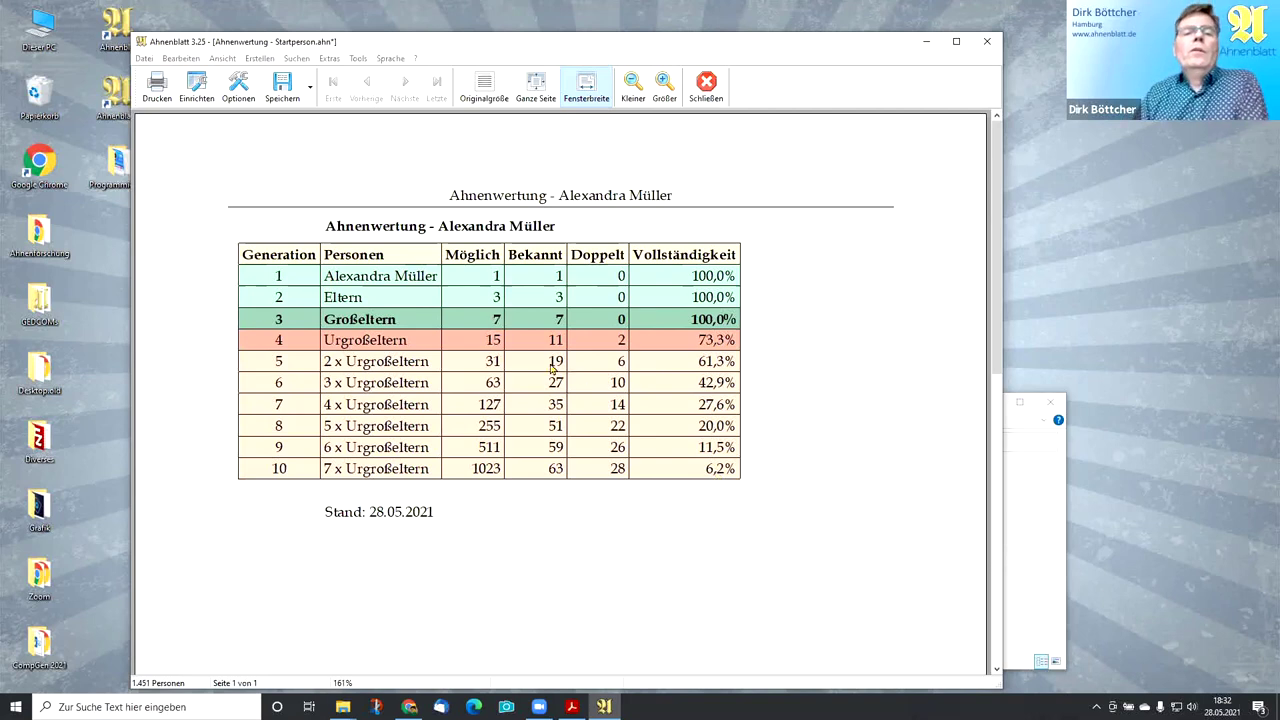
- Save the coloured Ahnenwertung list as "Ahnenwertung - Startperson.pdf" in the CompGen 2021 folder and open the PDF to check it
click(311, 88)
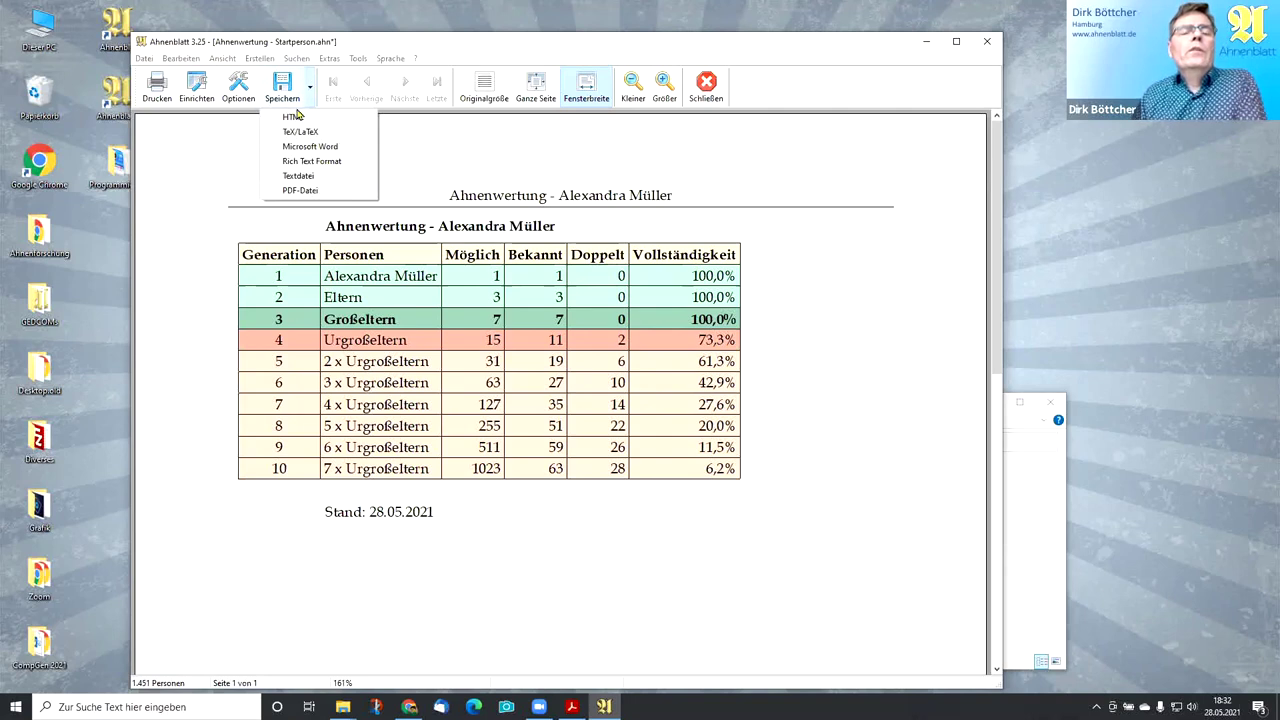
click(301, 191)
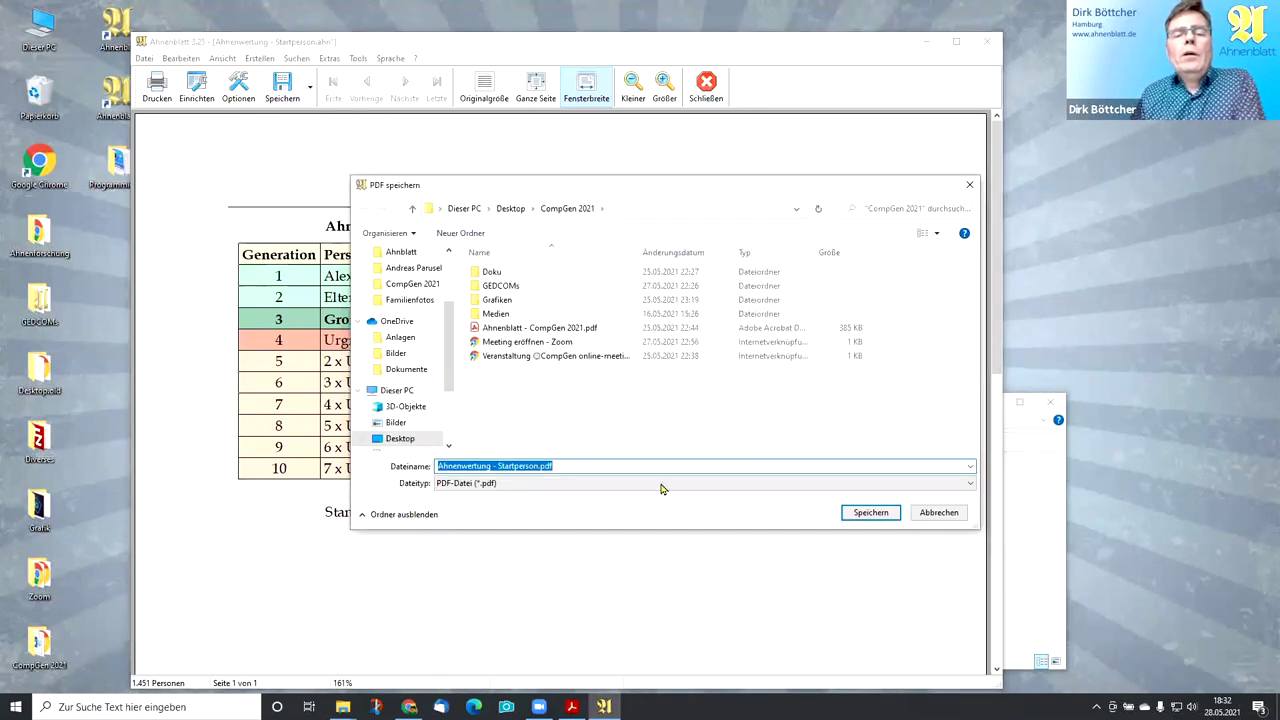
click(879, 516)
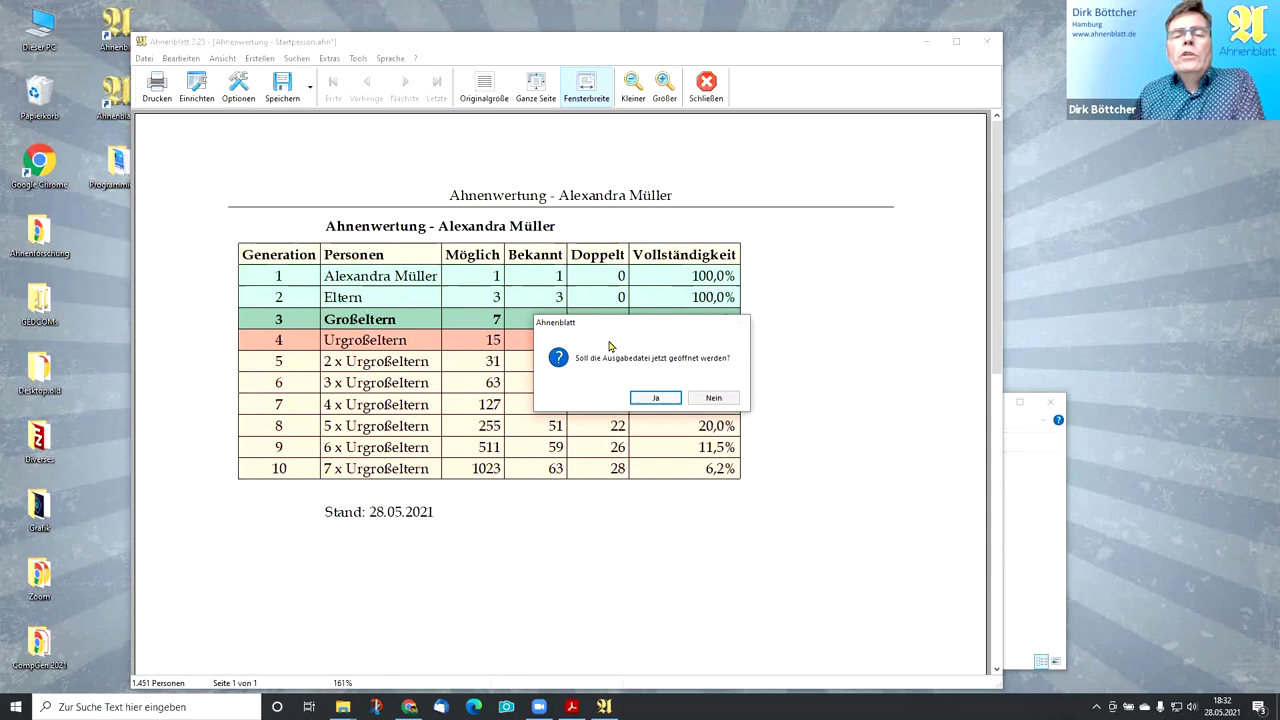
click(656, 397)
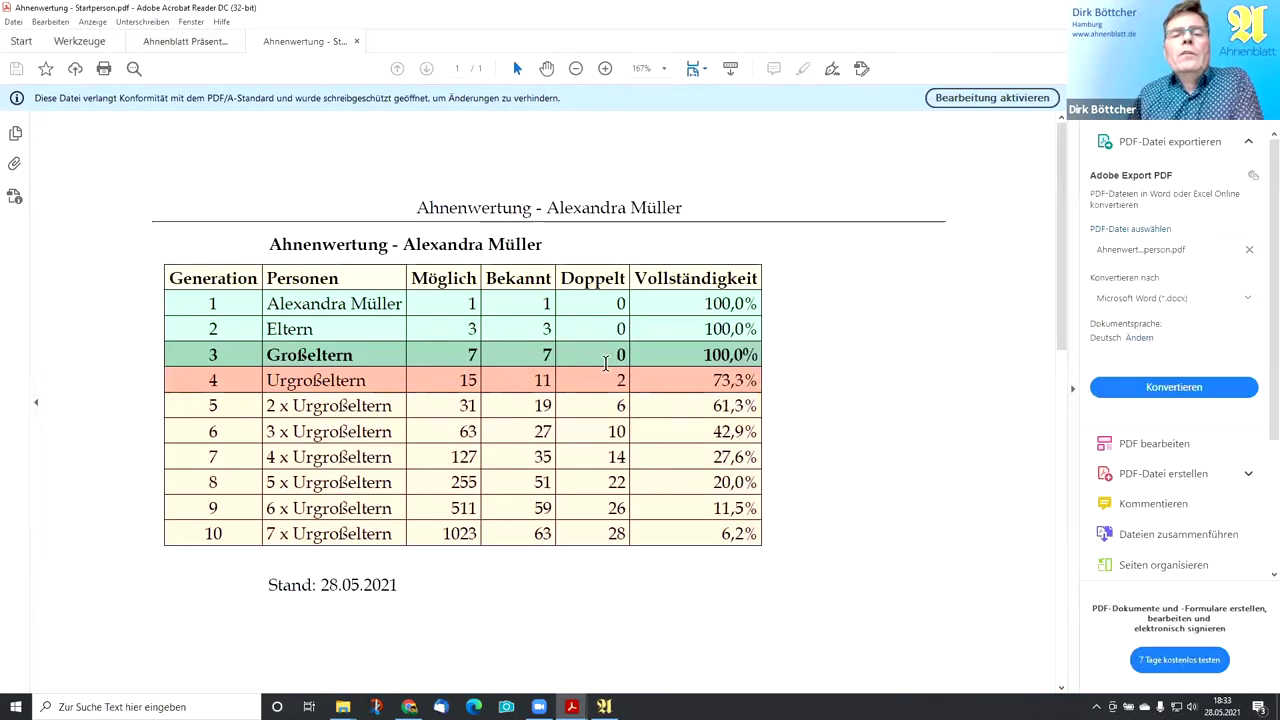
scroll(828, 368, down, 5)
scroll(828, 368, up, 5)
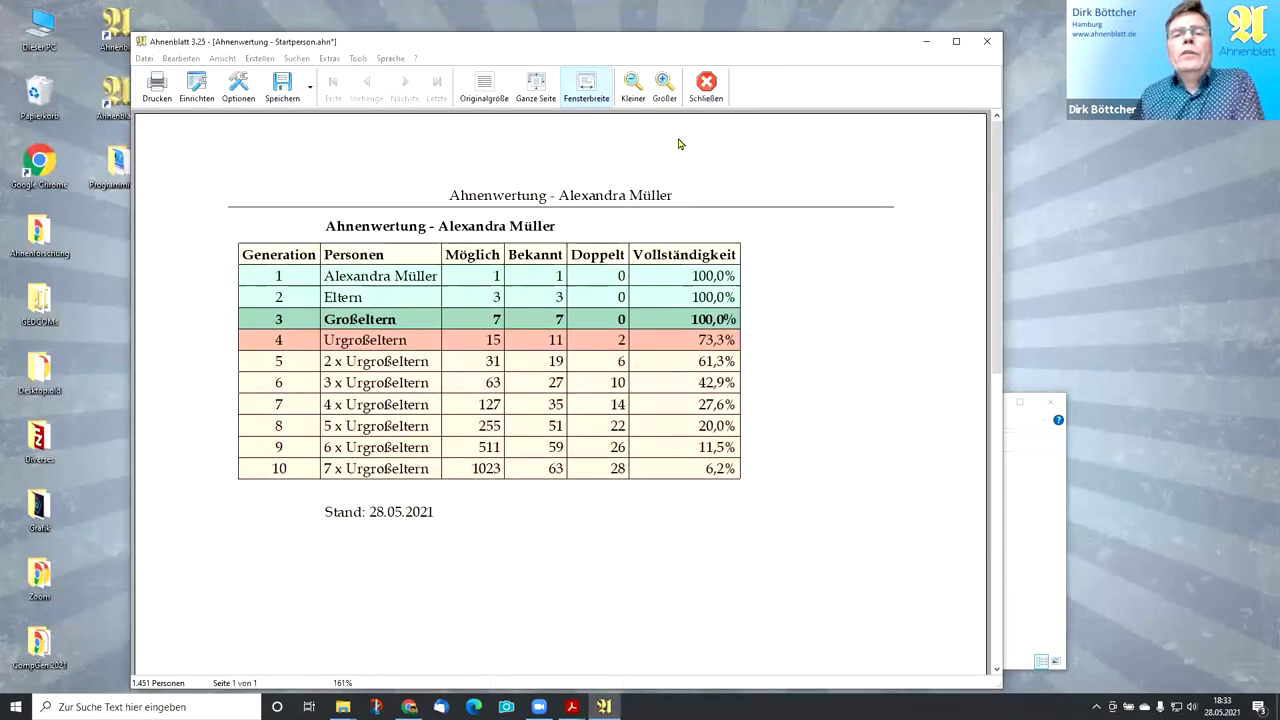
- Close the Ahnenwertung preview and review the Mutterstamm, Stammlinie, Spitzenahnen and Ahnenliste list types, including the extra Ahnenliste options
click(712, 98)
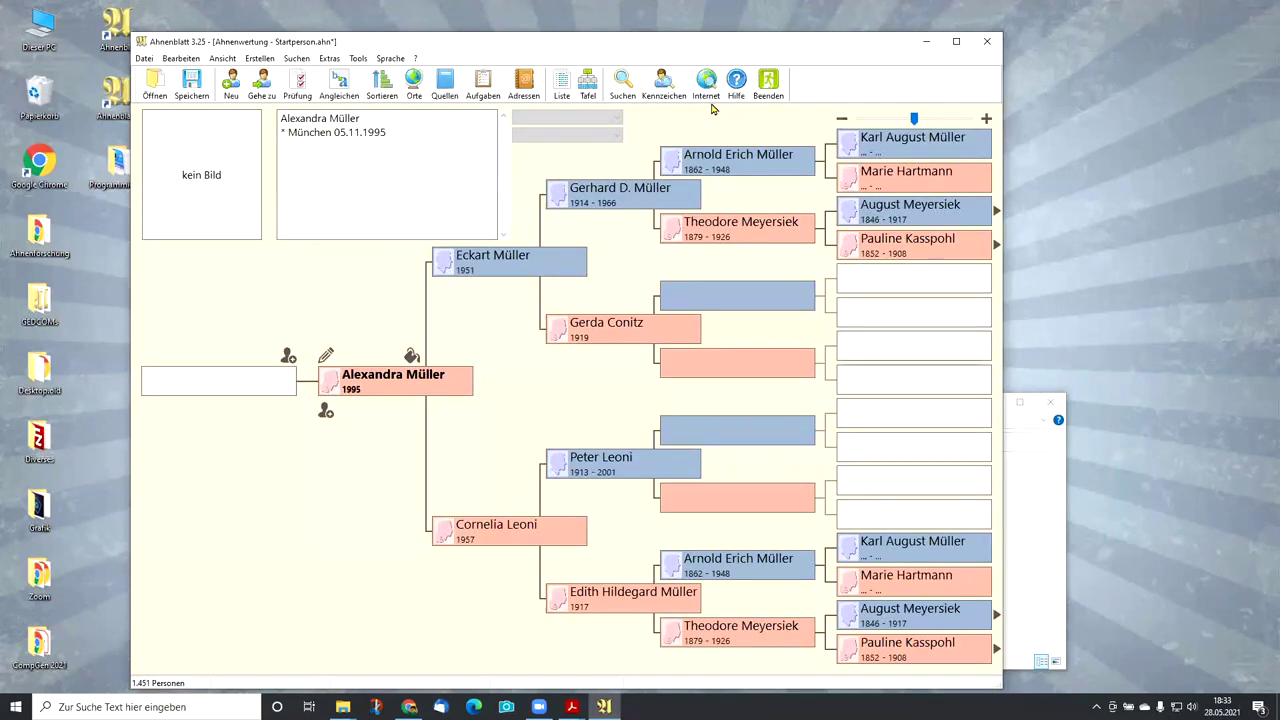
click(561, 86)
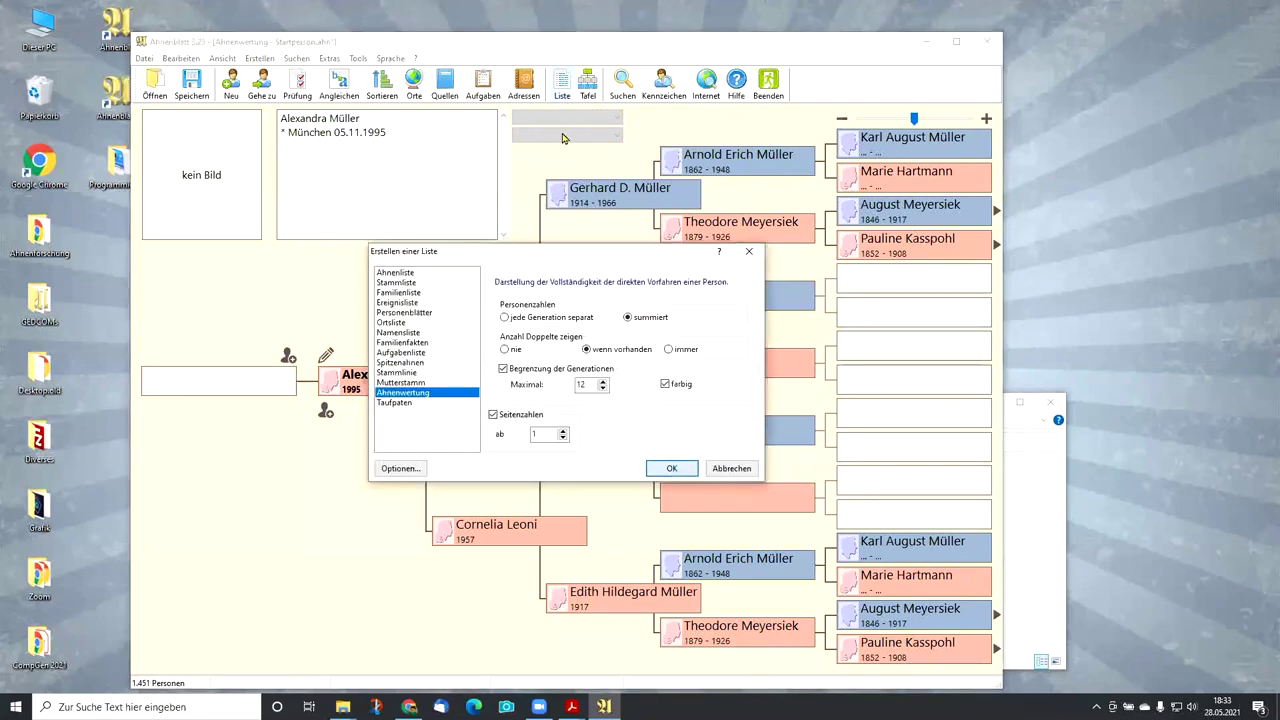
click(410, 383)
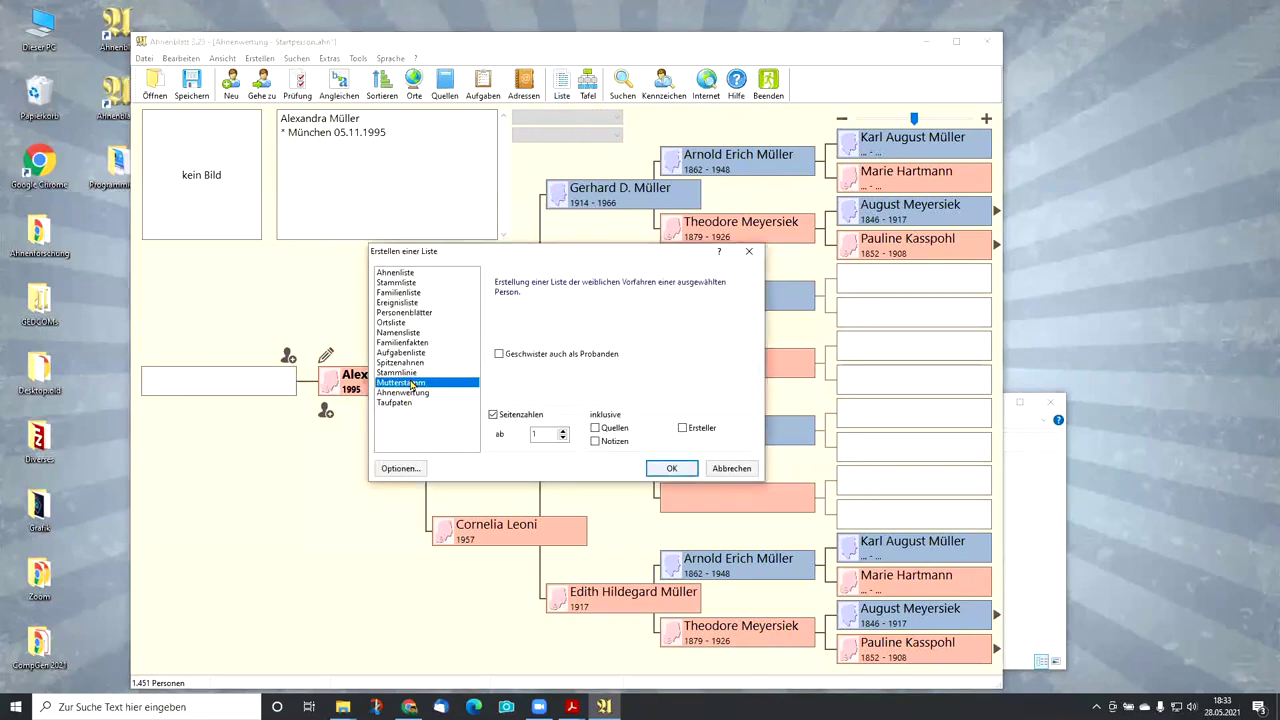
click(410, 373)
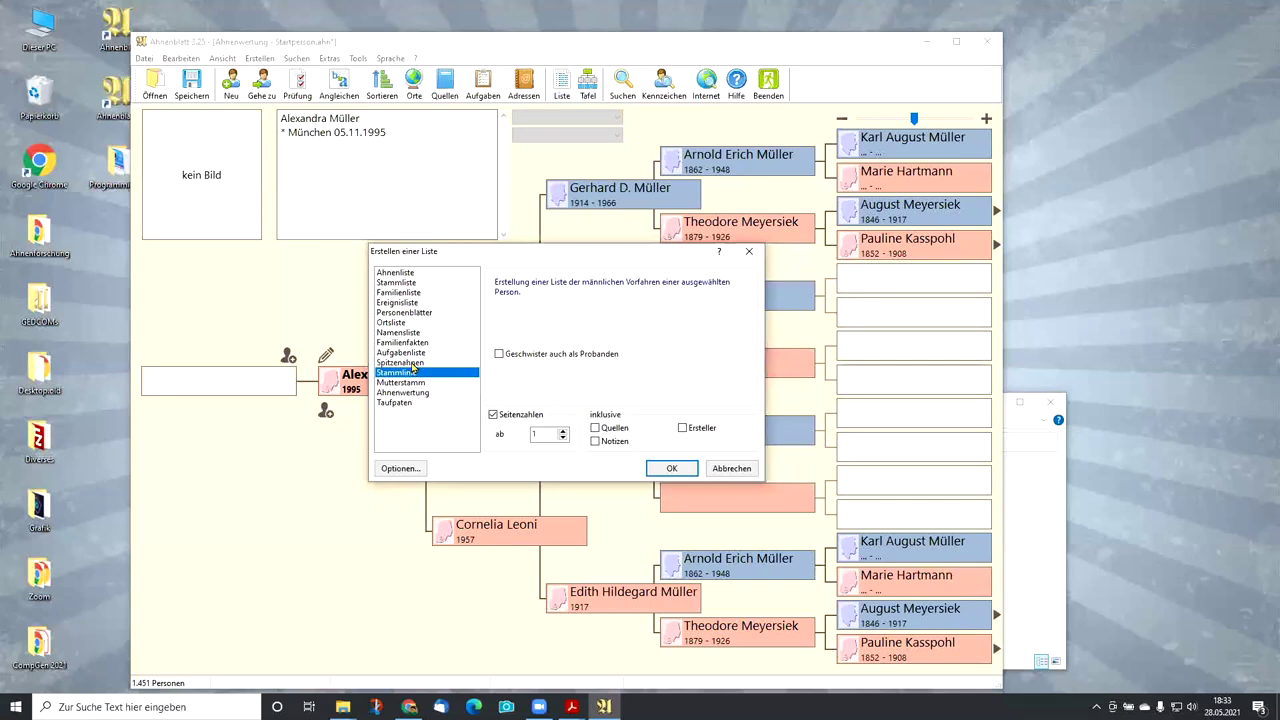
click(411, 363)
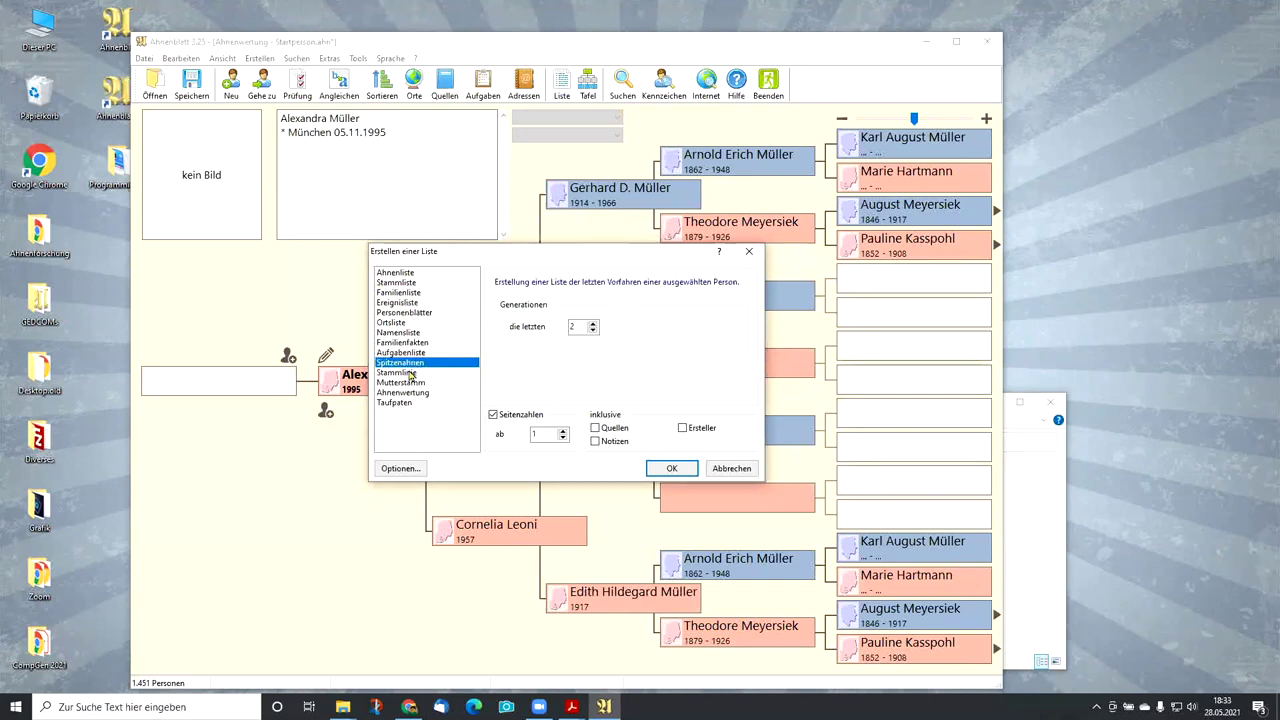
click(395, 273)
click(520, 359)
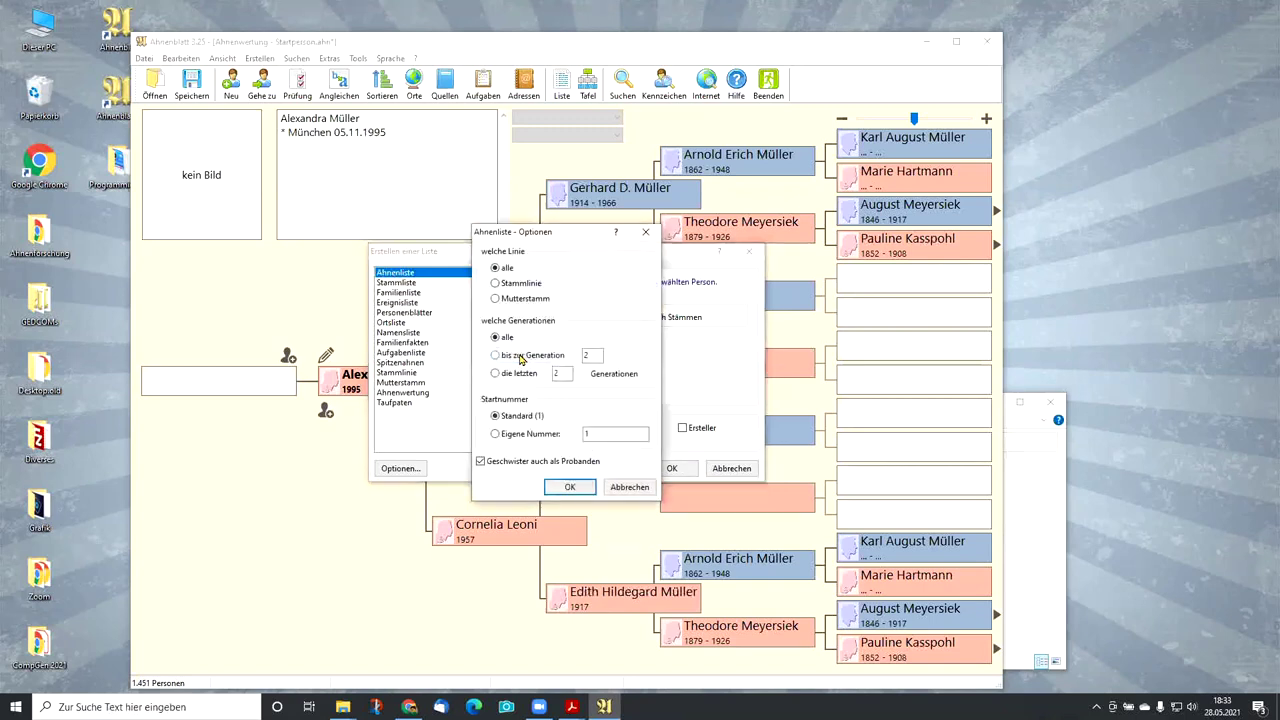
click(618, 492)
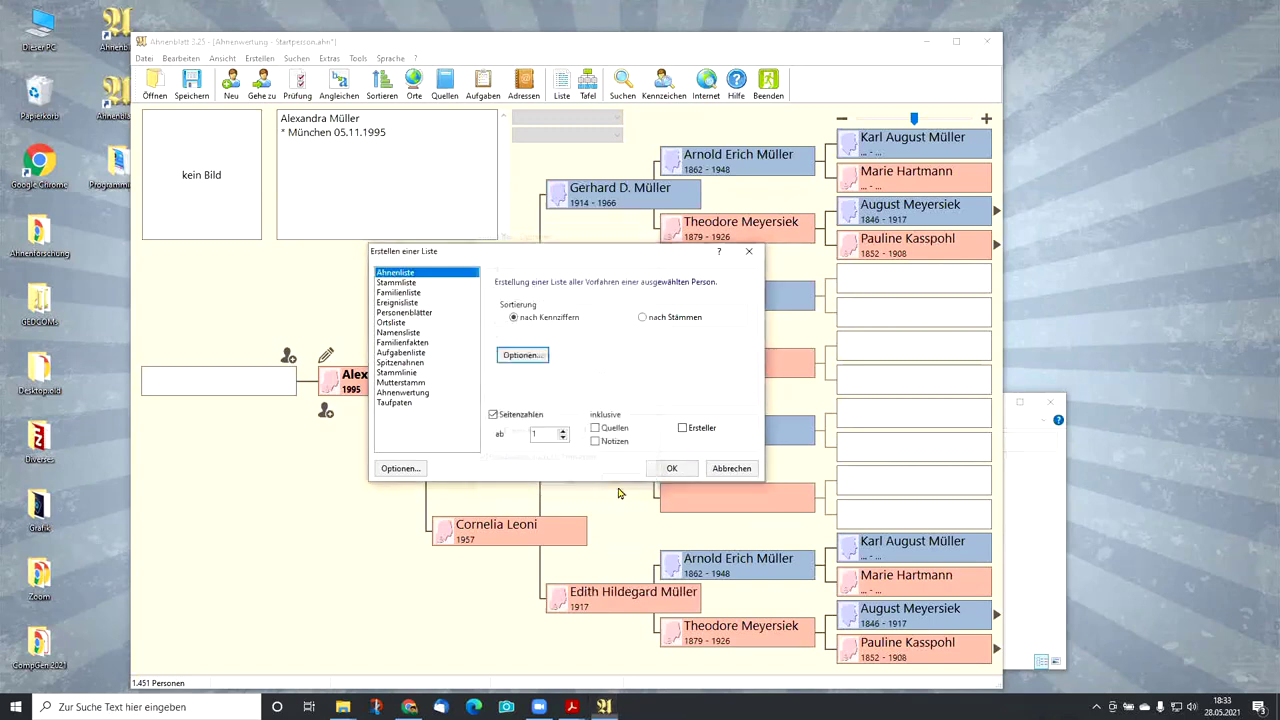
- Create a Spitzenahnen list of the last 2 generations for the suggested person, and look through its preview before closing it
click(406, 365)
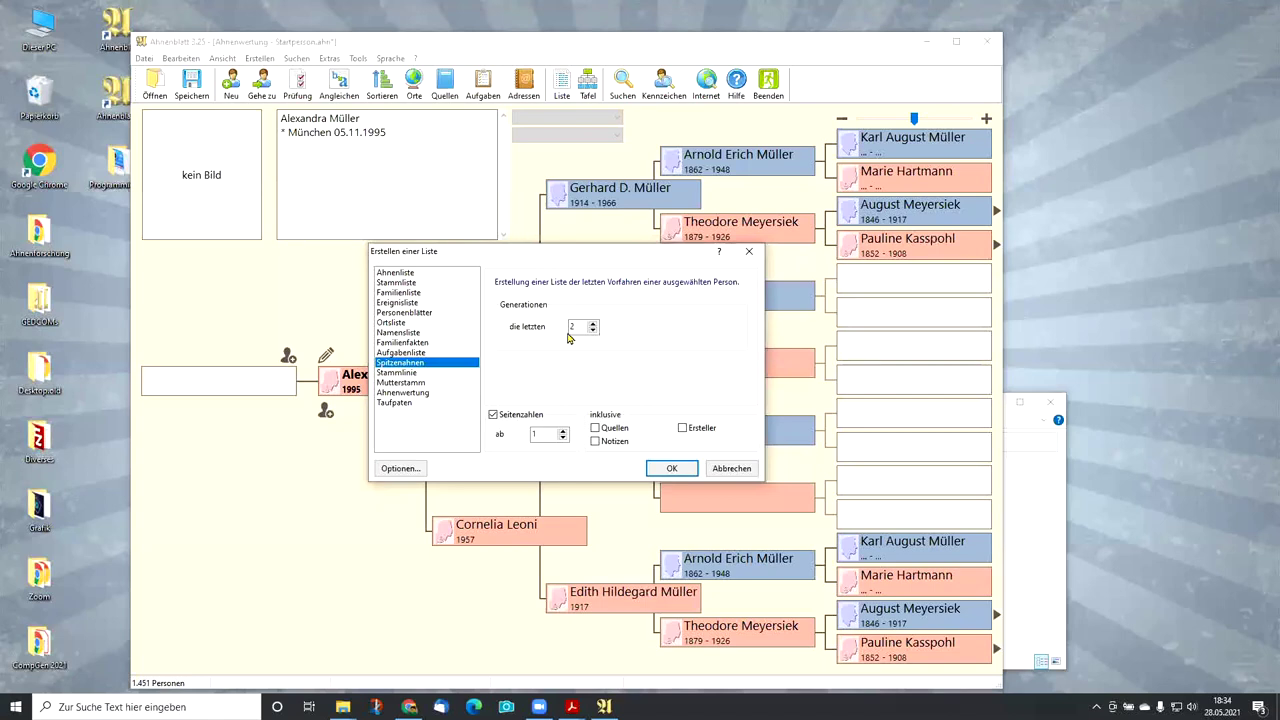
click(667, 472)
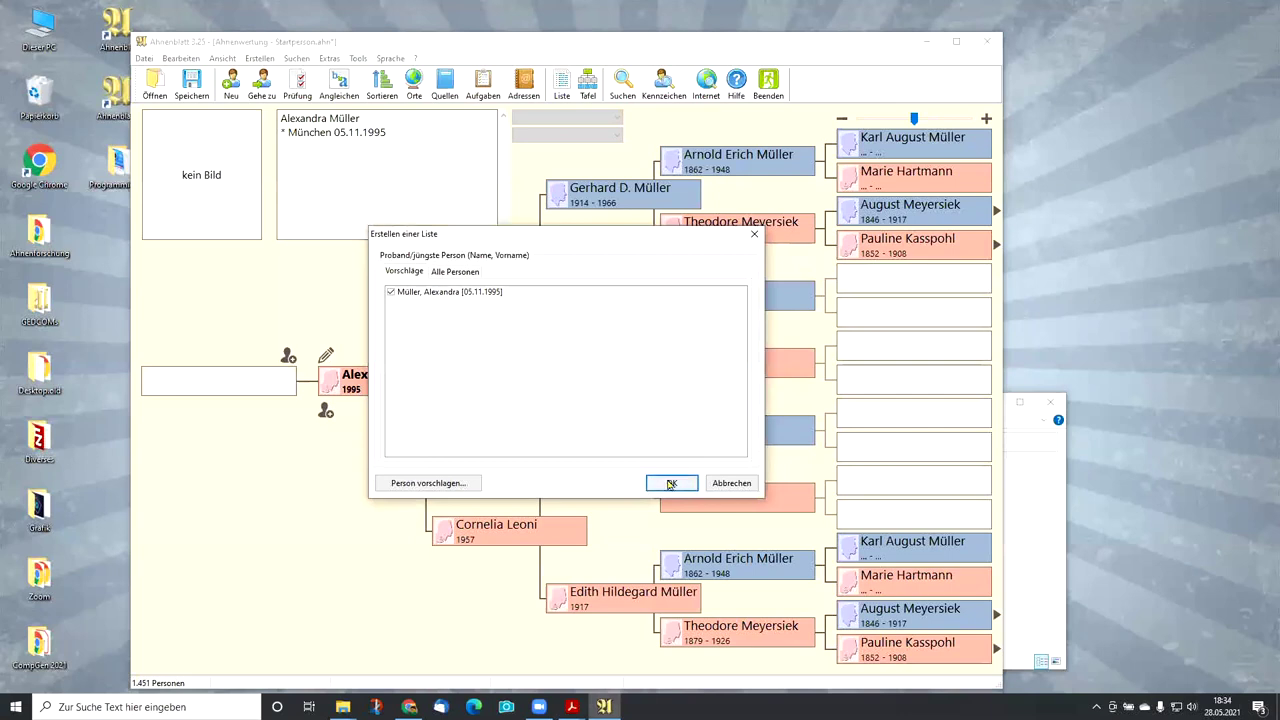
click(668, 482)
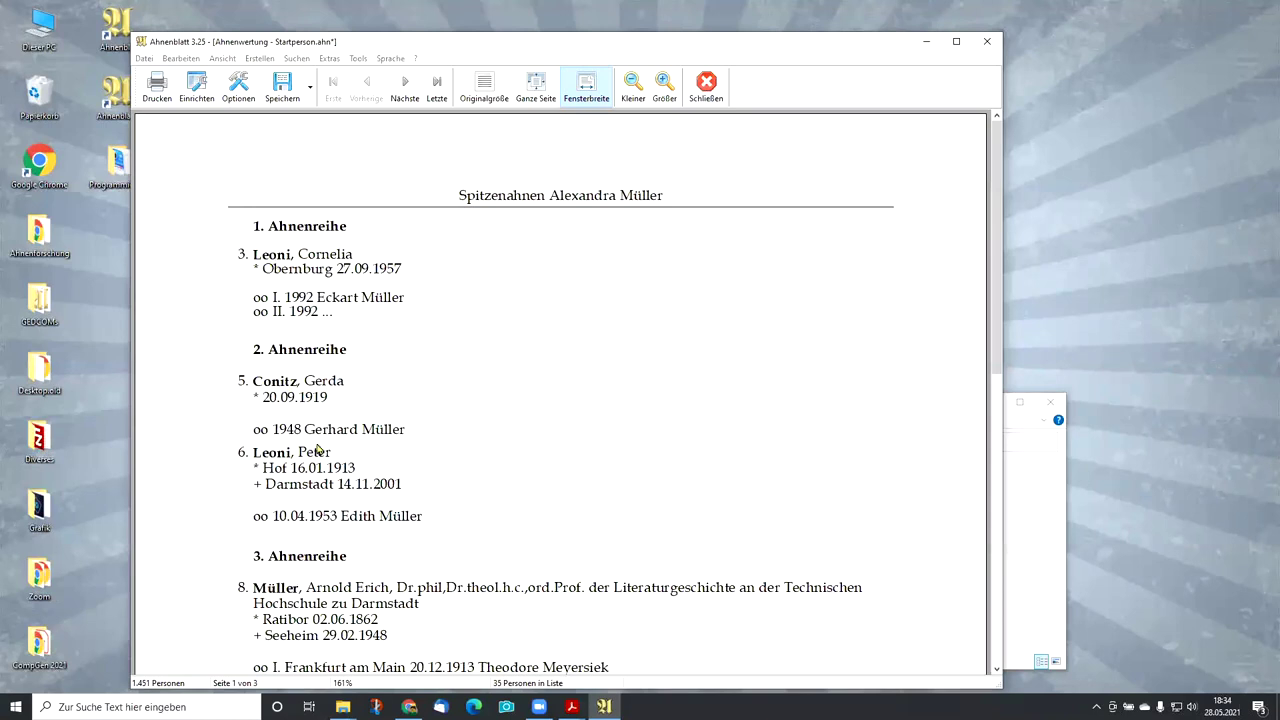
scroll(376, 474, down, 5)
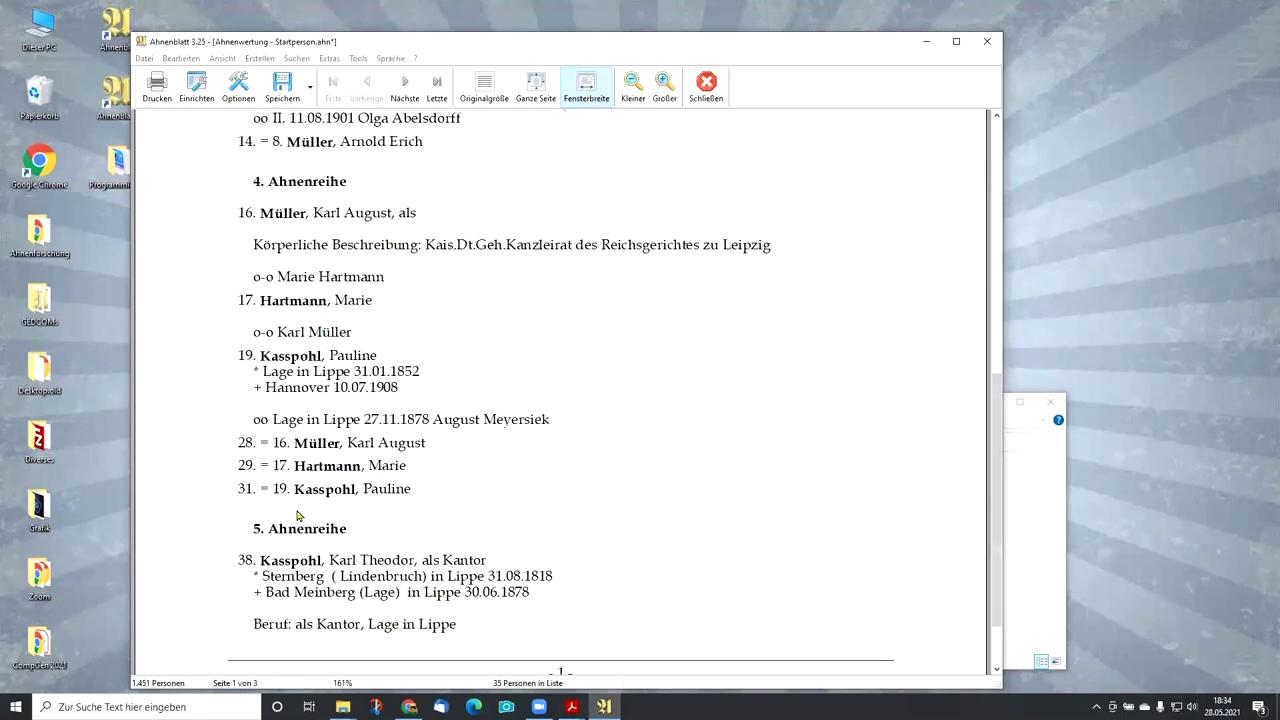
scroll(644, 500, up, 5)
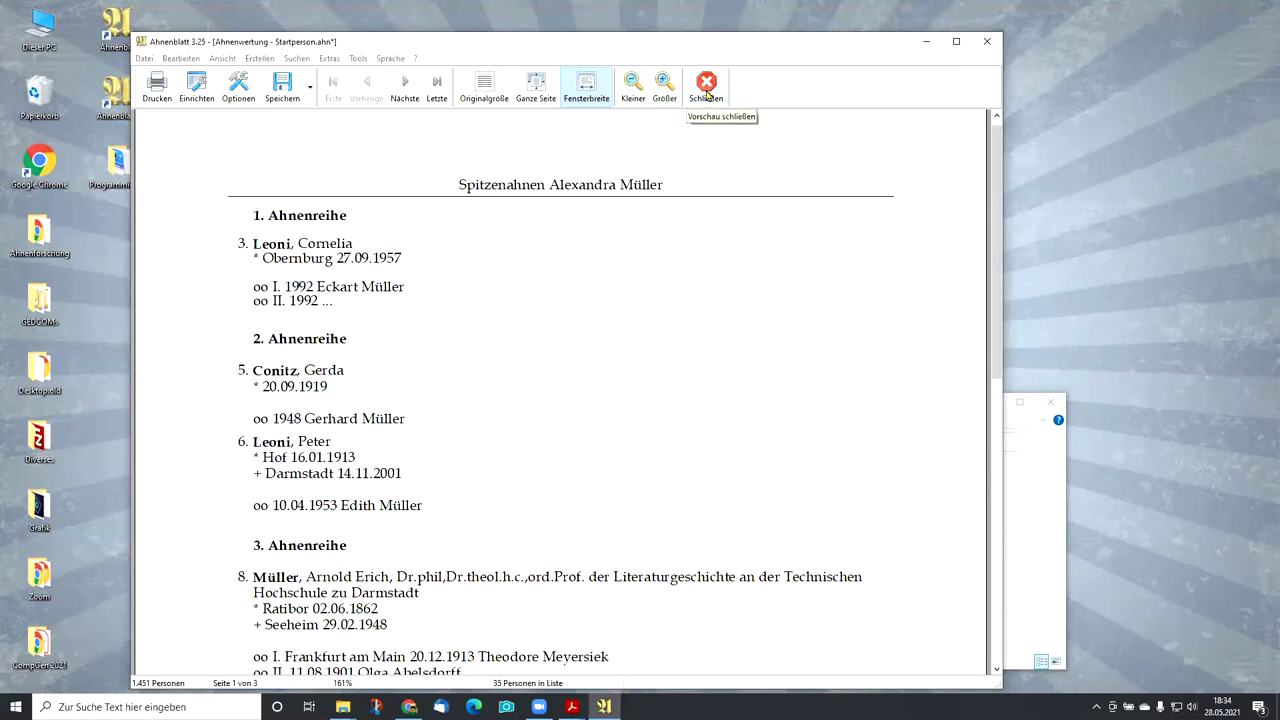
click(706, 84)
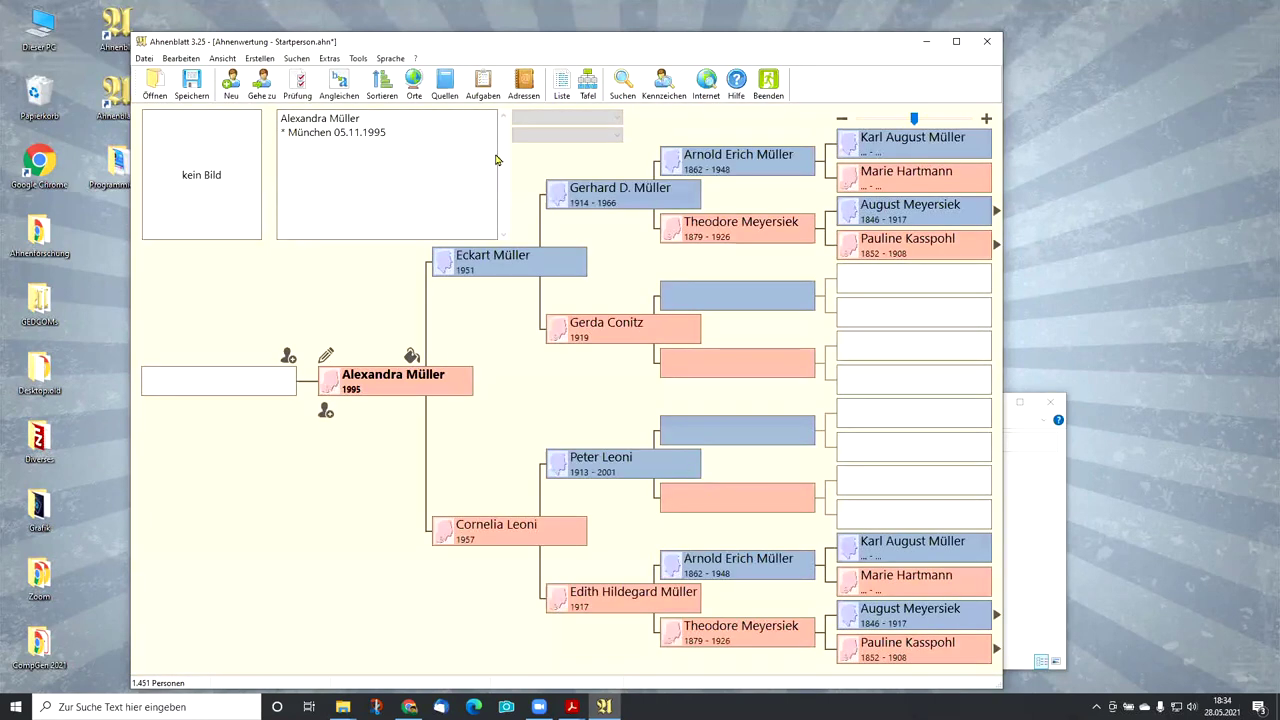
- Create a Stammlinie list for the suggested person without including siblings as probands
click(562, 85)
click(413, 372)
click(413, 382)
click(413, 372)
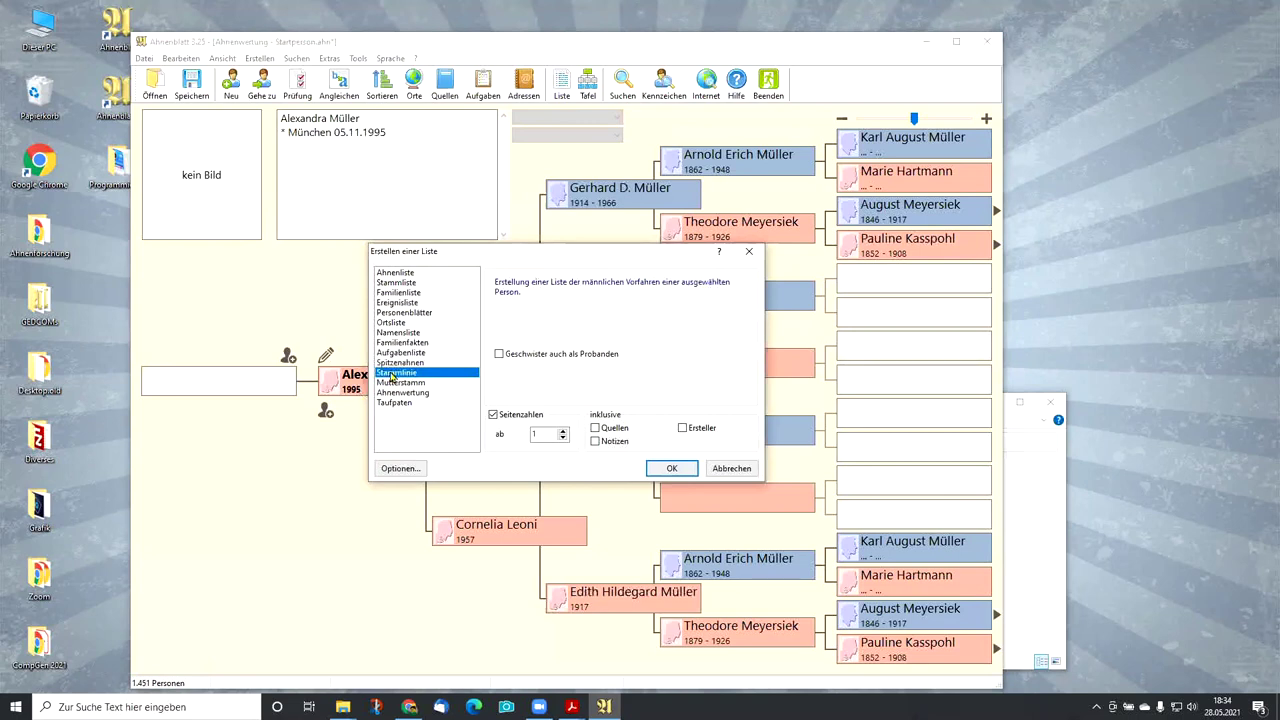
click(668, 468)
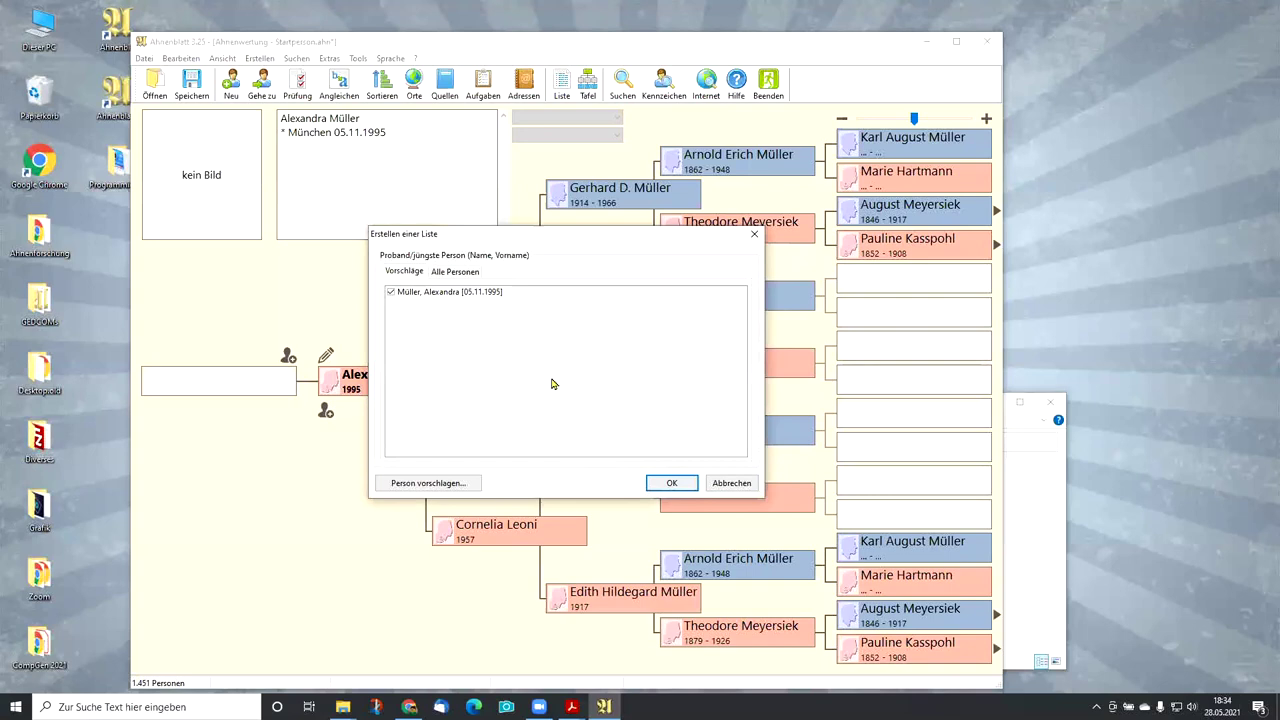
click(672, 485)
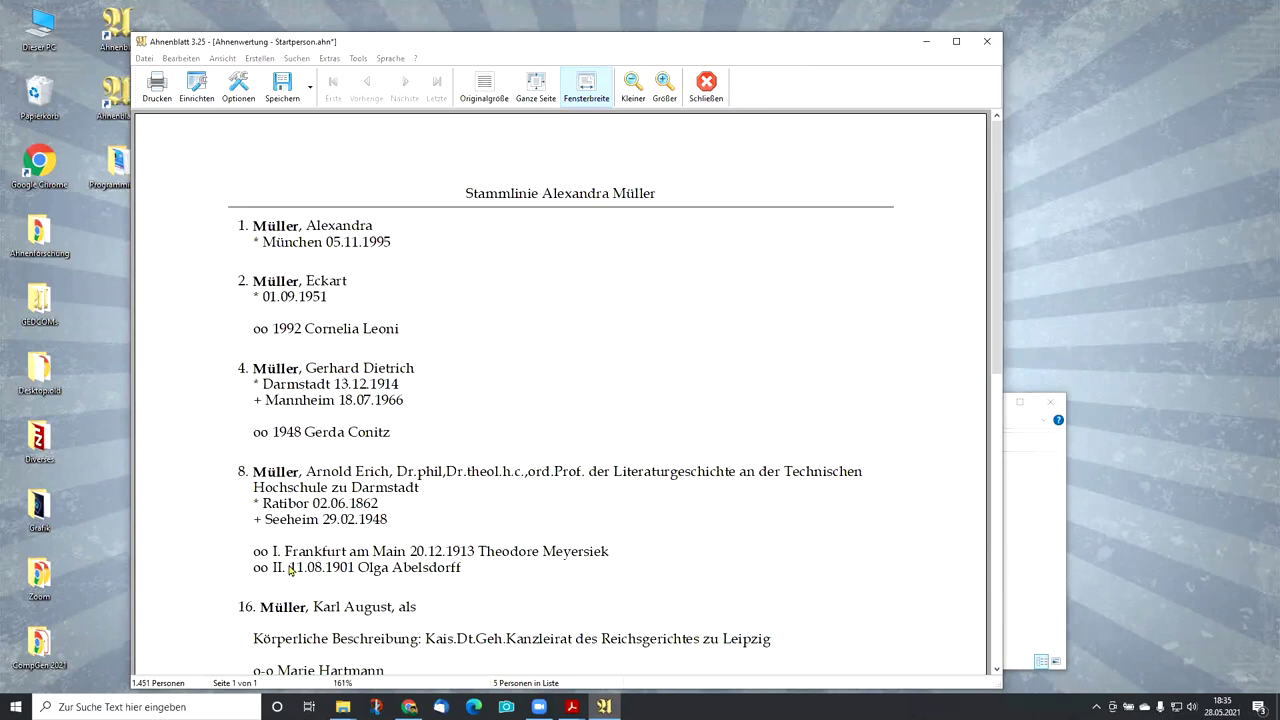
- Examine the male ancestors in the Stammlinie preview from beginning to end and close it
scroll(540, 380, down, 5)
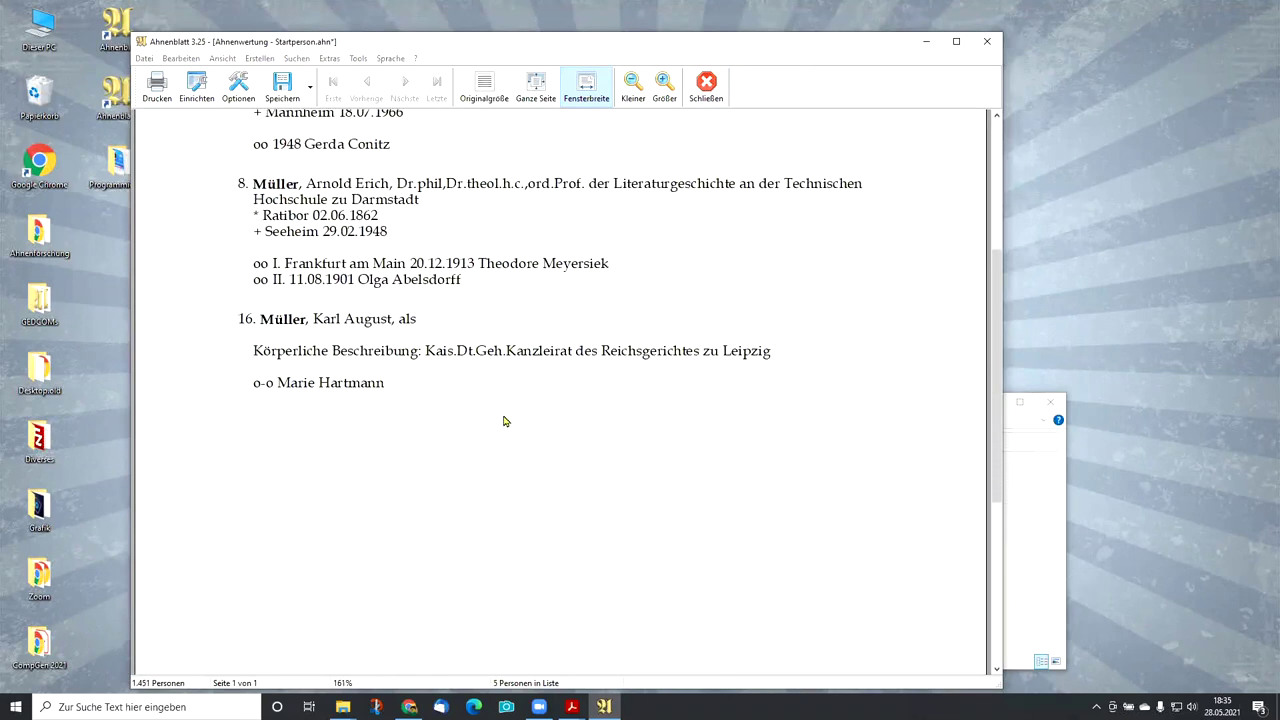
scroll(323, 388, up, 5)
scroll(318, 425, down, 4)
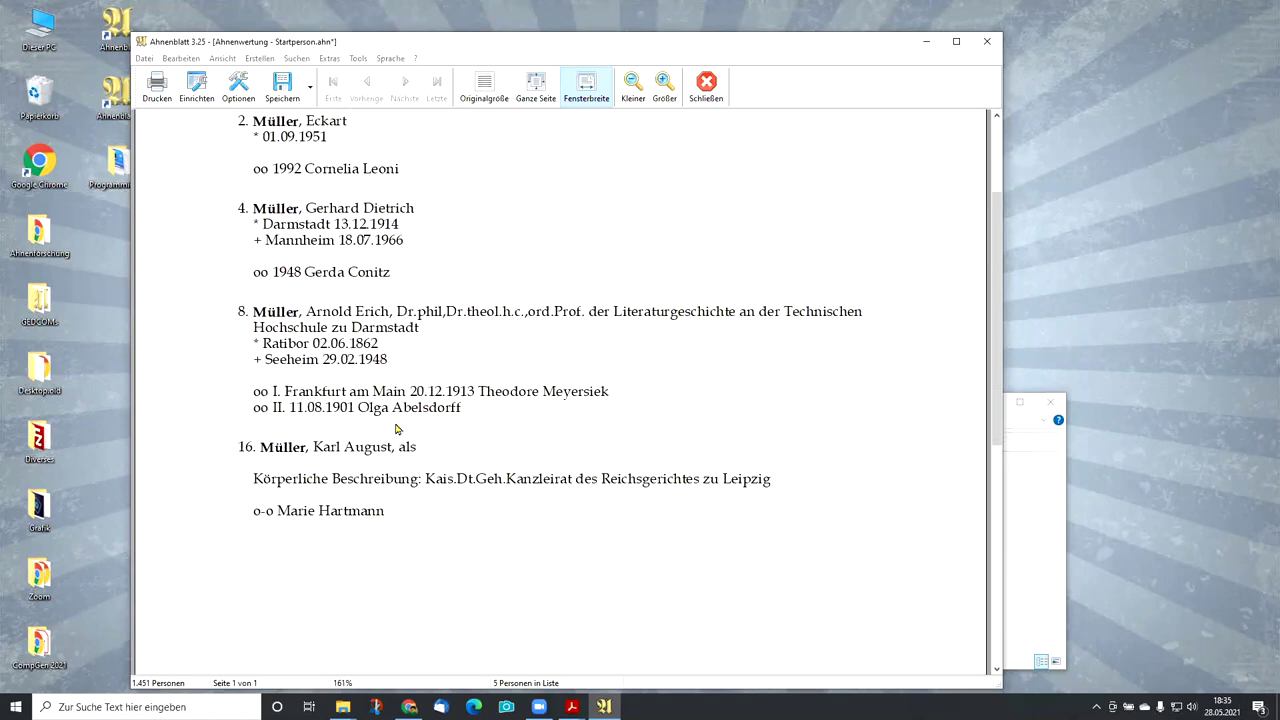
scroll(318, 425, up, 4)
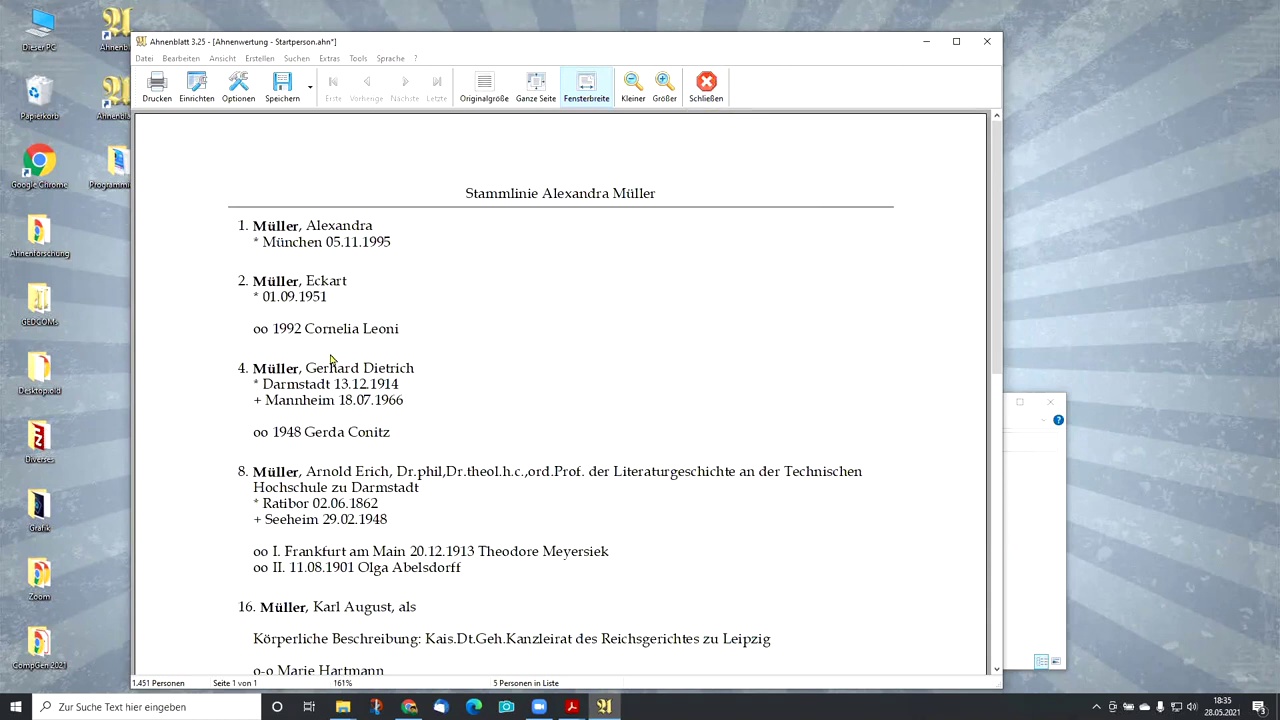
click(708, 86)
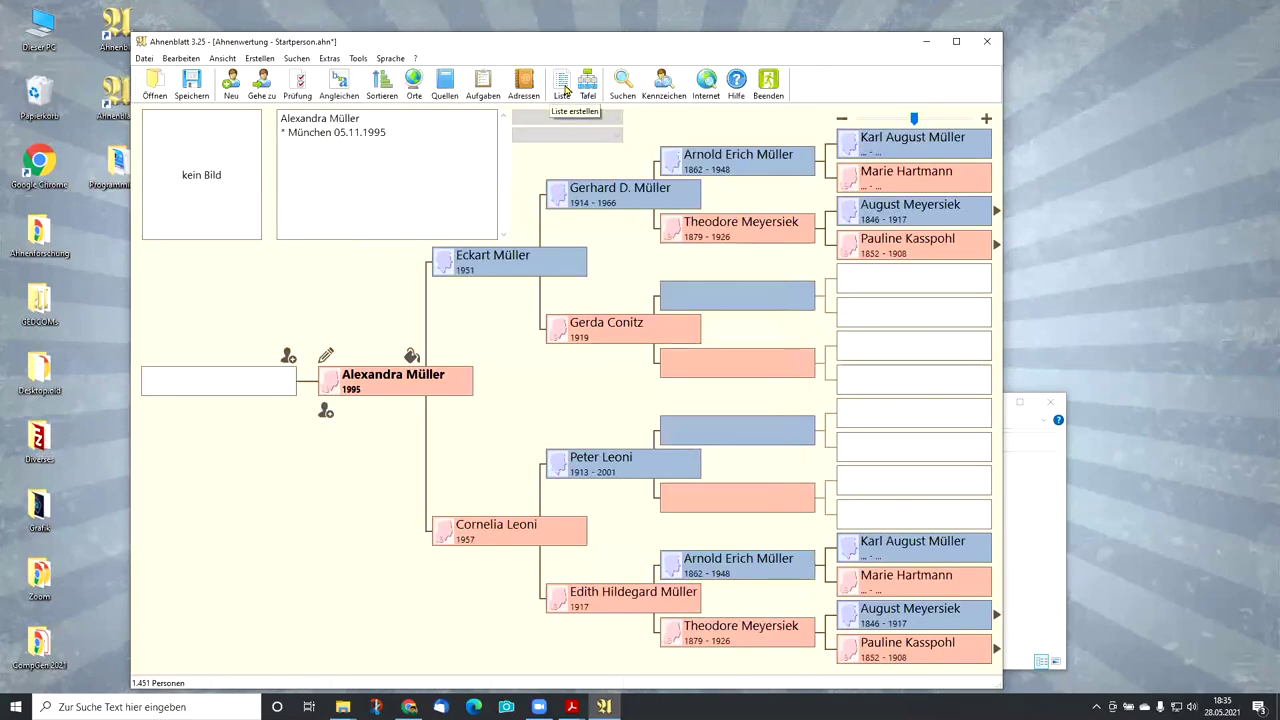
- Create a Mutterstamm list for the suggested person without siblings as probands, and review the female line before closing the preview
click(562, 86)
click(421, 383)
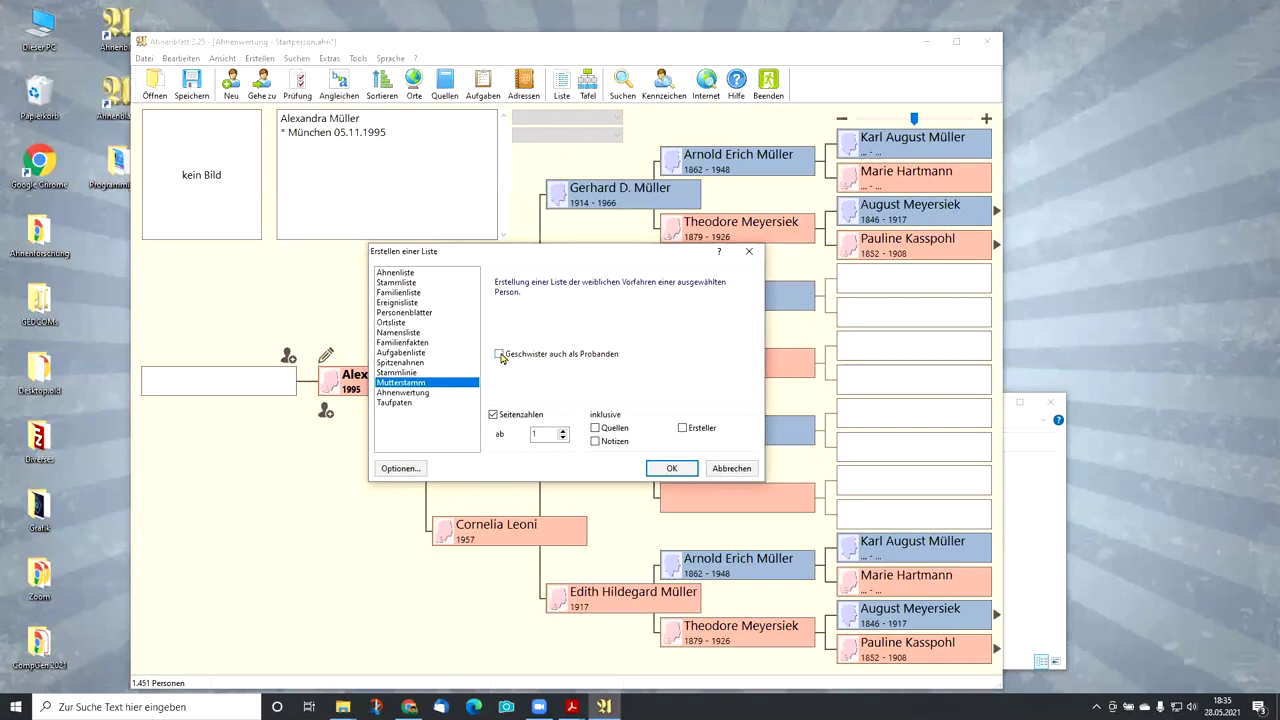
drag(558, 254, 448, 285)
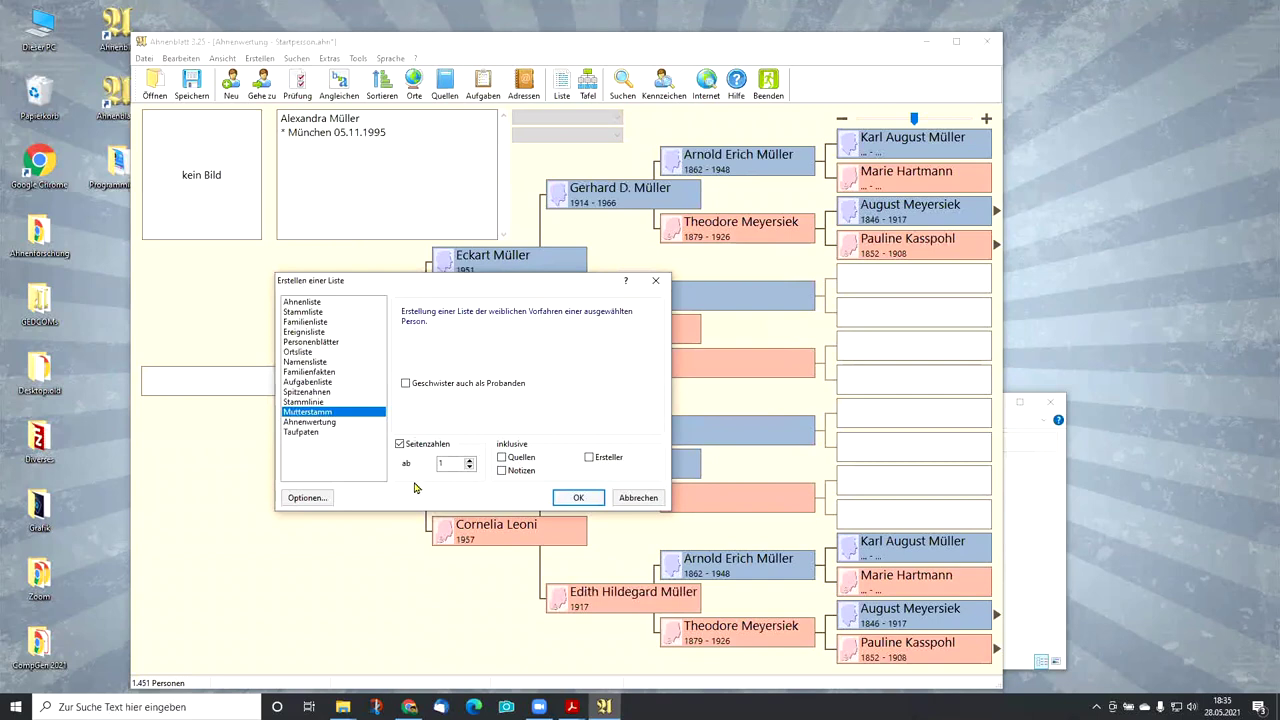
click(594, 498)
click(648, 484)
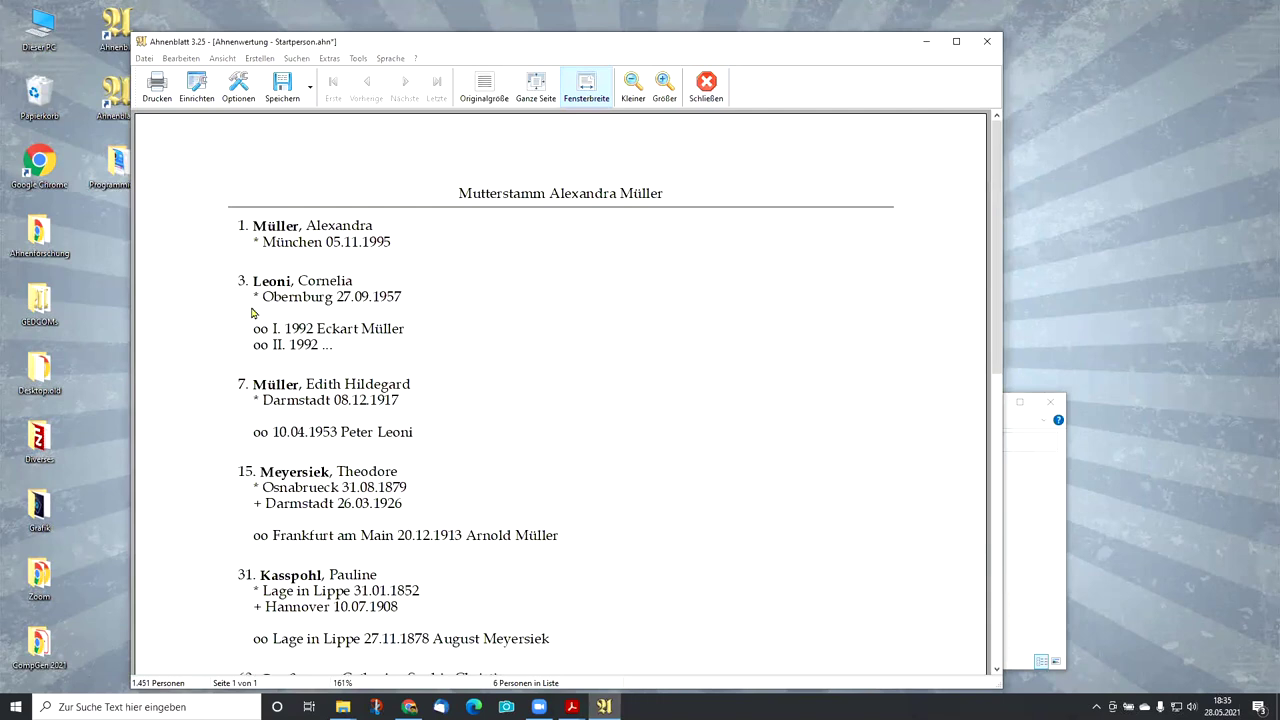
scroll(289, 505, down, 5)
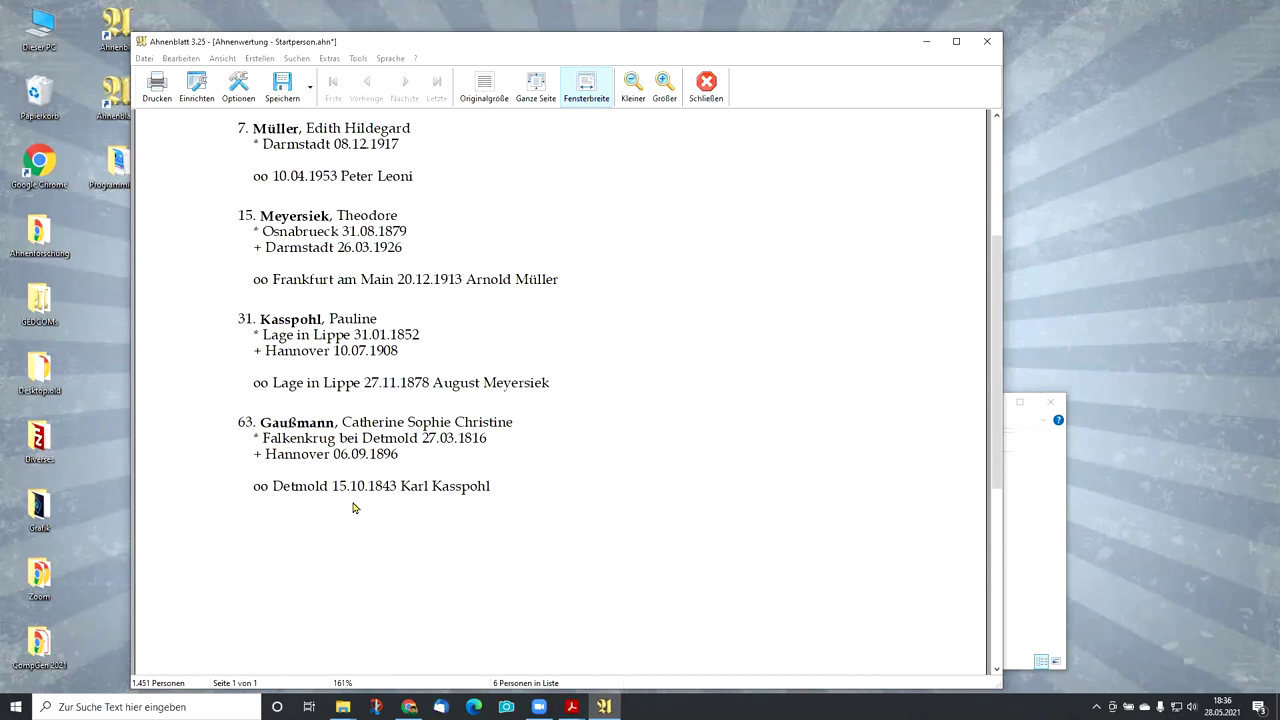
click(706, 83)
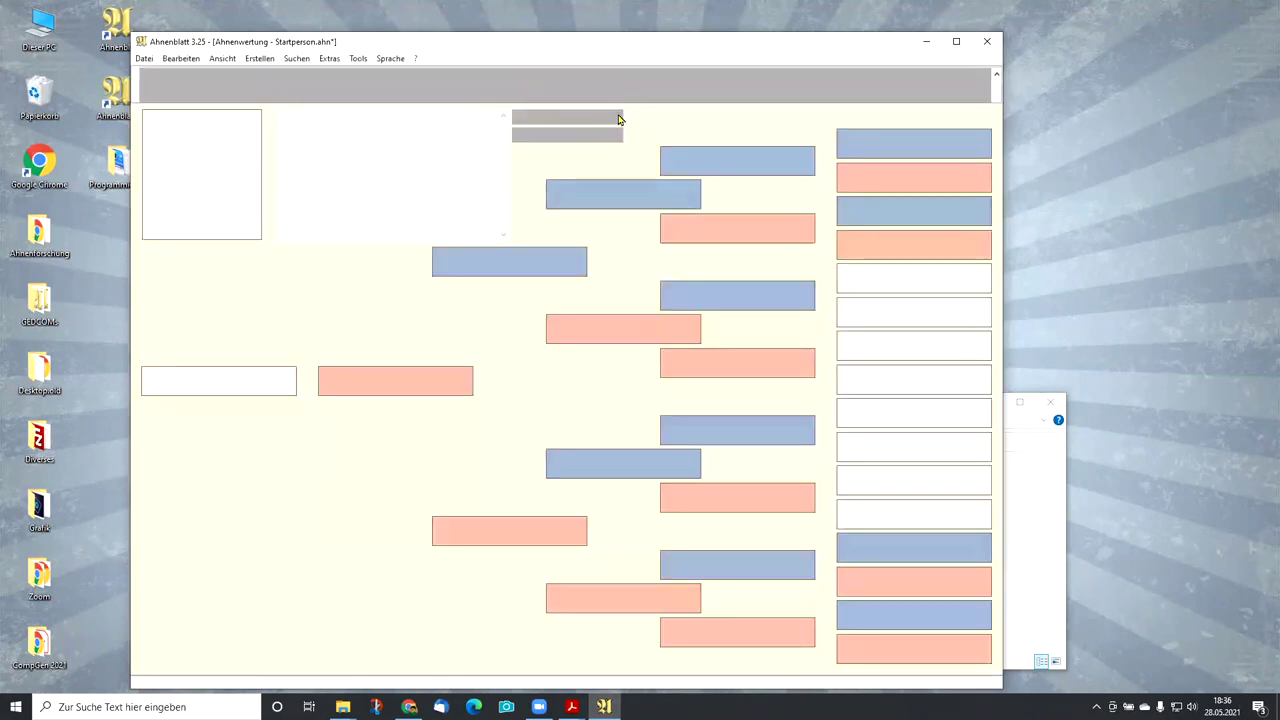
- Start a new chart, compare the Stammlinie and Mutterstamm chart types, and select Mutterstamm
click(590, 84)
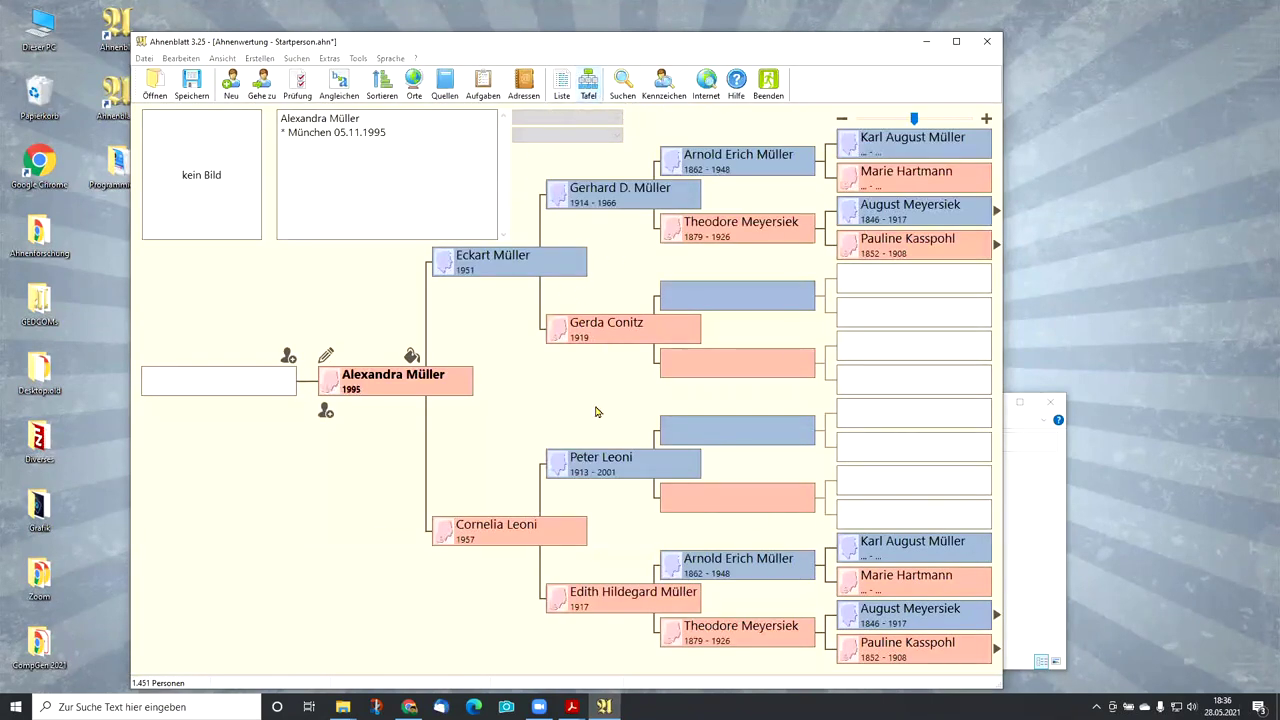
click(415, 307)
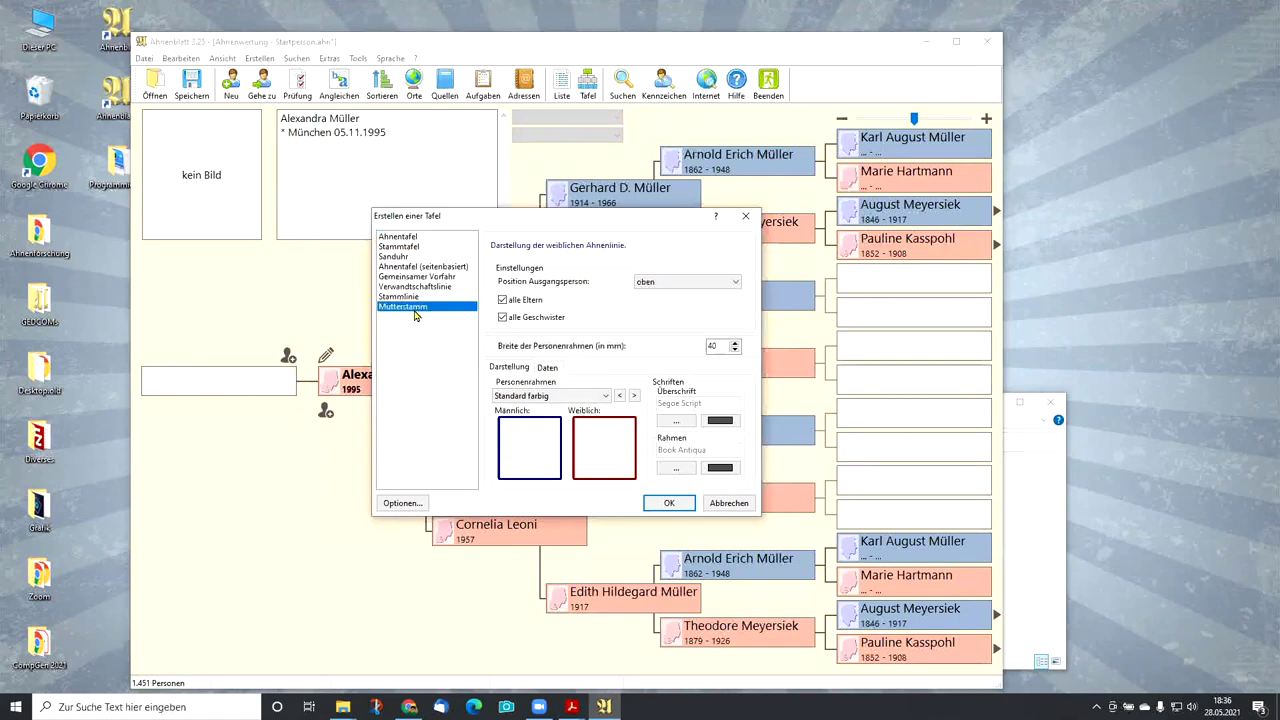
click(413, 297)
click(415, 305)
click(413, 299)
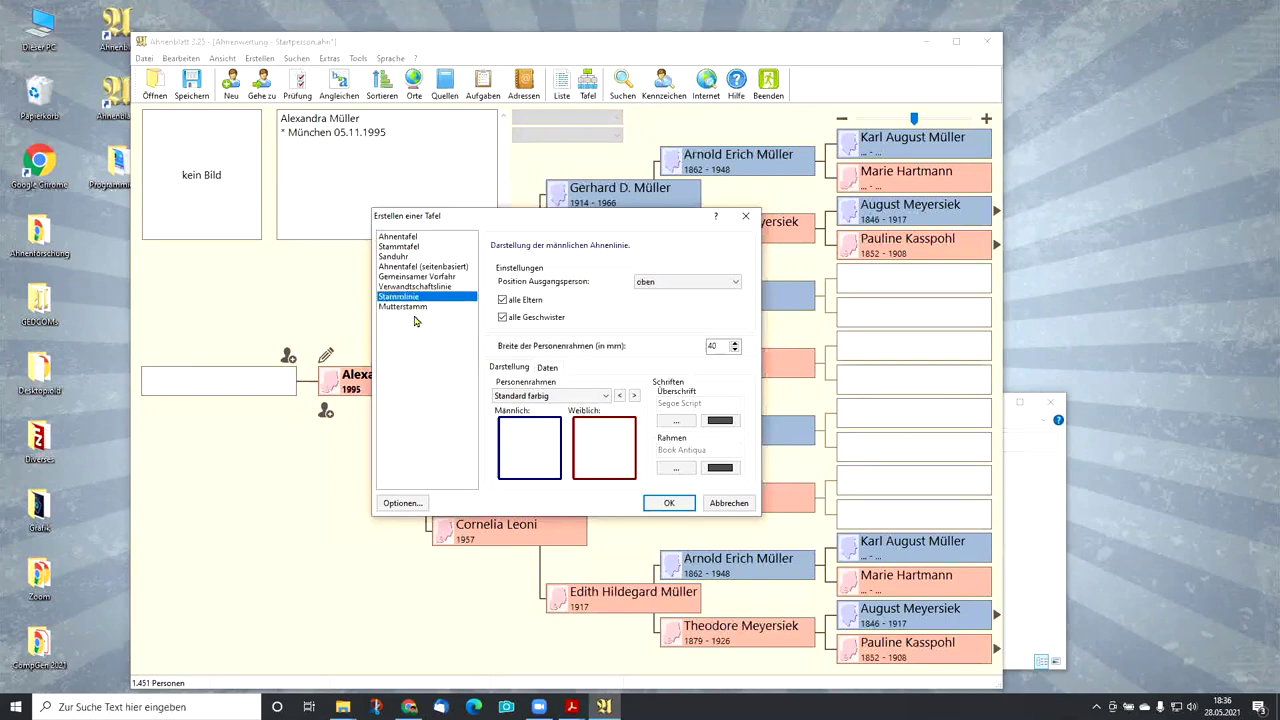
click(404, 308)
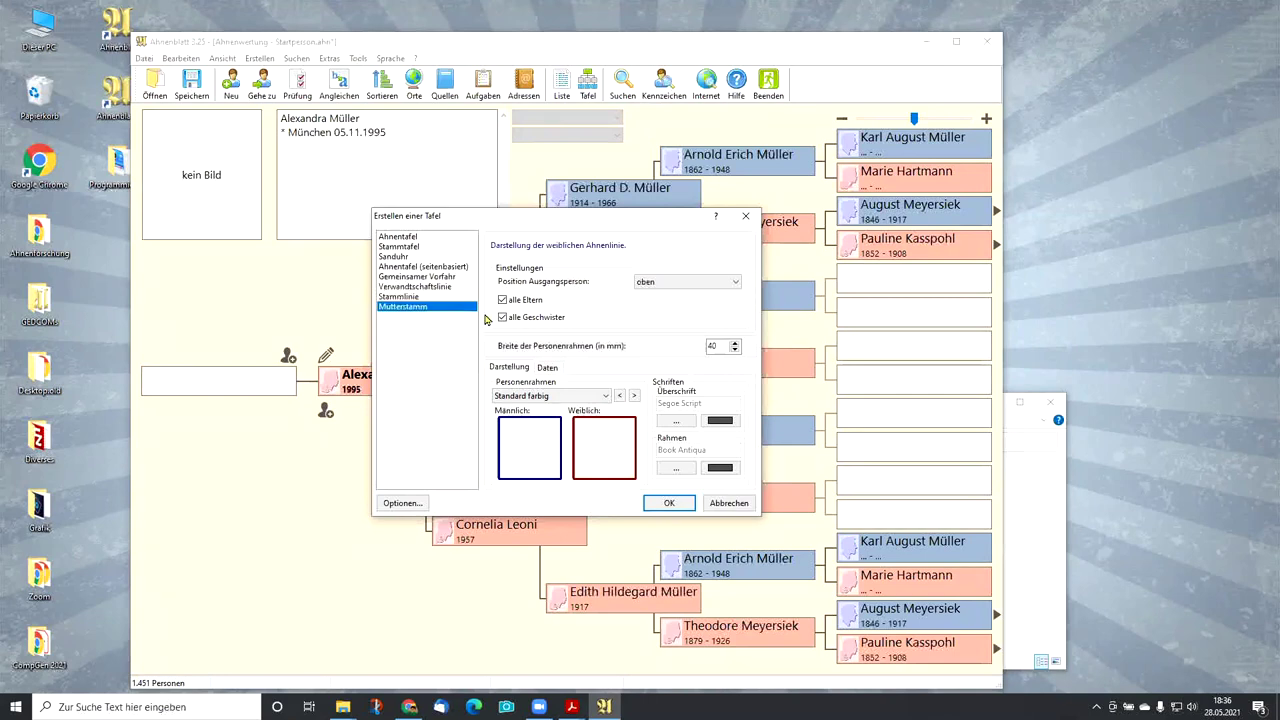
- Create the Mutterstamm chart for the suggested person with "alle Eltern" and "alle Geschwister" turned off, and close its preview
click(501, 300)
click(503, 317)
click(670, 502)
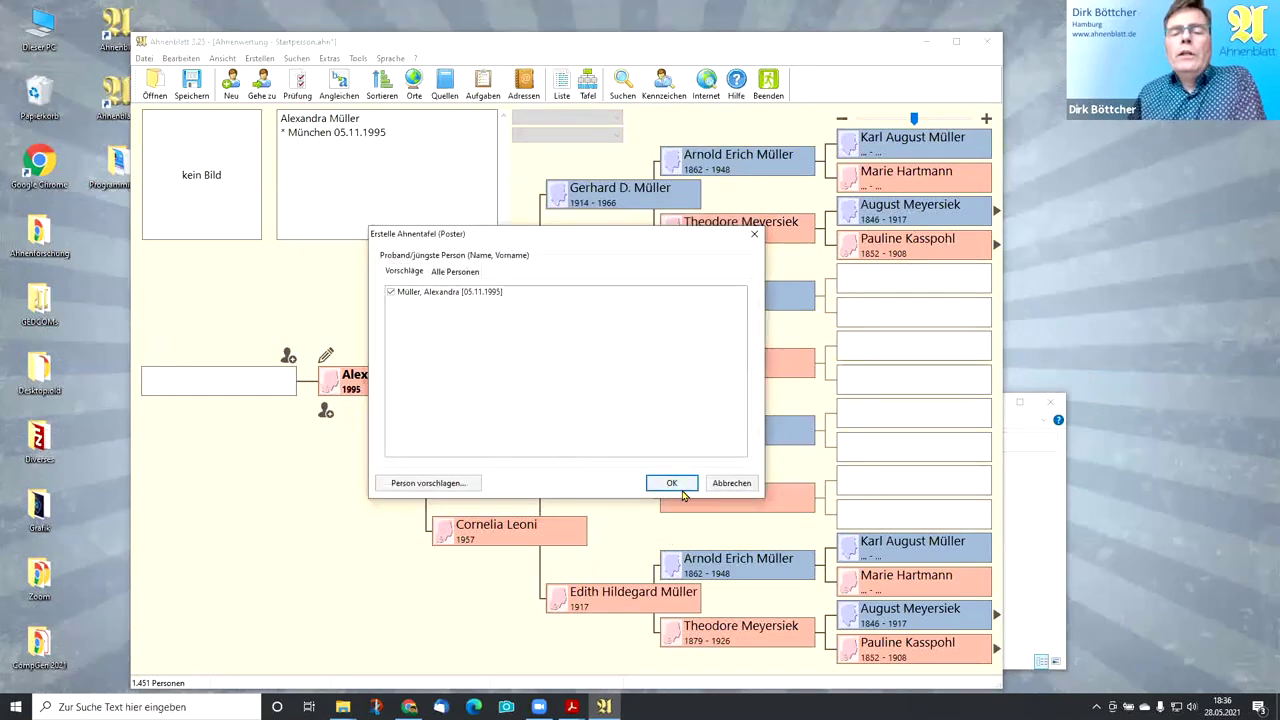
click(680, 487)
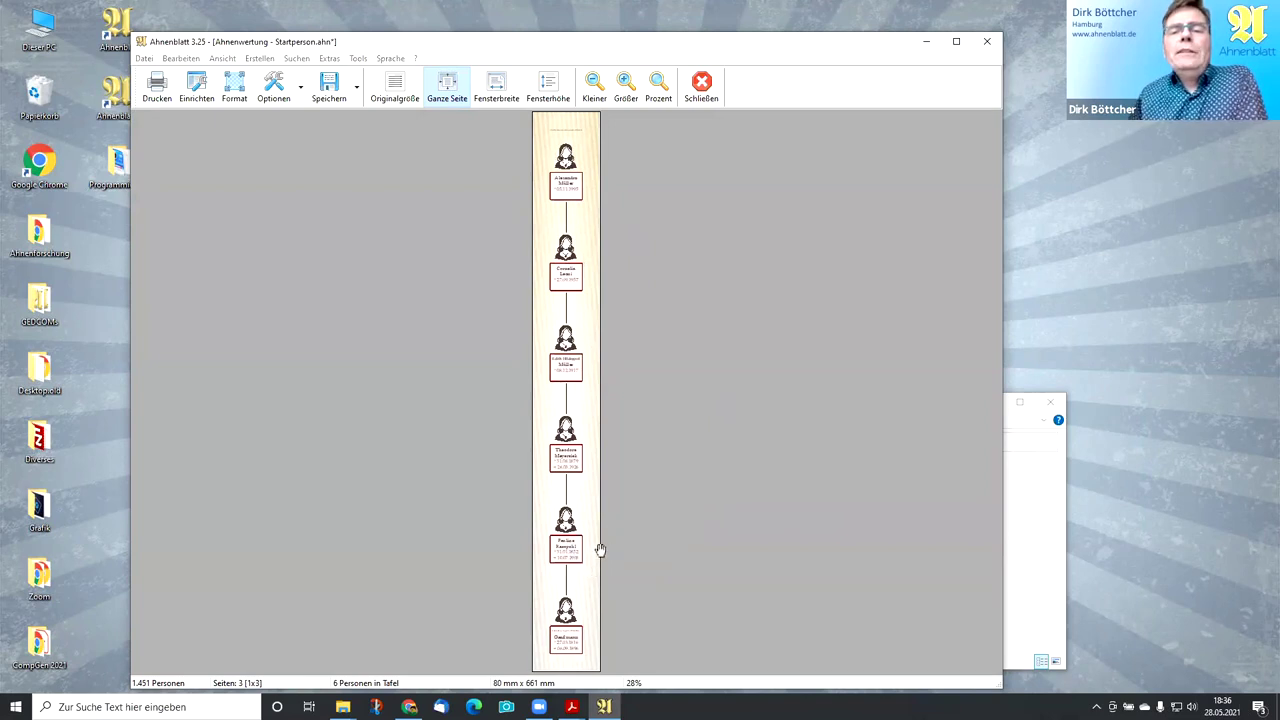
click(702, 84)
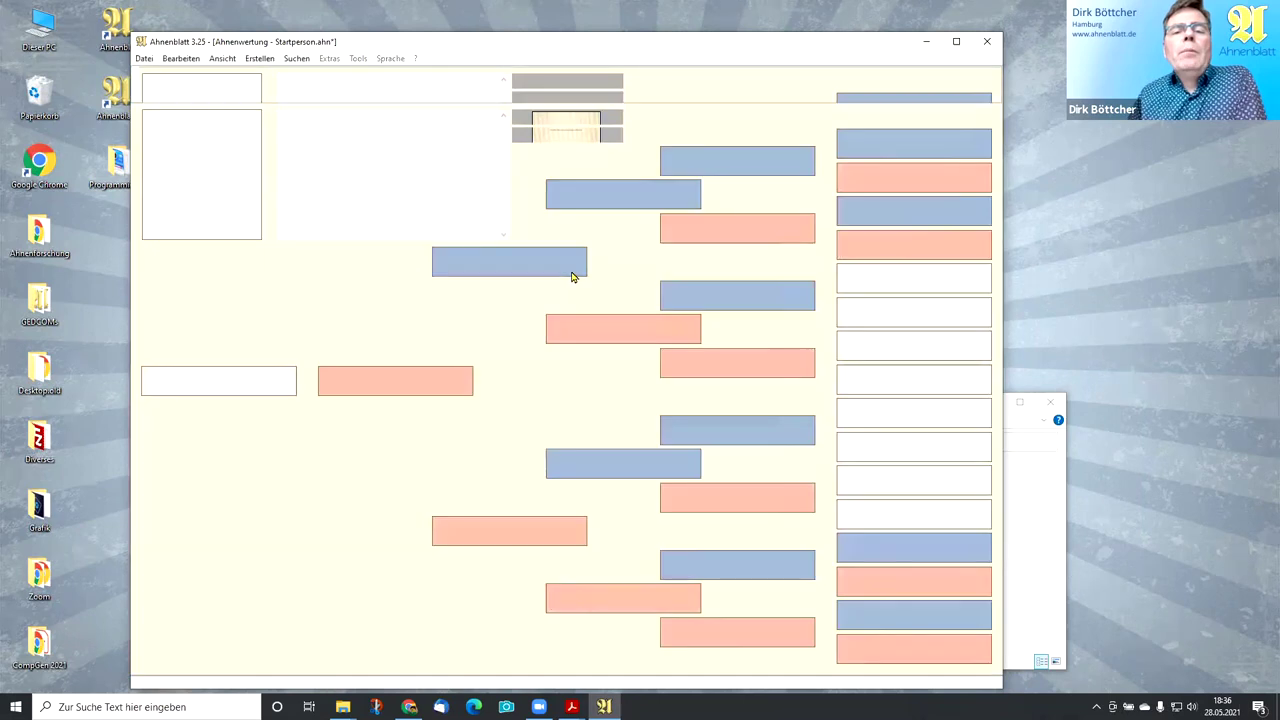
- Create the Mutterstamm chart again with "alle Eltern" and "alle Geschwister" turned on, and close its preview
click(589, 85)
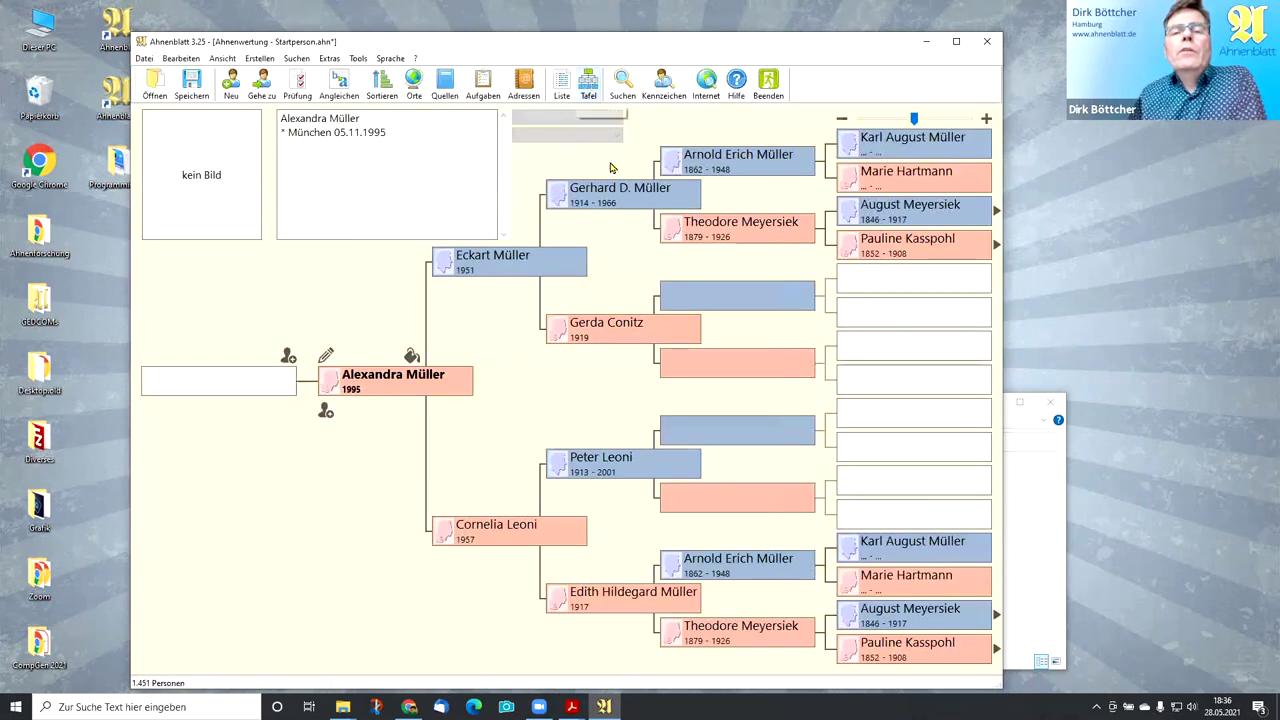
click(520, 306)
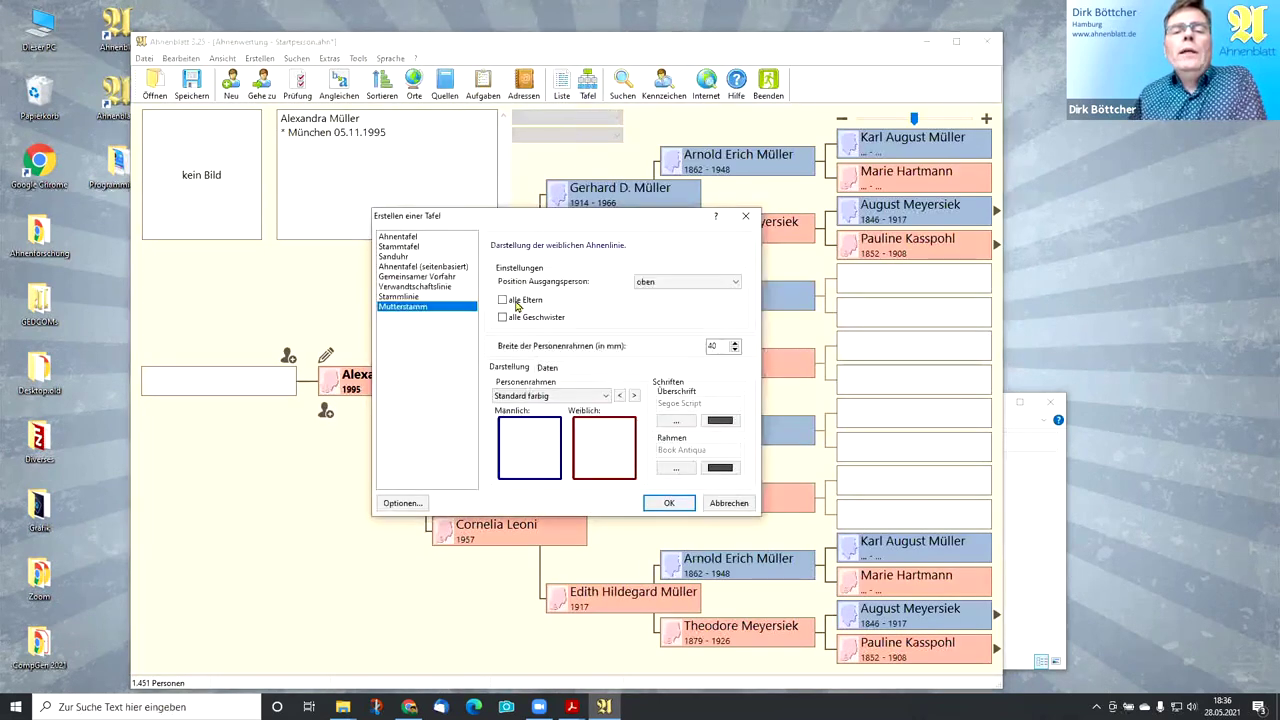
click(509, 319)
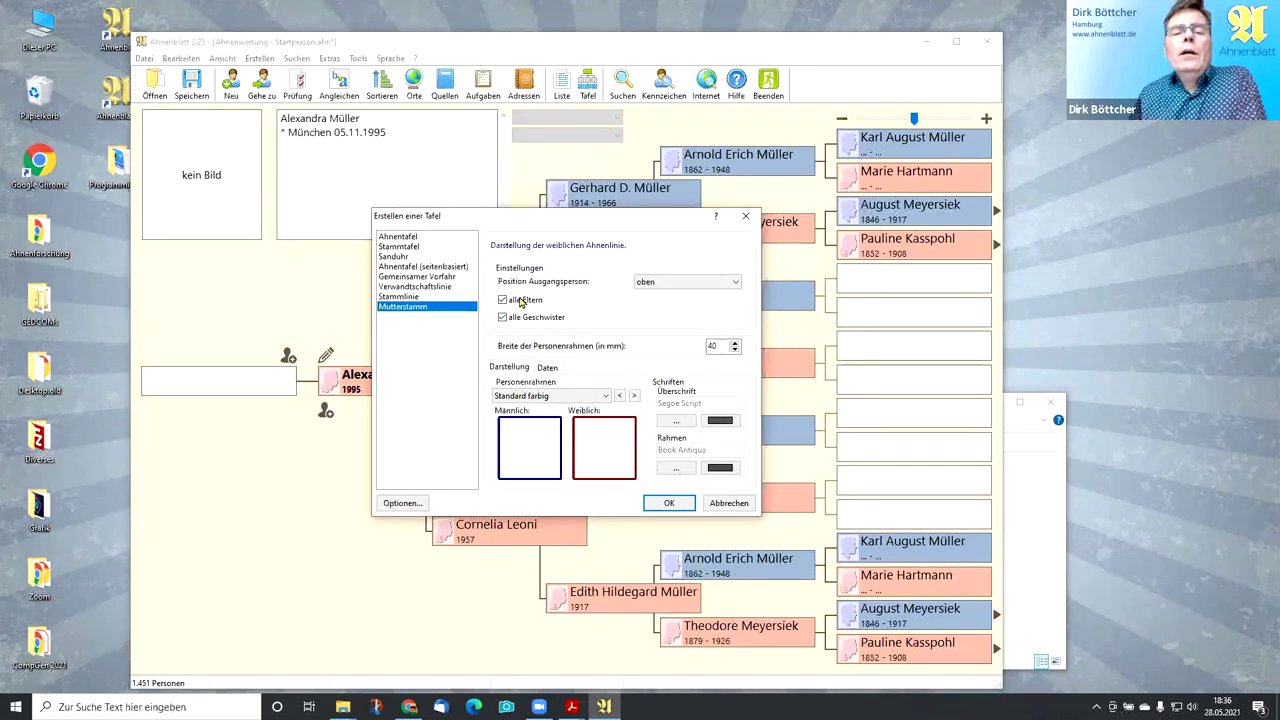
click(662, 507)
click(671, 484)
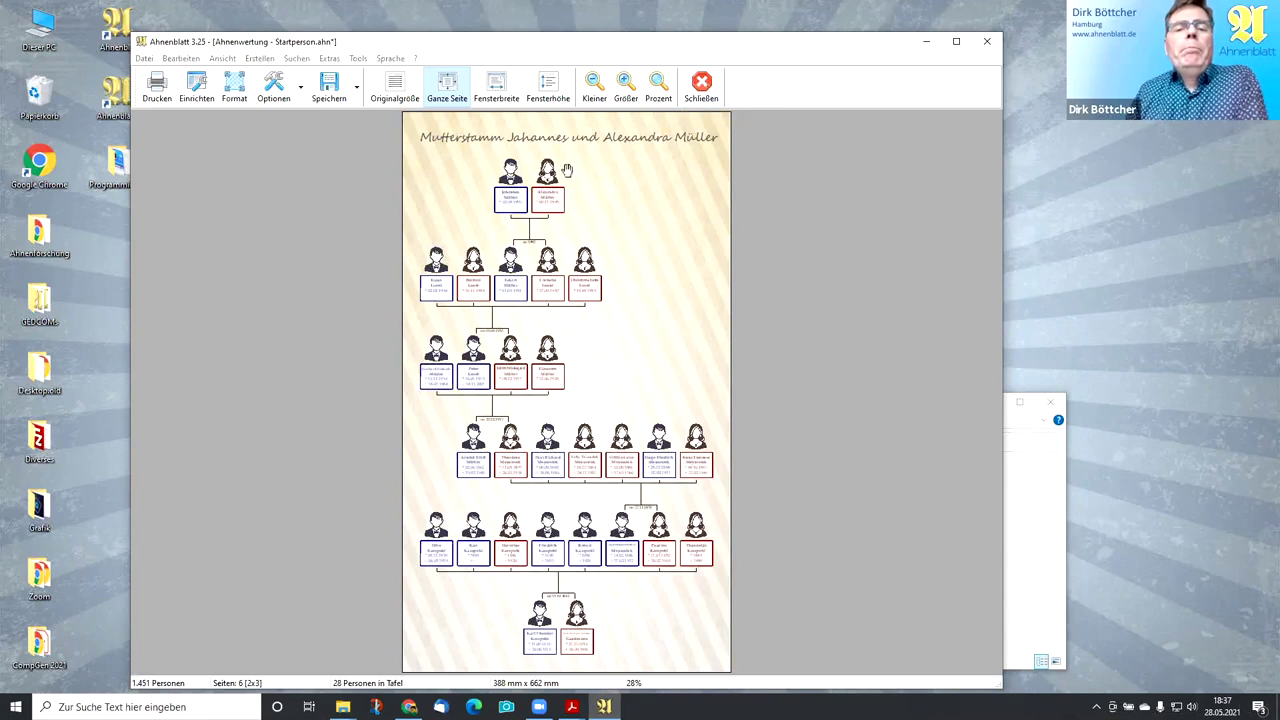
click(701, 85)
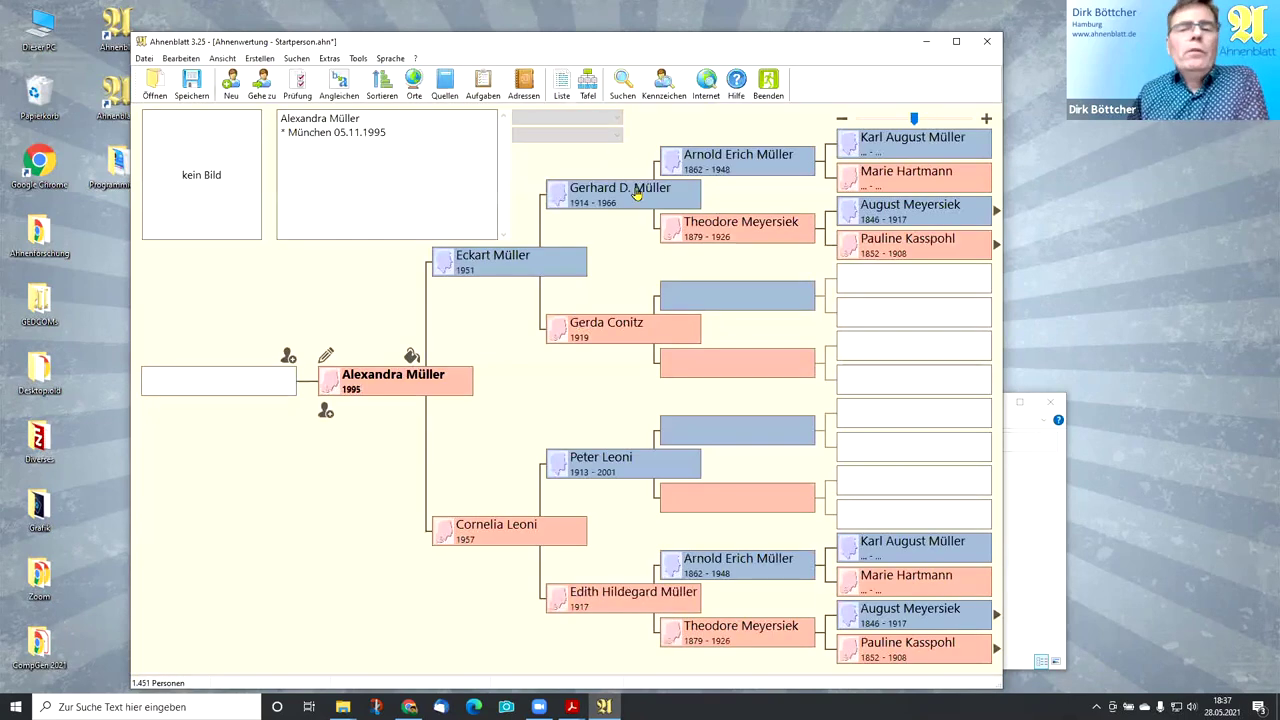
- Start a new Stammlinie chart, browse the person frame styles, and choose "Schilde farbig"
click(594, 87)
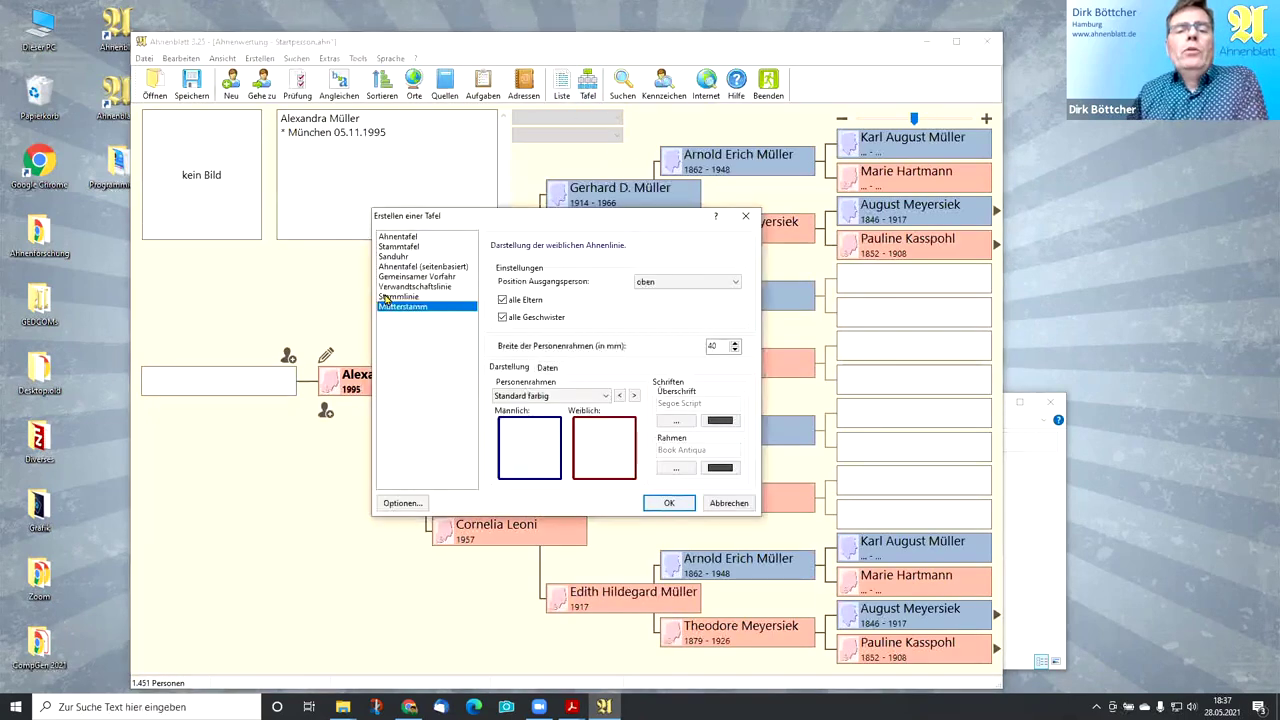
click(386, 297)
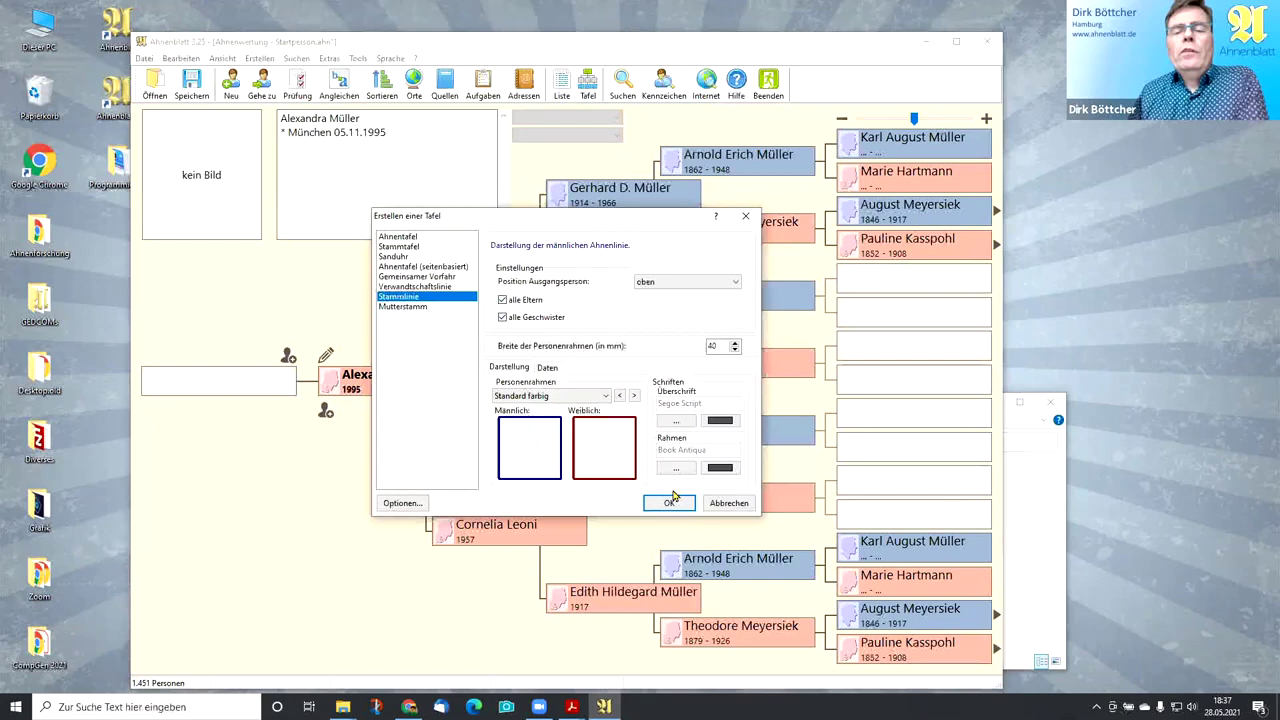
click(634, 396)
click(634, 396)
click(633, 397)
click(633, 397)
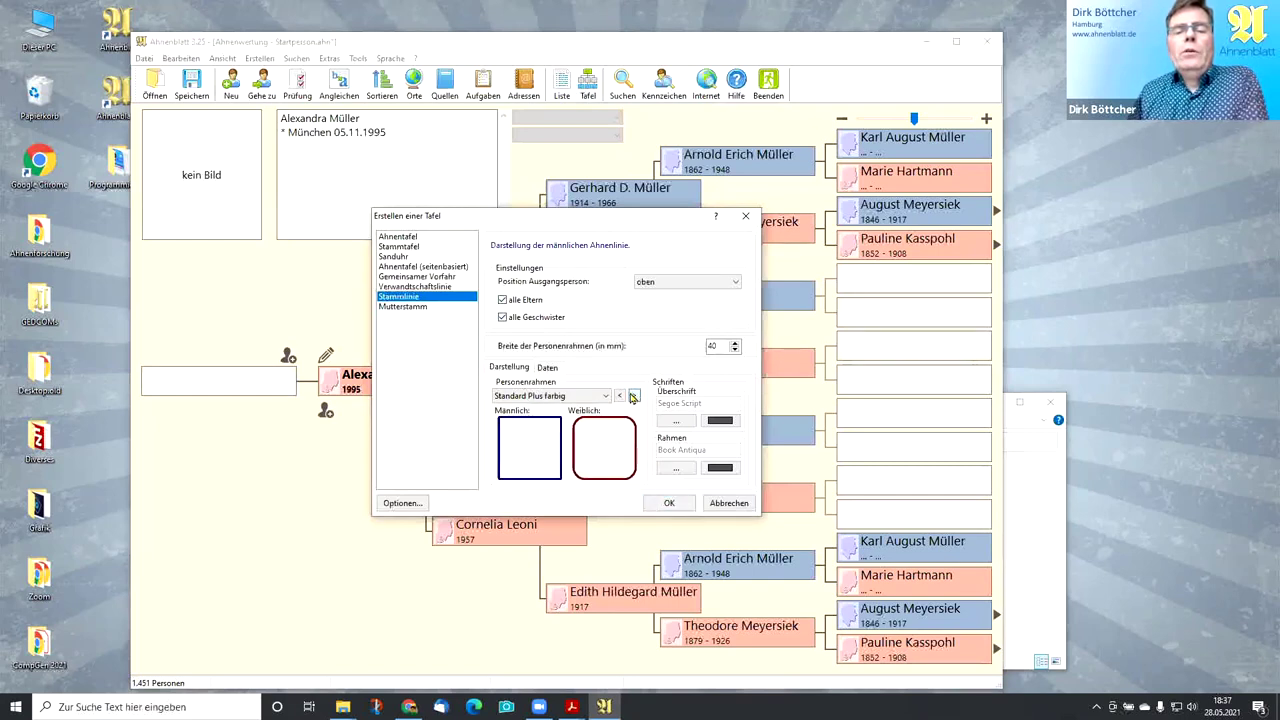
click(632, 397)
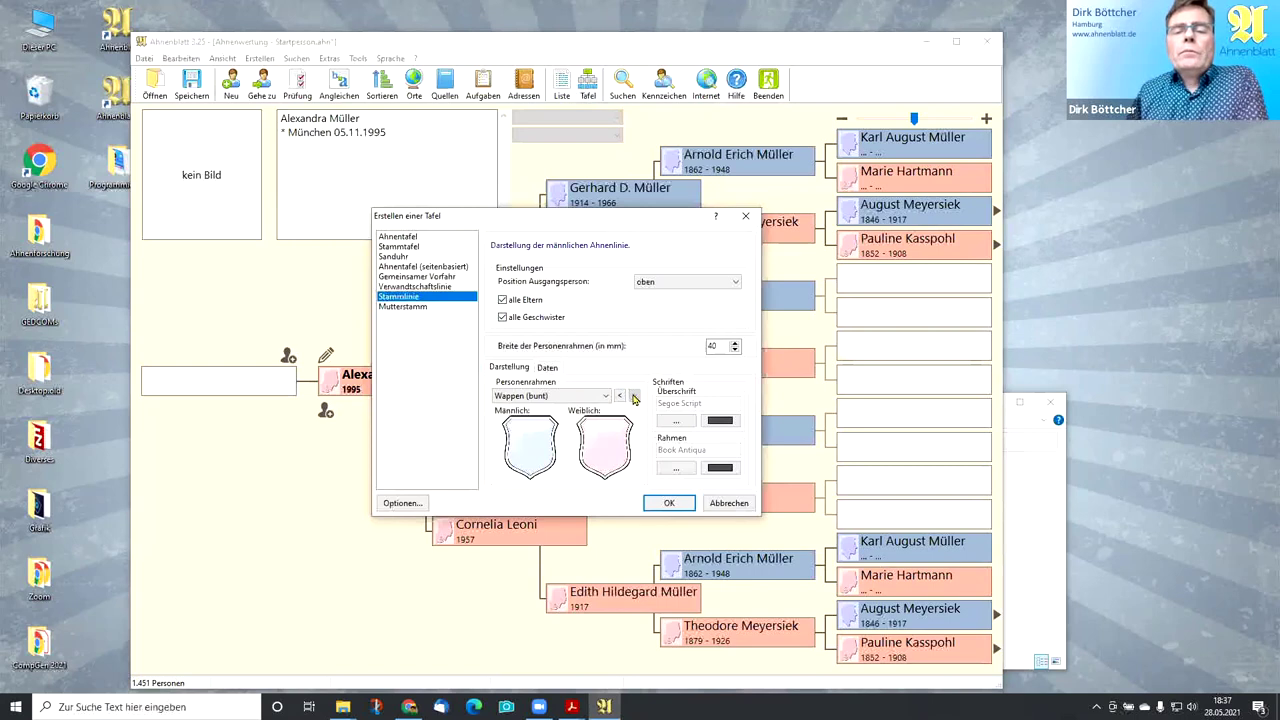
click(621, 397)
click(621, 397)
click(621, 397)
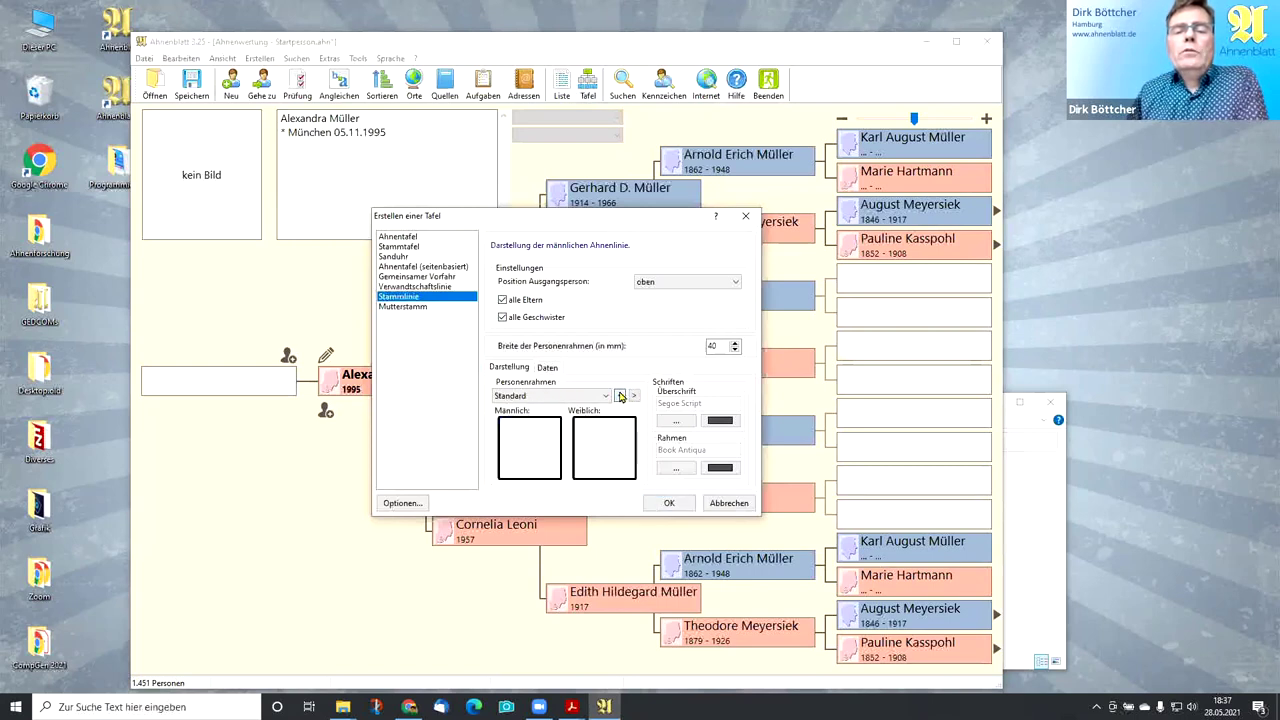
click(620, 397)
click(621, 397)
click(623, 399)
click(621, 397)
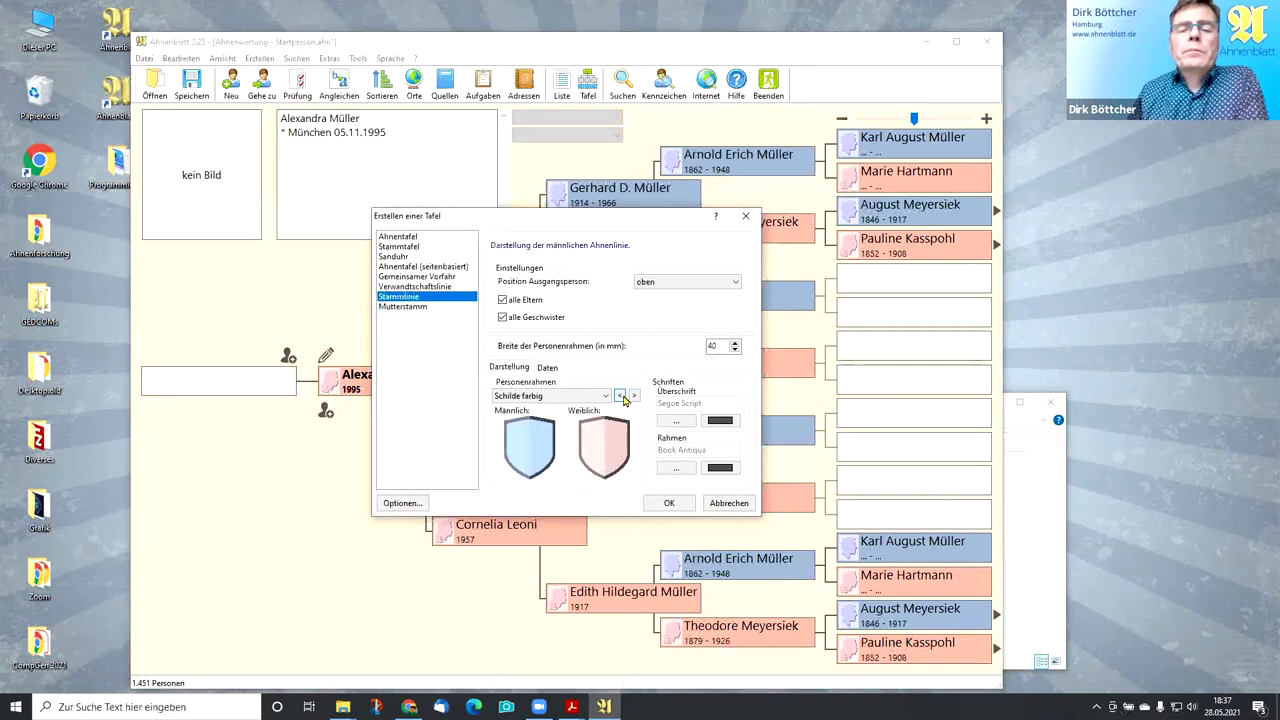
- Create the Stammlinie chart for the suggested person, review it as a full page, and close the preview
click(669, 503)
click(675, 483)
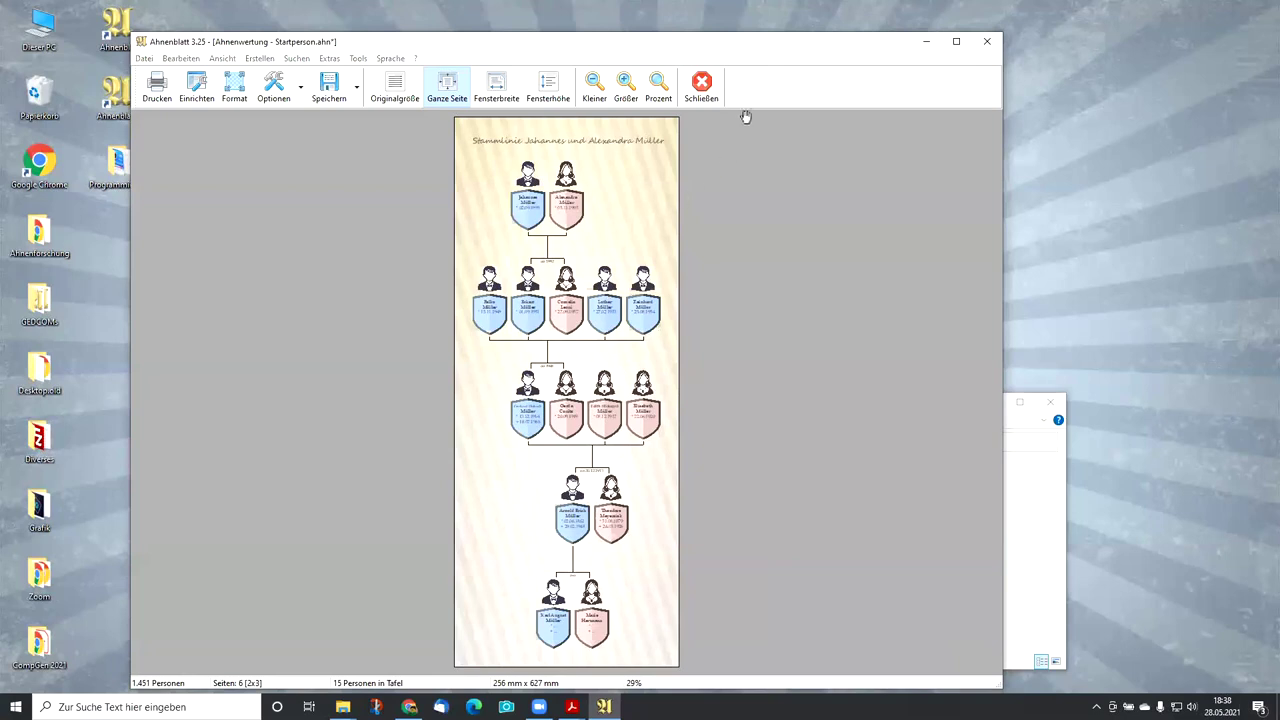
click(701, 88)
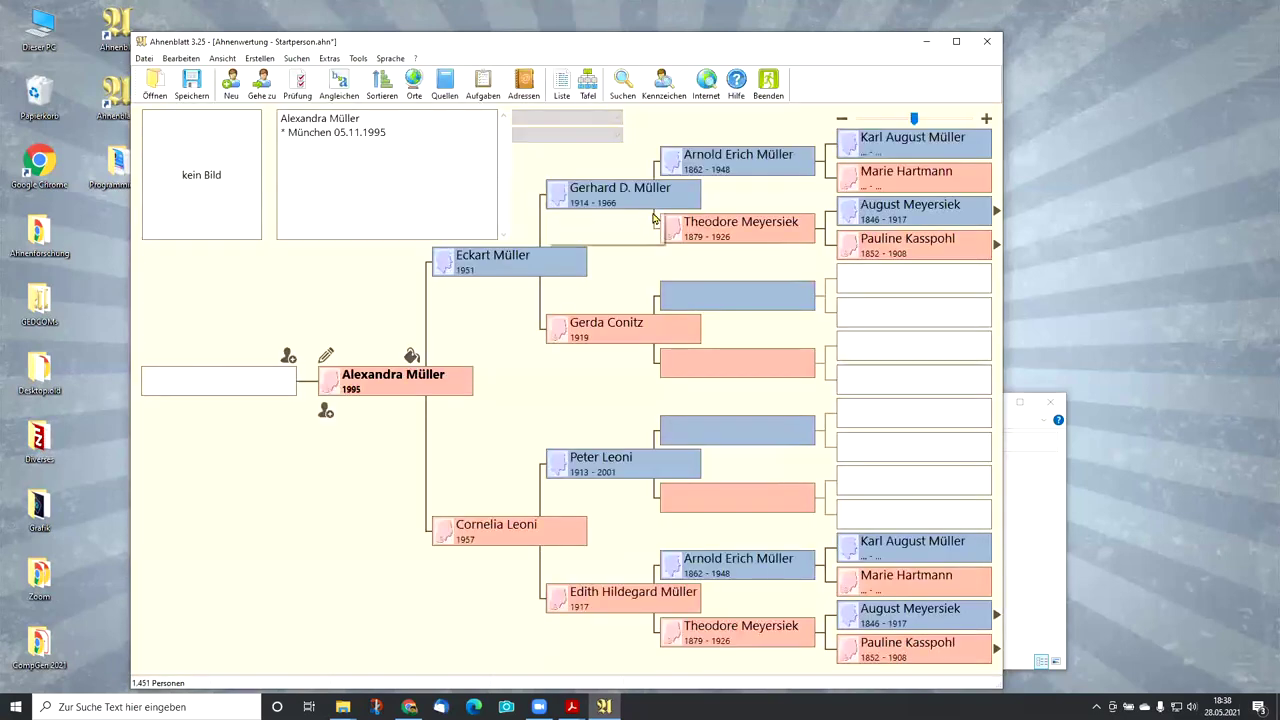
- Compare the Verwandtschaftslinie and Gemeinsamer Vorfahr chart types without creating a chart
click(588, 80)
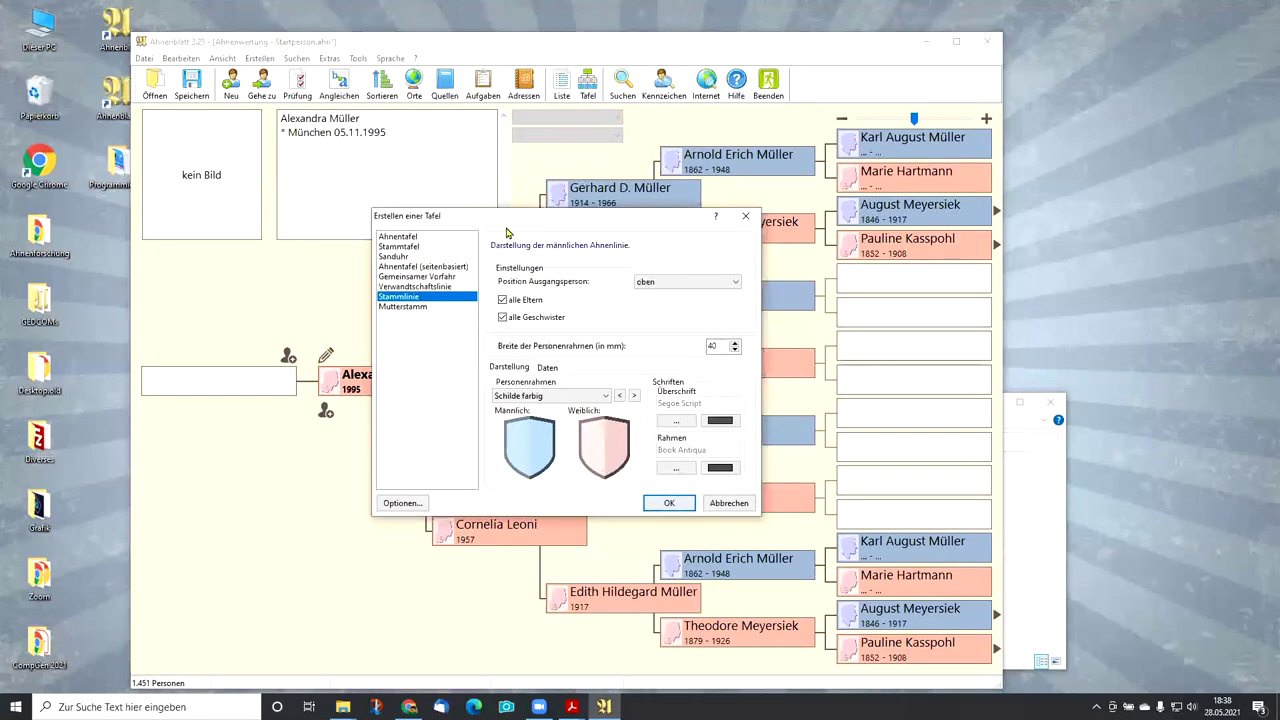
click(446, 287)
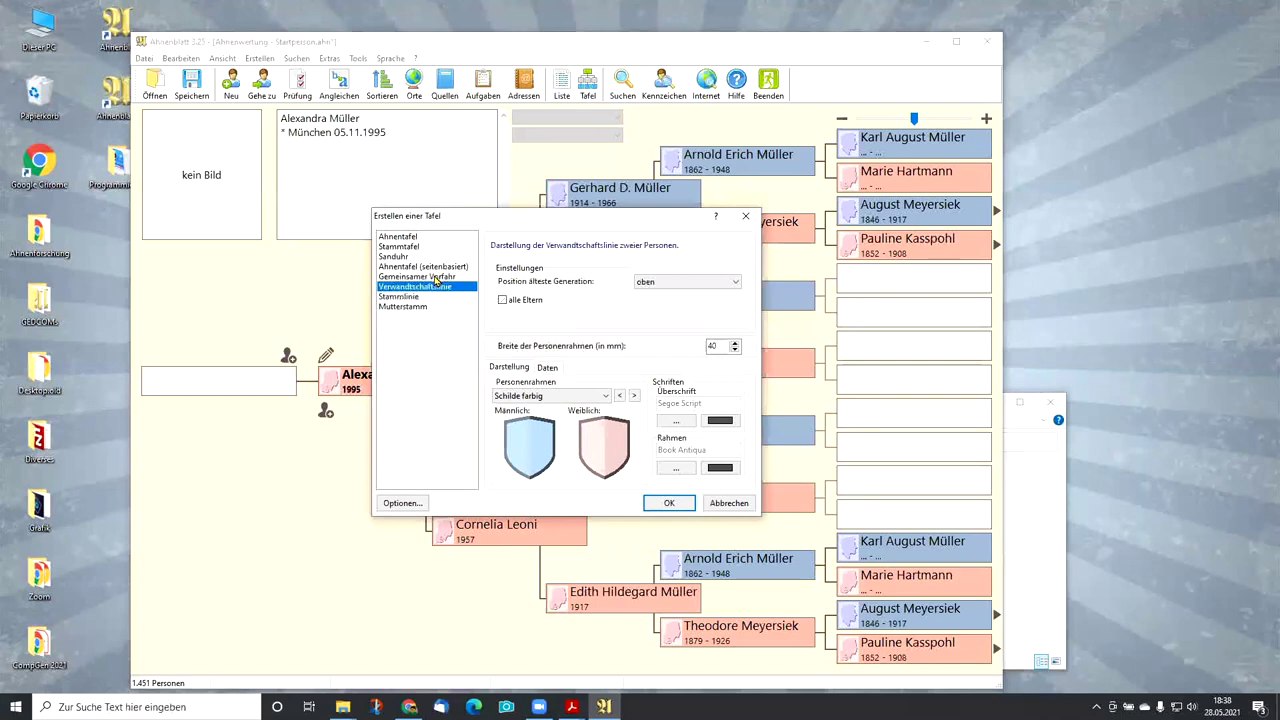
click(435, 277)
click(435, 288)
click(435, 278)
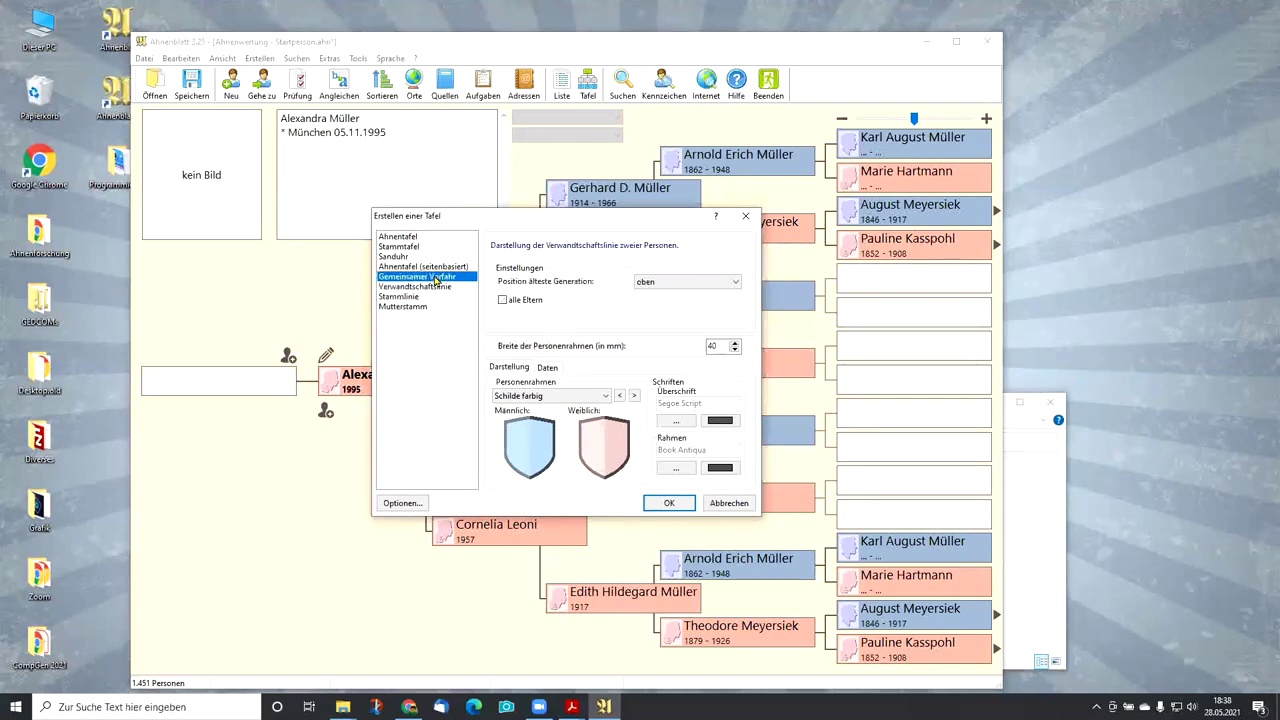
click(729, 504)
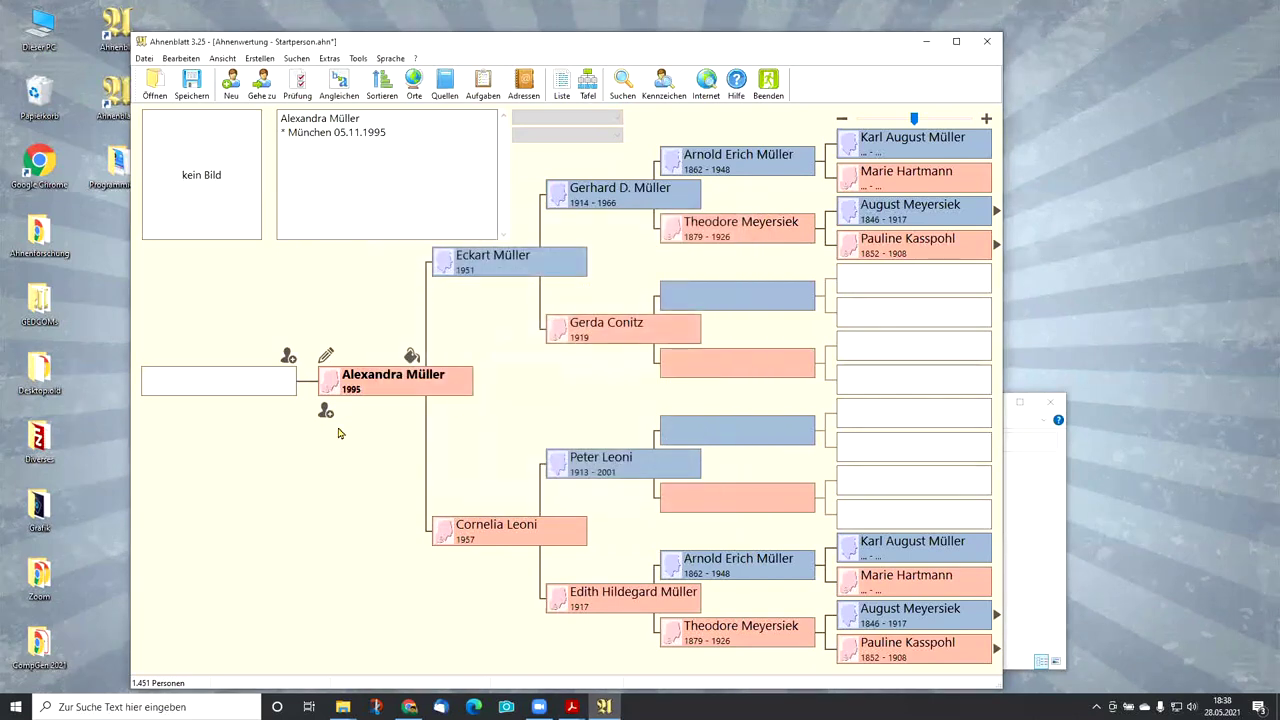
- Open BarackObamaTree.ahn from the Obama folder in CompGen 2021's GEDCOMs, discarding changes to the current family file
mouse_move(343, 706)
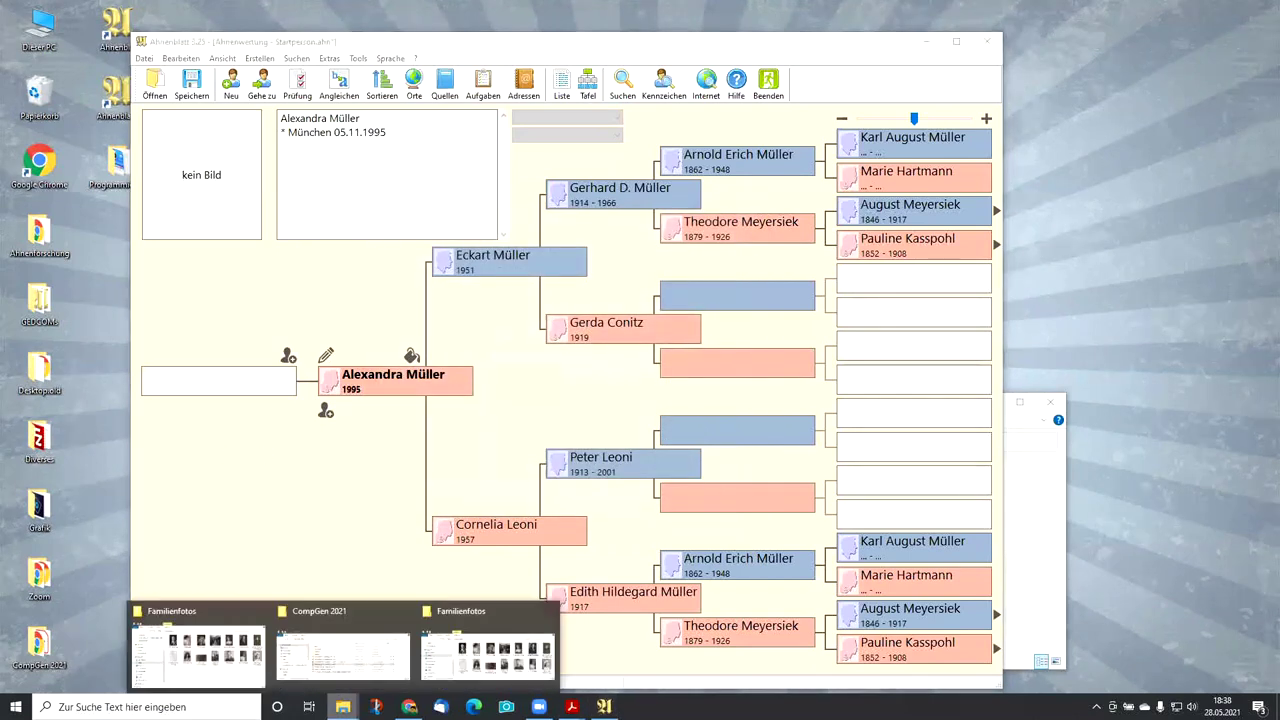
click(334, 656)
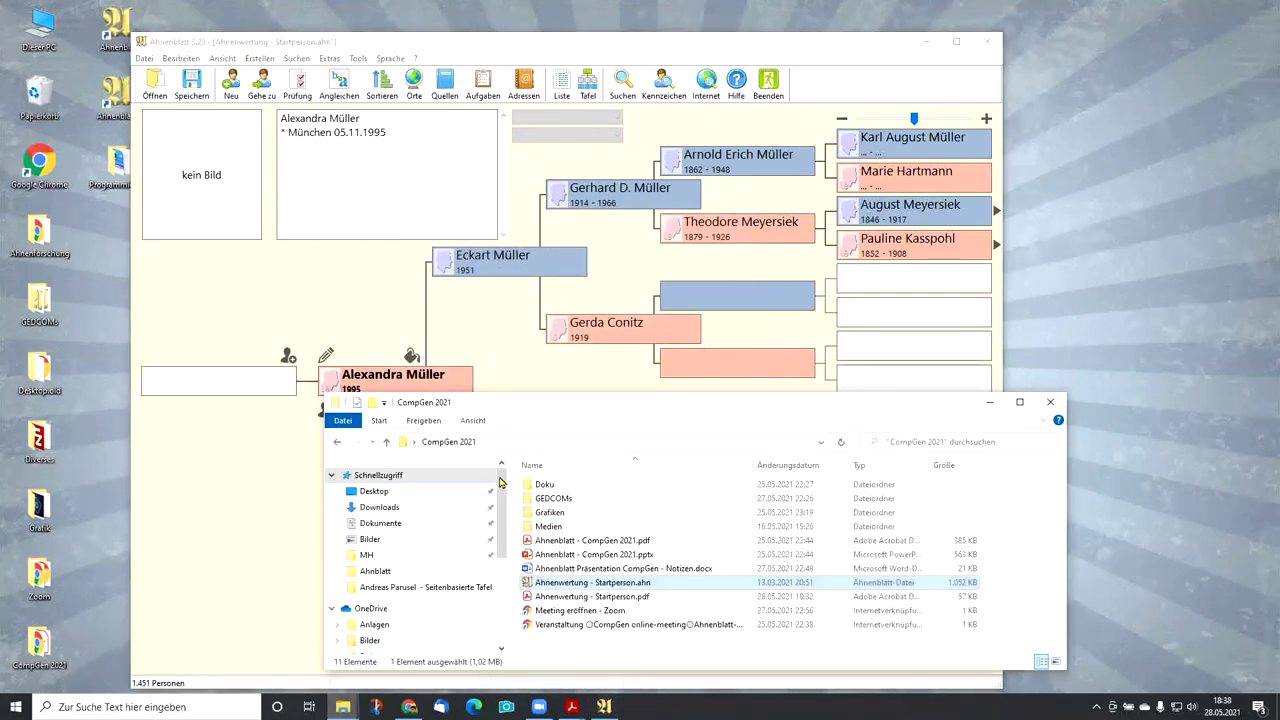
double_click(553, 500)
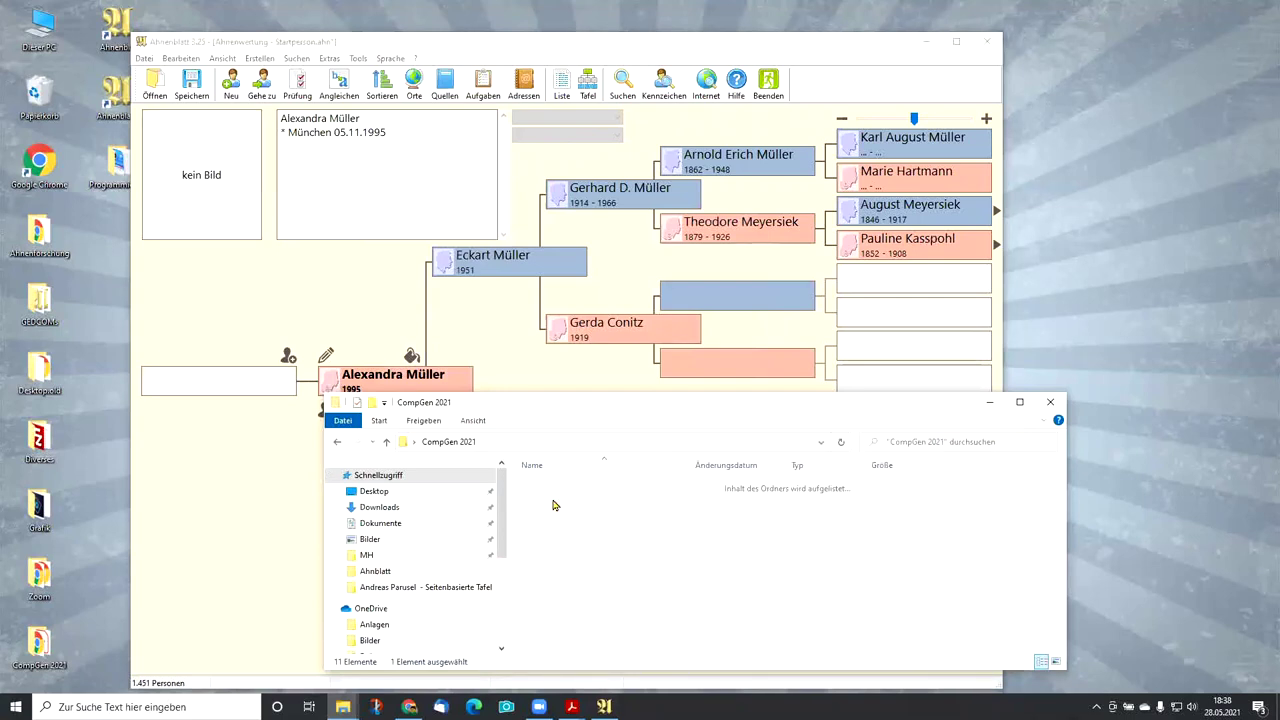
double_click(555, 543)
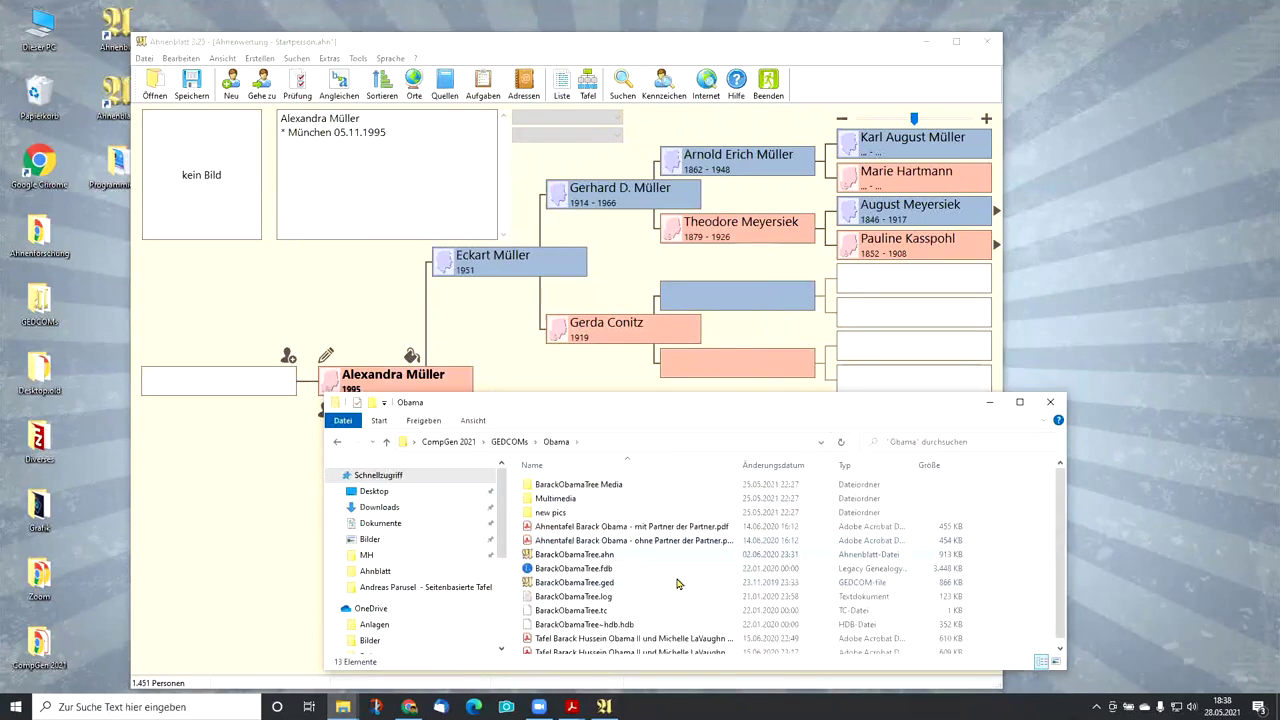
double_click(603, 556)
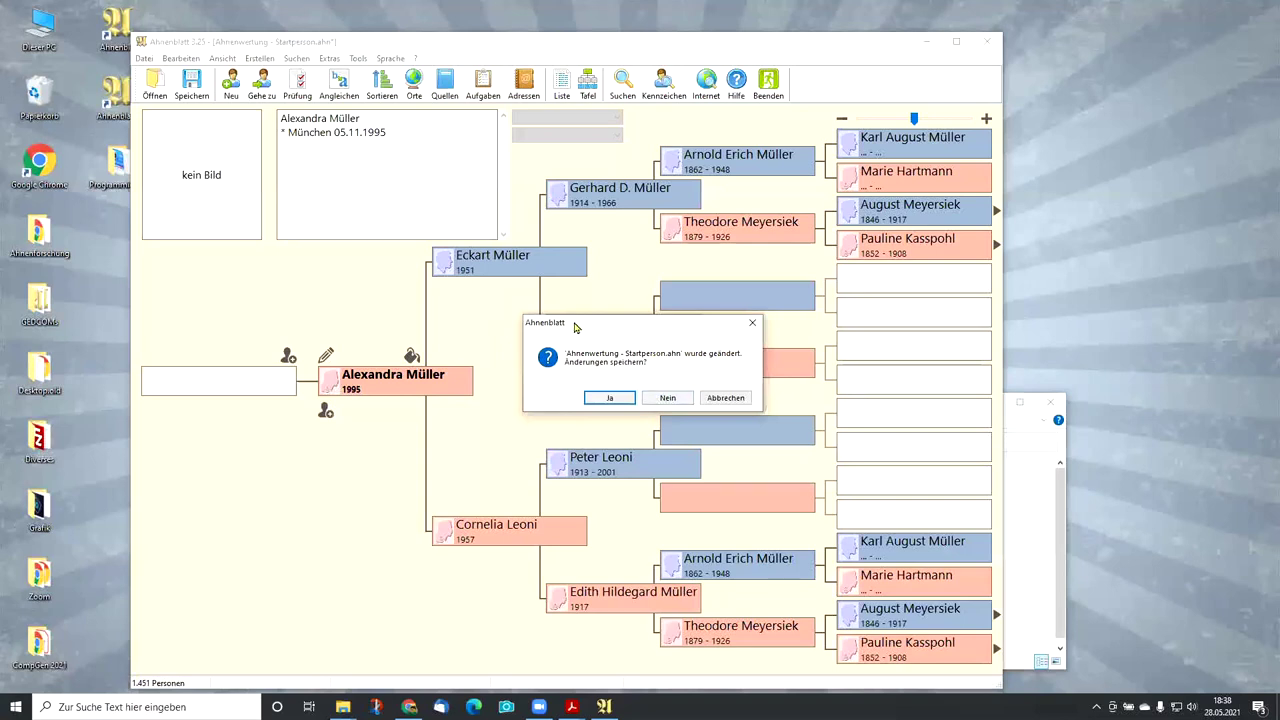
click(666, 397)
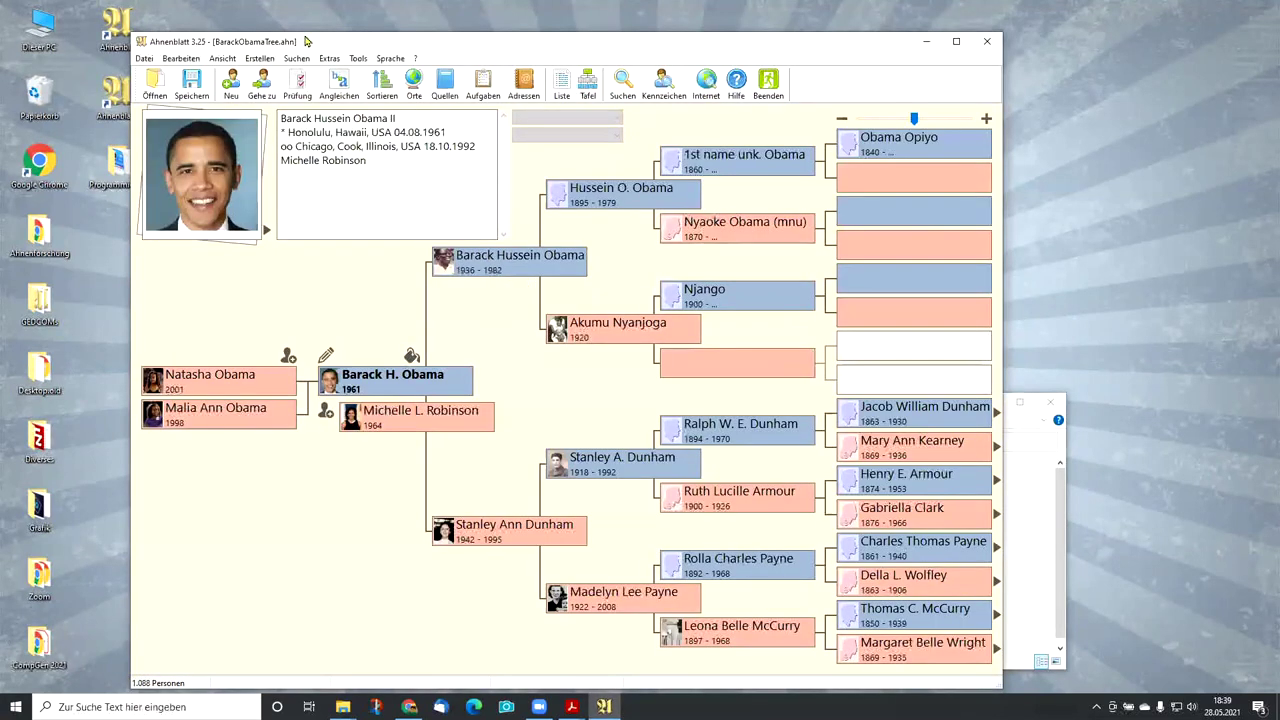
- Widen the Ahnenblatt window and go to George Walker Bush, born 06.07.1946, in the family tree
drag(308, 46, 235, 21)
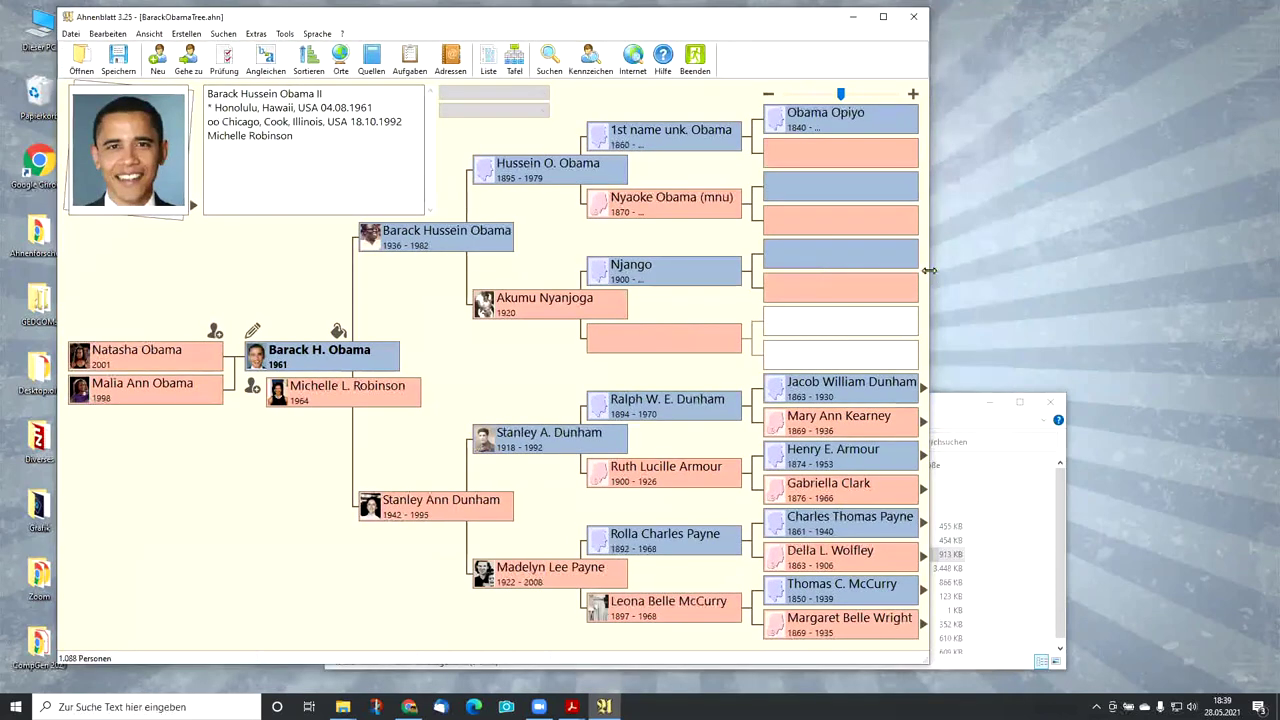
drag(931, 271, 1125, 271)
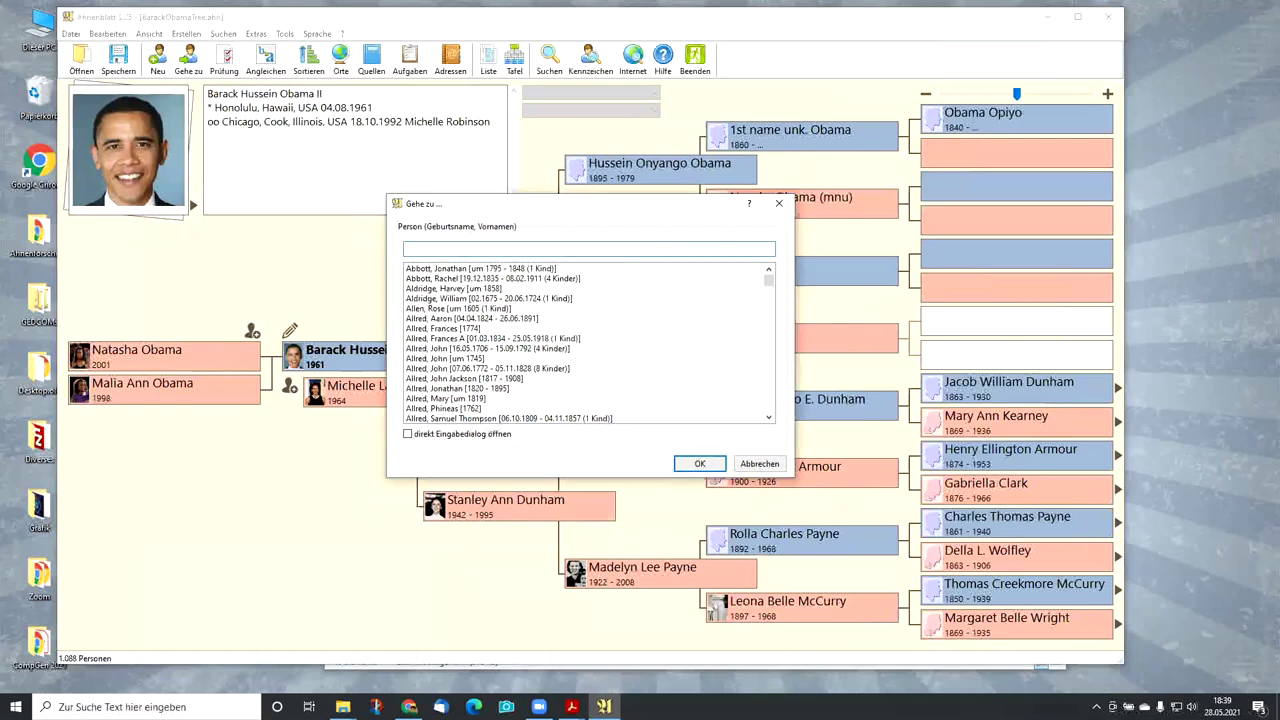
text(Bush, Dorothy Walker)
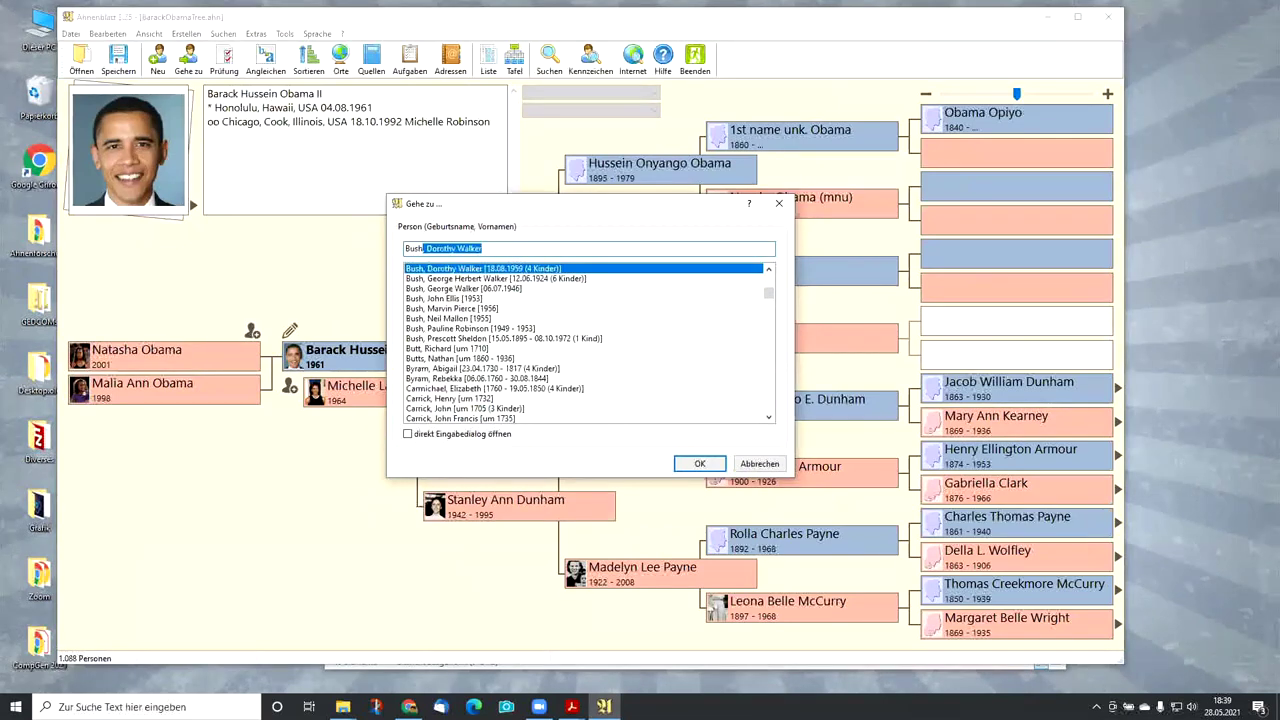
click(446, 290)
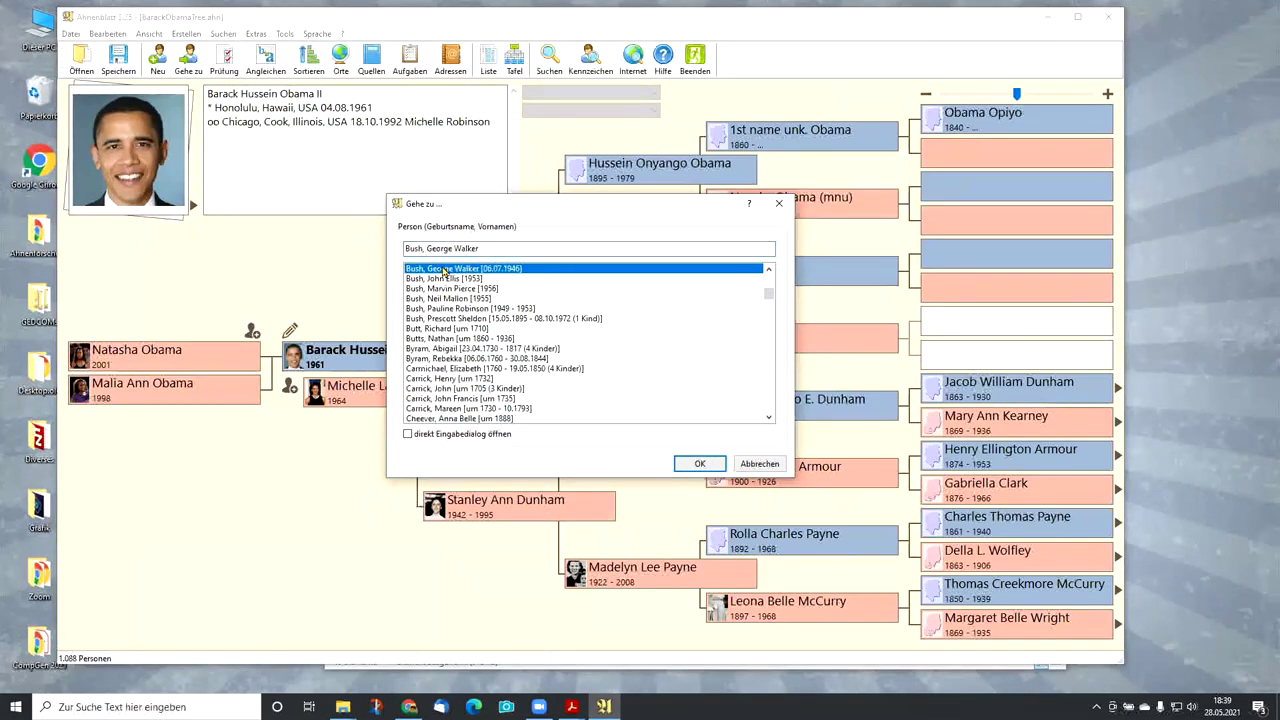
click(699, 464)
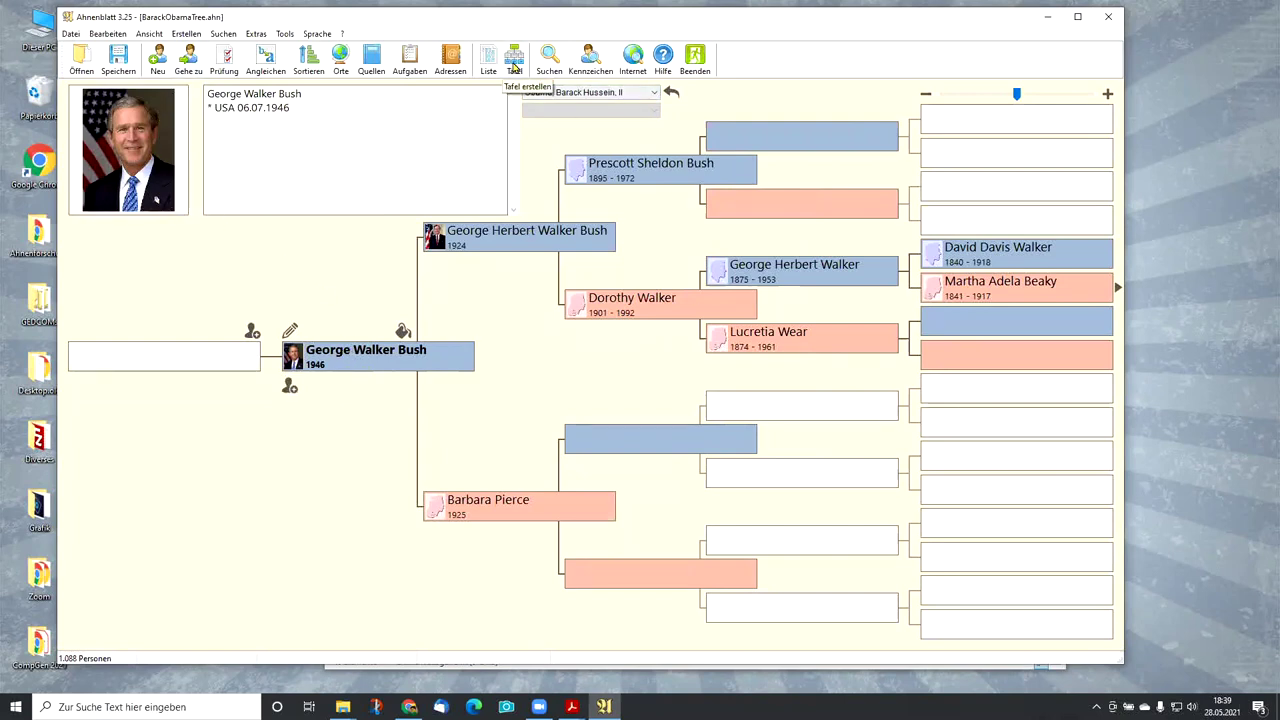
- Set up a Gemeinsamer Vorfahr chart with the common ancestor "oben", "alle Eltern" on and "alle Geschwister" off
double_click(548, 169)
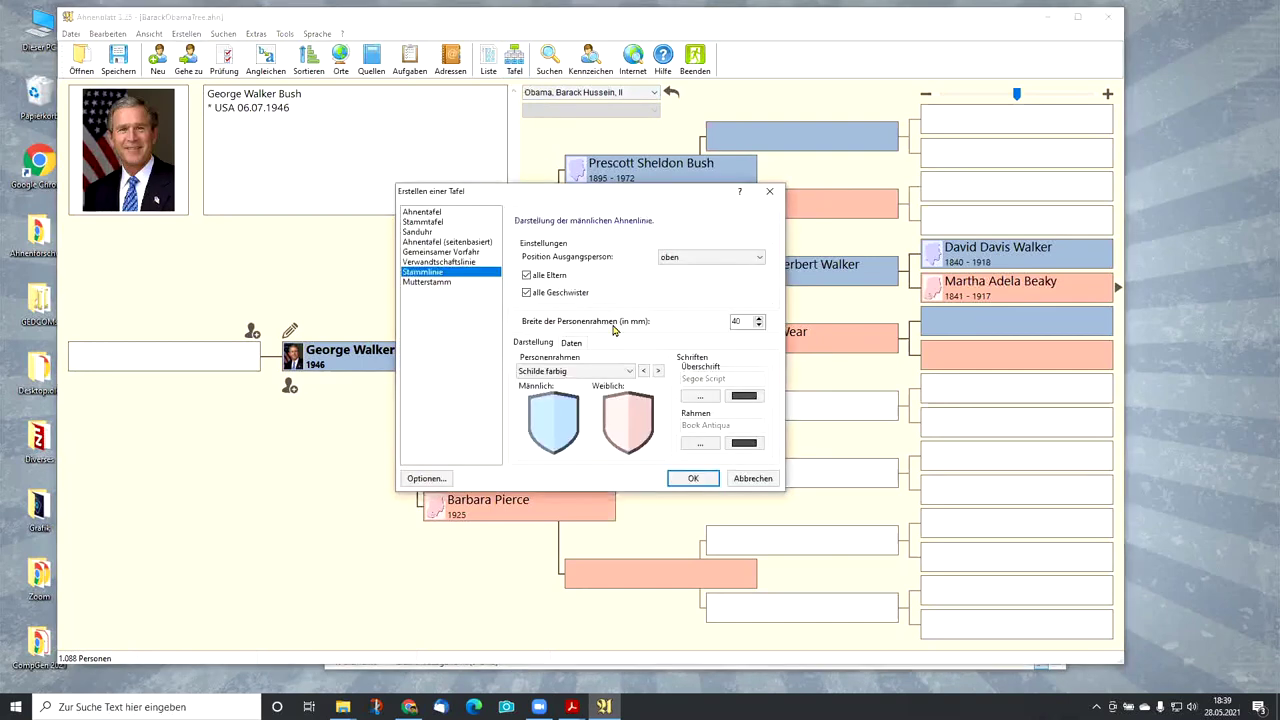
click(435, 253)
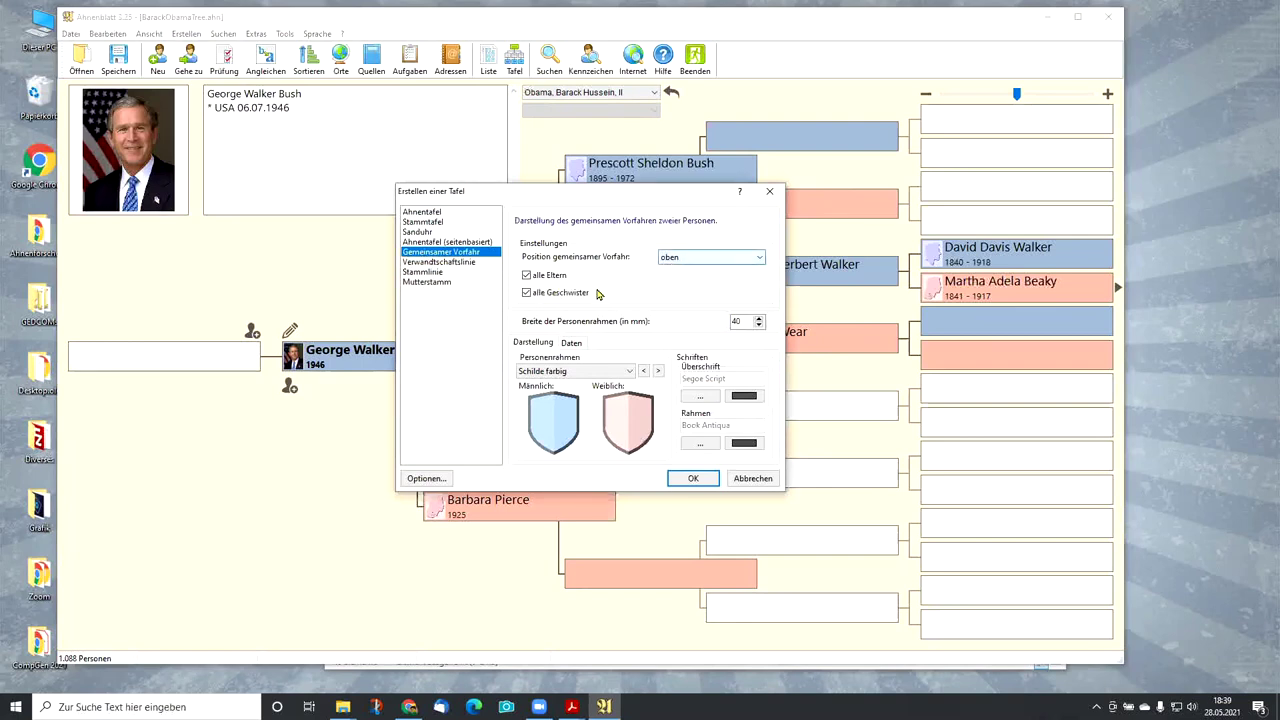
click(526, 293)
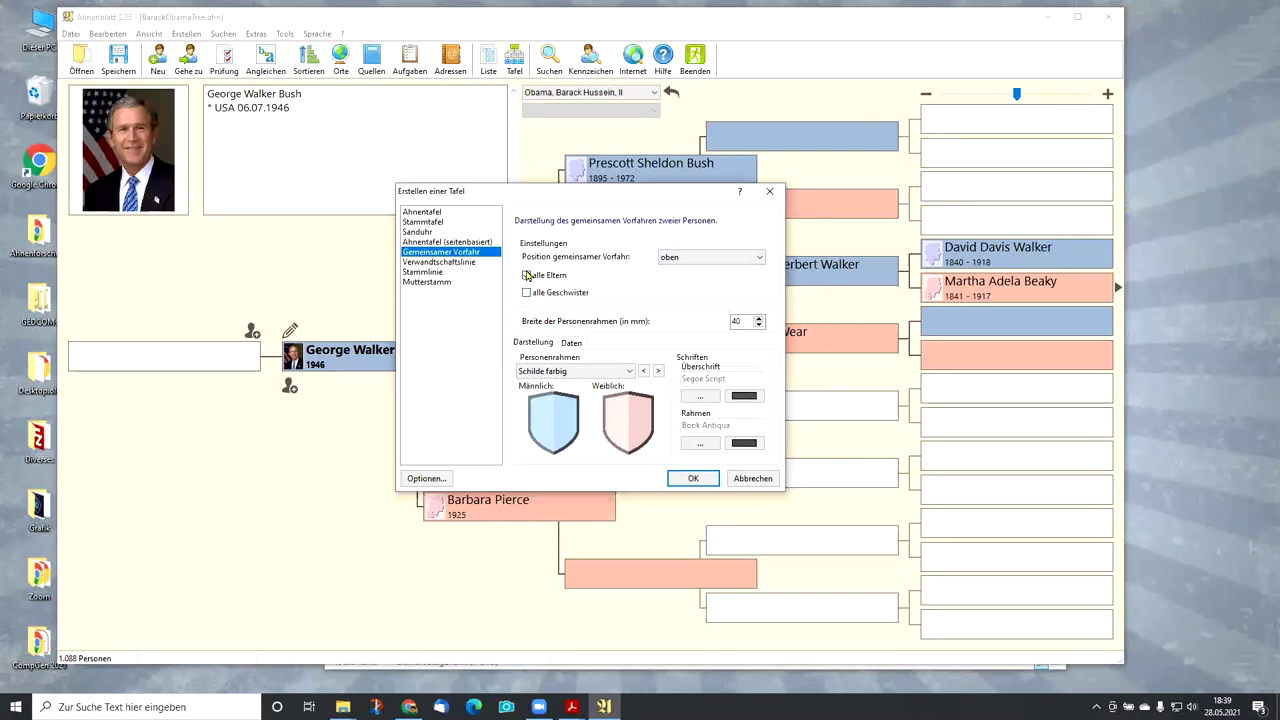
click(692, 478)
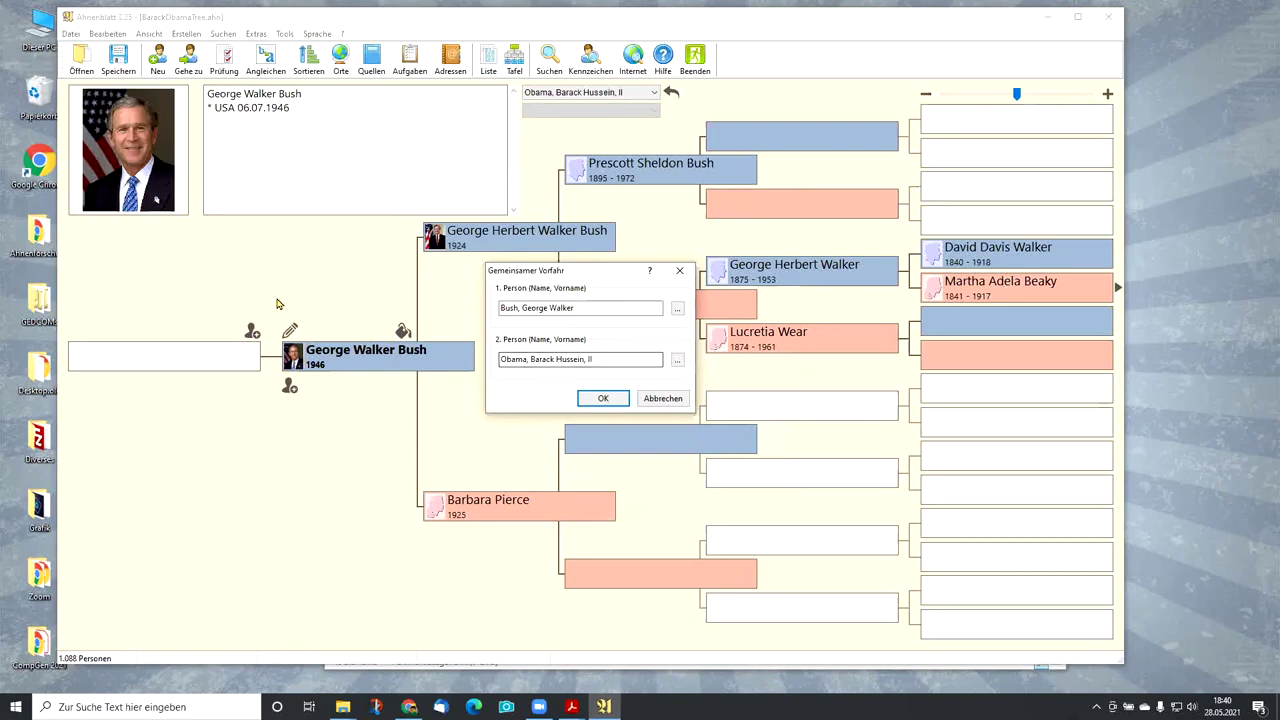
- Create the common ancestor chart for George Walker Bush as first person and Barack Hussein Obama II as second
right_click(565, 310)
click(577, 299)
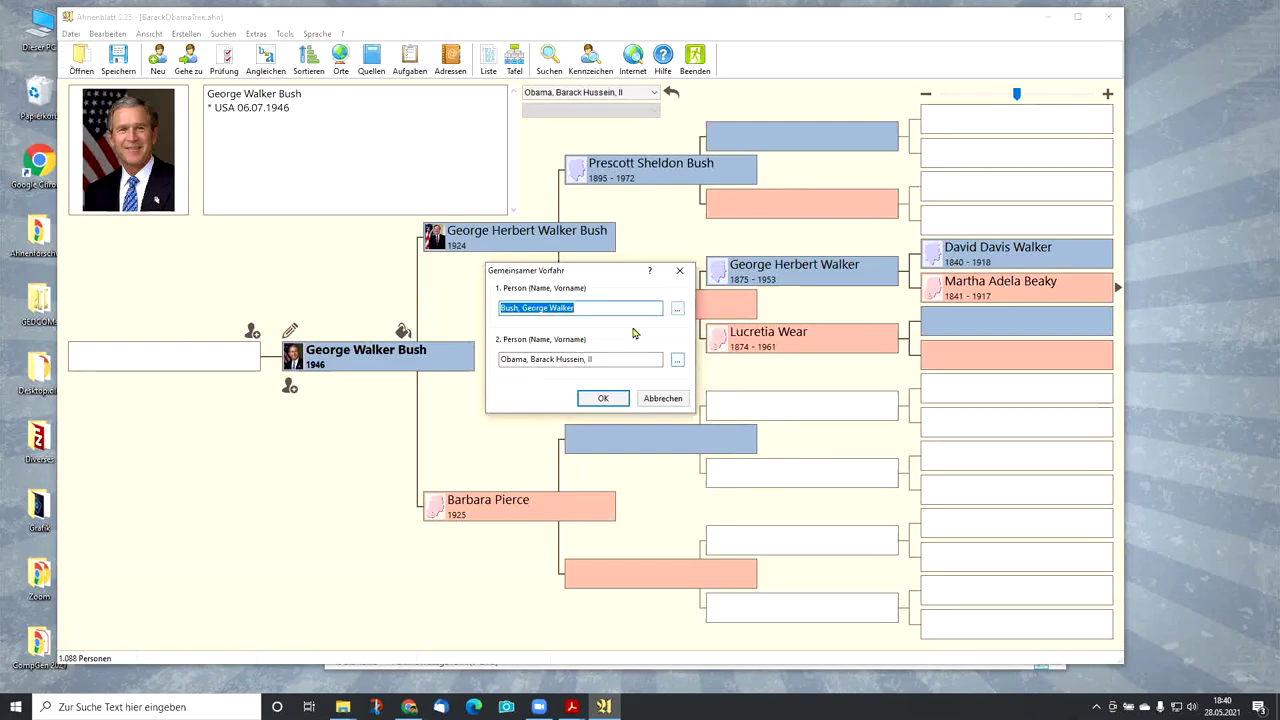
click(600, 398)
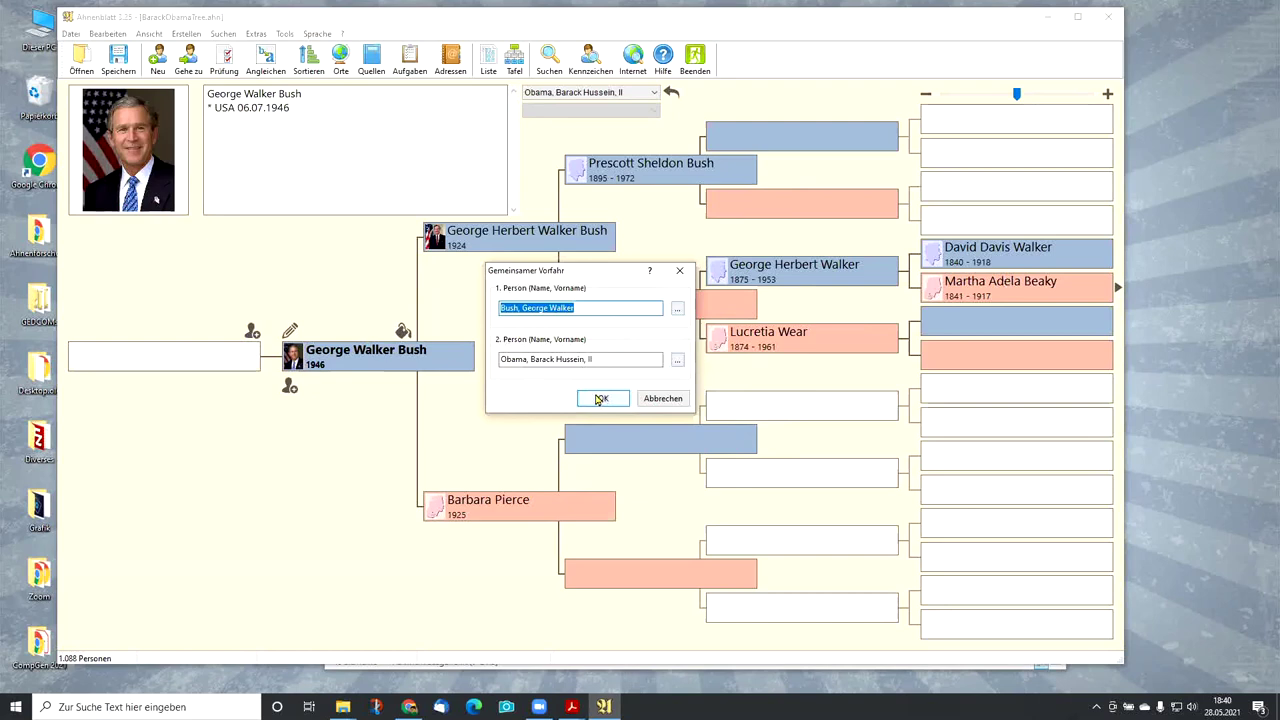
click(600, 398)
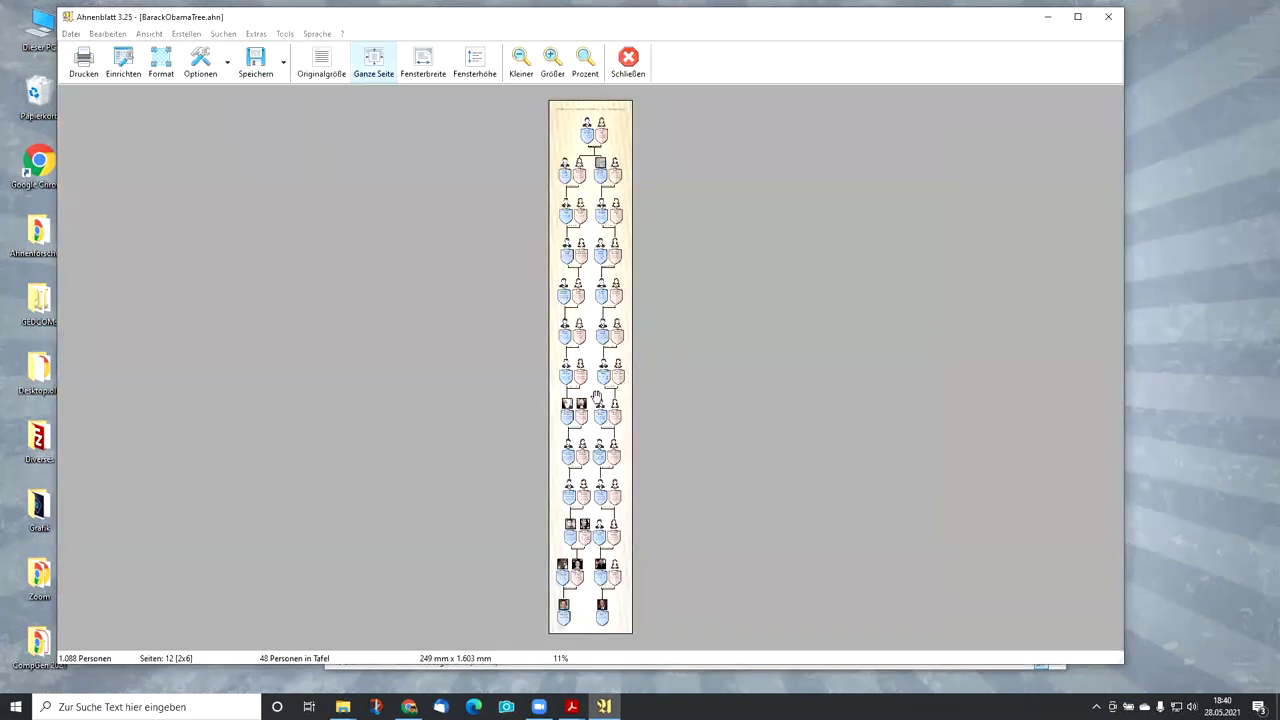
- Examine the common ancestor chart of Barack Obama II and George Bush from both descendants up to the ancestor couple, then close the preview
click(552, 62)
drag(1112, 184, 1126, 523)
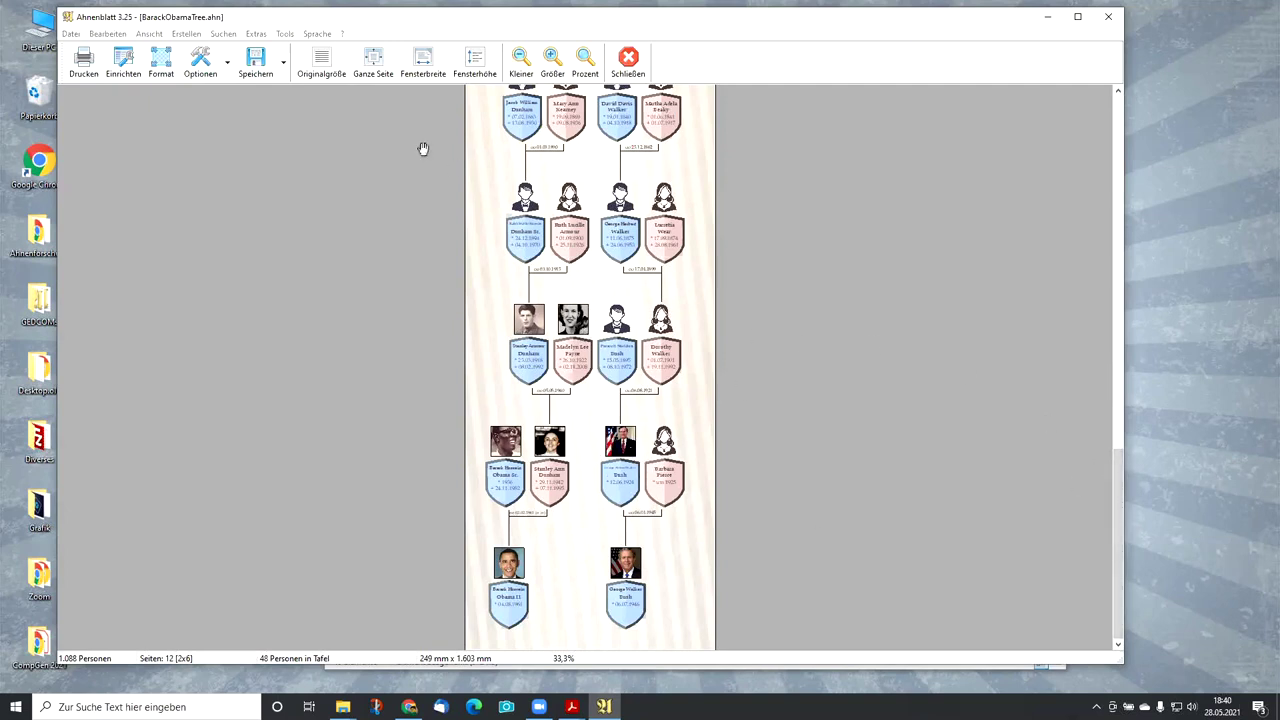
click(552, 60)
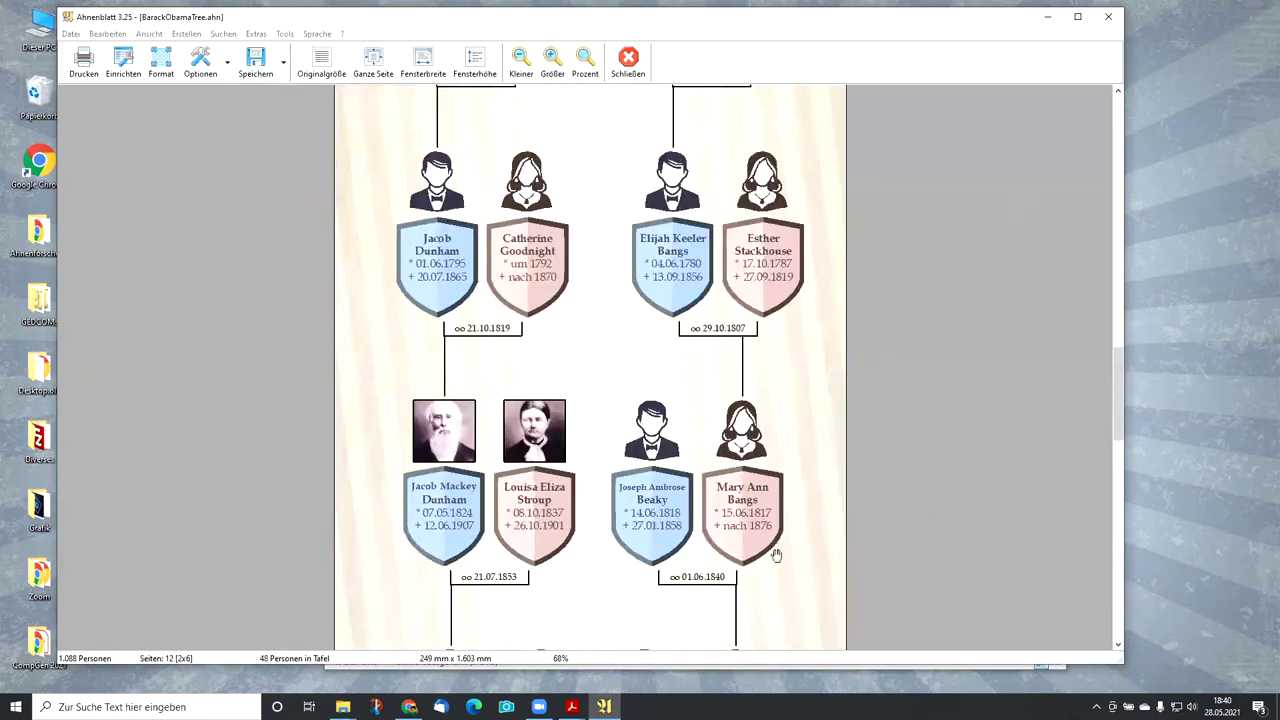
scroll(760, 530, down, 10)
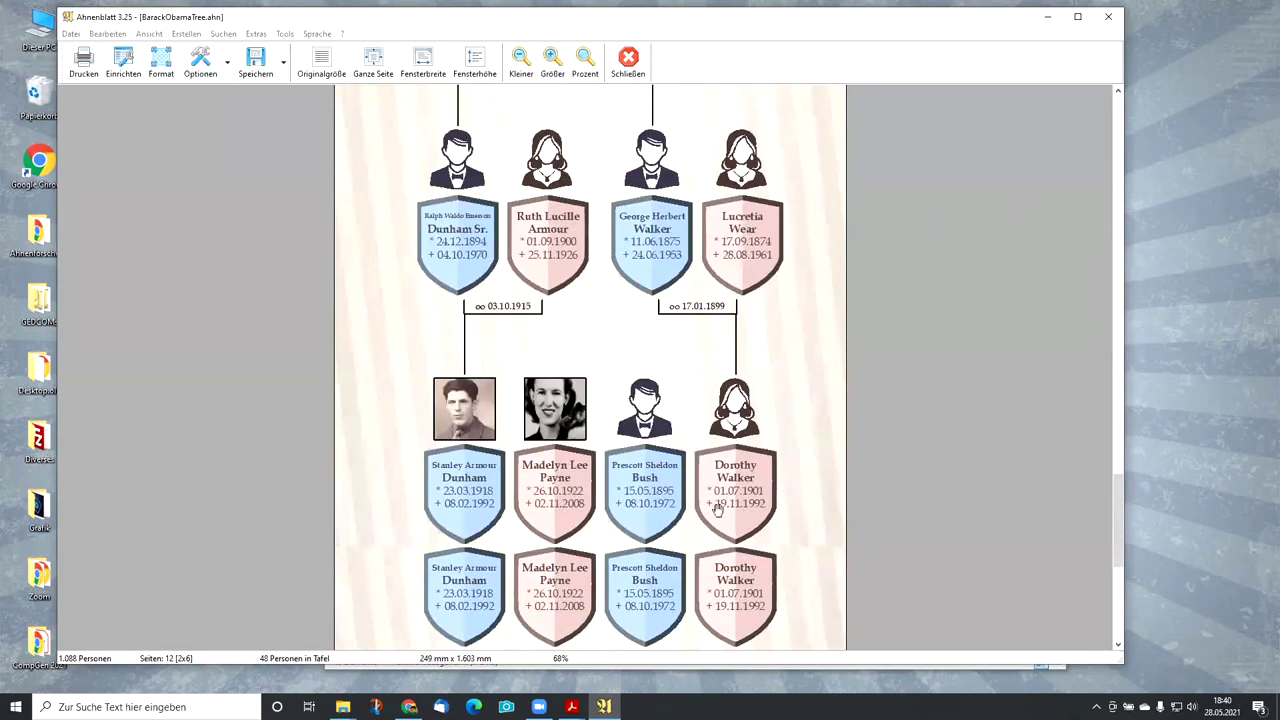
scroll(717, 510, down, 6)
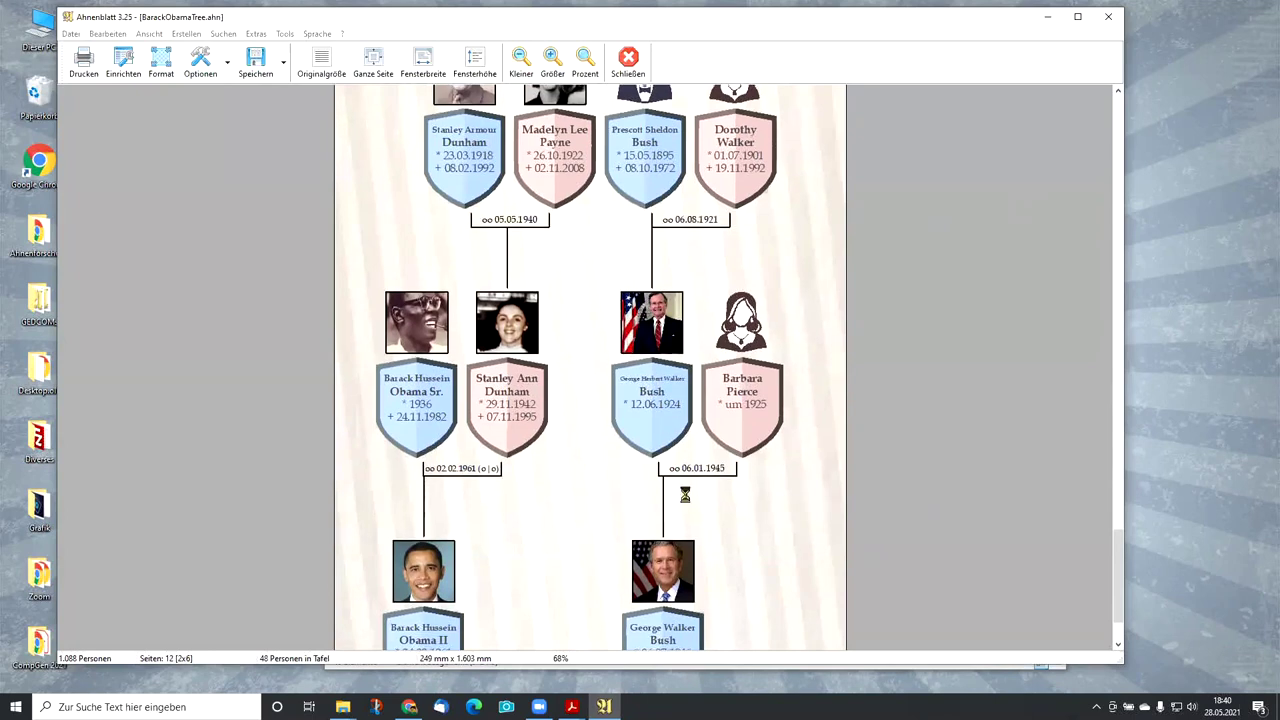
scroll(665, 310, up, 8)
drag(1113, 500, 1117, 532)
scroll(420, 570, down, 4)
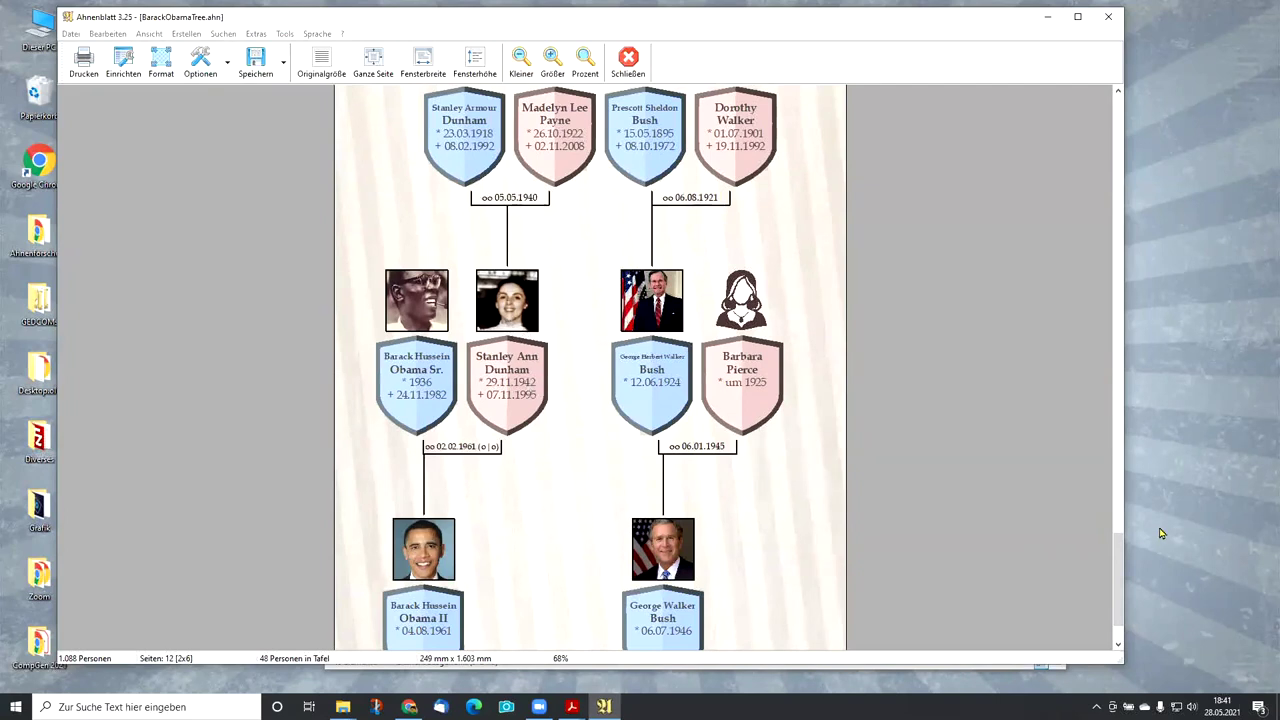
drag(1118, 556, 1116, 110)
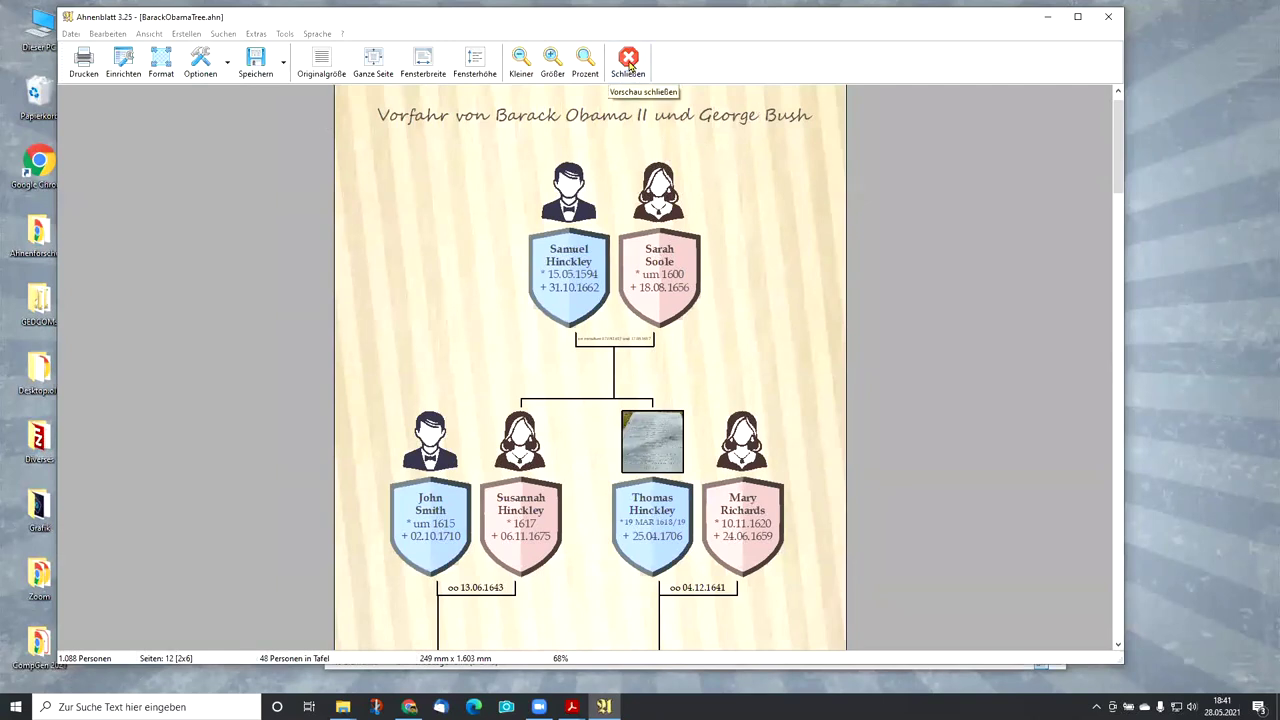
click(628, 66)
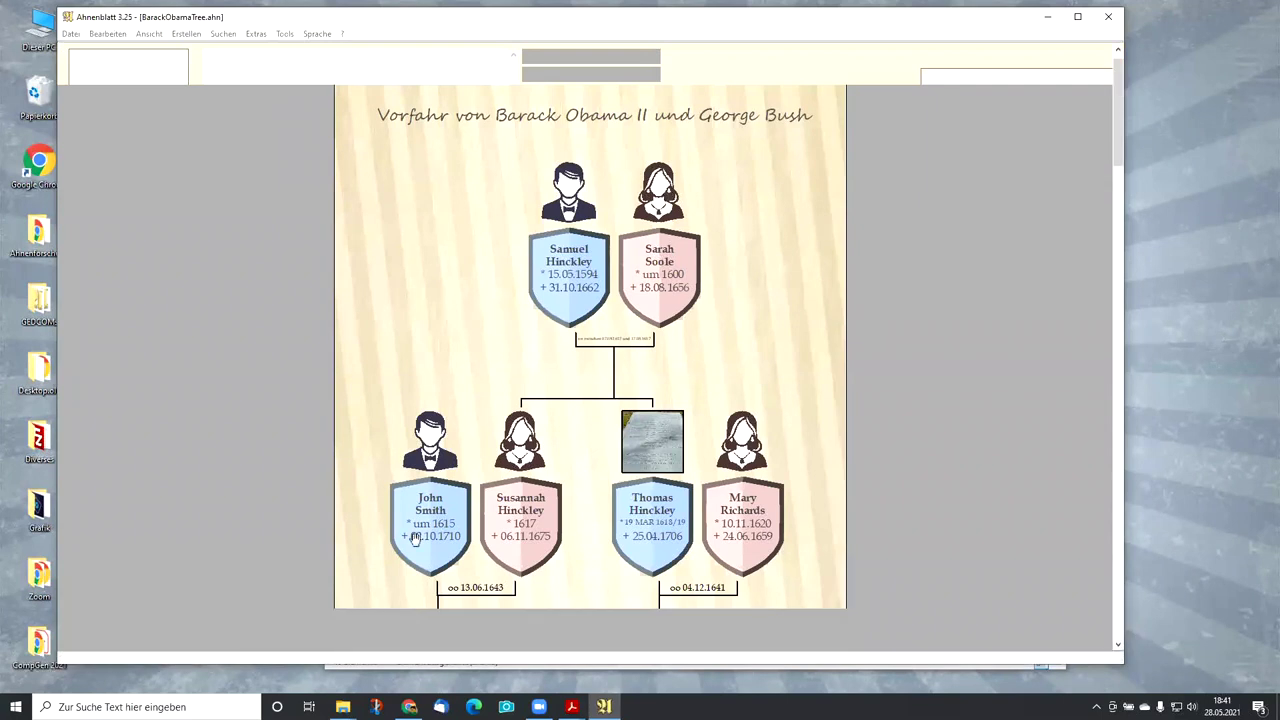
- Open Elvis to Churchill.ahn from the GEDCOMs folder of CompGen 2021 in Ahnenblatt
click(343, 707)
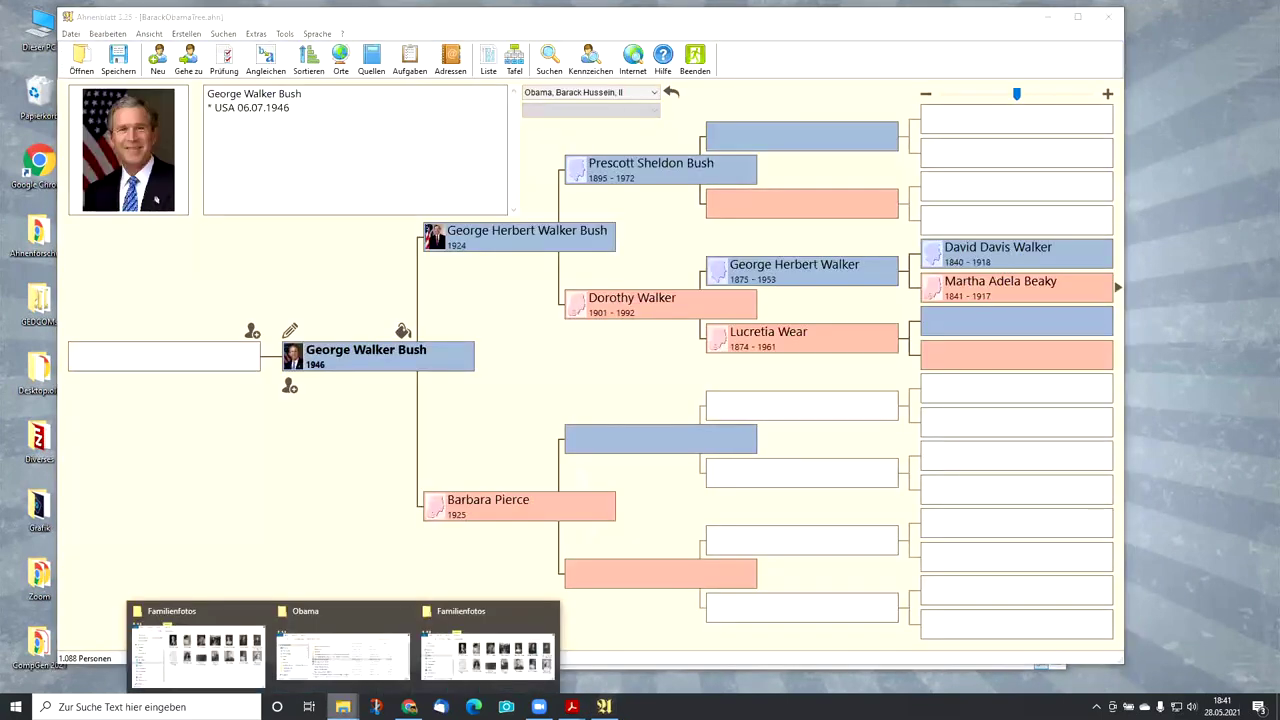
click(347, 668)
click(505, 441)
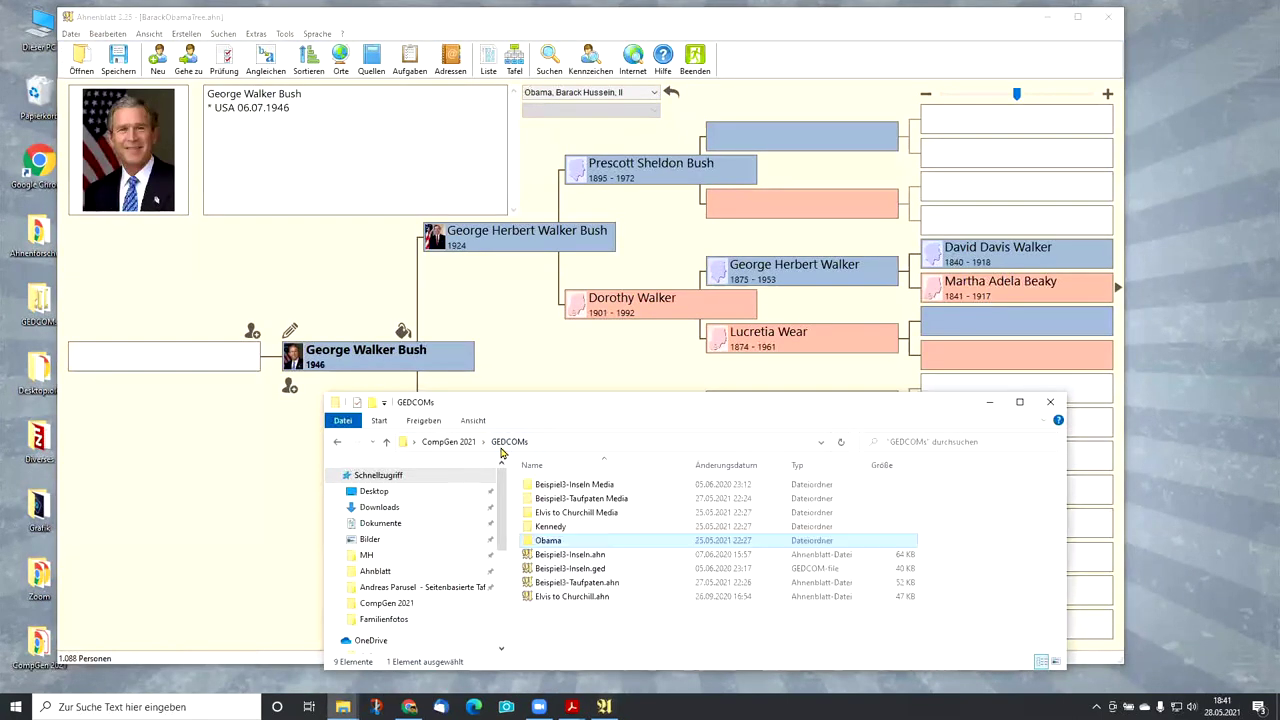
drag(570, 600, 517, 276)
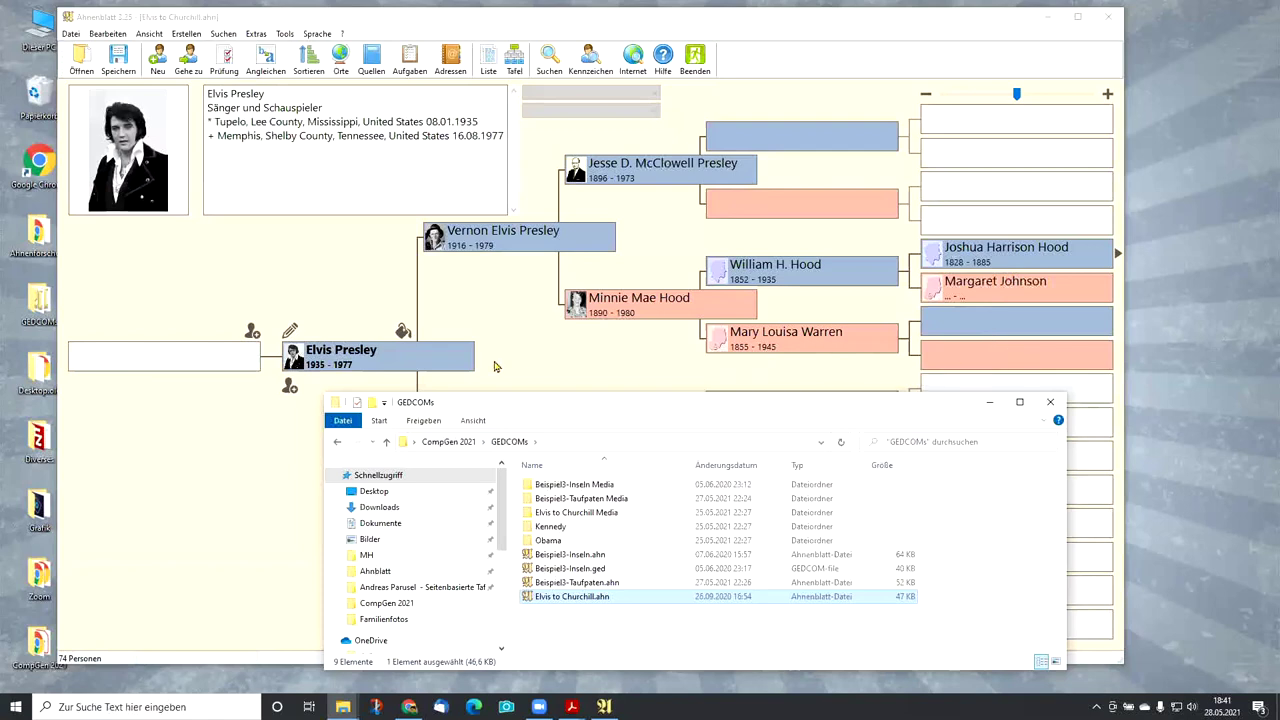
click(543, 371)
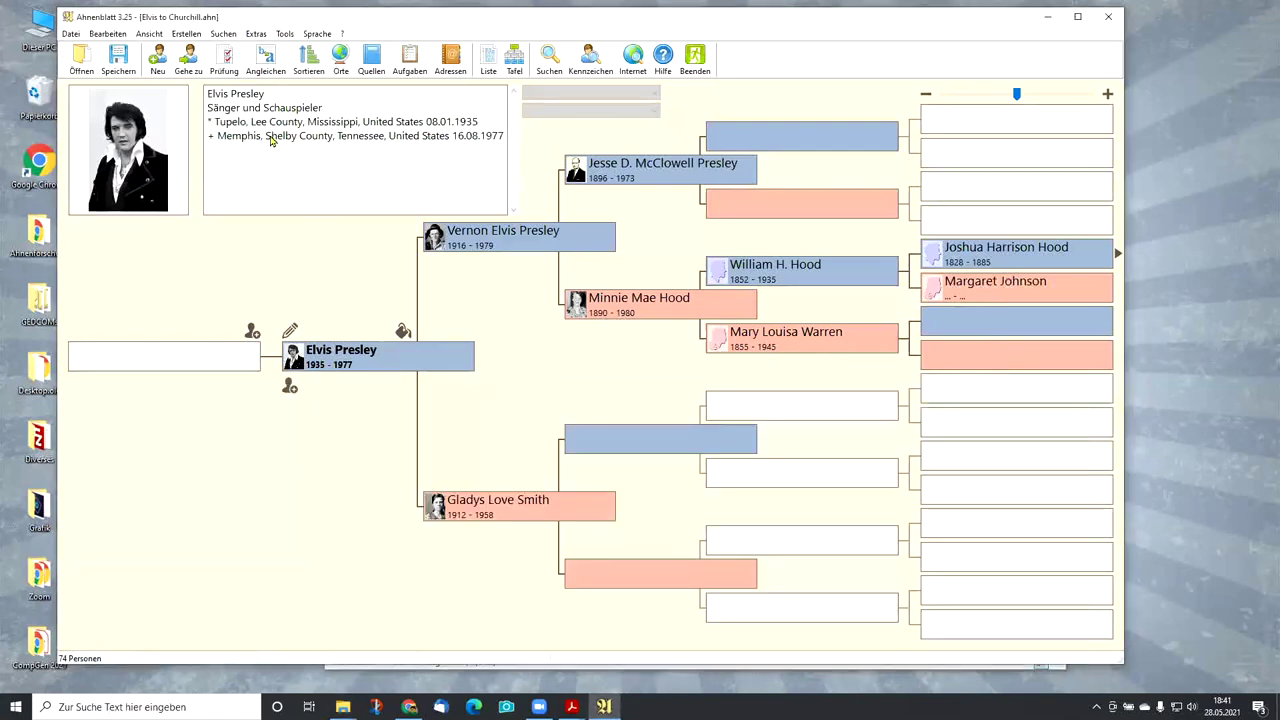
- Go to Sir Winston Leonard Spencer Churchill, born 30.11.1874, in the family tree
click(189, 70)
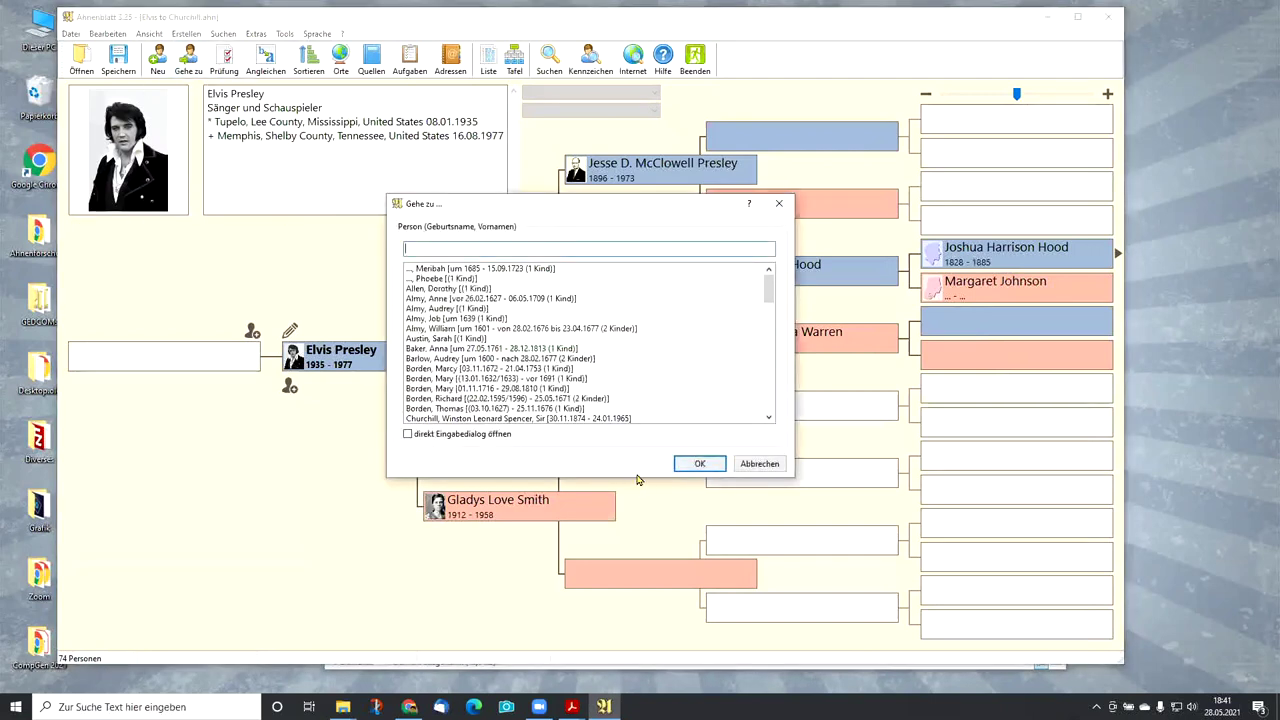
text(Ch)
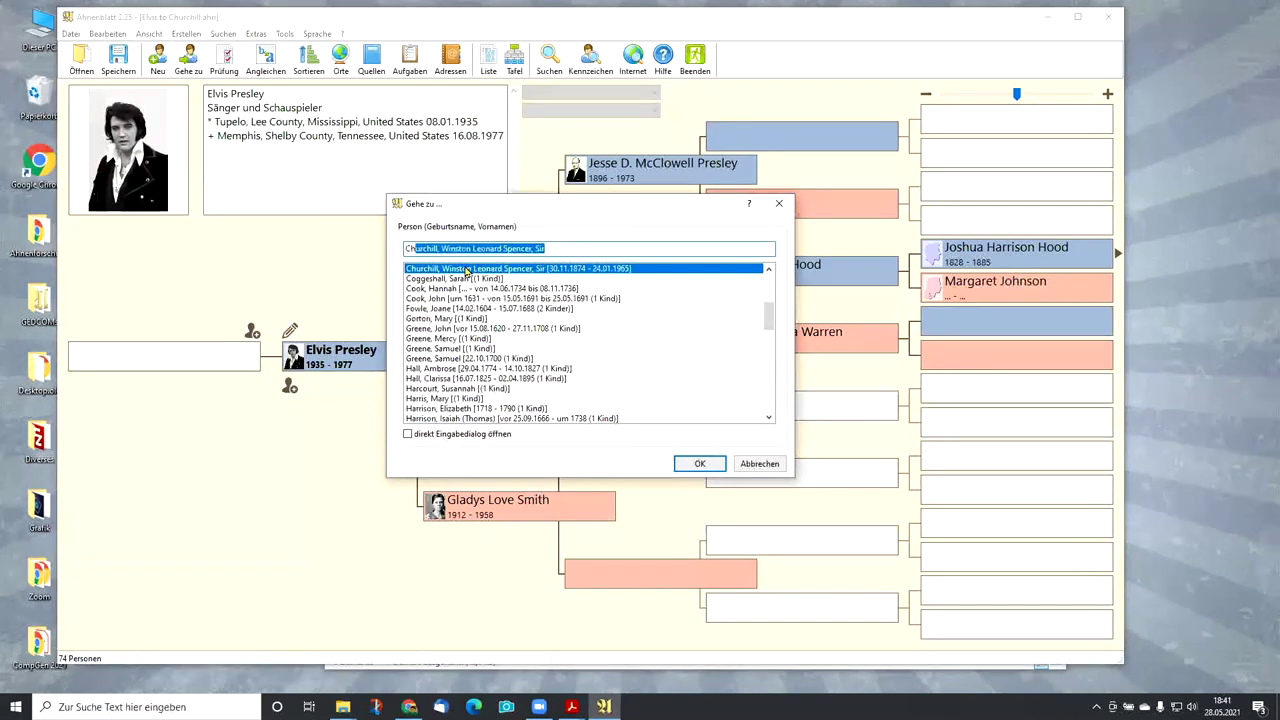
click(699, 463)
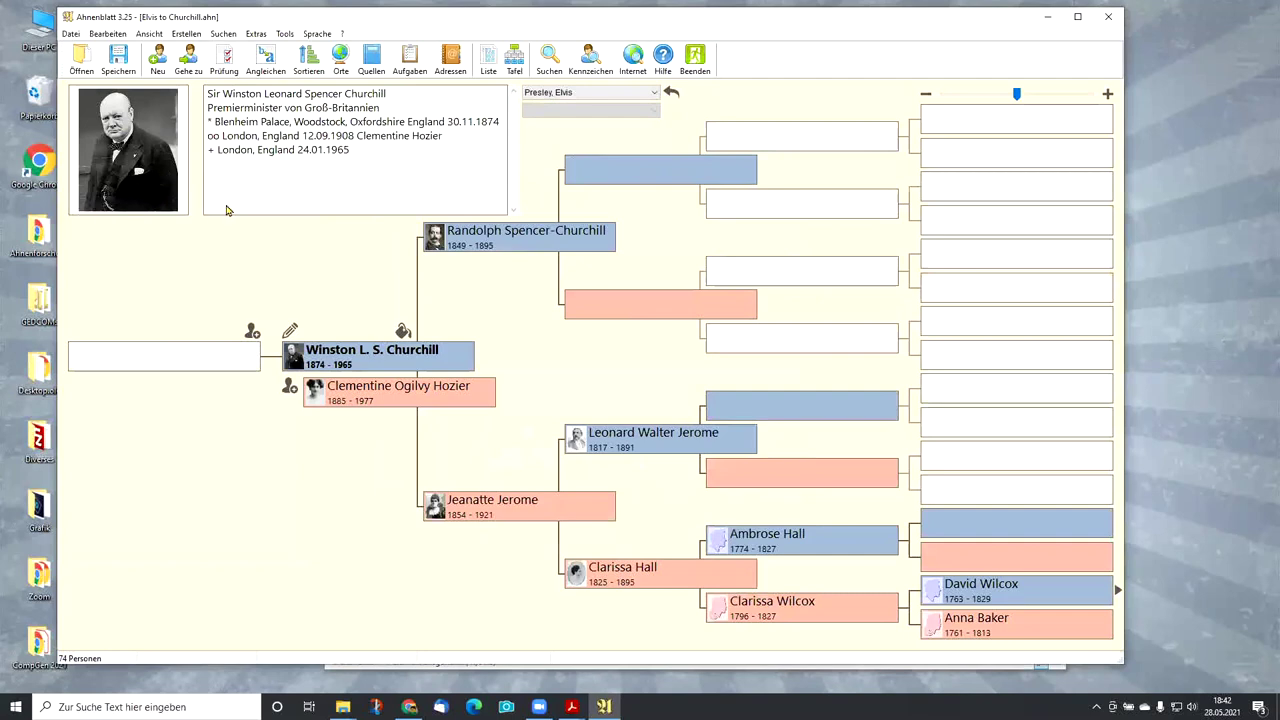
- Try to create a Gemeinsamer Vorfahr chart for Winston Churchill as first person and Elvis Presley as second
click(514, 62)
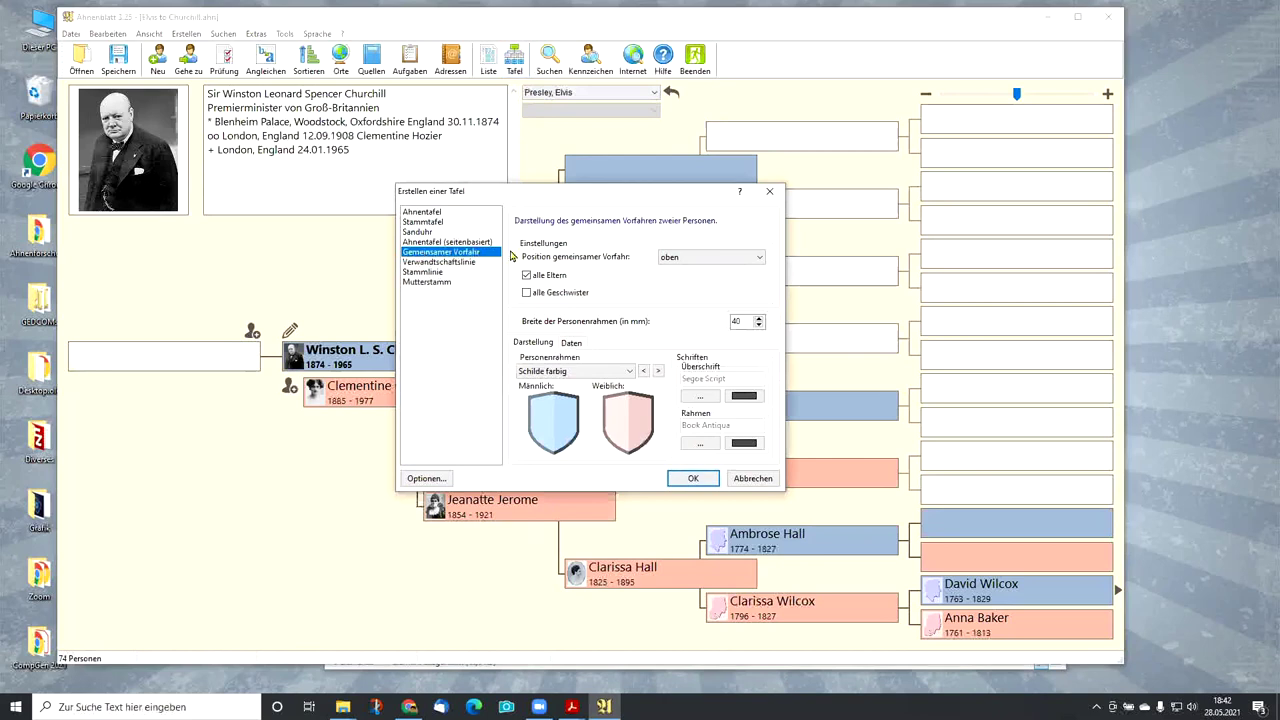
click(692, 479)
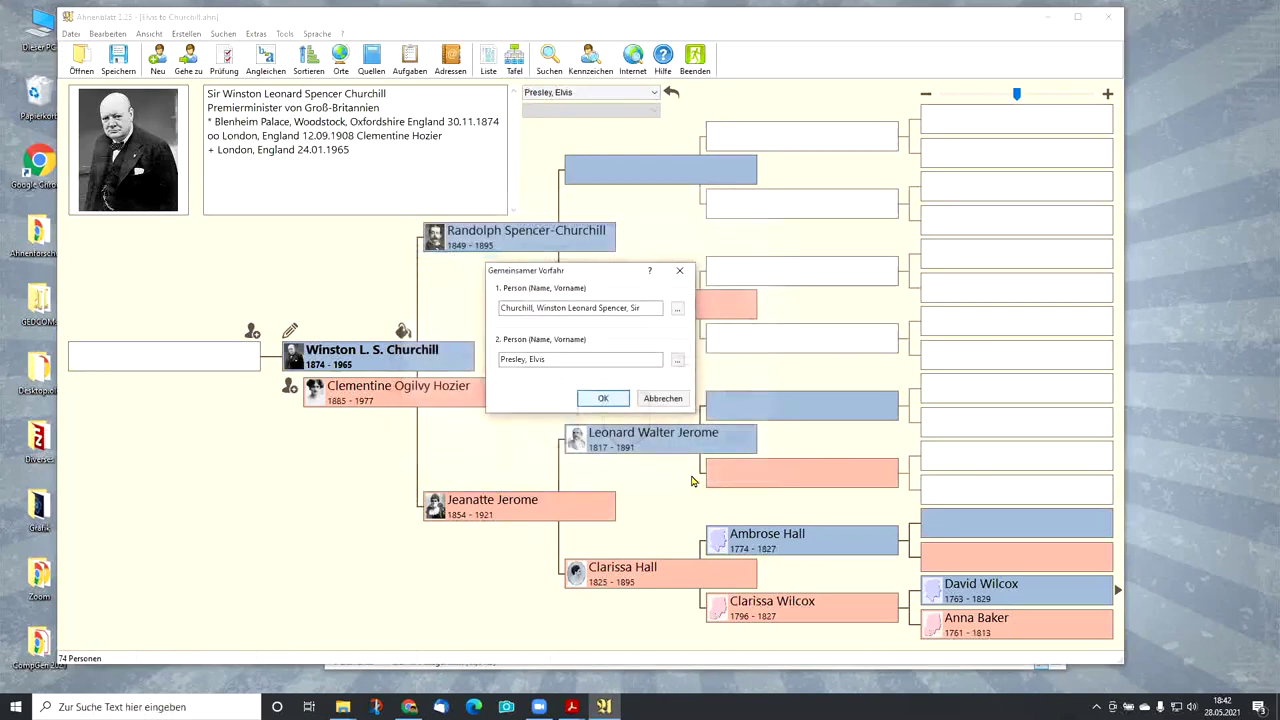
click(603, 398)
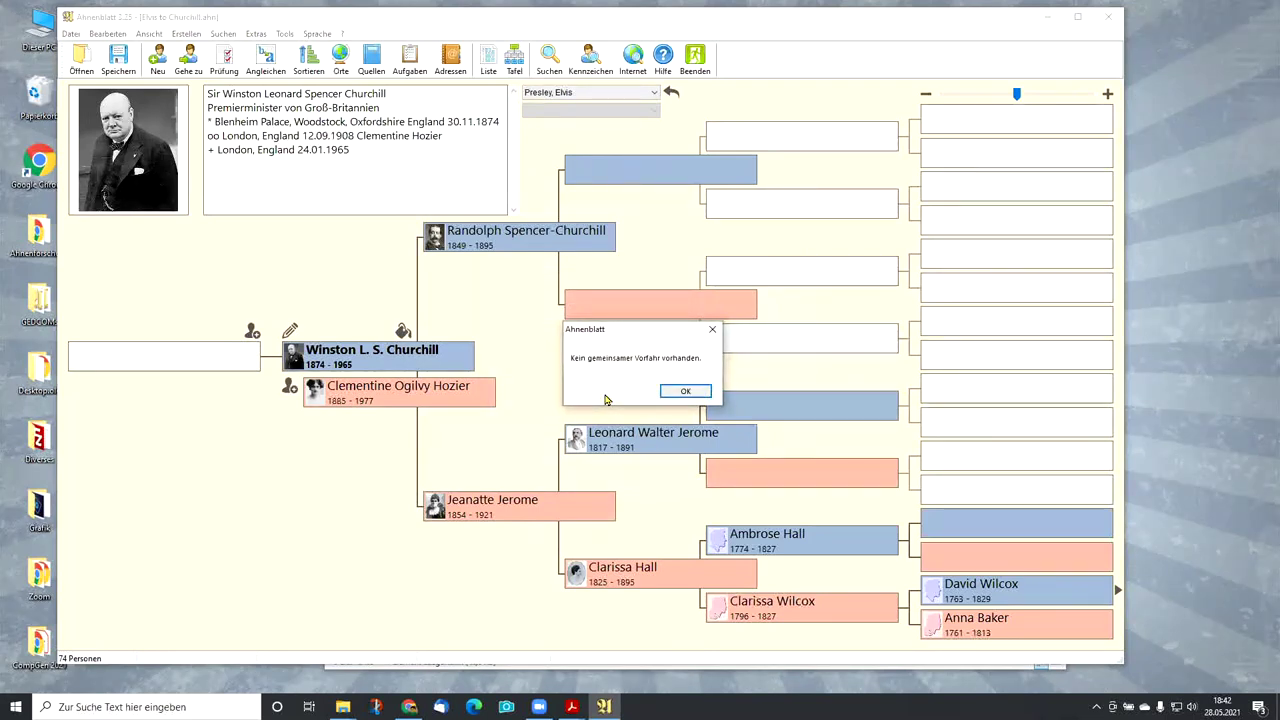
click(686, 391)
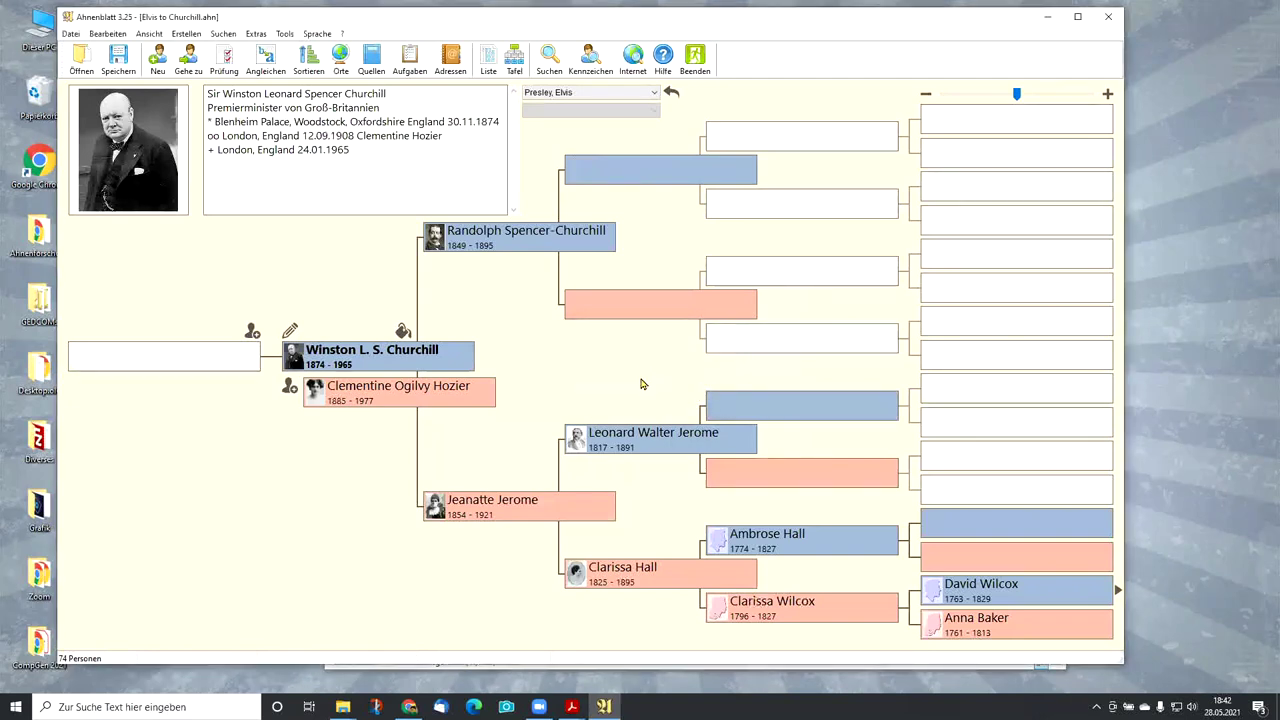
- Create a Verwandtschaftslinie chart for Winston Churchill and Elvis Presley with the oldest generation "oben" and "alle Eltern" on, view it and close the preview
click(516, 62)
click(446, 262)
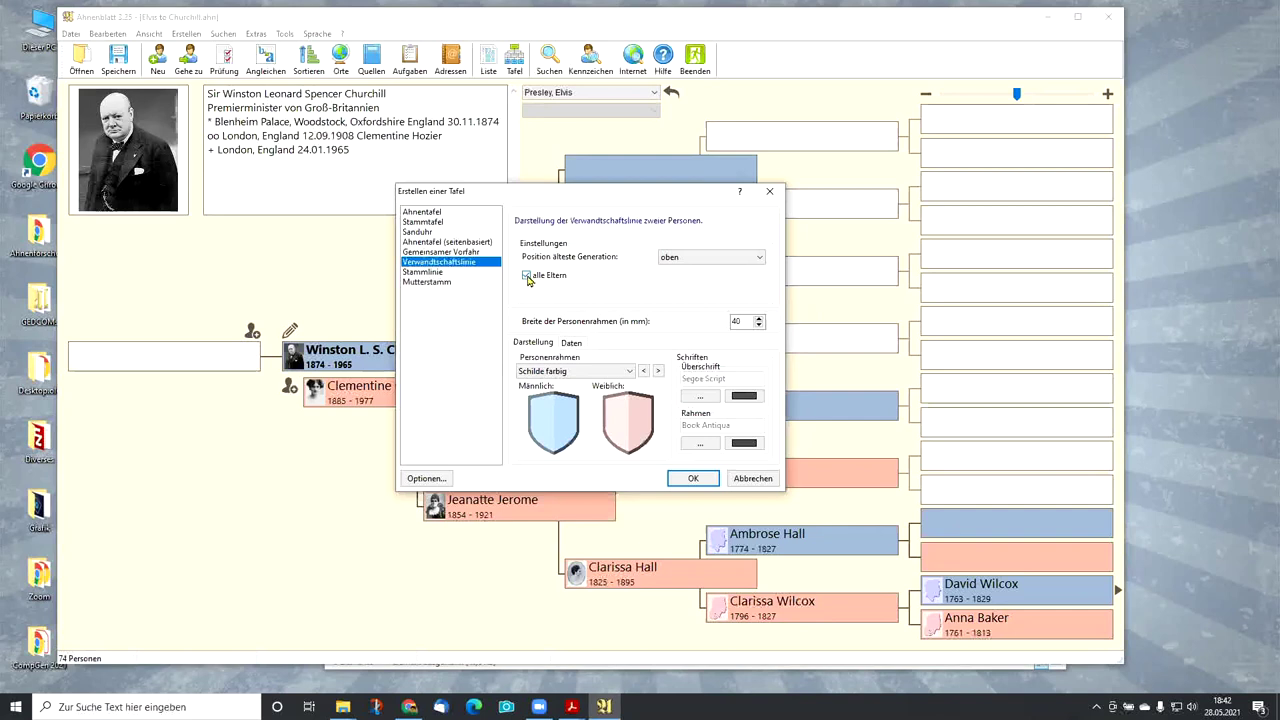
click(693, 478)
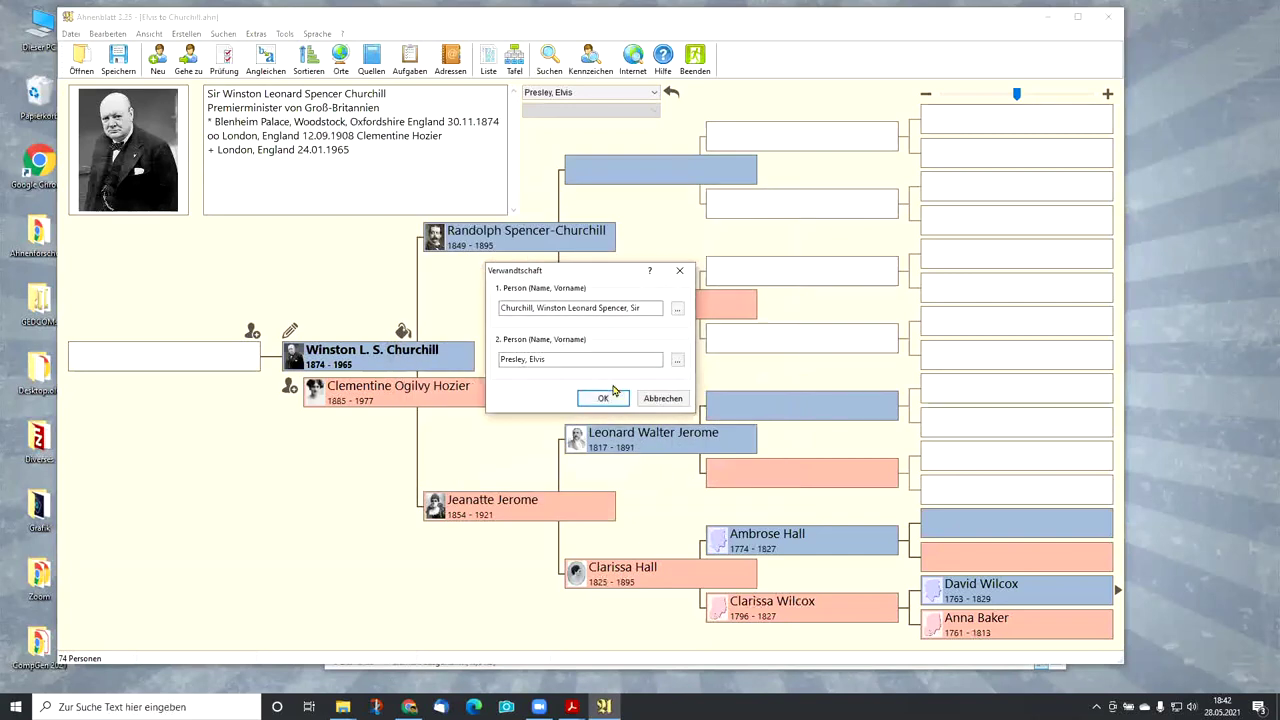
click(607, 398)
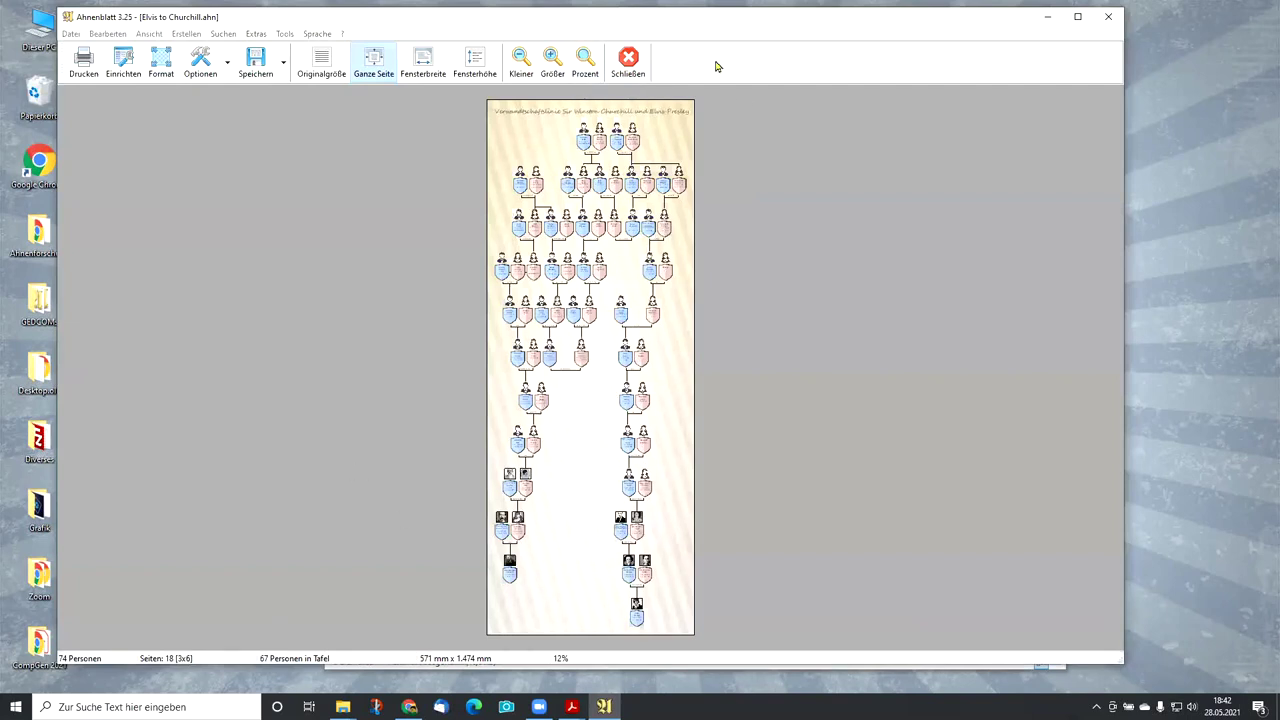
click(638, 70)
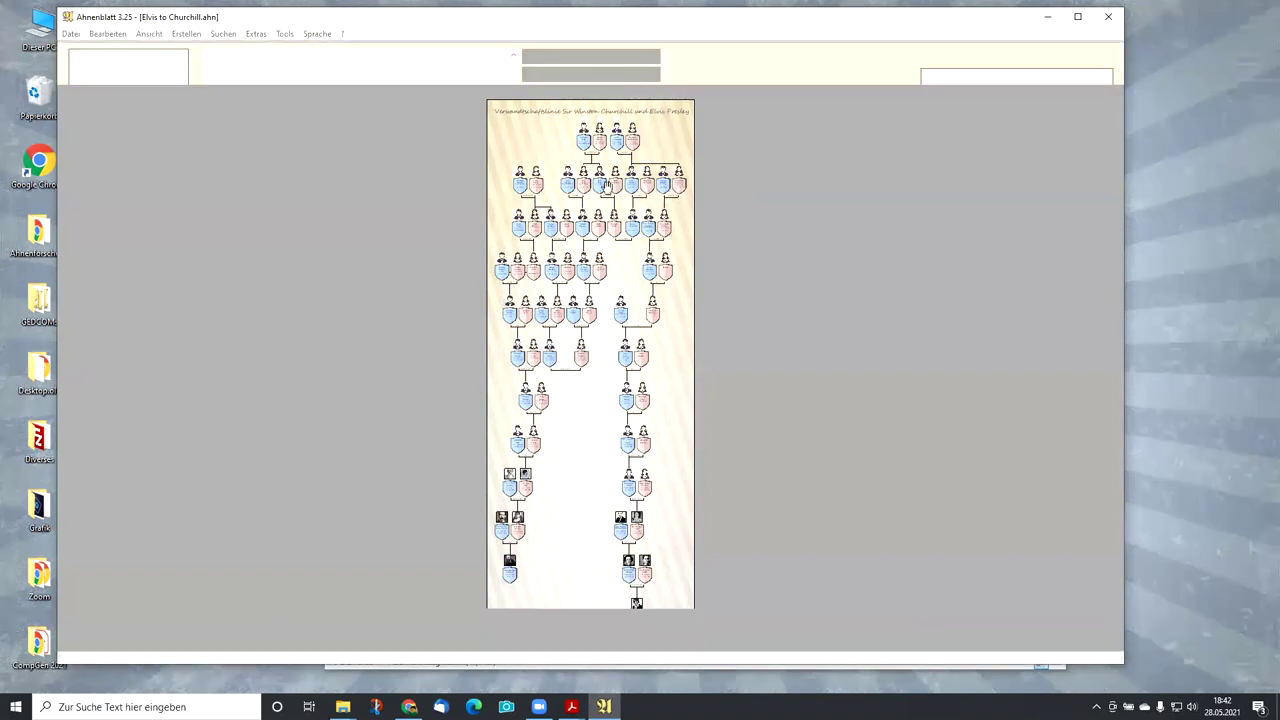
- Create the Verwandtschaftslinie chart for Winston Churchill and Elvis Presley again with "alle Eltern" off
click(514, 62)
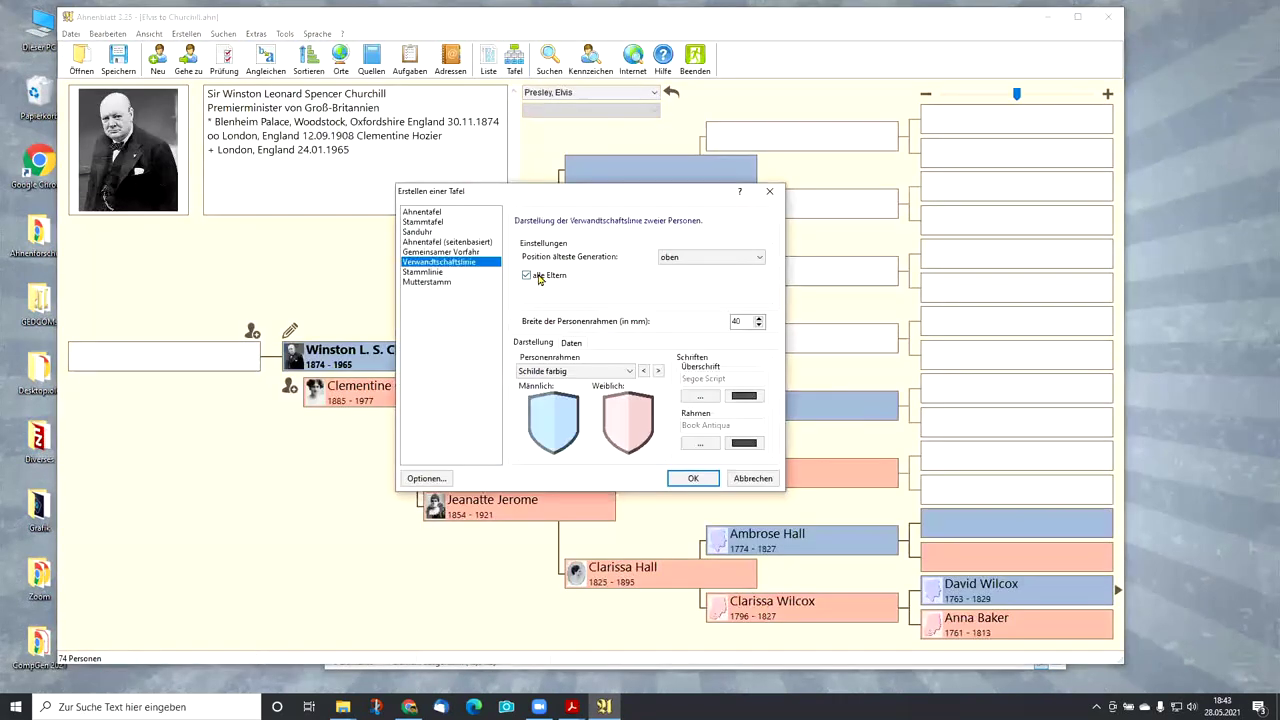
click(692, 479)
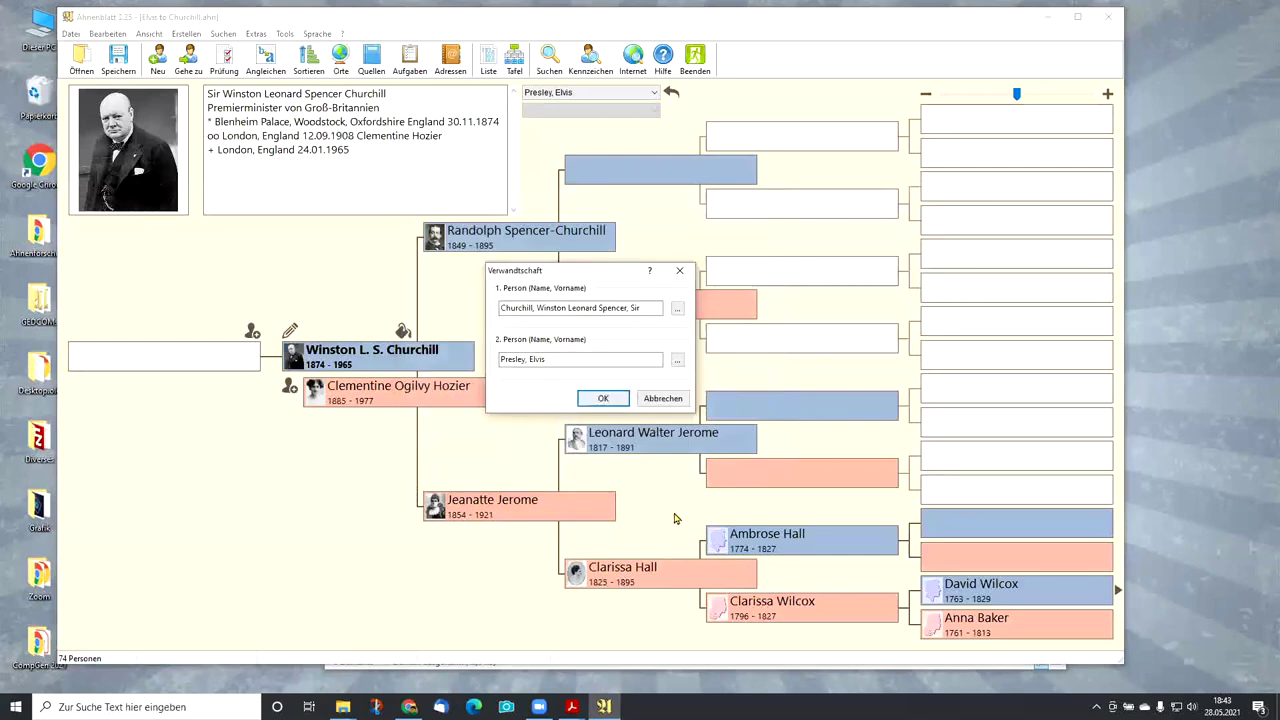
click(603, 398)
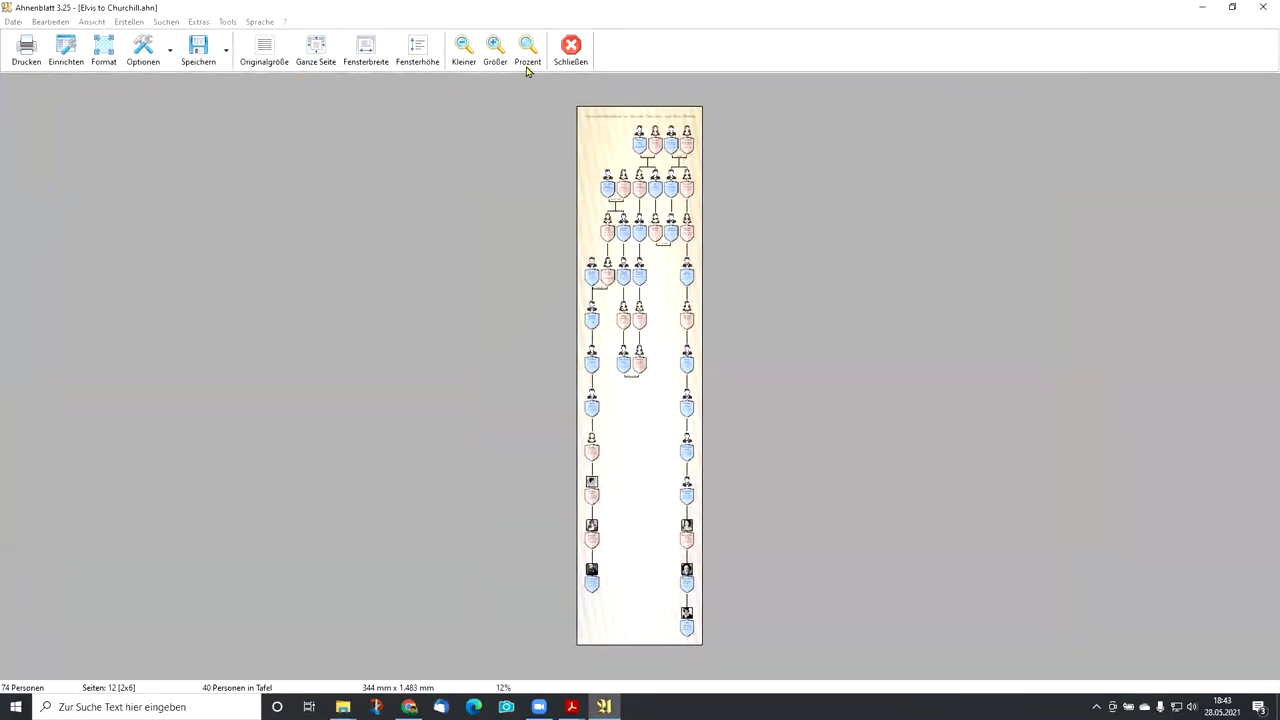
- Examine the enlarged Verwandtschaftslinie chart, following the connecting lines between Winston Churchill and Elvis Presley through all generations
click(494, 60)
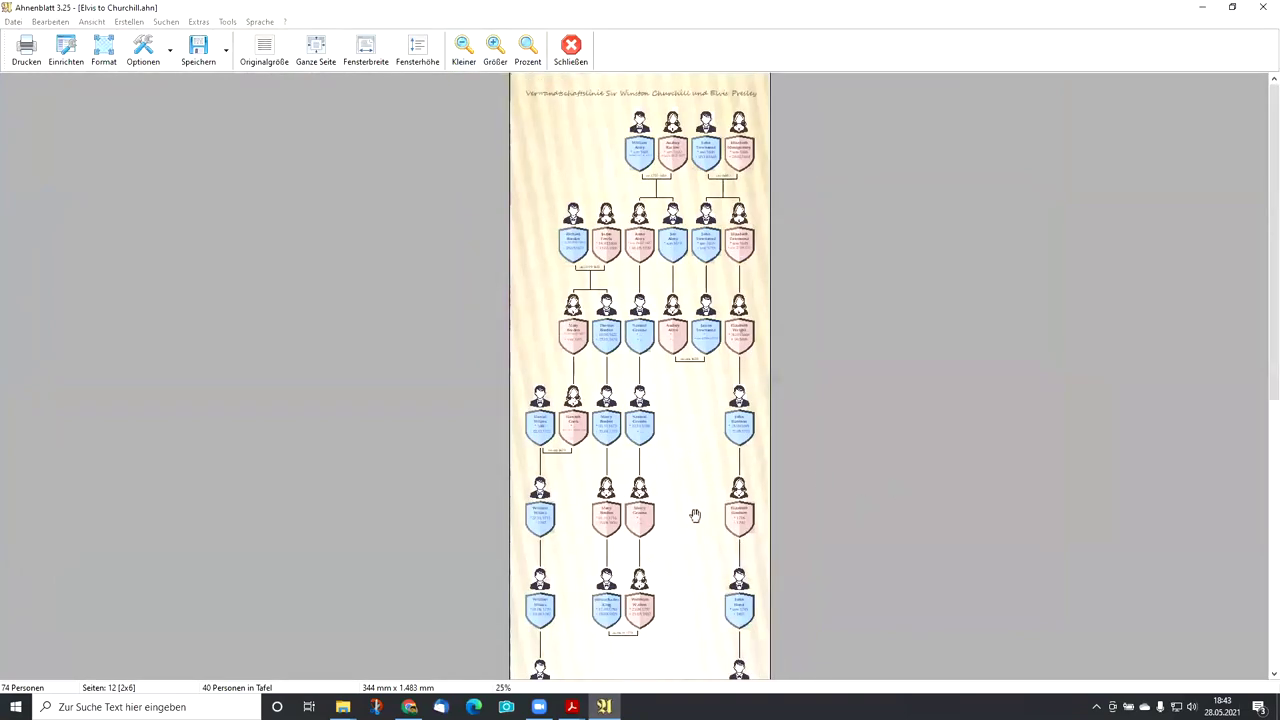
scroll(695, 515, down, 5)
scroll(650, 560, down, 1)
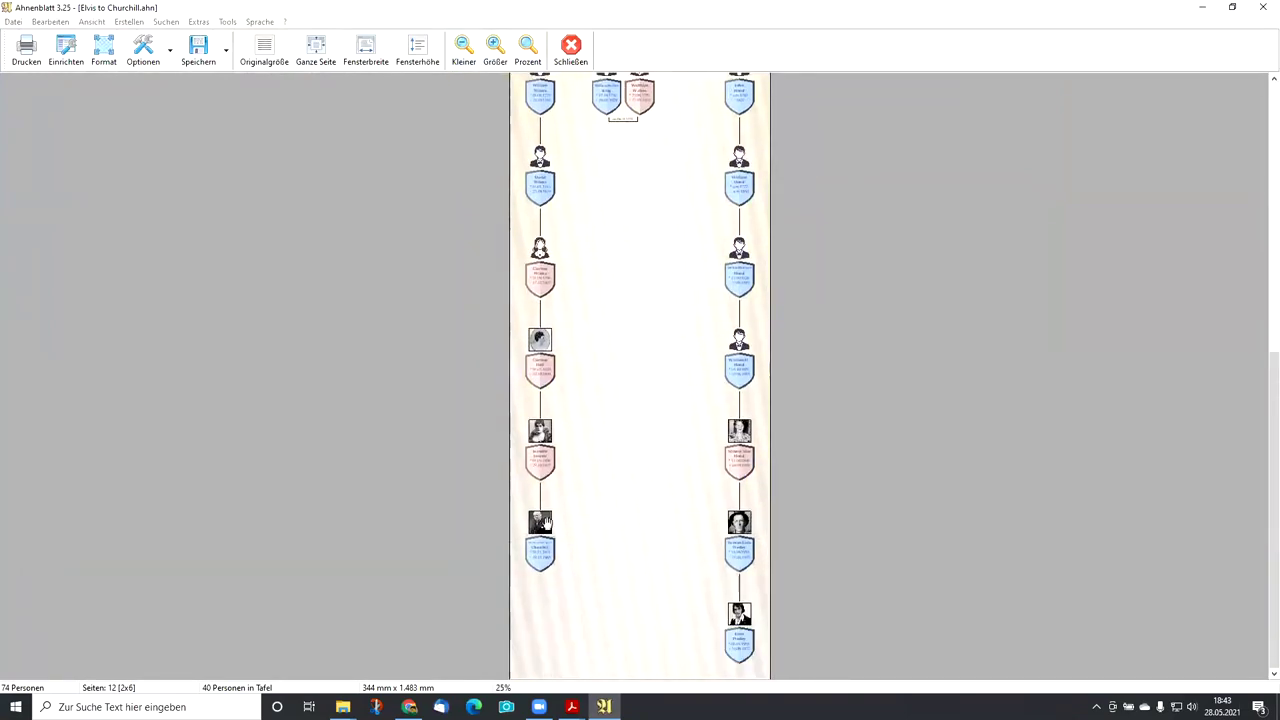
drag(628, 300, 628, 377)
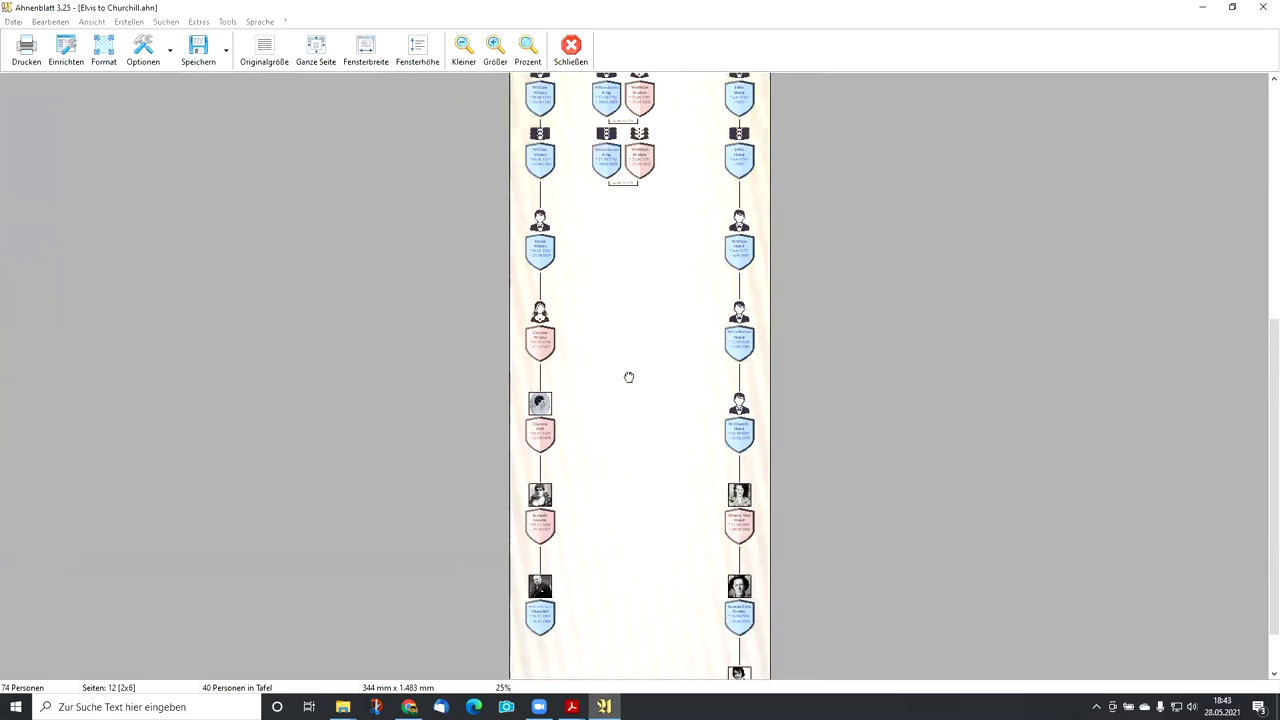
drag(634, 251, 642, 389)
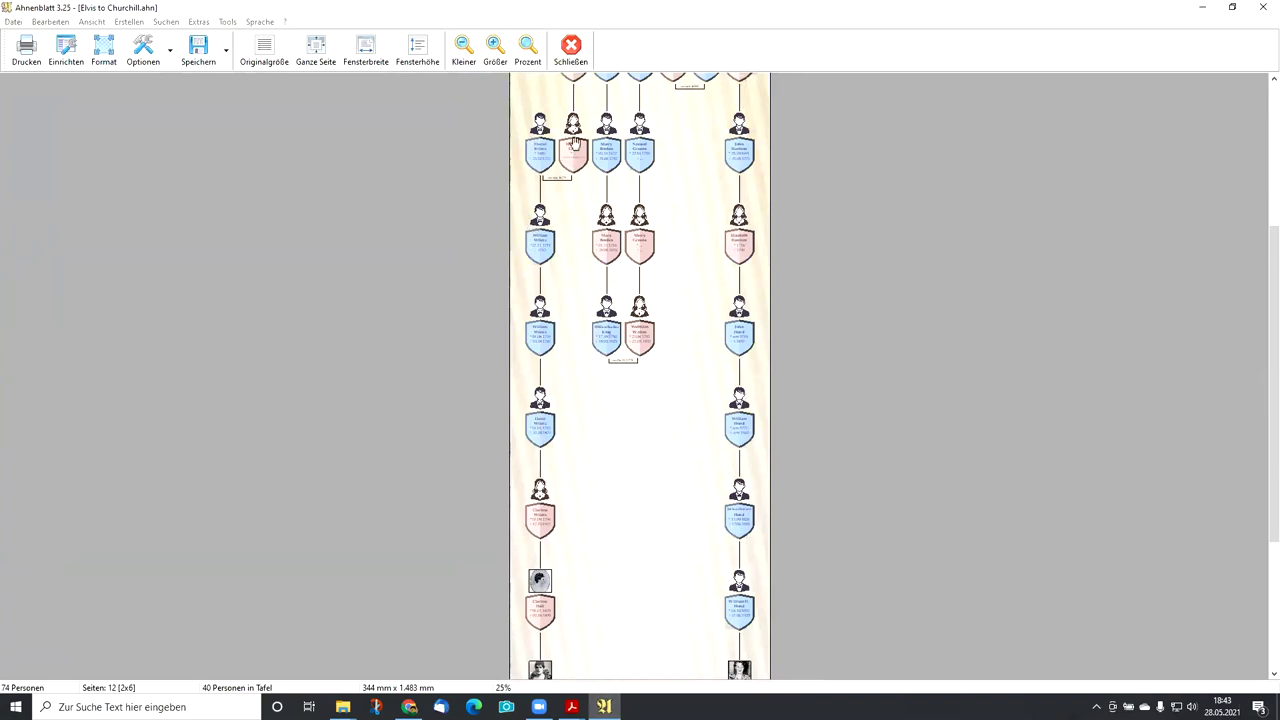
scroll(578, 200, up, 2)
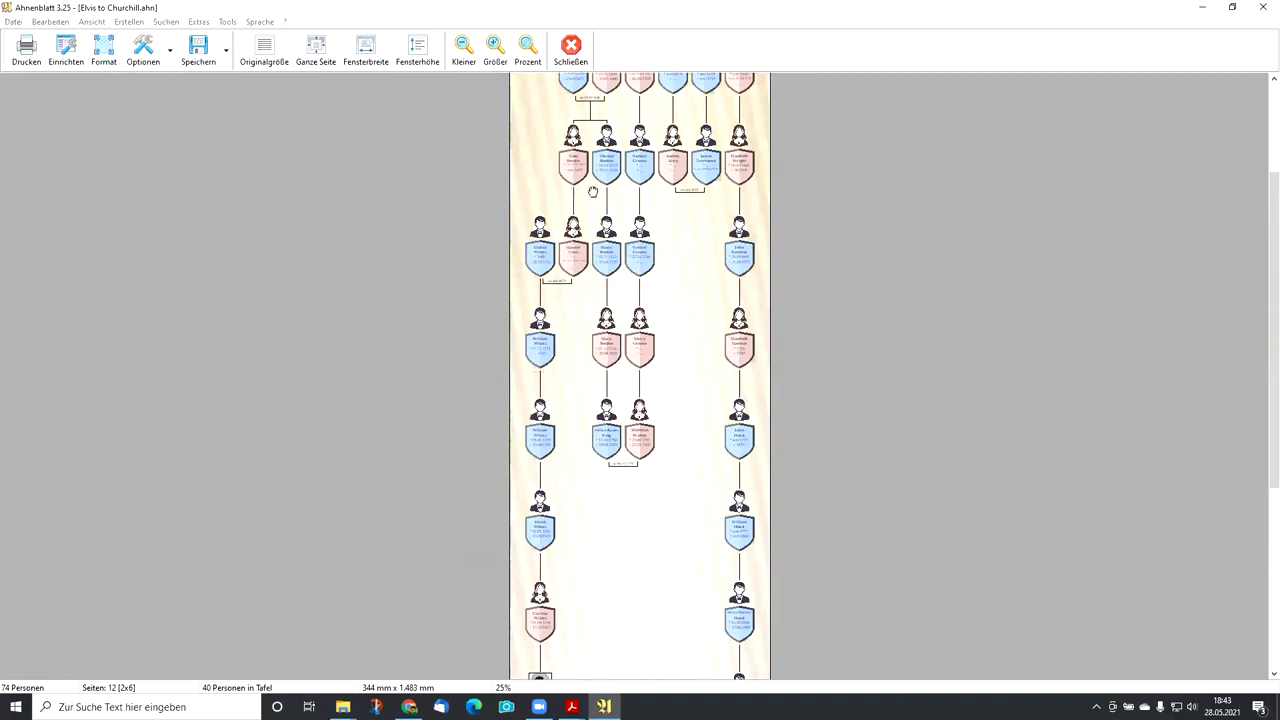
scroll(593, 195, up, 1)
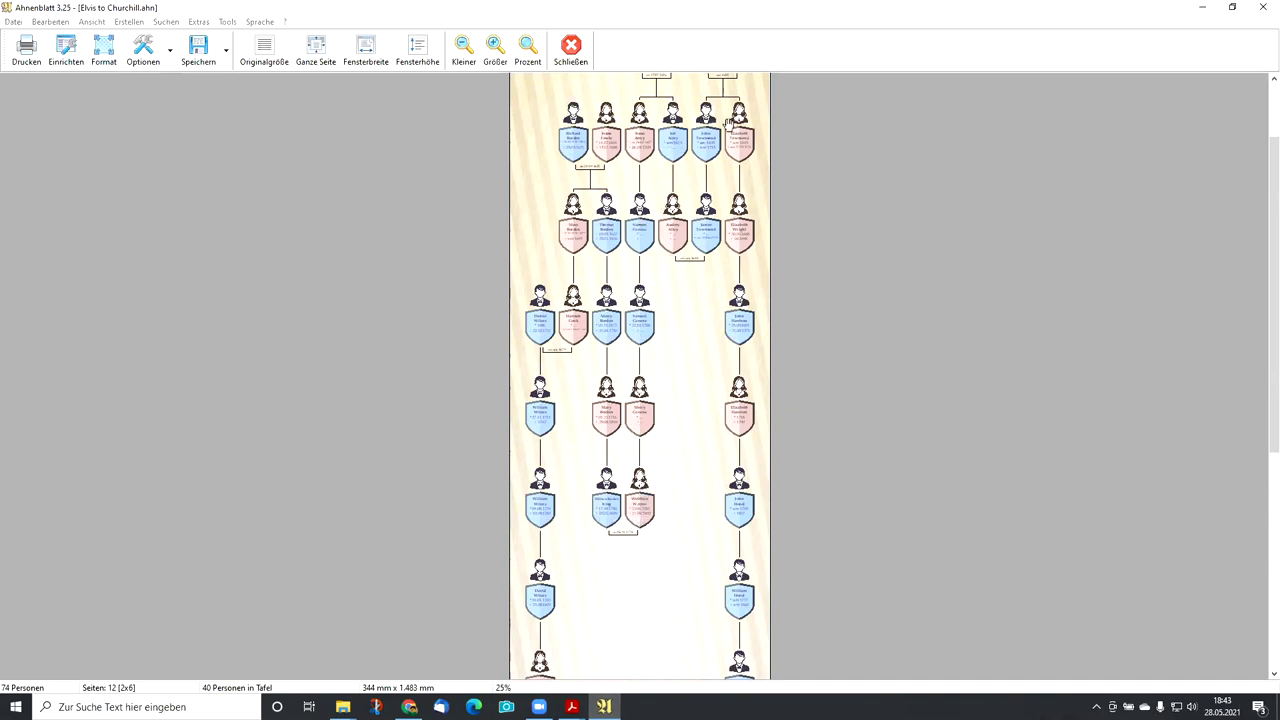
scroll(695, 410, down, 5)
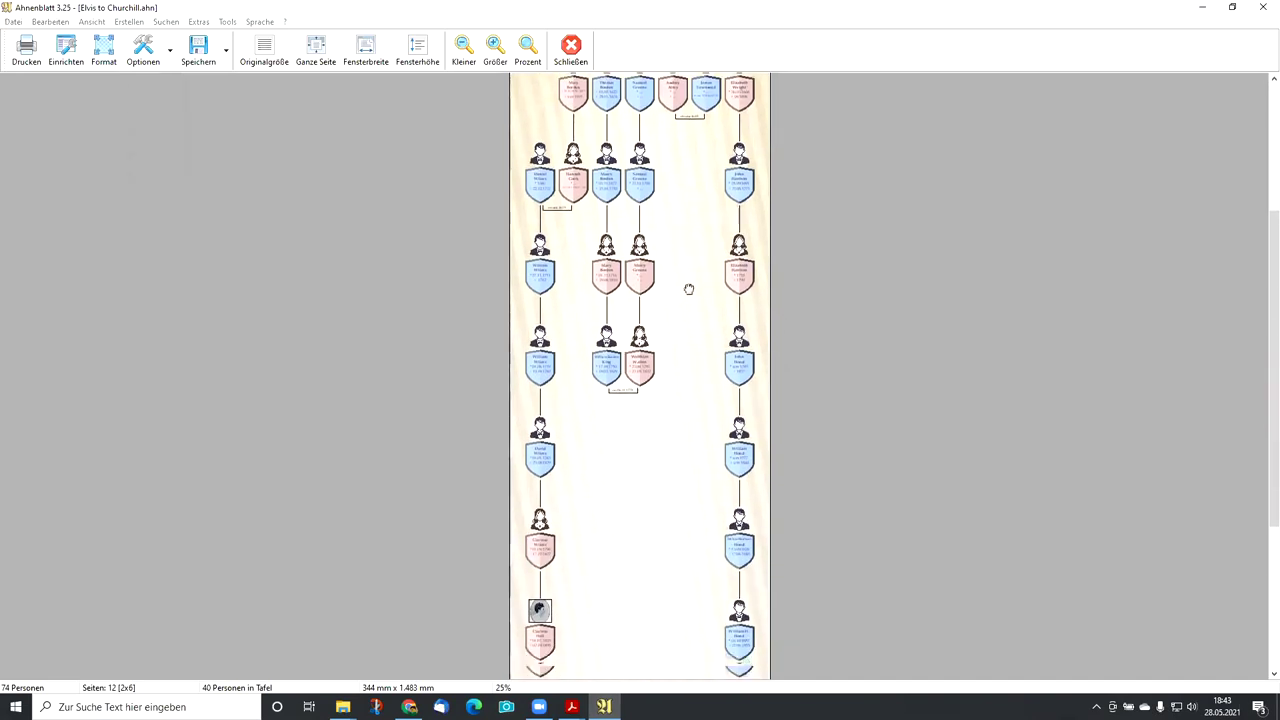
scroll(671, 314, down, 5)
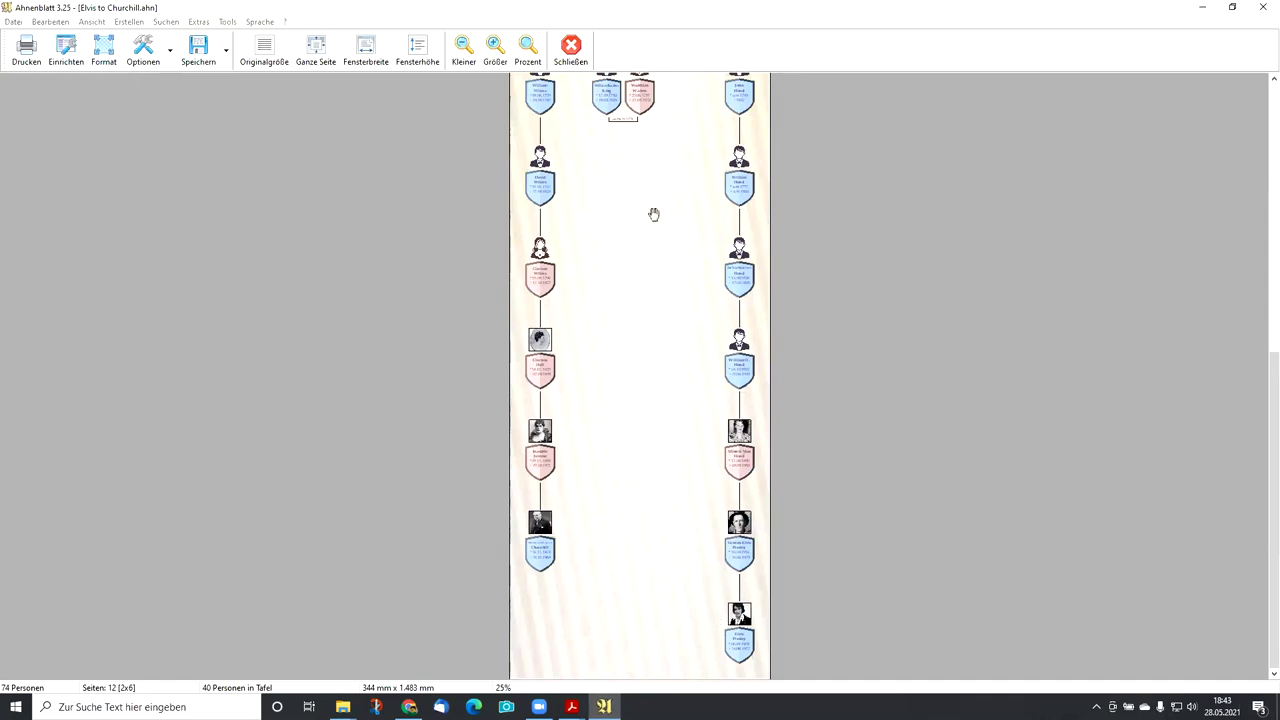
scroll(654, 214, up, 10)
scroll(679, 277, up, 2)
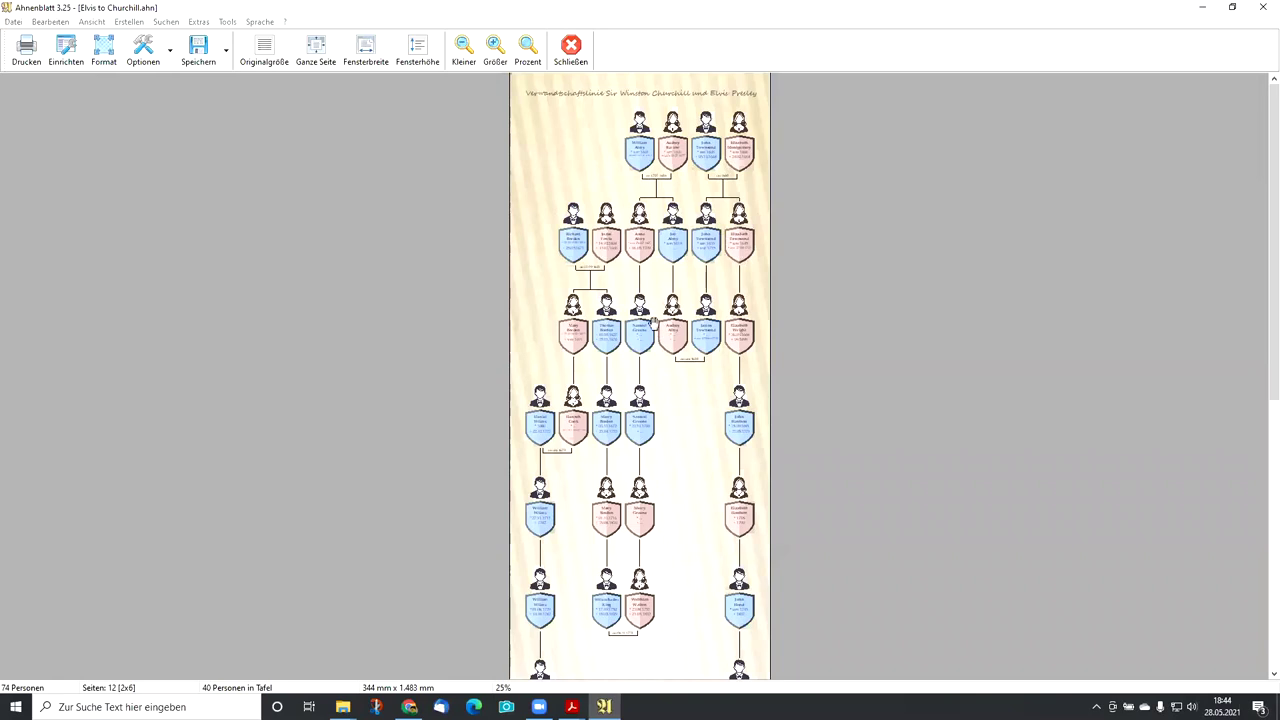
scroll(690, 250, down, 3)
scroll(690, 250, down, 10)
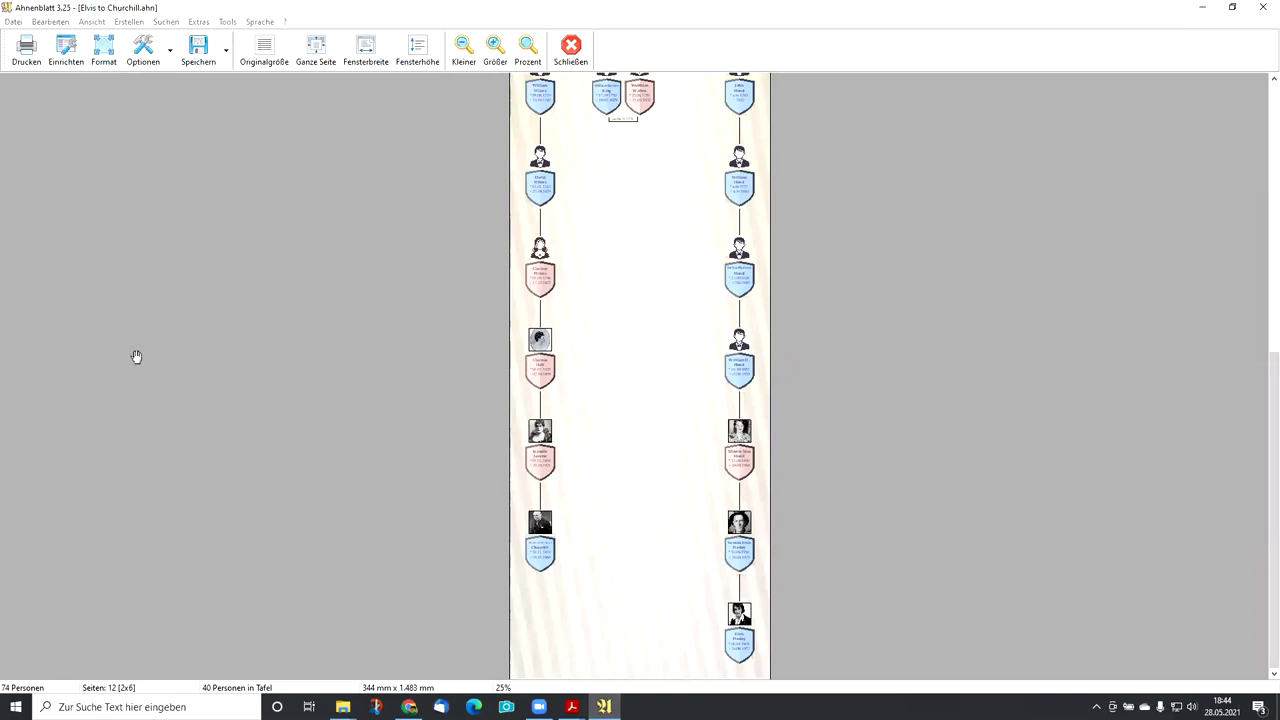
- Close the Verwandtschaftslinie preview and set the colour coding anew with Winston Churchill as the starting person
click(575, 55)
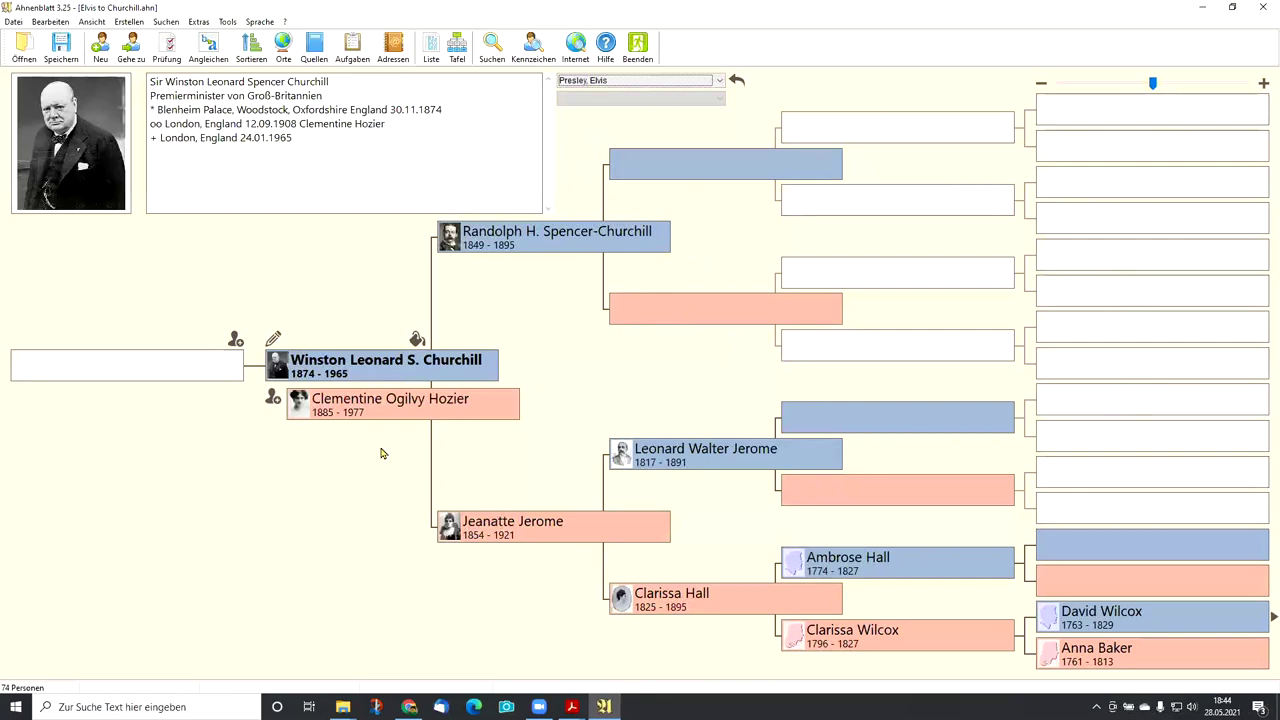
click(416, 339)
click(440, 358)
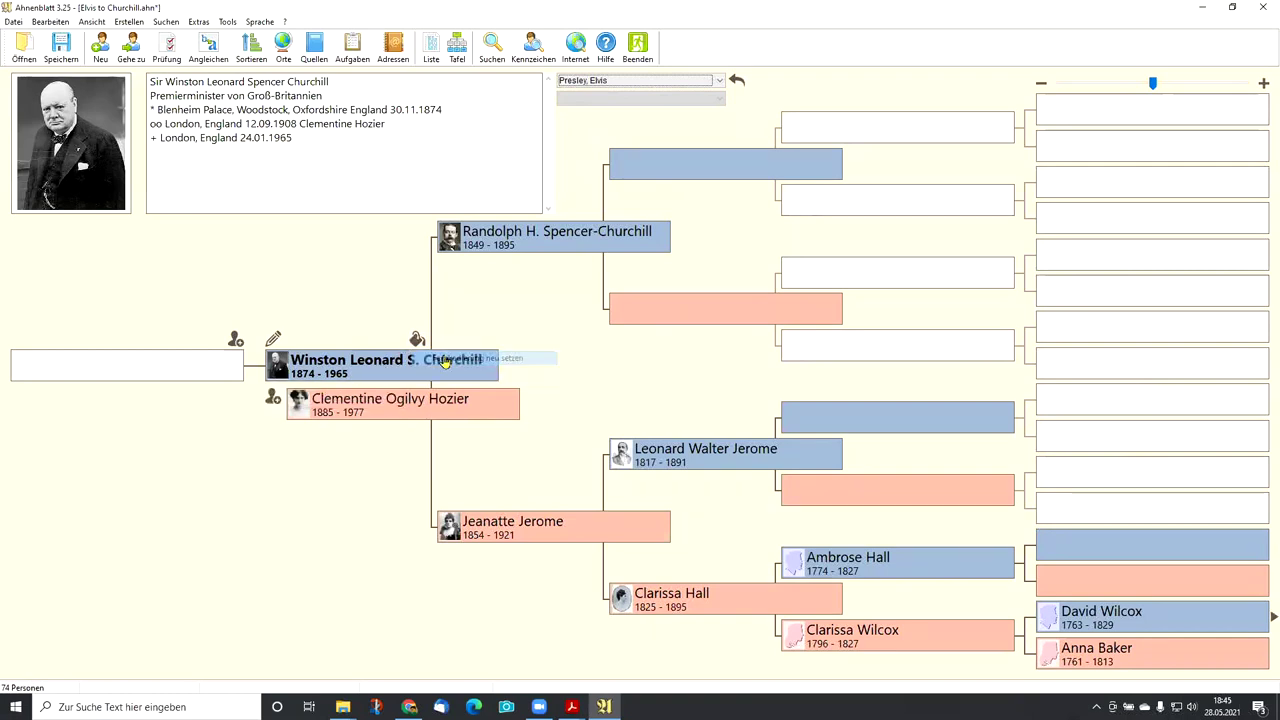
drag(470, 398, 490, 362)
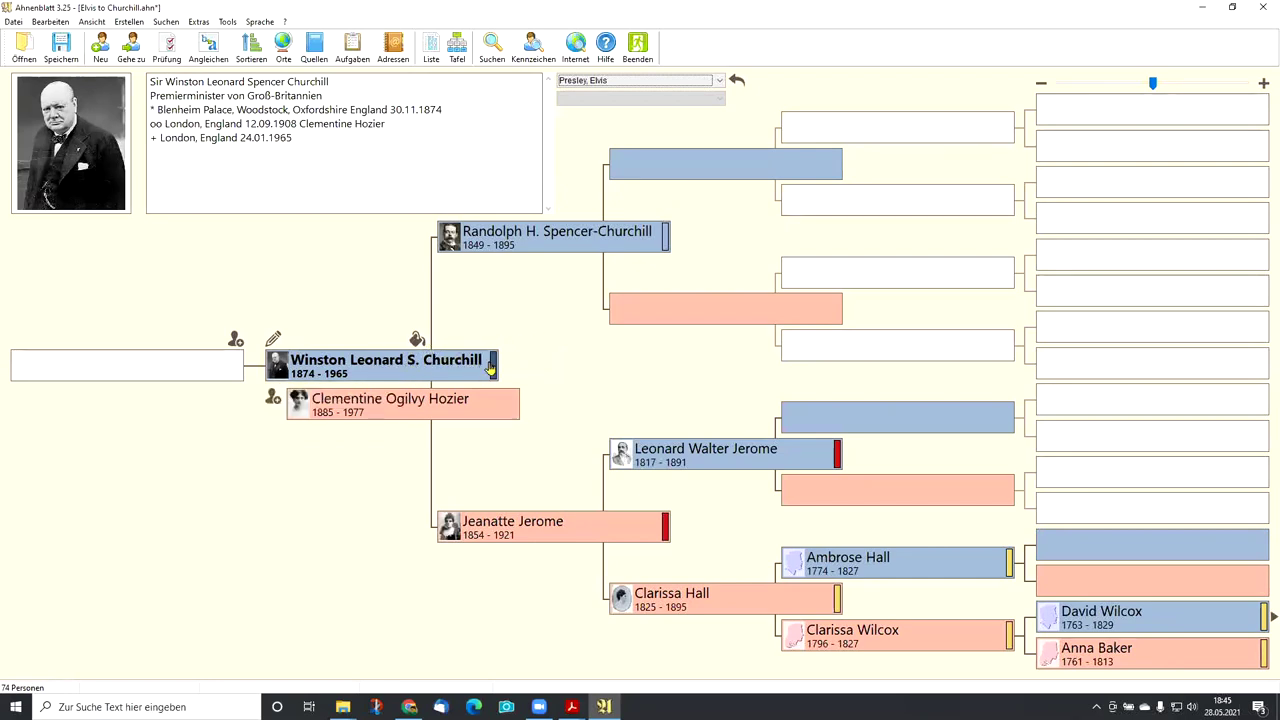
click(424, 345)
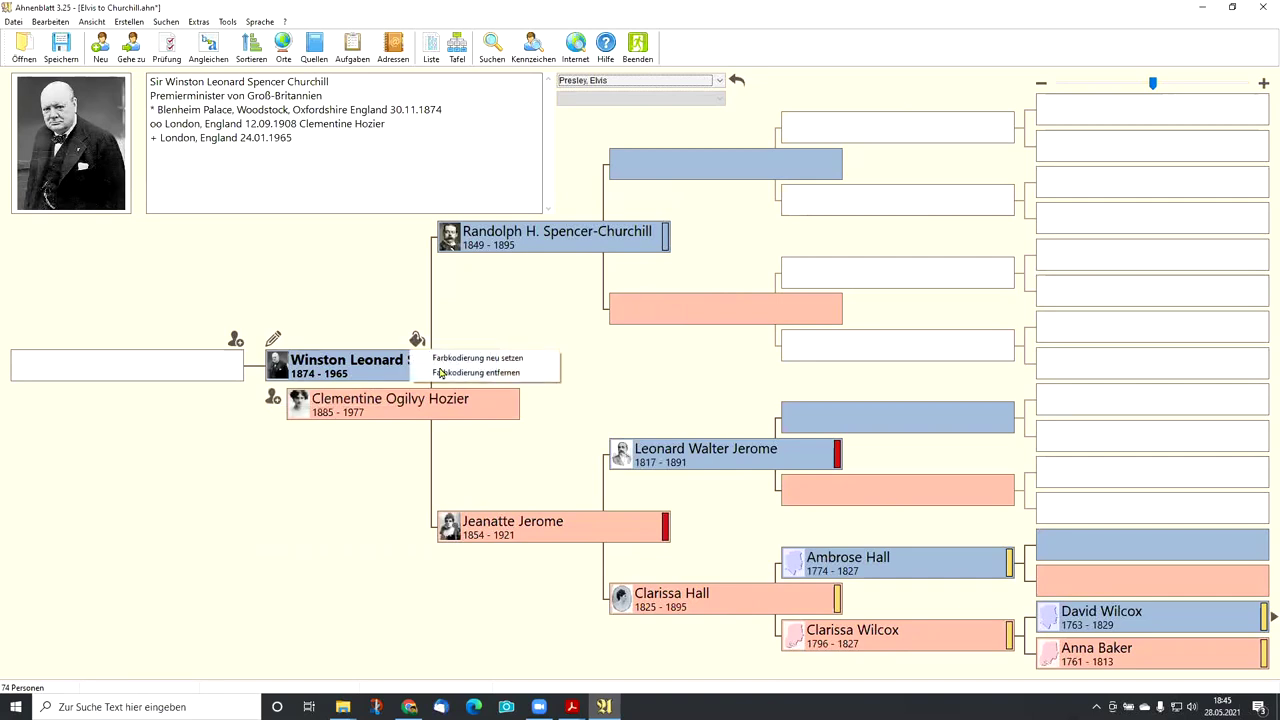
click(456, 358)
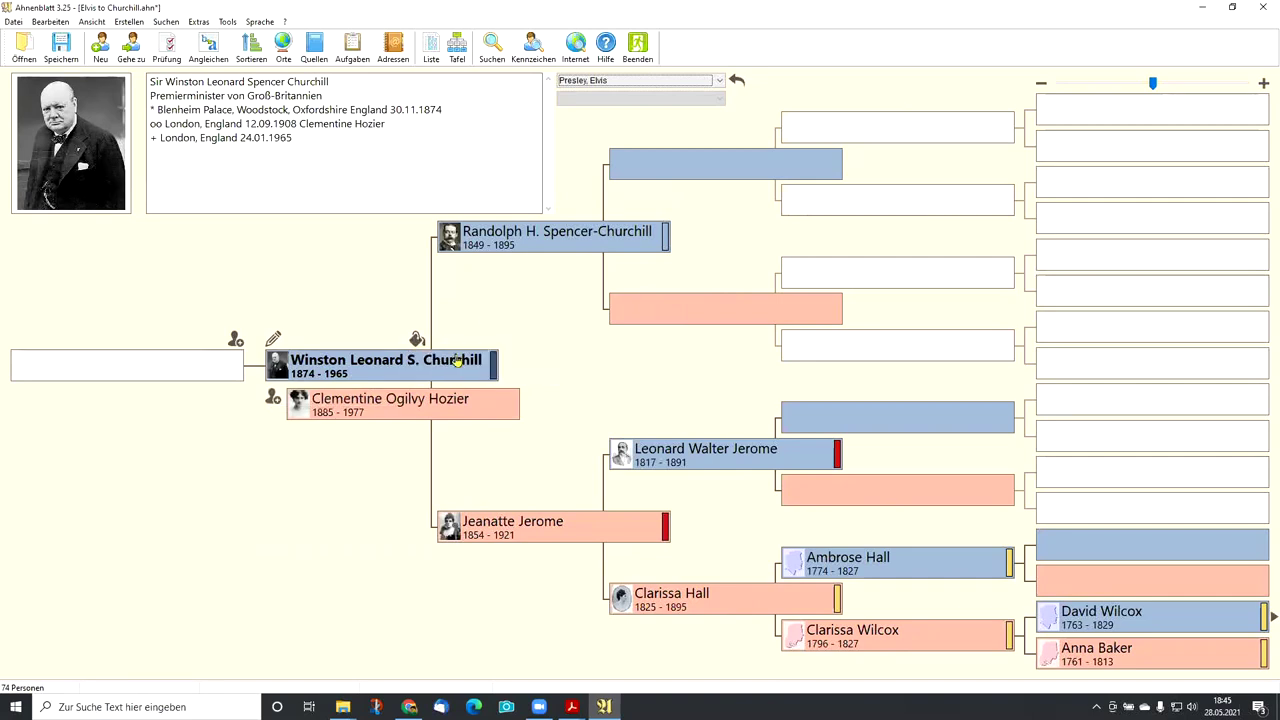
- Follow the colour-coded maternal line from Winston Churchill through his mother back to the oldest recorded Wilcox ancestor
double_click(364, 368)
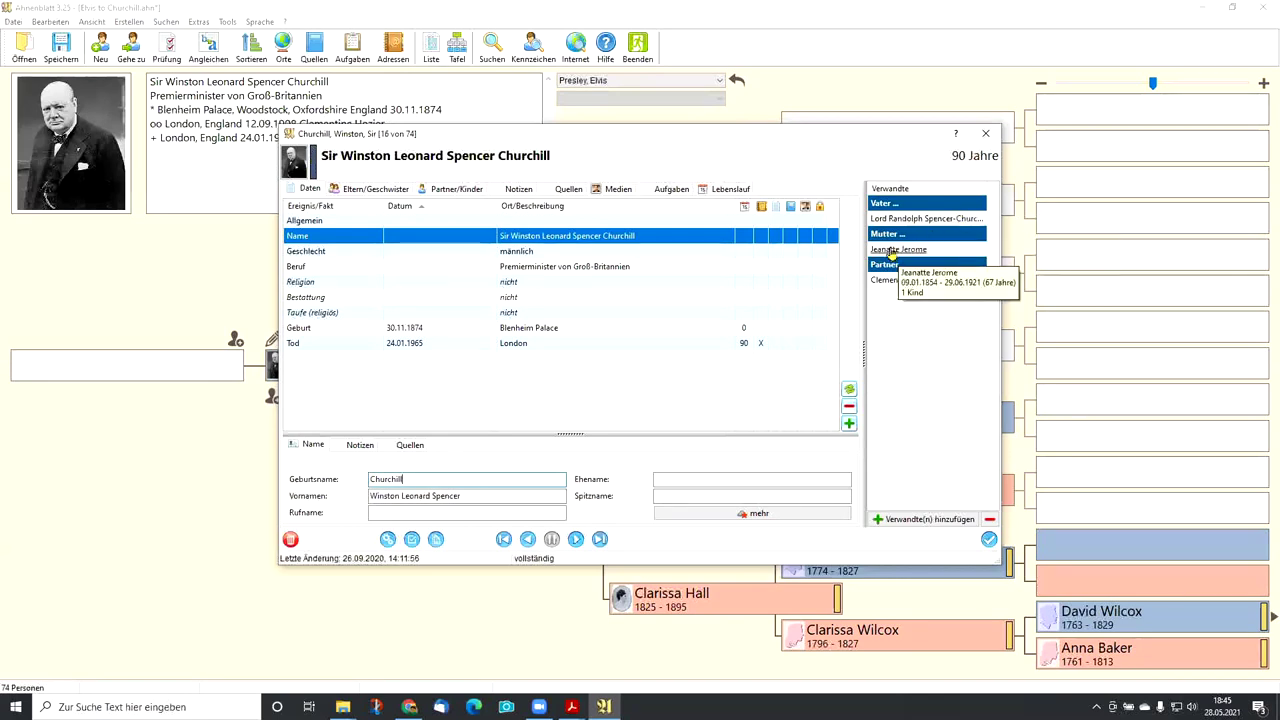
double_click(922, 249)
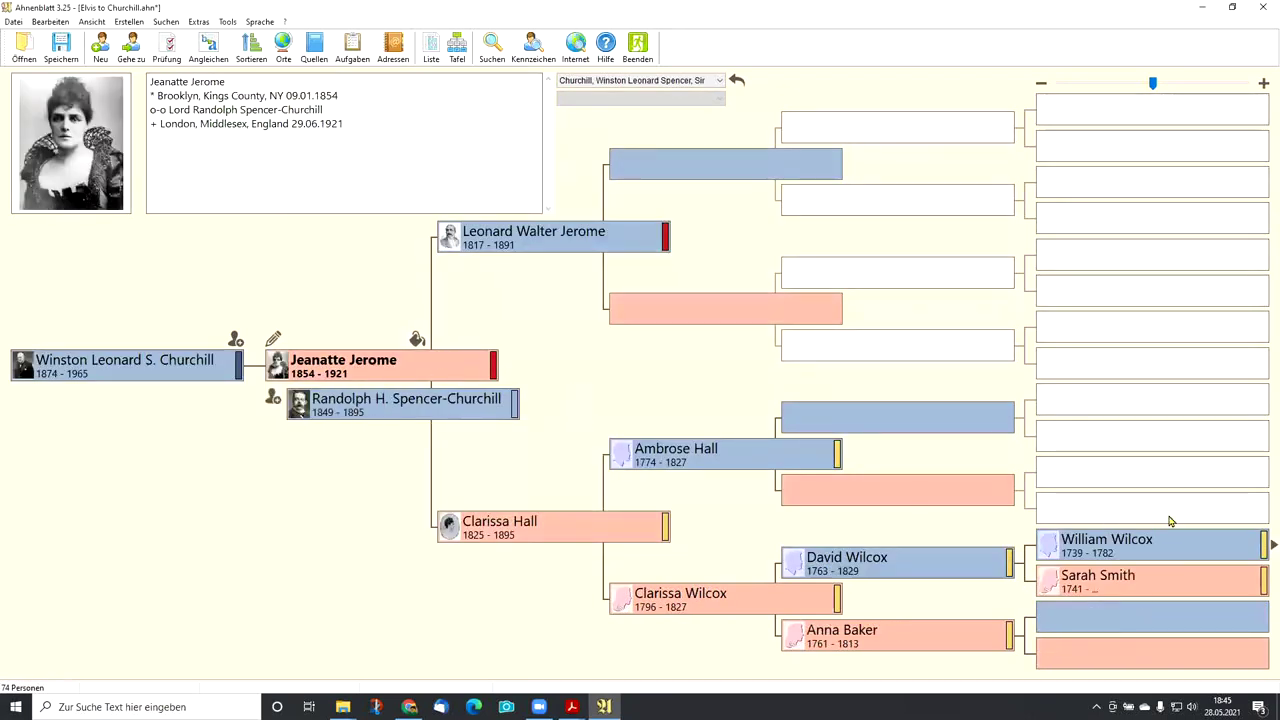
click(1112, 550)
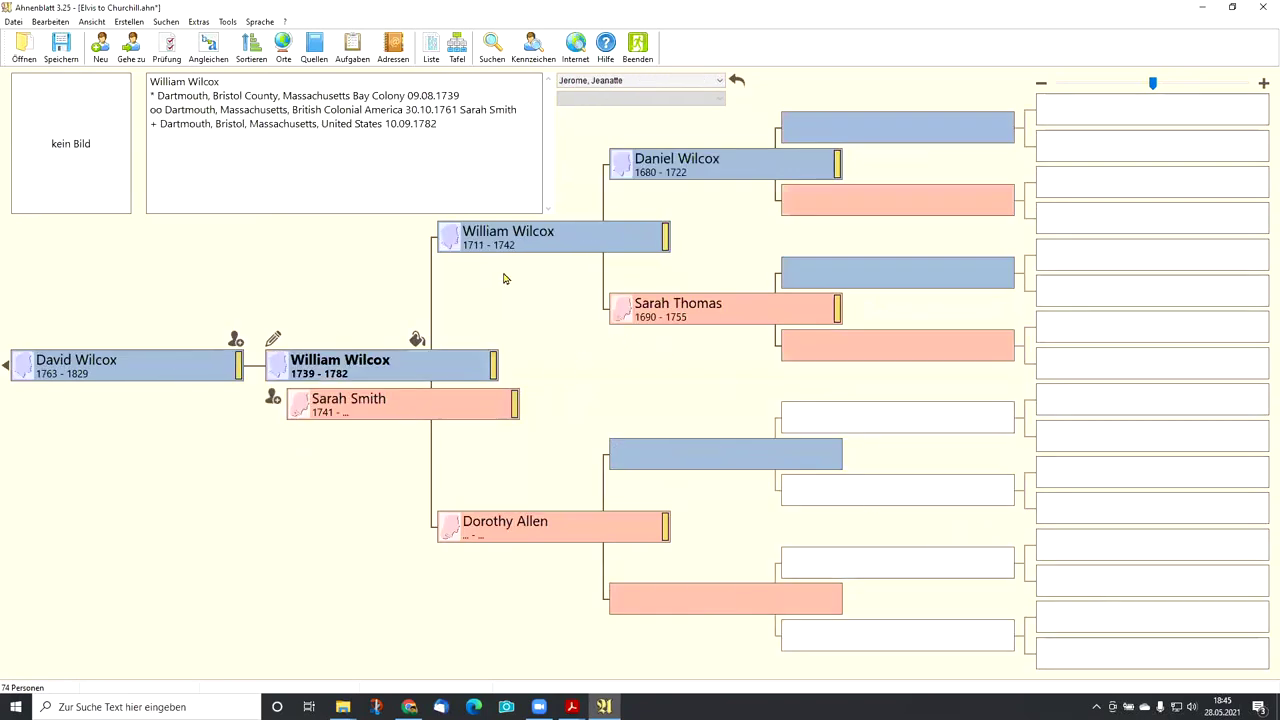
click(662, 168)
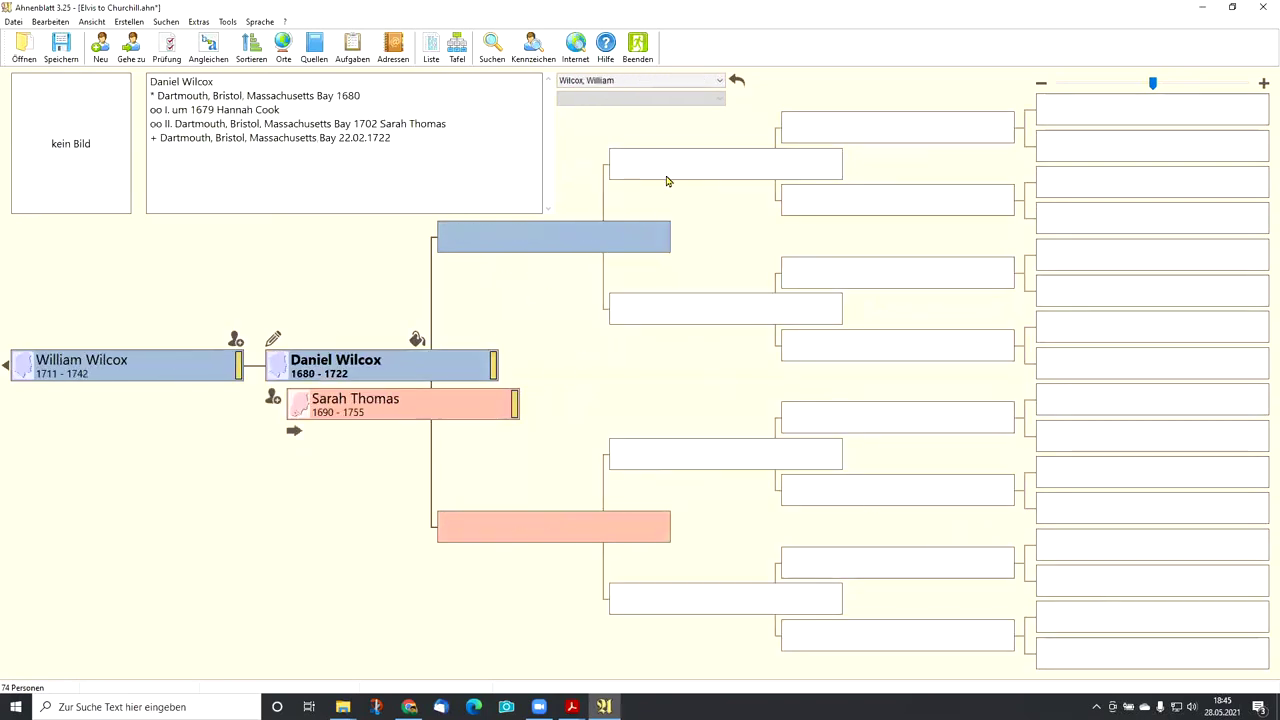
- Navigate back down the Wilcox line generation by generation until Winston Churchill is the focus person again
click(93, 366)
click(93, 366)
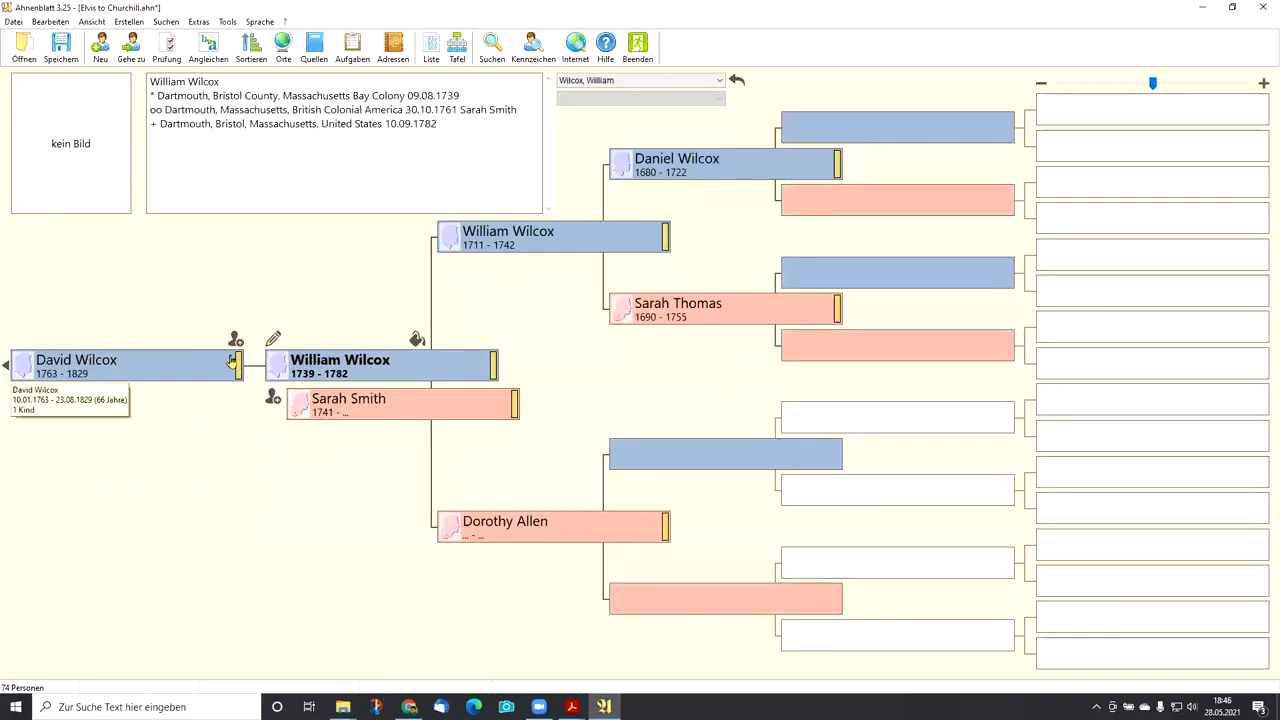
click(100, 362)
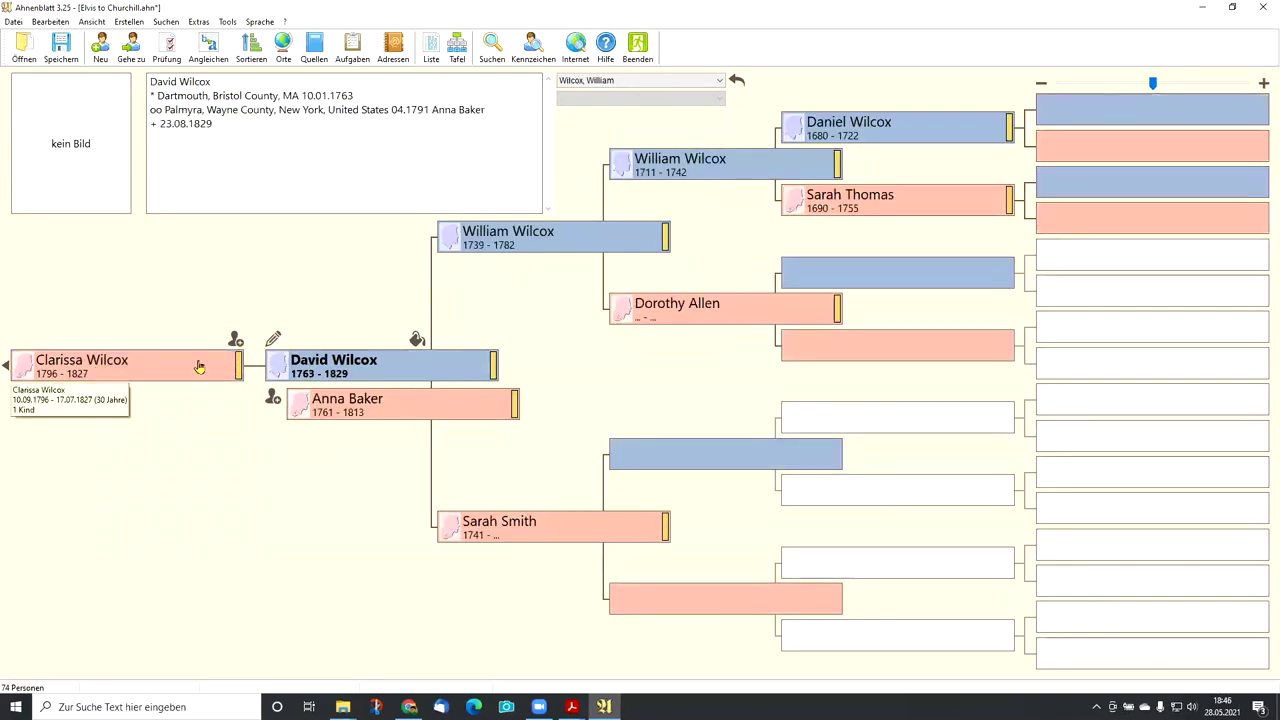
click(67, 367)
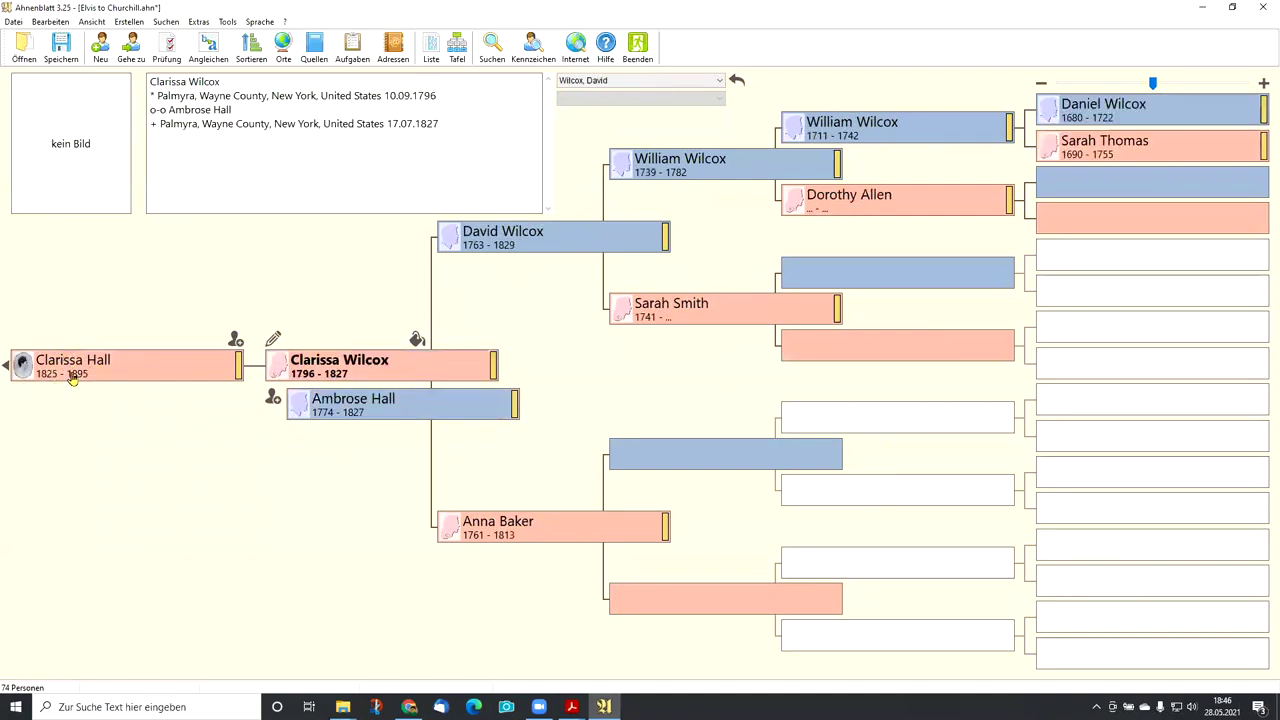
click(72, 362)
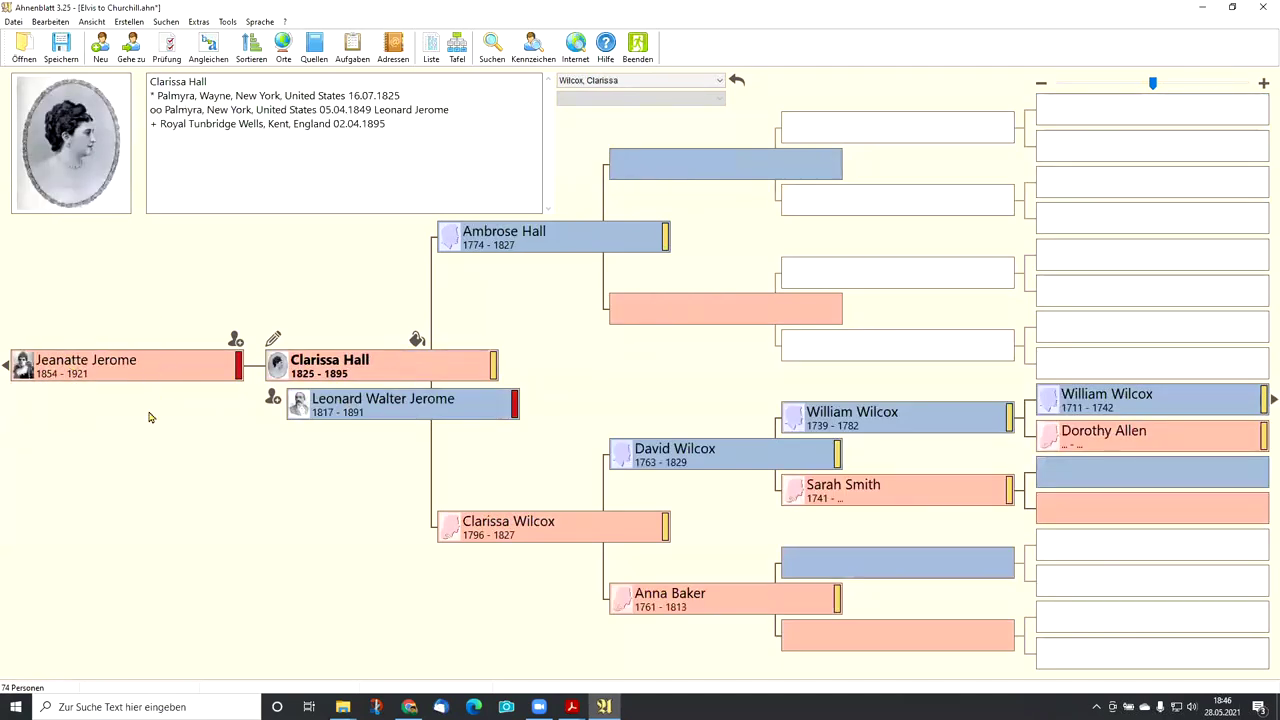
click(88, 366)
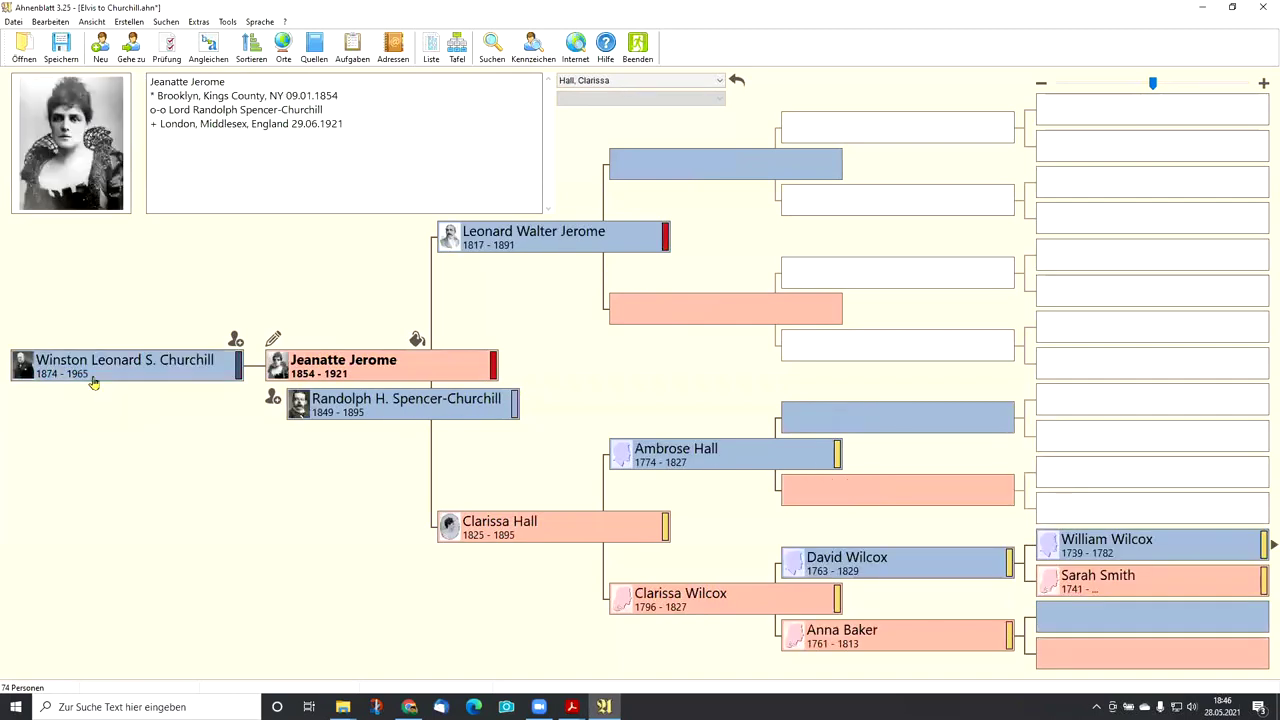
click(88, 366)
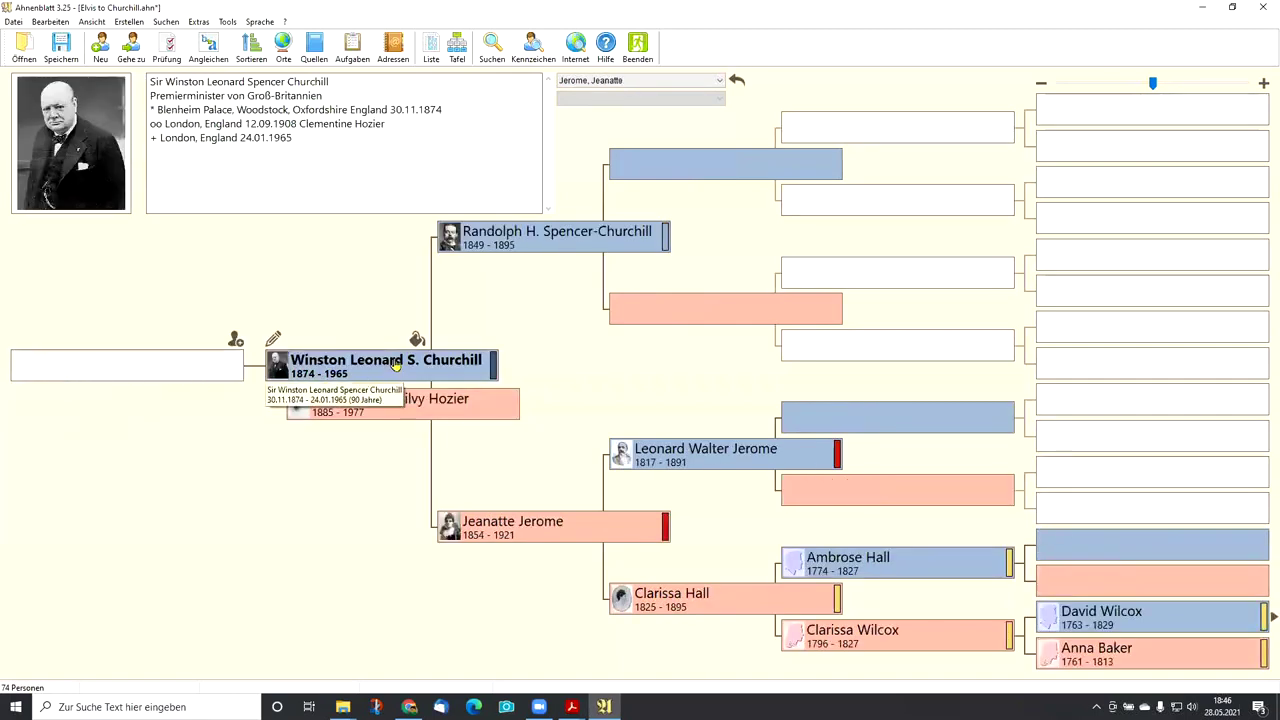
- Open the recent file Beispiel3-Taufpaten.ahn and set the colour coding anew for its focus person
click(16, 21)
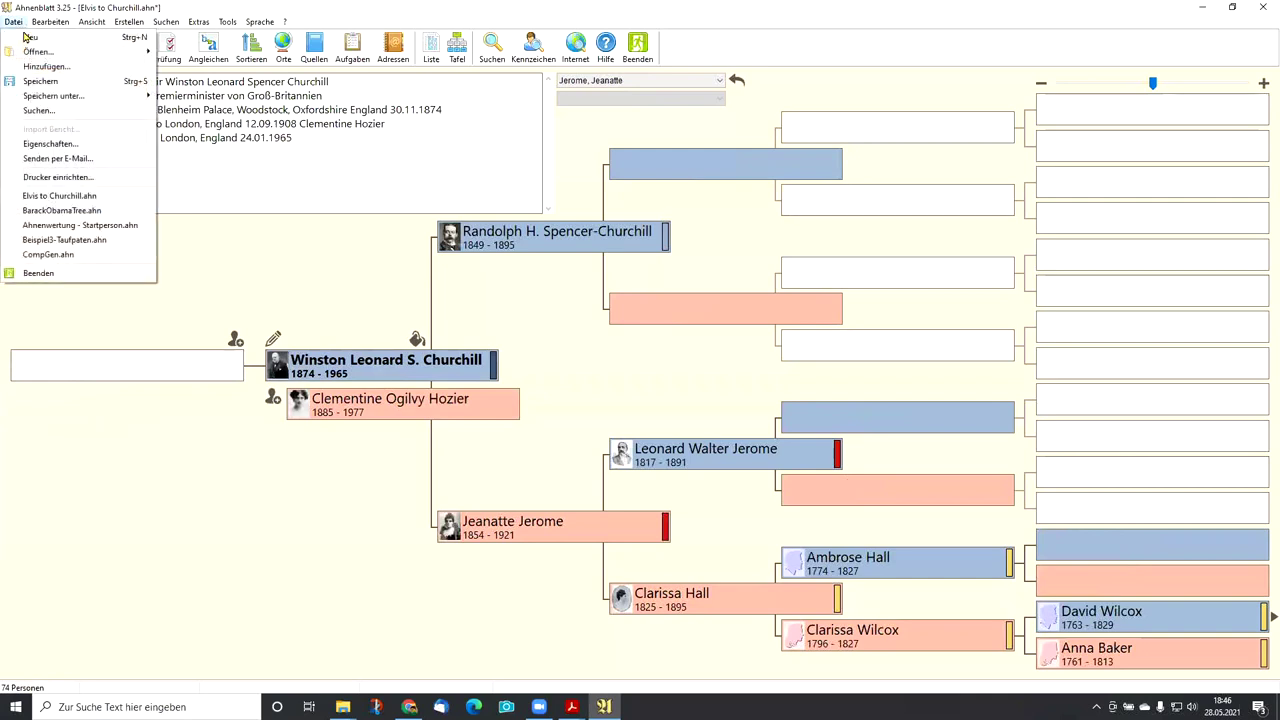
click(64, 239)
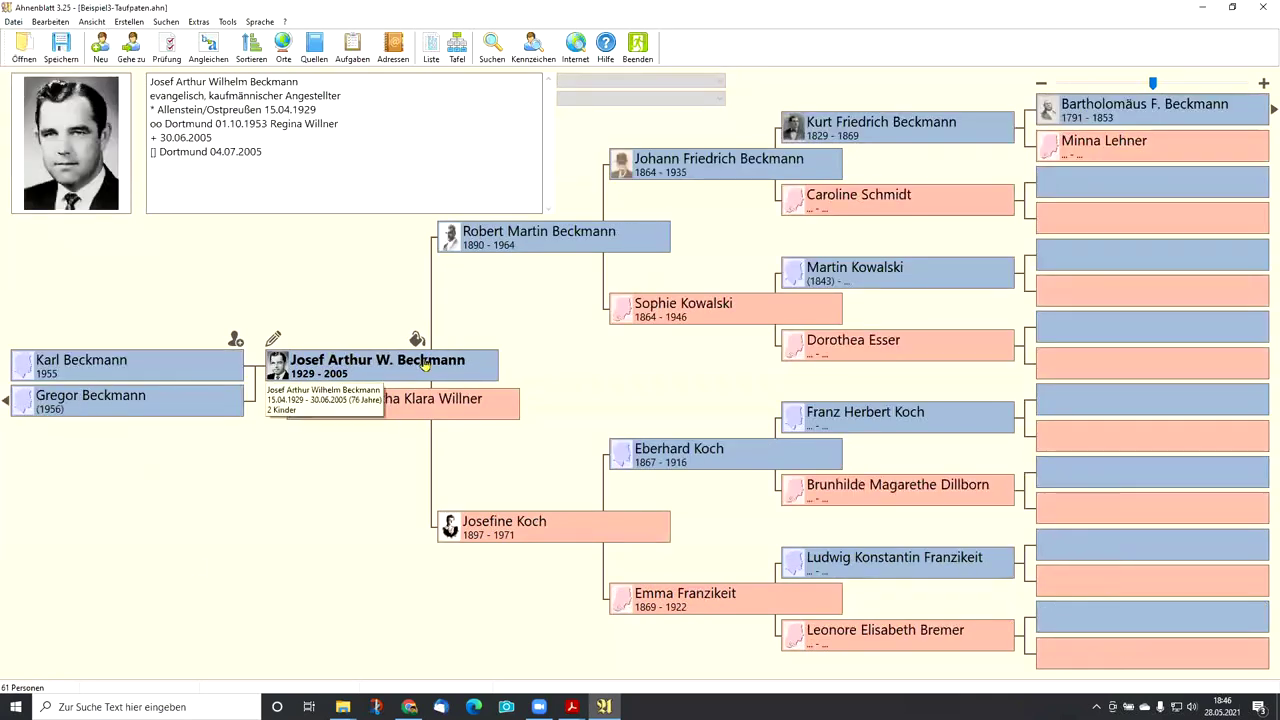
click(417, 340)
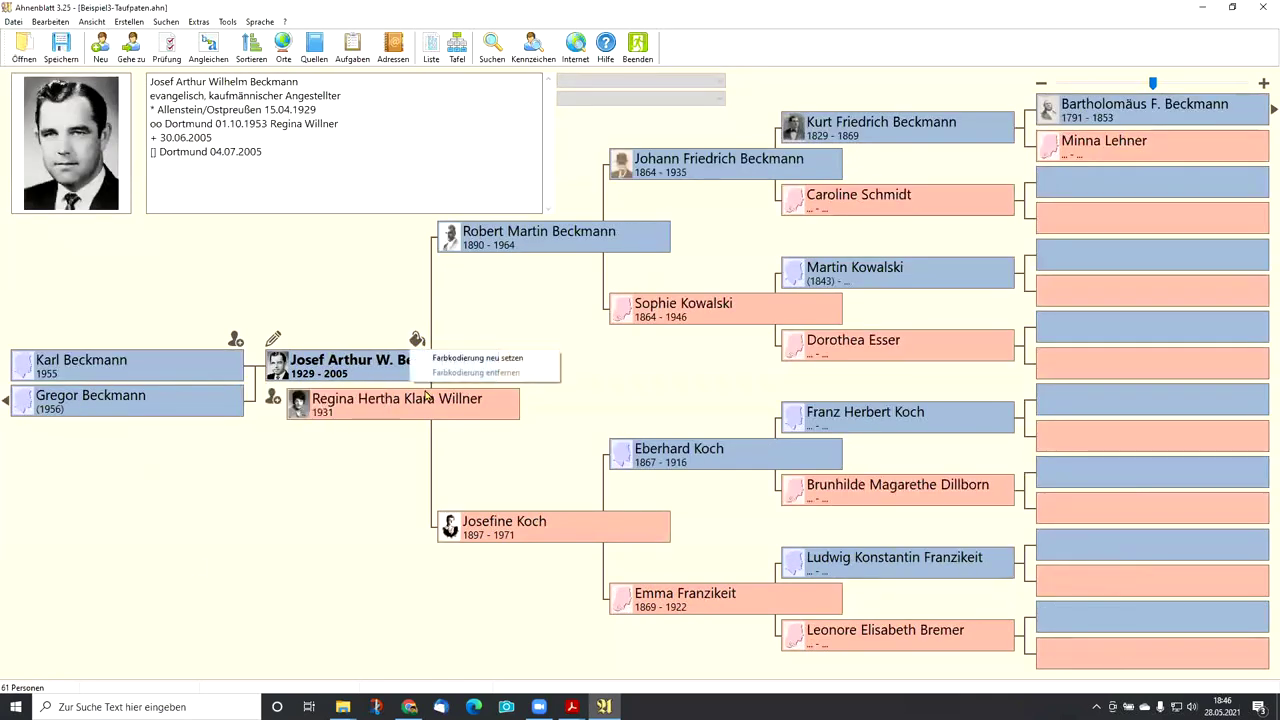
click(466, 358)
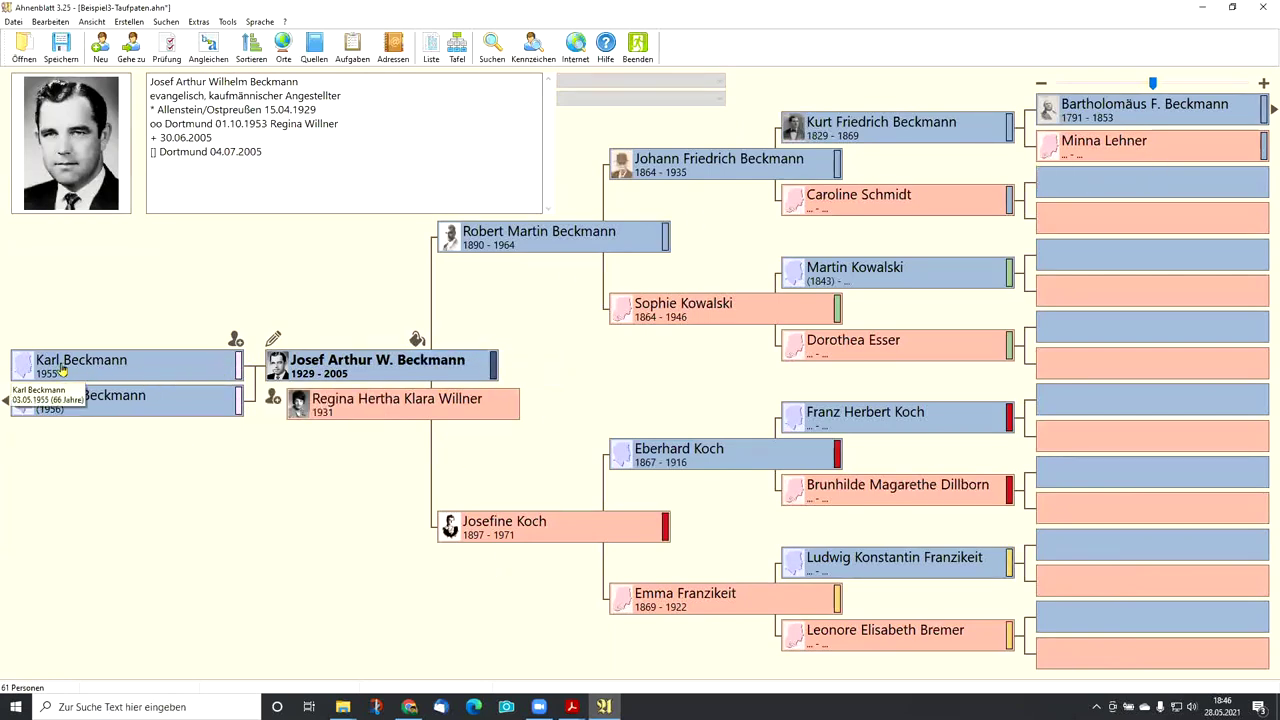
- View the colour coding with the focus person's father at the centre, and return to the original focus person
click(566, 237)
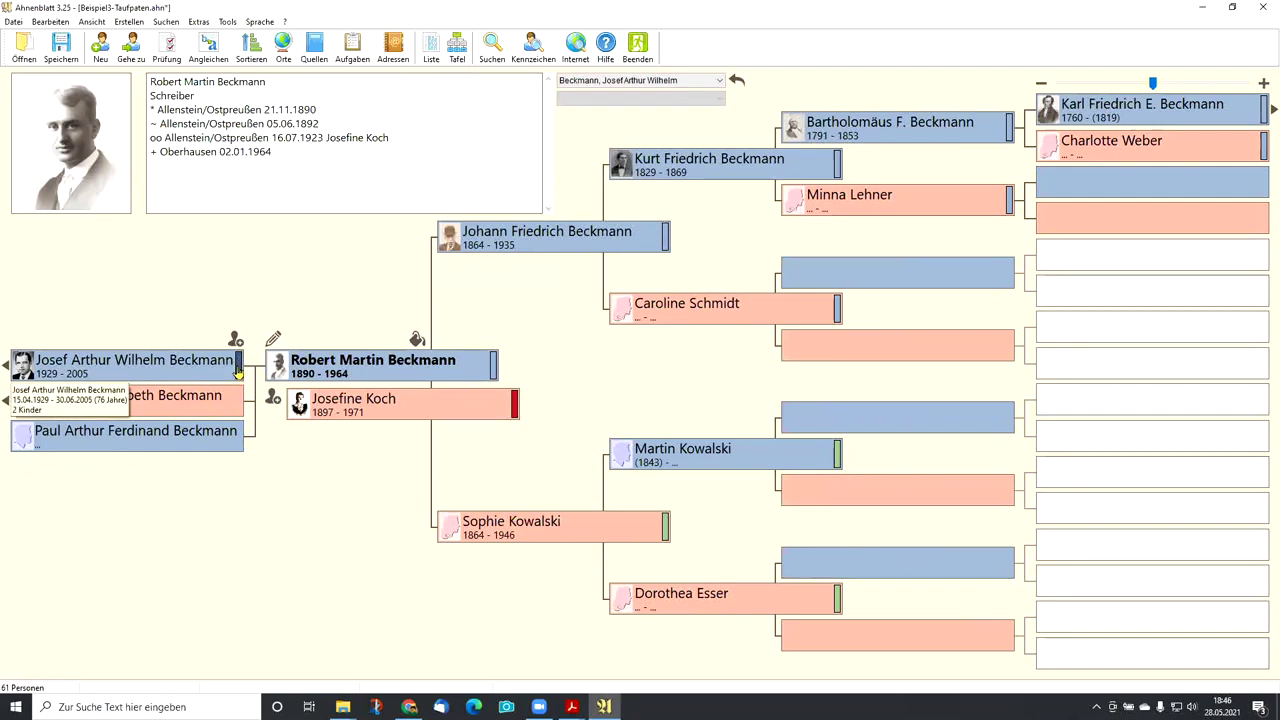
click(143, 365)
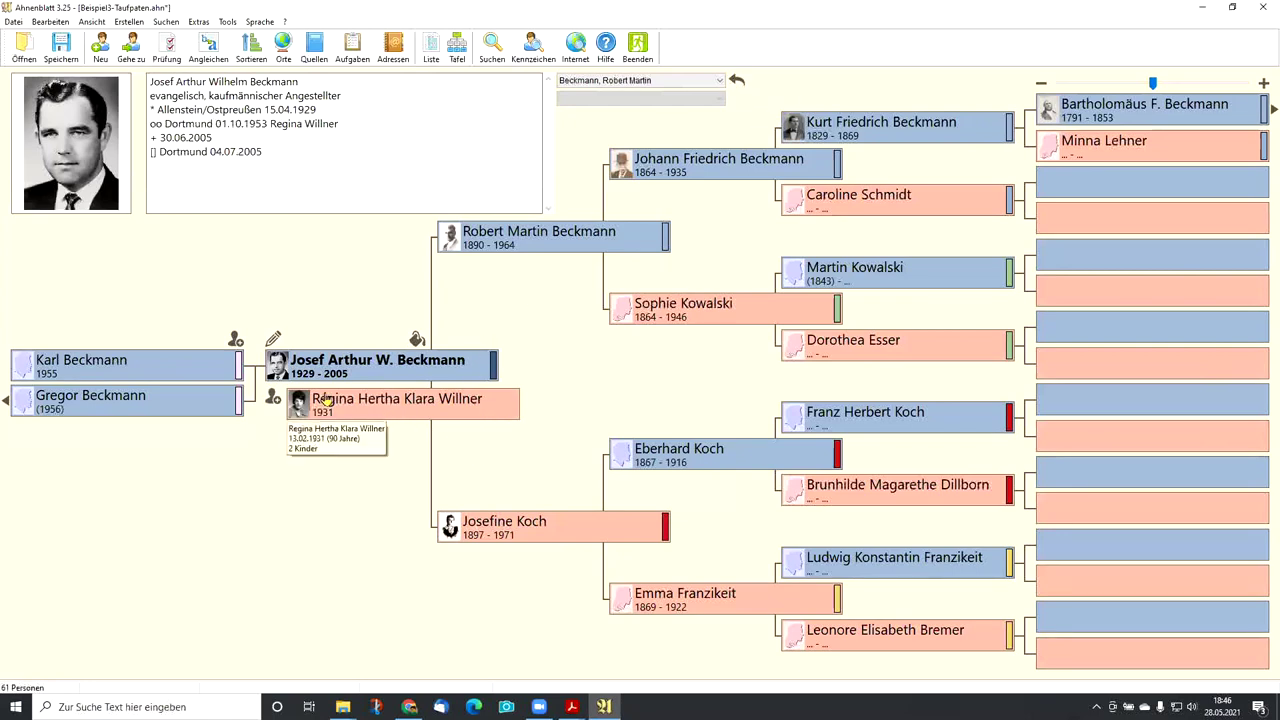
drag(323, 400, 379, 302)
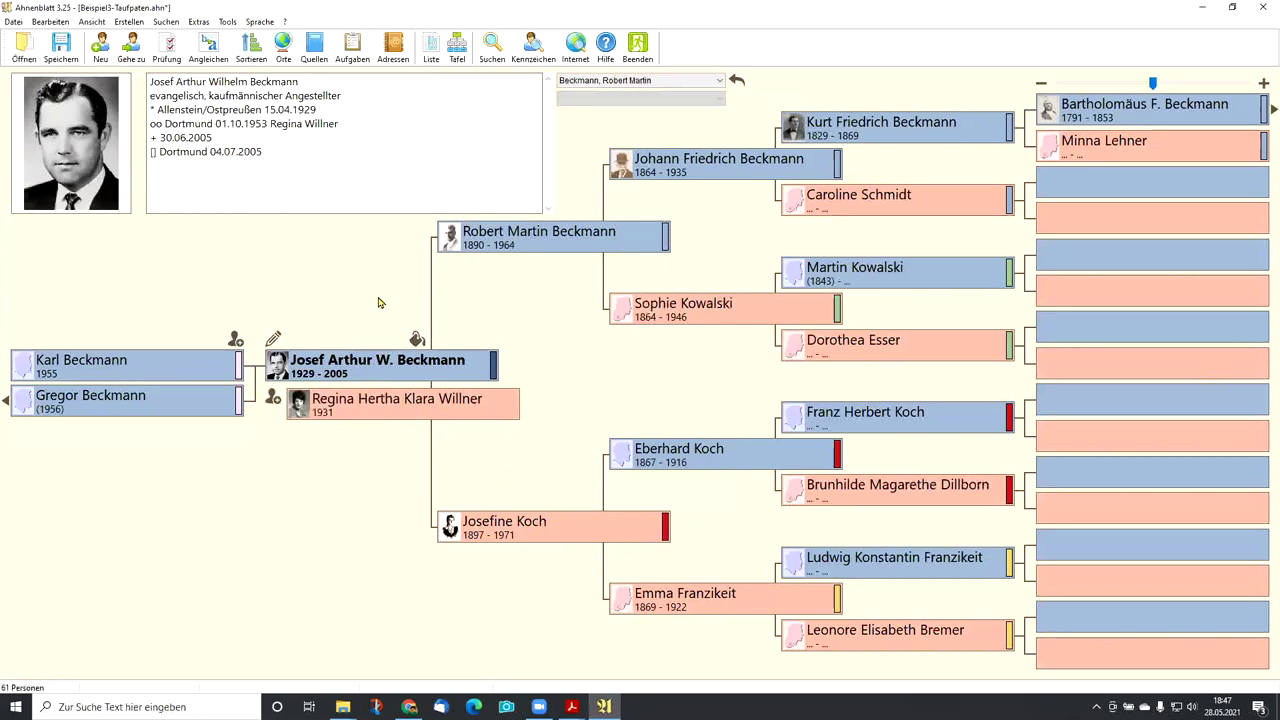
- Set up an Ahnentafel chart with the "nur Rufnamen" option on and Farbkodierung included in the displayed data
click(457, 47)
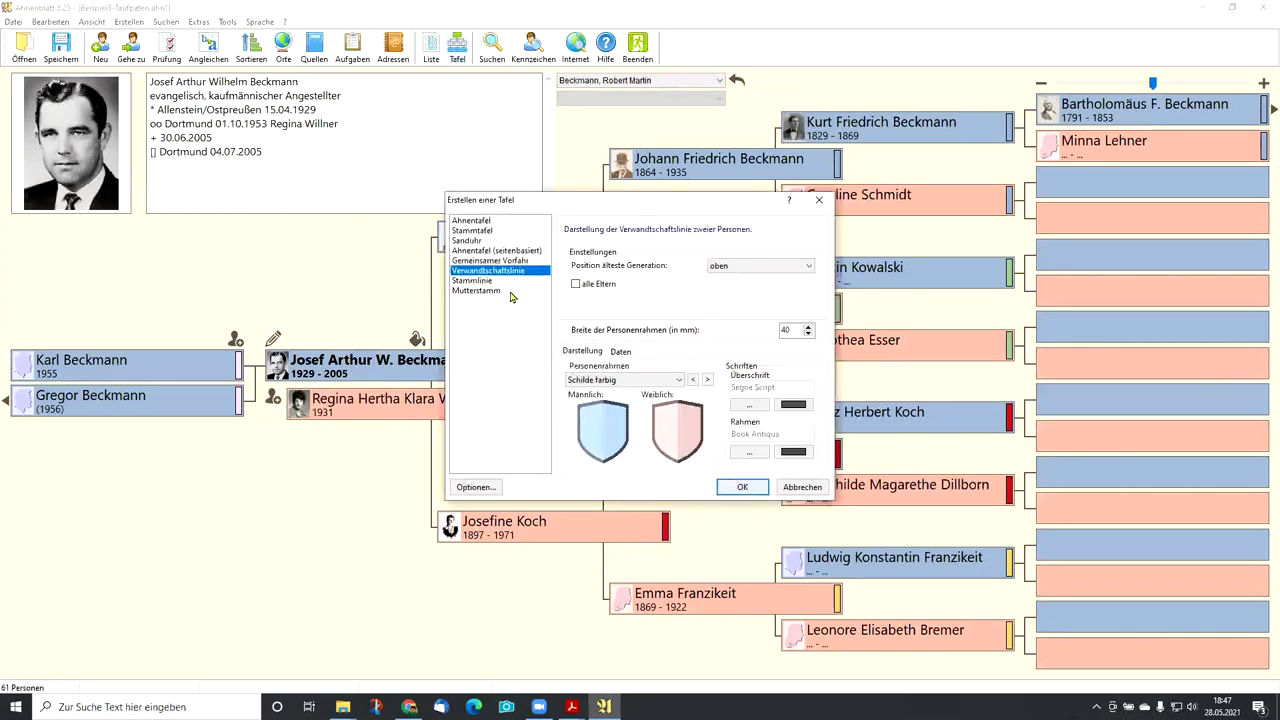
click(458, 221)
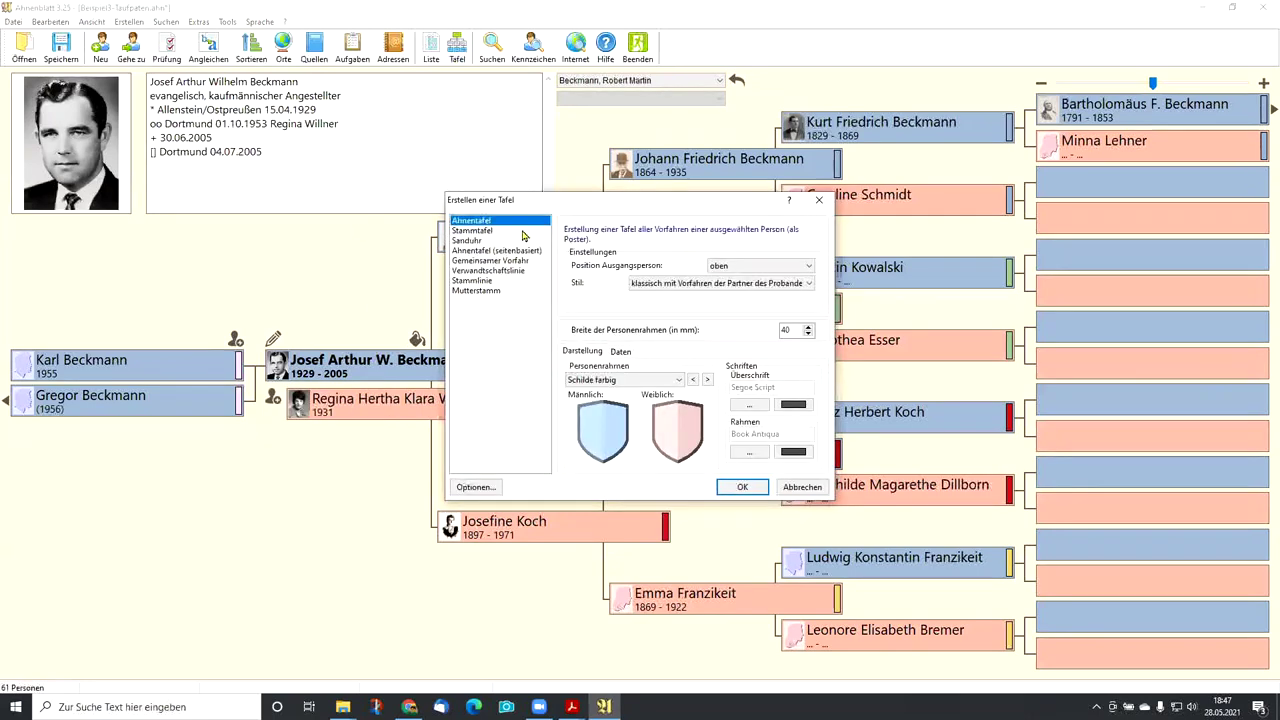
click(620, 352)
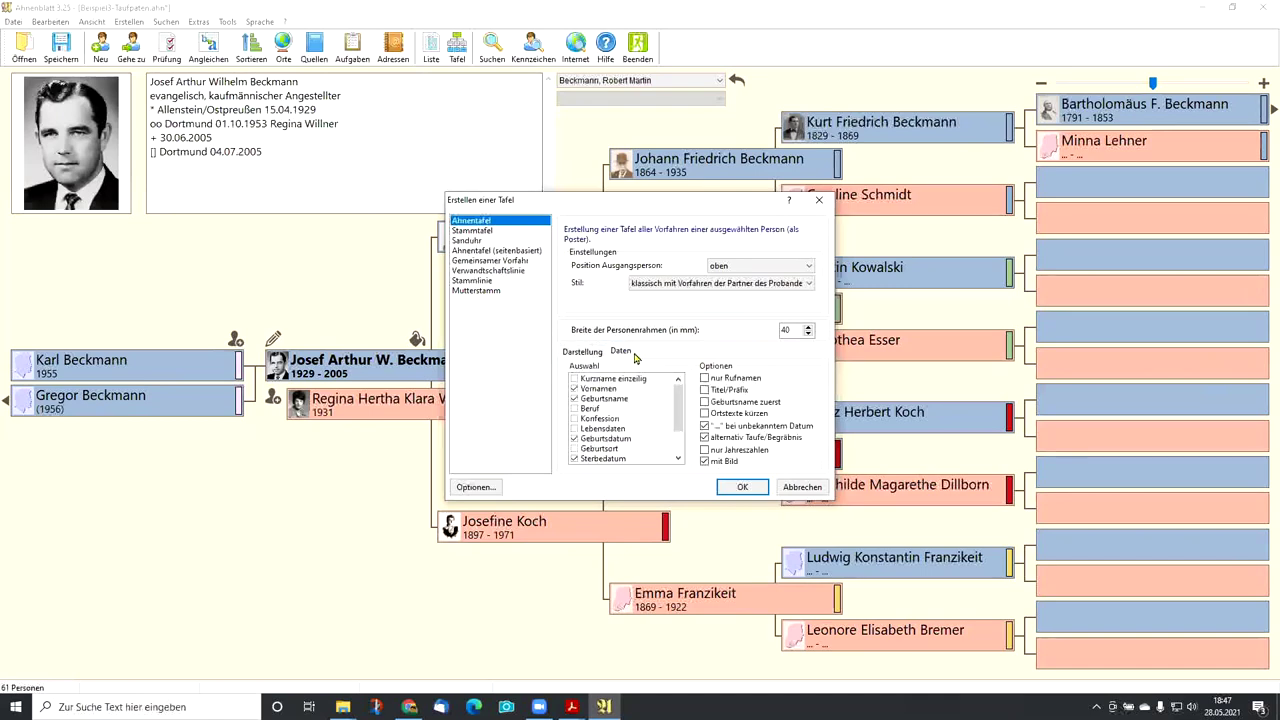
drag(684, 408, 684, 428)
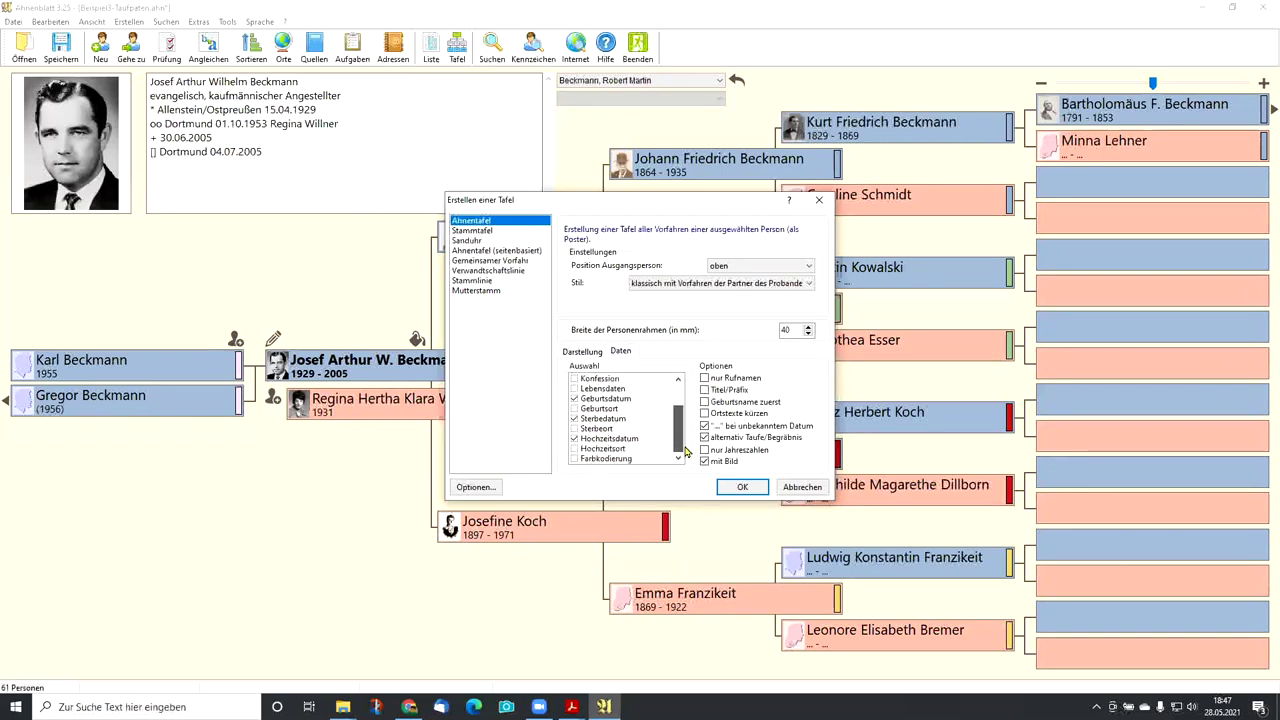
click(705, 379)
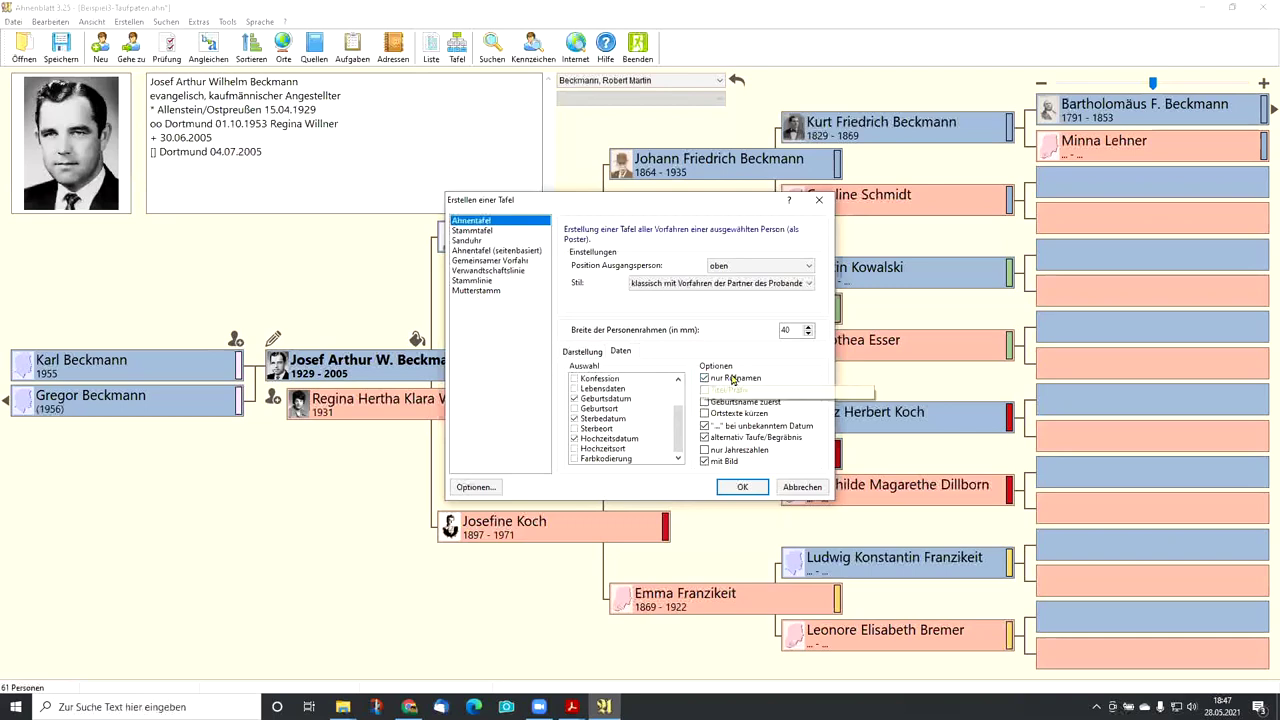
click(574, 459)
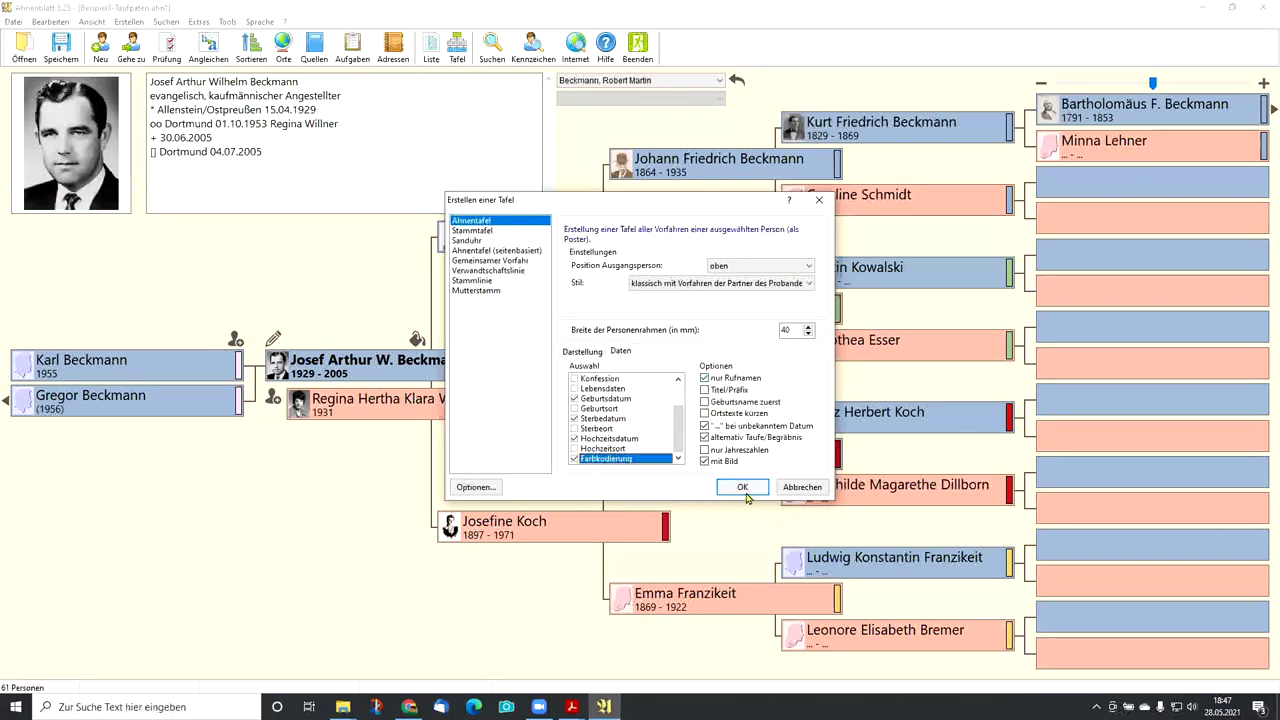
- Switch the person frames to the style preceding "Standard farbig" and create the Ahnentafel for the preselected proband
click(570, 353)
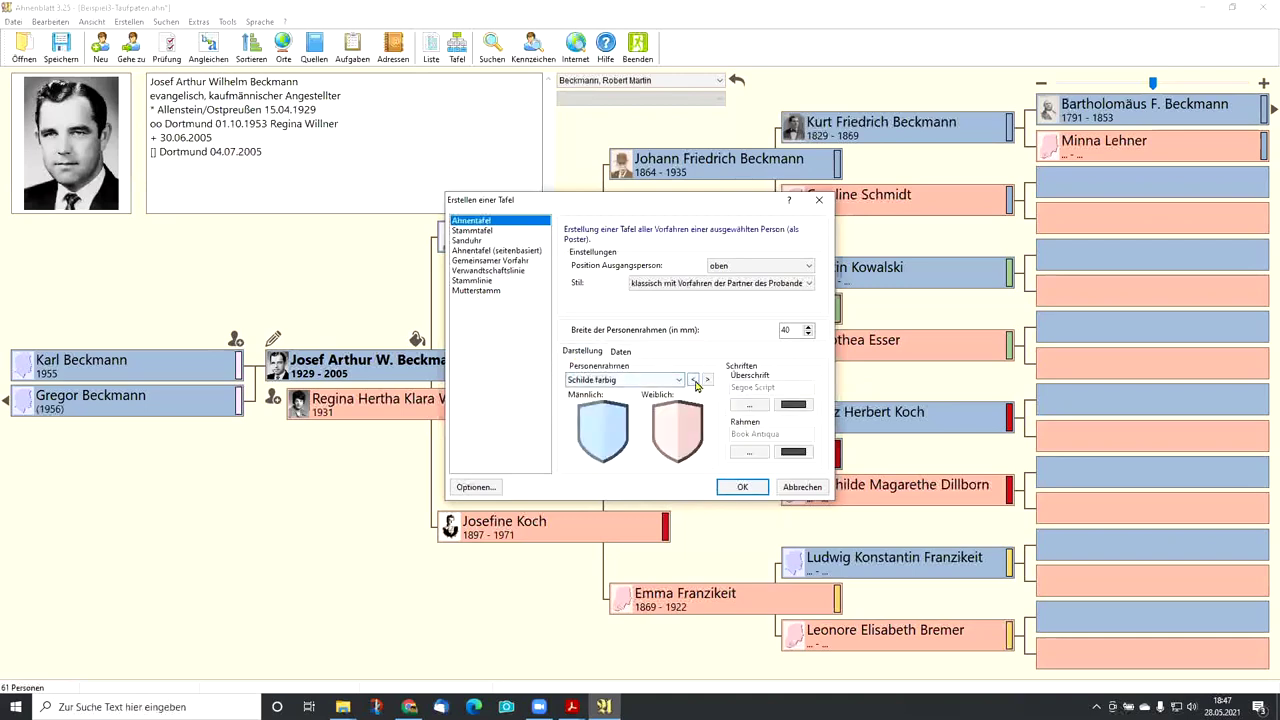
click(707, 380)
click(707, 380)
click(708, 380)
click(708, 380)
click(708, 380)
click(708, 380)
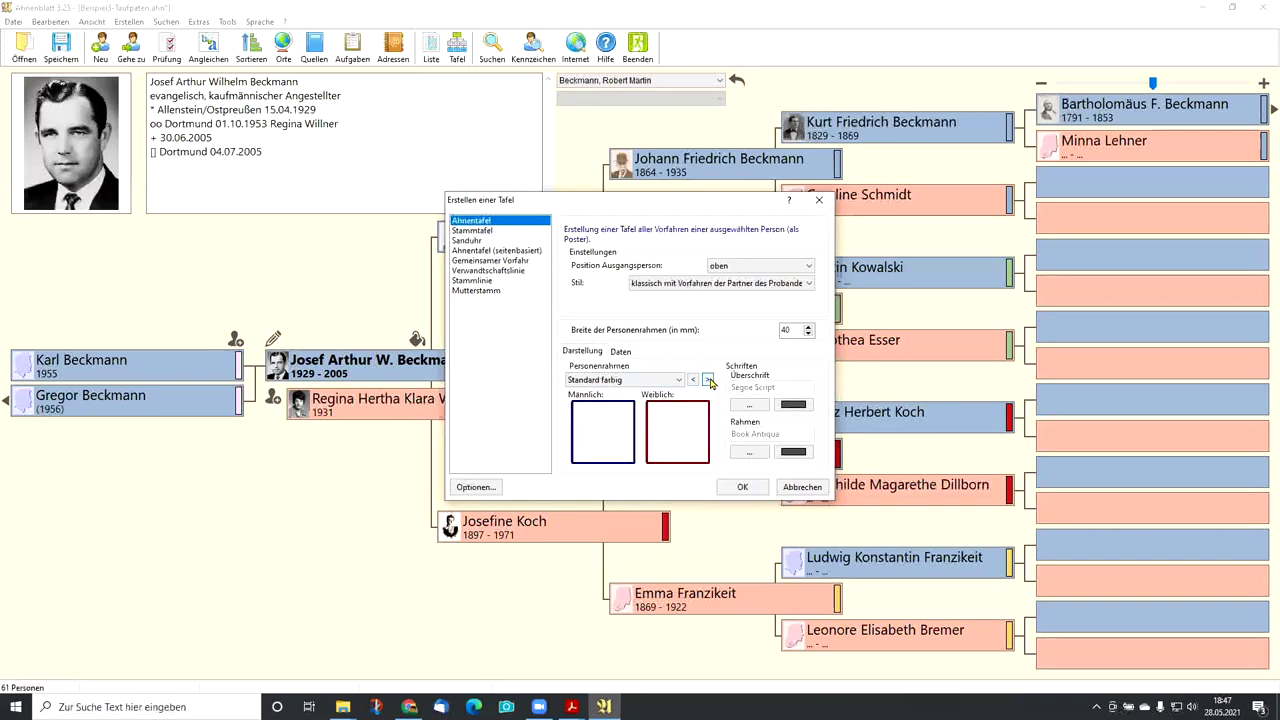
click(694, 380)
click(743, 485)
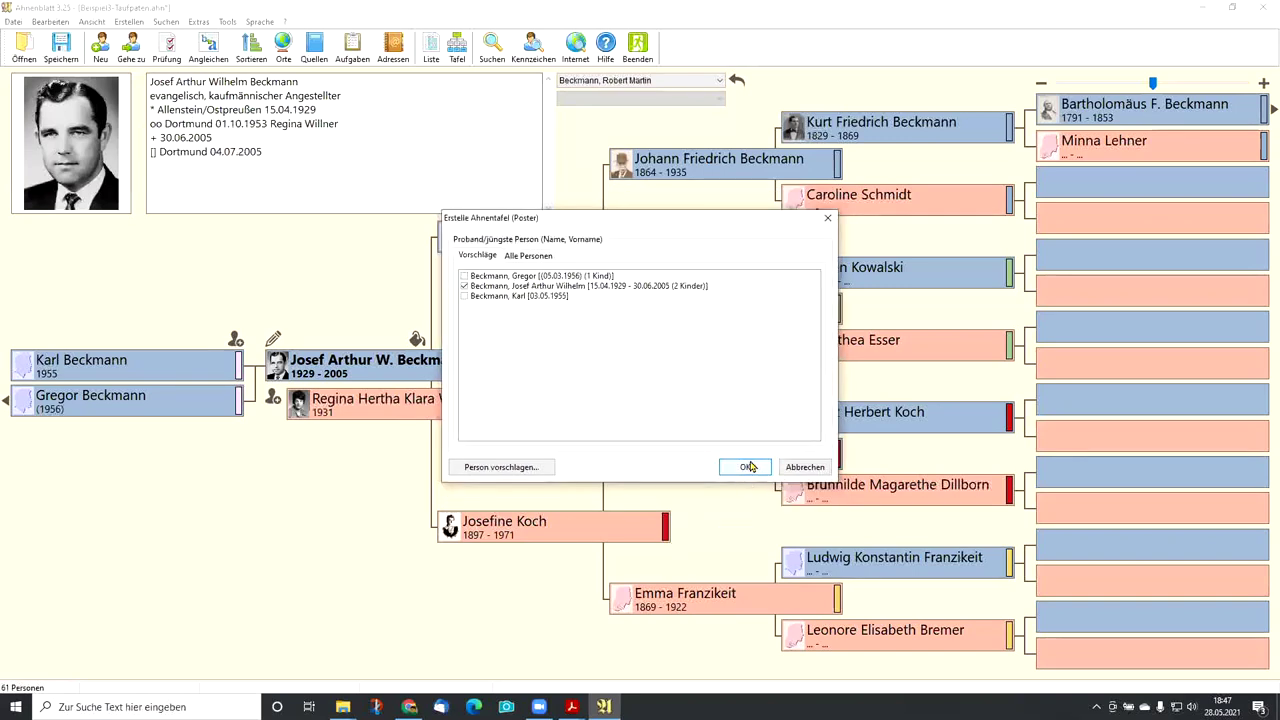
click(745, 468)
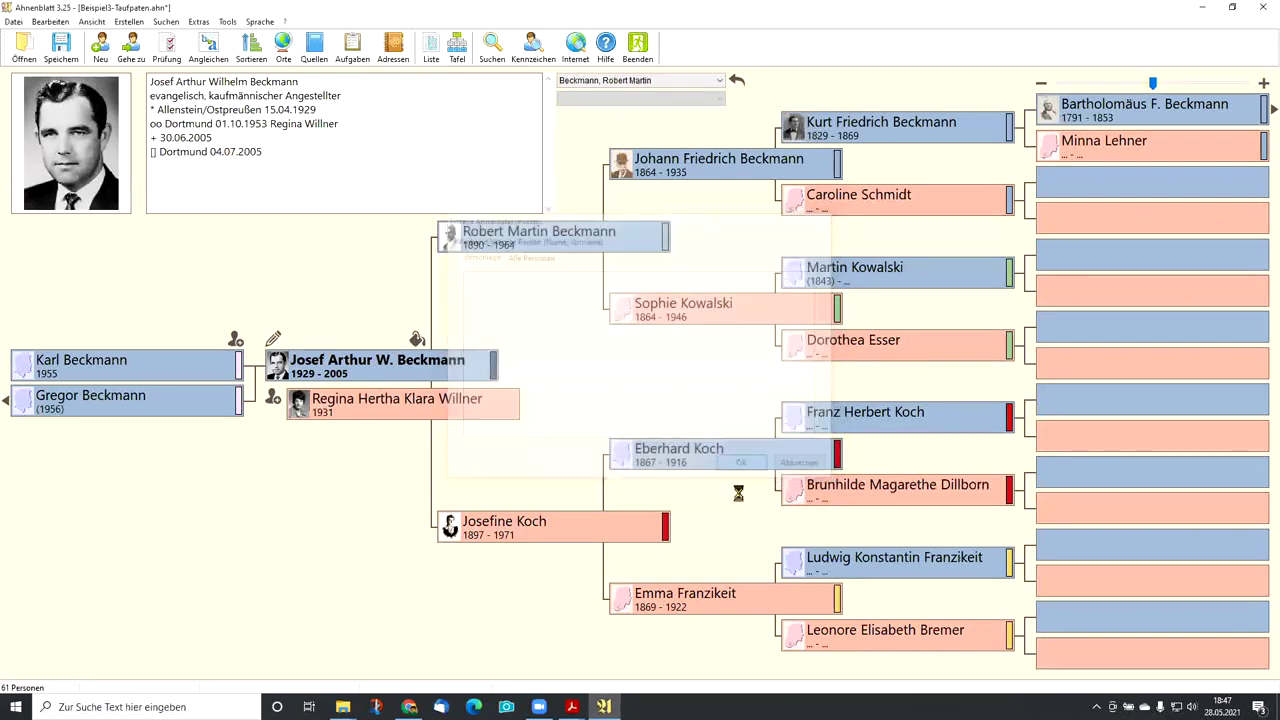
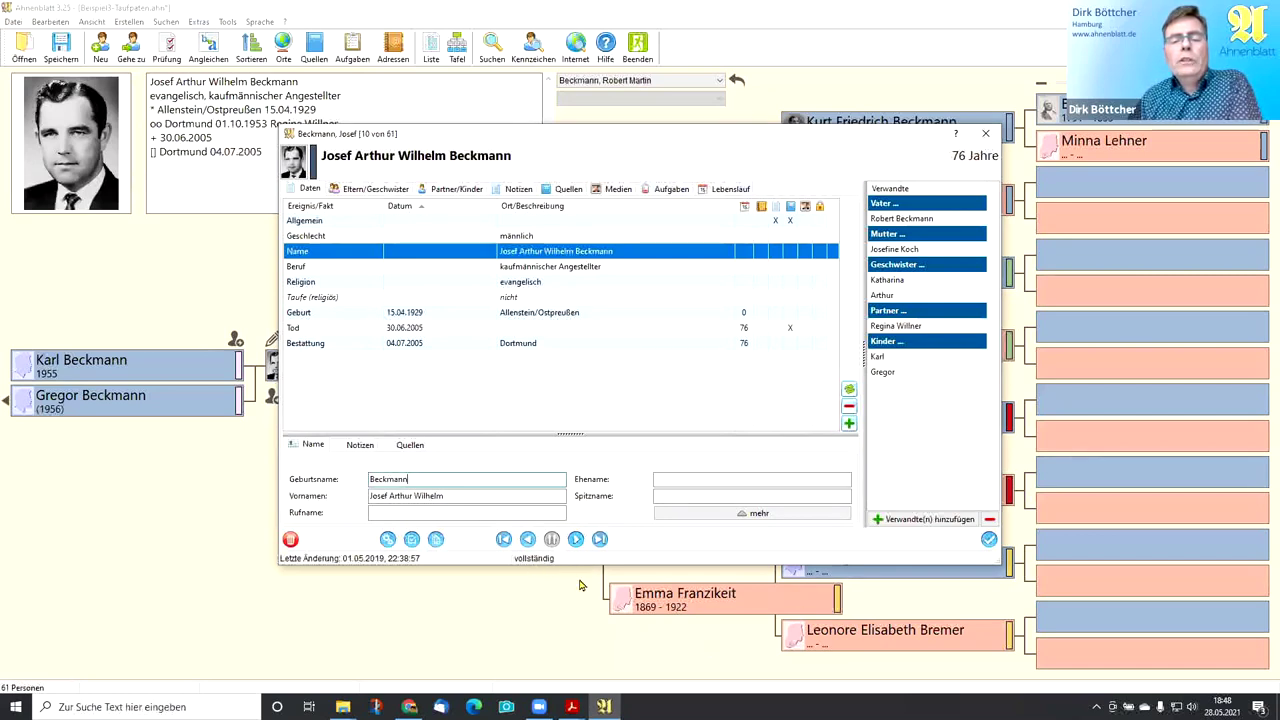
- Add Benutzerdefinierte ID as a favourite fact to the open person record and set its value to 1234-kjlk
click(848, 425)
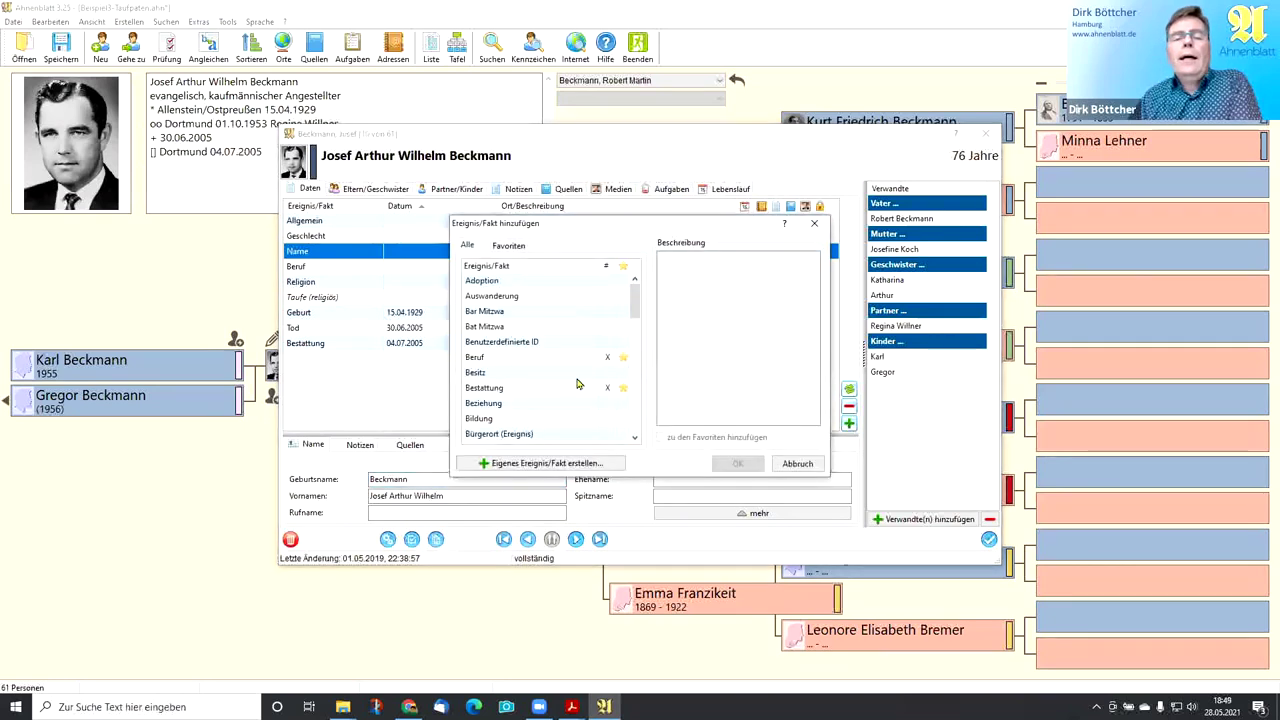
click(487, 346)
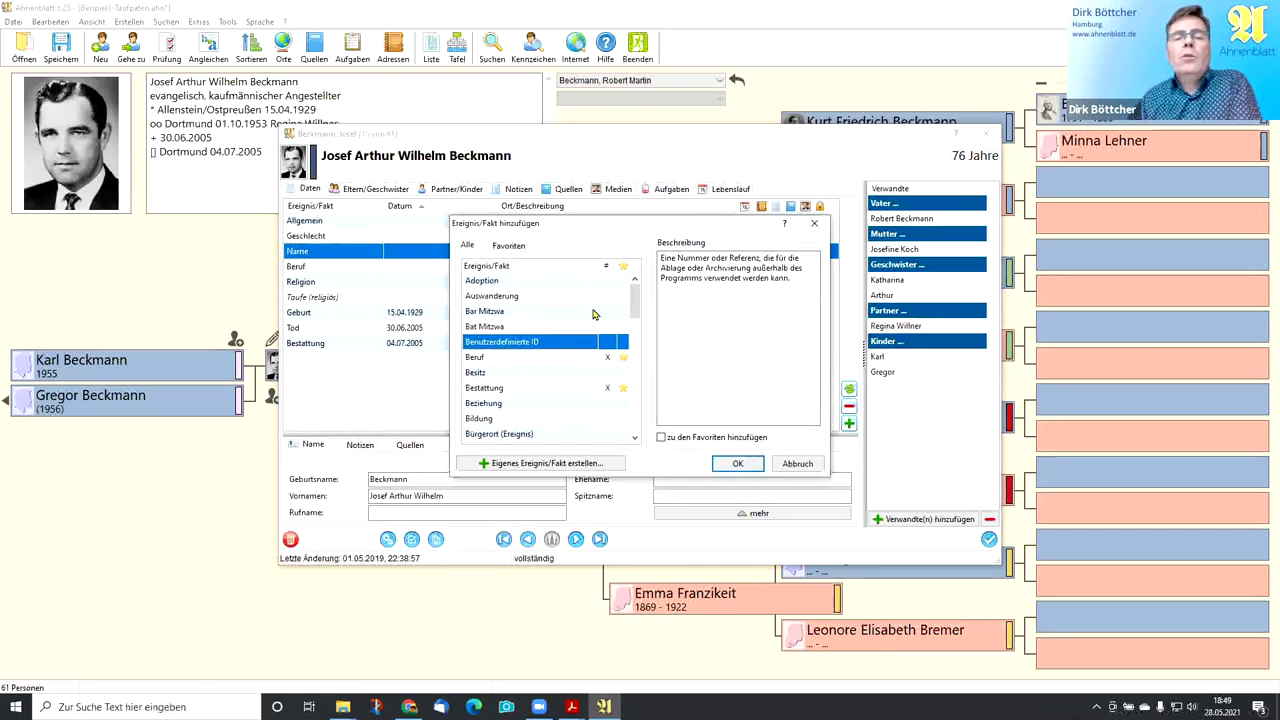
drag(578, 234, 683, 164)
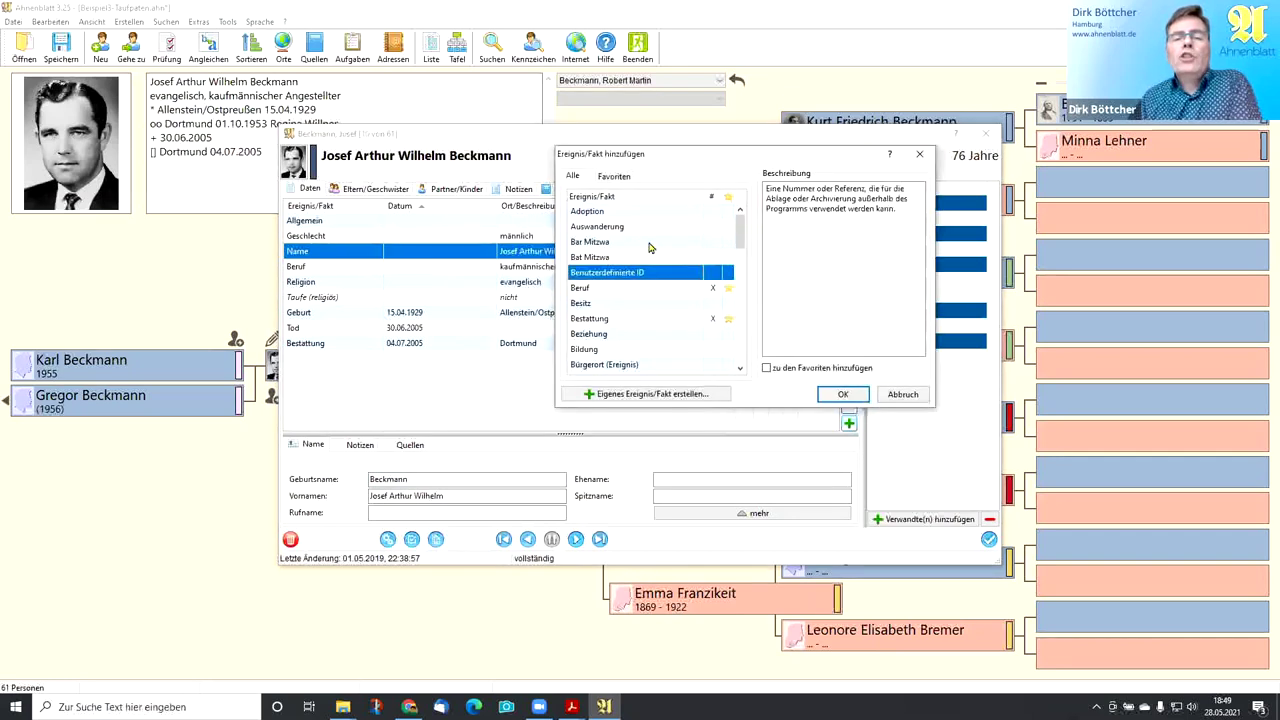
click(767, 369)
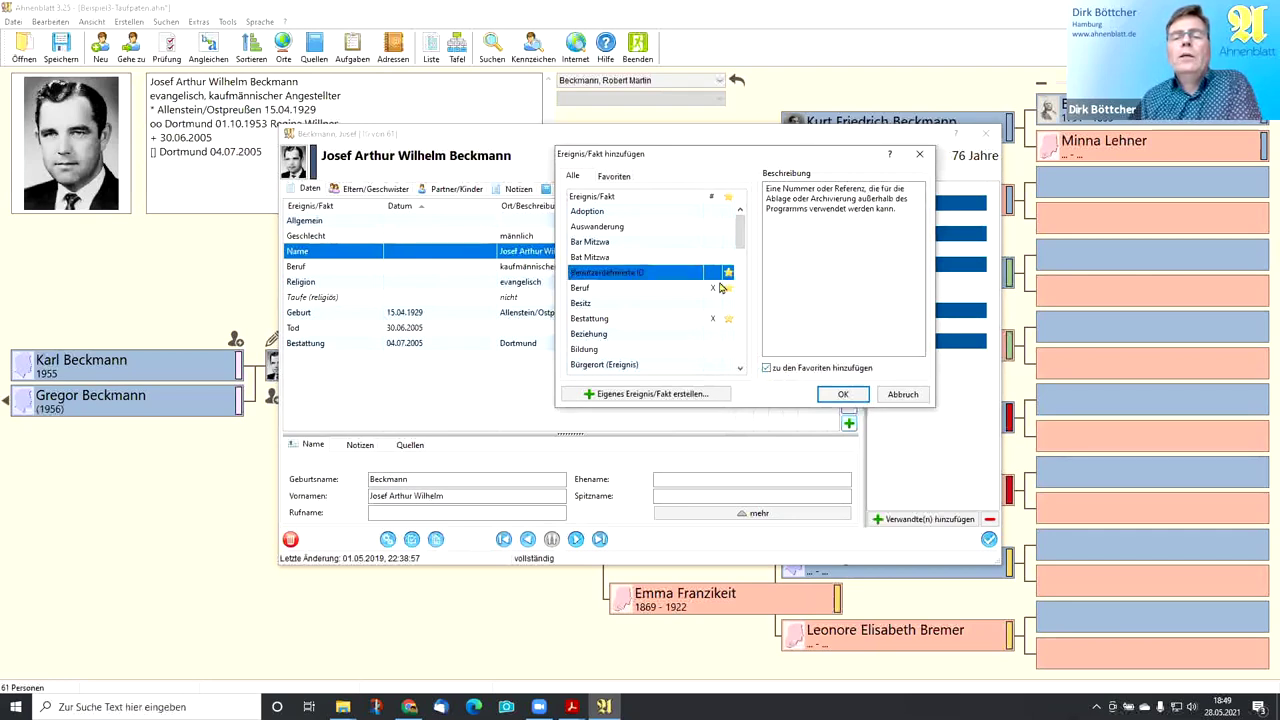
click(840, 395)
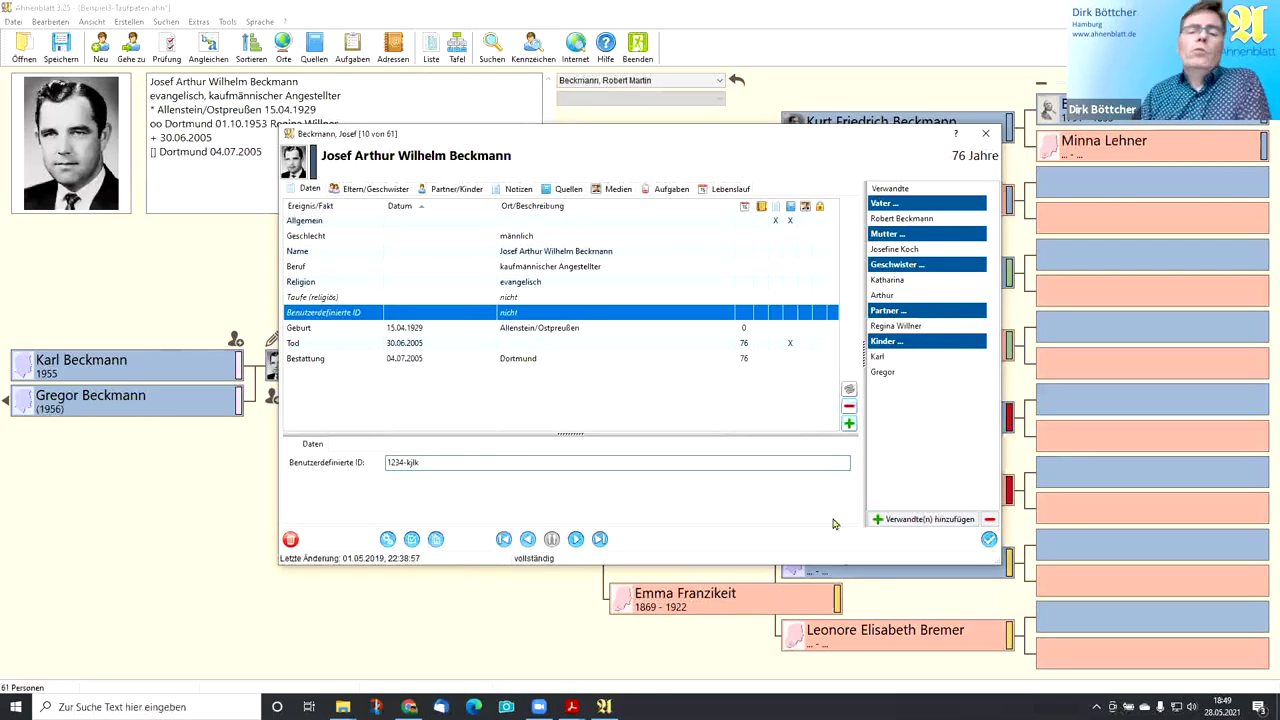
click(988, 541)
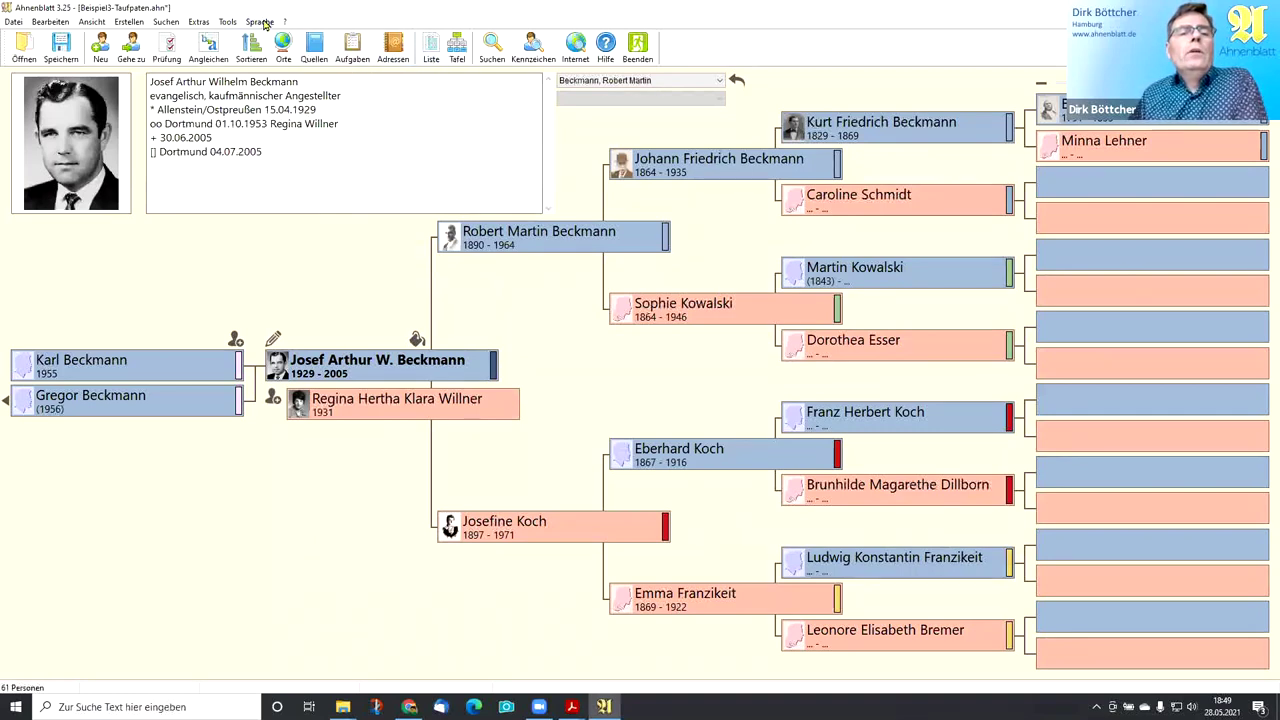
- Configure the Namensdarstellung to add the Benutzerdefinierte ID (REFN) after names and show it in the Navigator, but not in Ausgaben
click(198, 22)
click(201, 150)
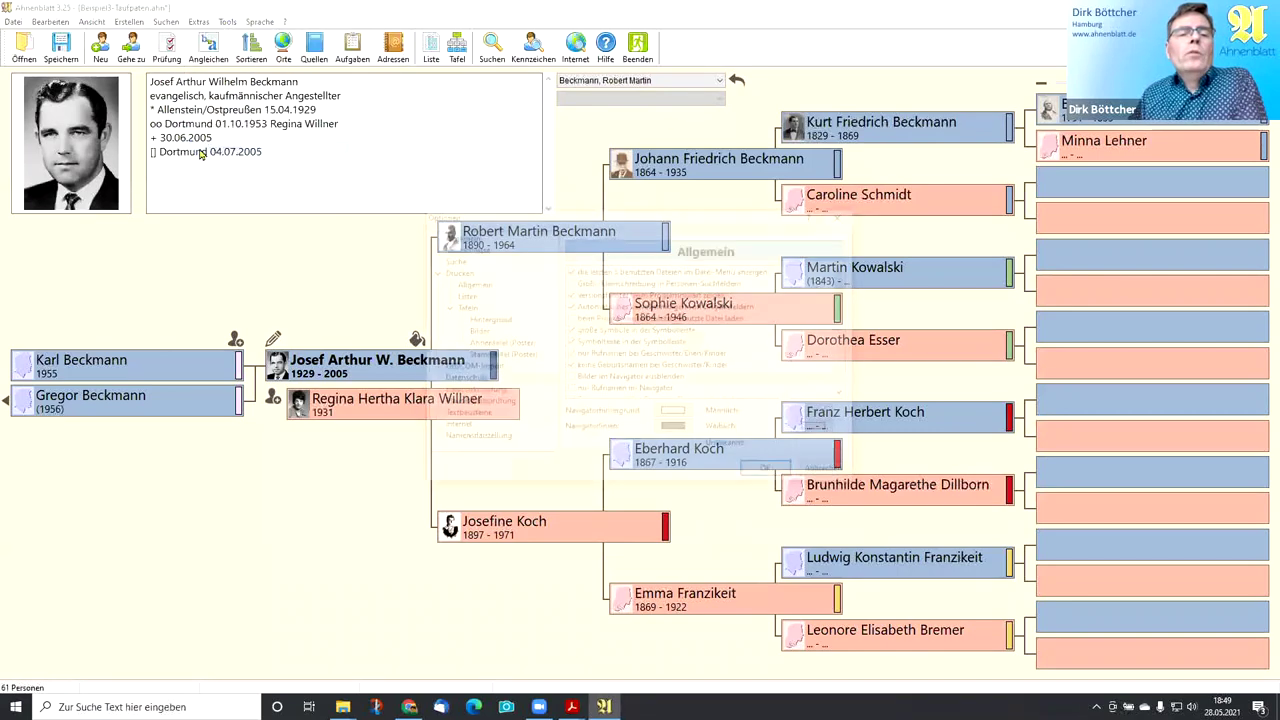
click(474, 440)
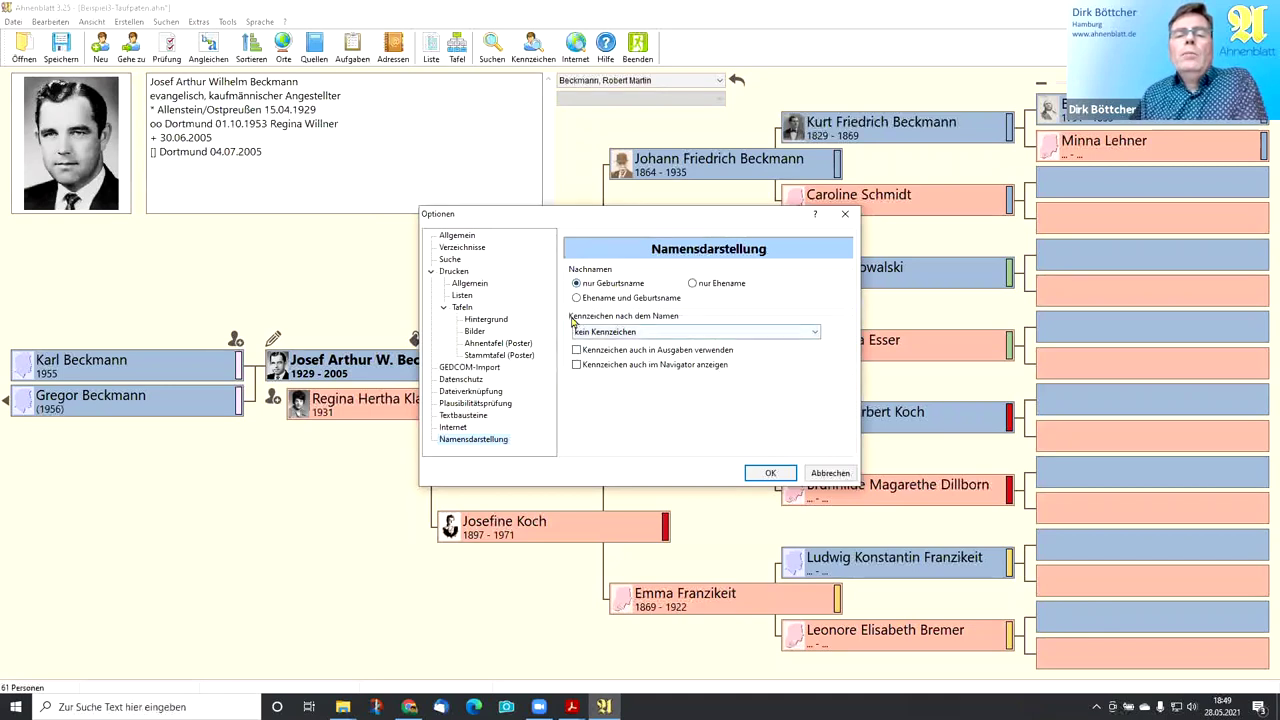
click(629, 334)
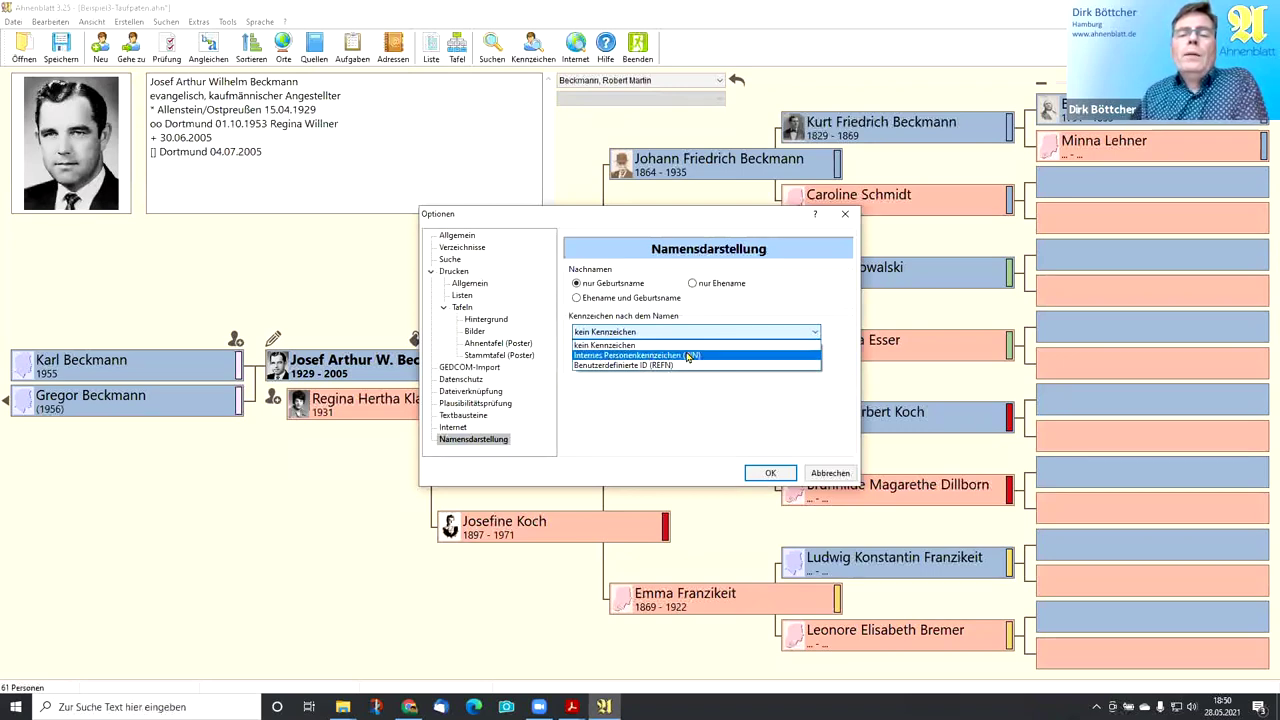
click(617, 368)
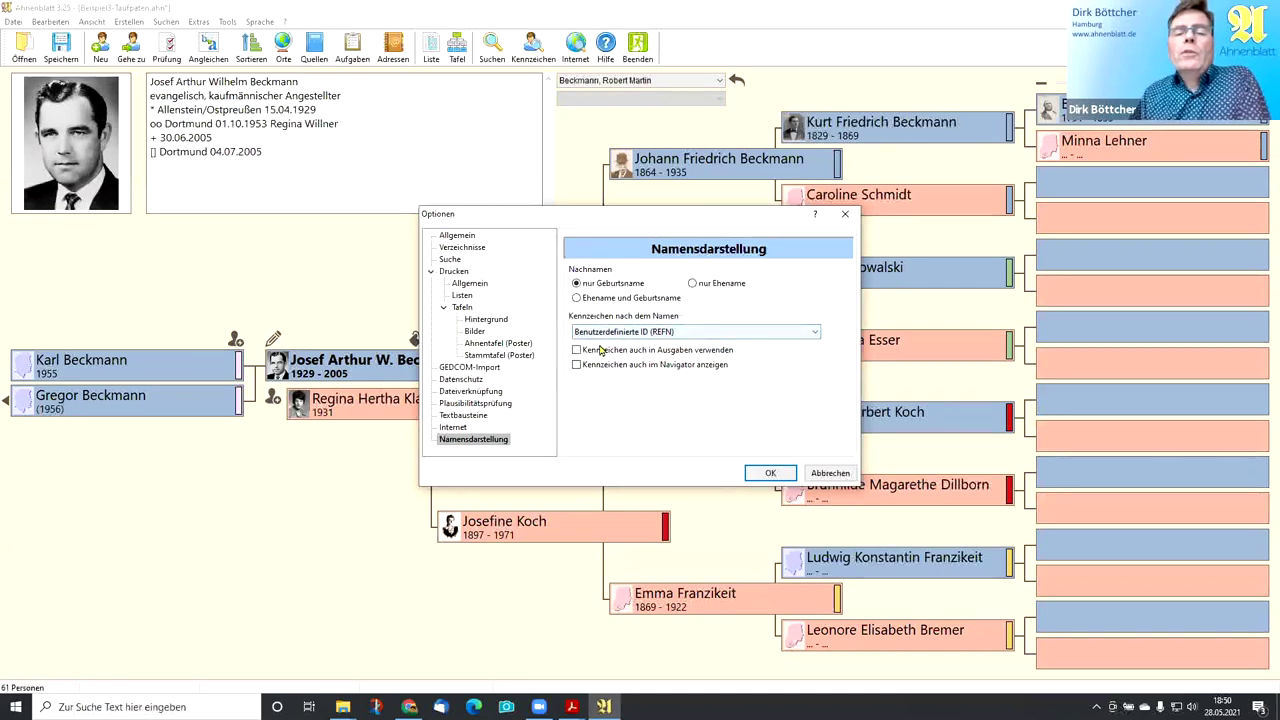
click(577, 351)
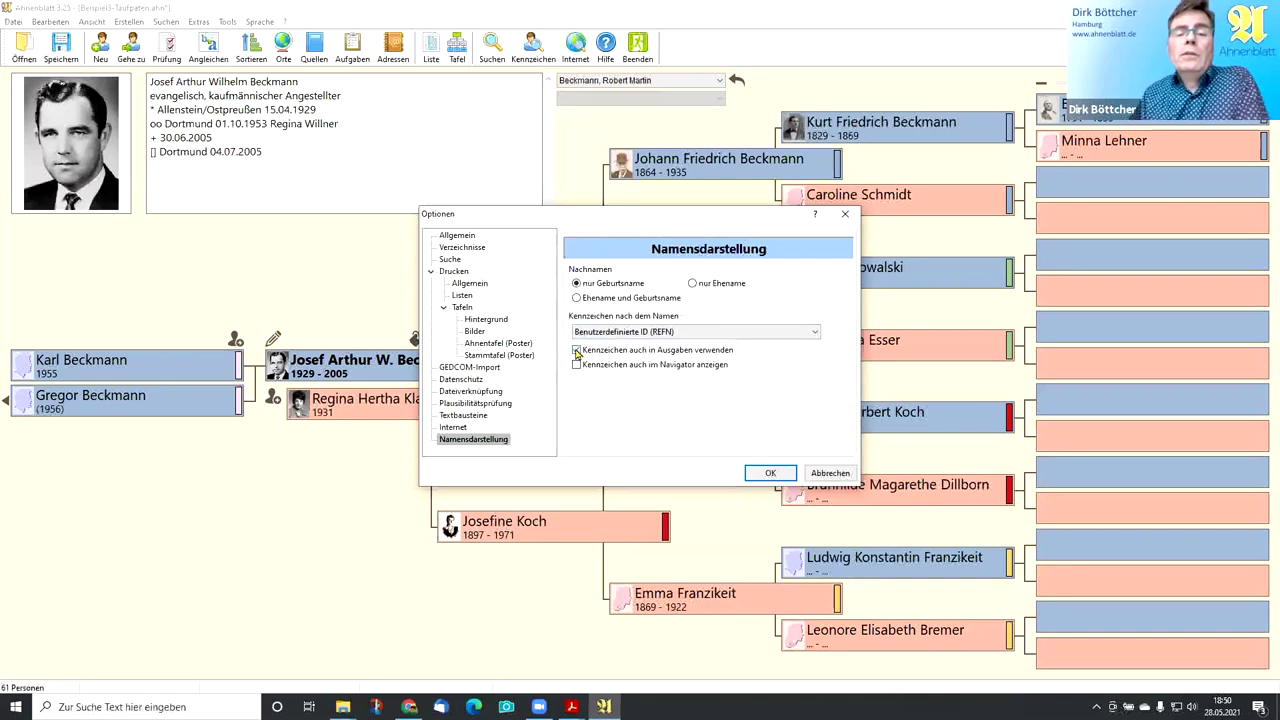
click(577, 351)
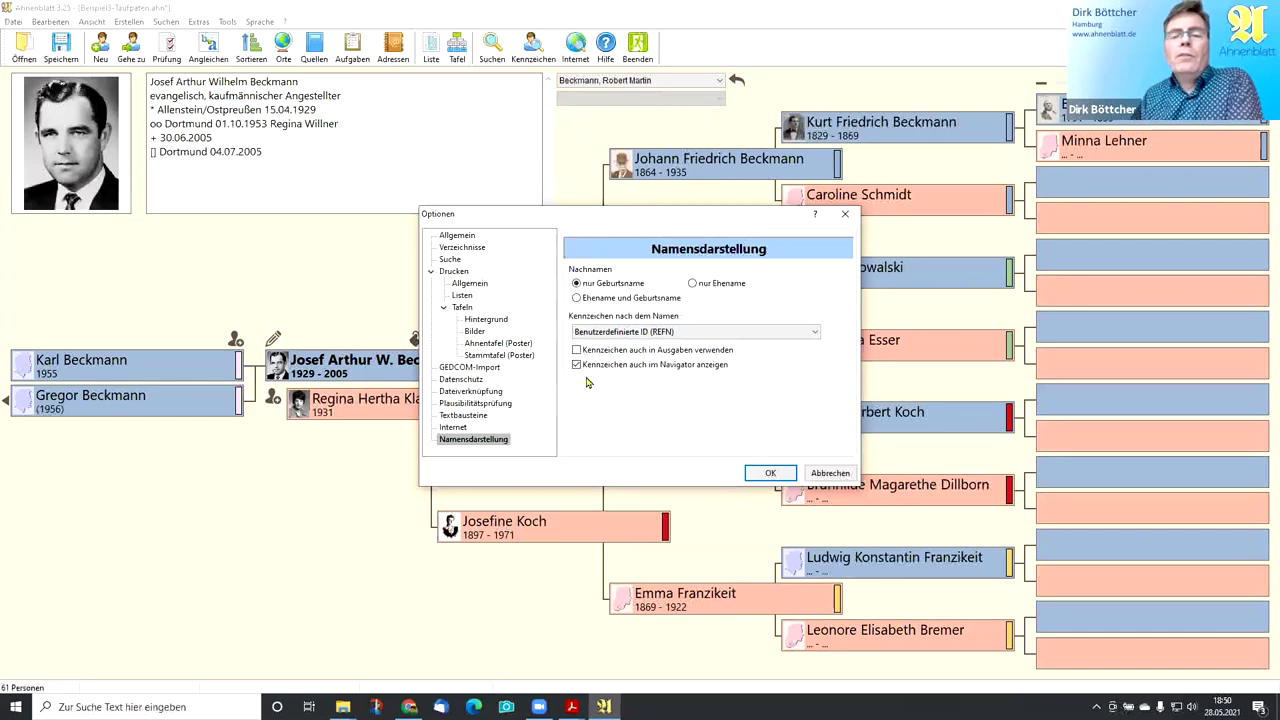
click(770, 472)
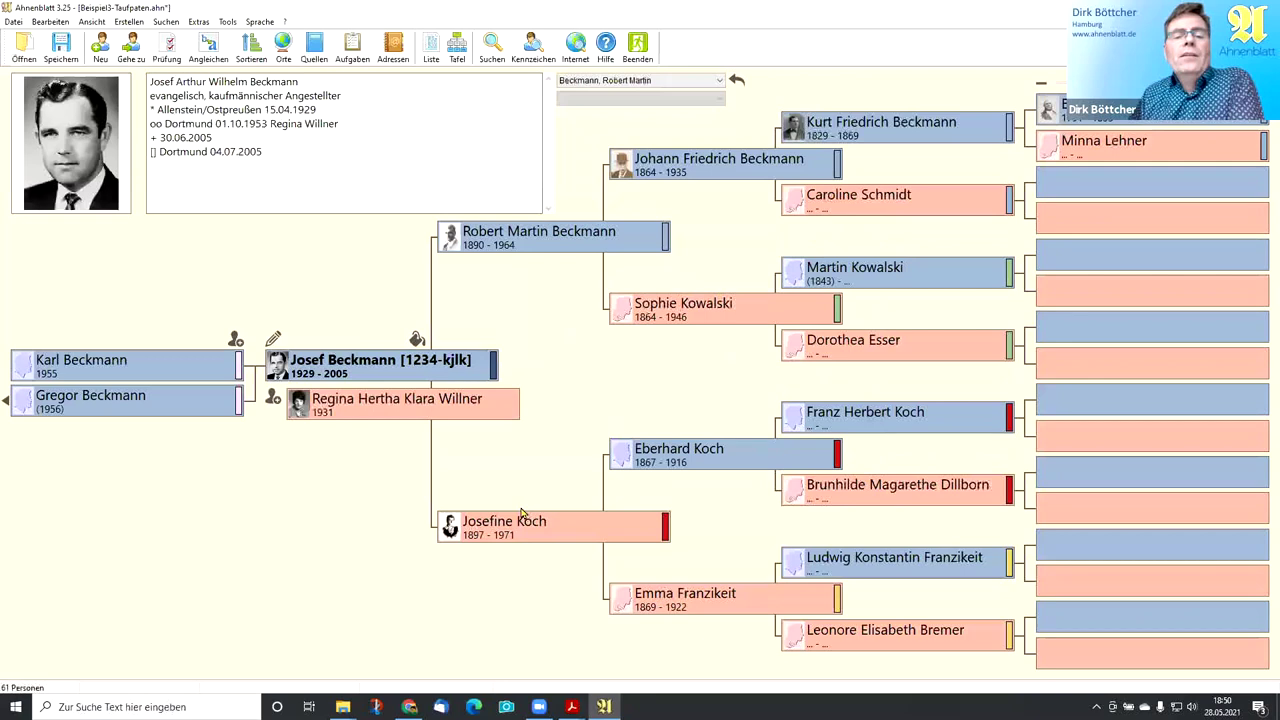
mouse_move(420, 374)
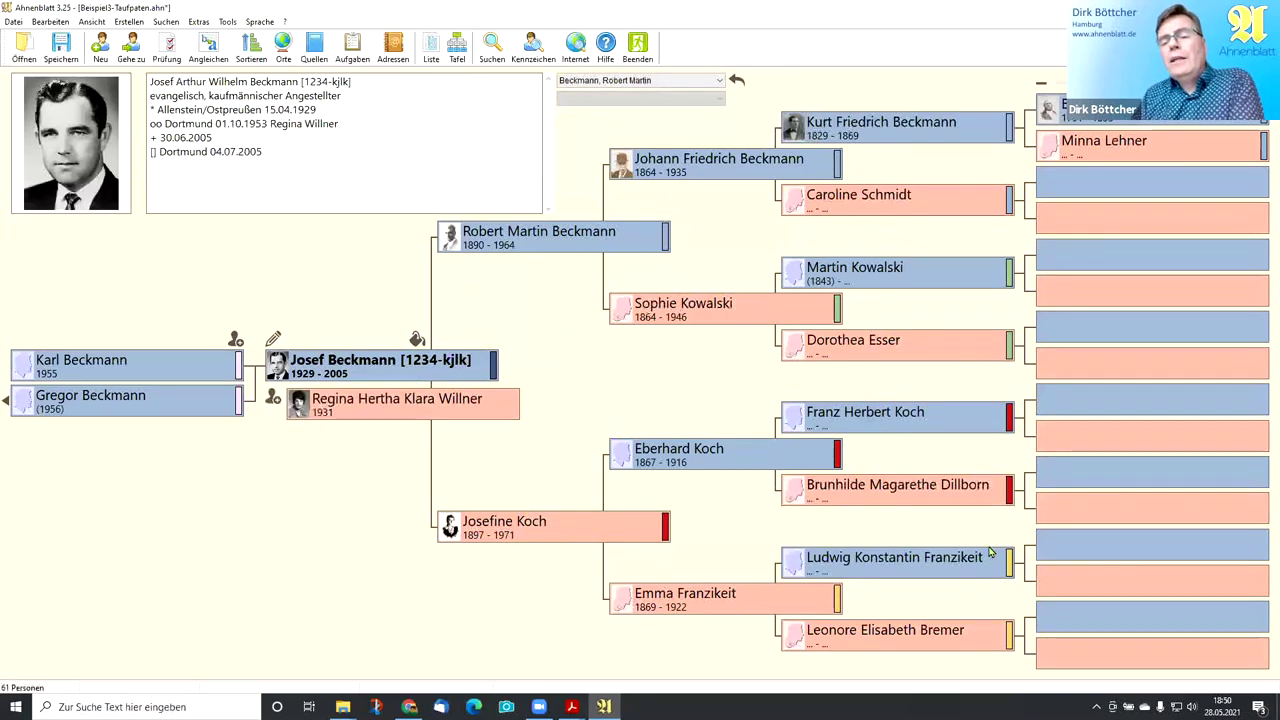
- Set the Benutzerdefinierte ID of the focus person's father to 876 and return the focus to the son
click(563, 233)
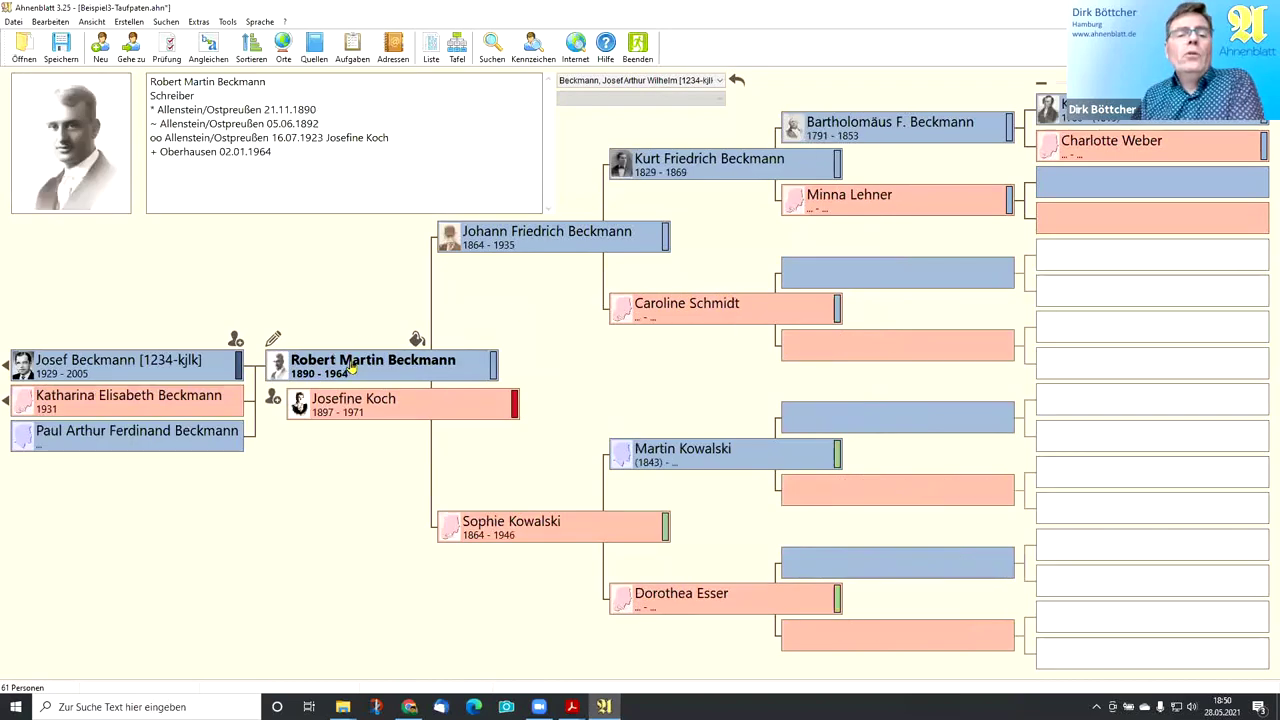
double_click(352, 374)
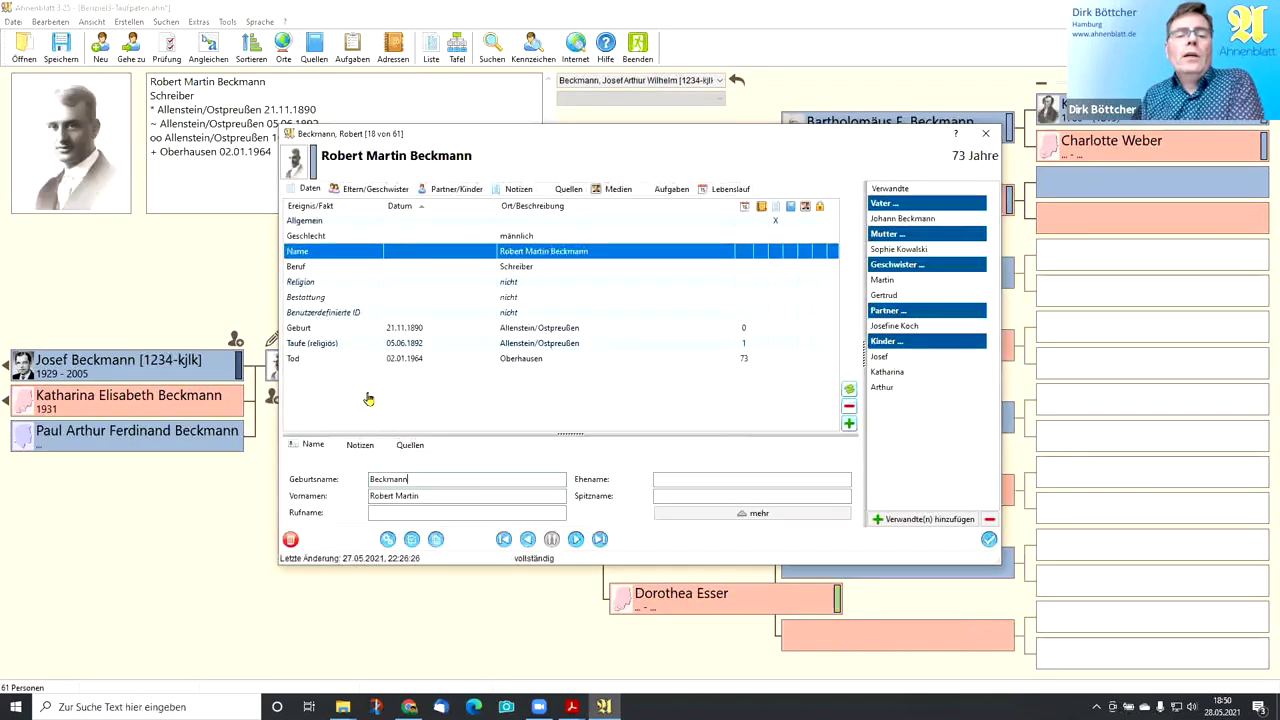
click(318, 314)
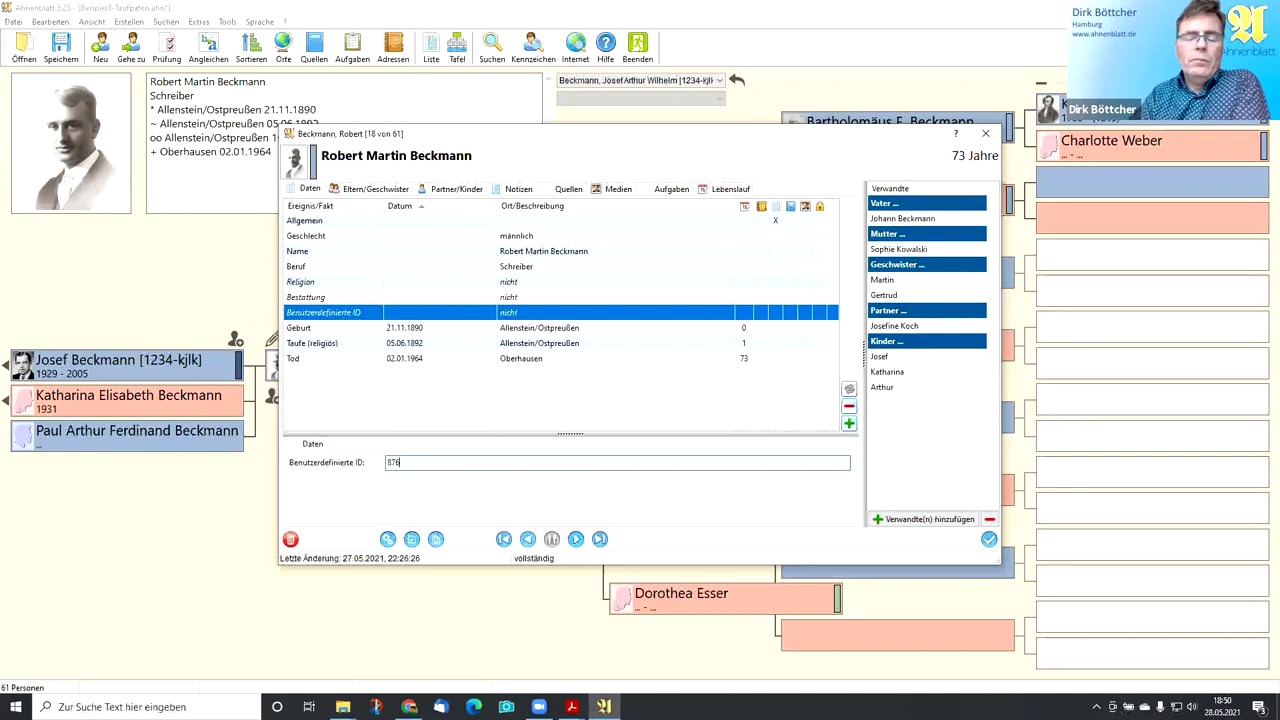
click(988, 539)
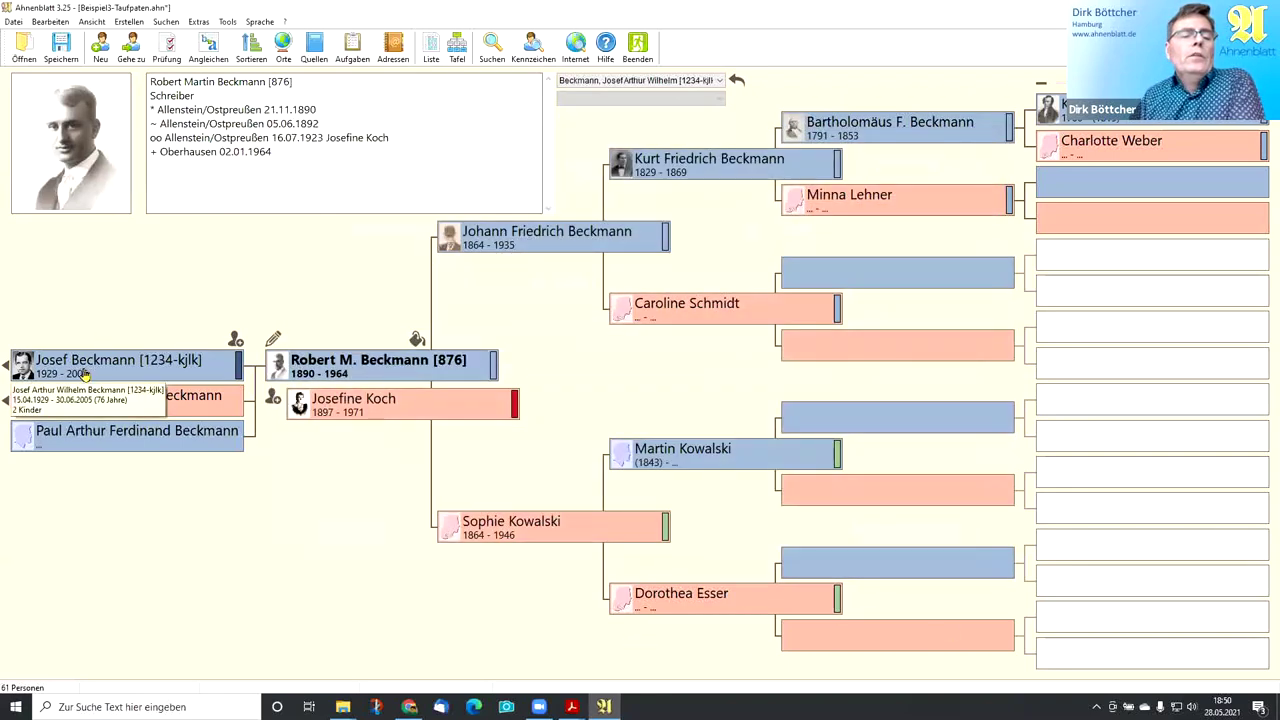
click(200, 368)
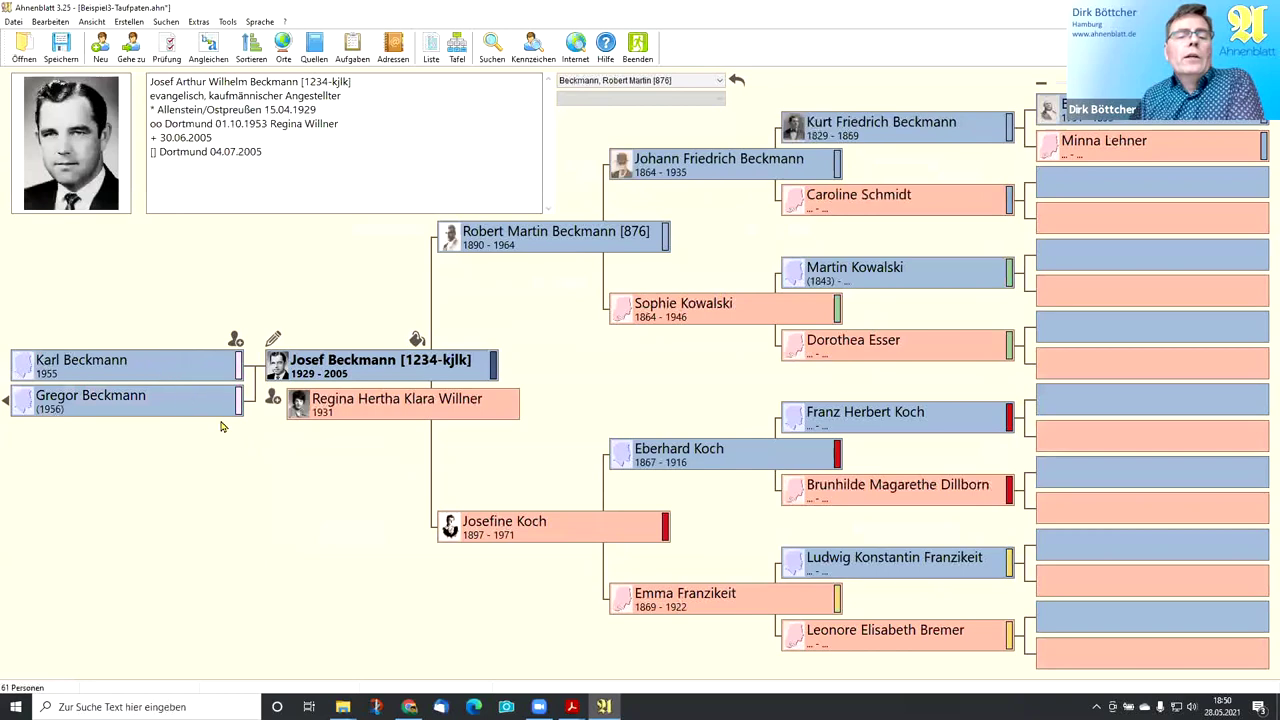
- Change the identifier after names to Internes Personenkennzeichen (RIN) in the Namensdarstellung options
click(196, 22)
click(238, 148)
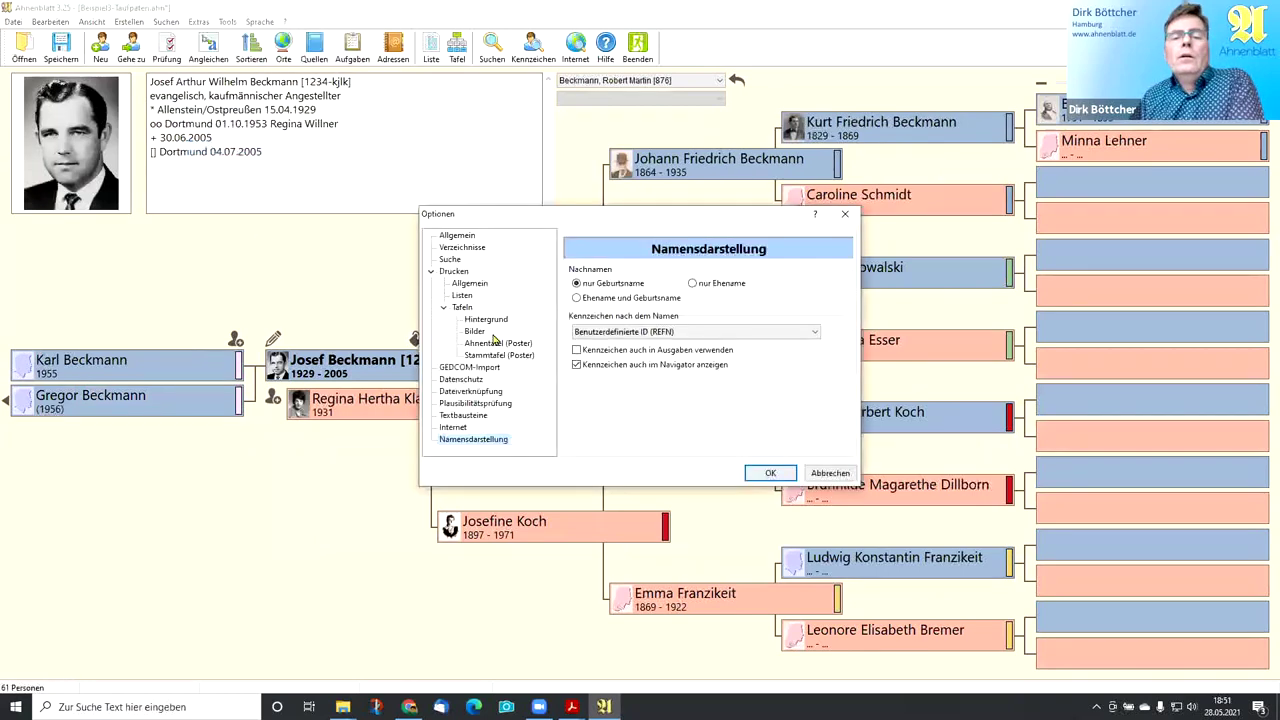
click(607, 335)
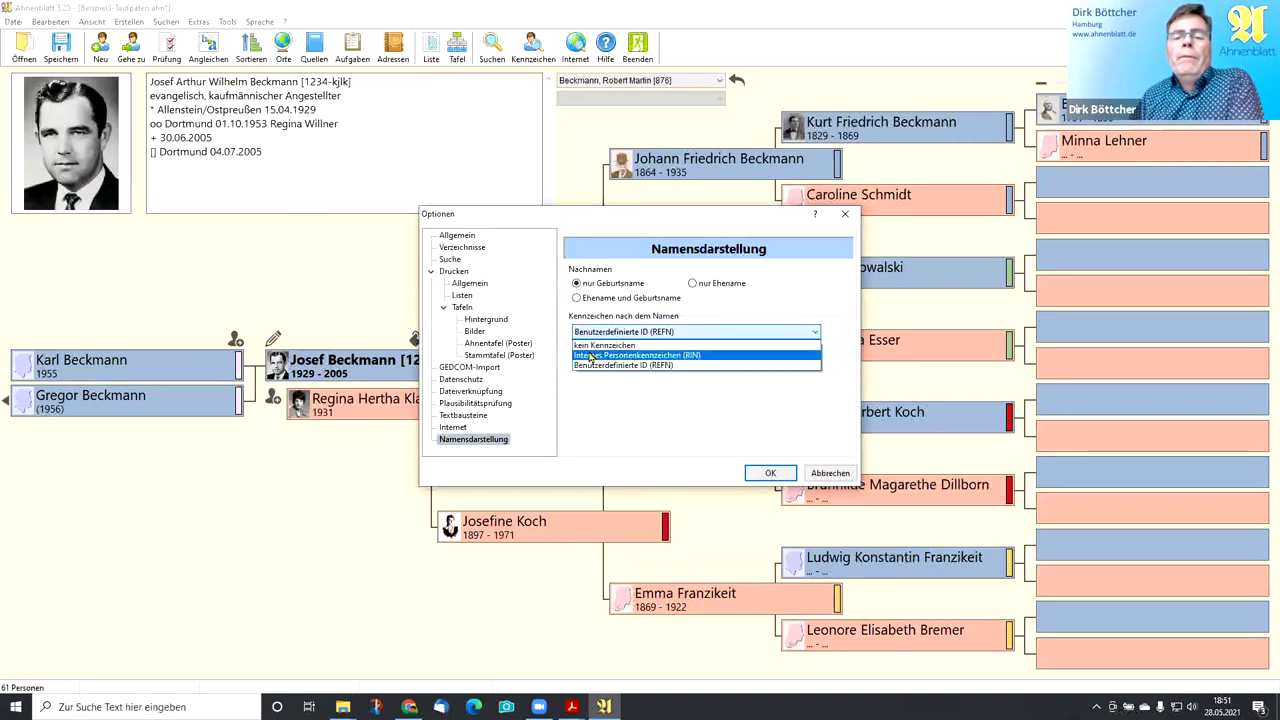
click(697, 358)
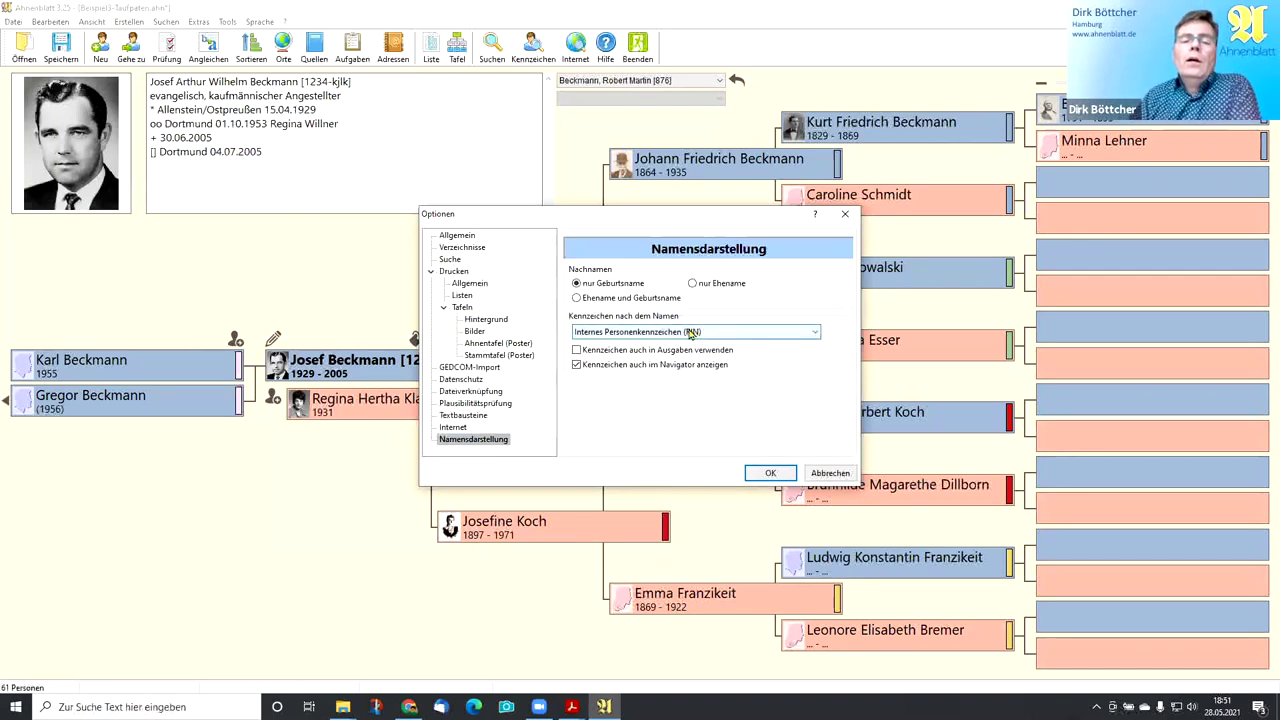
click(769, 474)
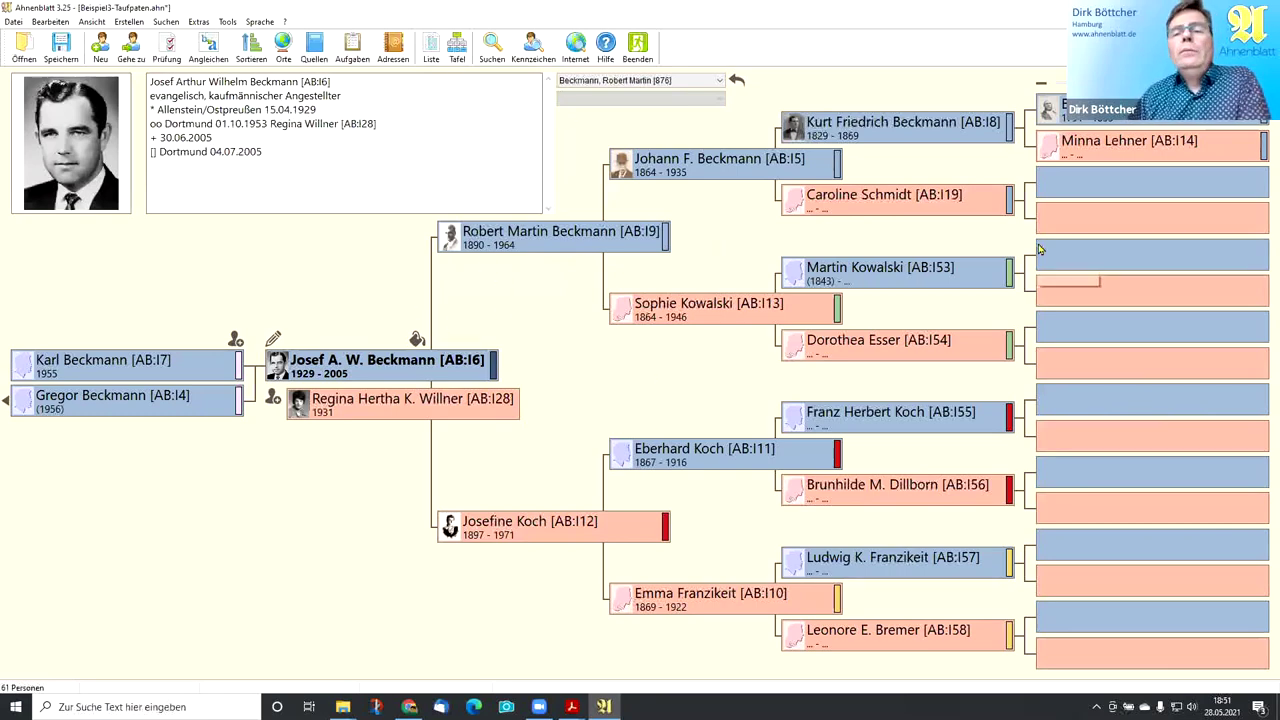
- Search the Kennzeichen for 54, using the internal person identifier (RIN) and a match anywhere
click(533, 60)
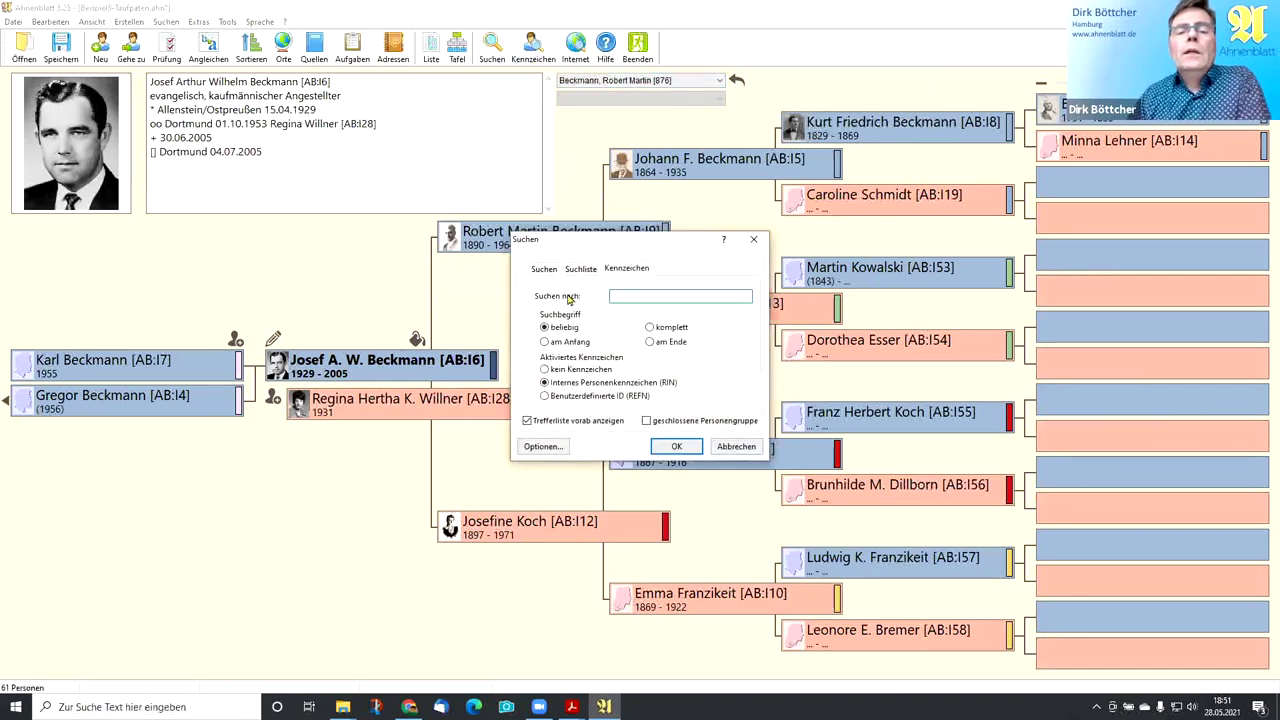
click(543, 276)
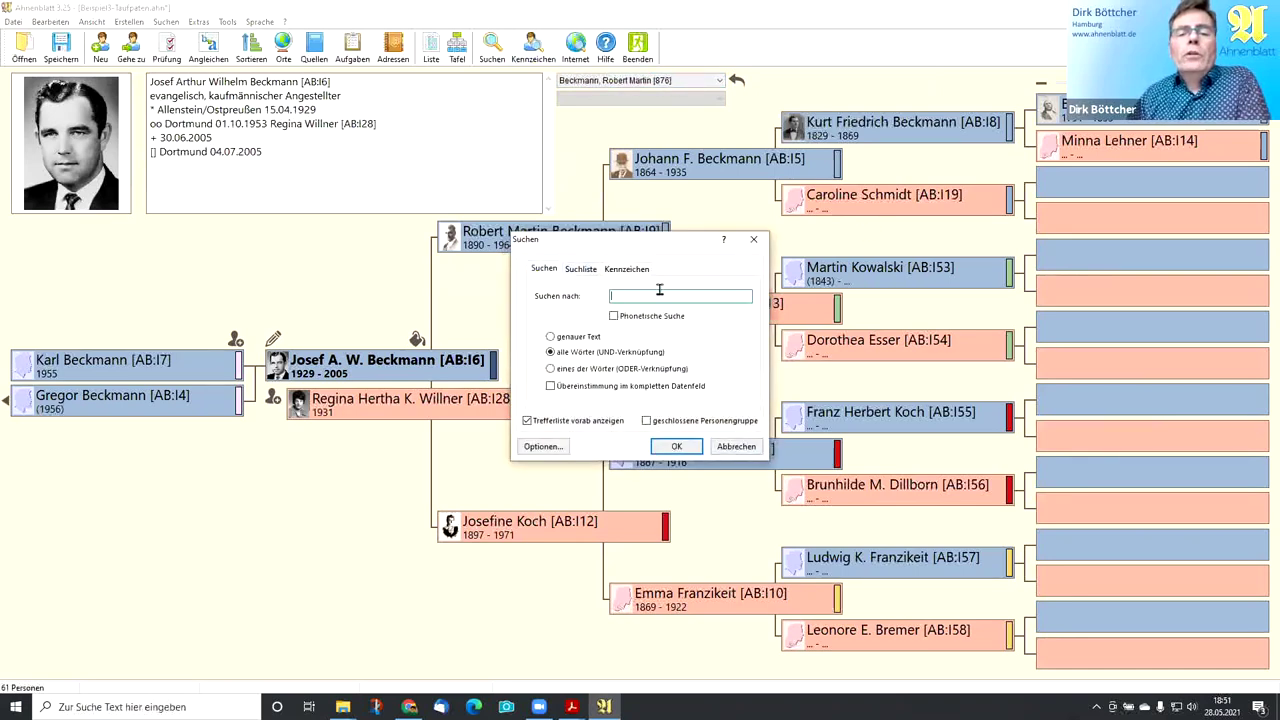
click(582, 271)
click(625, 270)
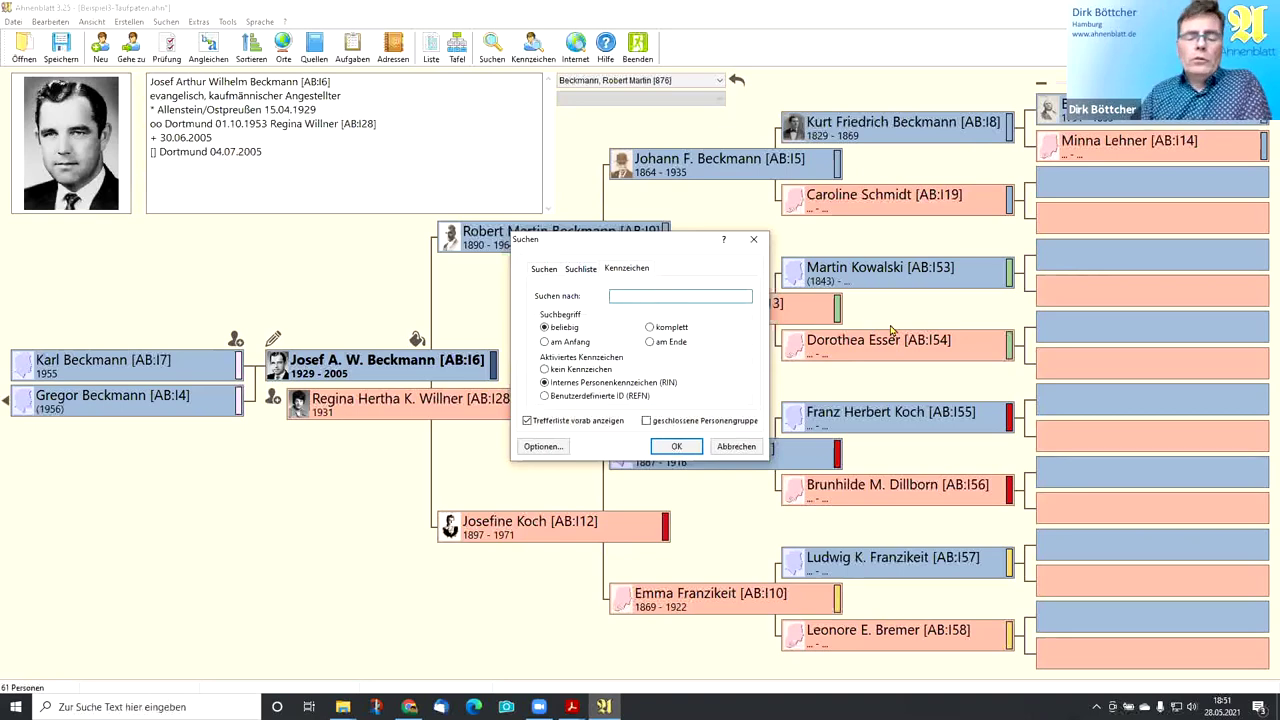
text(54)
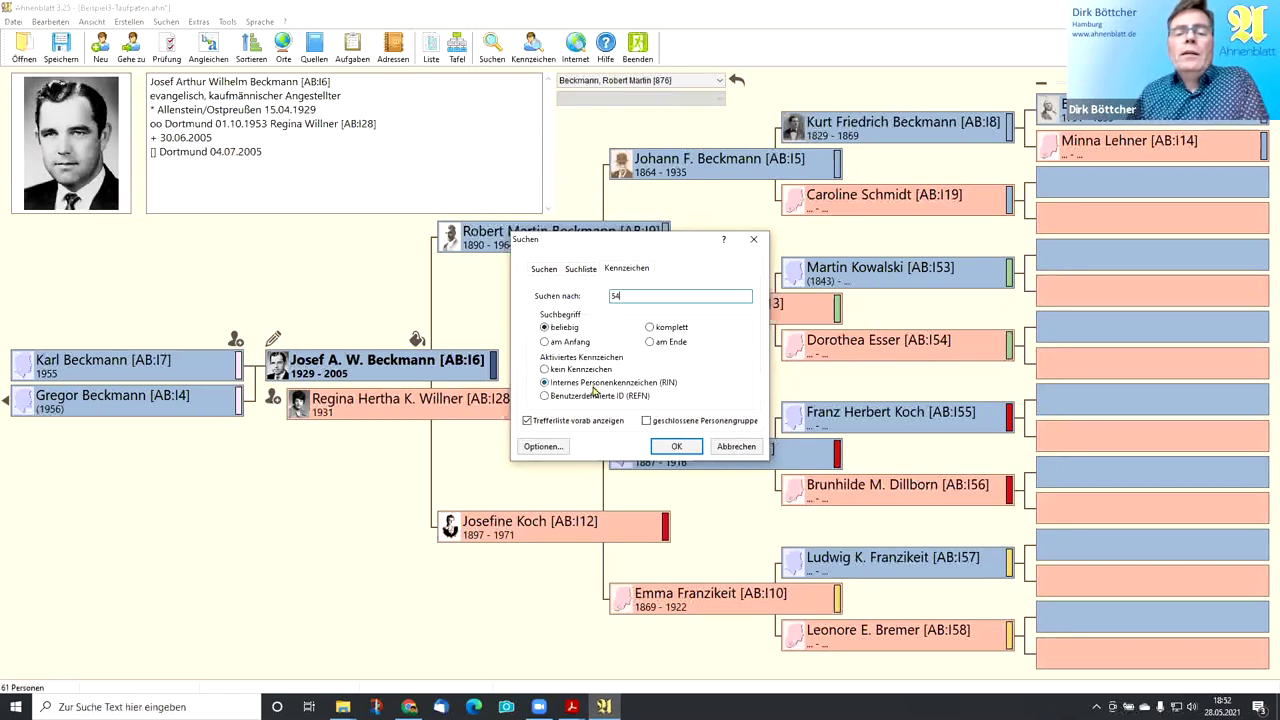
click(674, 447)
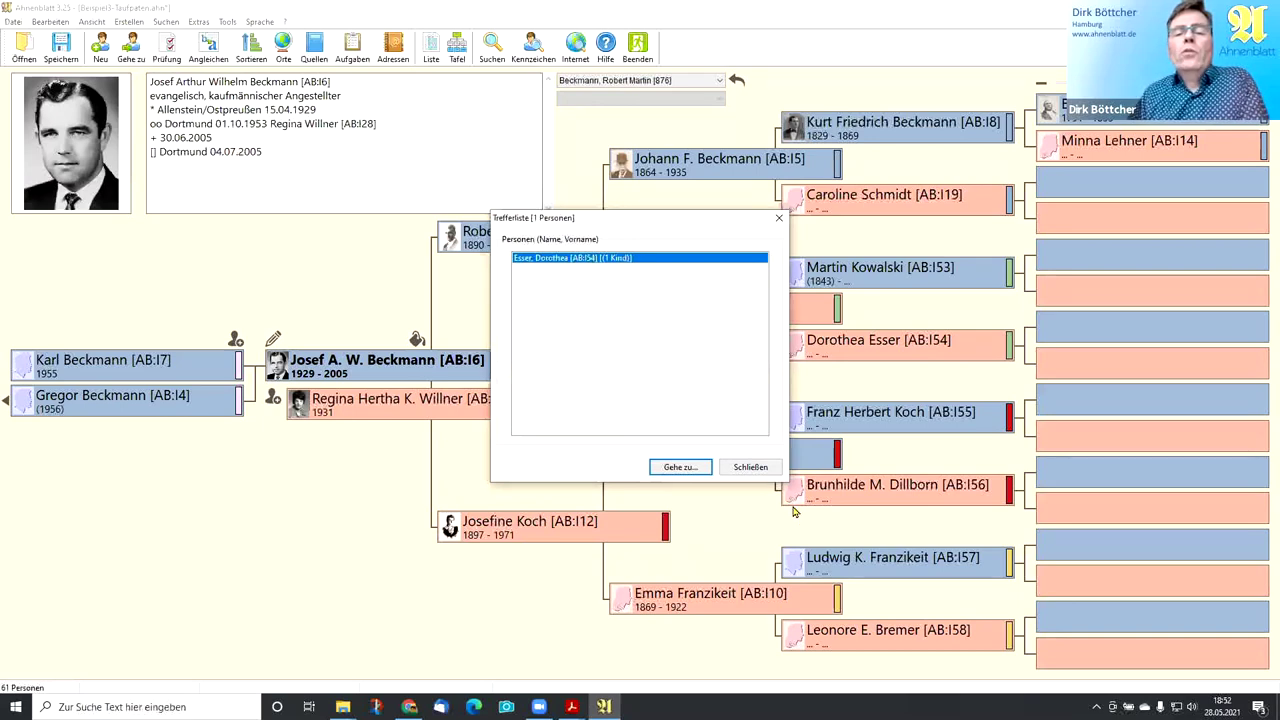
- Go to the person found by the identifier search, view the record, and close it with that person as the Navigator focus
click(680, 467)
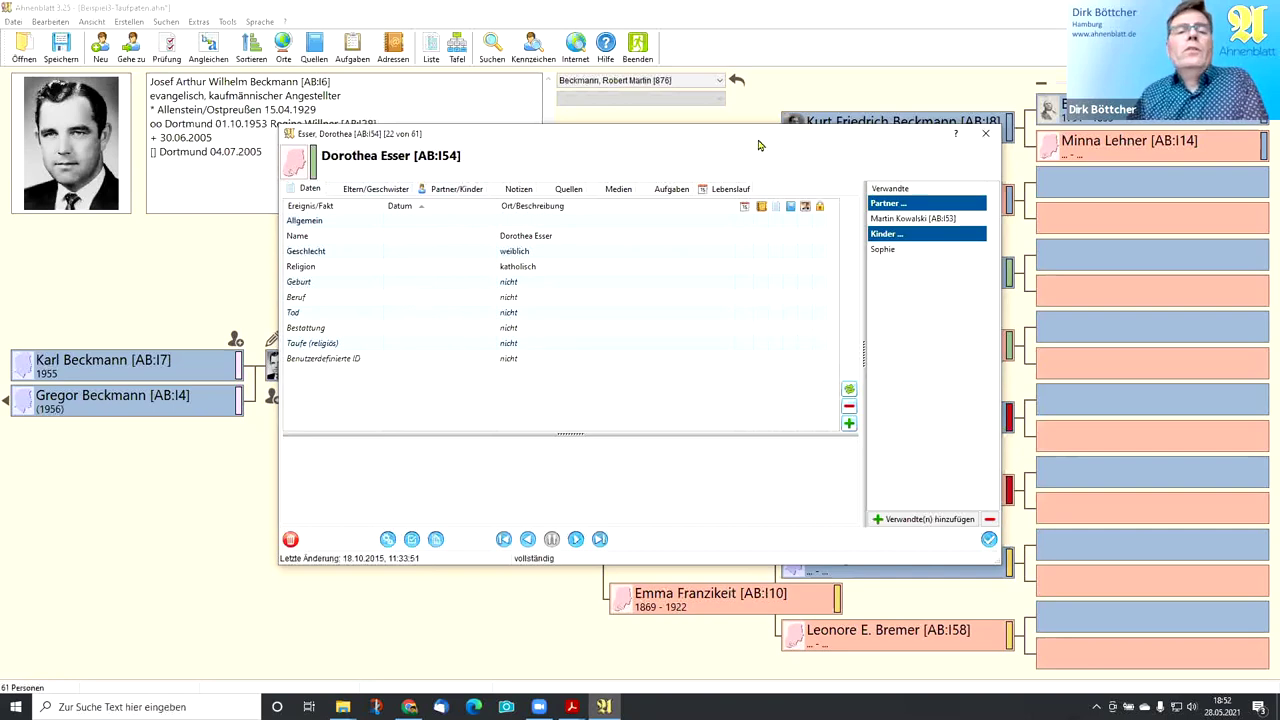
drag(758, 145, 671, 148)
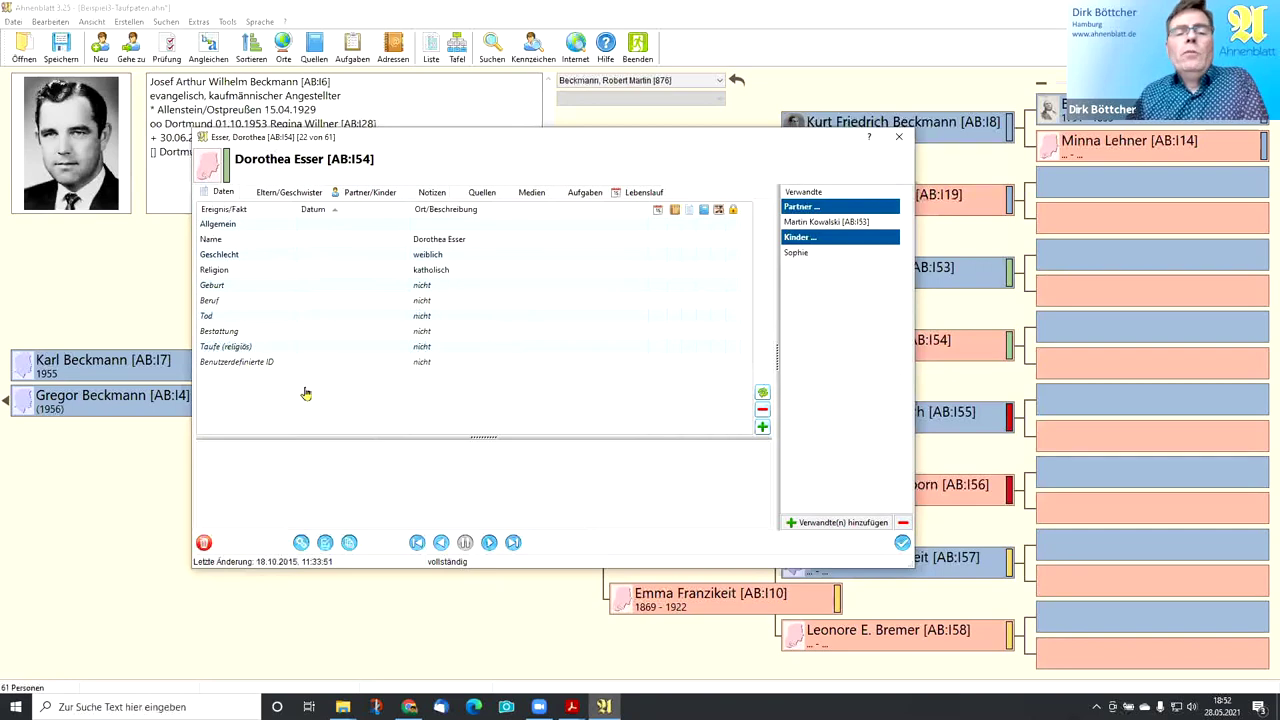
click(902, 543)
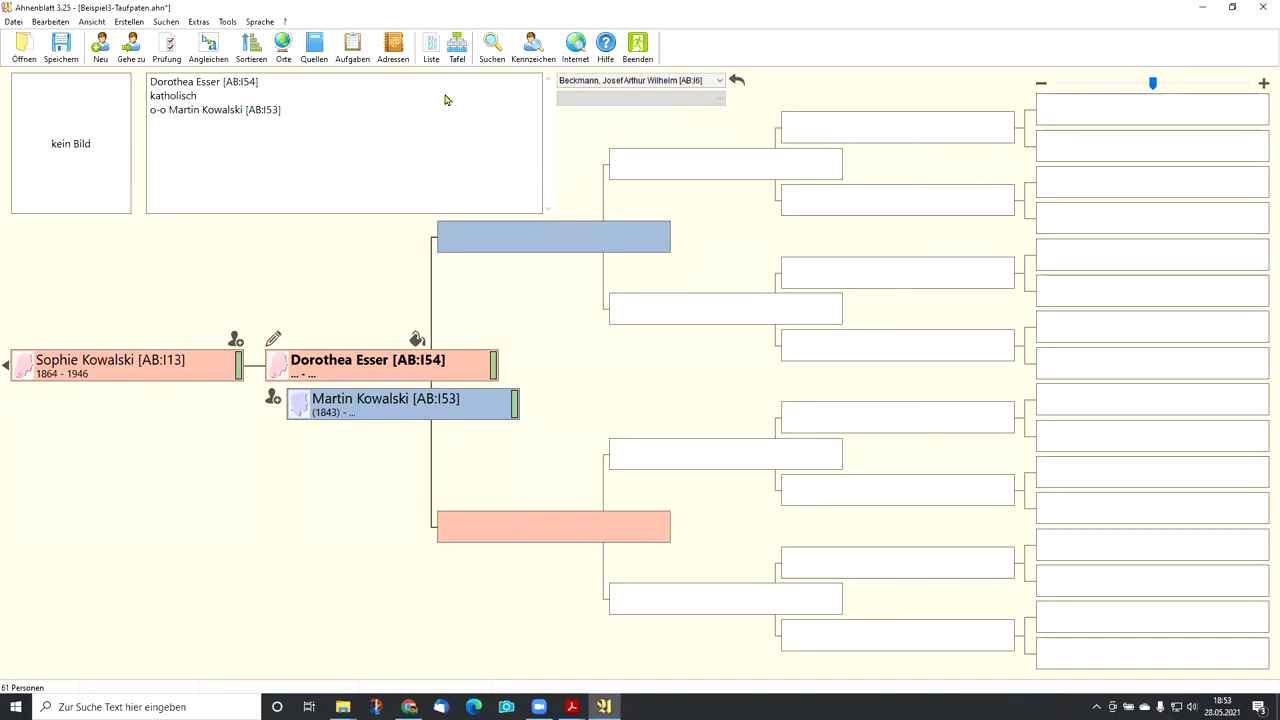
click(436, 55)
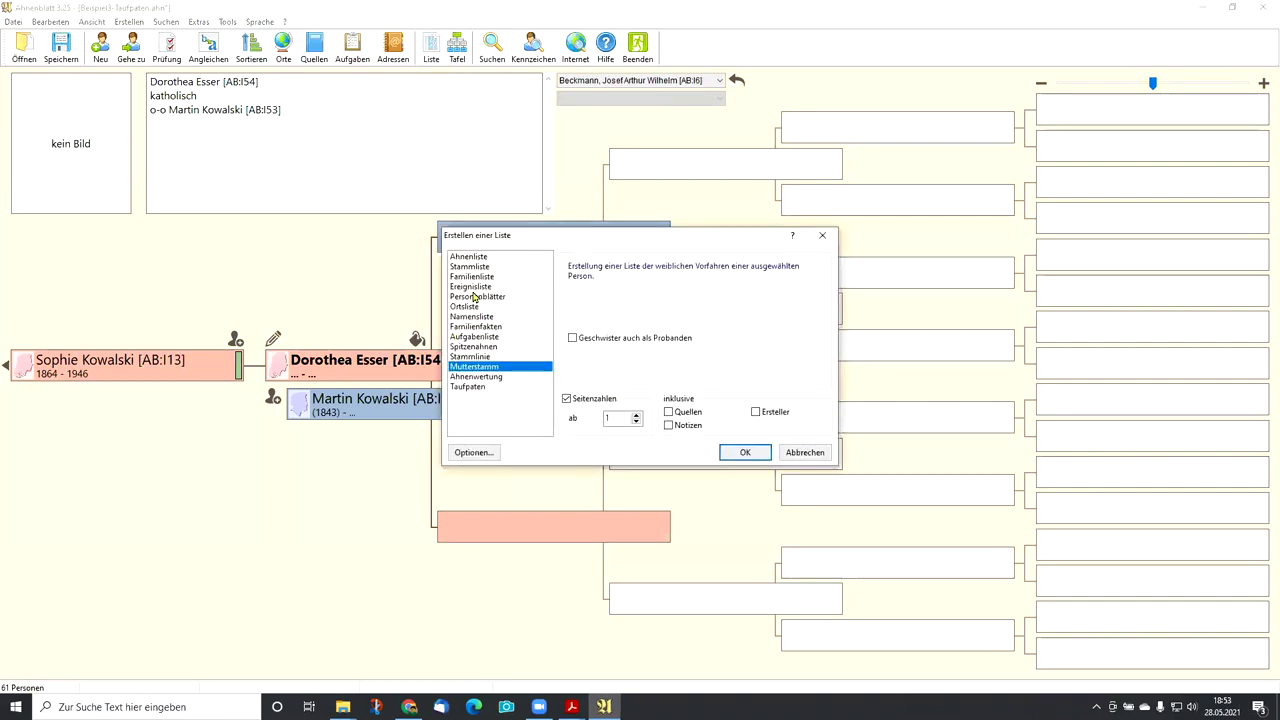
click(475, 299)
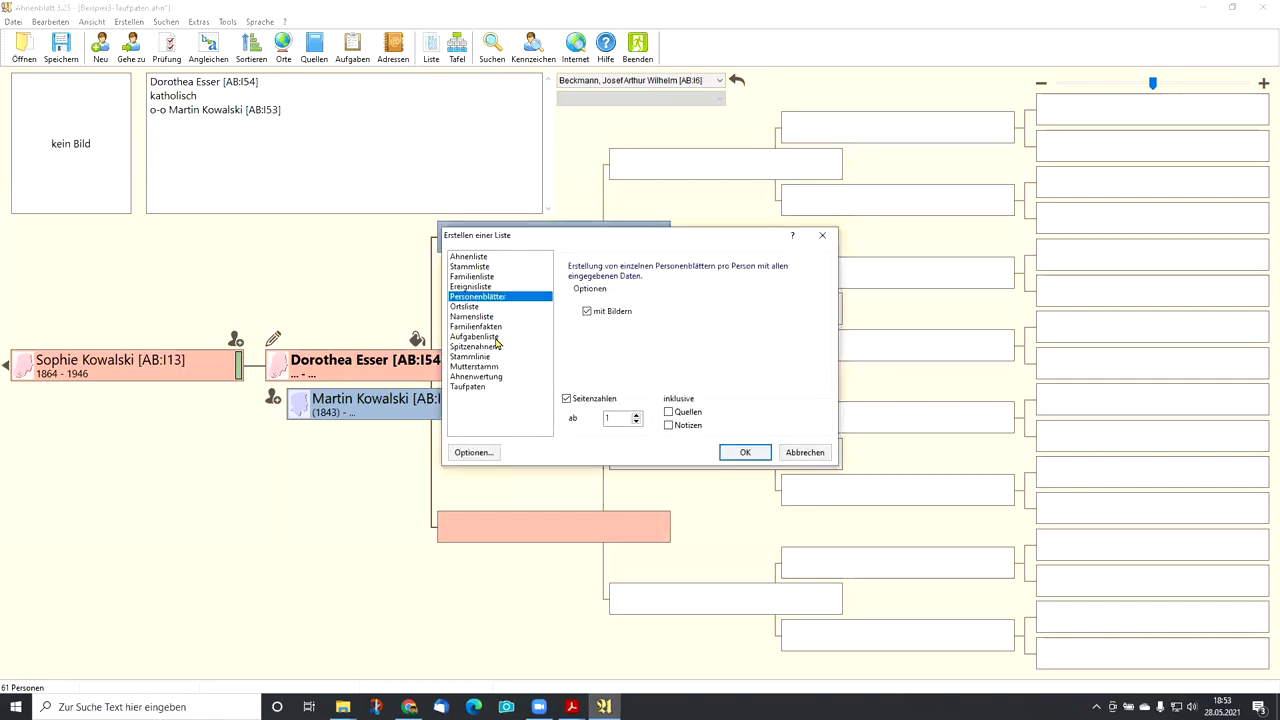
click(820, 455)
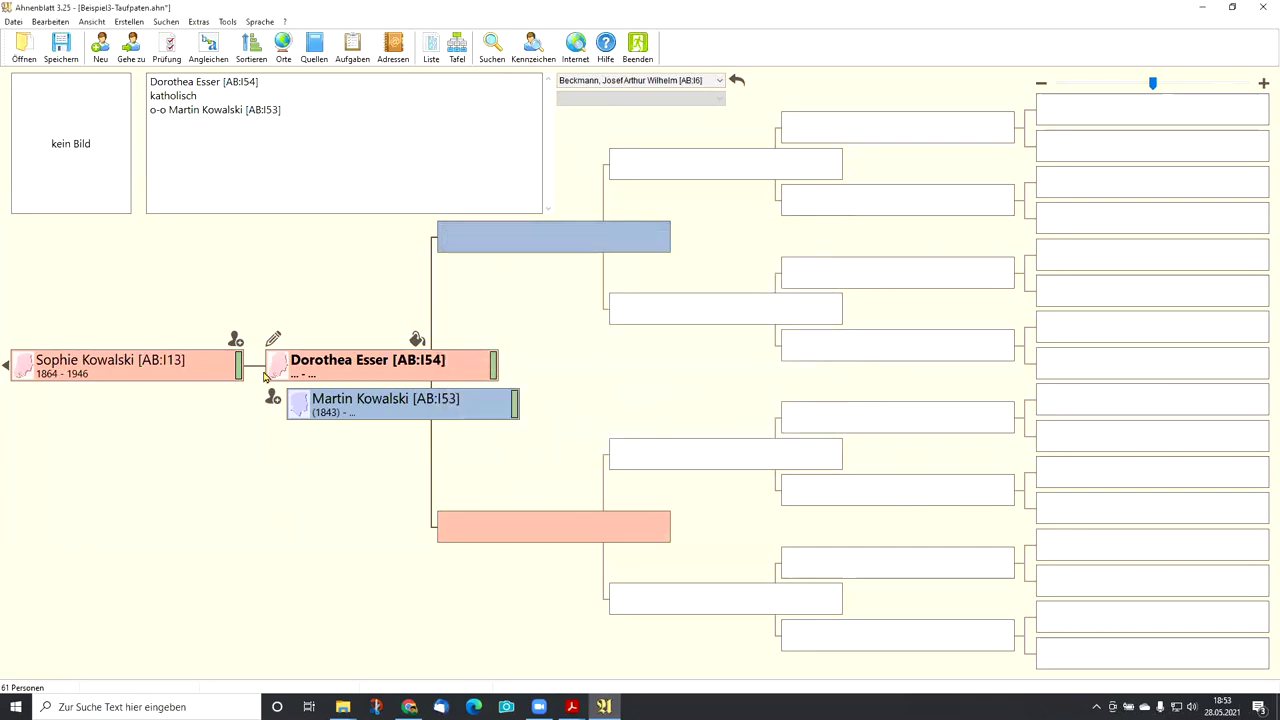
- Create a Personenblatt for the focus person, view it, and return to the Navigator in a reduced, non-maximized window
right_click(324, 371)
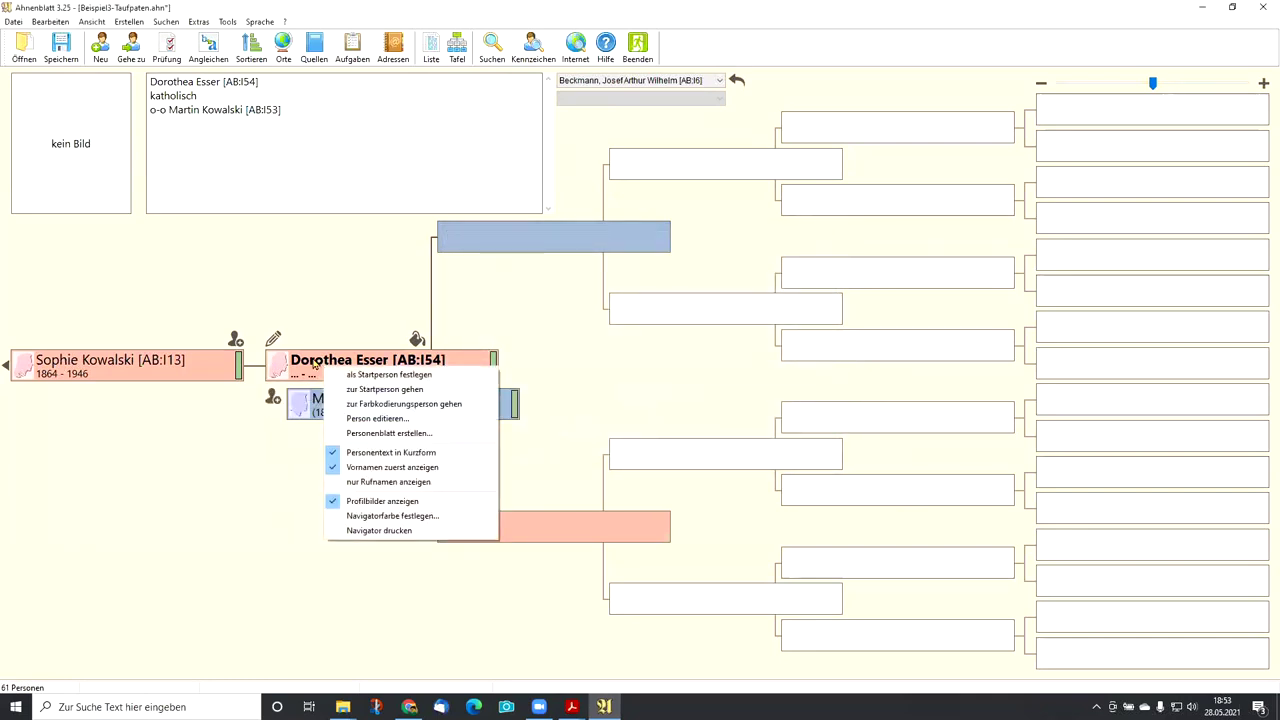
click(357, 433)
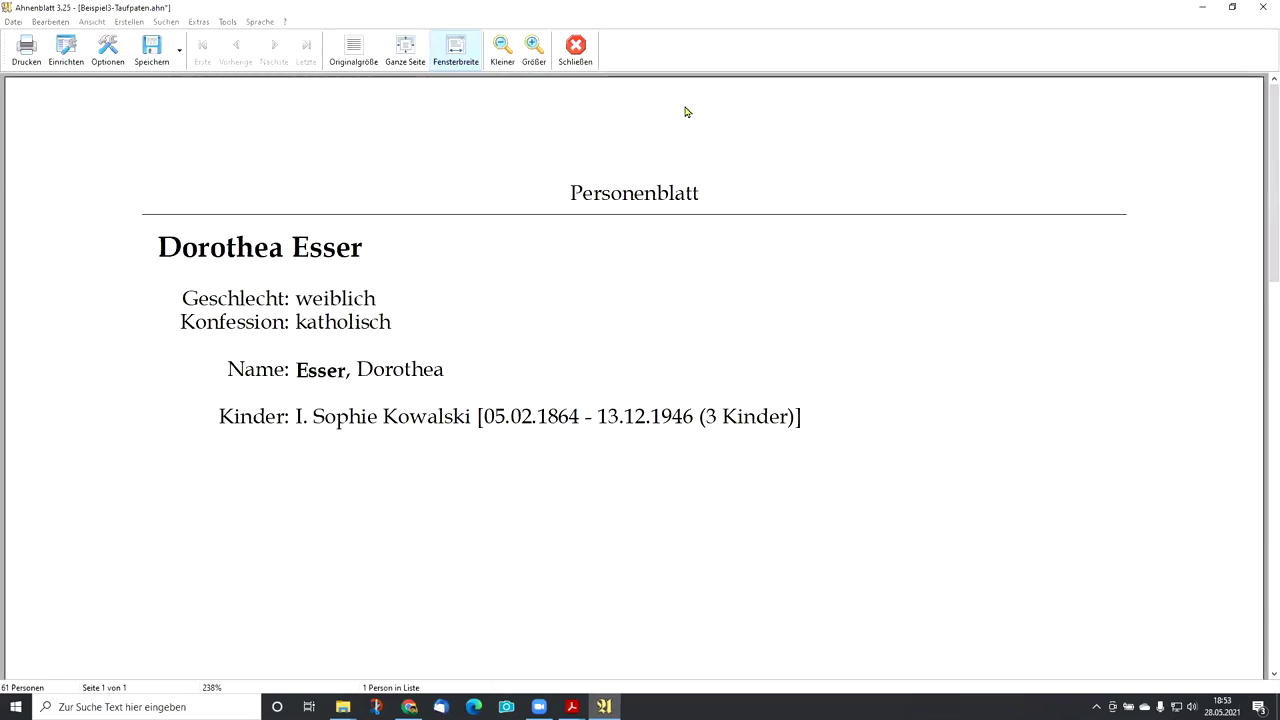
double_click(1040, 14)
click(701, 138)
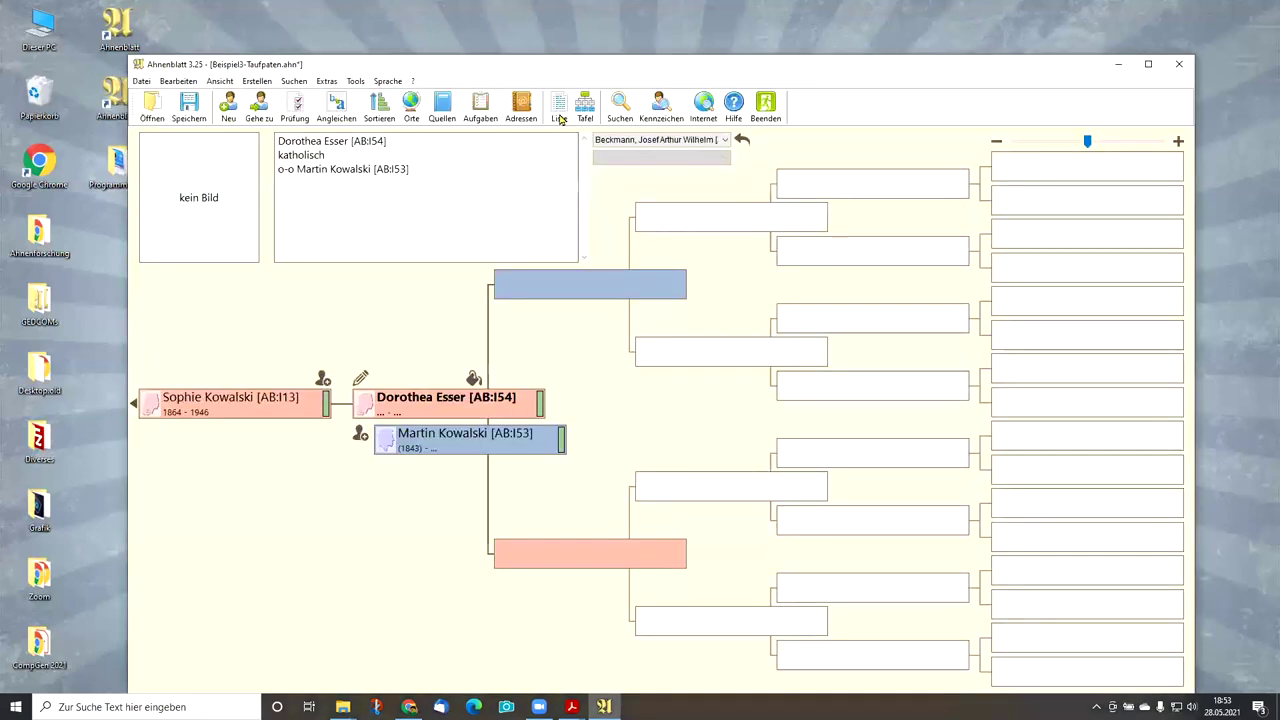
- Examine the settings for Personenblätter and the neighbouring list types up to Familienliste, and leave list creation without producing a list
click(559, 110)
click(500, 346)
click(500, 337)
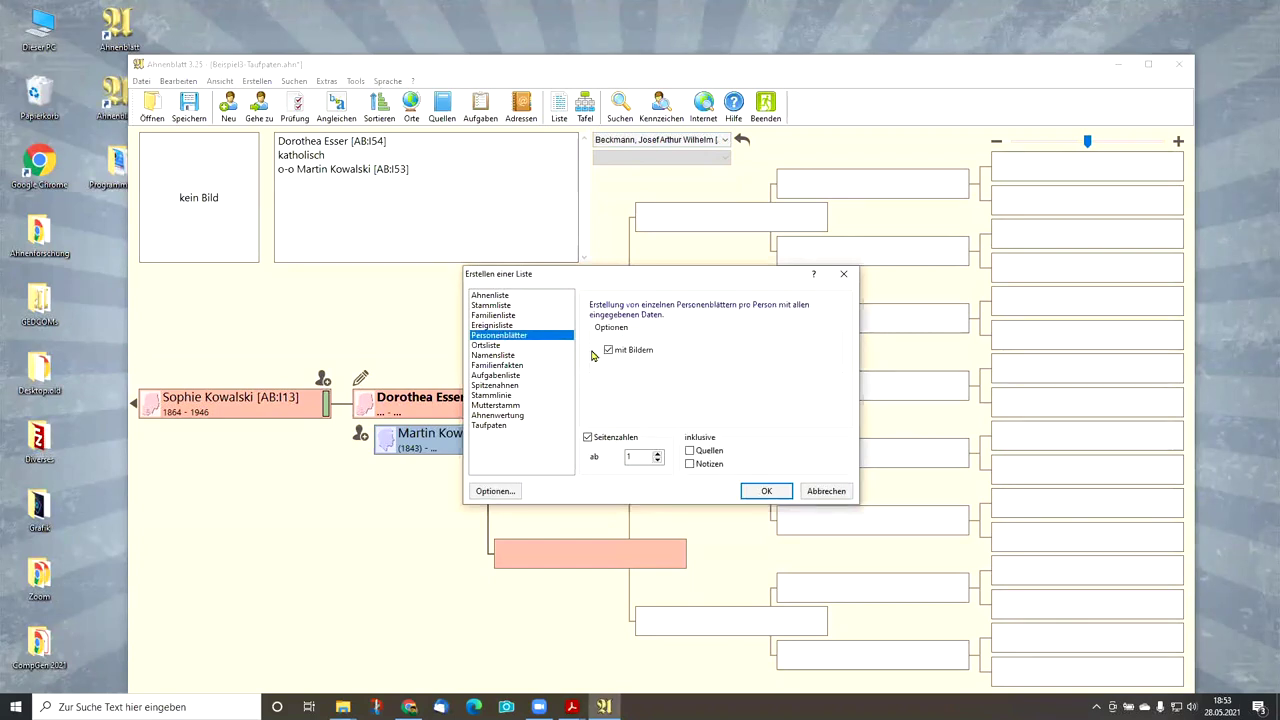
click(506, 366)
click(504, 356)
click(501, 345)
click(500, 336)
click(501, 325)
click(502, 336)
key(Up)
key(Up)
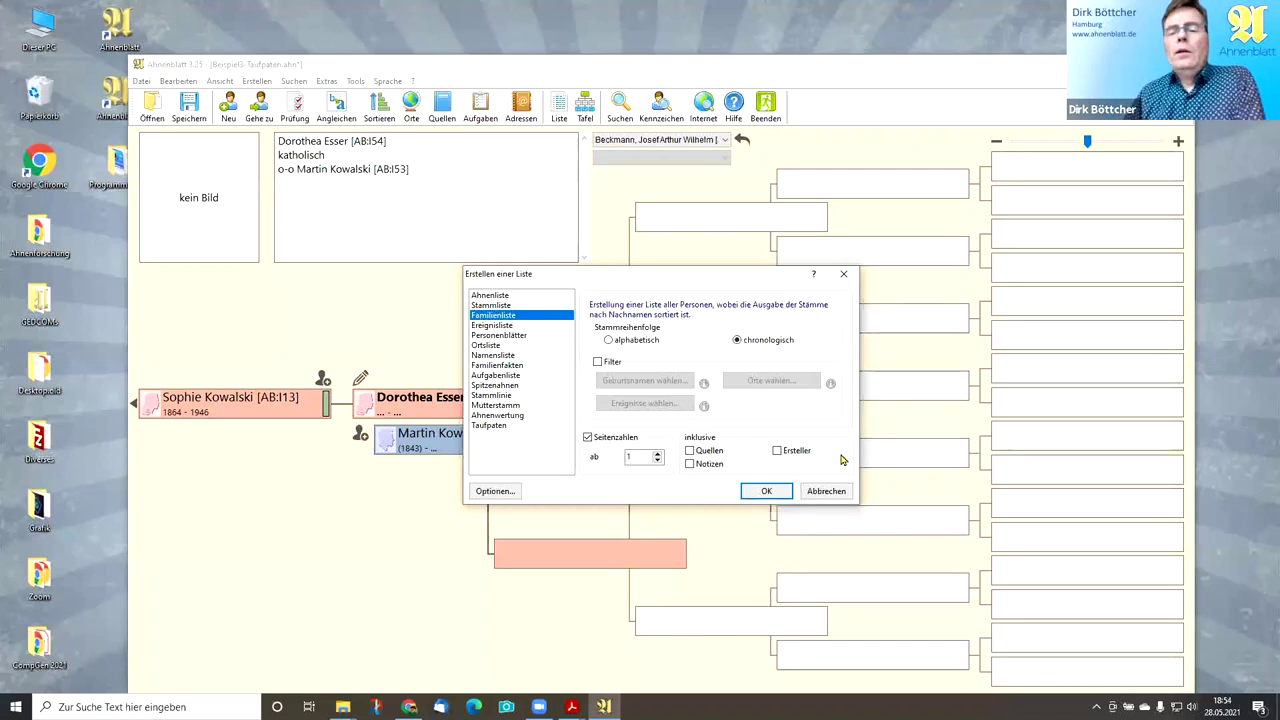
click(826, 491)
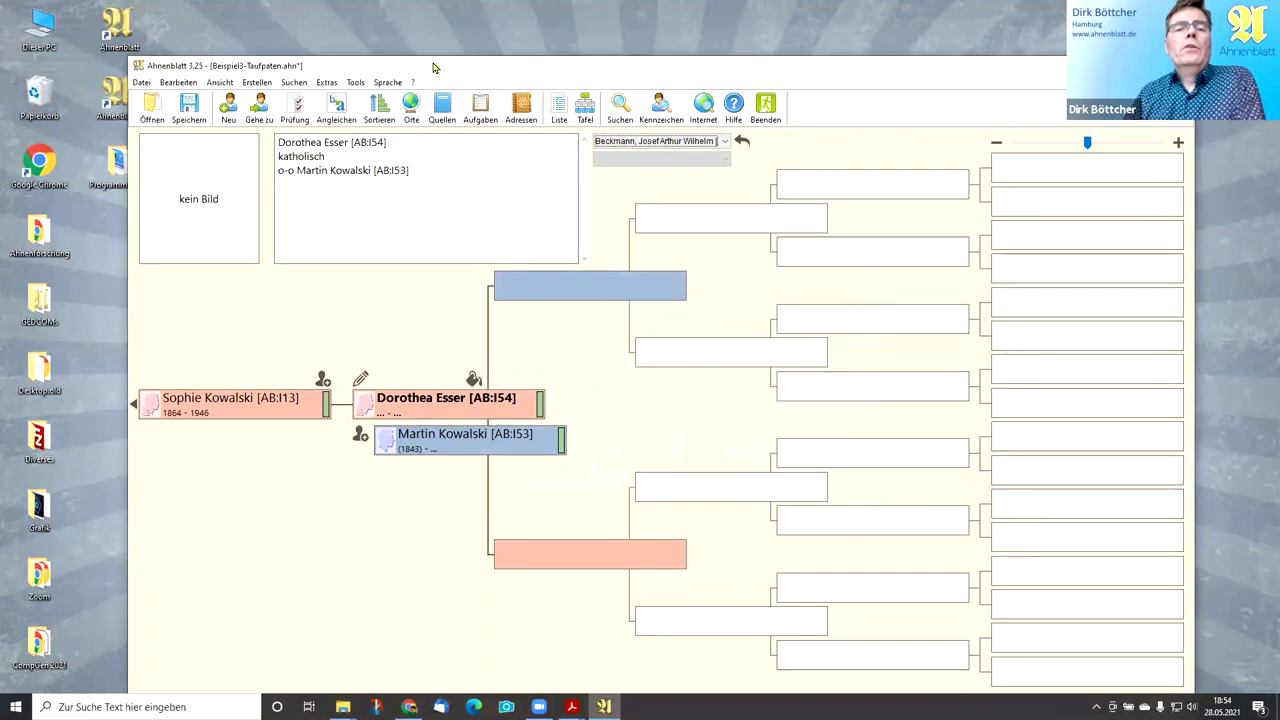
- Reposition the program window and begin creating a new list with Familienliste as its type
drag(429, 67, 373, 41)
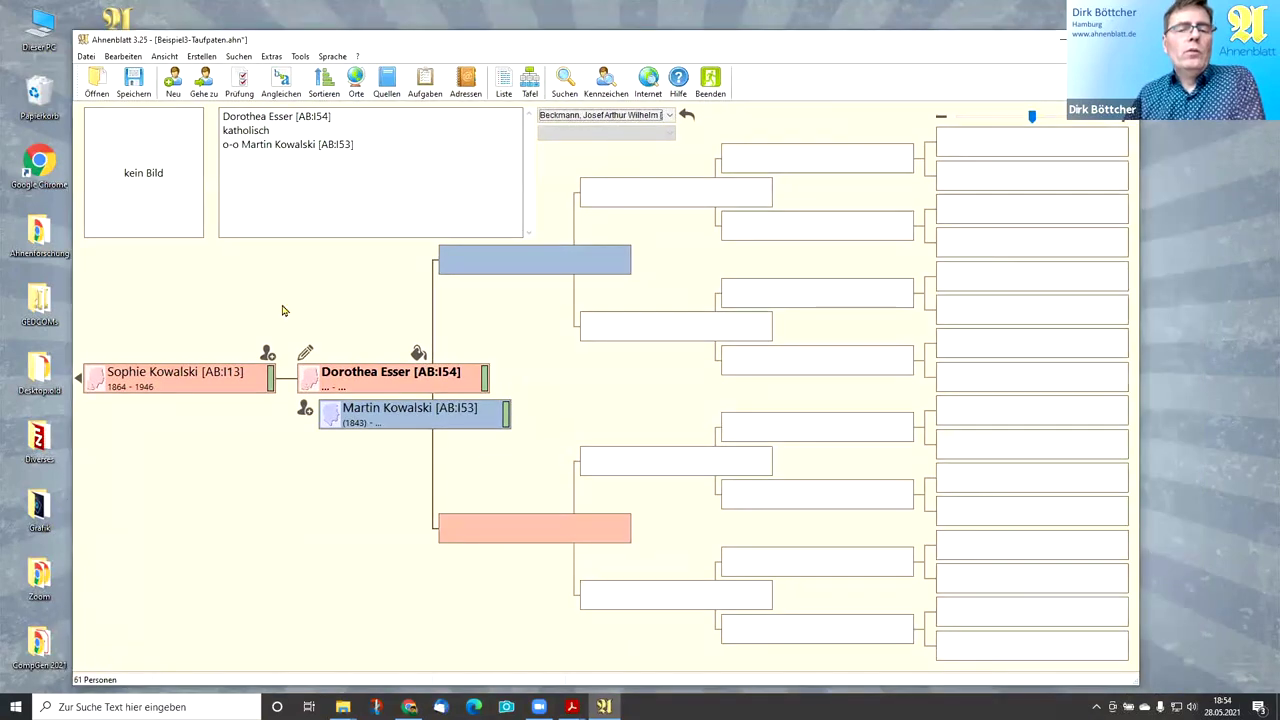
click(503, 82)
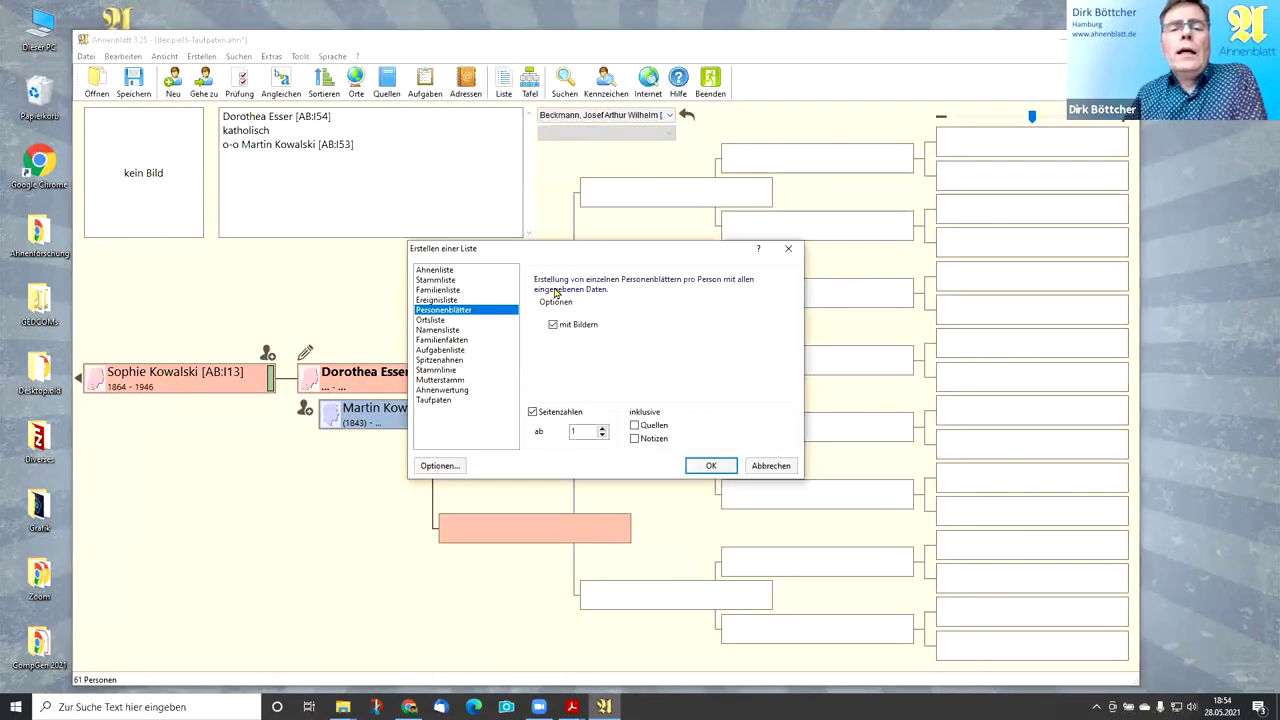
click(438, 290)
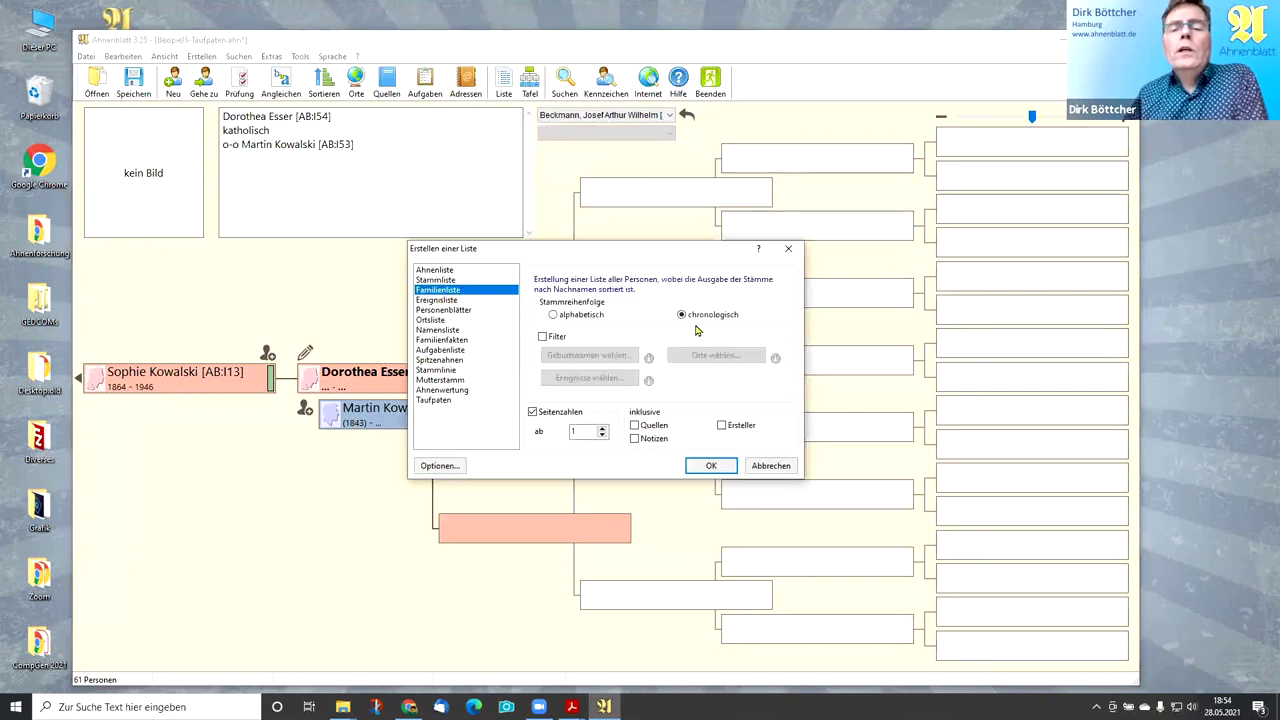